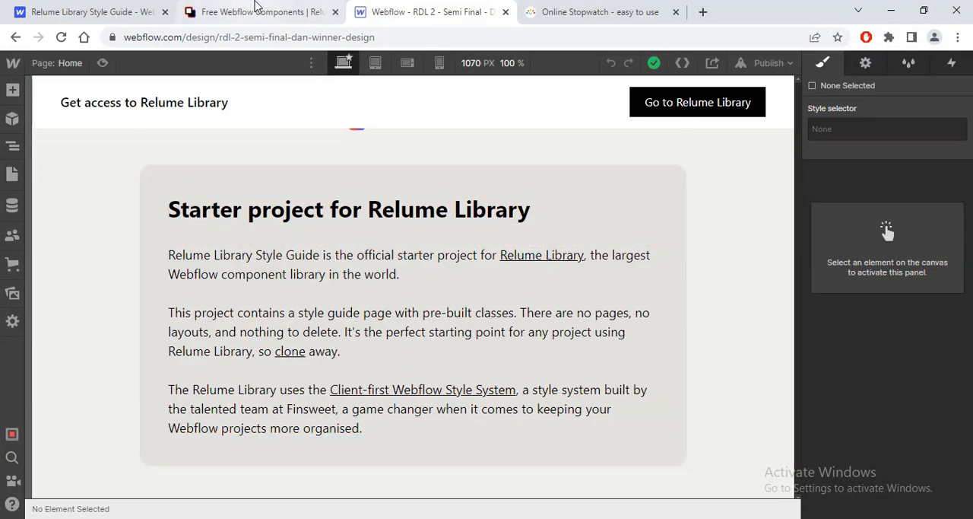
Step: Look over the Relume style guide page, the free components page and the Webflow project's uploaded assets
click(256, 10)
click(129, 11)
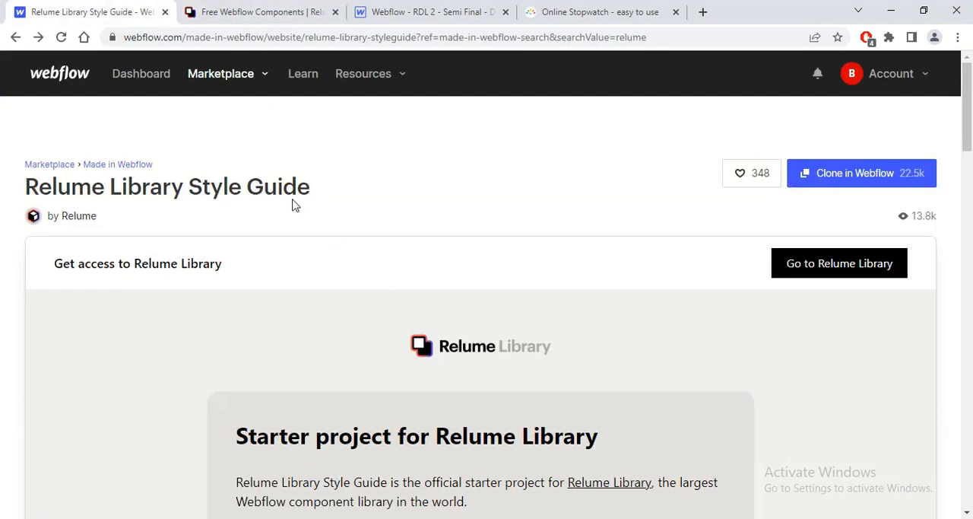
click(259, 12)
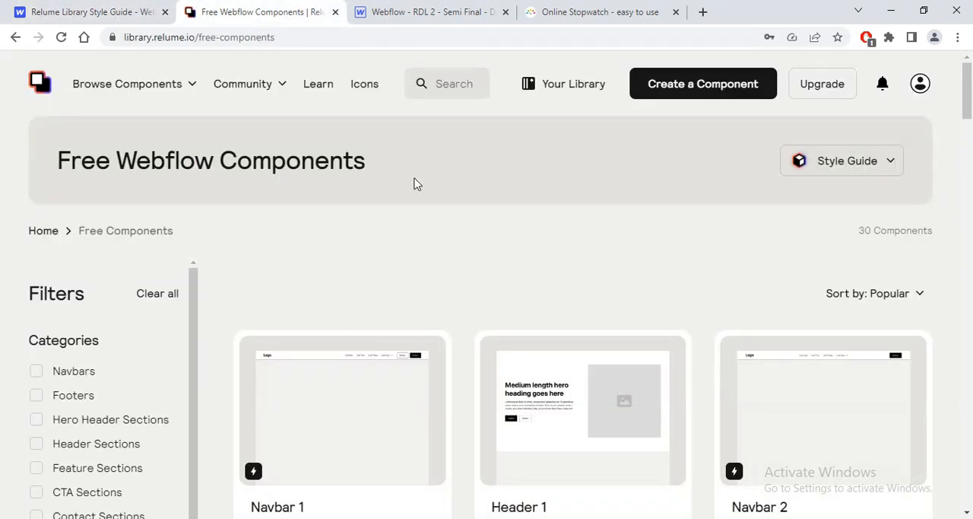
click(426, 11)
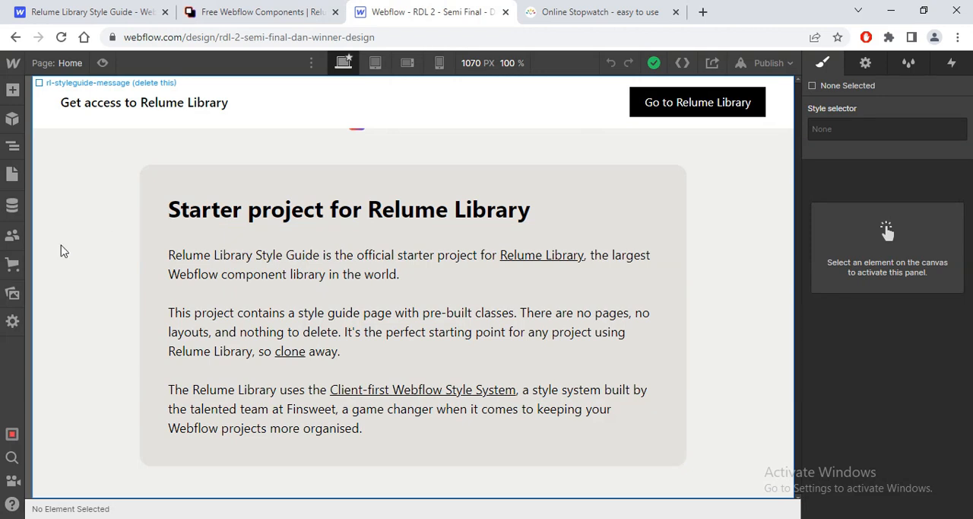
click(12, 293)
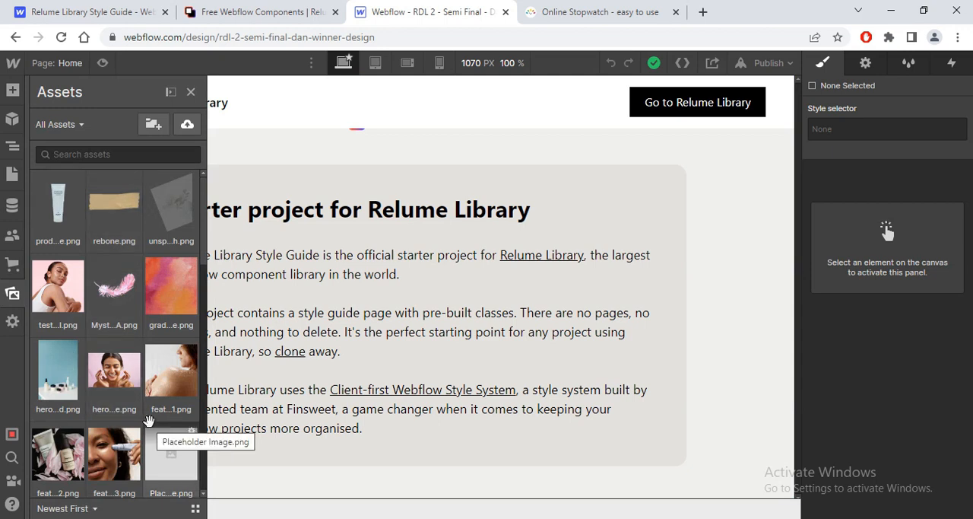
click(191, 91)
Step: Start the online stopwatch and return to the Webflow project
click(601, 12)
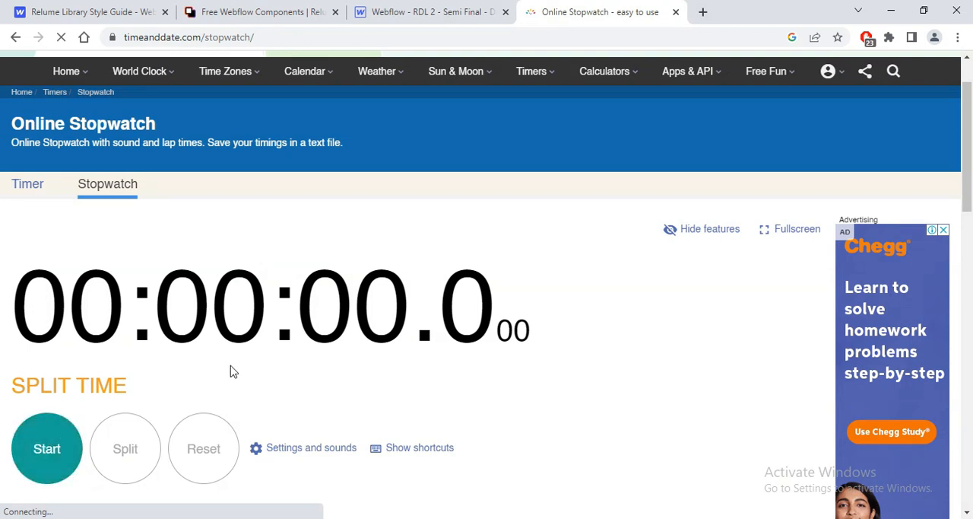
click(55, 452)
key(ctrl+shift+Tab)
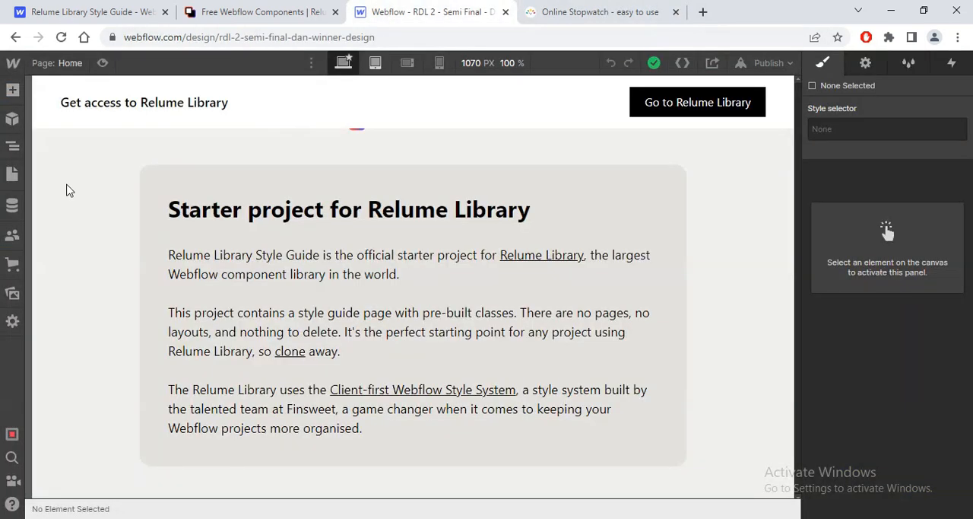
Step: Delete the starter style guide message inside main-wrapper on the Home page
click(16, 149)
click(41, 134)
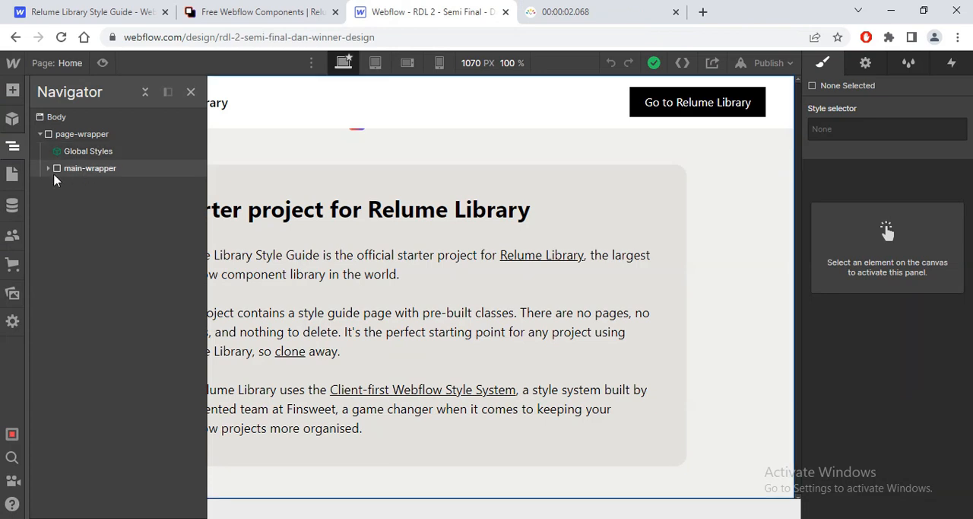
click(51, 170)
click(90, 191)
key(Delete)
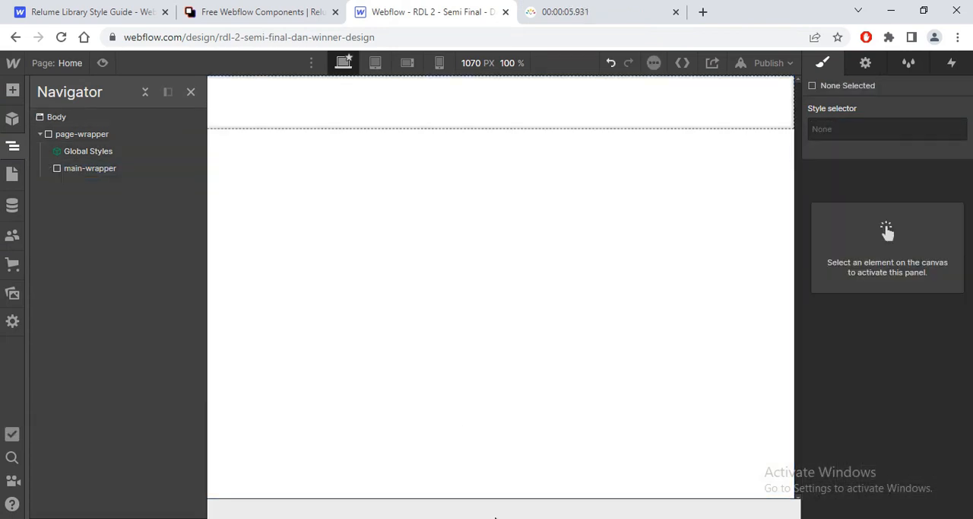
Step: Copy the Navbar 3 component from Relume's free Webflow components page
key(alt+Tab)
key(alt+Tab)
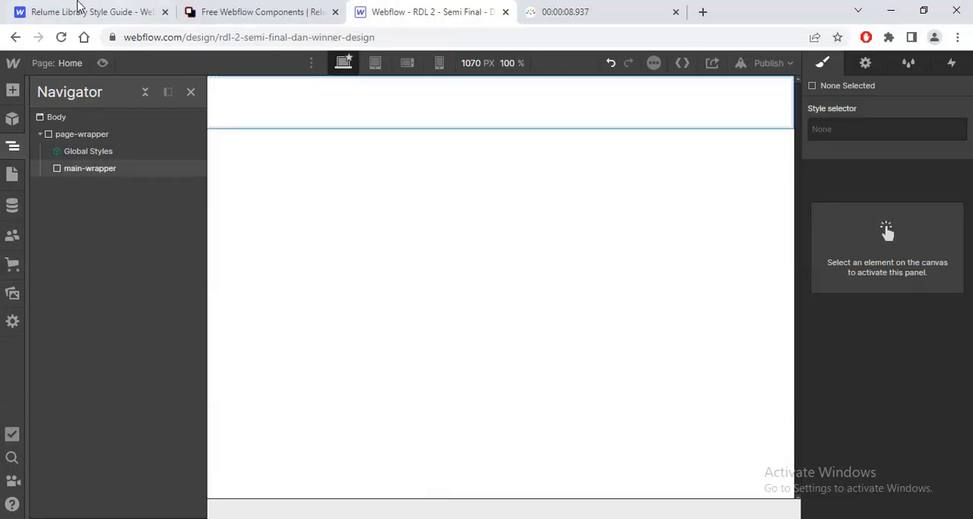
click(82, 10)
click(236, 8)
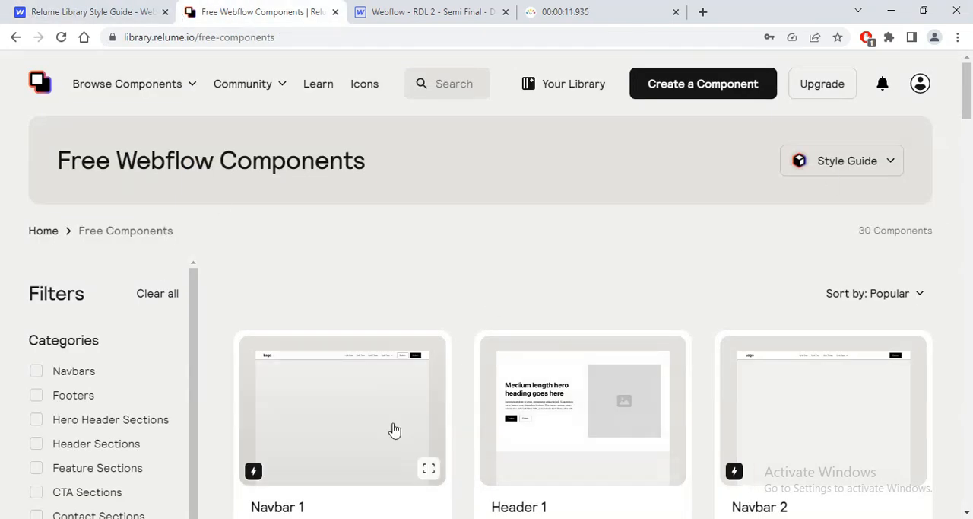
drag(968, 98, 970, 177)
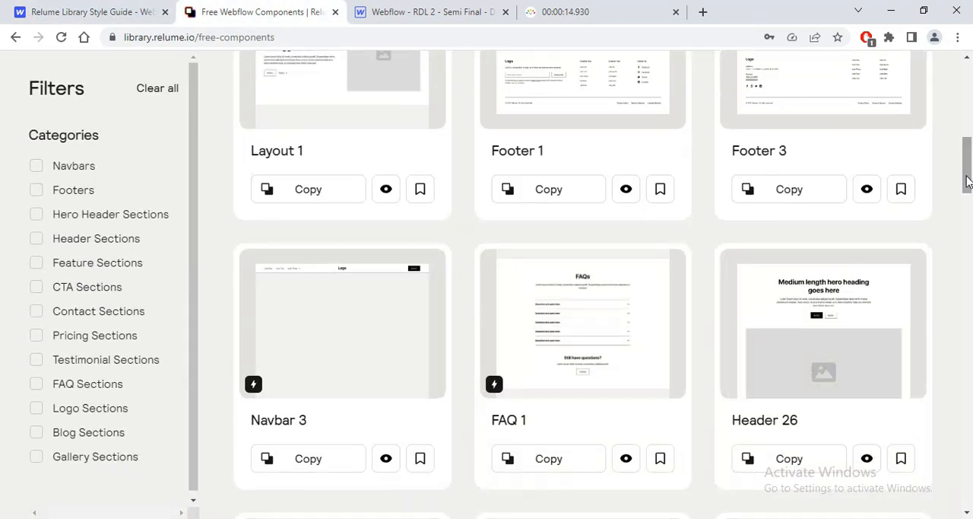
click(317, 460)
Step: Paste the copied navbar into page-wrapper in the Webflow project and place it above main-wrapper
click(437, 11)
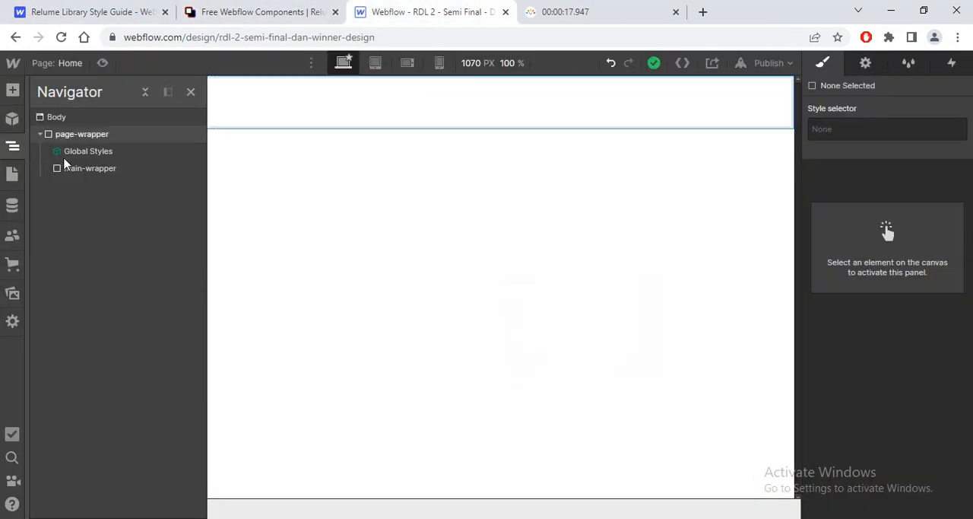
click(67, 136)
key(ctrl+v)
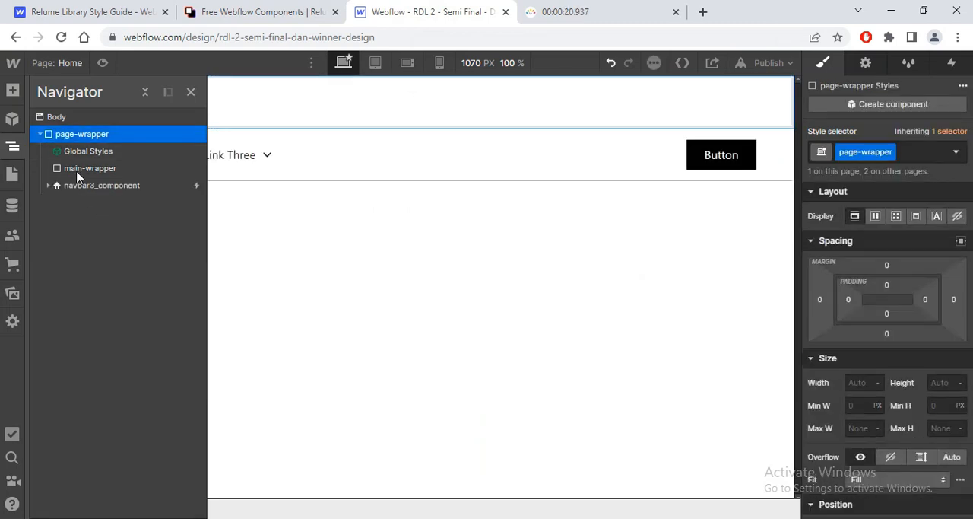
drag(79, 188, 62, 162)
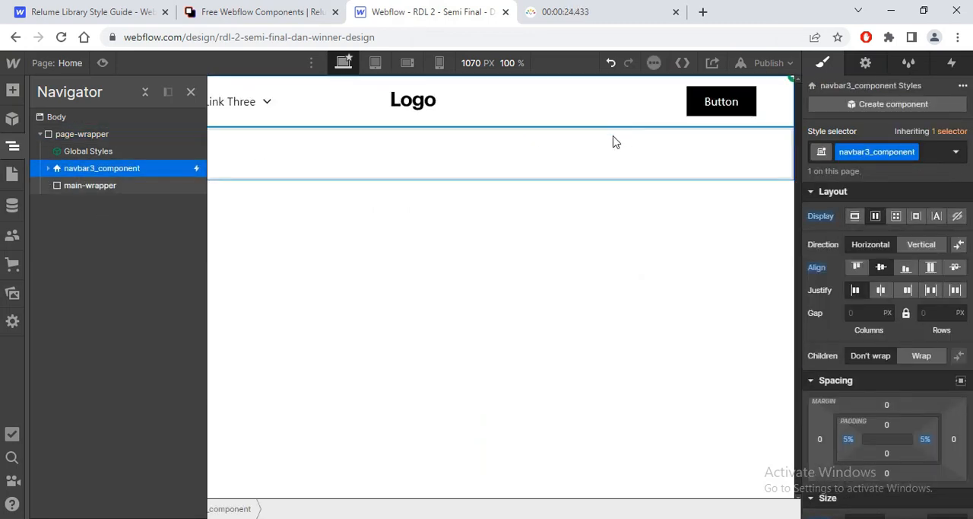
click(191, 91)
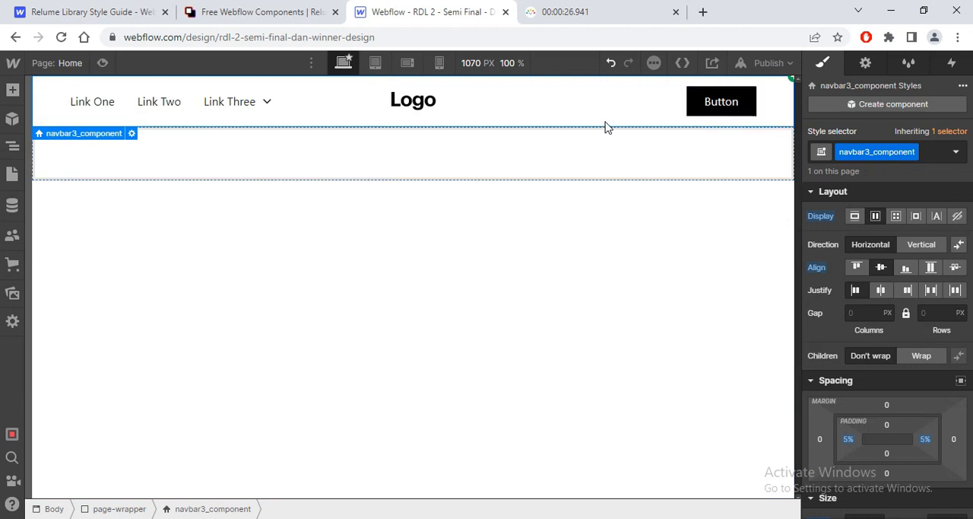
Step: Switch to Figma and pick the hex value F4E0D8 from the selection colors of the Design - Dan frame
key(alt+Tab)
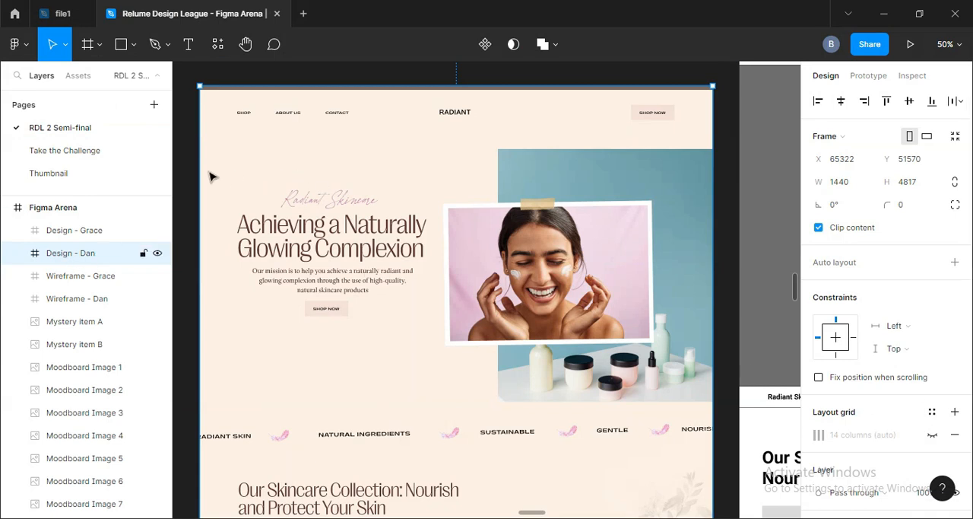
scroll(836, 365, down, 5)
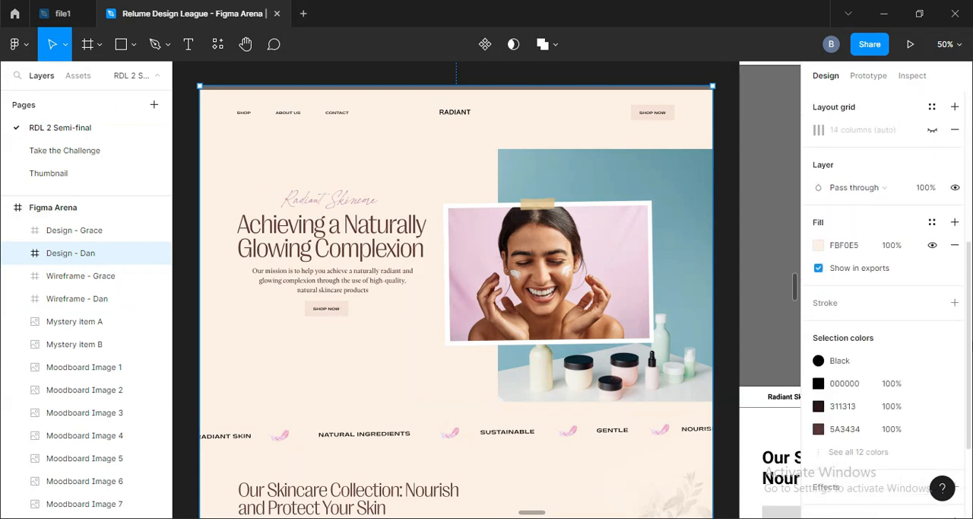
double_click(837, 386)
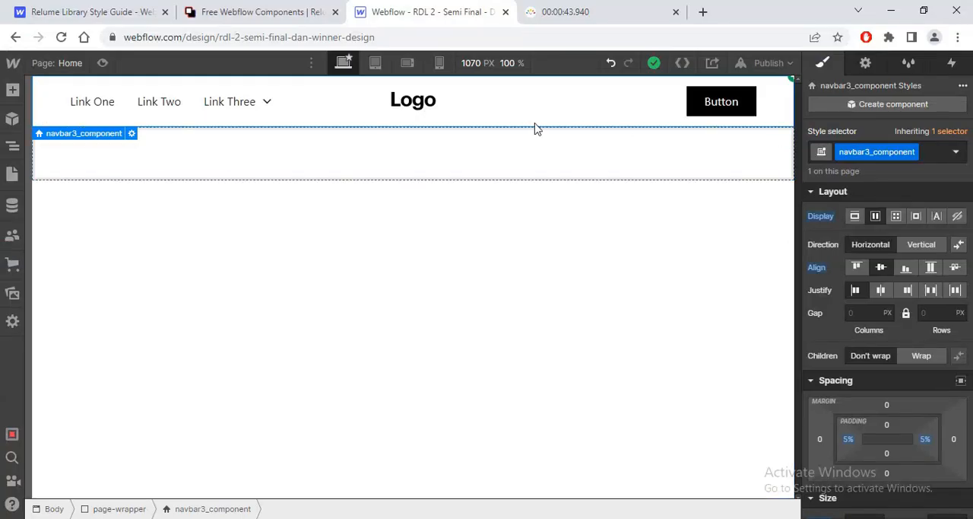
Step: Add the background-color-black combo class to page-wrapper in the Webflow project
click(12, 145)
click(98, 135)
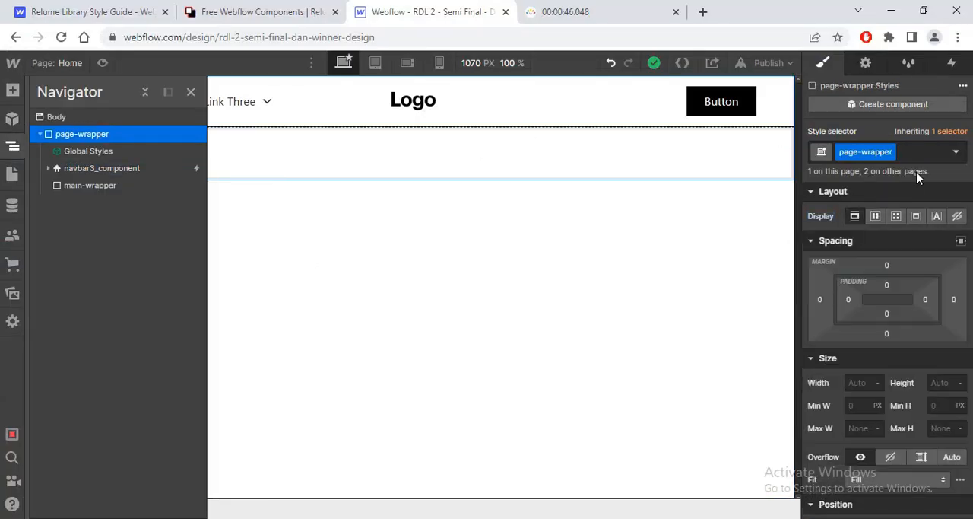
click(916, 152)
text(backgr)
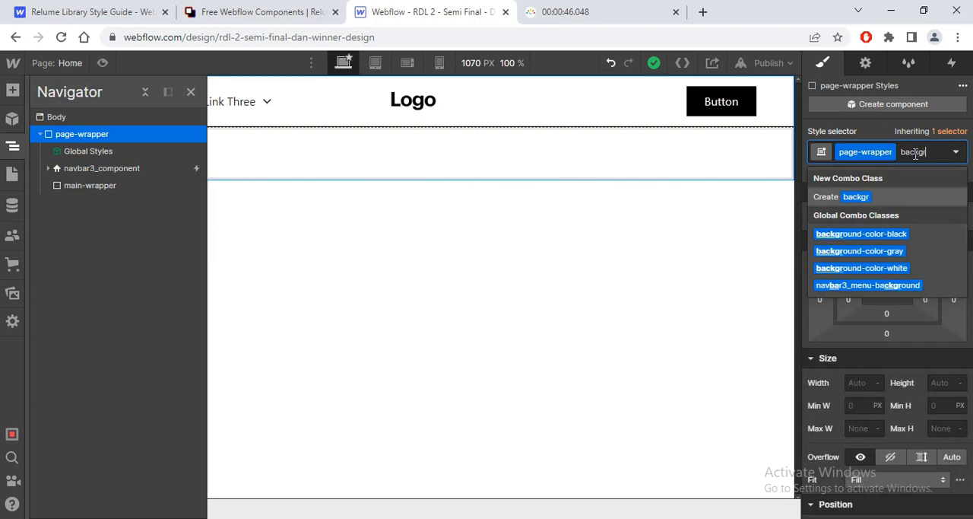
key(Down)
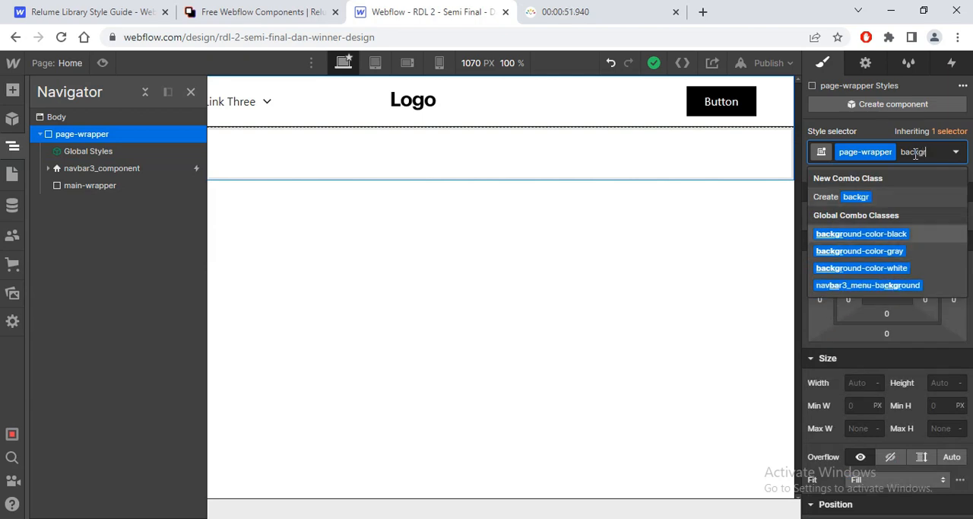
key(Return)
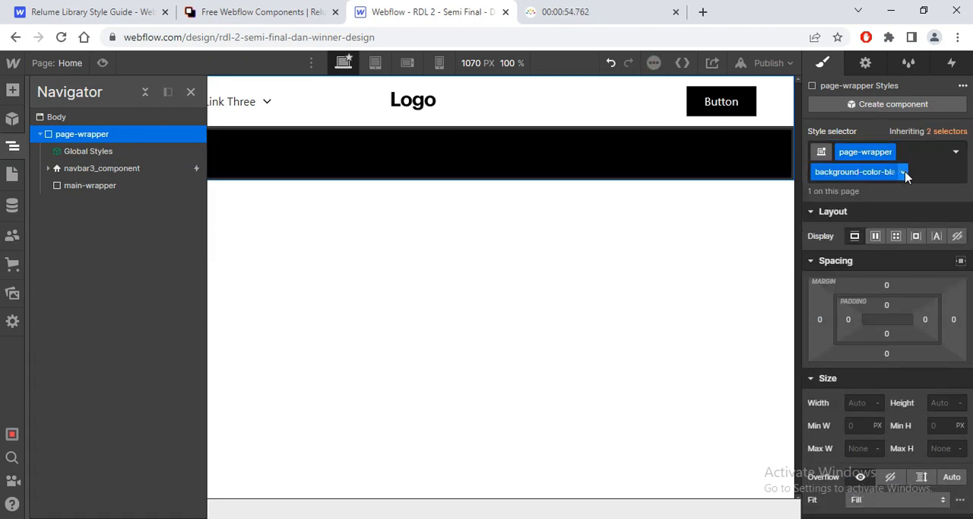
Step: Duplicate the background-color-black class on page-wrapper and name the copy background-color-beige
click(904, 172)
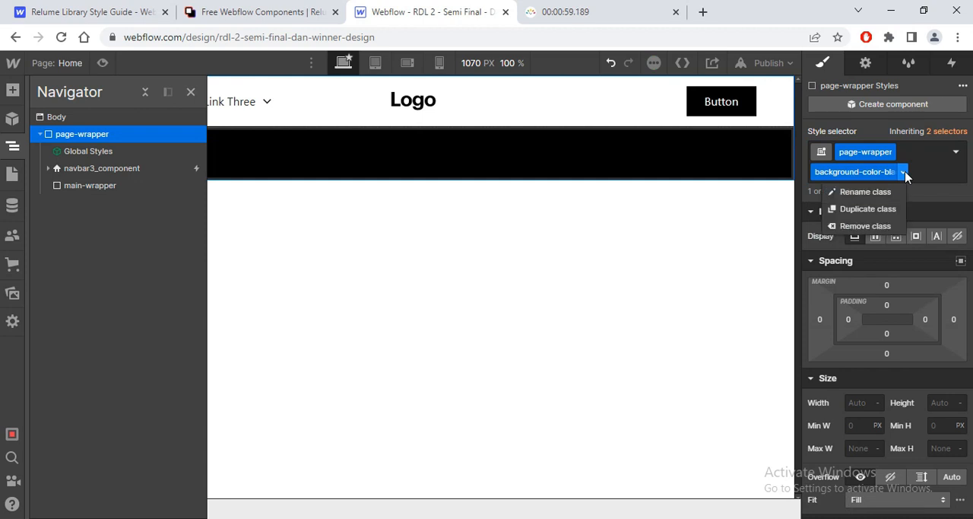
click(875, 210)
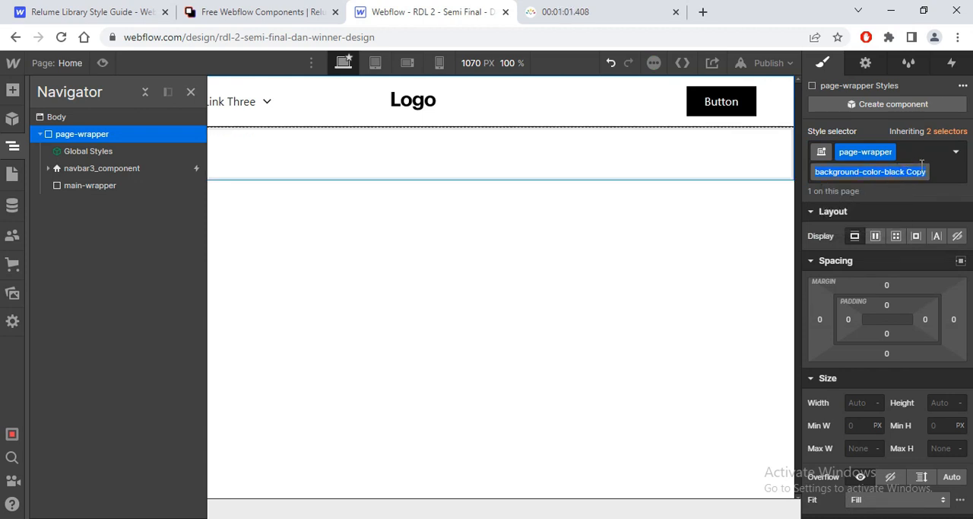
text(beige)
Step: Set the background-color-beige class's background color to #f4e0d8 and save that color as a swatch
scroll(960, 233, down, 10)
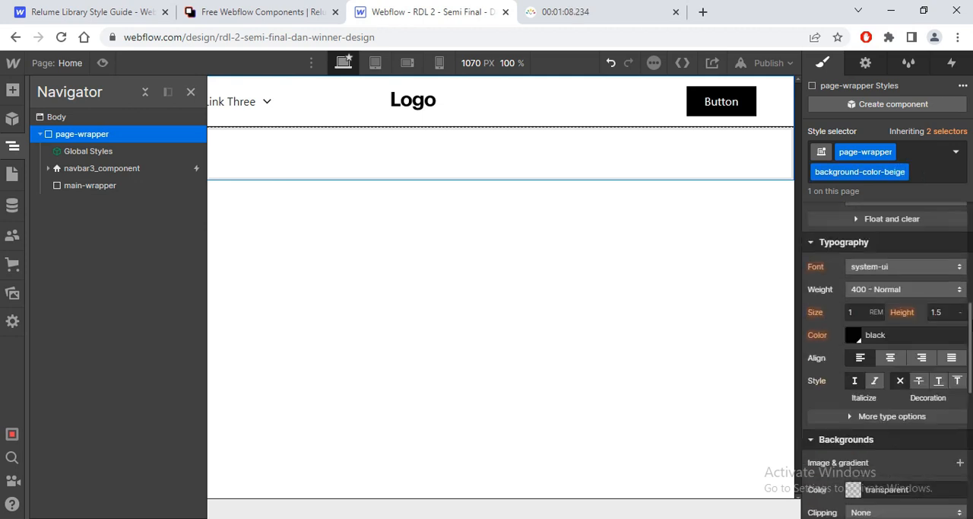
click(851, 372)
click(834, 299)
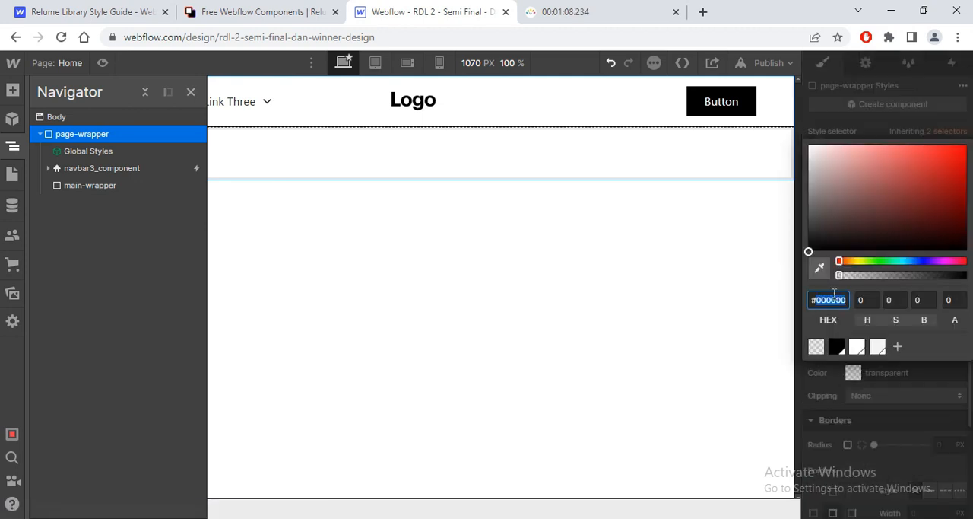
key(Return)
click(898, 348)
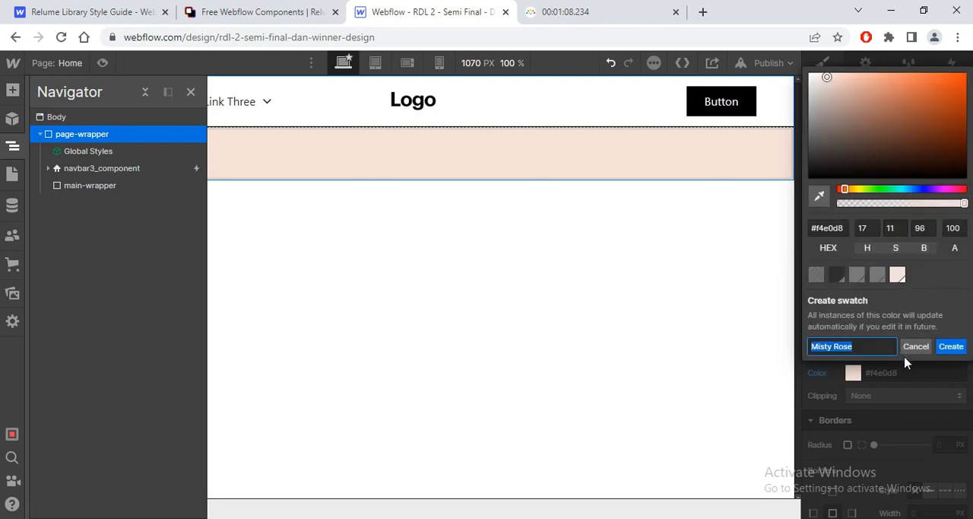
click(952, 346)
click(760, 355)
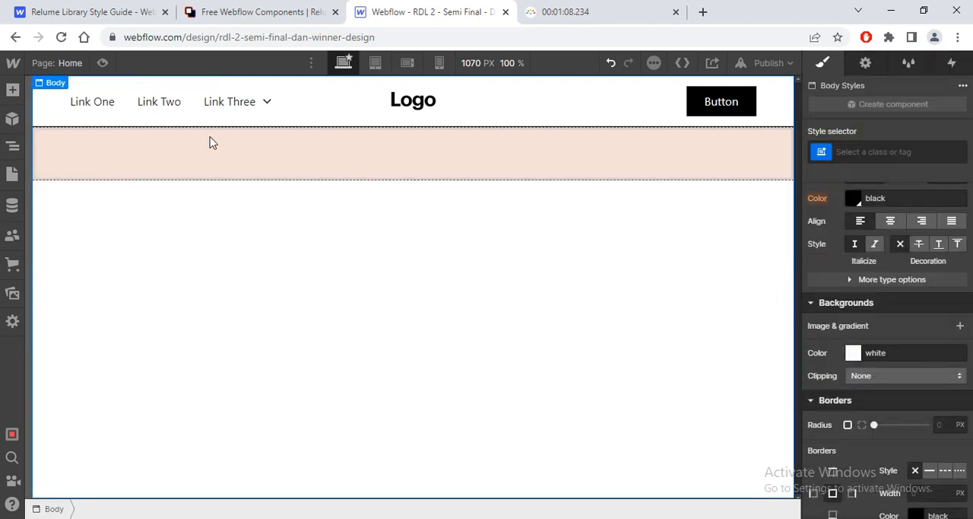
Step: Change the background color of navbar3_component to transparent
click(86, 120)
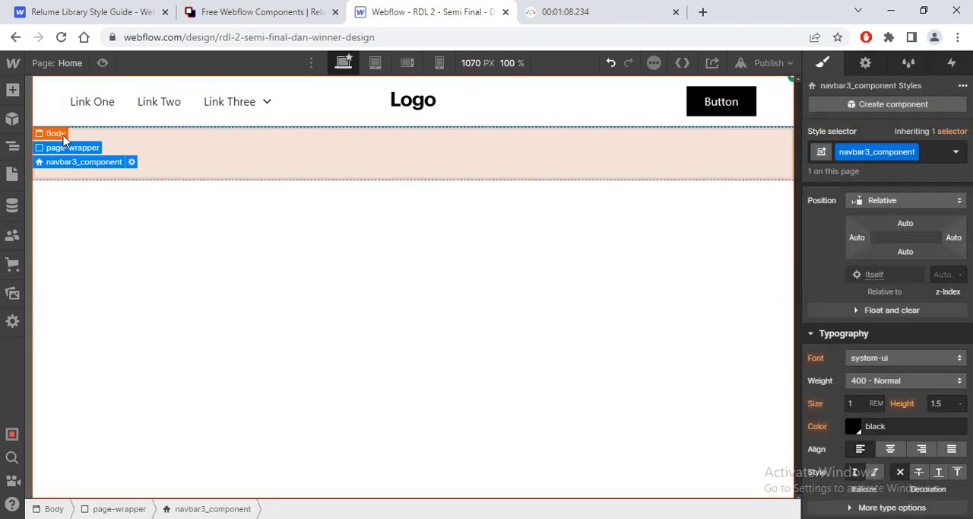
click(46, 133)
click(37, 114)
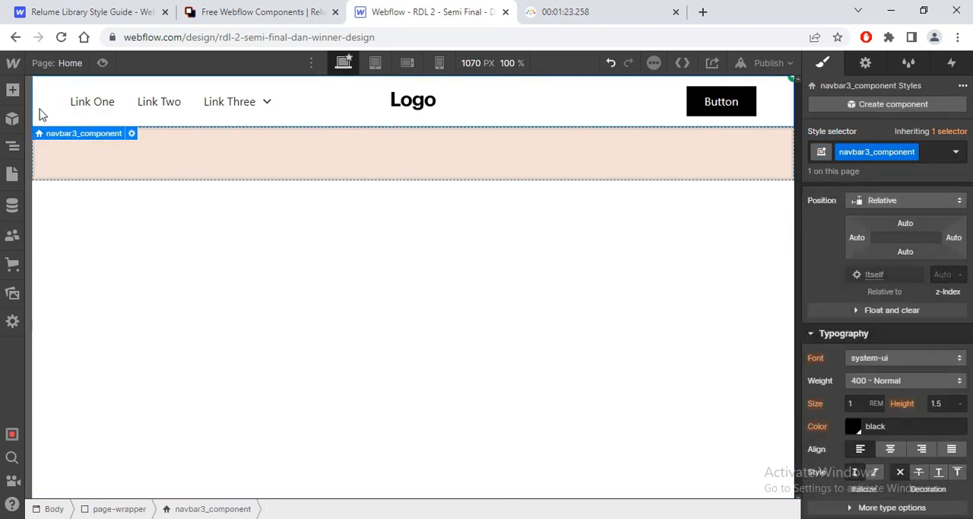
scroll(950, 291, up, 5)
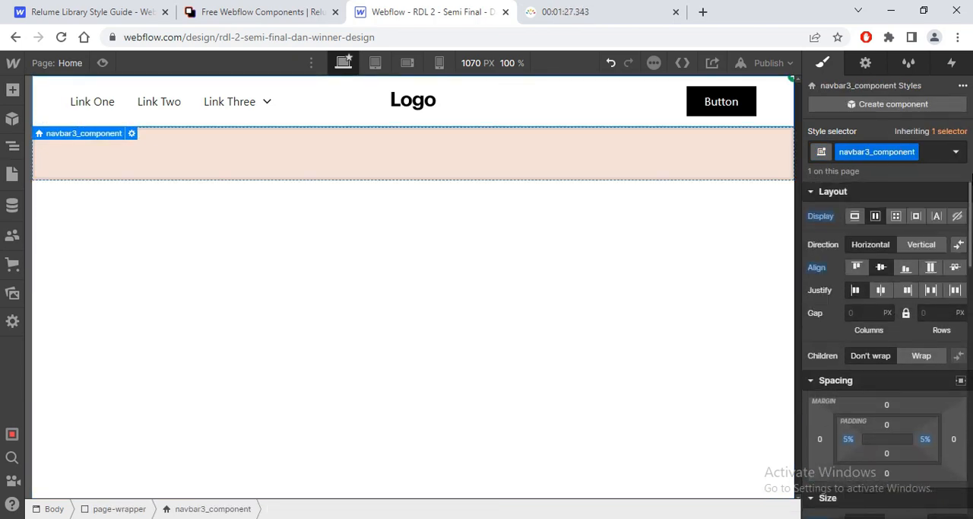
scroll(951, 291, down, 5)
scroll(863, 426, down, 3)
click(852, 428)
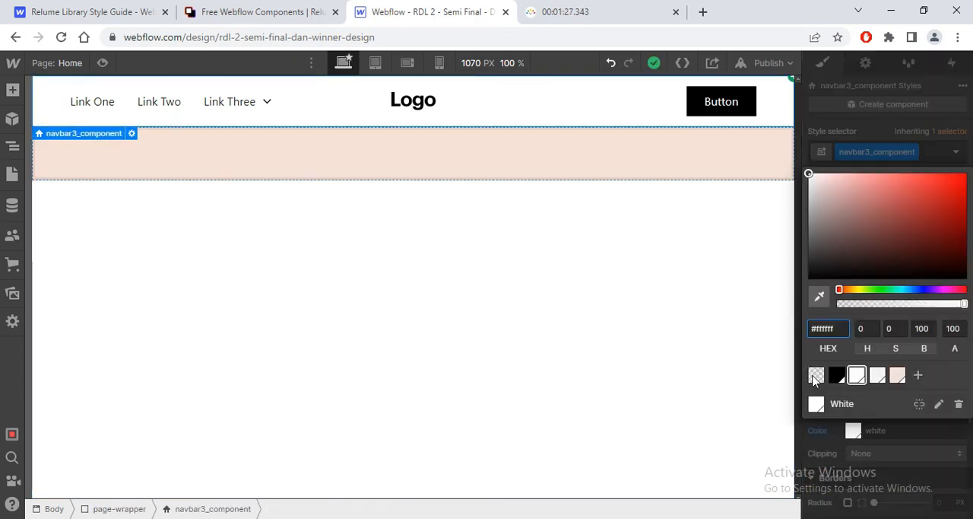
click(816, 404)
Step: Select the navbar's Link One, and examine the text style of the header's SHOP link in the Figma design
click(92, 107)
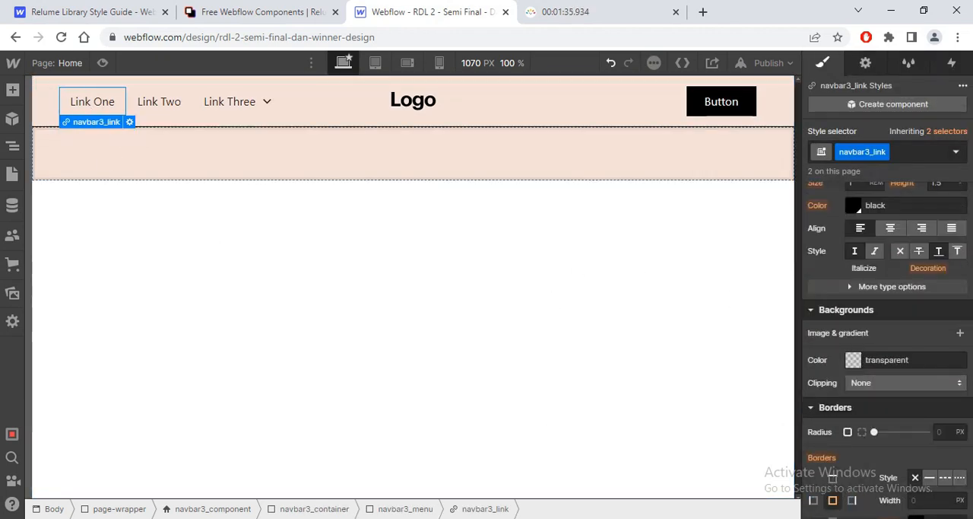
key(alt+Tab)
key(ctrl+plus)
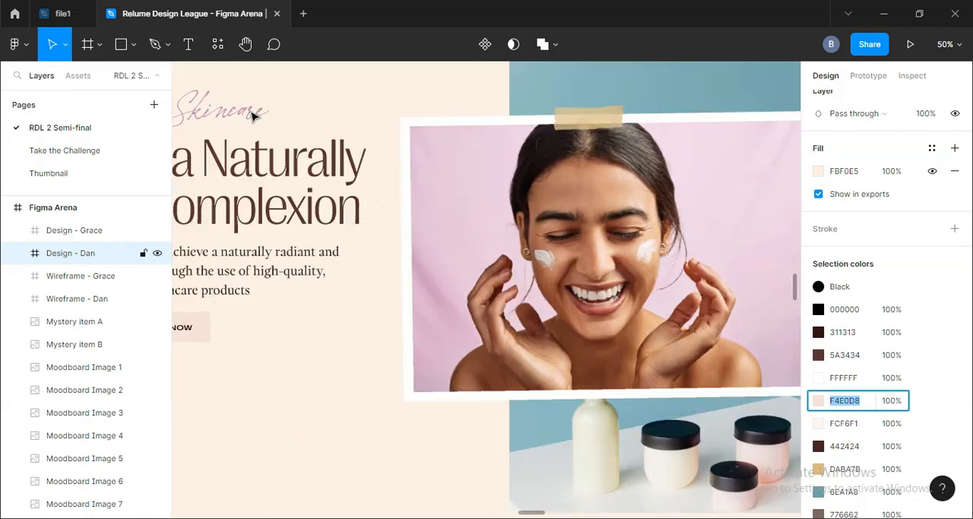
click(306, 268)
drag(358, 222, 555, 465)
mouse_move(448, 297)
mouse_down()
mouse_move(480, 330)
mouse_move(591, 367)
mouse_up()
double_click(344, 256)
double_click(344, 251)
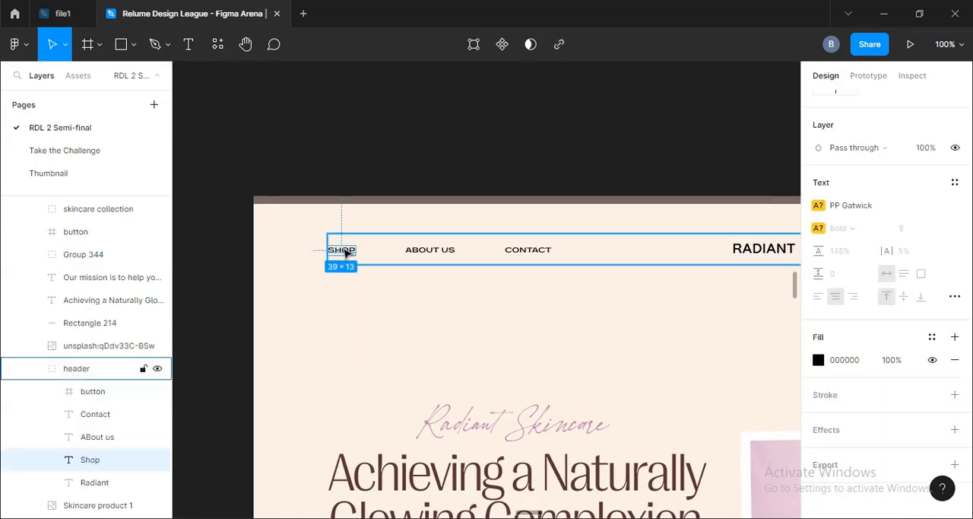
Step: Switch to the Webflow designer and set the navbar3_link font to Ppgatwick
click(874, 287)
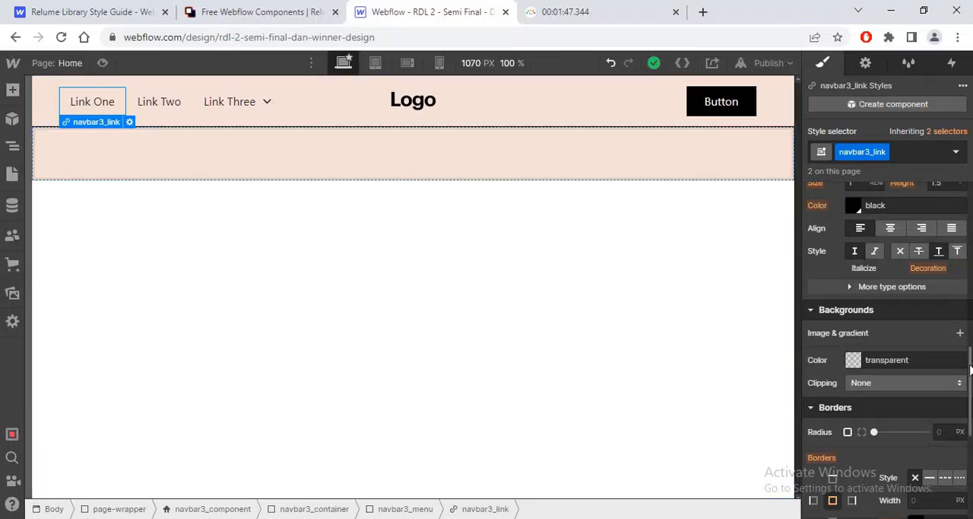
scroll(971, 369, up, 8)
scroll(970, 369, down, 5)
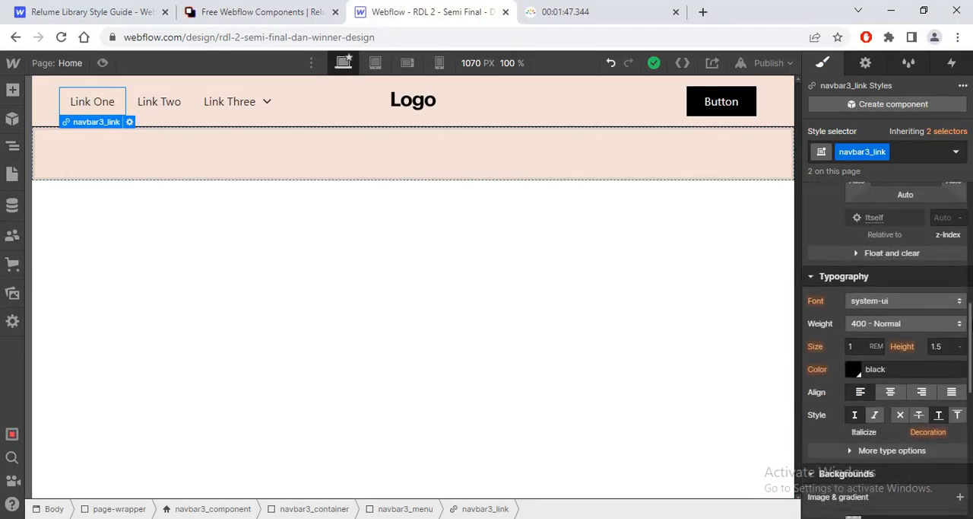
scroll(829, 253, down, 1)
click(874, 250)
scroll(964, 99, up, 2)
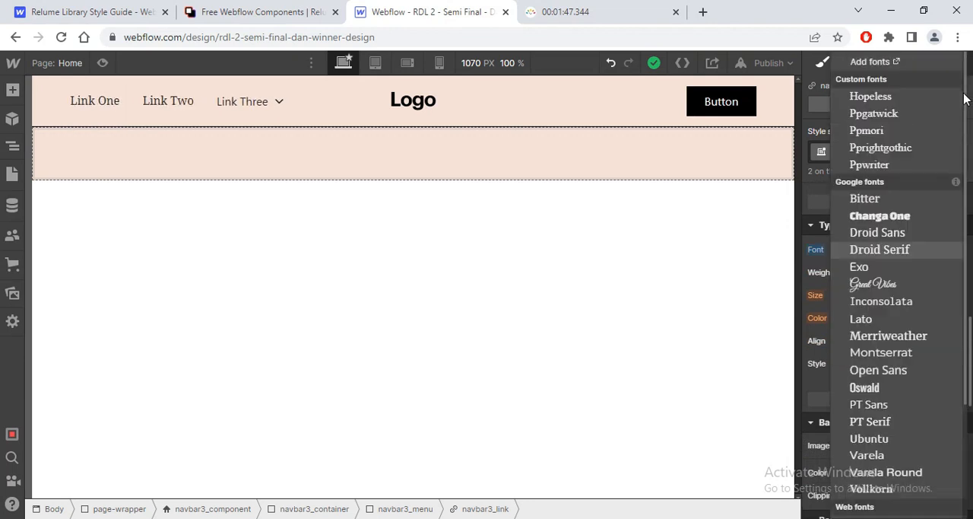
click(881, 114)
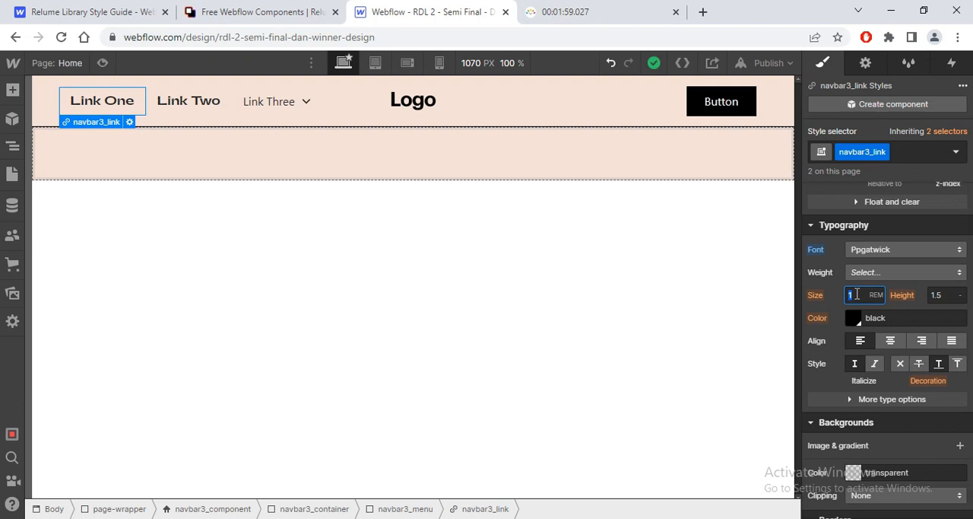
Step: Set the navbar3_link font size to about 0.56 rem and its weight to 700 - Bold, checking against the Figma design
key(Return)
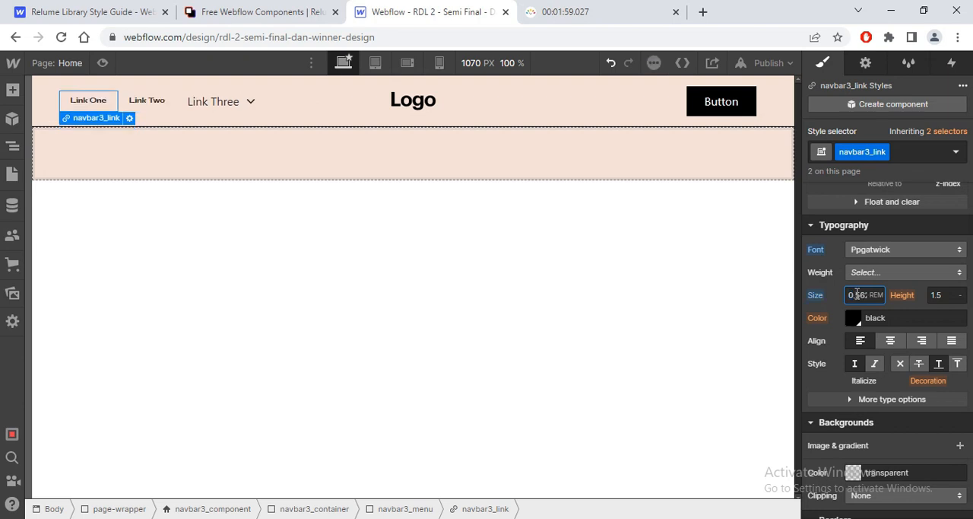
key(alt+Tab)
key(alt+Tab)
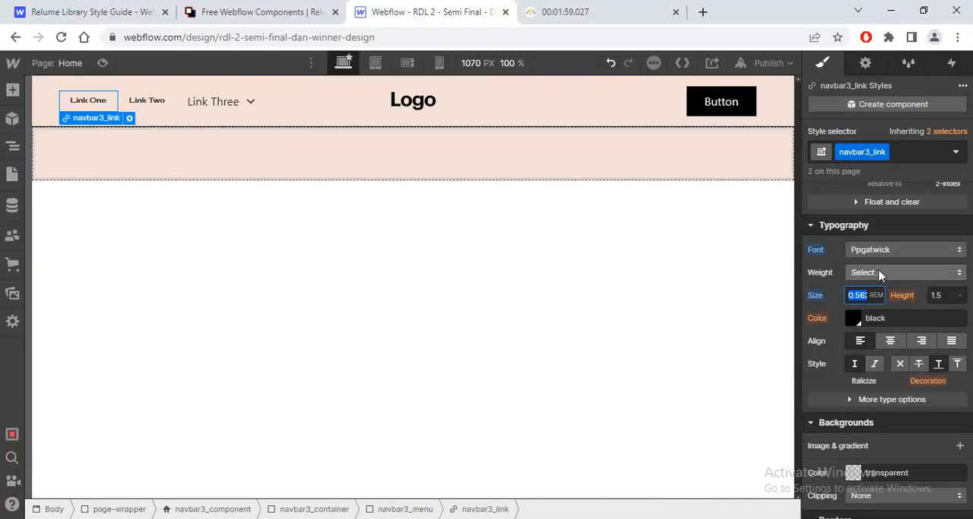
click(883, 274)
click(876, 324)
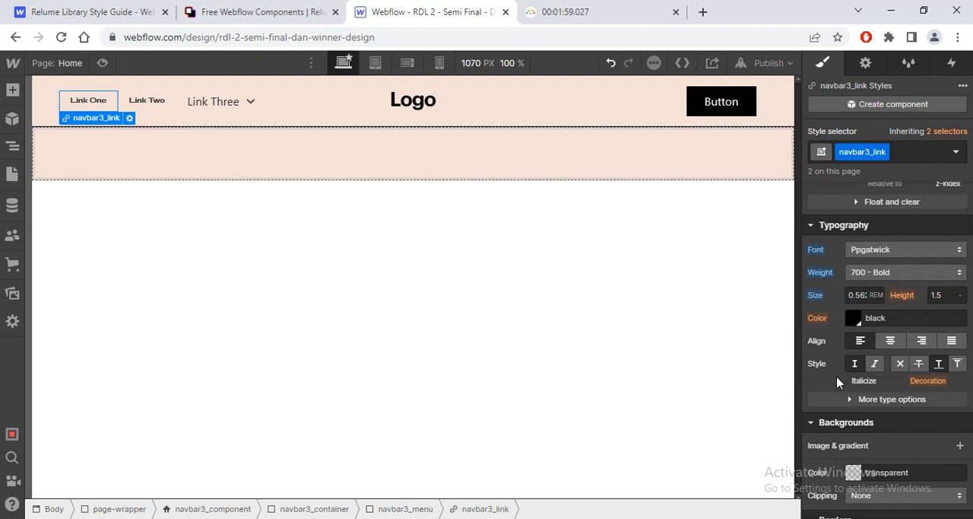
Step: Make the navbar3_link text all caps and compare it with the SHOP link in the Figma design
click(885, 399)
click(846, 457)
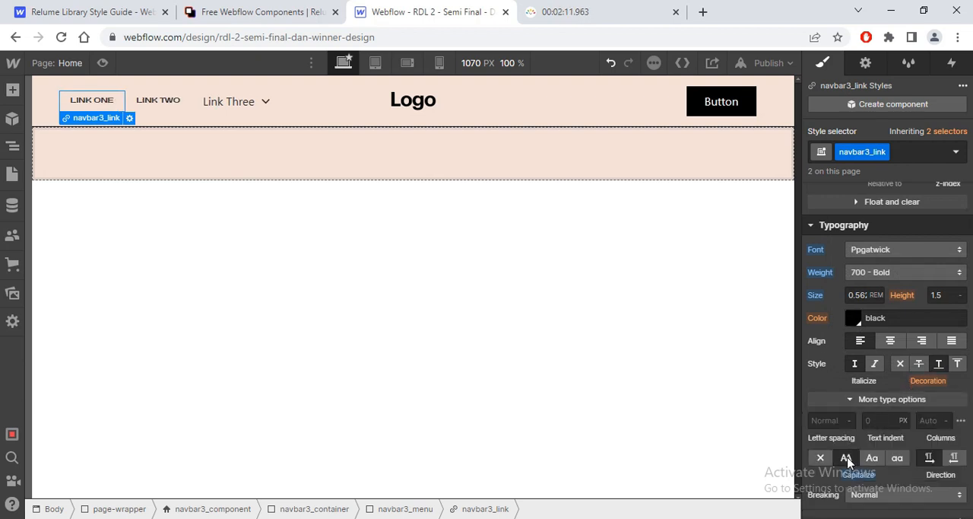
key(alt+Tab)
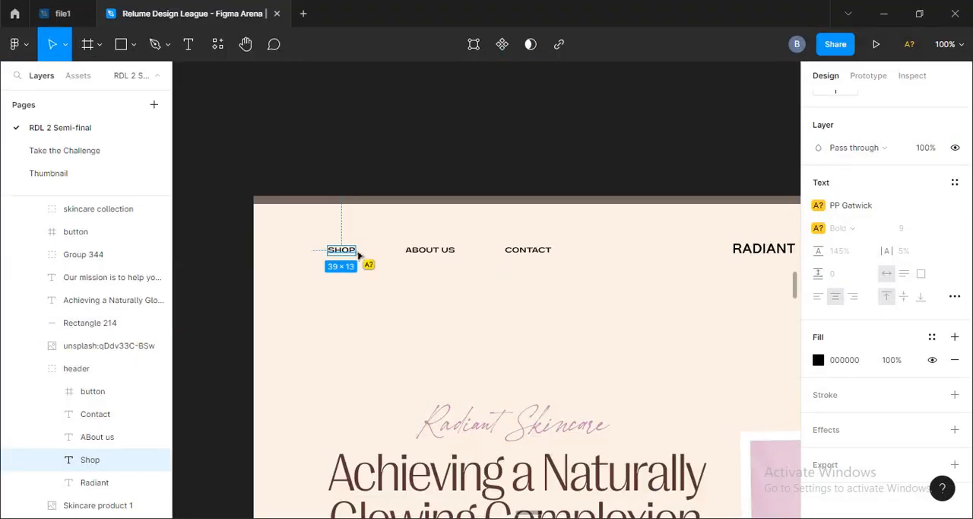
key(alt+Tab)
Step: Set the navbar3_link padding to 0rem on all sides, its left margin to 0 and its right margin to 4.375rem
scroll(971, 335, up, 6)
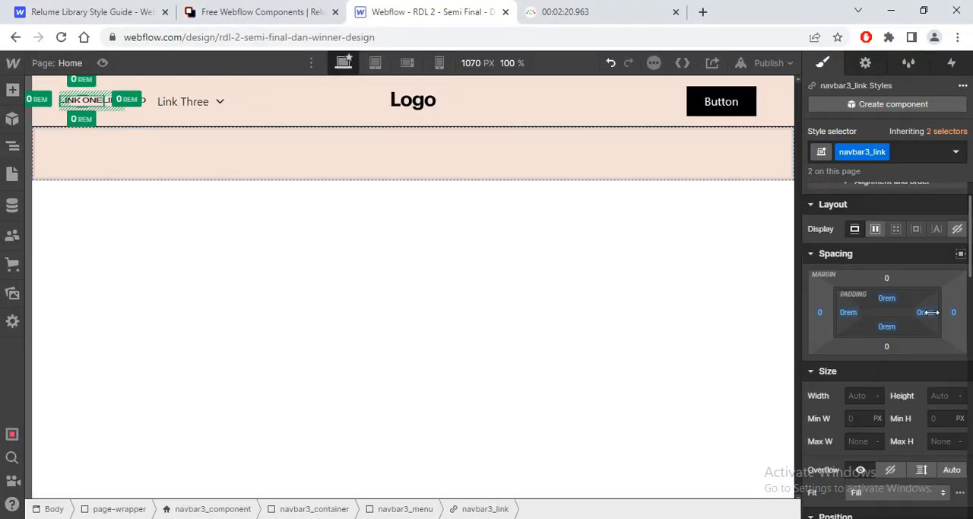
key(alt+Tab)
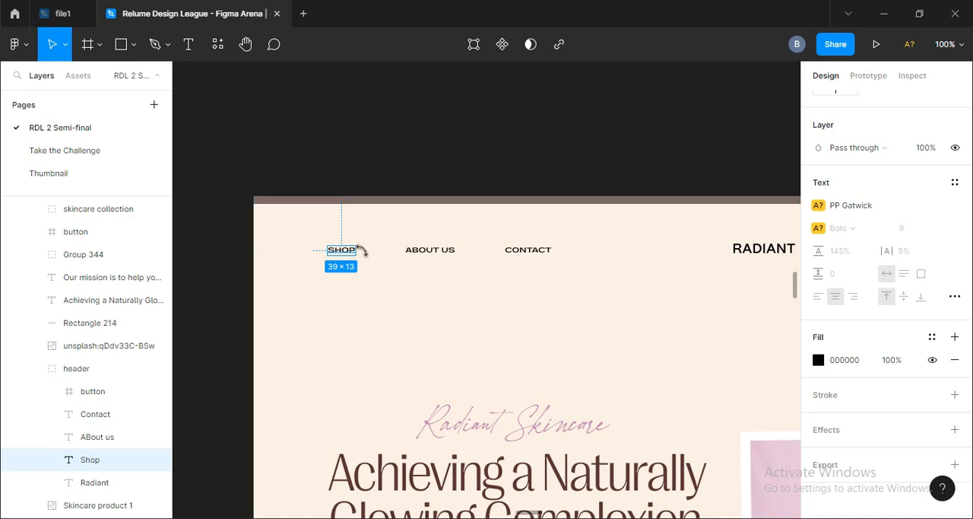
key(alt+Tab)
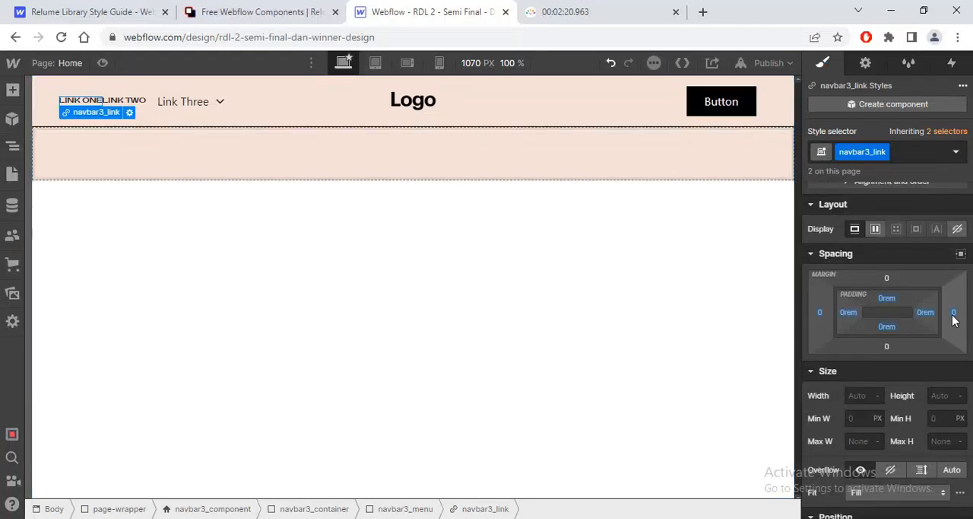
click(954, 313)
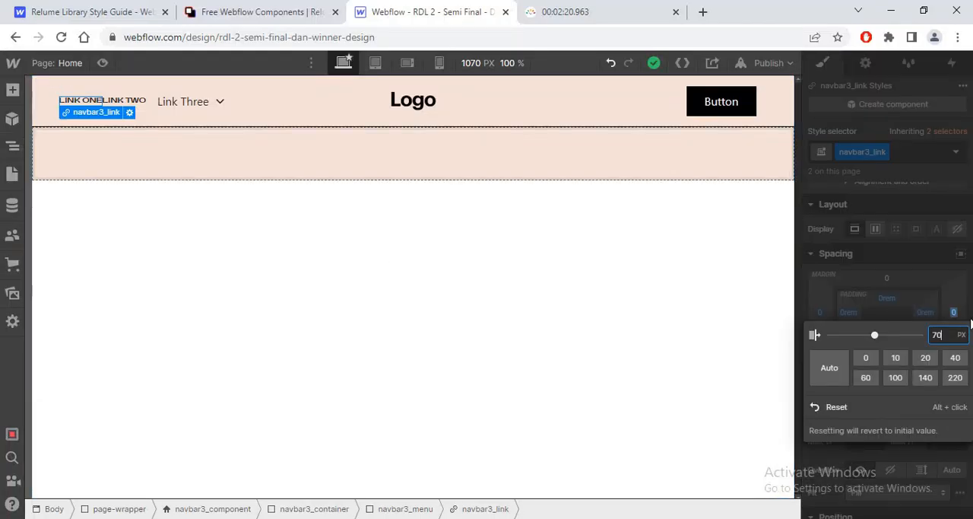
text(70/16)
key(Return)
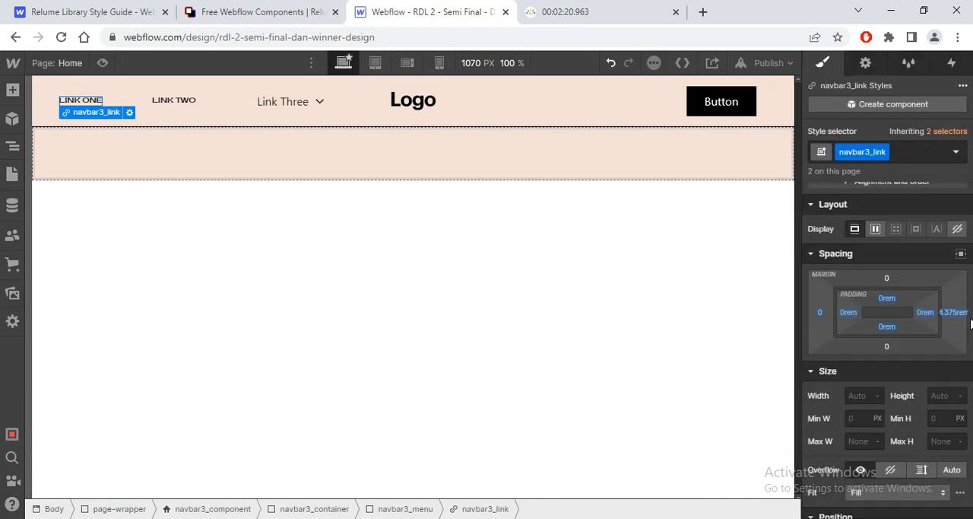
Step: Delete the whole Link Three dropdown, navbar3_menu-dropdown, from the navbar menu
click(297, 105)
click(12, 145)
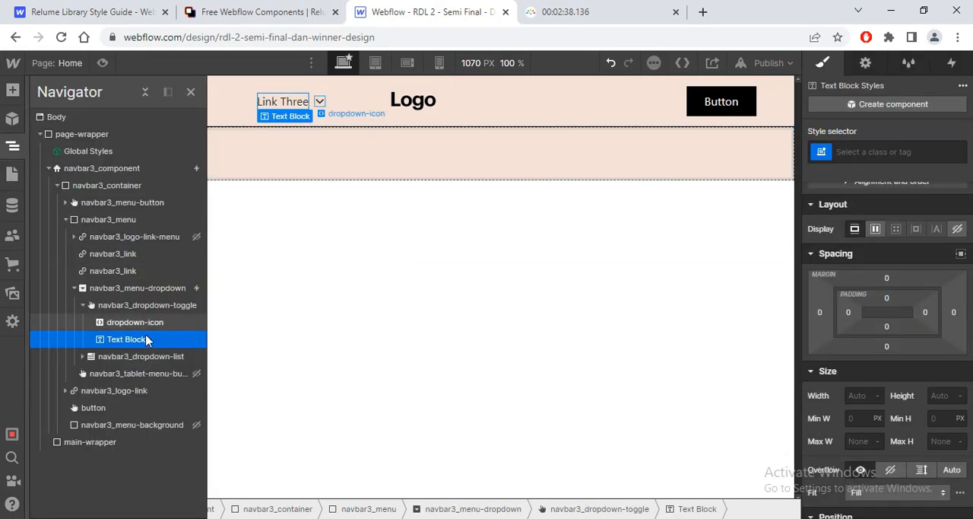
click(114, 289)
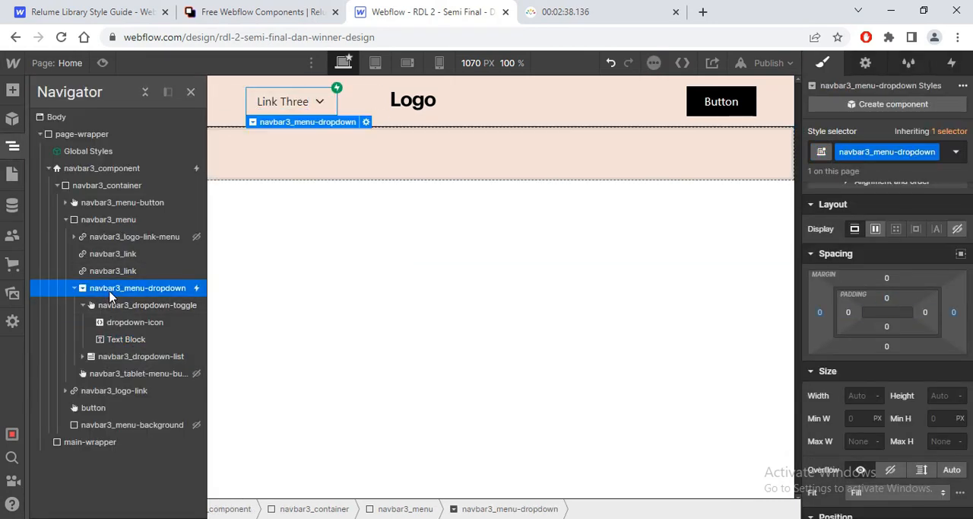
key(Delete)
Step: Duplicate the second navbar3_link to make a third menu link
click(116, 272)
key(ctrl+d)
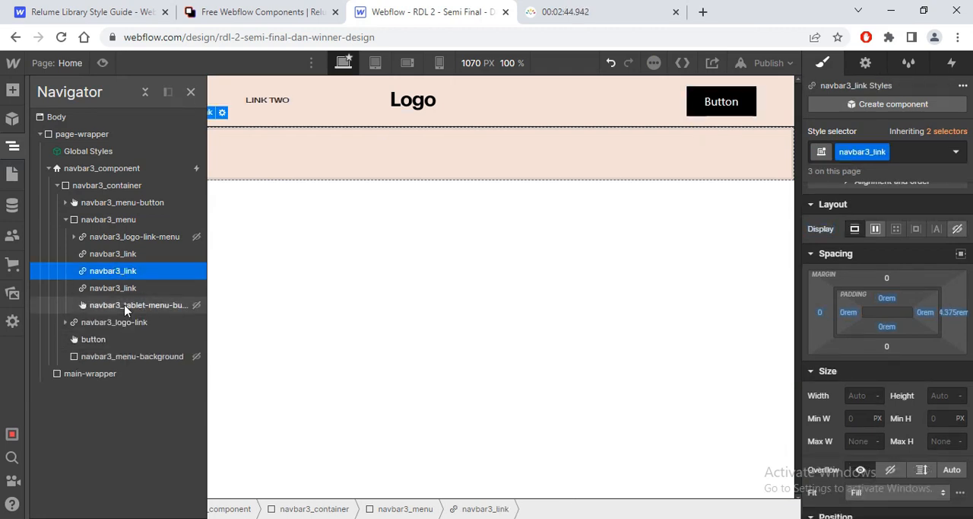
click(115, 305)
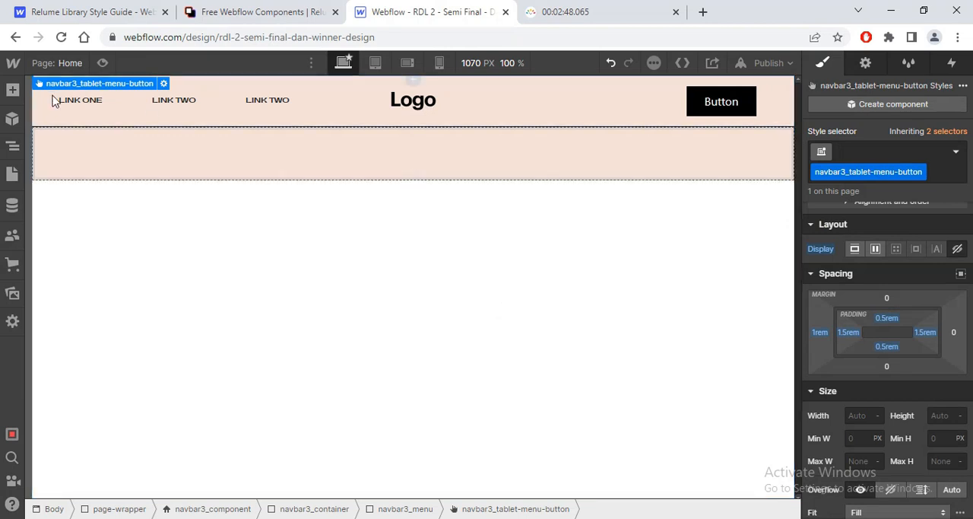
Step: Change the three navbar link texts to Shop, About Us and Contact, following the Figma header
click(82, 101)
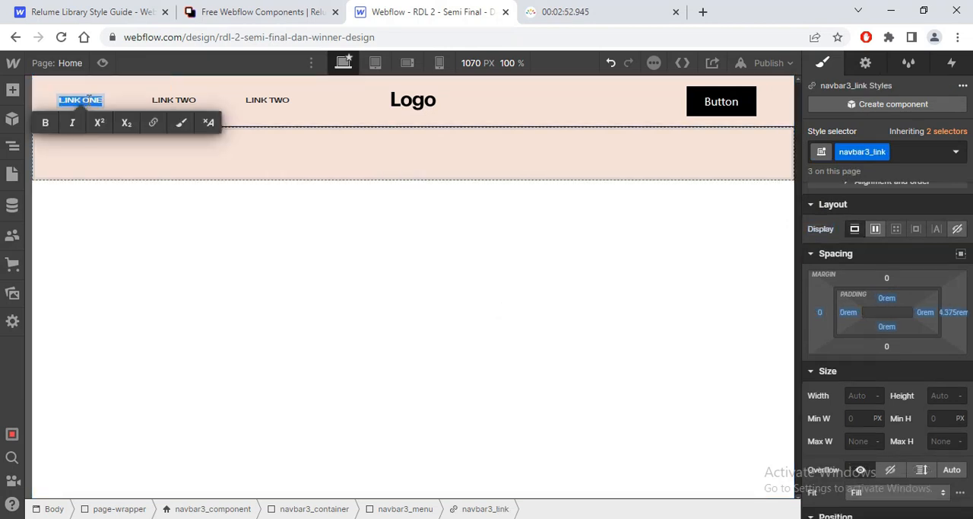
text(Shop)
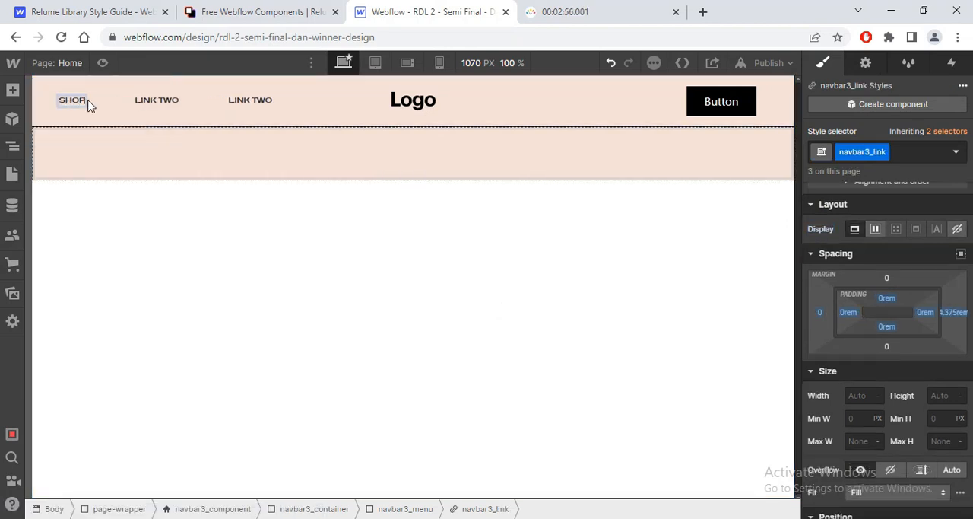
double_click(164, 98)
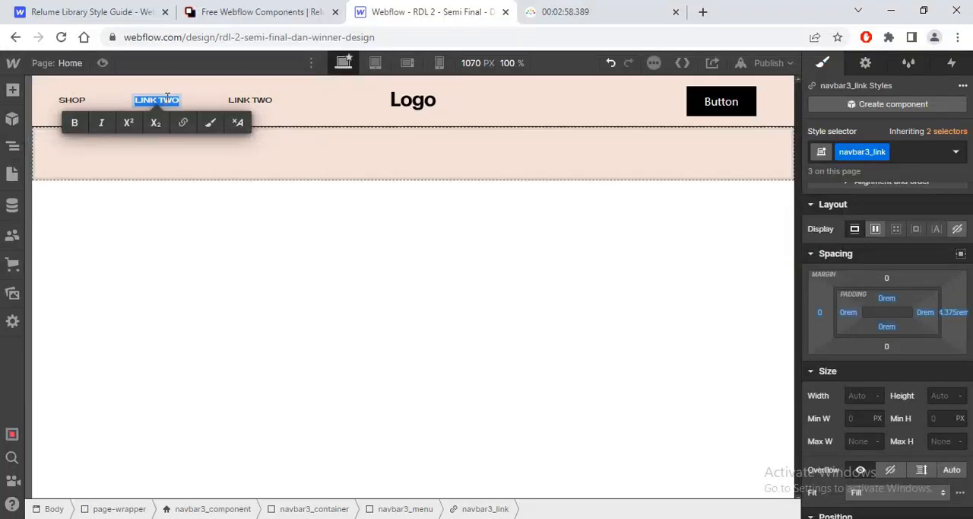
text(About)
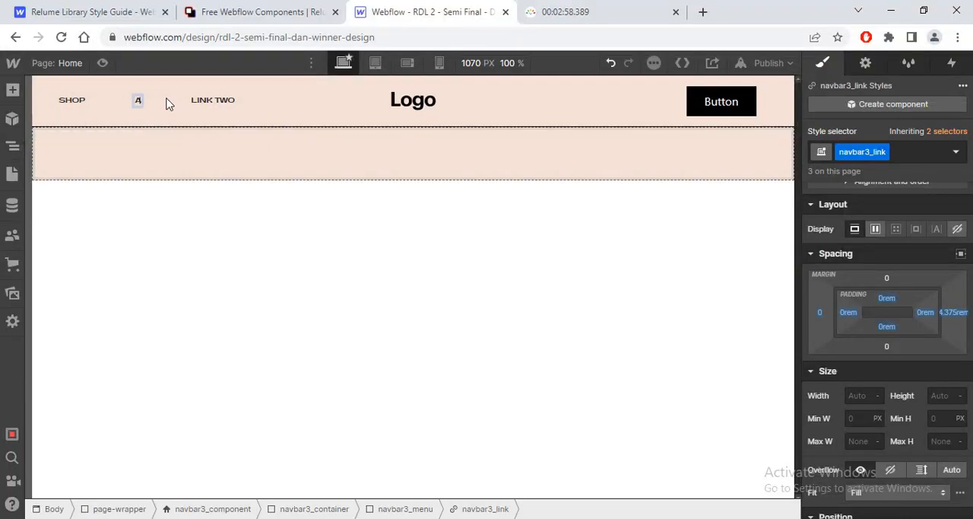
text( Us)
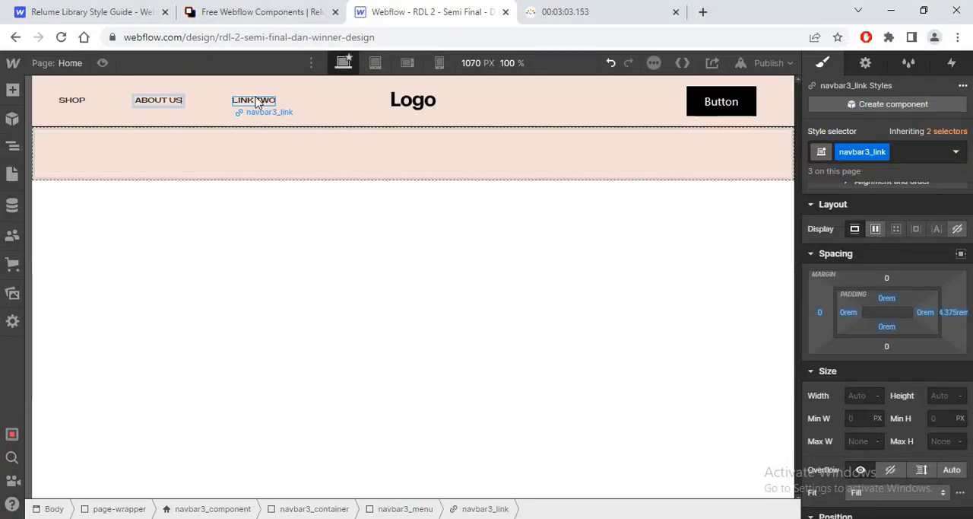
double_click(255, 100)
text(Con)
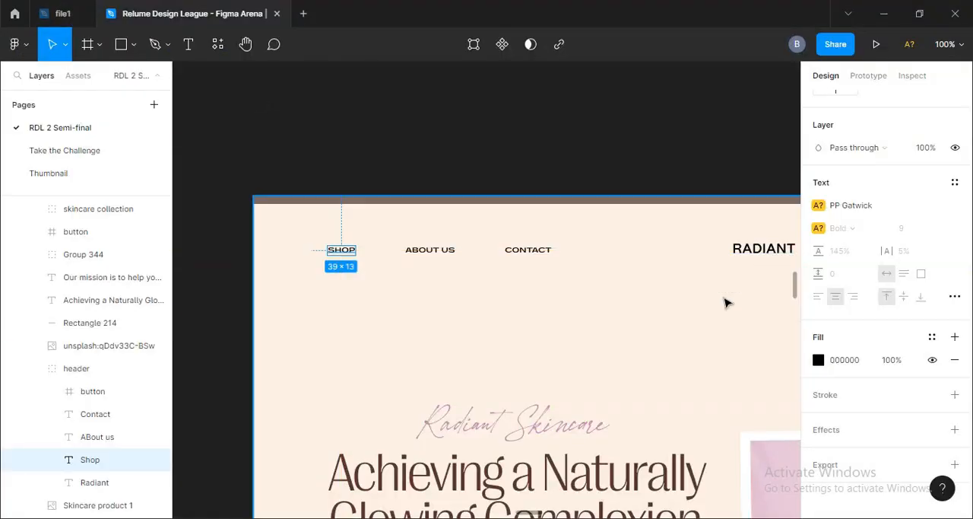
Step: Check the RADIANT logo in the Figma header, and delete the placeholder Logo image from the middle of the navbar
click(701, 298)
drag(691, 292, 430, 291)
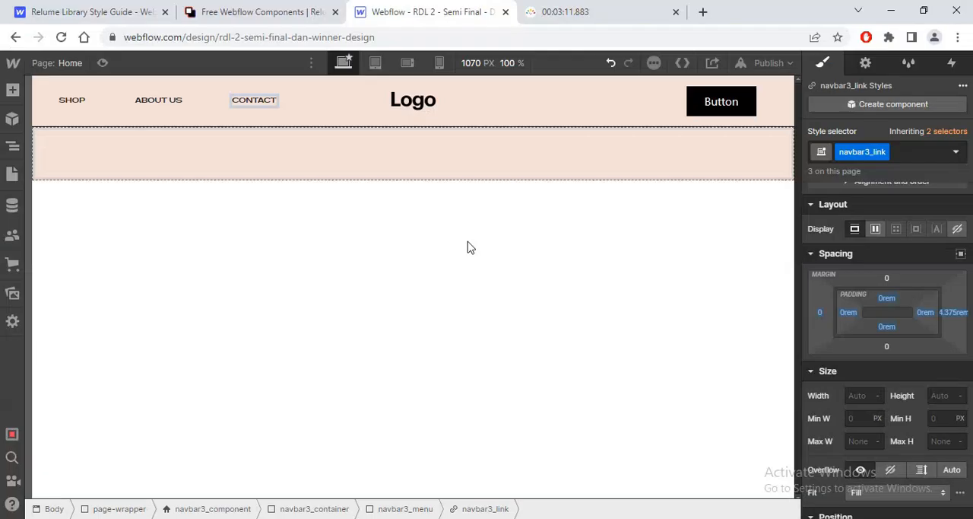
key(Escape)
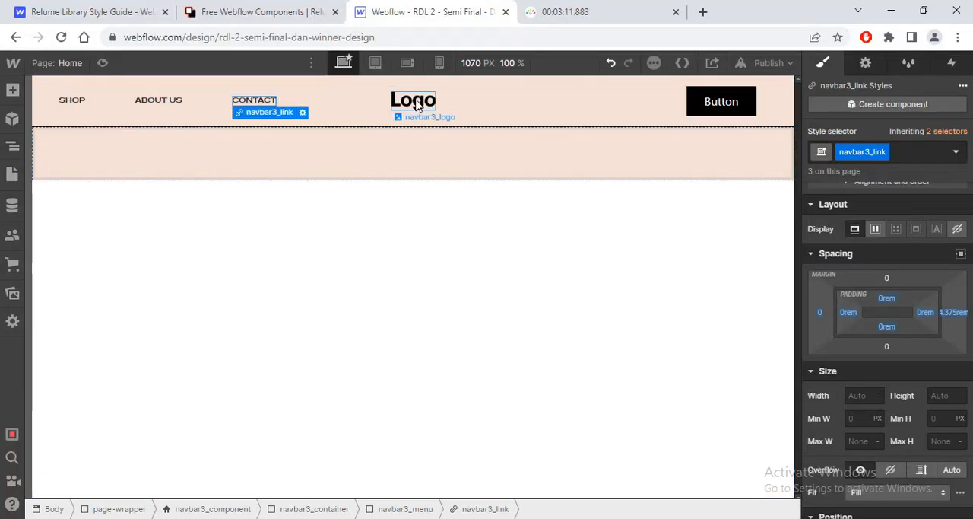
click(413, 99)
key(Delete)
Step: Add a text link element to the page and give it the class logo
key(ctrl+e)
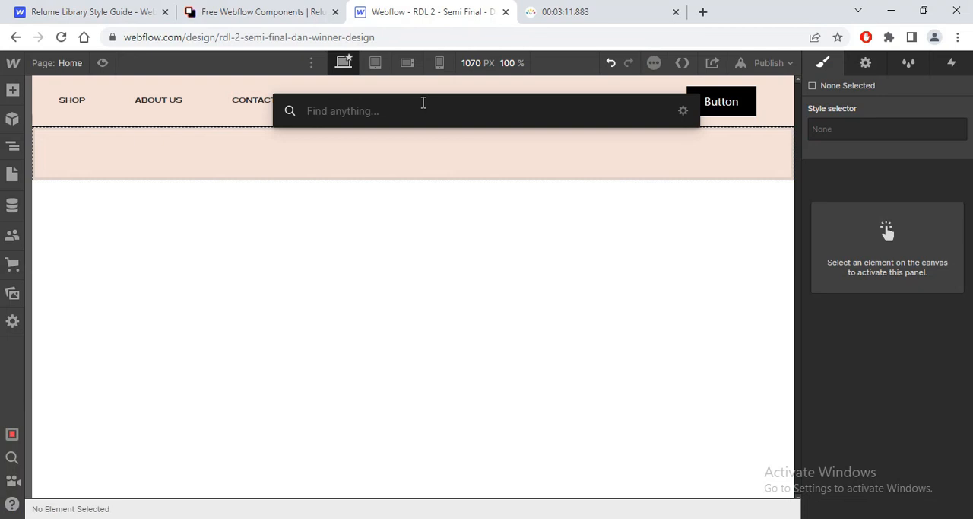
text(text)
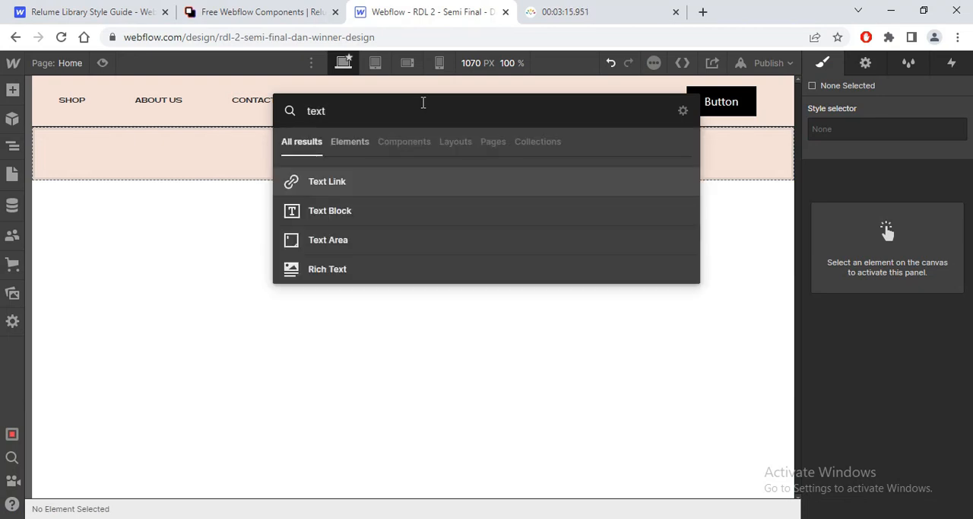
key(Return)
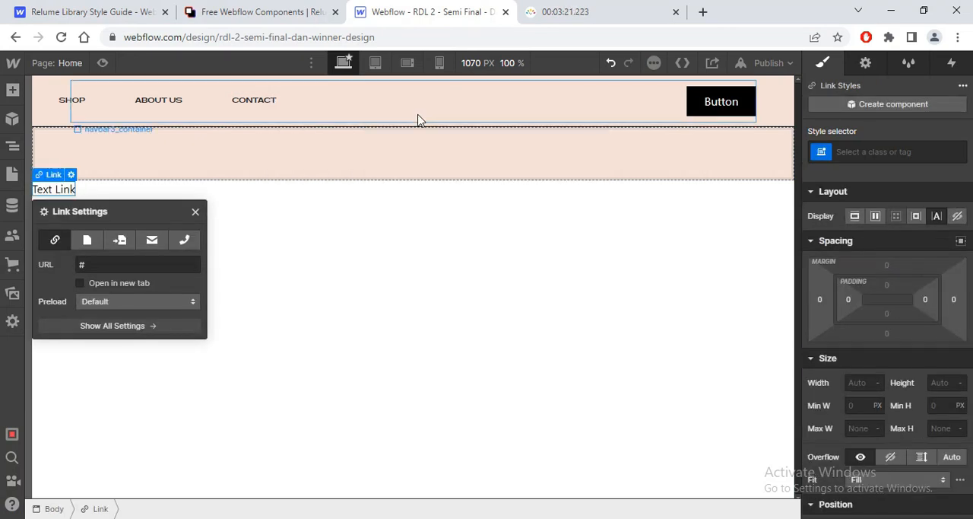
key(ctrl+Return)
text(logo)
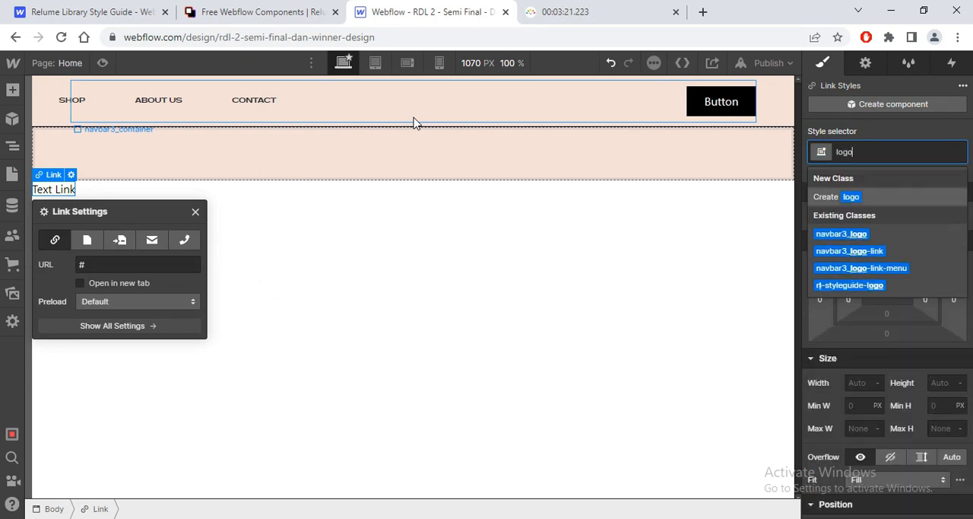
key(Return)
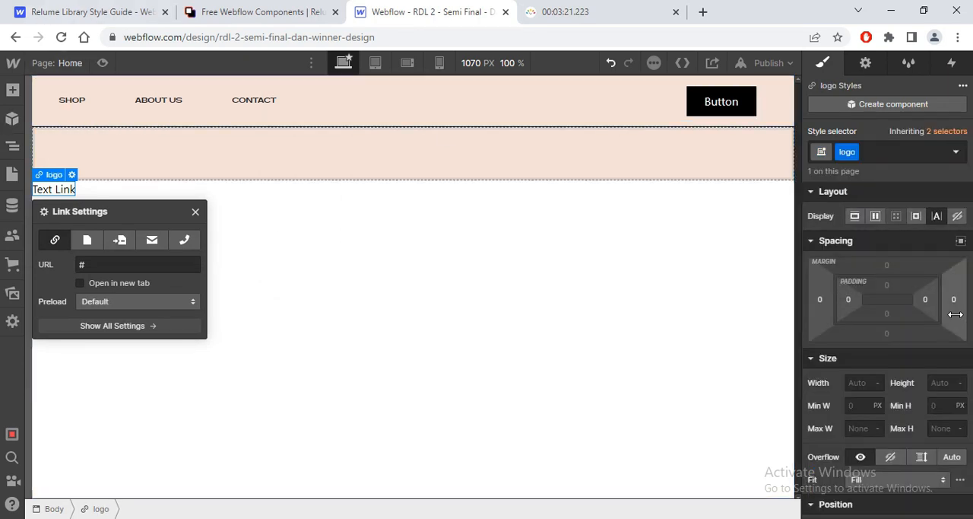
Step: Try to move the logo text link into the navbar's logo link in the element tree, and delete the text link
key(z)
drag(72, 396, 130, 279)
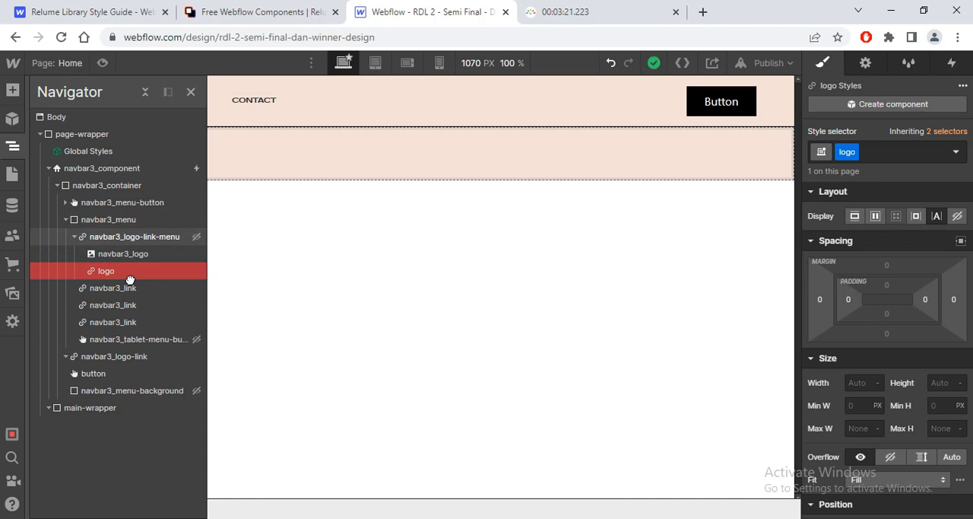
drag(130, 278, 126, 462)
key(Delete)
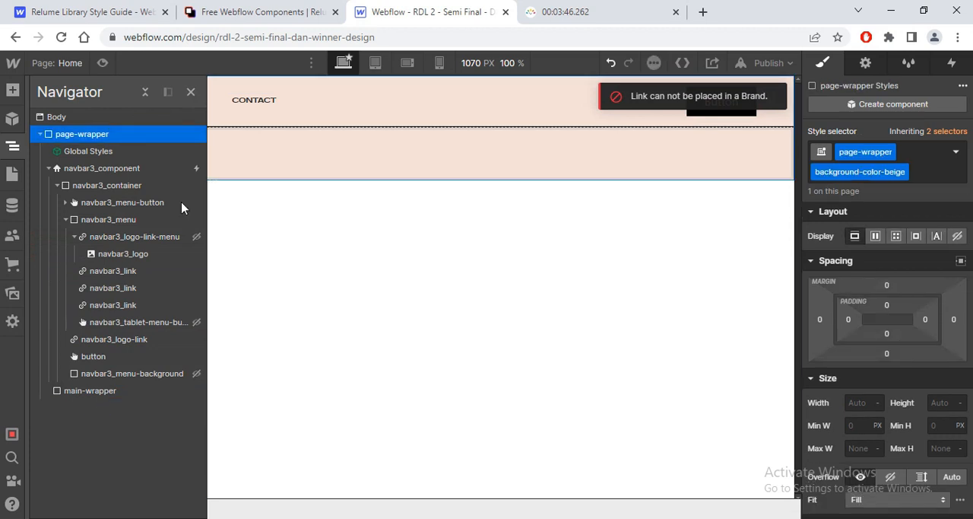
Step: Insert a text block inside navbar3_logo-link
click(146, 341)
key(ctrl+e)
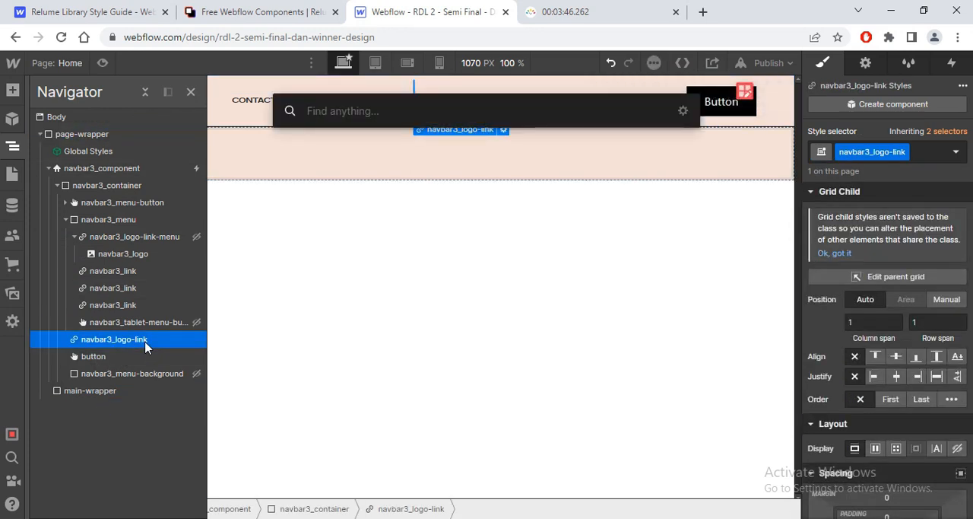
text(text)
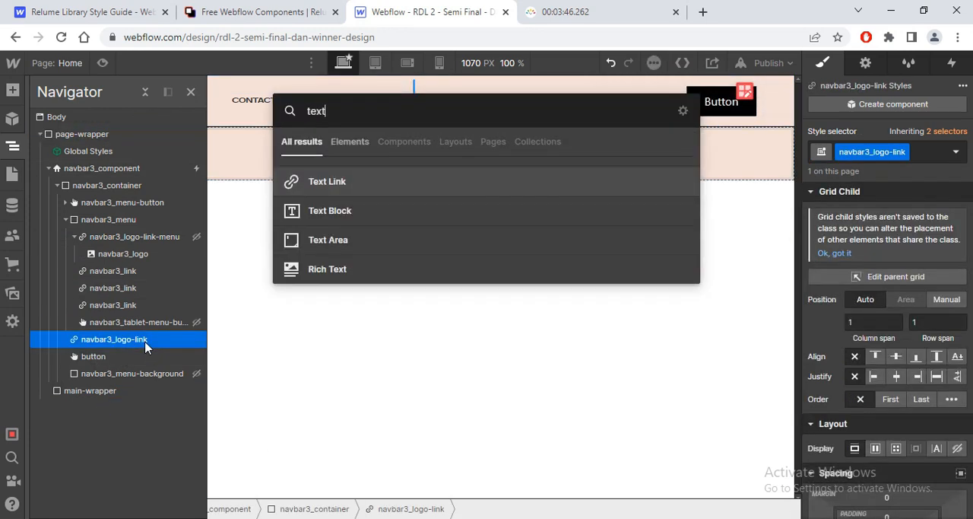
click(342, 212)
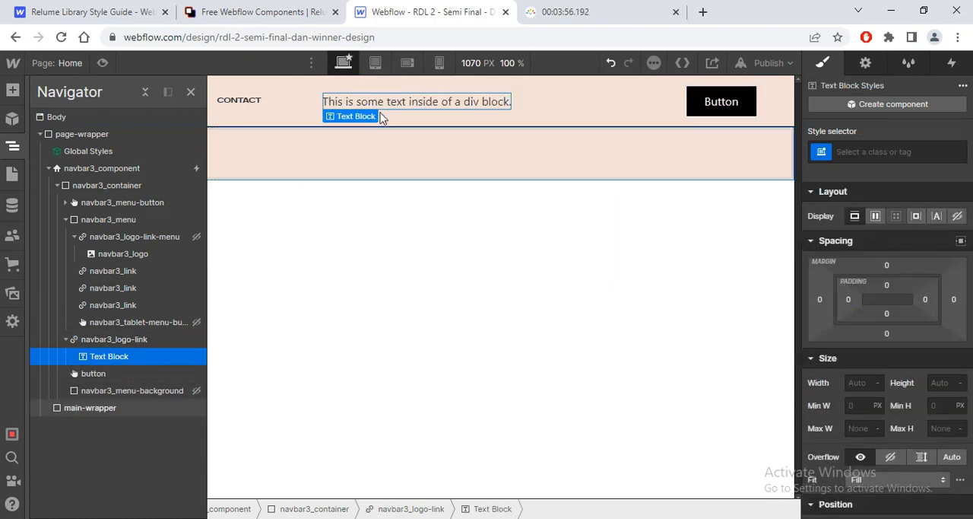
Step: Replace the placeholder text of the text block in the navbar's logo link with Radiant
key(alt+Tab)
key(alt+Tab)
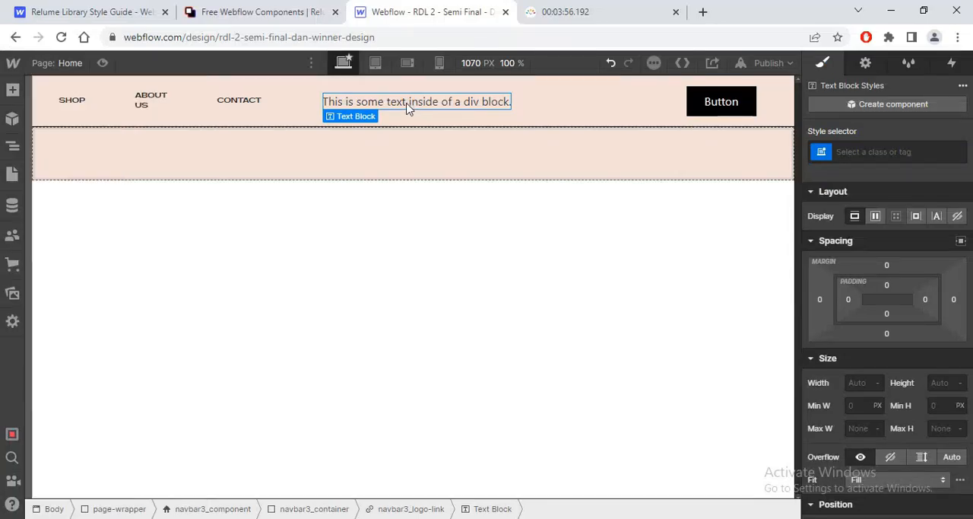
double_click(408, 104)
text(Radiant)
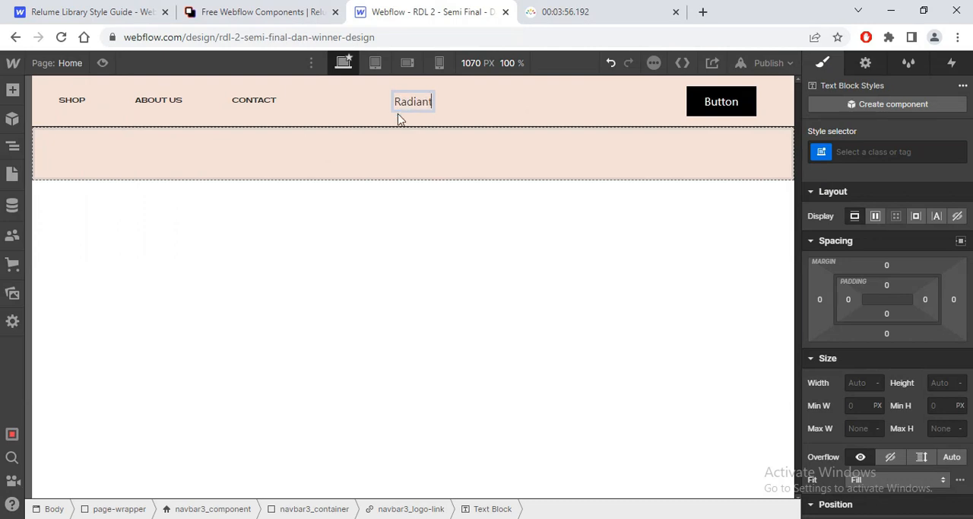
Step: Select the RADIANT logo text in the Figma header and check its font, weight and size
key(alt+Tab)
click(462, 238)
click(469, 245)
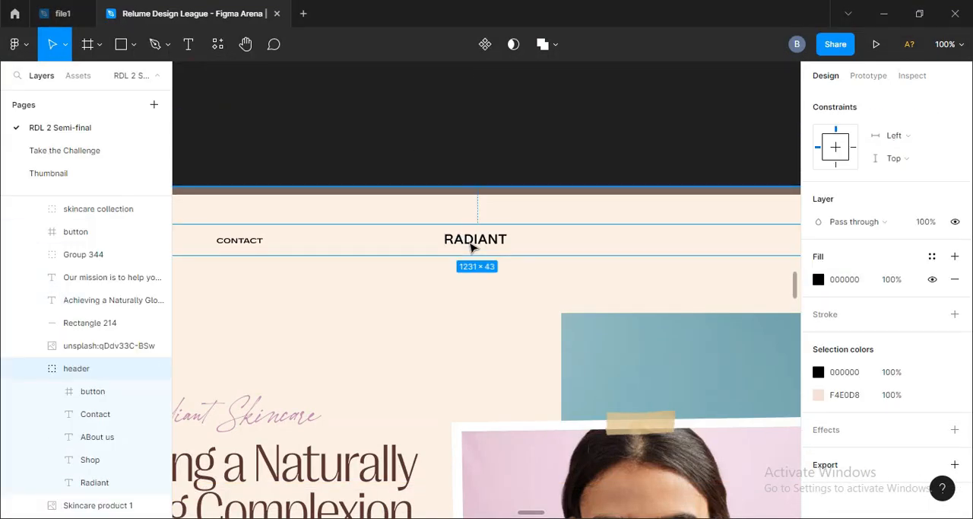
click(472, 242)
key(alt+Tab)
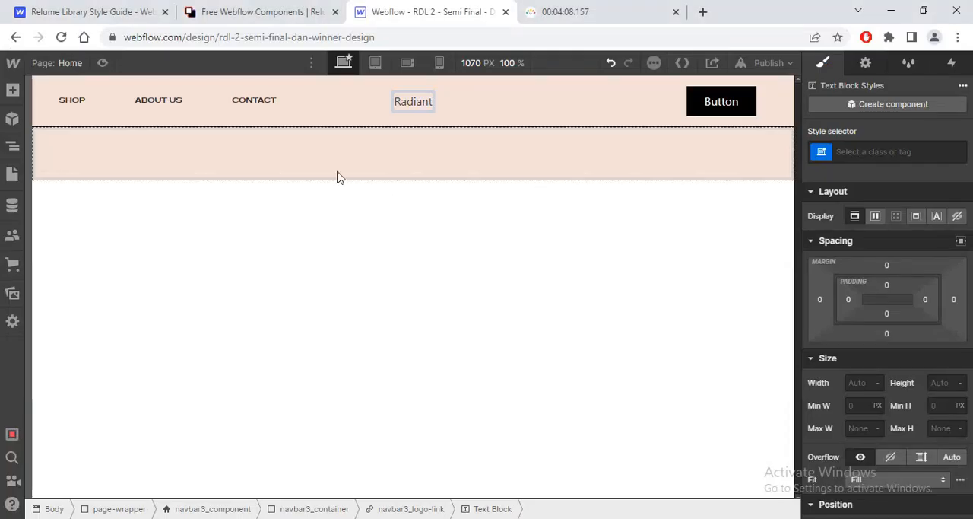
key(alt+Tab)
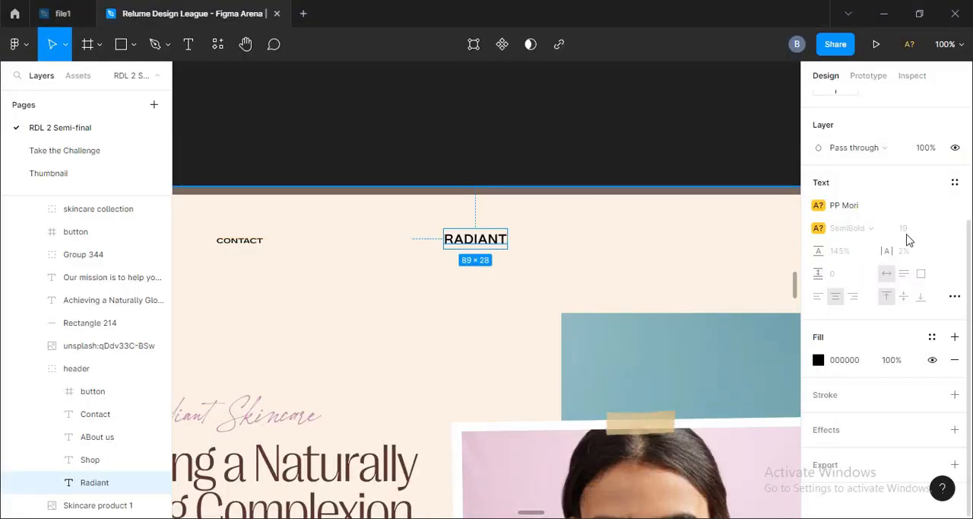
key(alt+Tab)
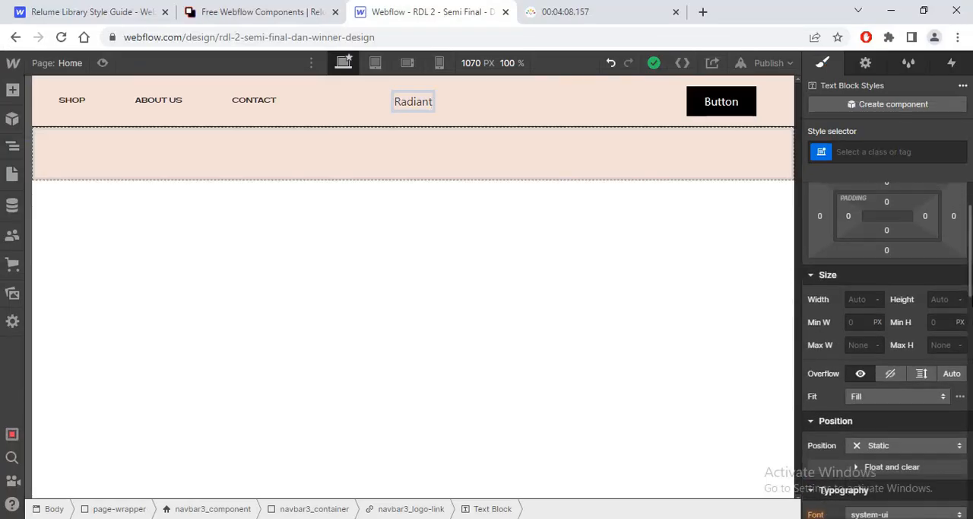
Step: Set the font of navbar3_logo-link to Ppmori and its size to 1.1875 rem
scroll(887, 304, down, 1)
click(12, 145)
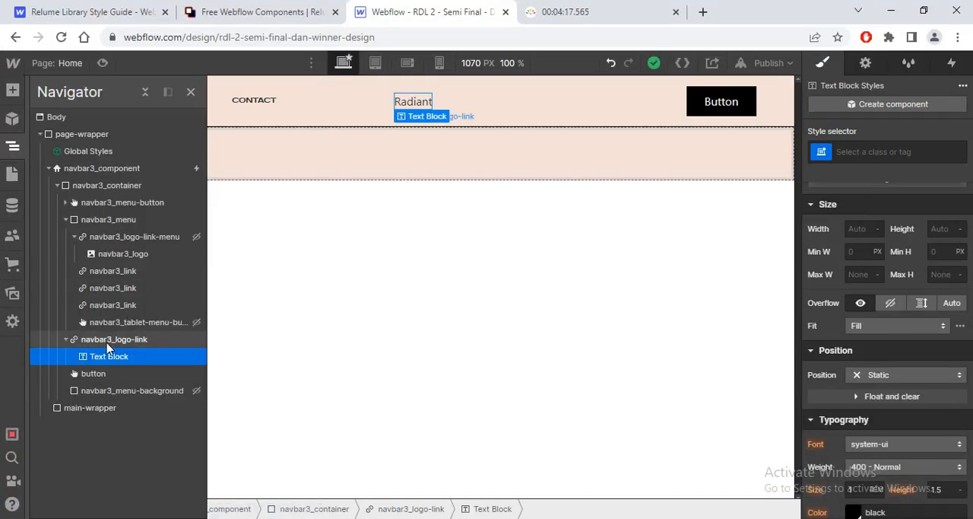
click(114, 339)
scroll(858, 465, down, 2)
scroll(858, 465, down, 5)
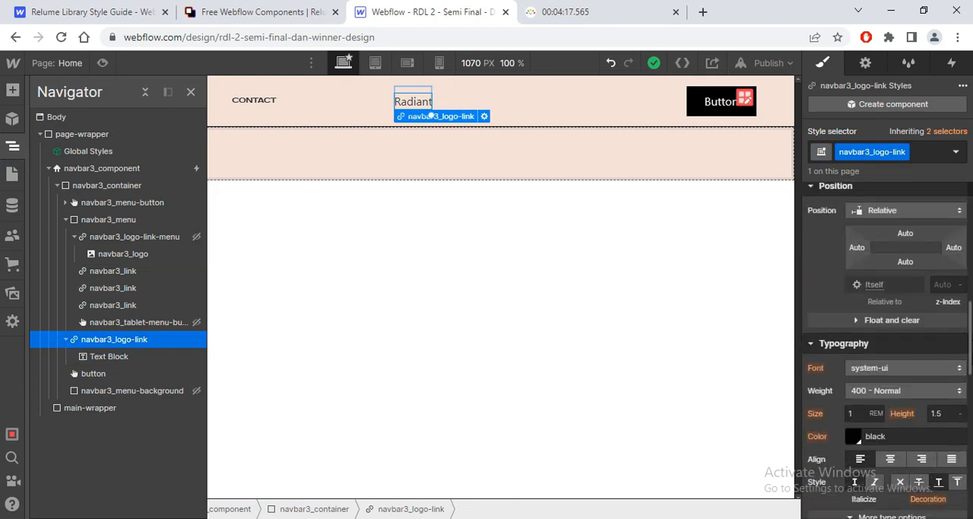
click(901, 302)
scroll(965, 114, up, 10)
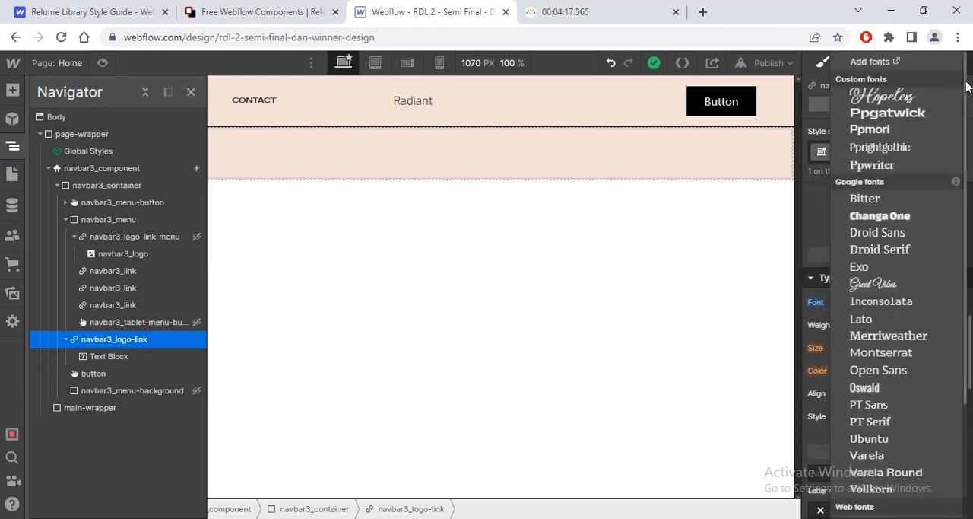
click(882, 131)
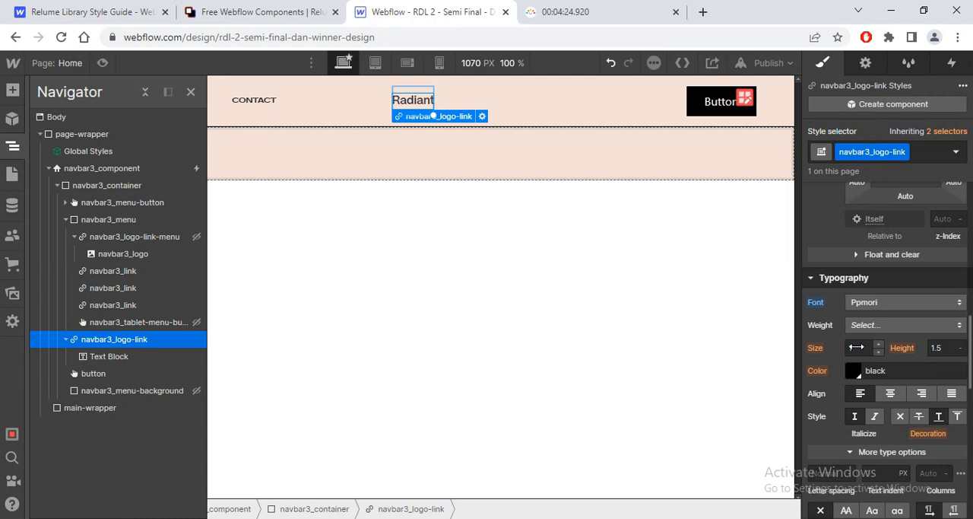
text(1.1875)
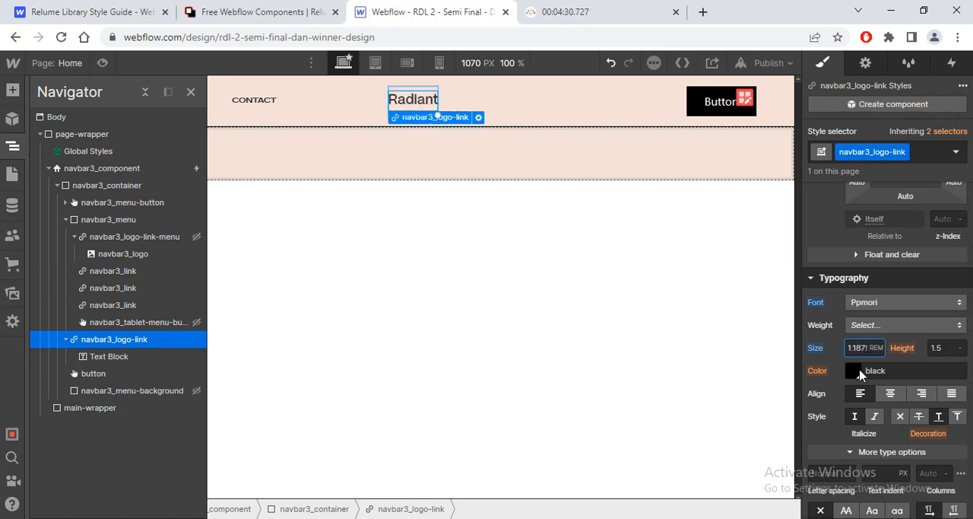
Step: Make the logo link's text uppercase and set its letter spacing to 0.02em, matching the Figma logo
key(alt+Tab)
key(alt+Tab)
click(848, 513)
key(alt+Tab)
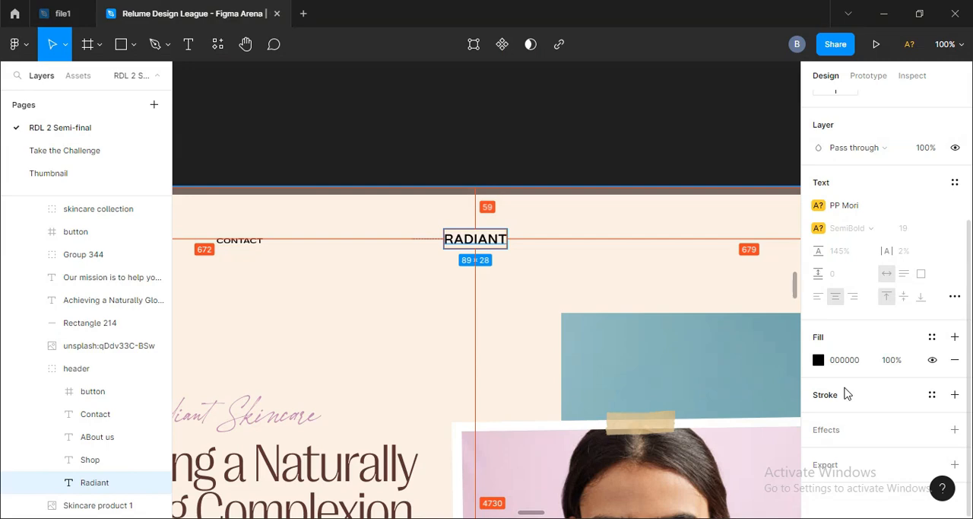
key(alt+Tab)
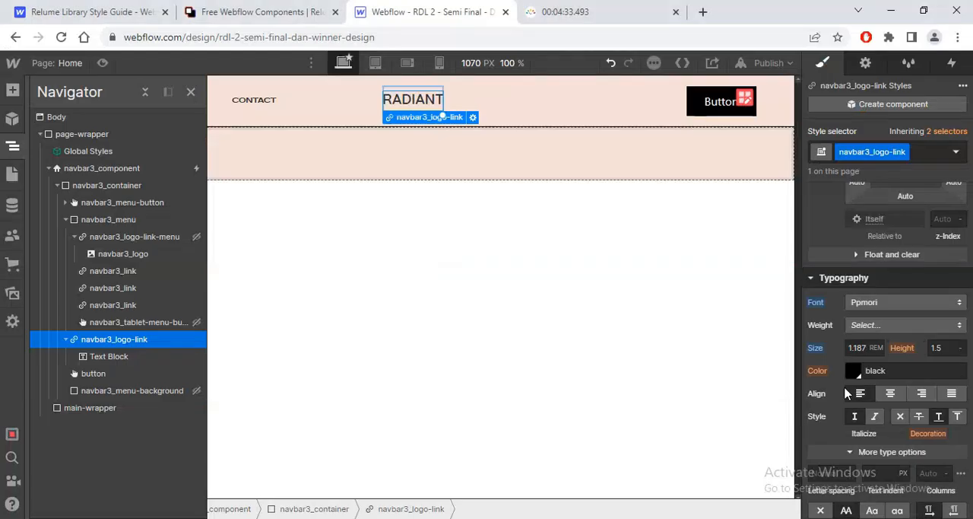
click(820, 470)
text(0.02em)
key(Return)
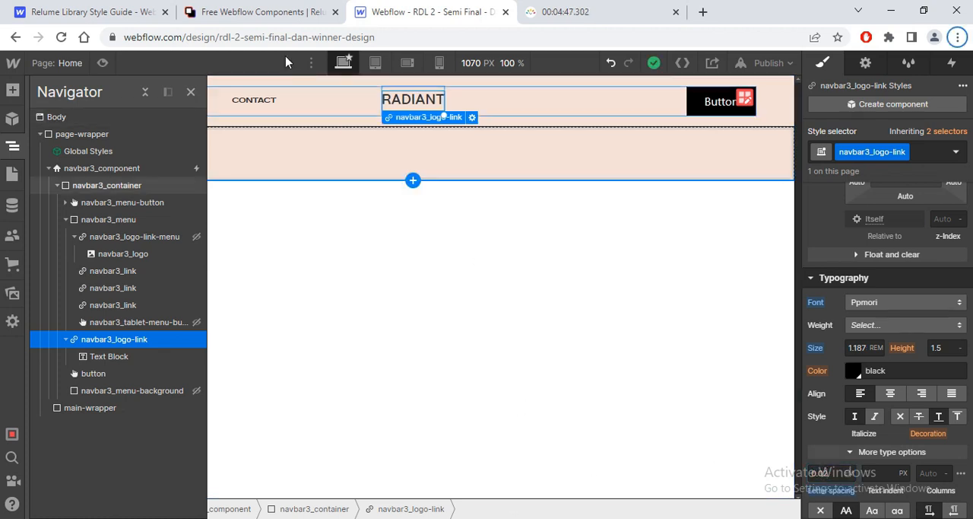
Step: Check the logo's weight in Figma and set navbar3_logo-link to 600 - Semi Bold
key(alt+Tab)
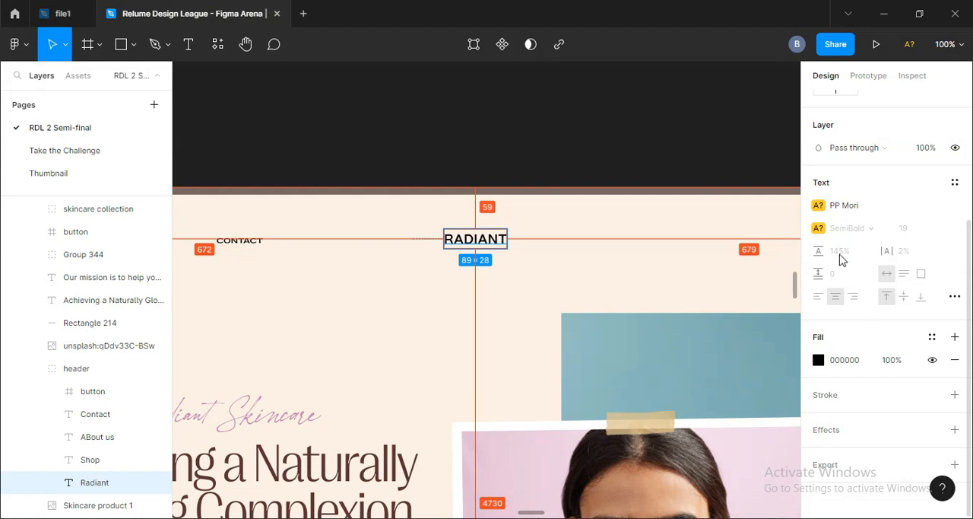
key(alt+Tab)
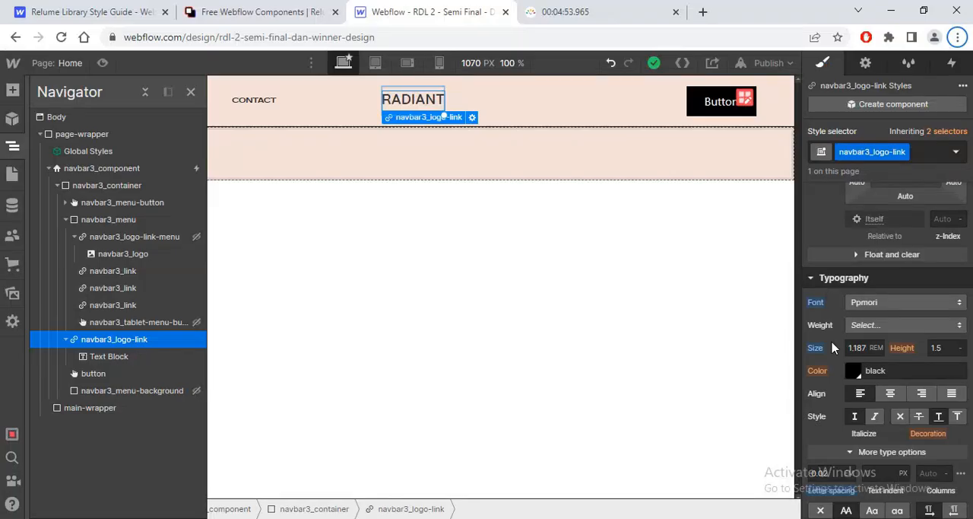
click(865, 327)
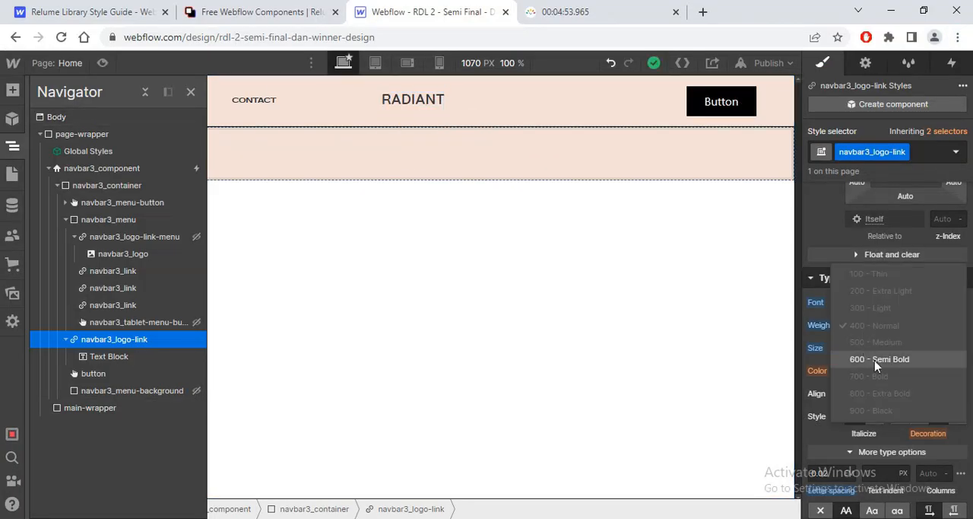
click(860, 358)
click(711, 114)
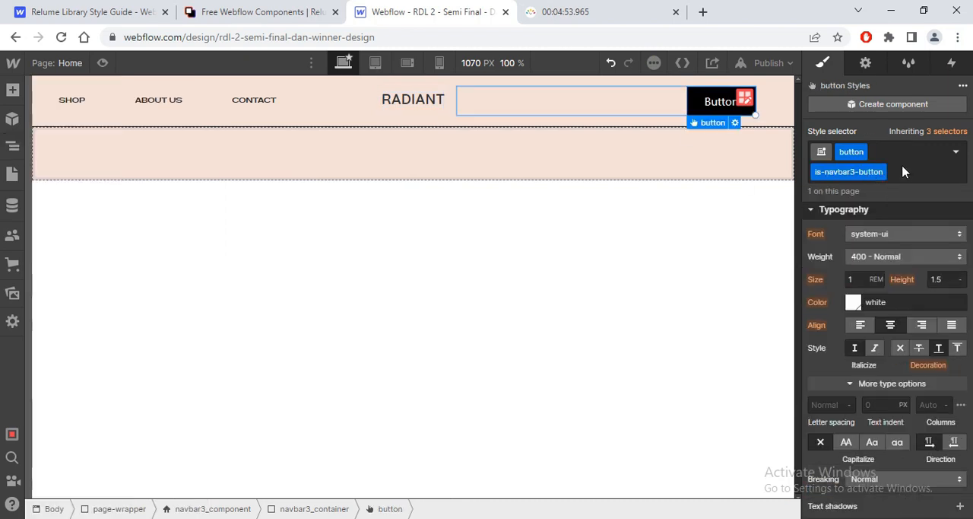
mouse_move(941, 134)
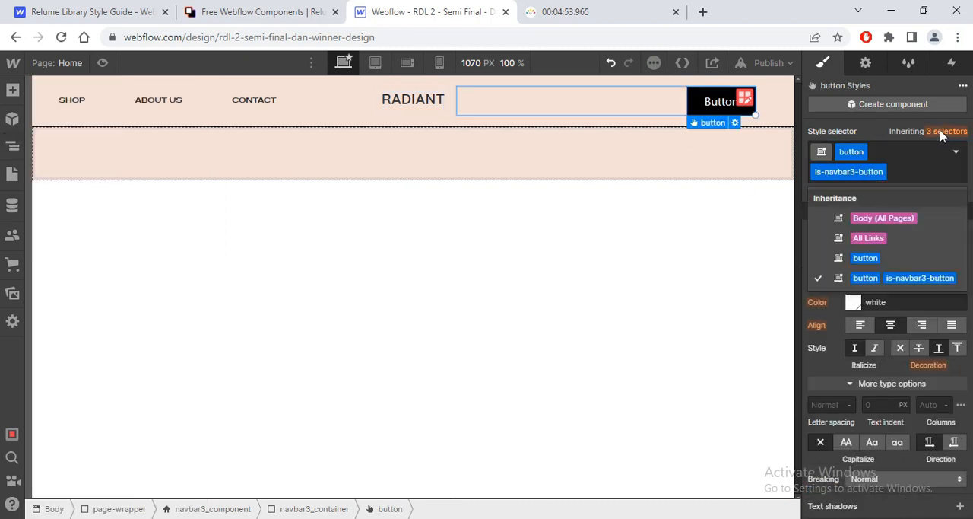
click(865, 259)
key(alt+Tab)
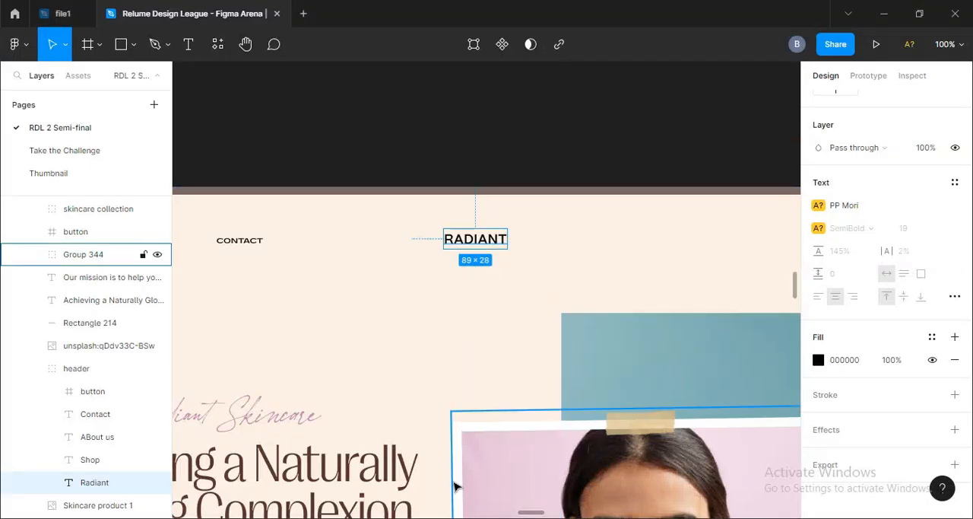
key(alt+Tab)
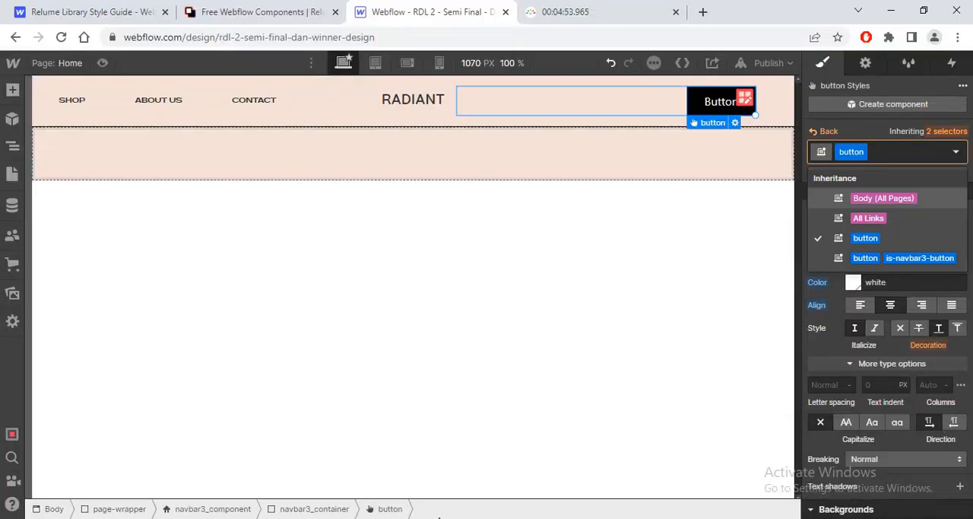
Step: Look up the header button's label in Figma and change the navbar button's text to "Shop now"
double_click(717, 110)
key(alt+Tab)
click(606, 292)
drag(632, 281, 343, 290)
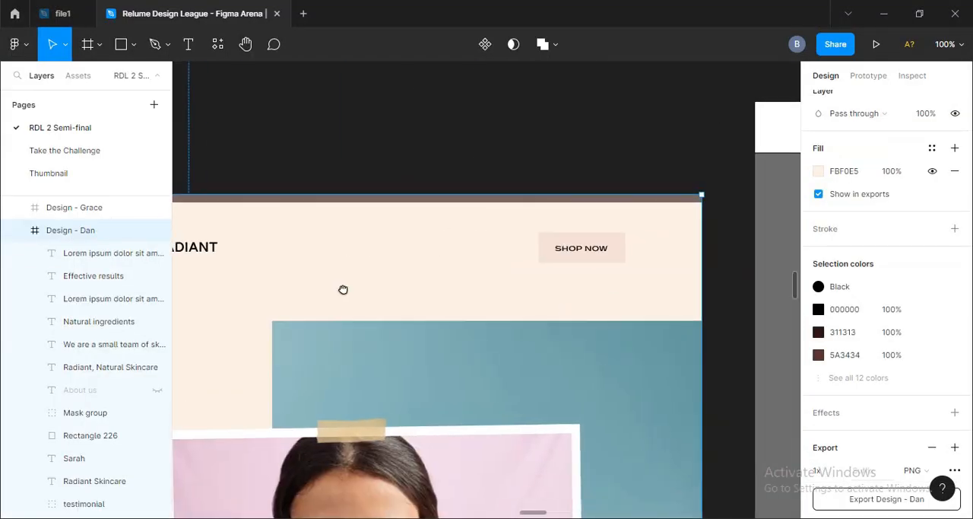
key(alt+Tab)
text(Shop)
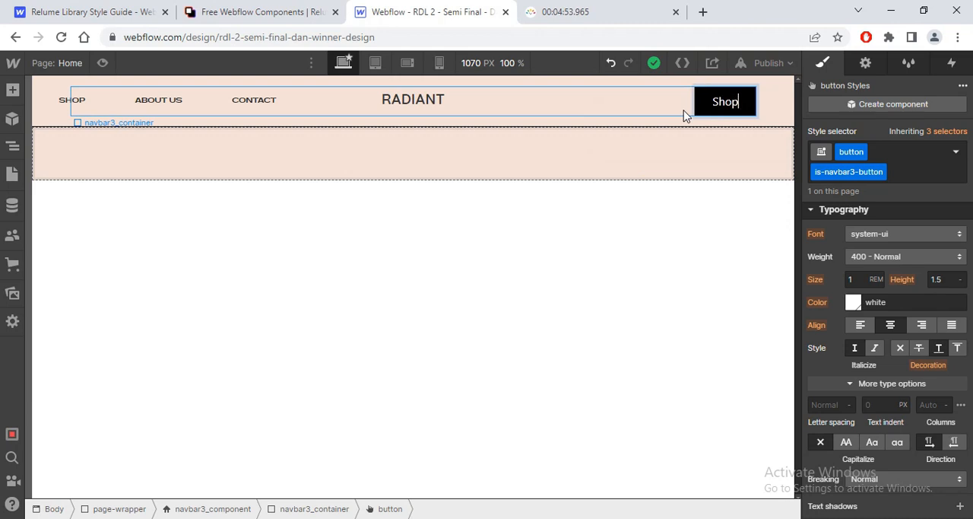
text( now)
key(Escape)
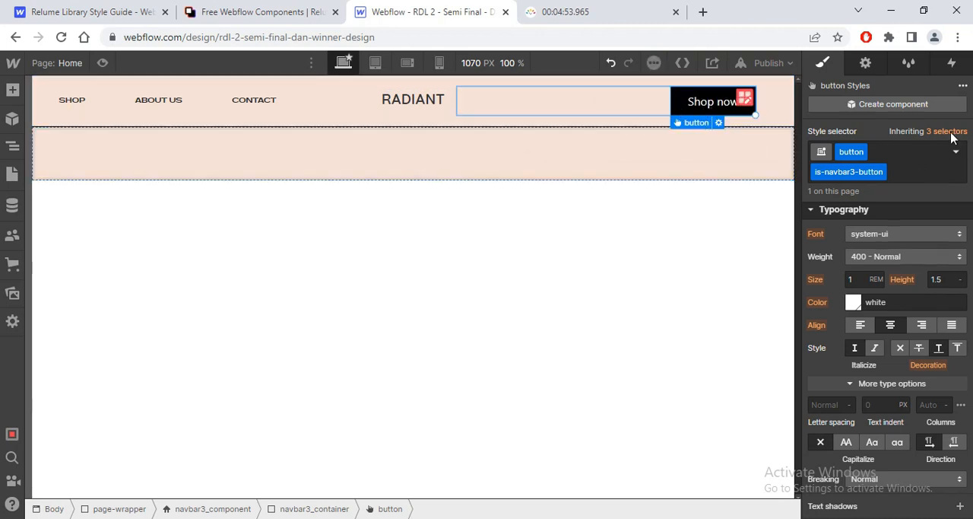
Step: Set the base button class's background to the Figma header button colour #F4E0D8 and save that colour as a swatch
key(alt+Tab)
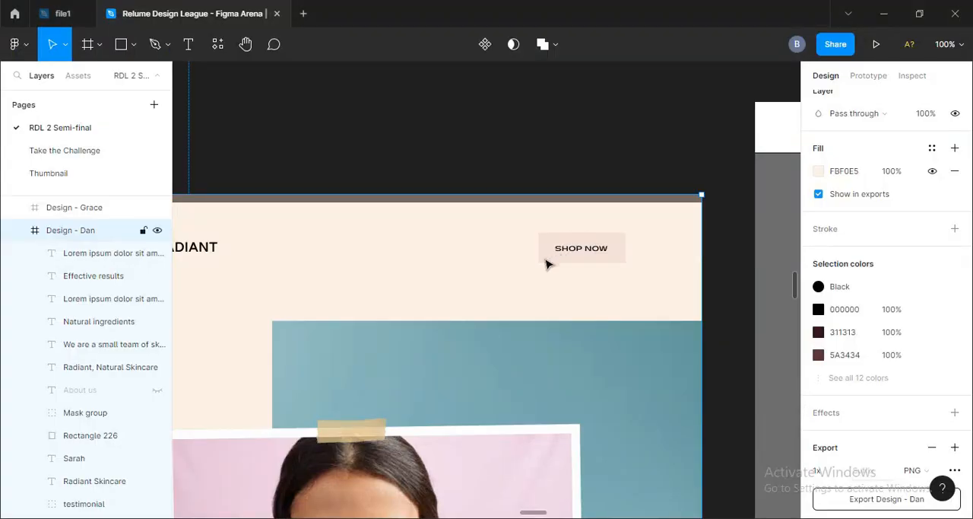
click(547, 260)
click(845, 394)
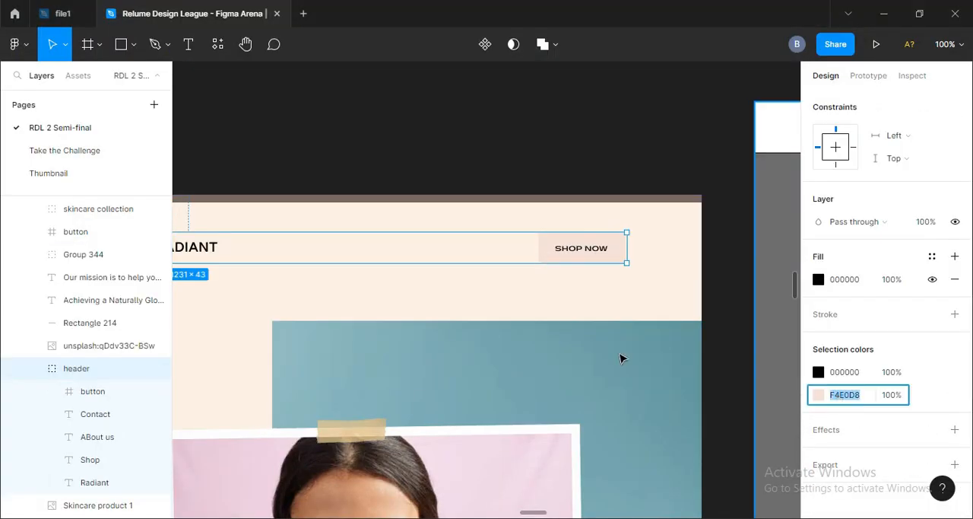
key(alt+Tab)
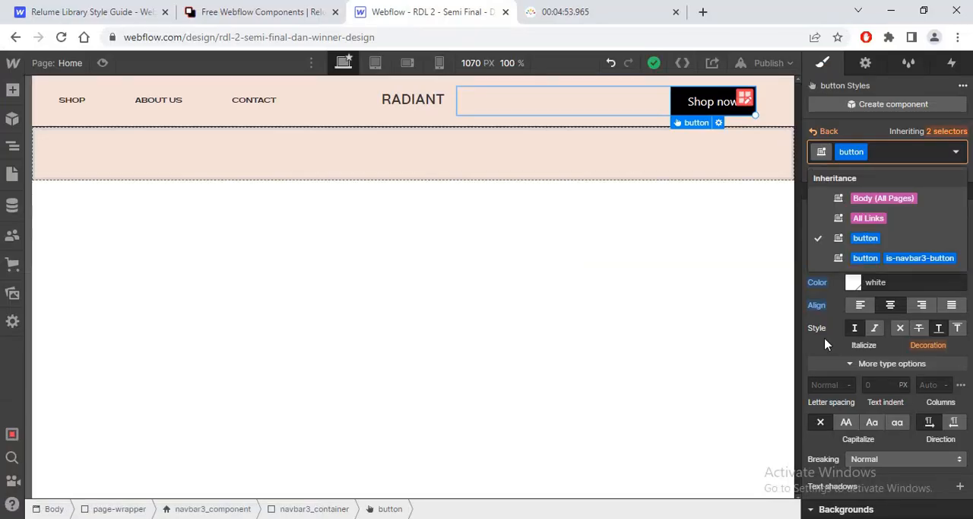
scroll(836, 319, down, 5)
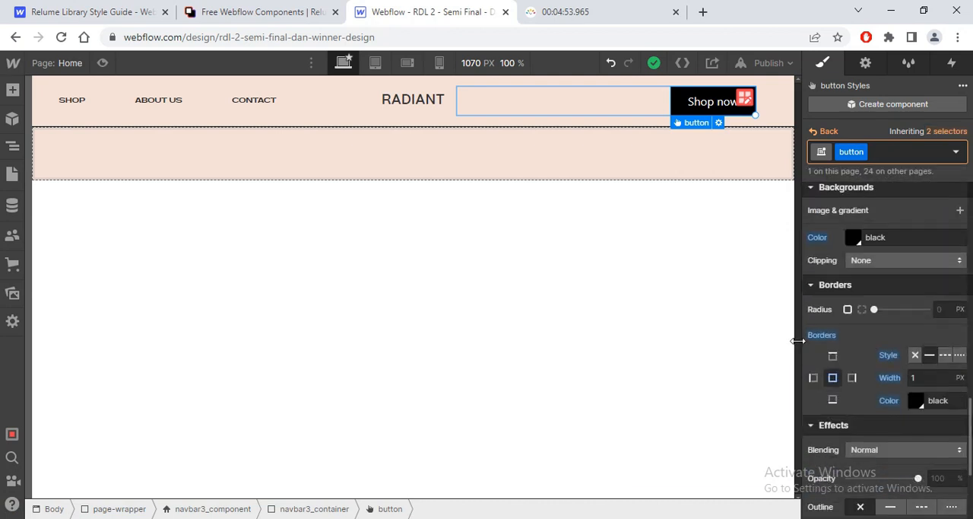
click(854, 238)
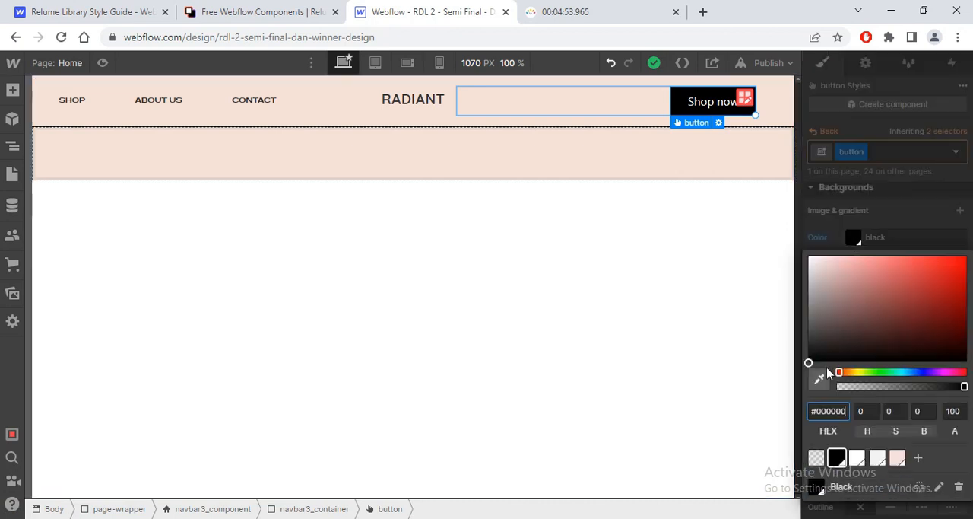
key(Return)
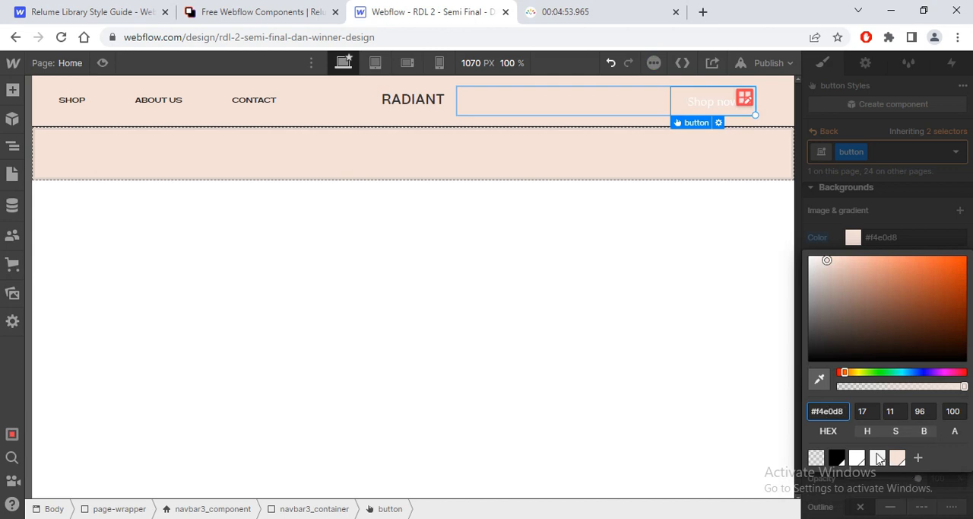
click(917, 459)
click(944, 501)
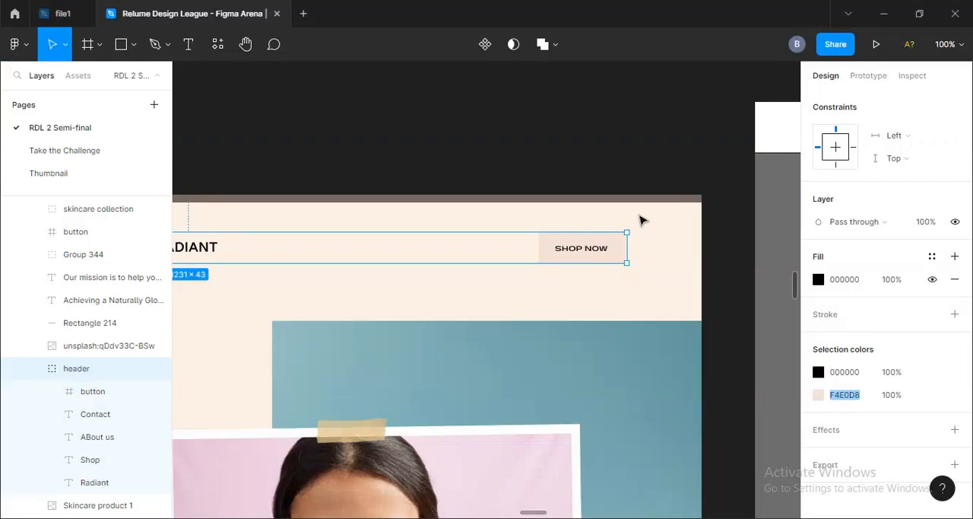
Step: Recheck the header button's fill F4E0D8 in Figma and save that colour as another swatch in Webflow
click(550, 247)
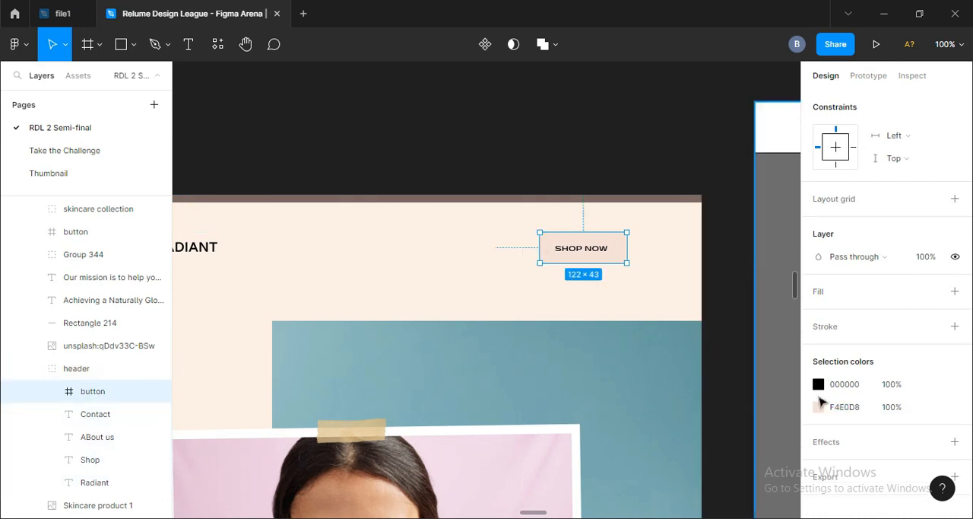
click(843, 407)
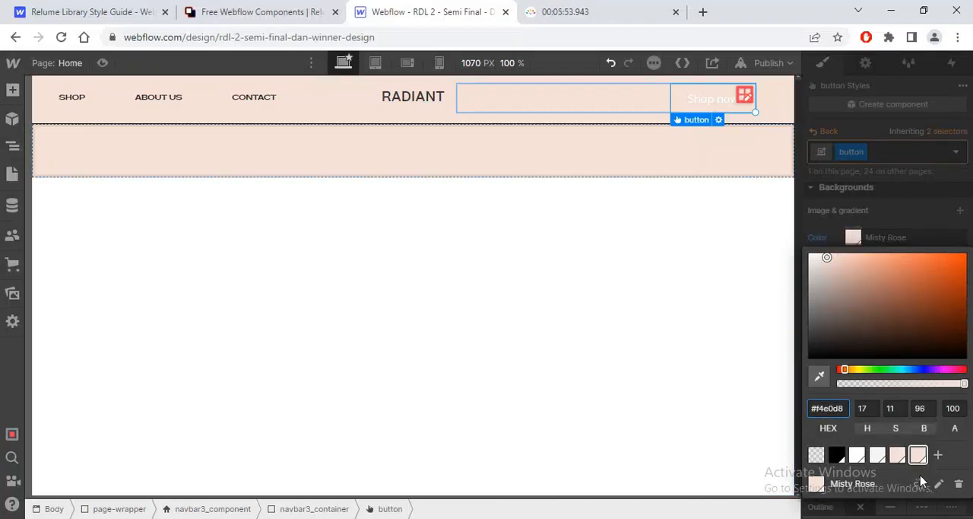
click(939, 456)
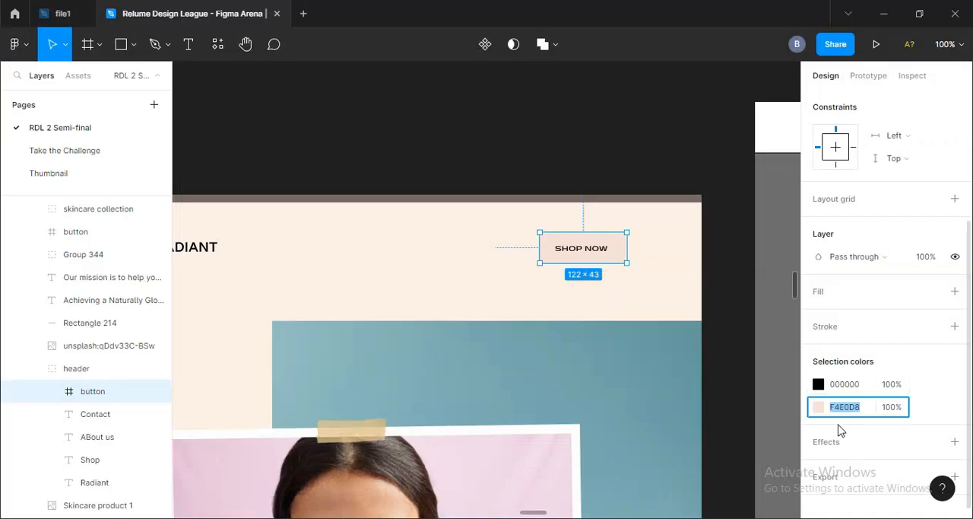
Step: Copy the Design - Dan frame's fill FBF0E5 from Figma and set it as the page-wrapper's background-color-beige background
click(660, 285)
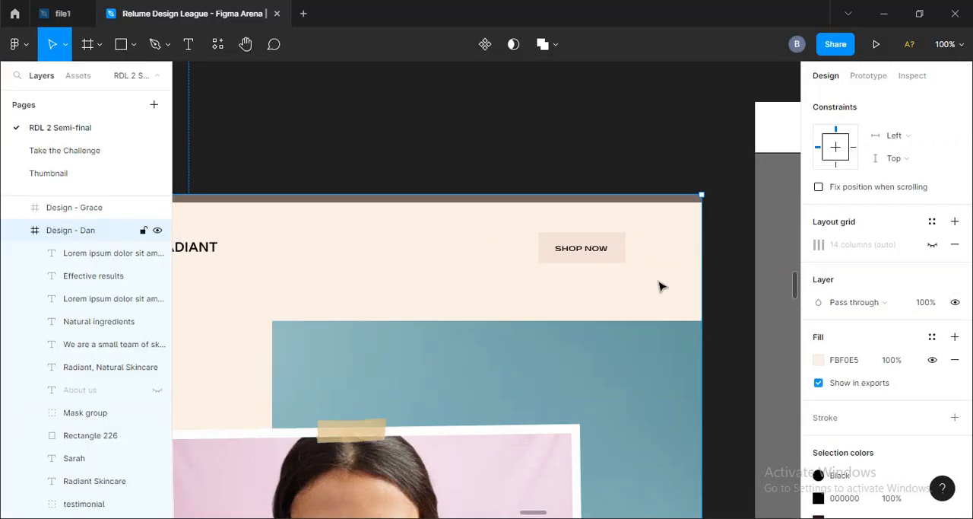
click(844, 360)
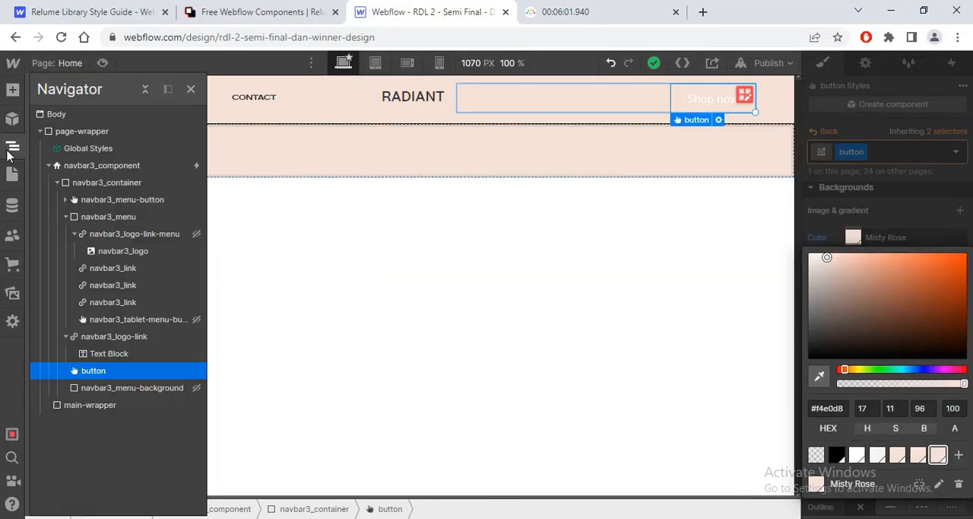
click(76, 131)
click(890, 155)
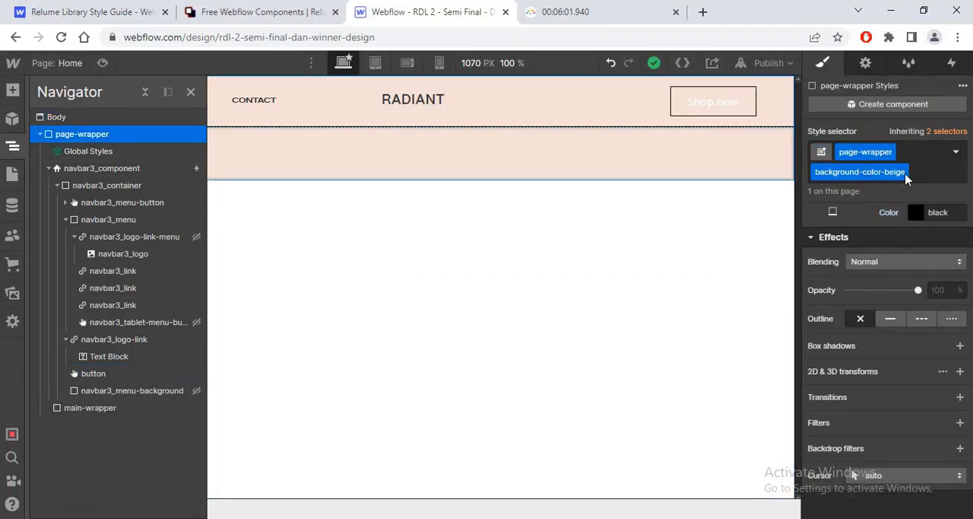
click(934, 174)
scroll(886, 292, up, 4)
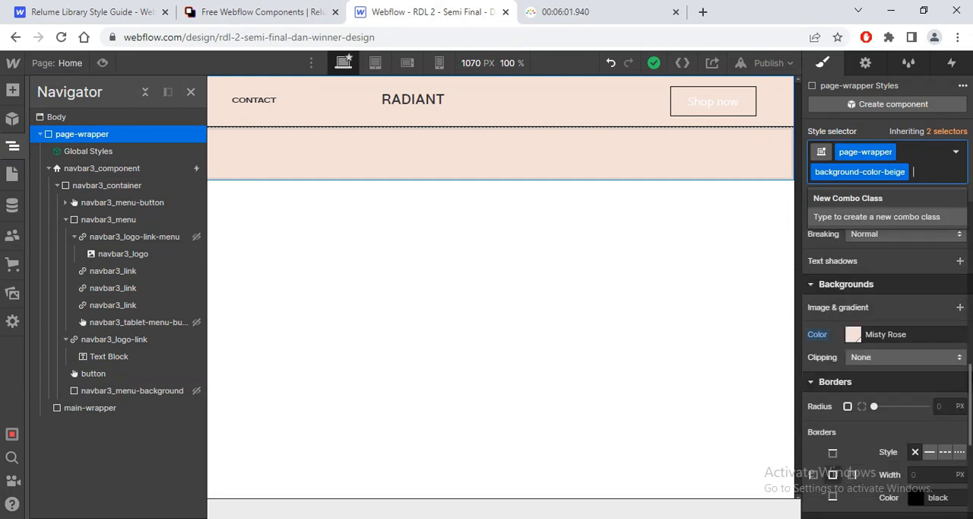
click(884, 293)
scroll(884, 293, down, 1)
click(853, 269)
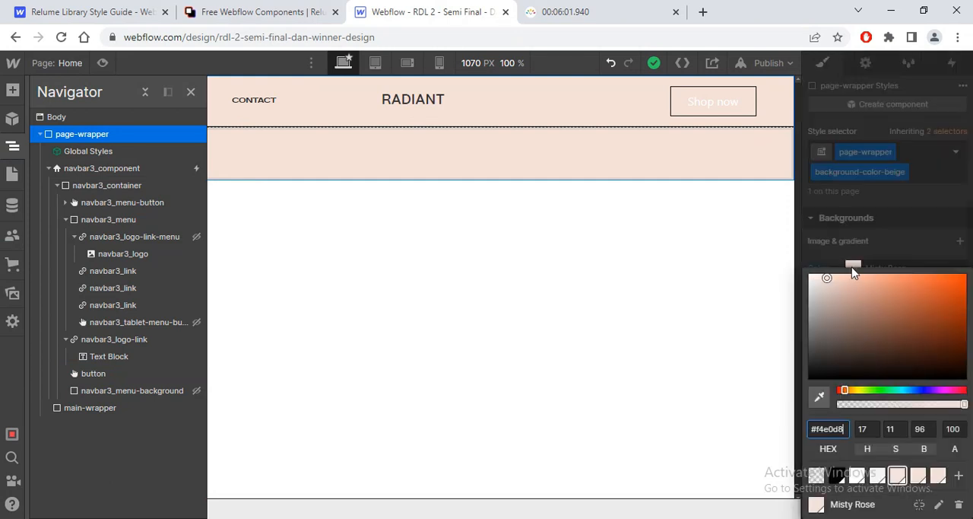
key(Return)
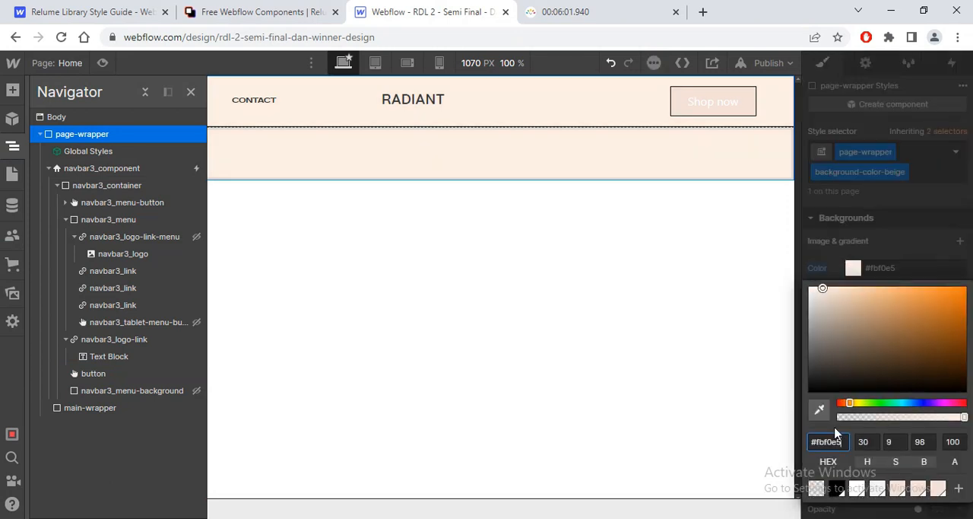
Step: Check the Shop now label's typography in Figma and set the base button class's font to Ppgatwick
click(677, 103)
click(947, 131)
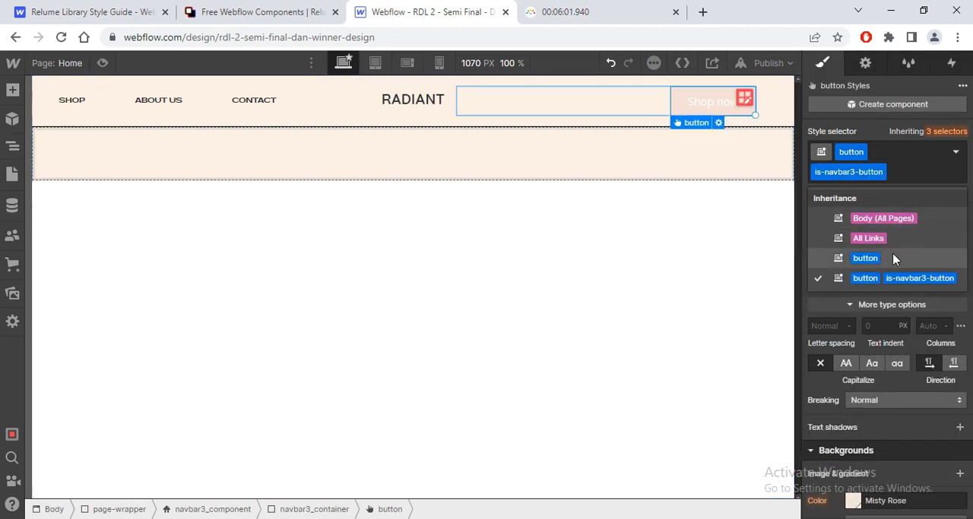
click(896, 259)
key(alt+Tab)
double_click(600, 254)
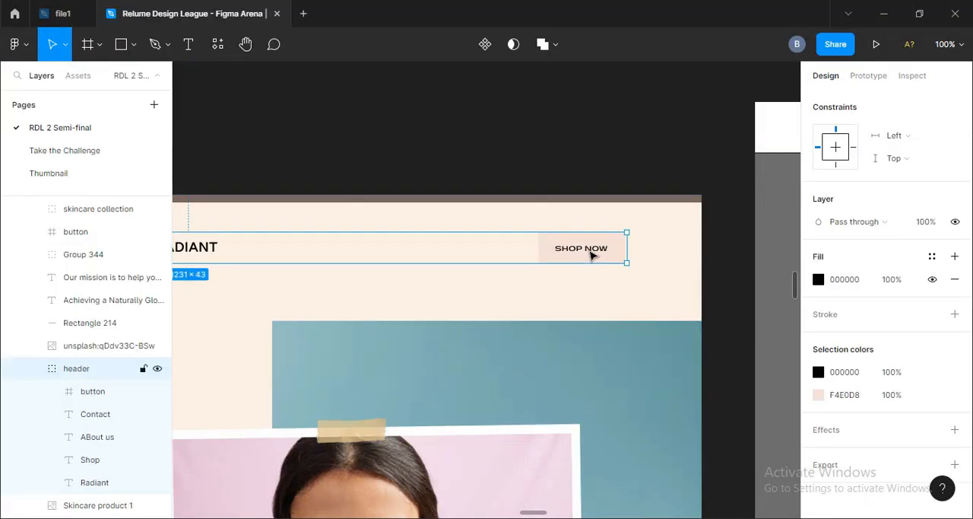
double_click(592, 256)
double_click(592, 256)
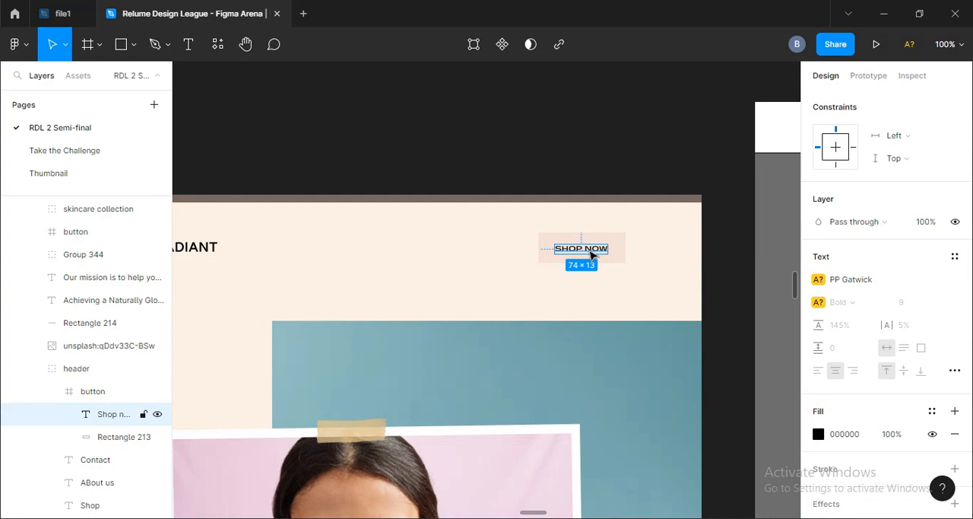
key(alt+Tab)
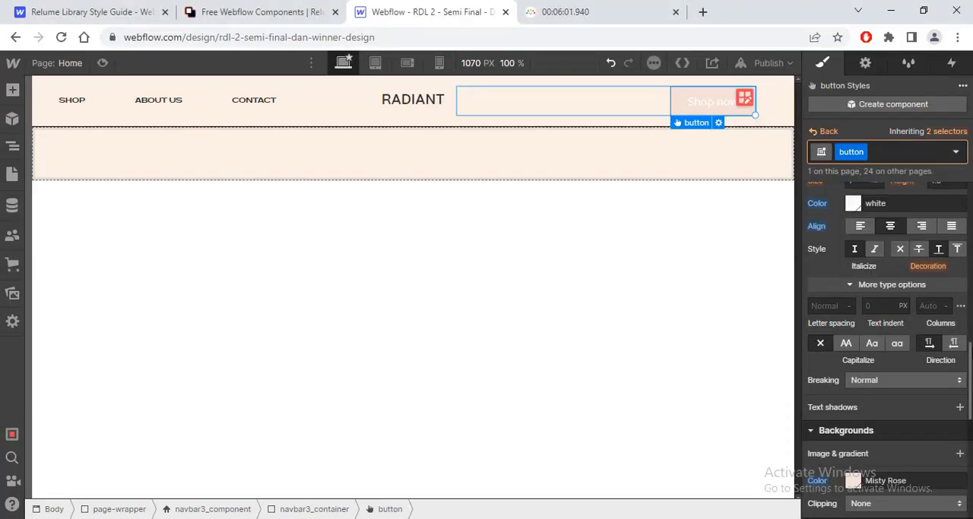
scroll(888, 350, up, 9)
scroll(887, 350, down, 7)
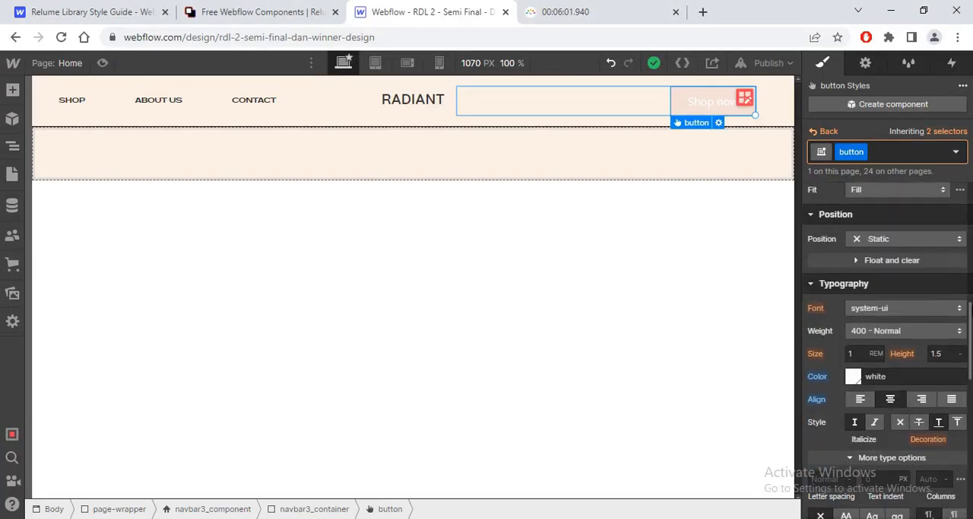
click(887, 310)
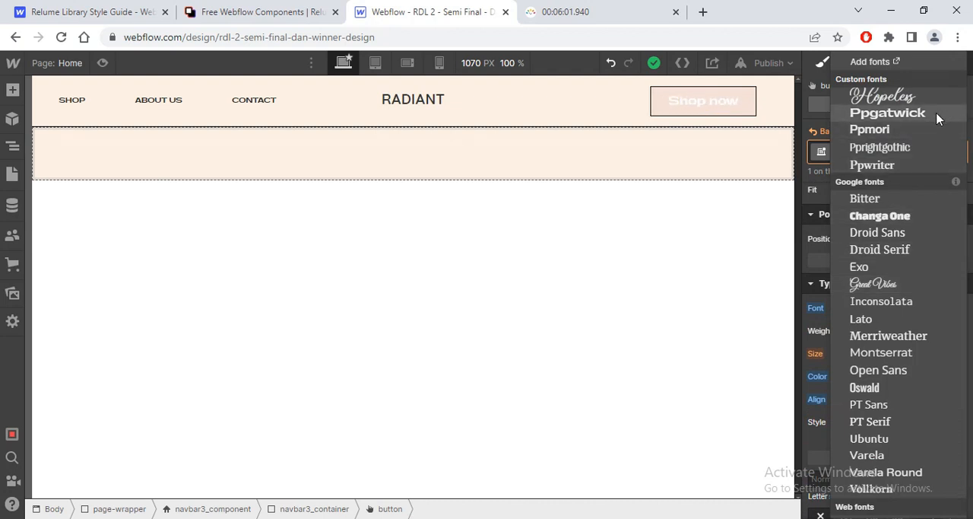
click(909, 114)
Step: Set the base button class's font size to 9/16 rem and its text colour to the black swatch
click(864, 352)
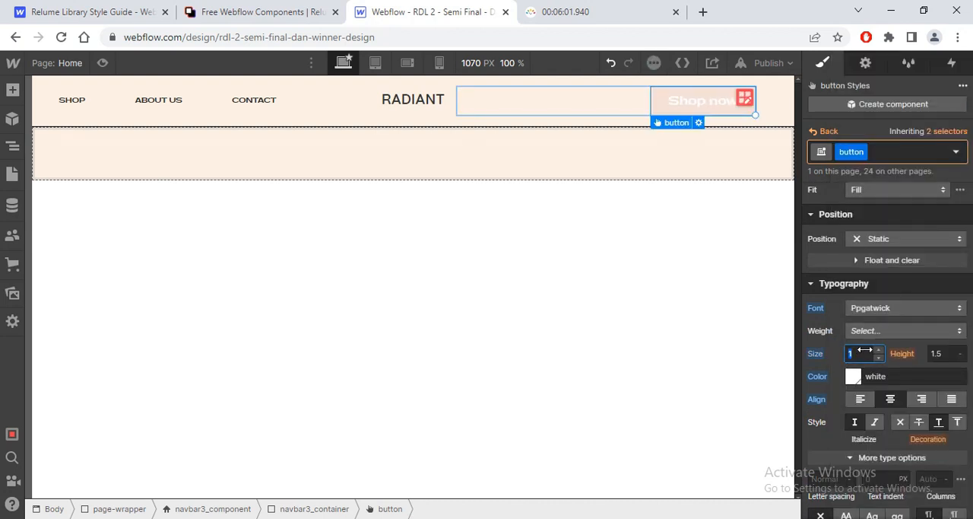
text(9/16)
key(Return)
click(858, 353)
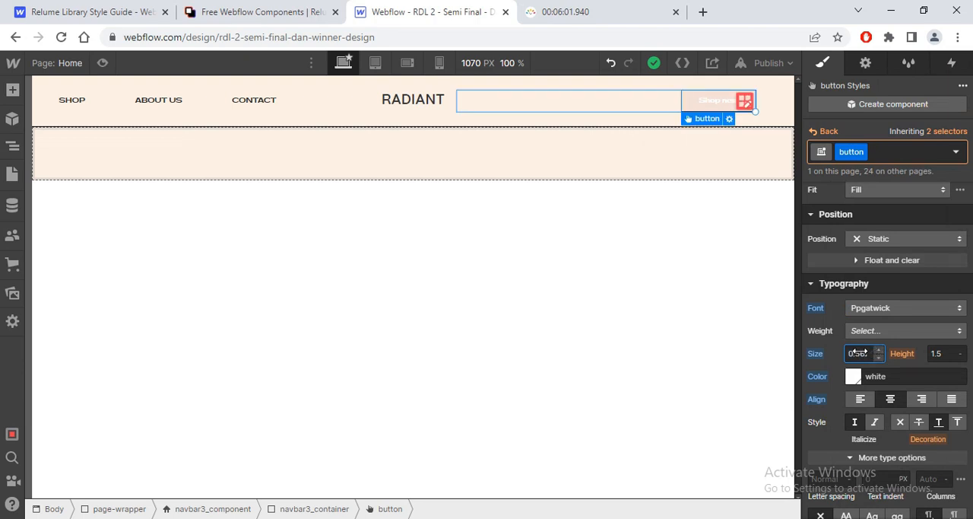
click(854, 377)
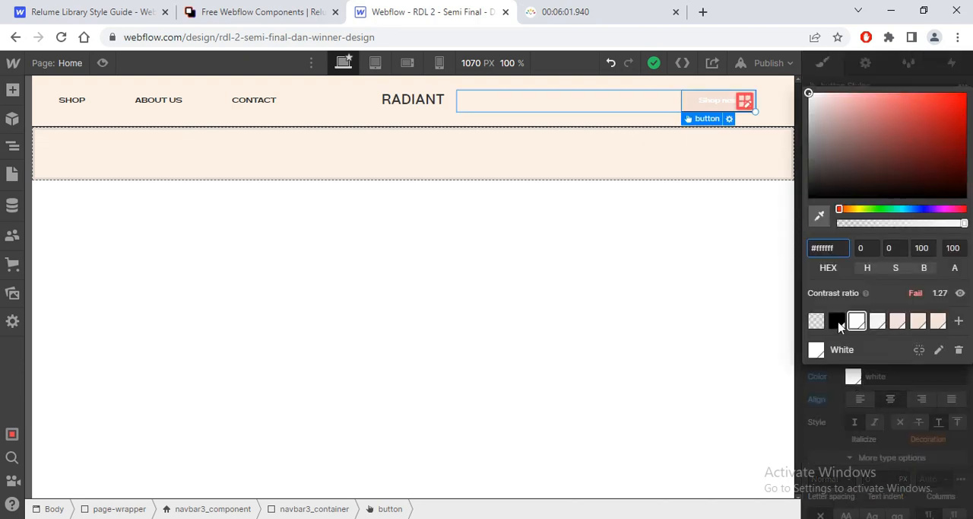
click(837, 321)
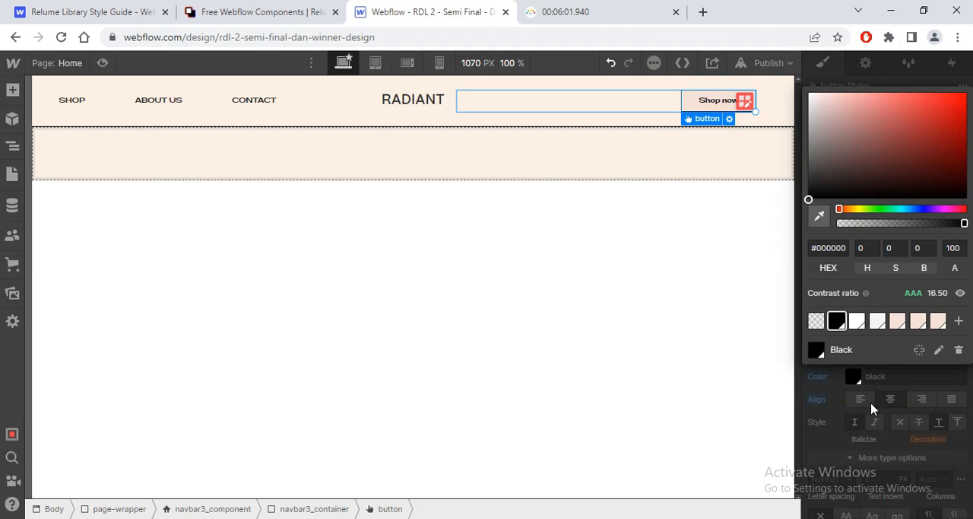
Step: Measure the distances around the Shop now label in Figma and review the base button class's padding in Webflow
key(alt+Tab)
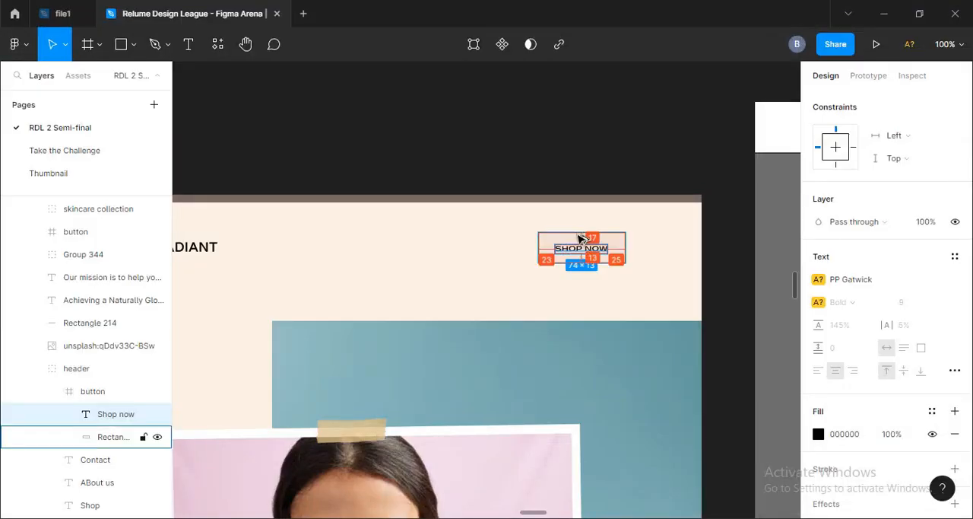
key(alt+Tab)
click(847, 409)
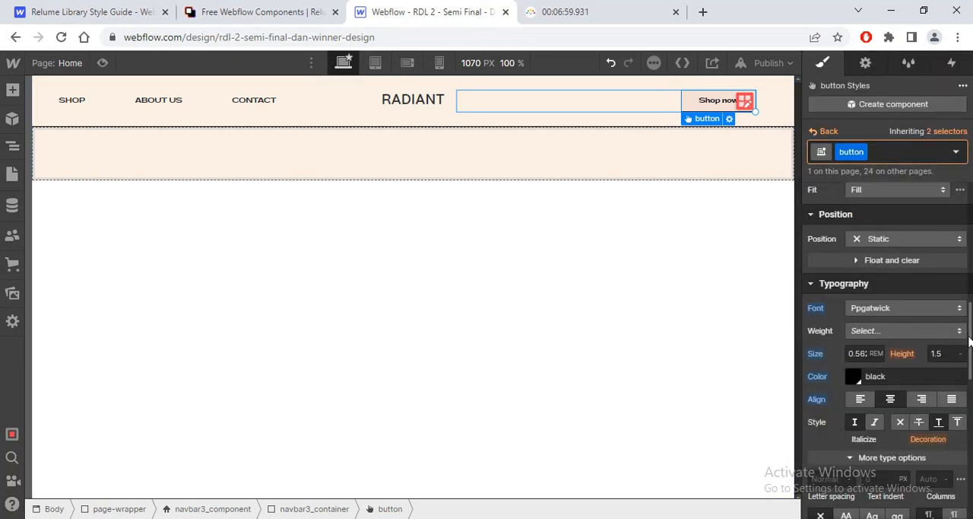
scroll(969, 342, up, 4)
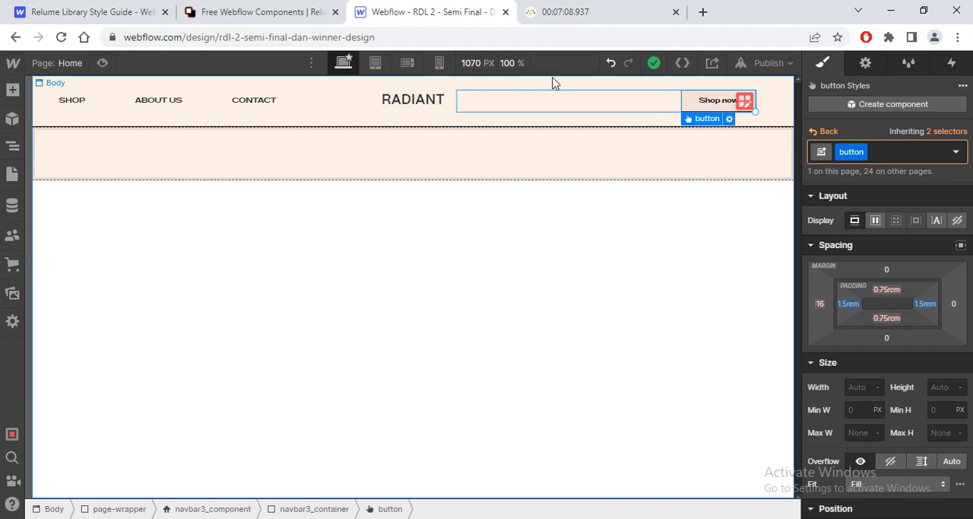
click(558, 14)
click(423, 16)
Step: Review the hero section in the Figma design and copy the Layout 1 component from the Relume library
key(alt+Tab)
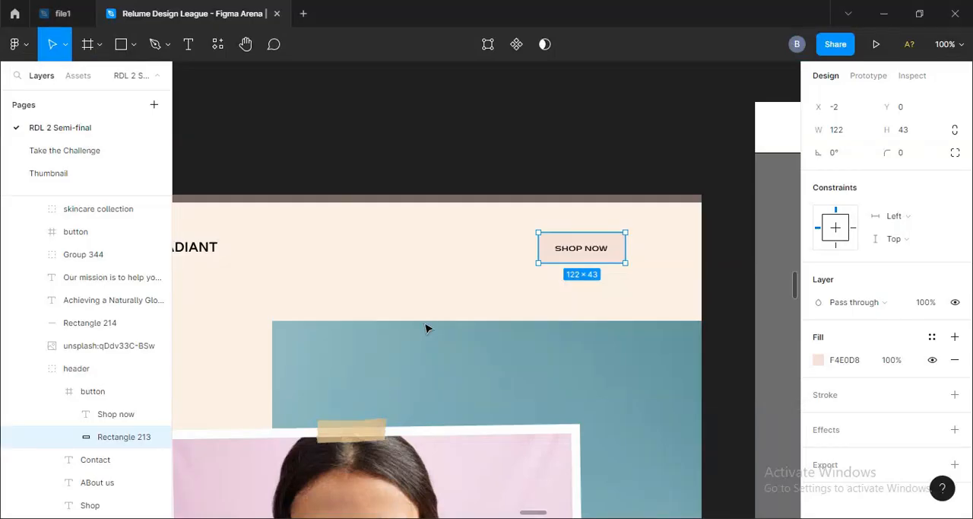
click(735, 307)
drag(259, 374, 560, 269)
key(ctrl+minus)
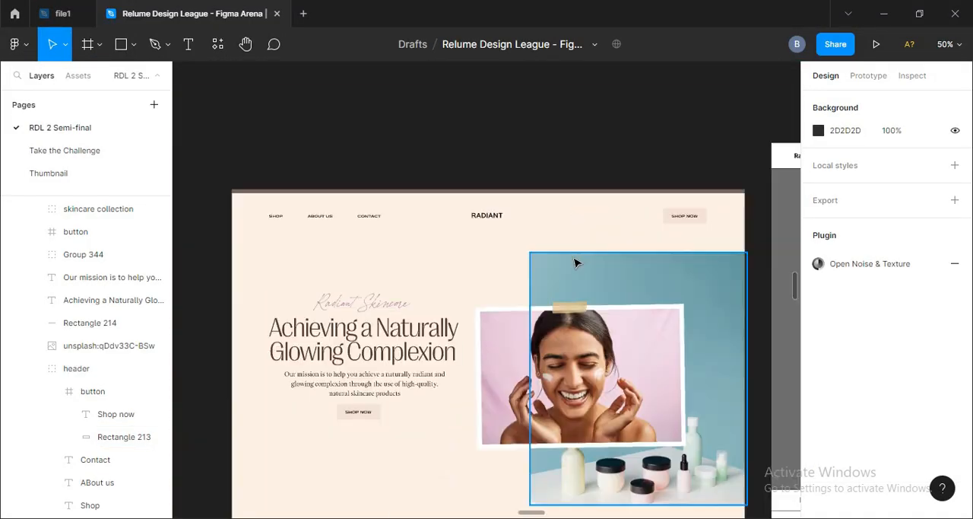
key(alt+Tab)
click(257, 12)
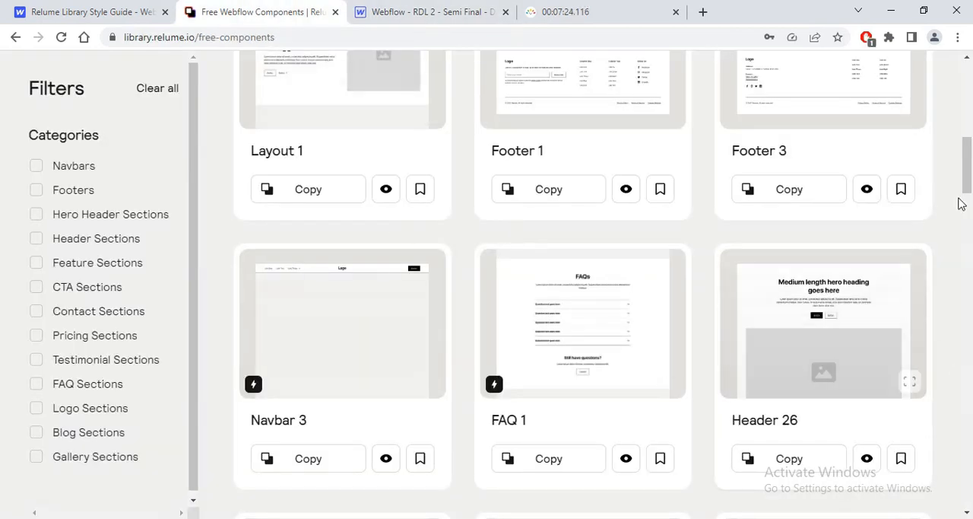
scroll(962, 204, up, 5)
scroll(310, 456, down, 1)
click(308, 492)
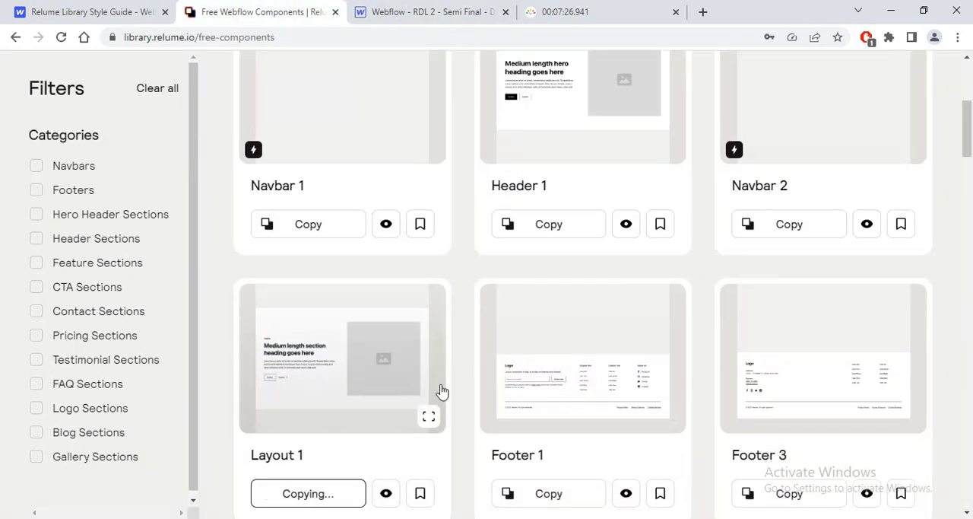
Step: Paste the copied Layout 1 component into the Webflow page's main-wrapper
click(473, 11)
click(13, 145)
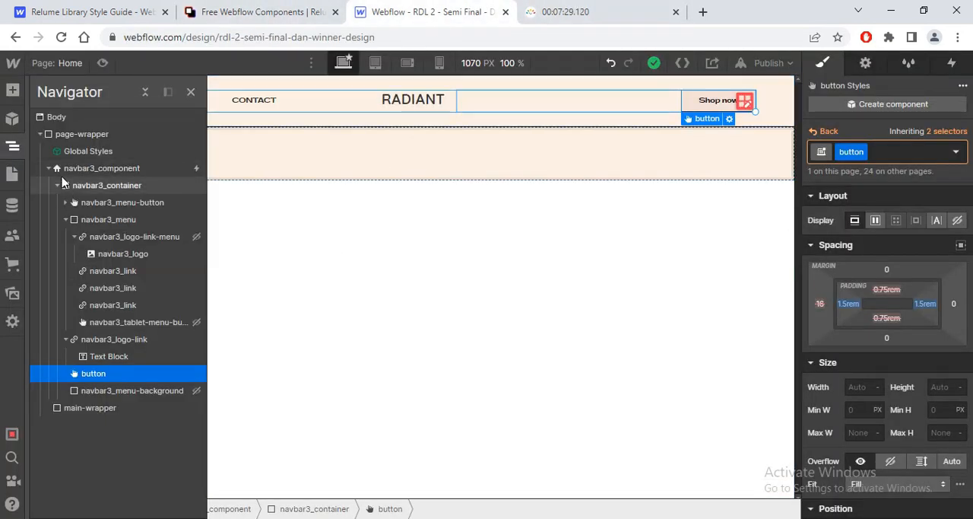
click(49, 168)
click(90, 185)
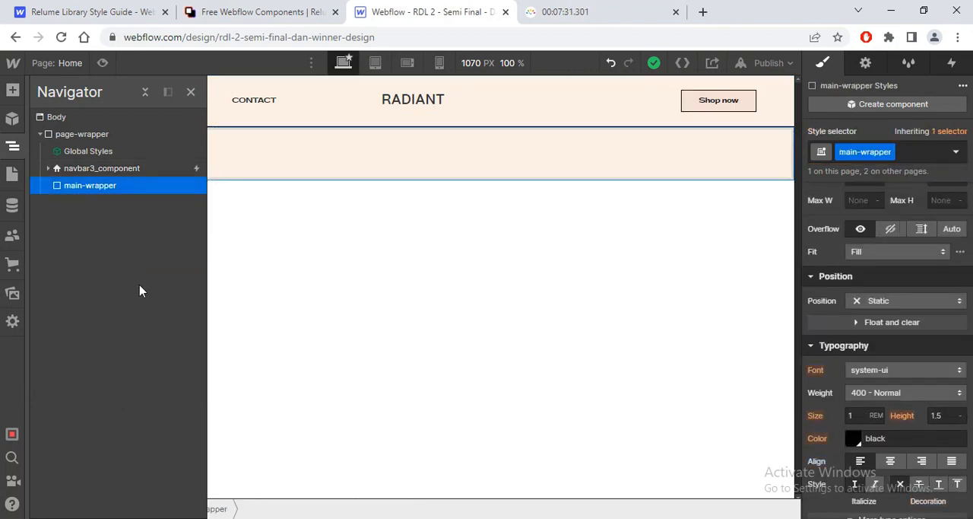
key(ctrl+v)
click(191, 92)
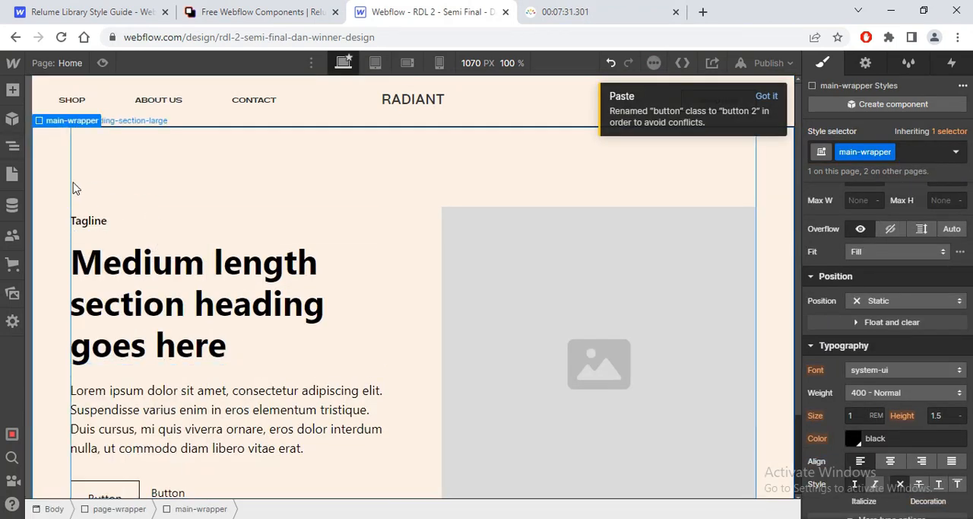
Step: Move container-large out of padding-global directly into section_layout1 and delete the emptied padding-global block
click(12, 146)
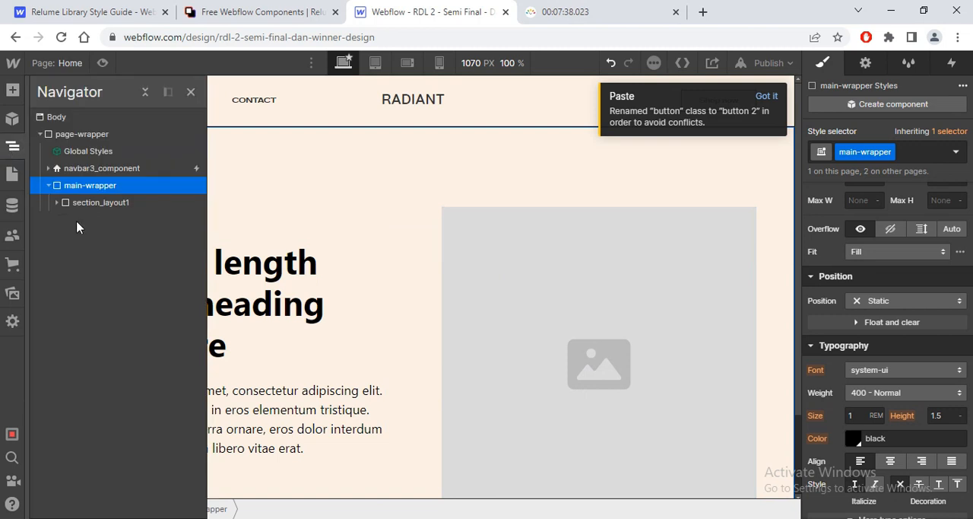
click(56, 202)
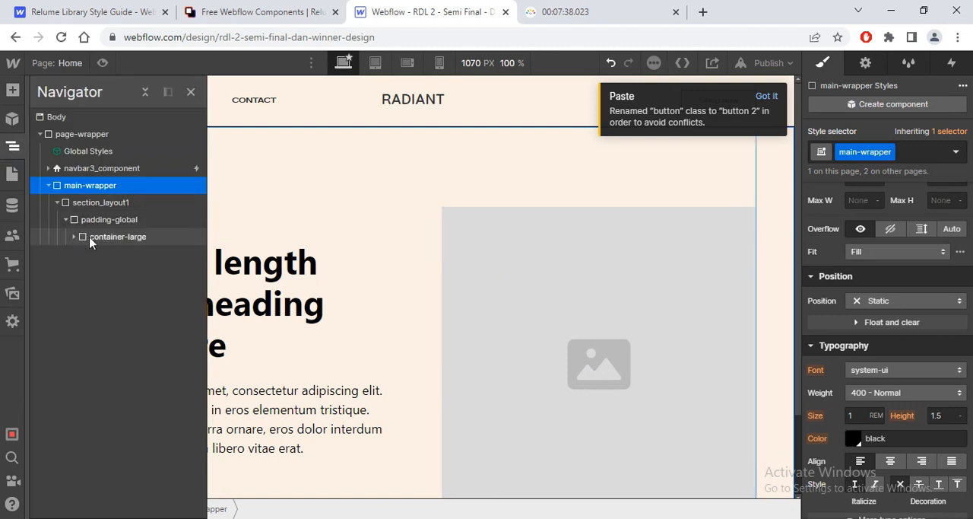
drag(87, 239, 86, 226)
click(86, 242)
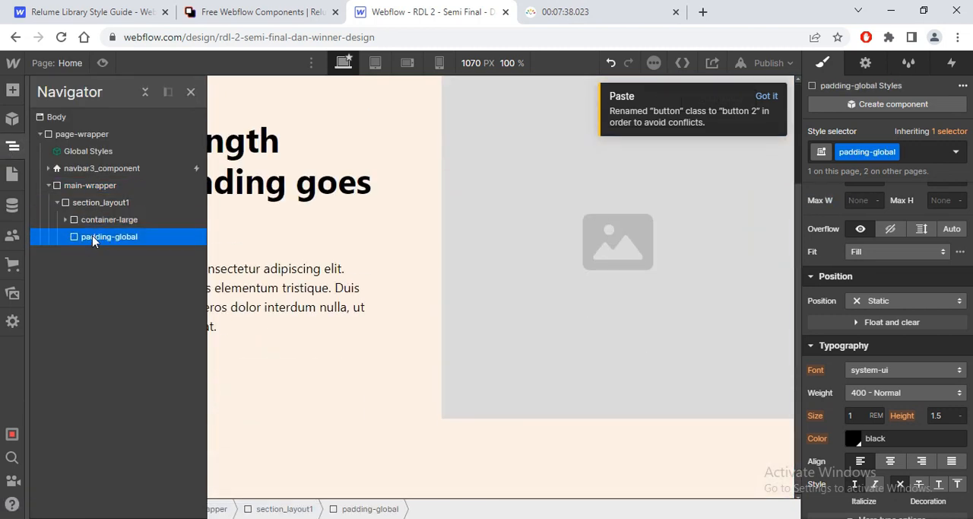
key(Delete)
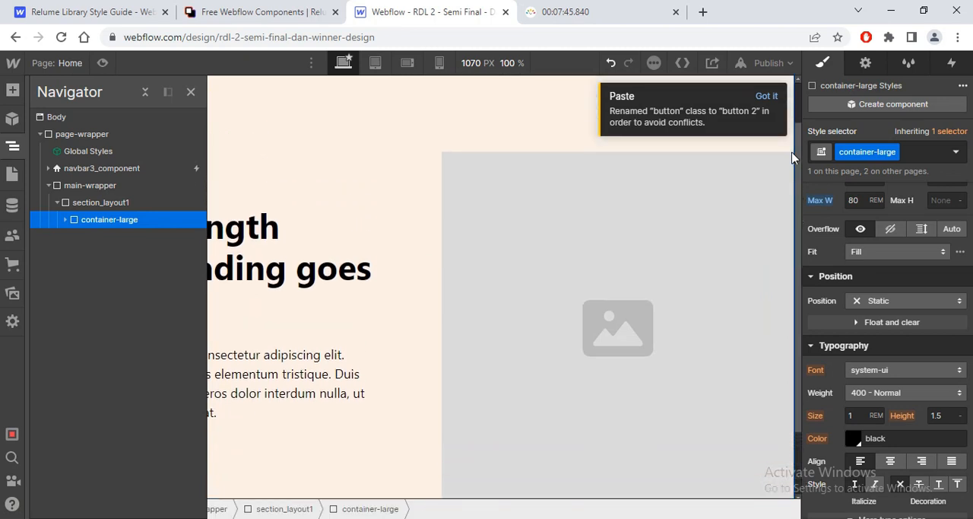
Step: Centre-align the text of the layout1_content block inside section_layout1's layout1_component
click(66, 219)
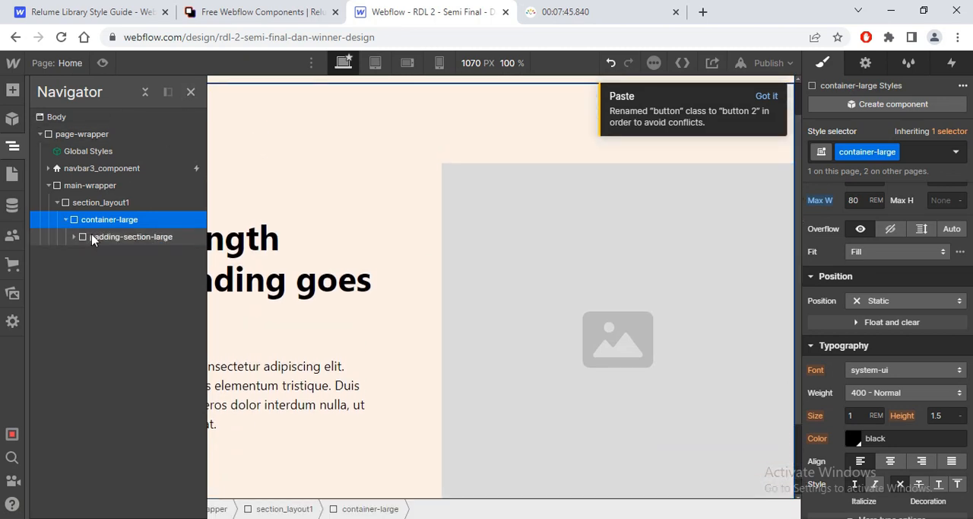
click(75, 237)
click(82, 253)
click(261, 295)
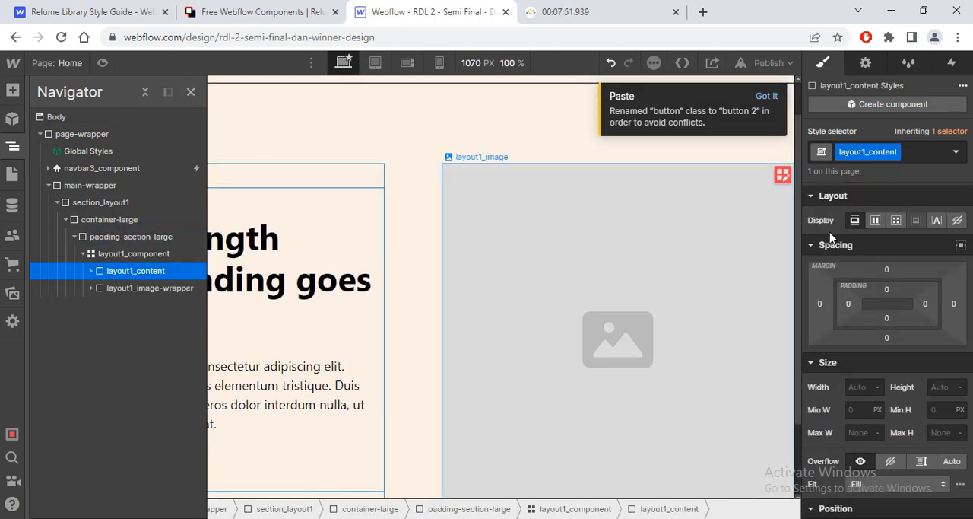
scroll(886, 342, down, 10)
scroll(877, 329, down, 4)
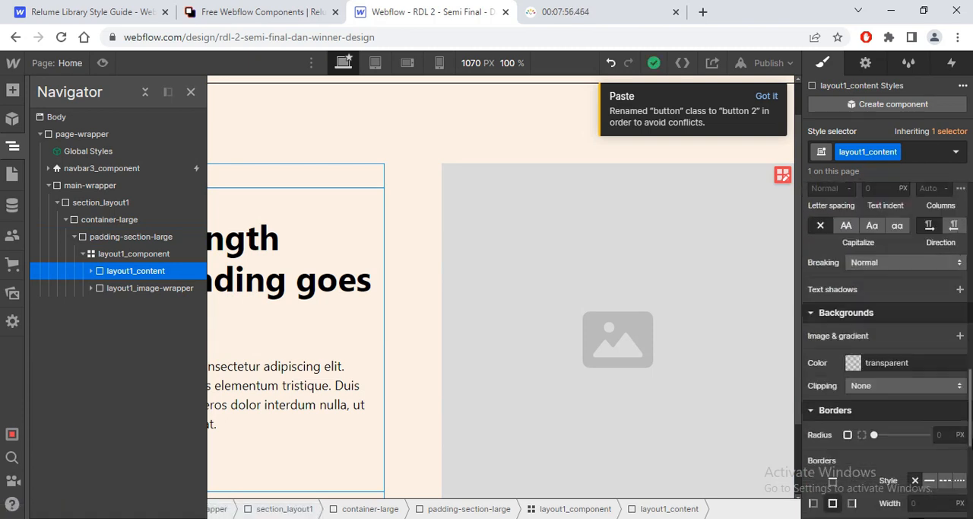
scroll(877, 329, up, 5)
click(891, 312)
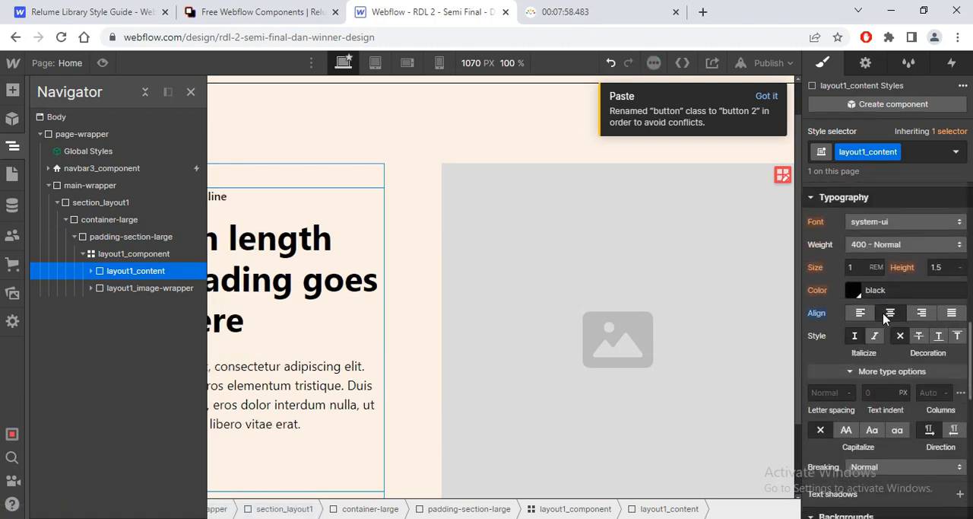
click(190, 92)
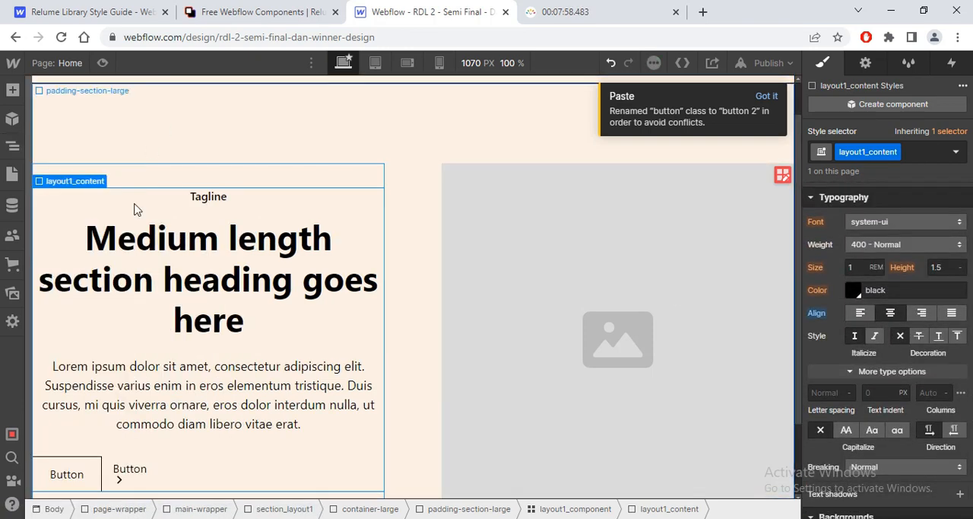
Step: Delete the second button, the plain text link with the arrow, from the hero's button-group
click(128, 470)
mouse_move(121, 458)
click(139, 444)
key(Delete)
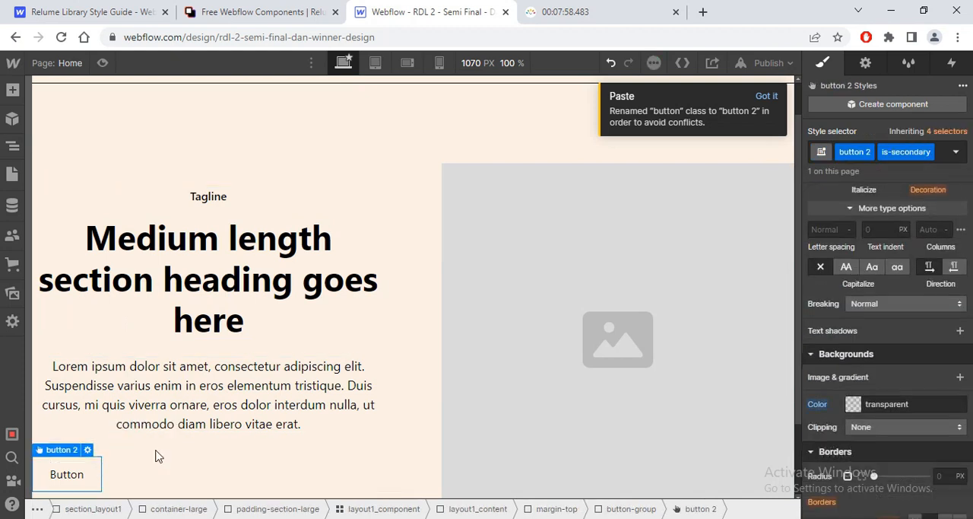
Step: Check the hero in the Figma design and justify the button-group's content to the centre in Webflow
key(alt+Tab)
key(alt+Tab)
mouse_move(65, 451)
click(61, 435)
scroll(971, 343, up, 3)
scroll(971, 343, up, 10)
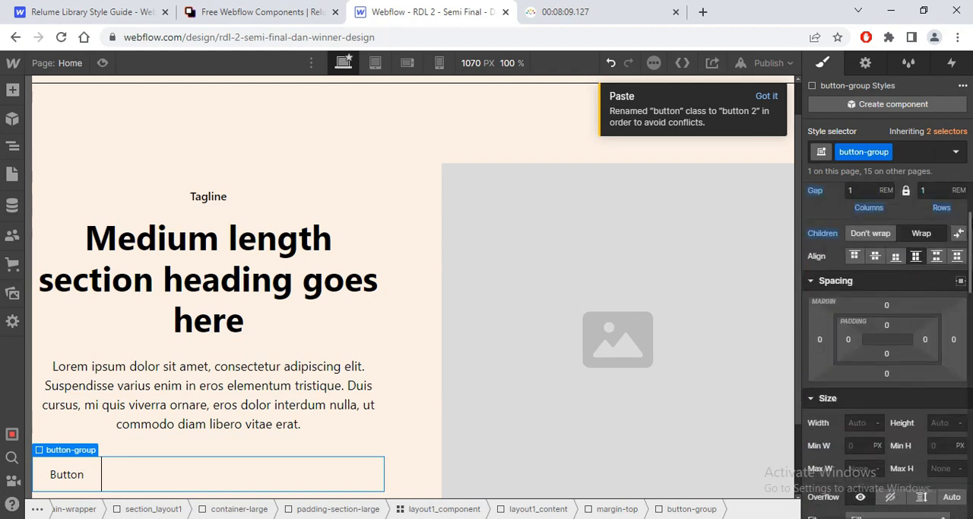
click(881, 292)
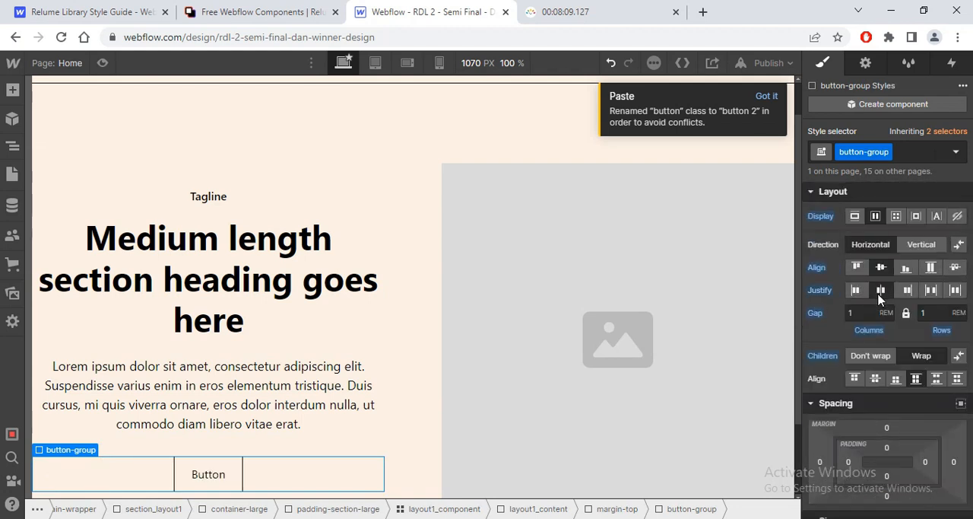
Step: Compare the hero with the Figma design and replace the Tagline's text-weight-semibold class with a new class header_tagline
key(alt+Tab)
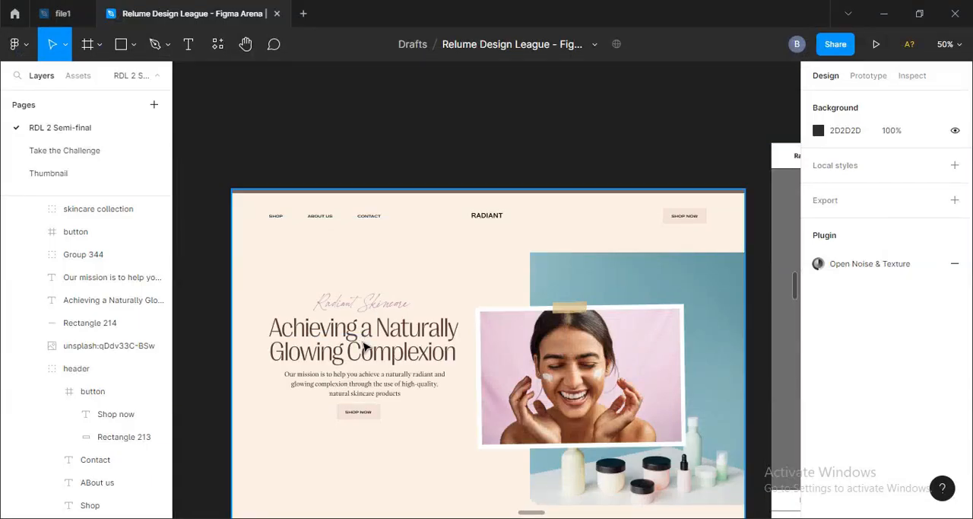
key(alt+Tab)
click(320, 258)
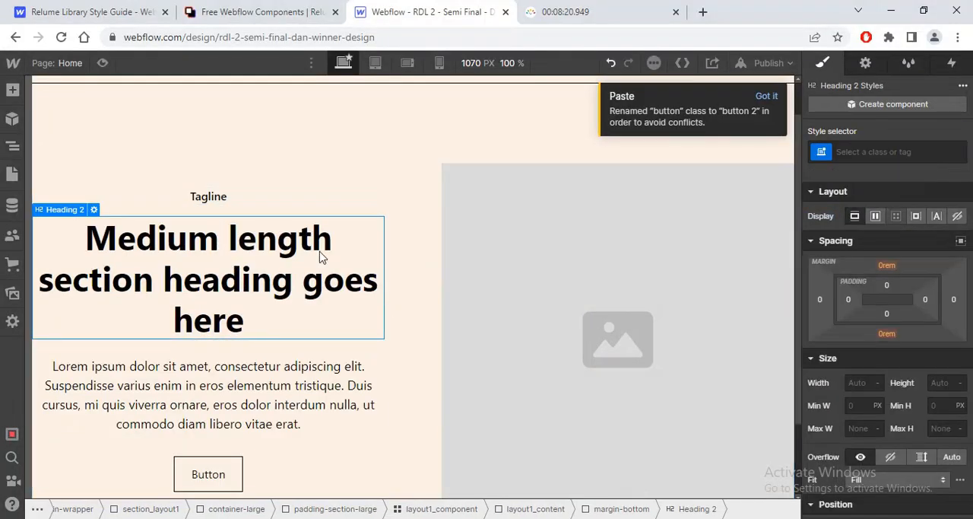
click(204, 200)
mouse_move(84, 185)
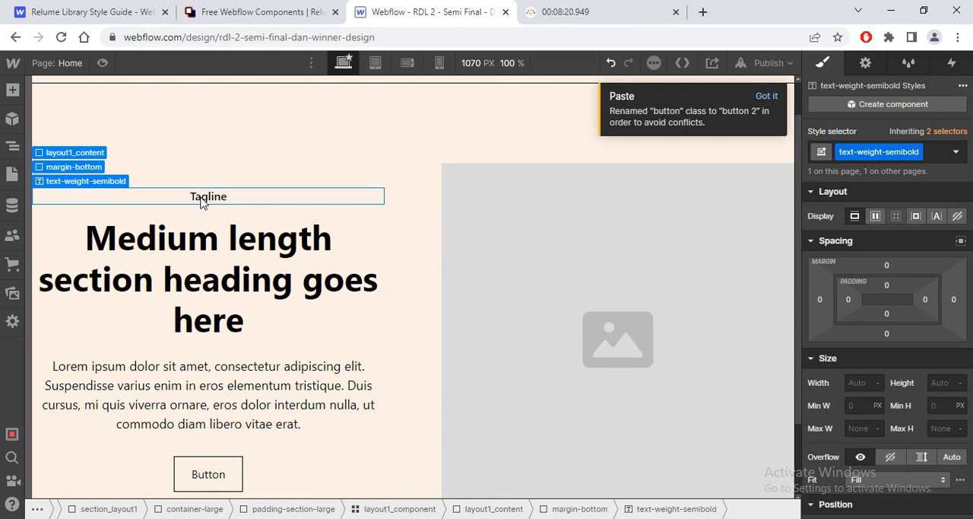
click(934, 154)
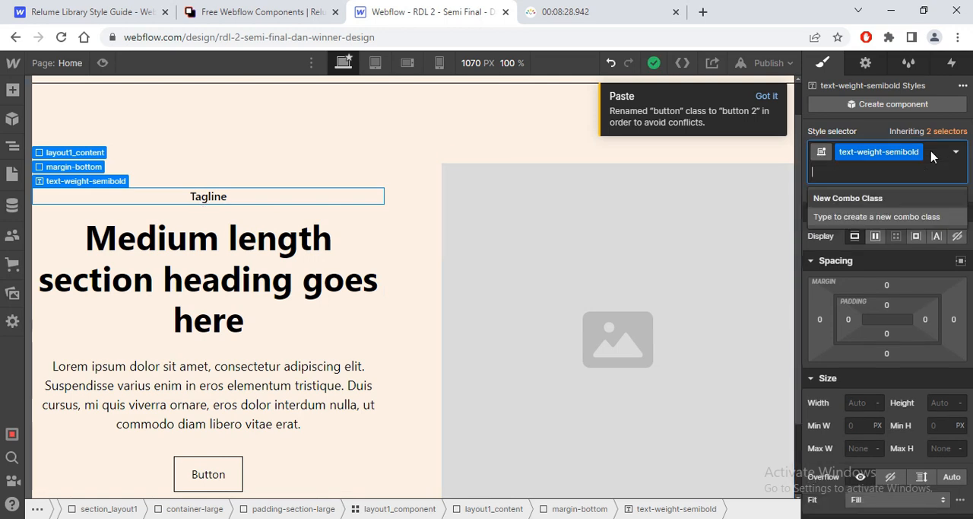
key(BackSpace)
text(header)
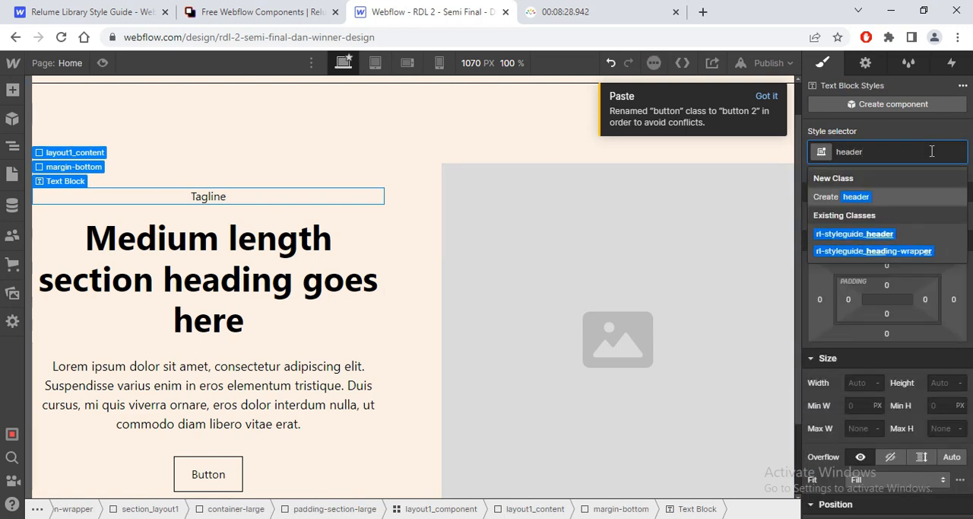
text(_t)
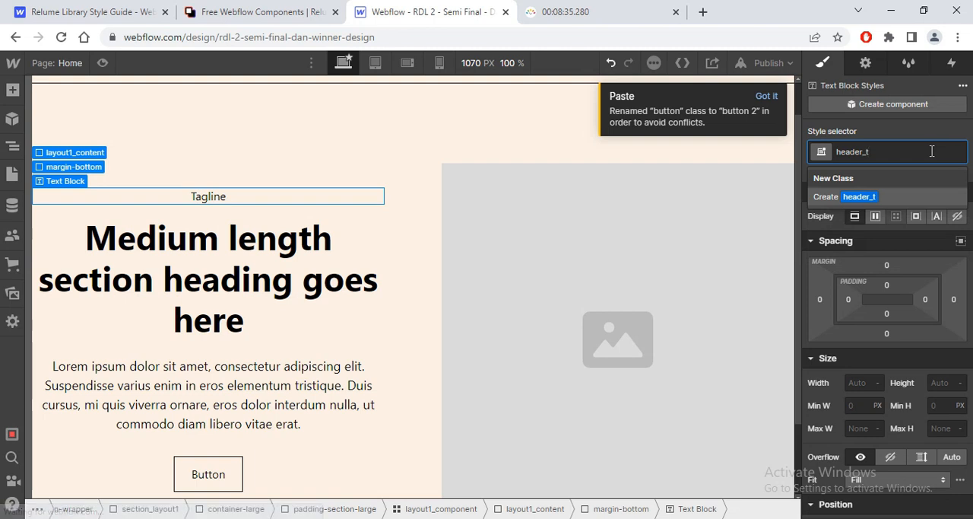
text(agline)
key(Return)
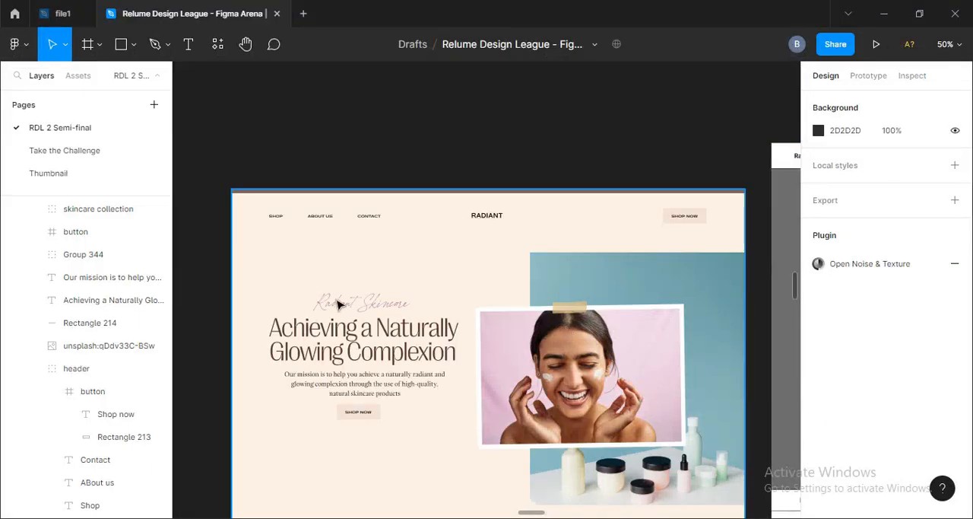
Step: Inspect the Radiant Skincare tagline's text properties in Figma and set header_tagline's font to Hopeless in Webflow
double_click(340, 305)
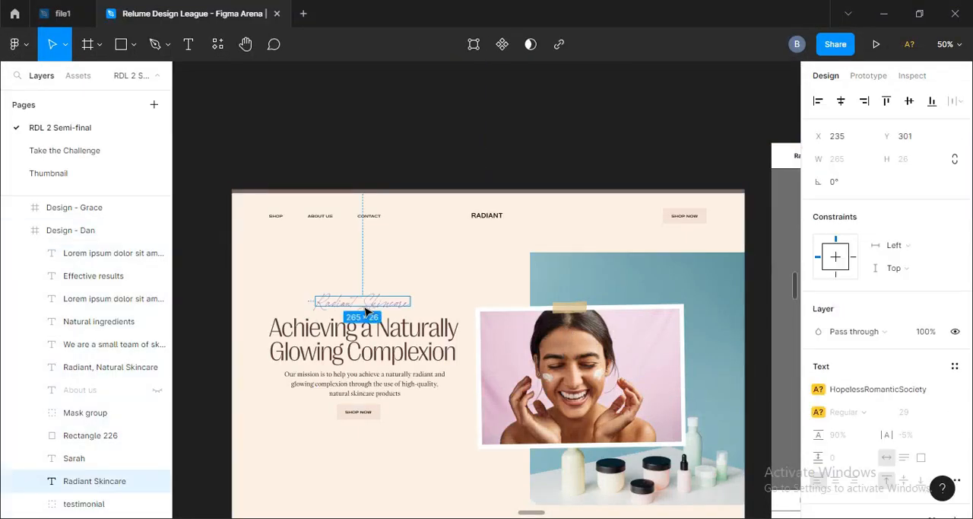
click(693, 86)
key(alt+Tab)
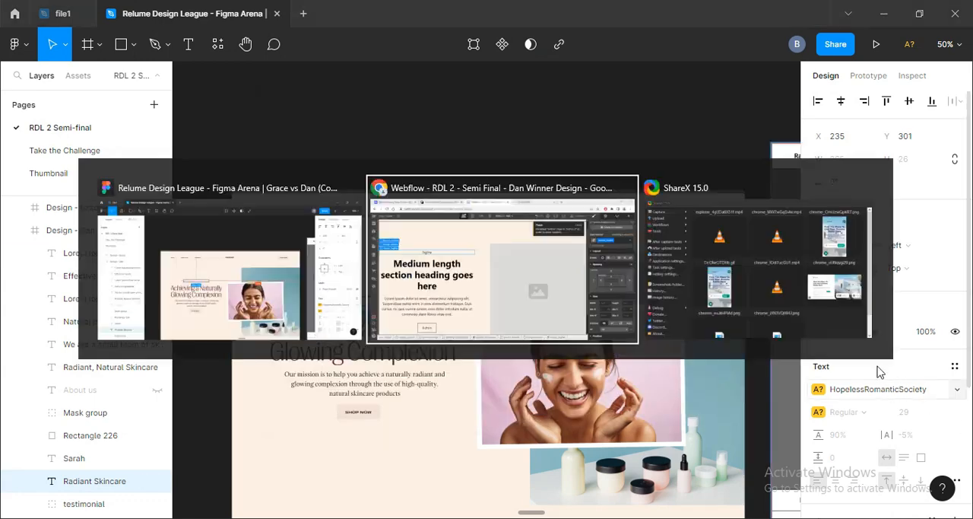
drag(968, 298, 968, 351)
key(alt+Tab)
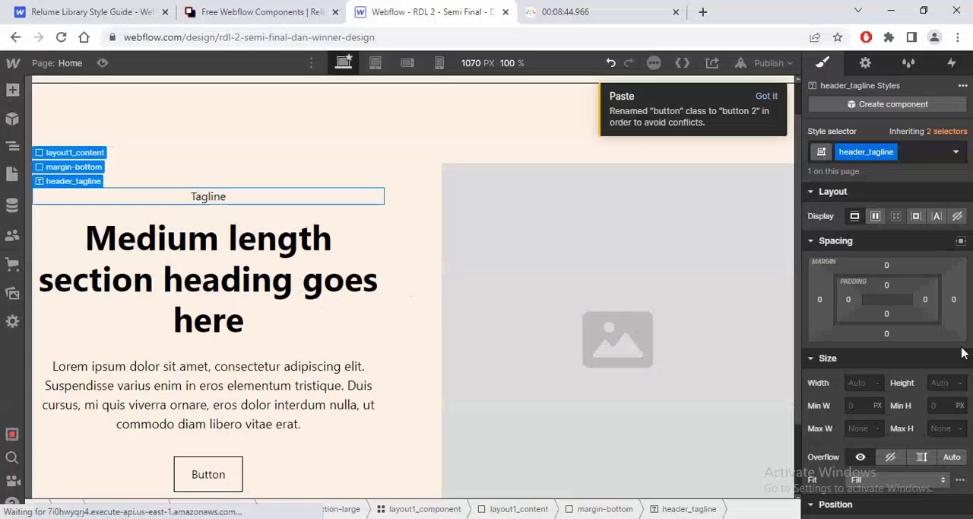
scroll(908, 243, down, 4)
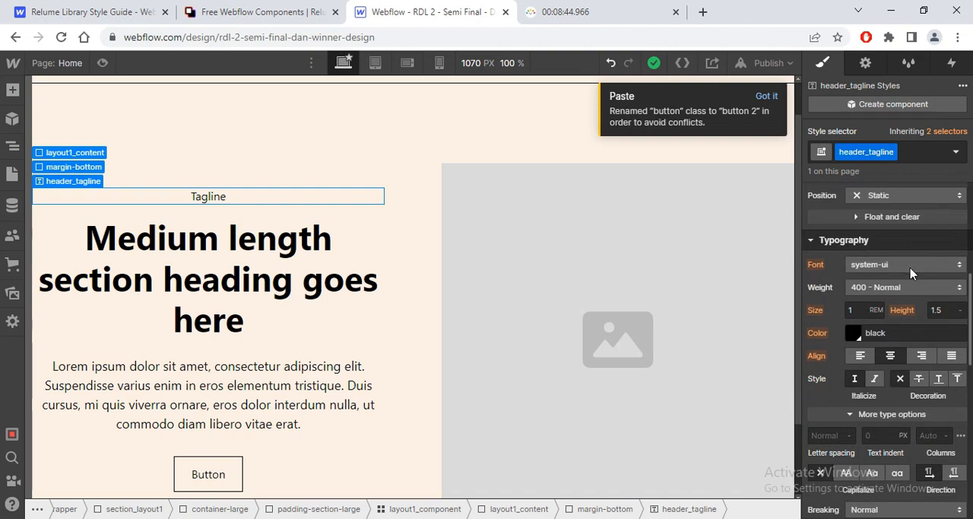
click(908, 265)
click(882, 36)
Step: Copy the tagline's fill C689B3 from Figma, apply it as header_tagline's text colour and save it as the swatch plum
key(alt+Tab)
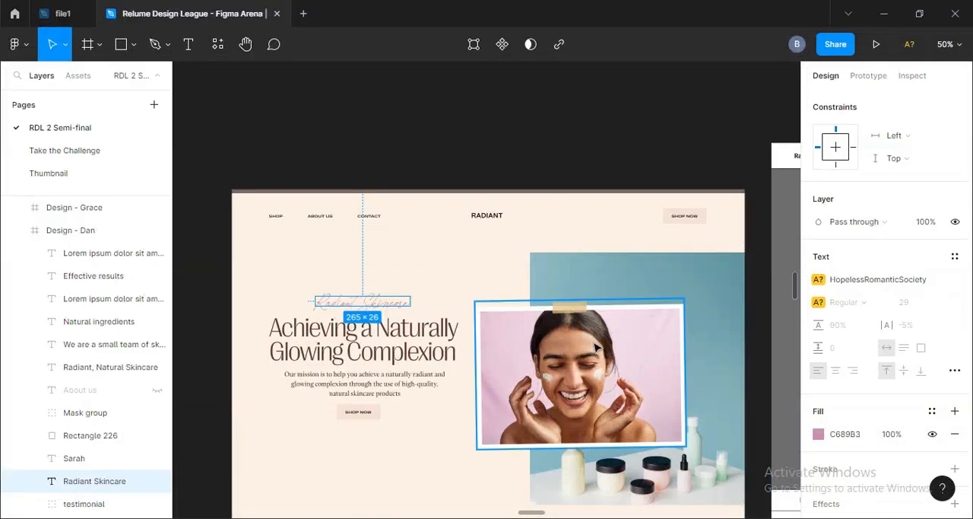
click(843, 440)
key(alt+Tab)
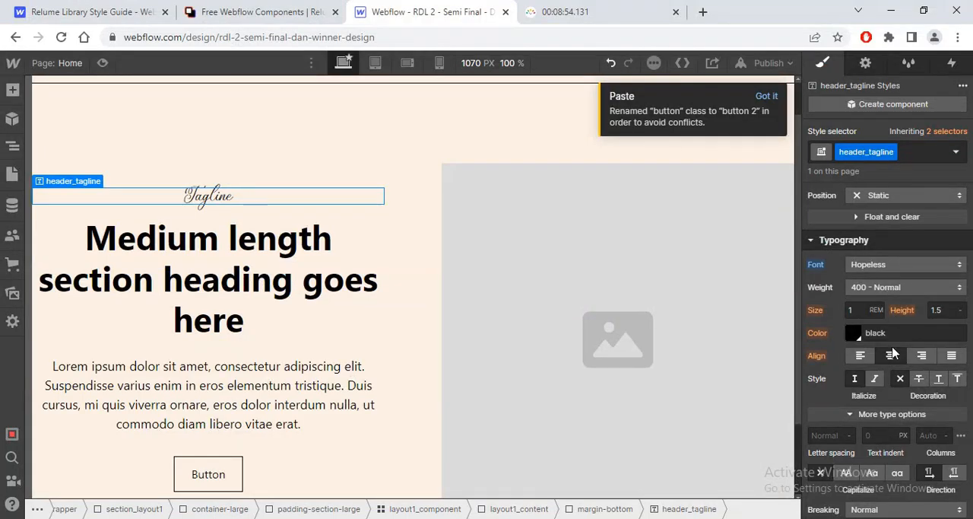
scroll(958, 267, down, 4)
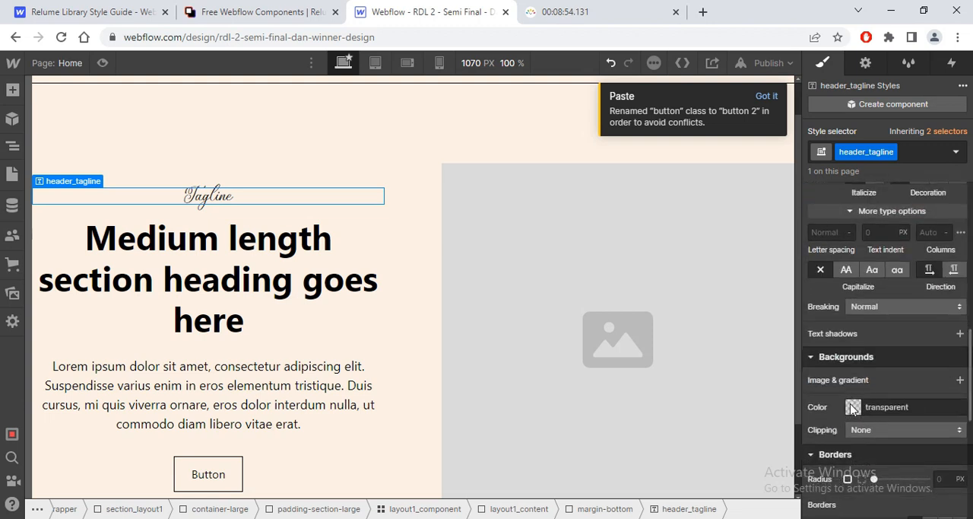
click(853, 406)
click(834, 292)
scroll(971, 357, up, 3)
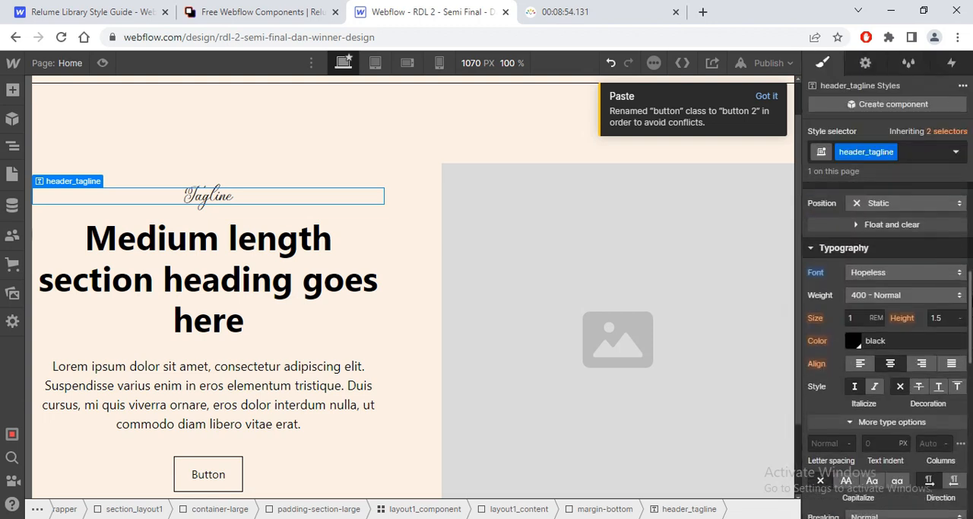
click(854, 341)
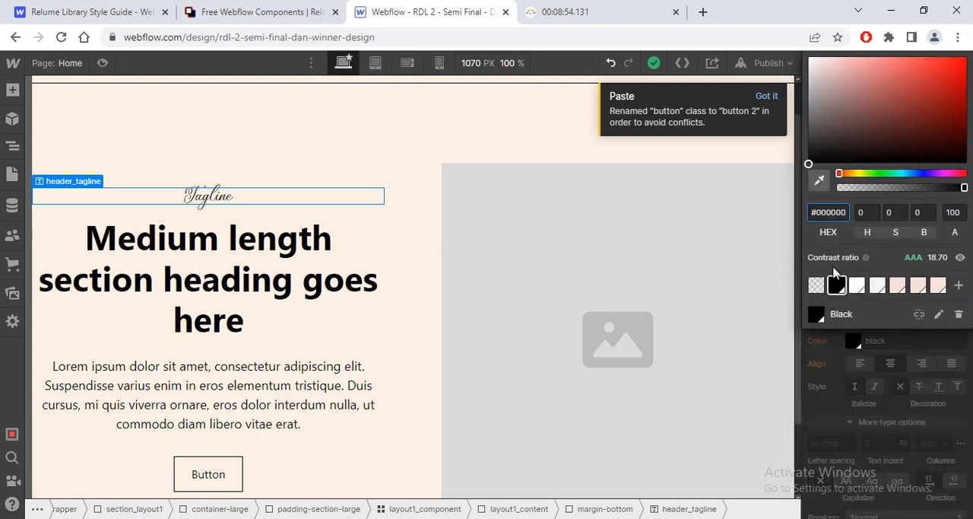
text(#c689b3)
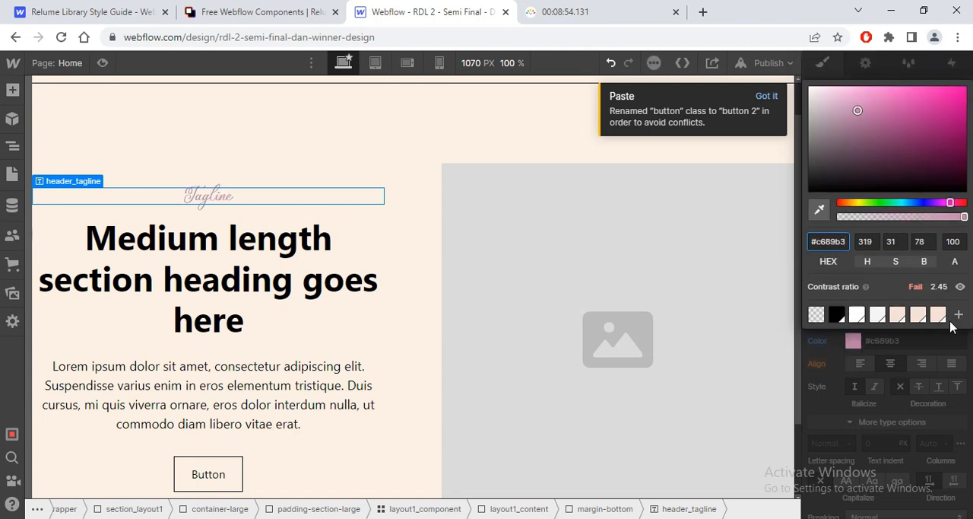
click(959, 315)
click(950, 357)
click(852, 369)
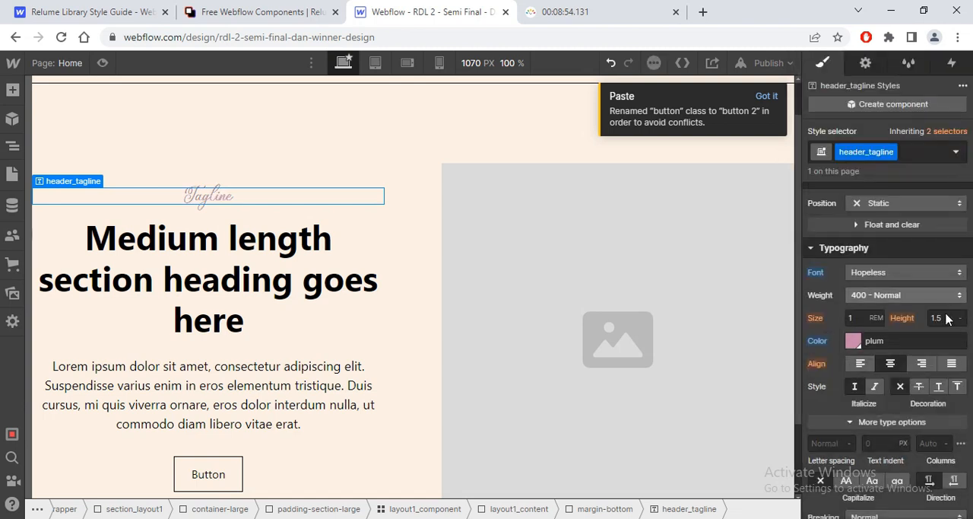
Step: Set header_tagline's font size to 1.812 REM and line height to 0.9, checking the tagline's text values in Figma
drag(857, 317, 860, 316)
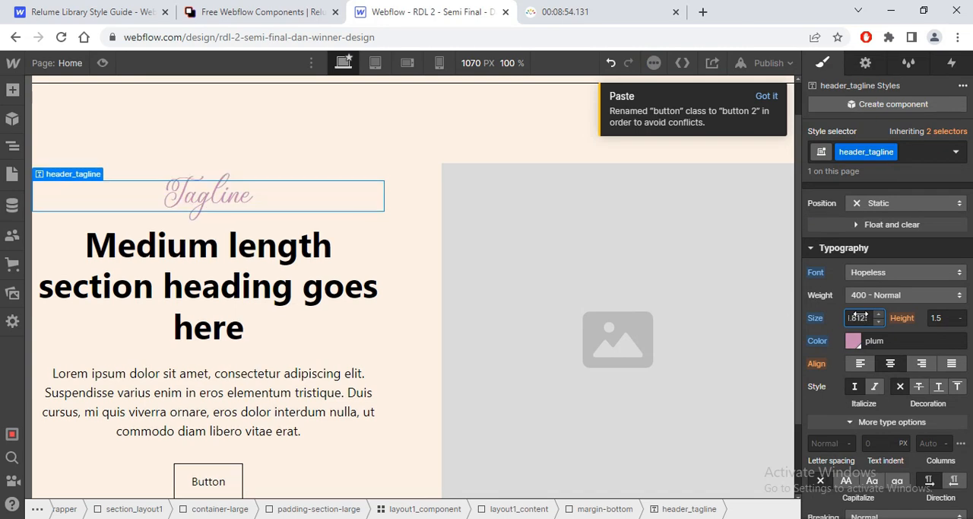
key(alt+Tab)
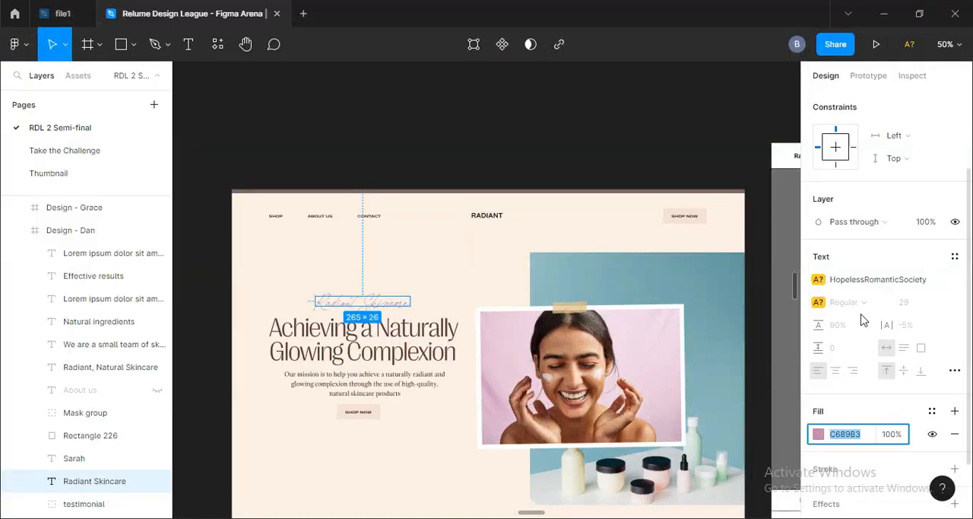
key(alt+Tab)
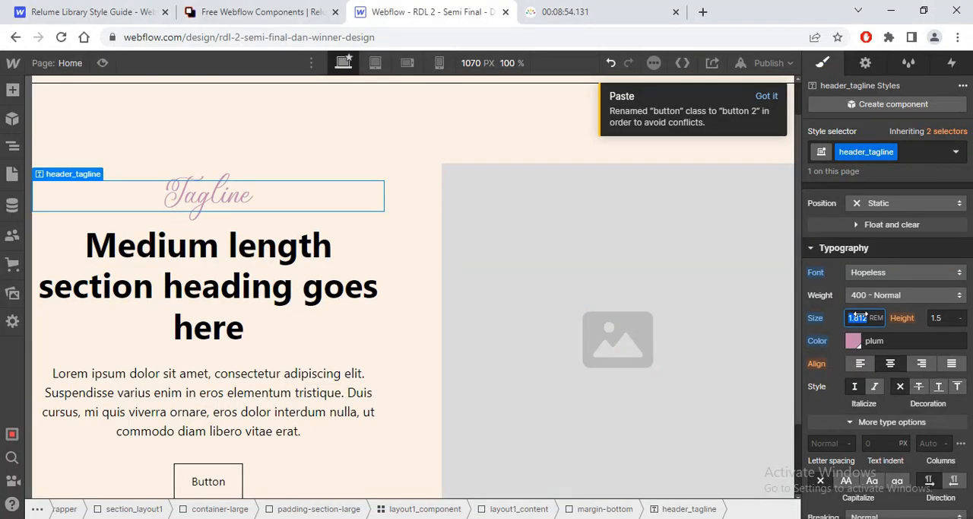
key(alt+Tab)
key(alt+Tab)
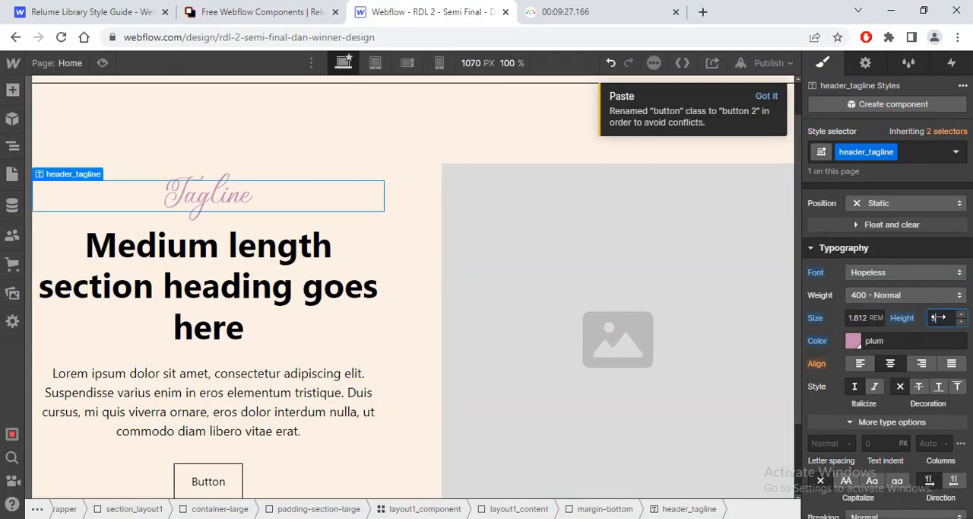
key(Return)
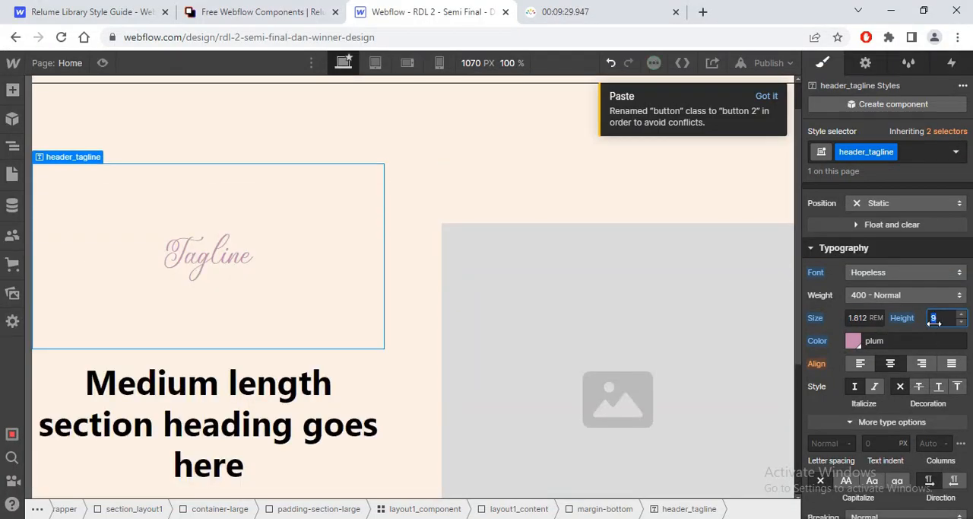
text(0.9)
key(Return)
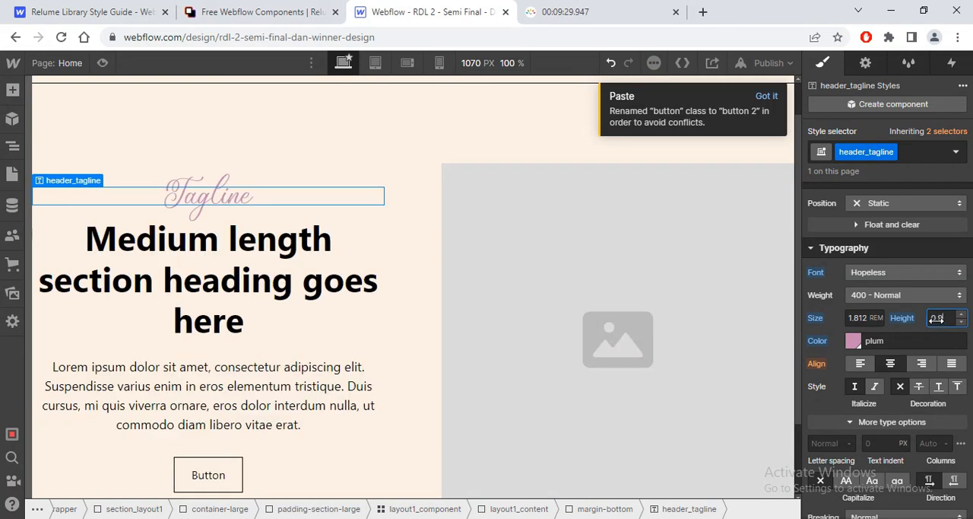
Step: Select the hero heading, target the All H2 Headings selector and set its font to Pprightgothic
click(149, 261)
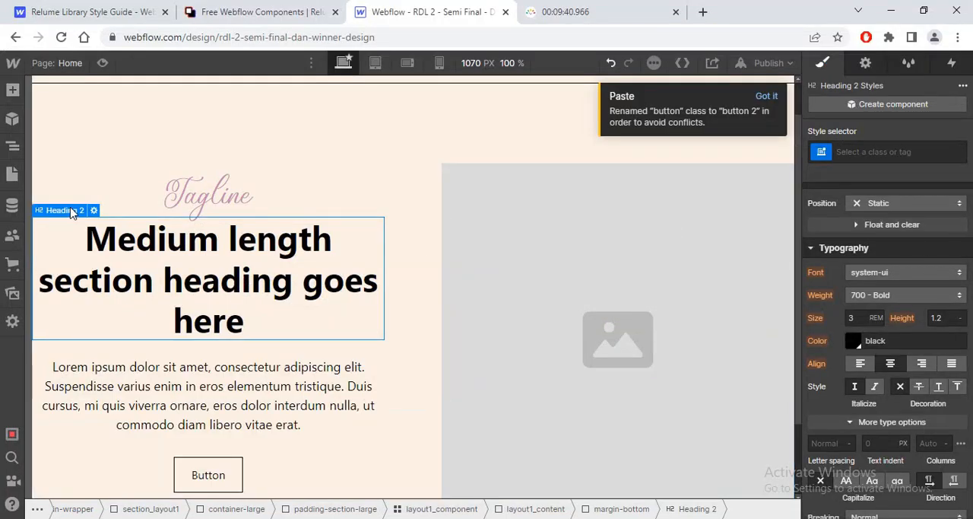
click(905, 151)
click(840, 228)
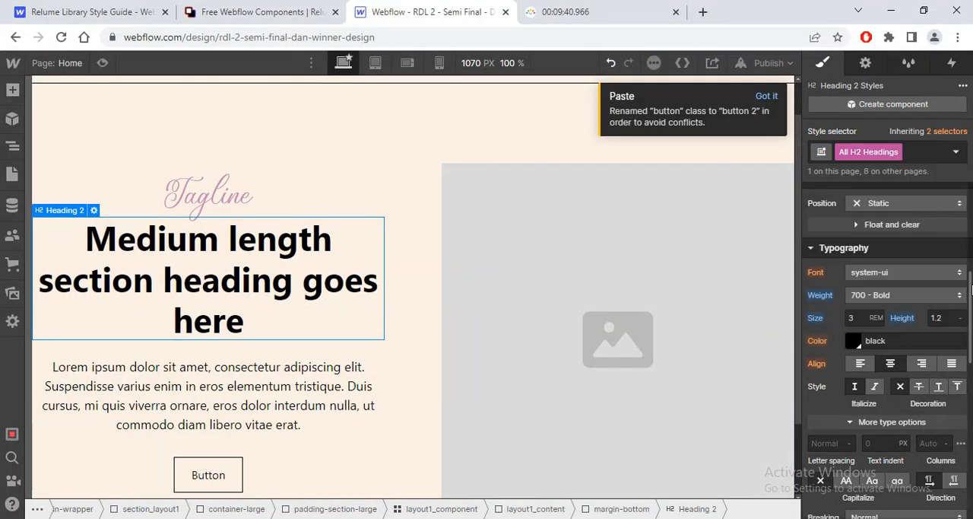
scroll(966, 289, down, 3)
scroll(894, 349, up, 5)
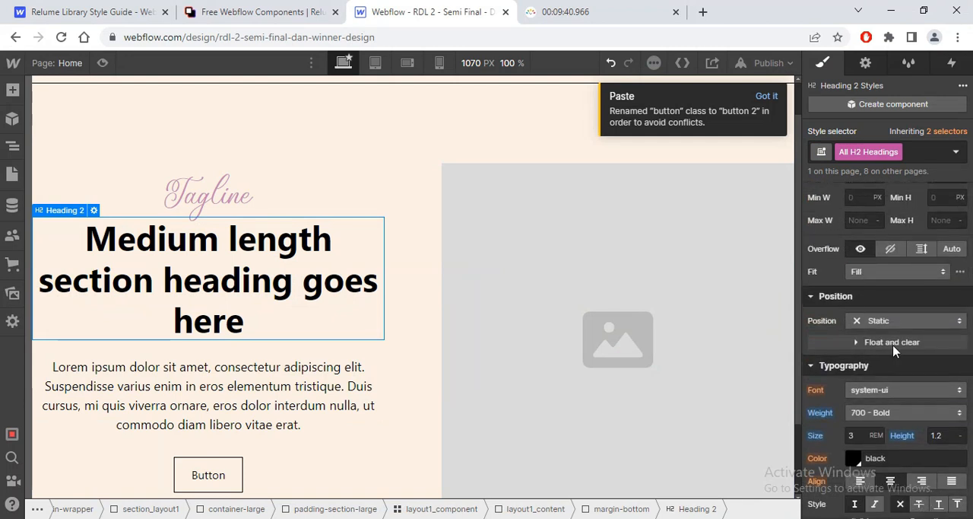
click(905, 390)
click(905, 146)
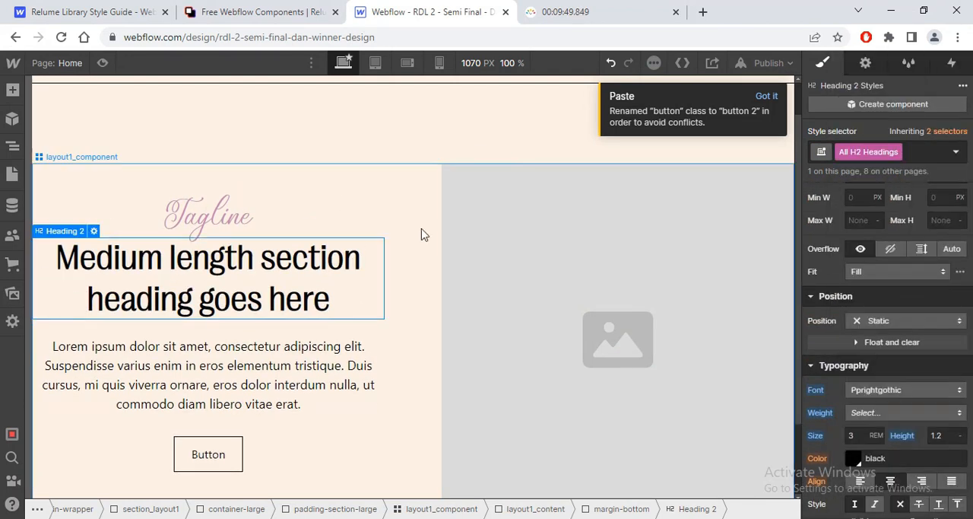
Step: Copy the fill colour 5A3434 of the Achieving a Naturally Glowing Complexion heading in Figma and return to Webflow
key(alt+Tab)
click(844, 435)
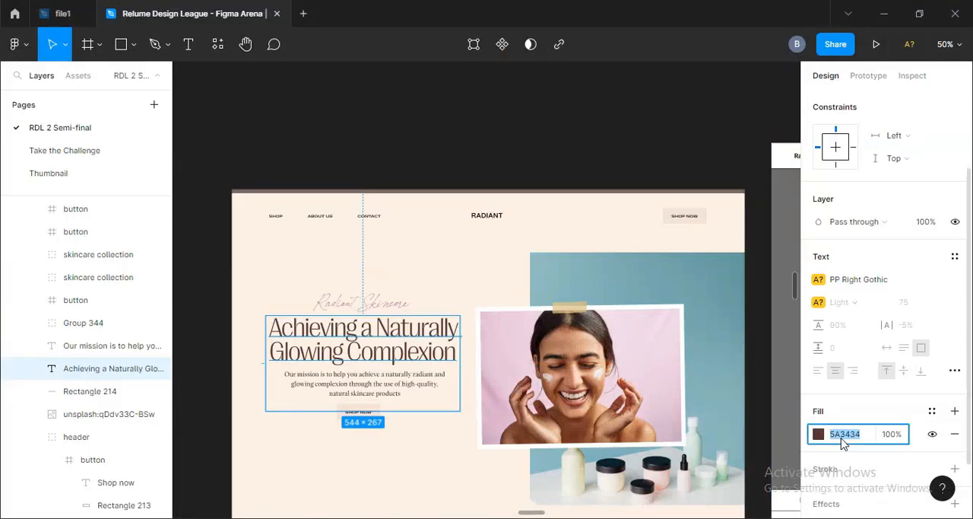
key(alt+Tab)
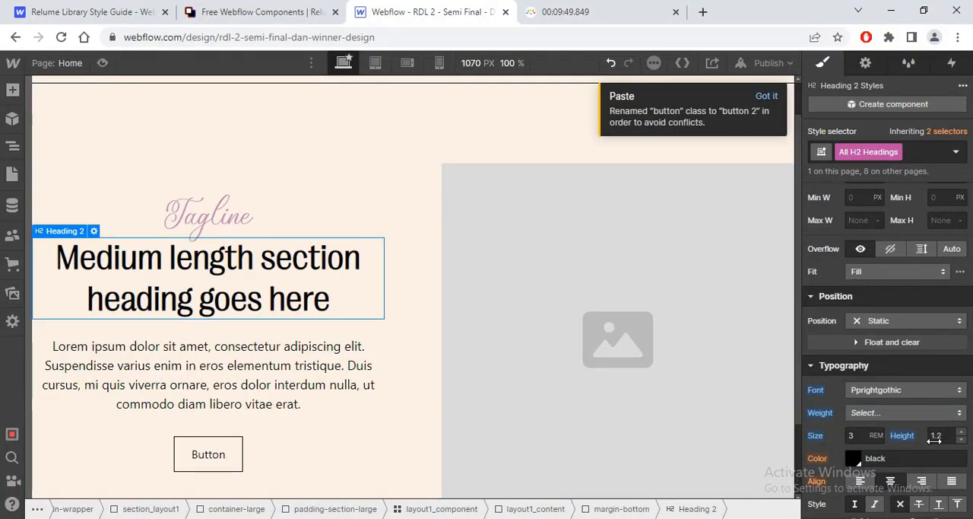
Step: Set the All H2 Headings weight to 300 - Light and the font size to 75/16 REM
click(882, 412)
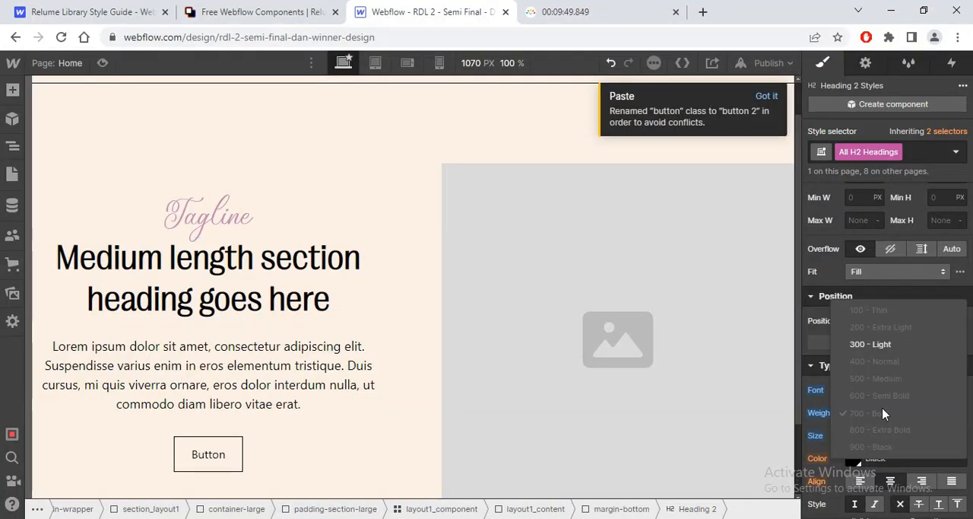
click(870, 343)
click(858, 434)
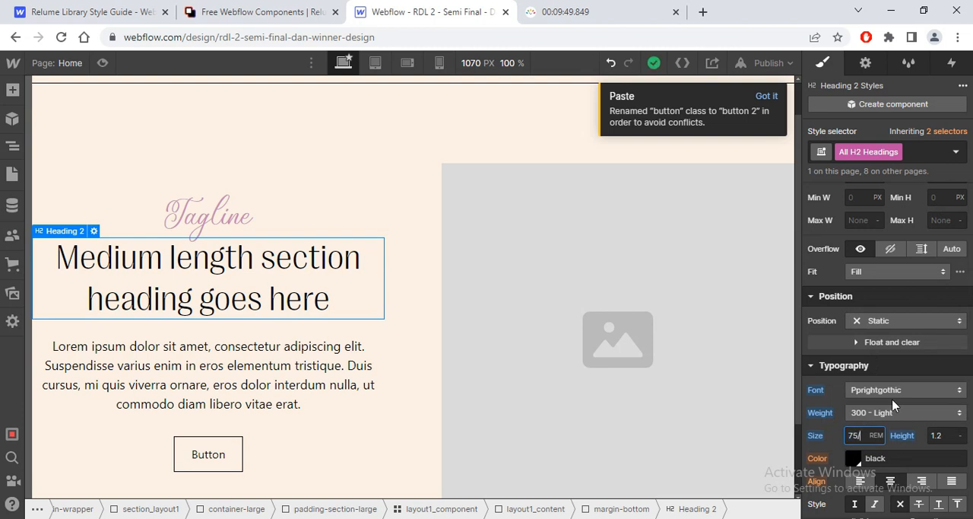
text(75/16)
key(Return)
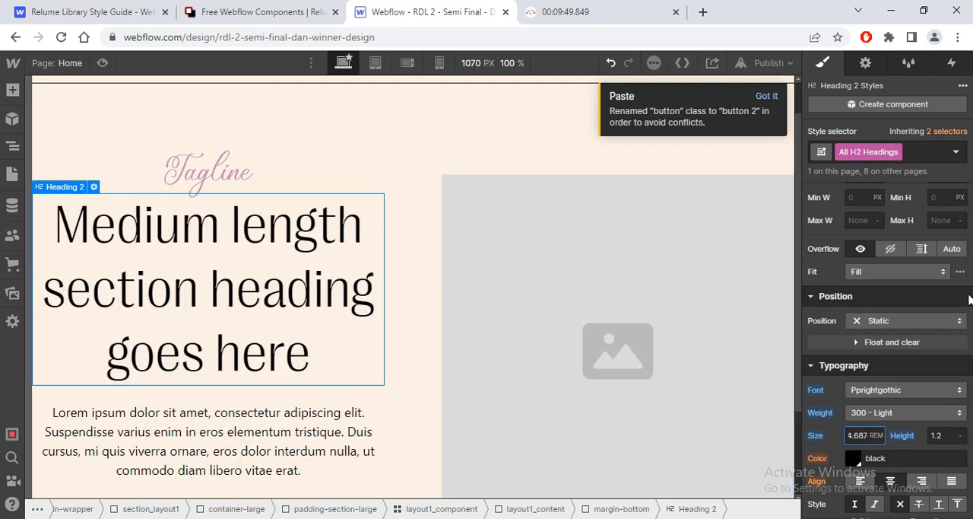
Step: Set the All H2 Headings text colour to #5A3434 and save it as the swatch maroon
scroll(969, 304, down, 3)
click(860, 218)
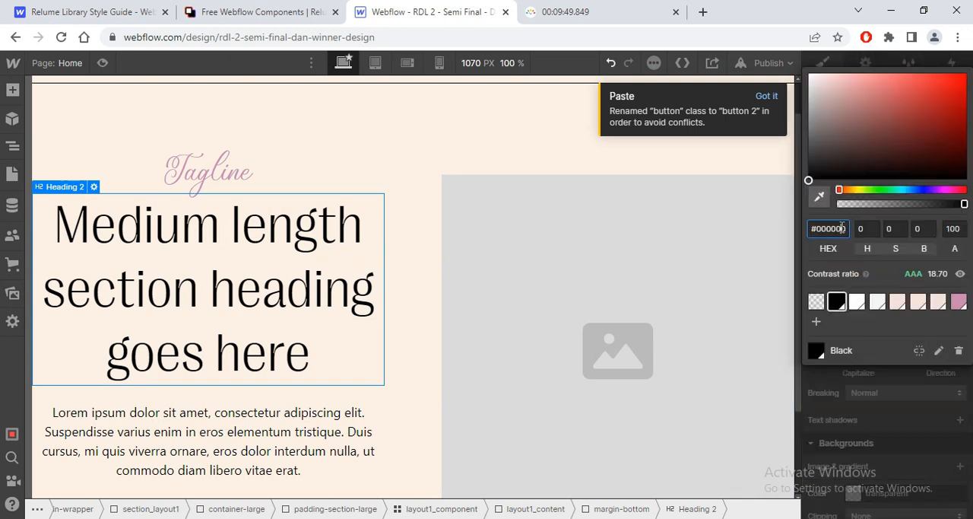
click(843, 229)
text(#5A3434)
key(Return)
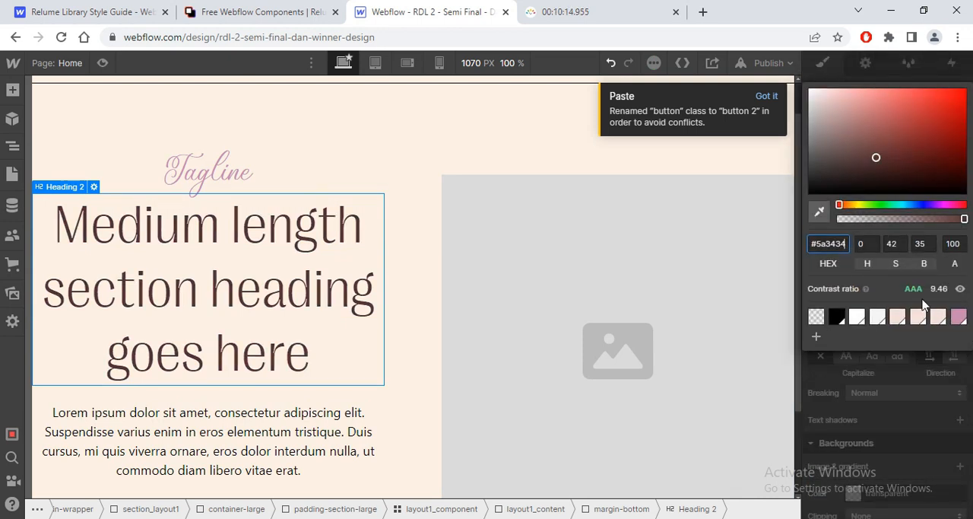
click(815, 338)
click(951, 377)
Step: Set the All H2 Headings line height to 0.9 and letter spacing to -0.05 EM, checking the heading's text values in Figma
key(alt+Tab)
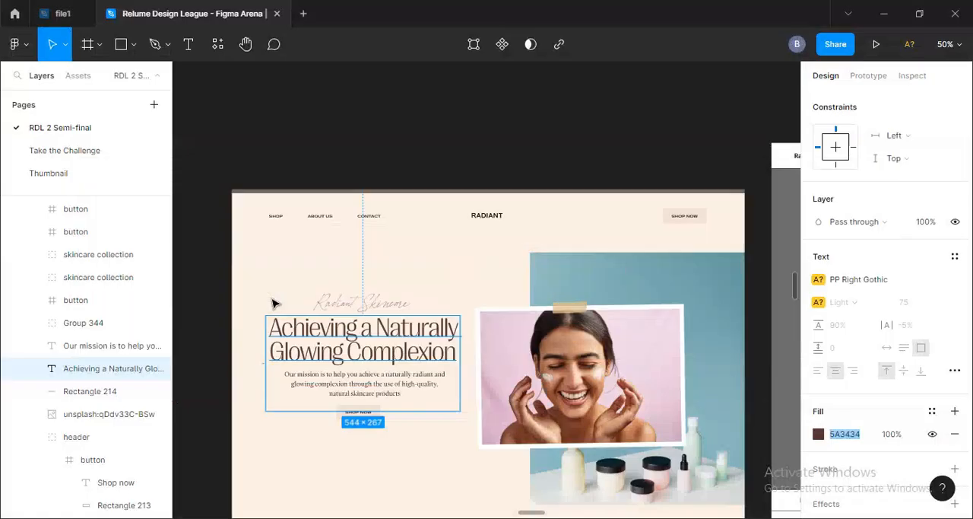
key(alt+Tab)
click(917, 427)
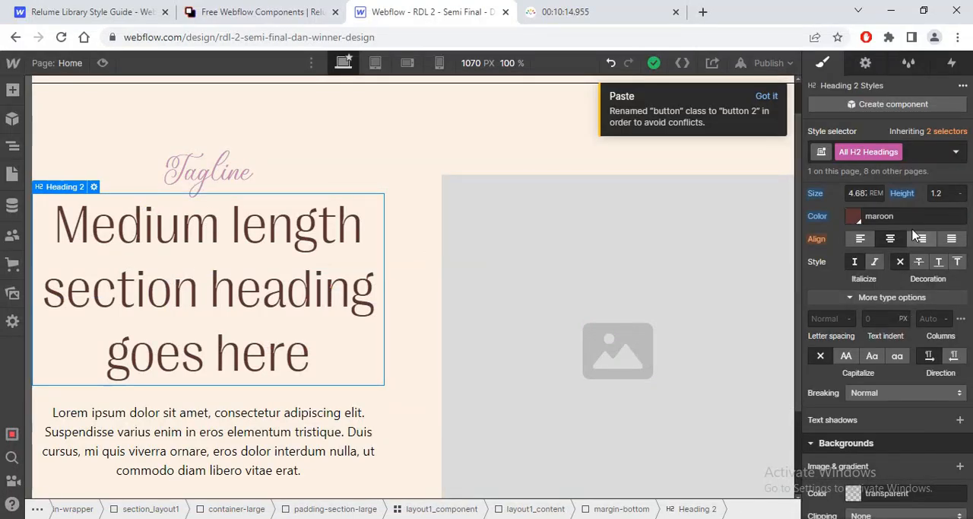
click(961, 195)
text(9)
key(Return)
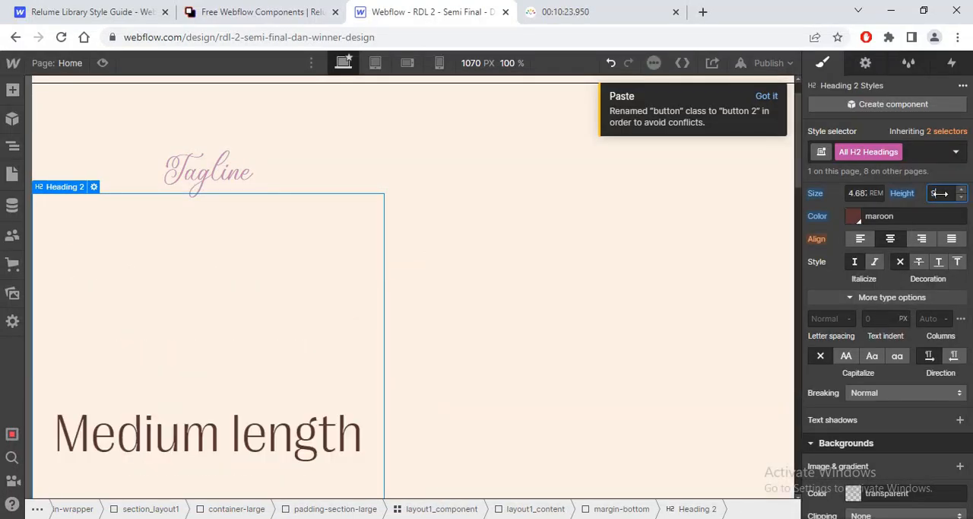
key(alt+Tab)
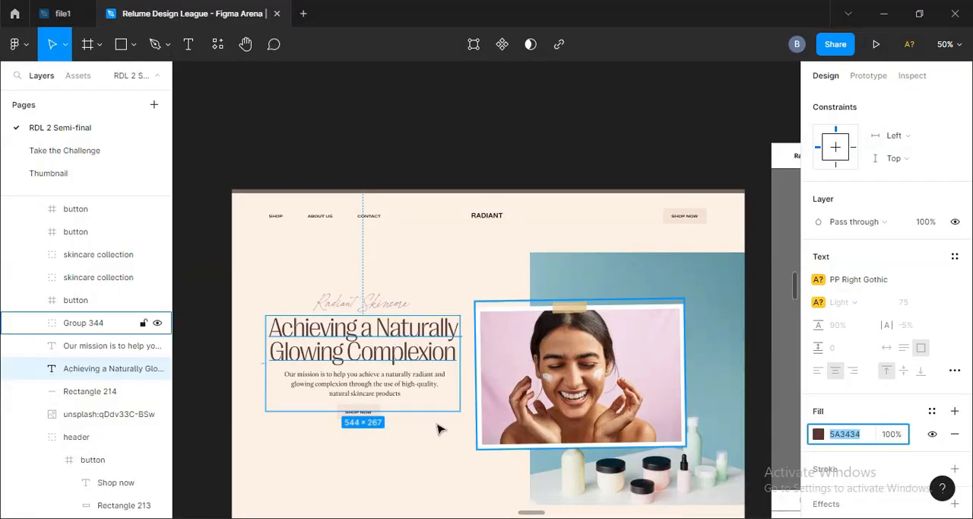
key(alt+Tab)
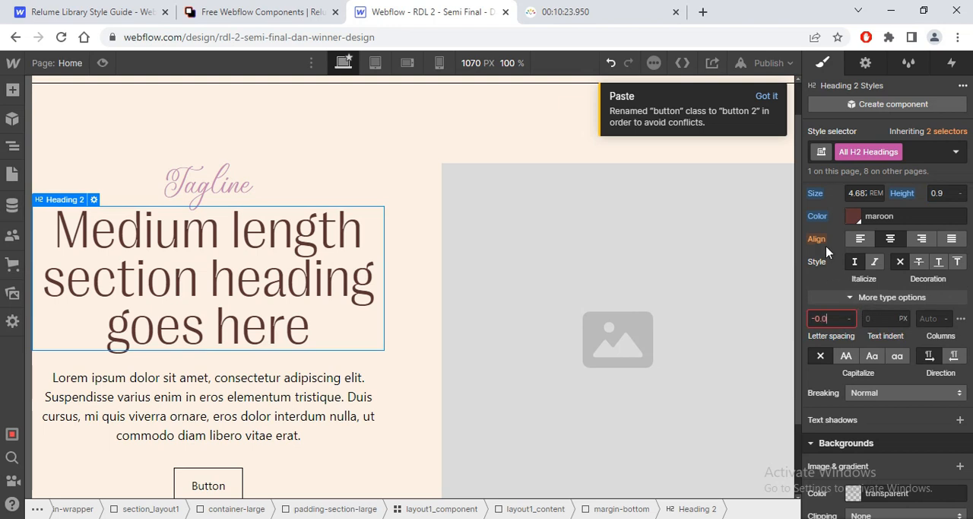
text(5em)
key(Return)
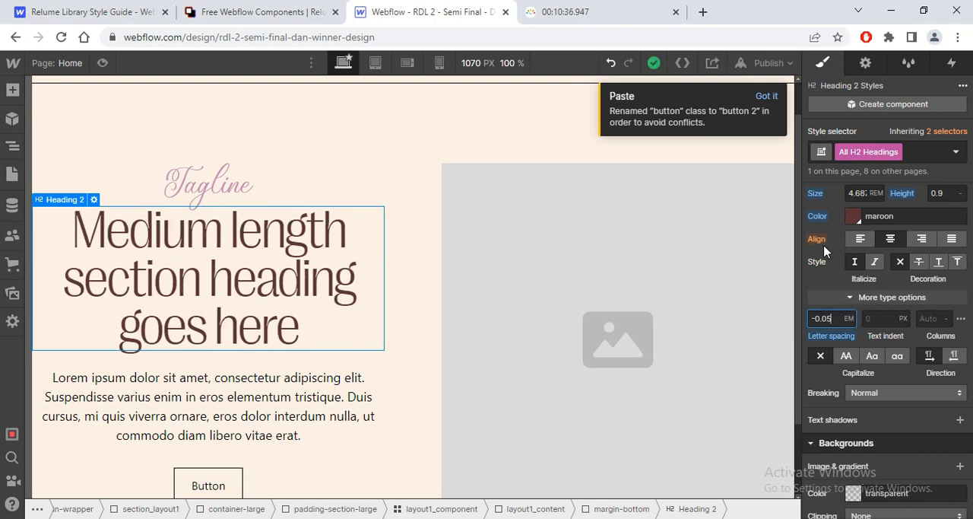
Step: Target the hero paragraph's All Paragraphs selector and set its font to Ppwriter, checking the matching text's properties in Figma
key(alt+Tab)
key(alt+Tab)
click(372, 383)
mouse_move(923, 163)
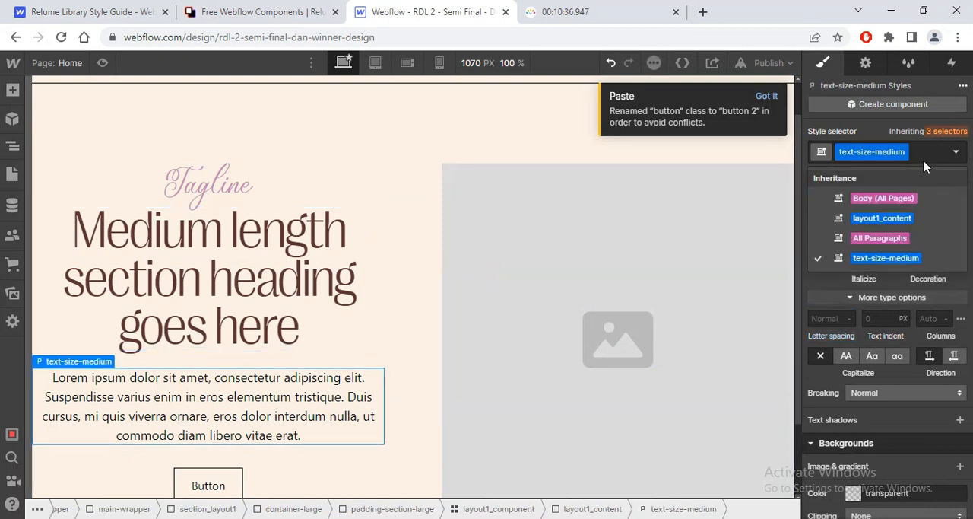
click(861, 236)
scroll(882, 347, up, 5)
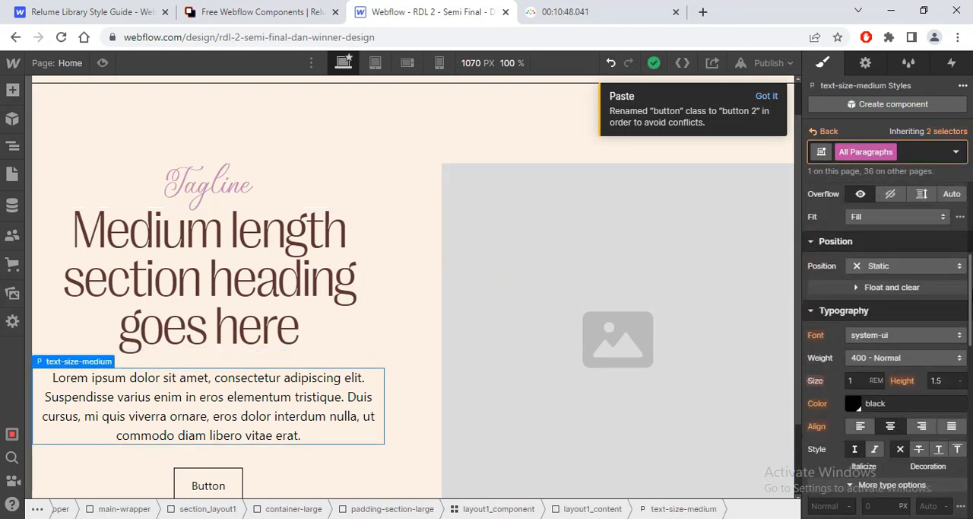
key(alt+Tab)
click(693, 84)
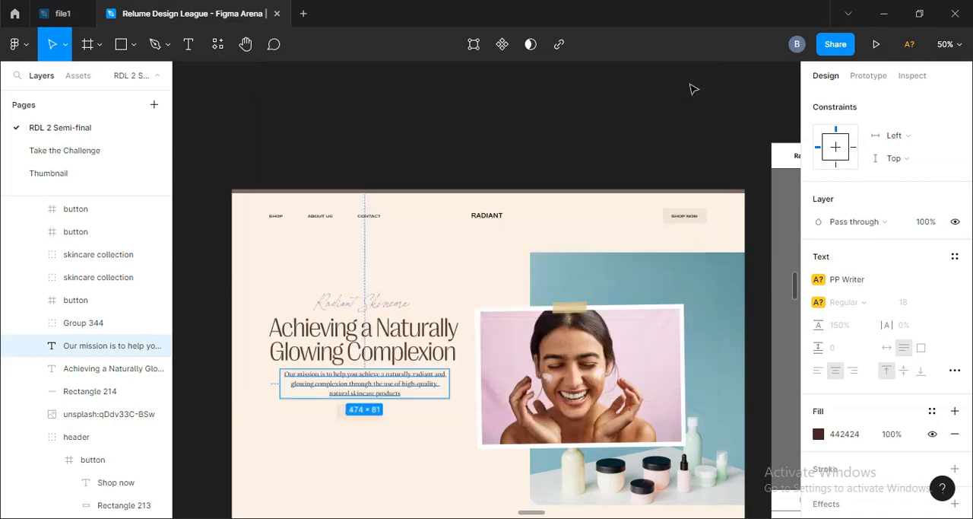
key(alt+Tab)
scroll(886, 350, down, 6)
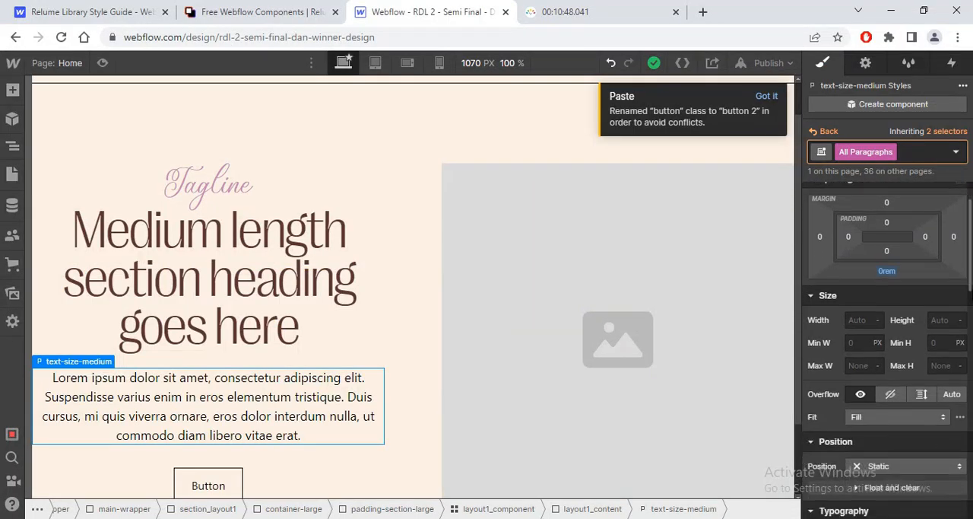
click(890, 335)
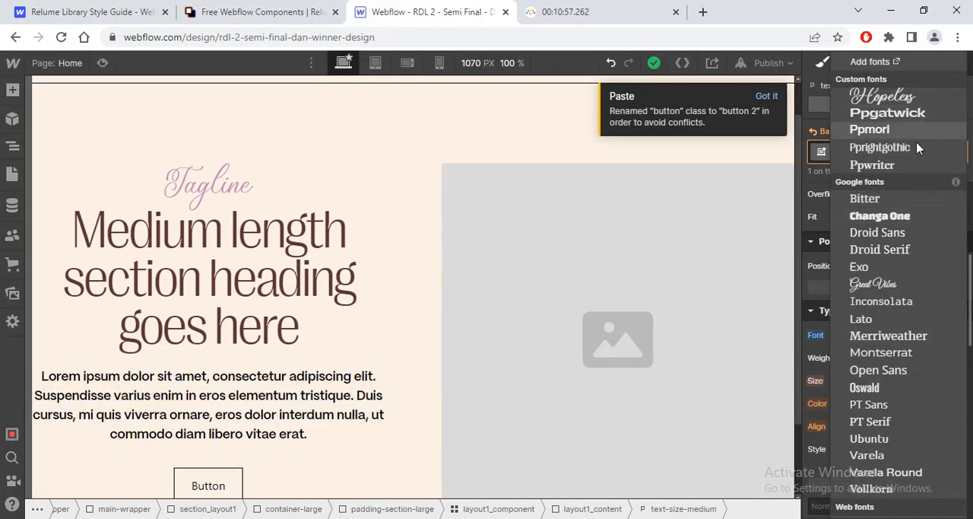
click(904, 165)
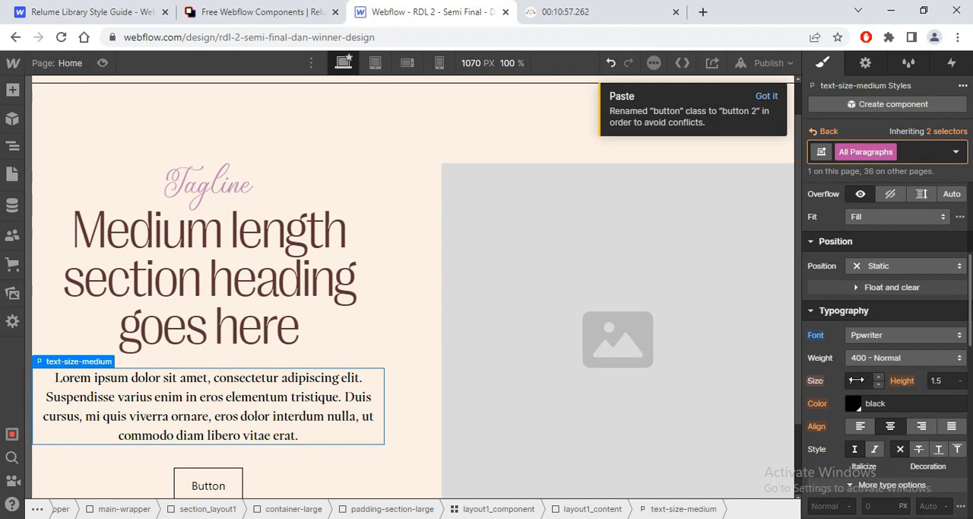
Step: Check the font size defined on the hero paragraph's text-size-medium class
click(858, 380)
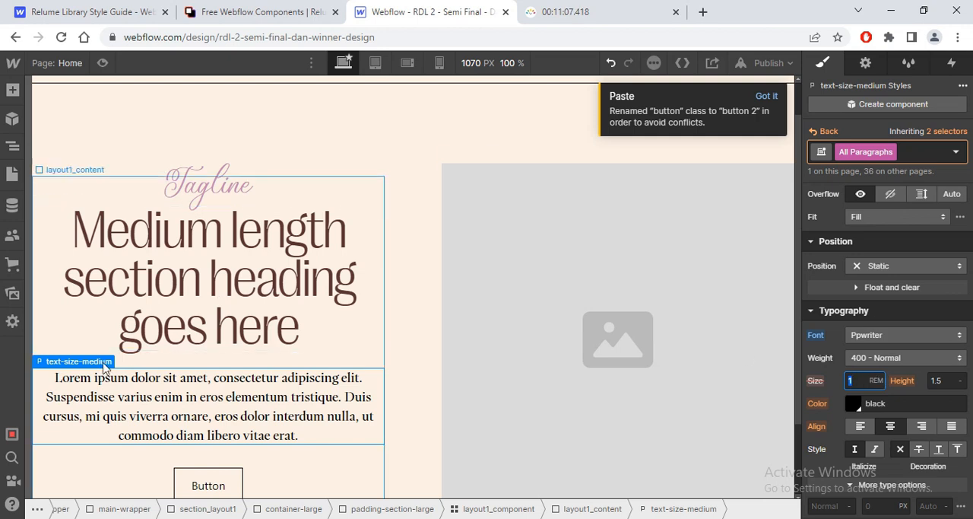
click(63, 360)
click(948, 132)
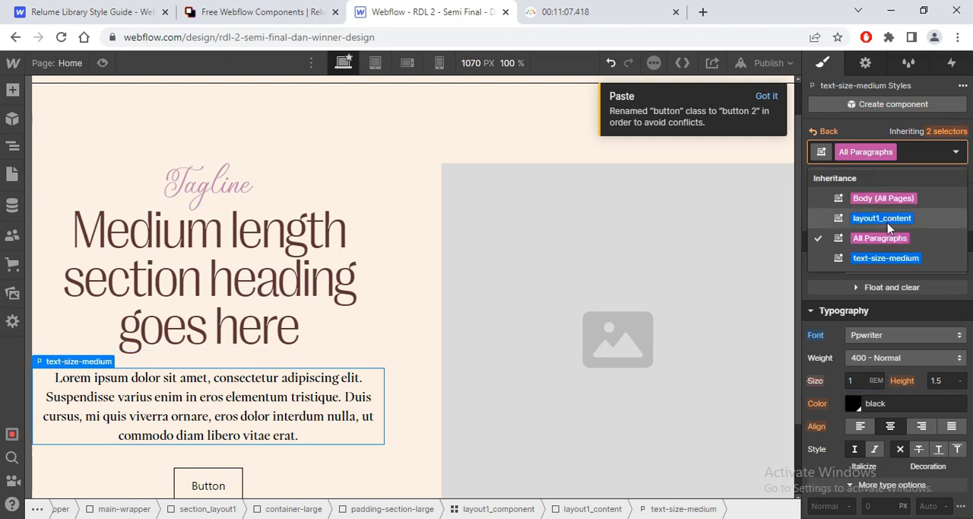
click(829, 259)
click(857, 380)
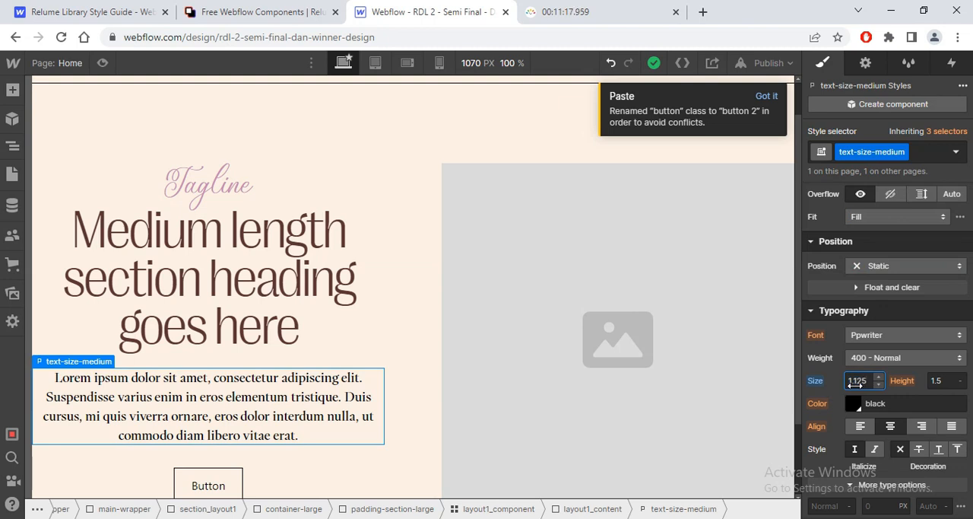
Step: Return to the All Paragraphs selector and set its text colour to the maroon swatch
click(943, 134)
click(832, 235)
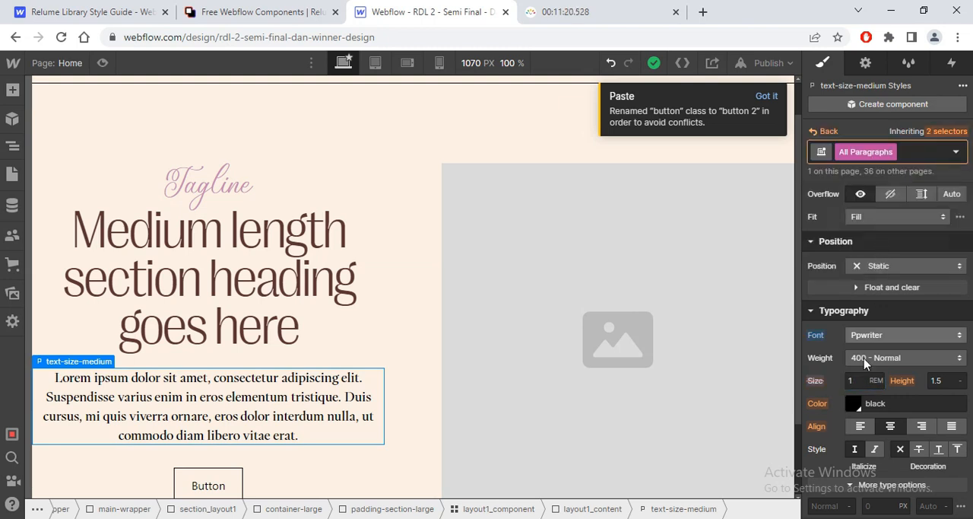
click(855, 410)
click(817, 348)
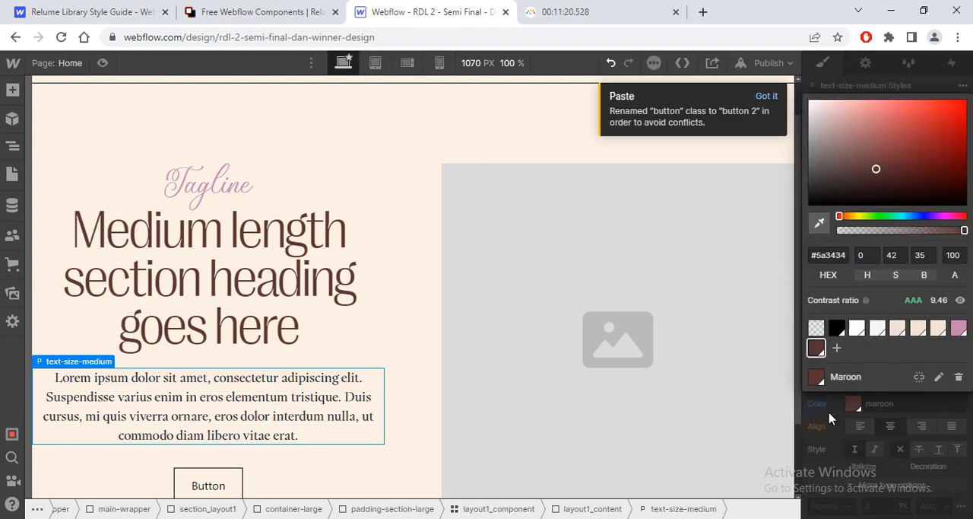
click(833, 420)
Step: Compare the hero with Figma and replace the hero button's button 2 and is-secondary classes with the existing class button
key(alt+Tab)
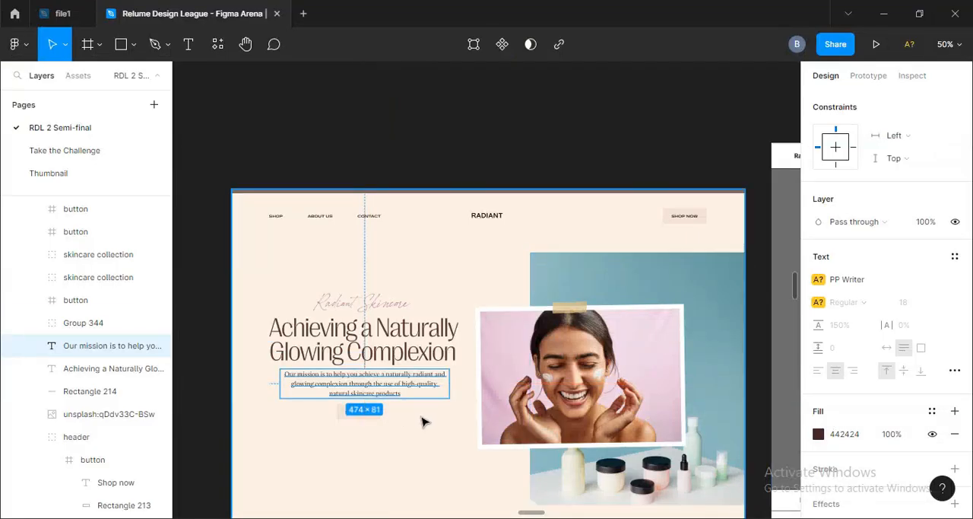
key(alt+Tab)
click(228, 485)
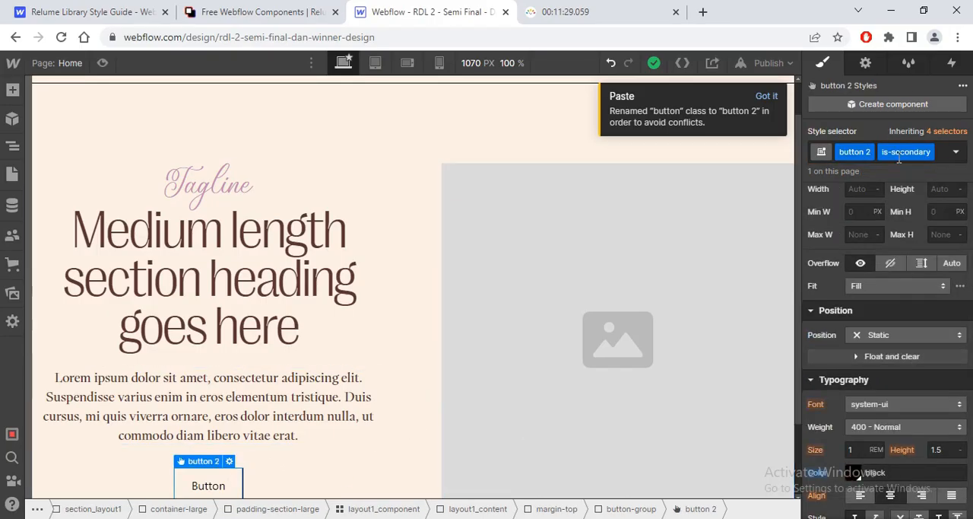
click(935, 155)
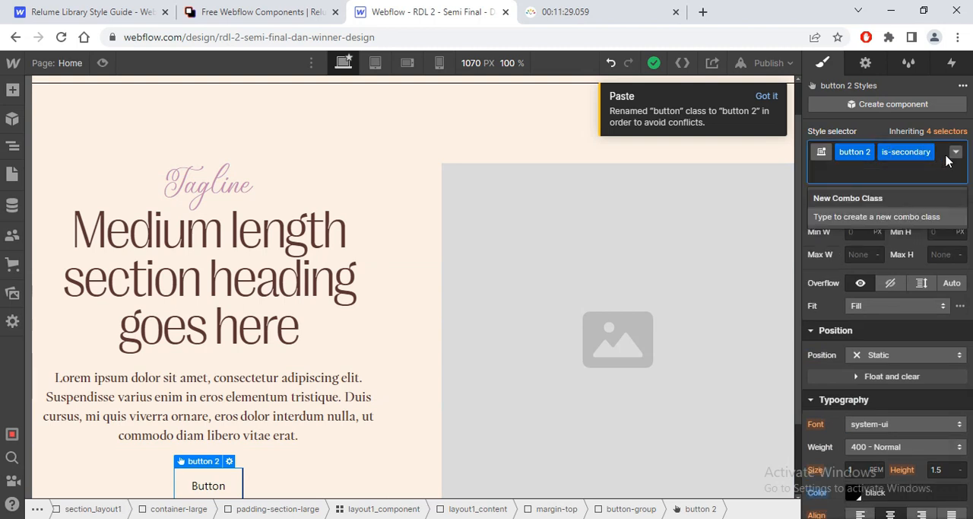
key(BackSpace)
key(BackSpace)
text(butto)
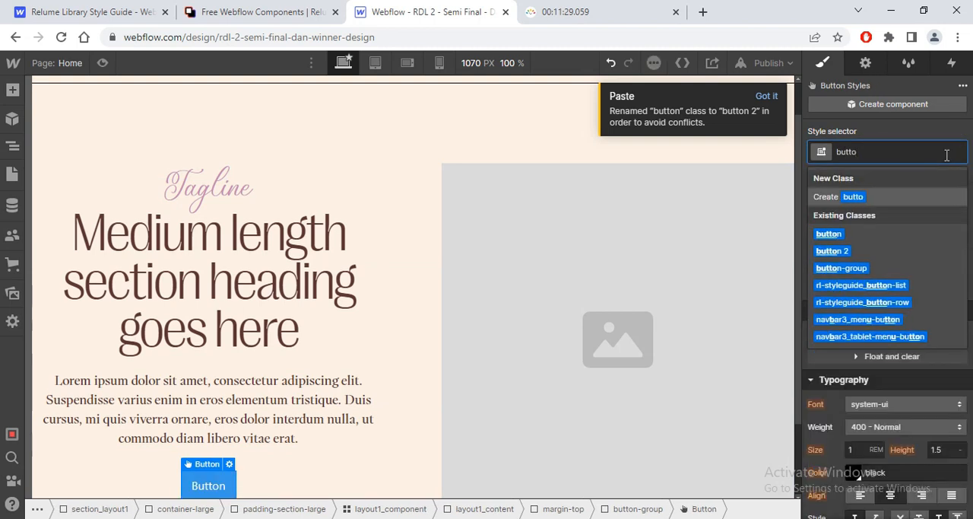
click(829, 234)
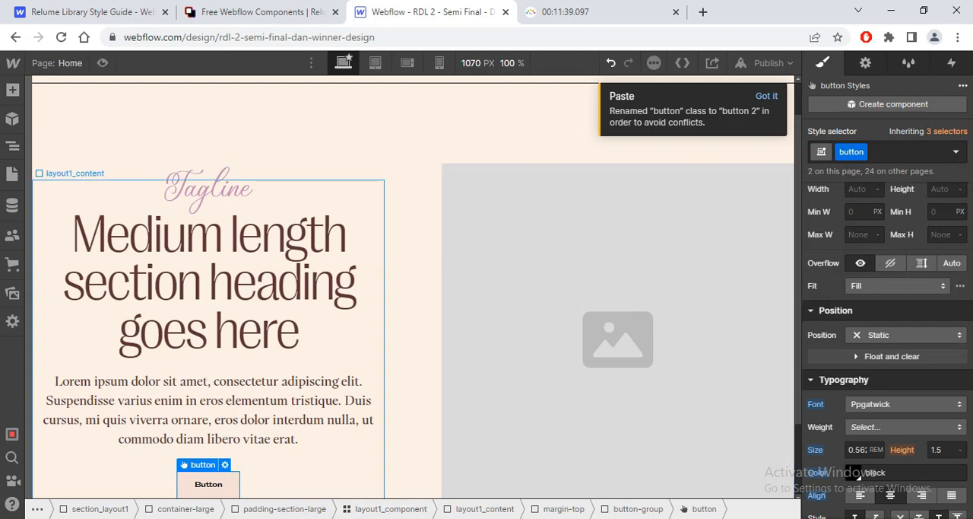
Step: Switch to Figma and select the wireframe's heading text "Radiant Skincare: Achieving a Naturally Glowing Complexion" for copying
click(534, 518)
click(534, 518)
click(506, 518)
click(681, 166)
drag(599, 331, 120, 263)
click(474, 217)
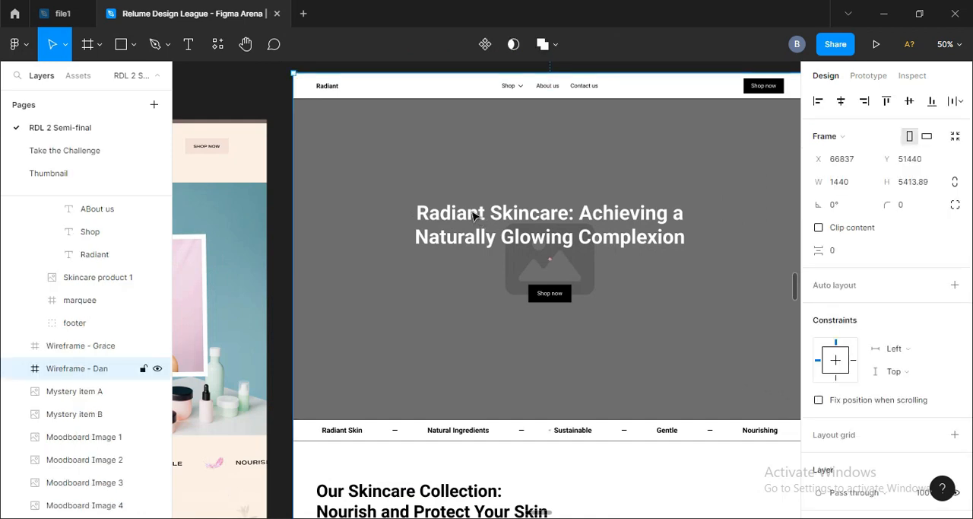
double_click(493, 215)
key(Return)
key(ctrl+c)
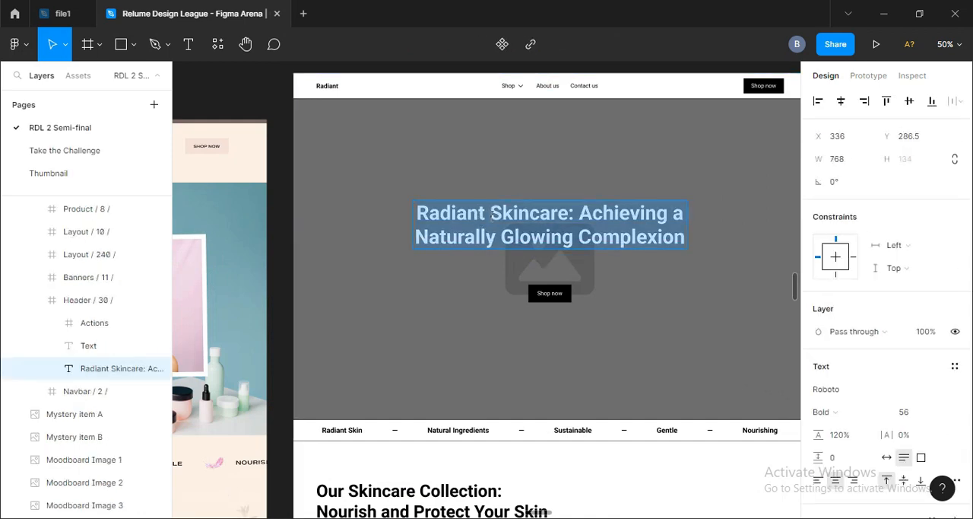
Step: Return to Webflow and replace the hero heading with the copied text "Radiant Skincare: Achieving a Naturally Glowing Complexion"
key(alt+Tab)
double_click(218, 249)
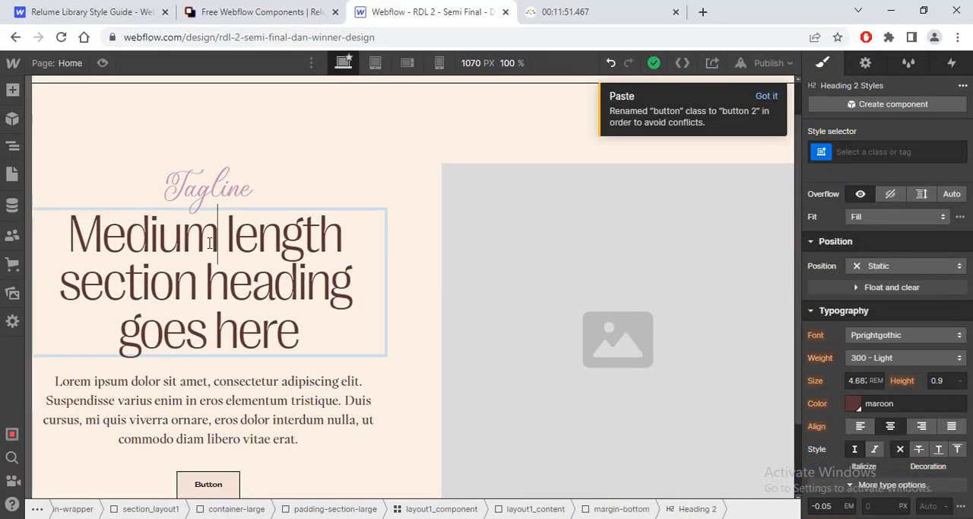
key(ctrl+a)
key(ctrl+v)
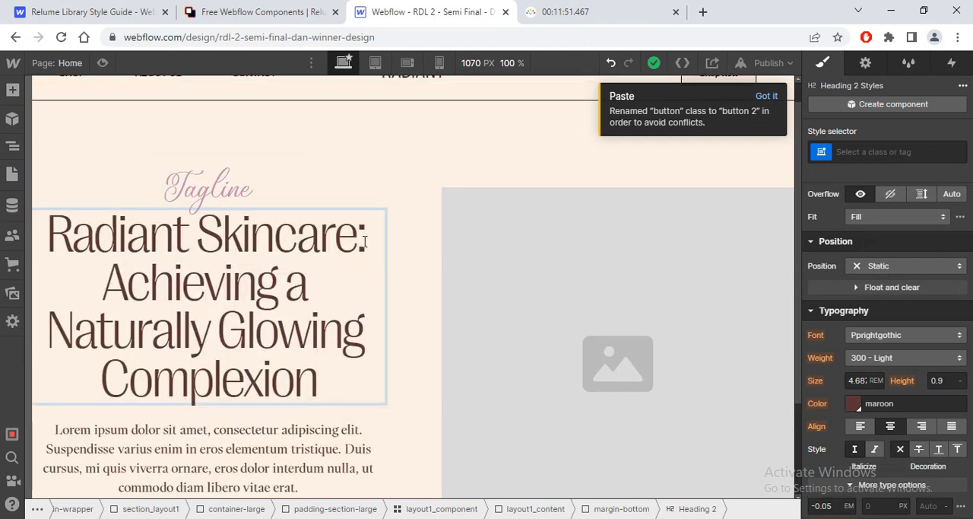
Step: Move "Radiant Skincare" out of the hero heading into the tagline above it, dropping the colon
drag(365, 241, 46, 240)
key(ctrl+c)
key(BackSpace)
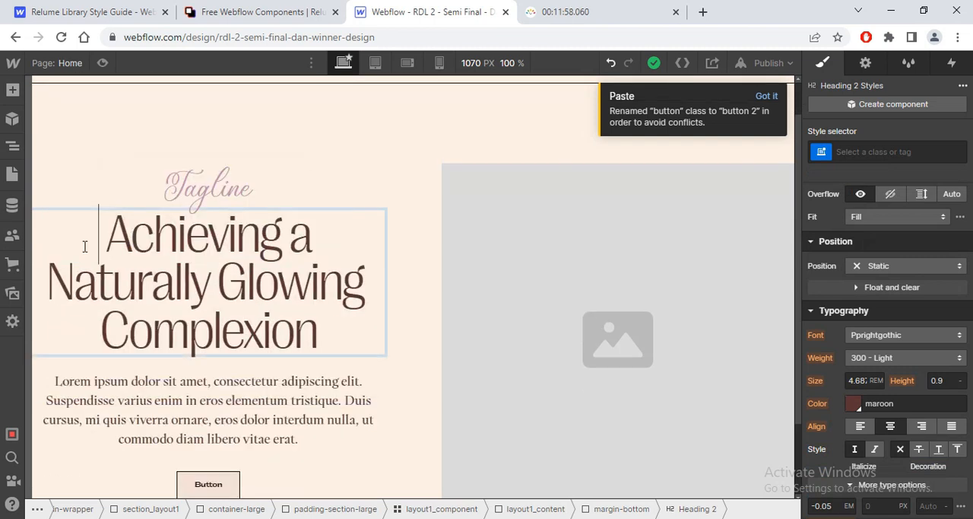
key(Escape)
double_click(207, 186)
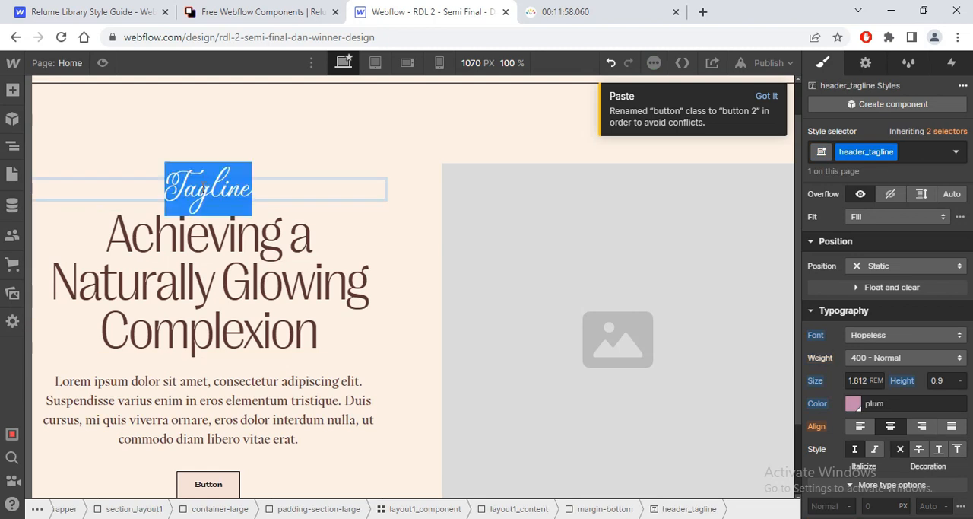
key(ctrl+v)
key(BackSpace)
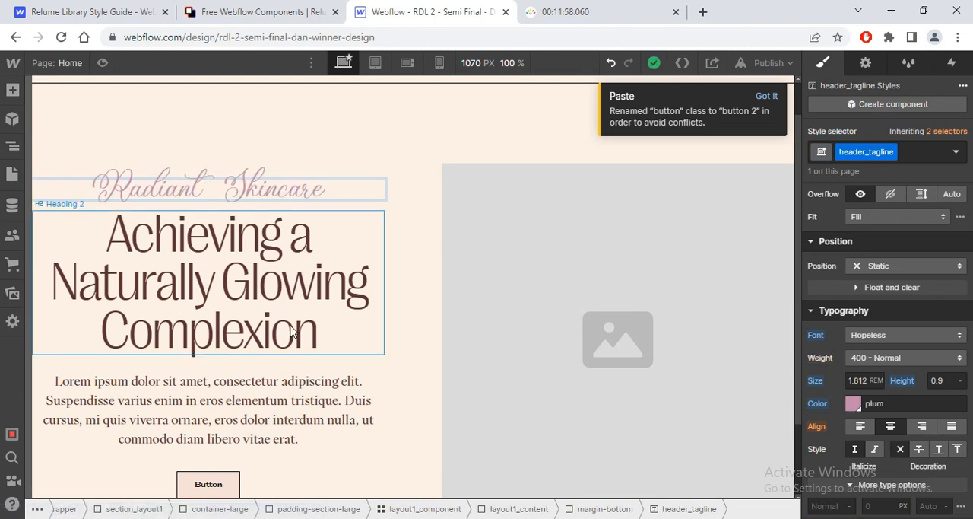
Step: Change the hero button's text to "Shop Now" and preview the page briefly
click(217, 481)
double_click(217, 483)
text(S)
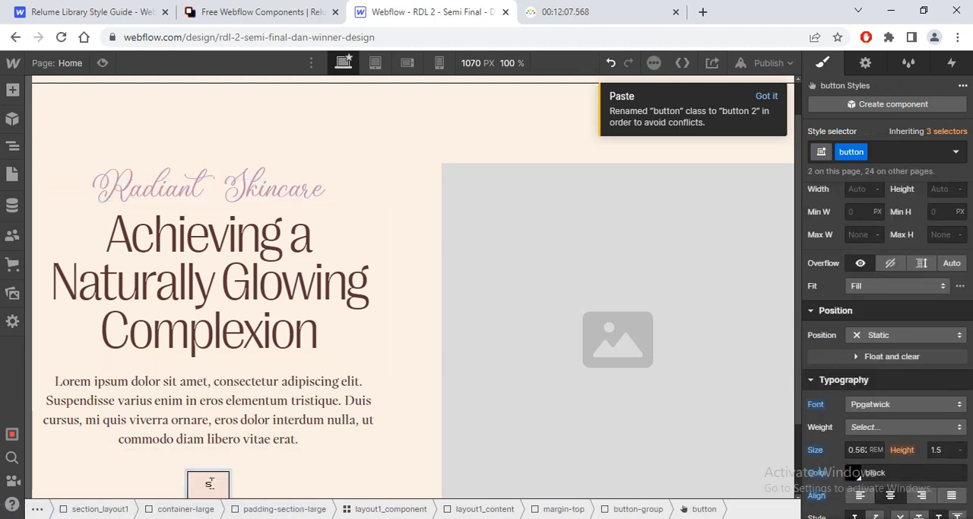
text(hop Now)
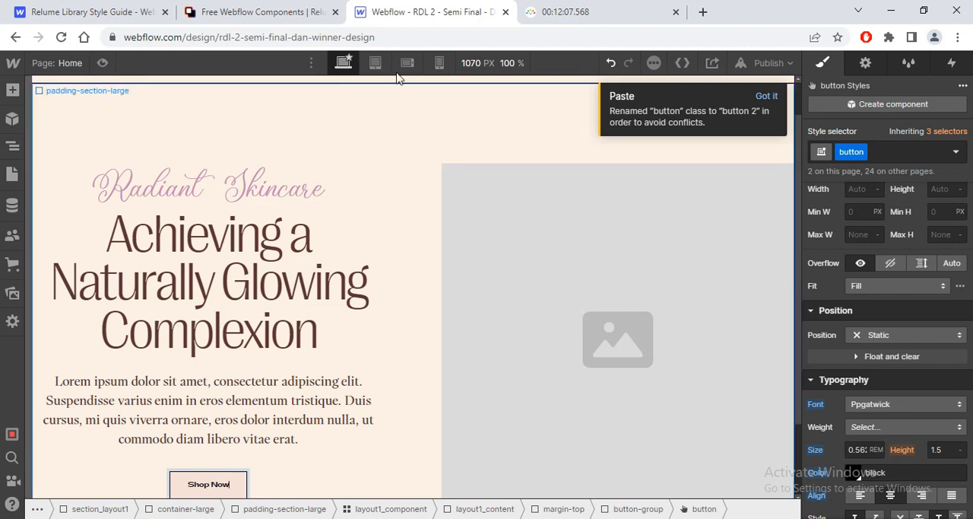
click(102, 62)
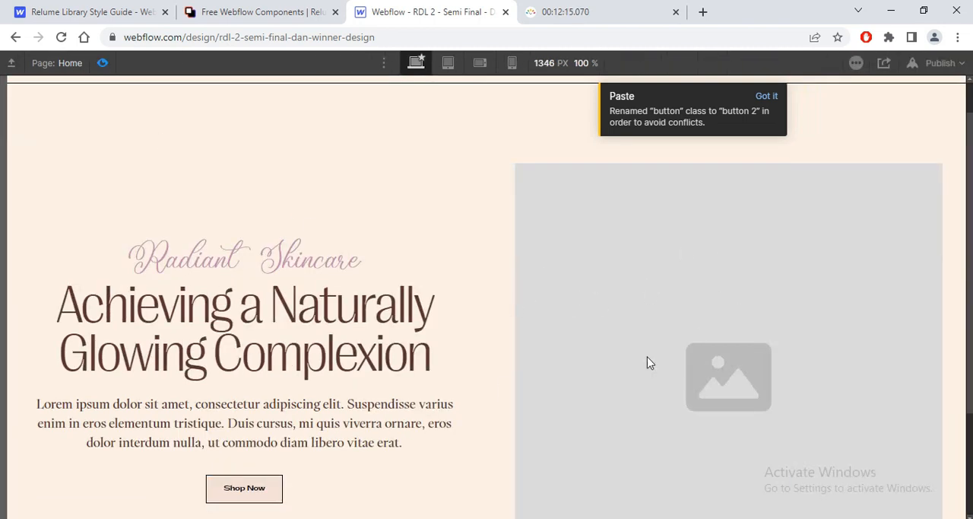
click(104, 64)
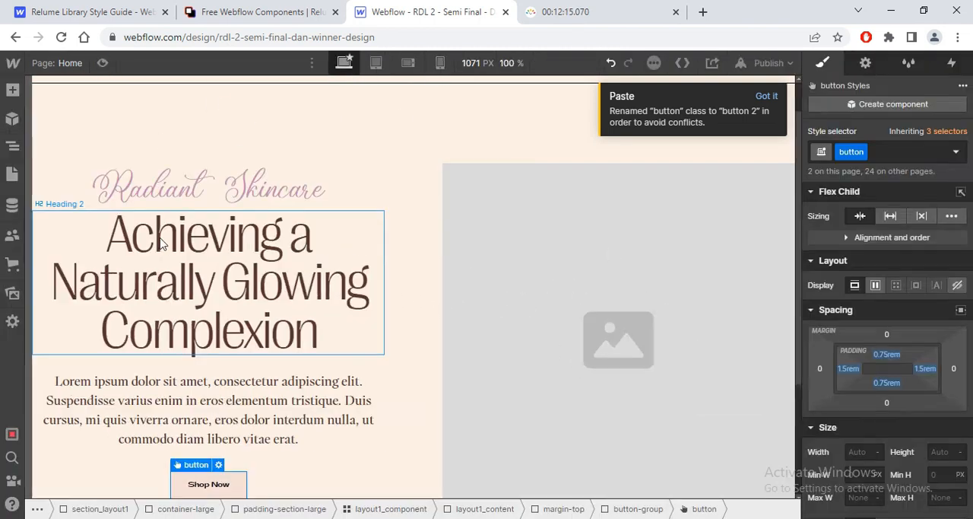
Step: Give layout1_component a left padding of 5vw and a width of 95vw
click(13, 146)
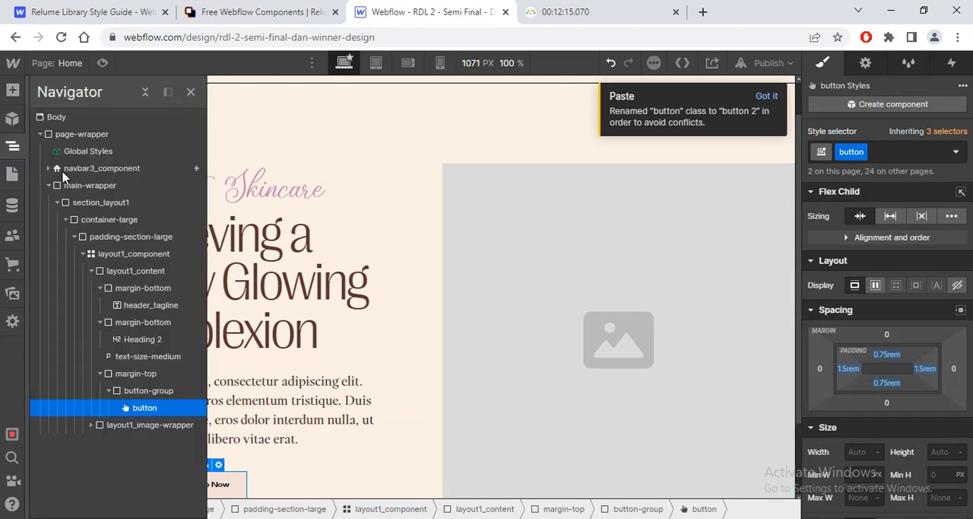
click(111, 257)
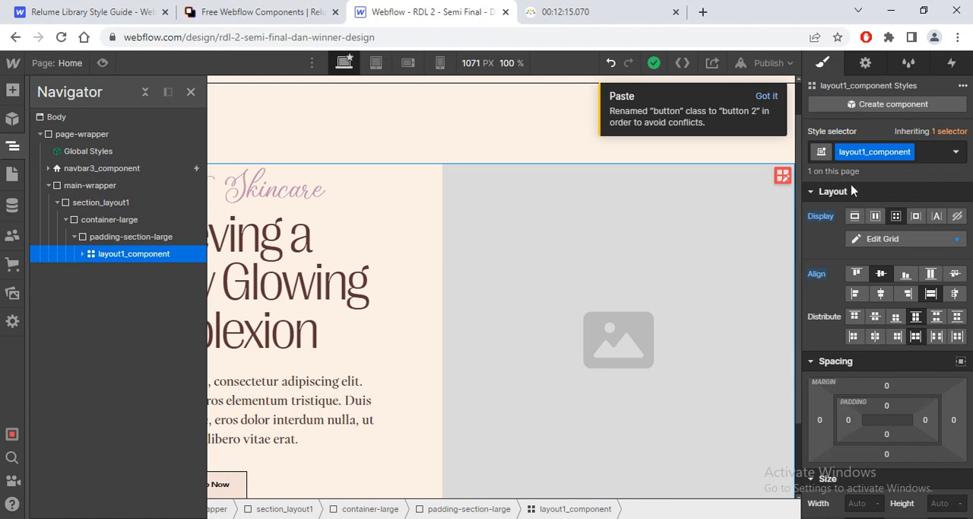
scroll(848, 411, down, 2)
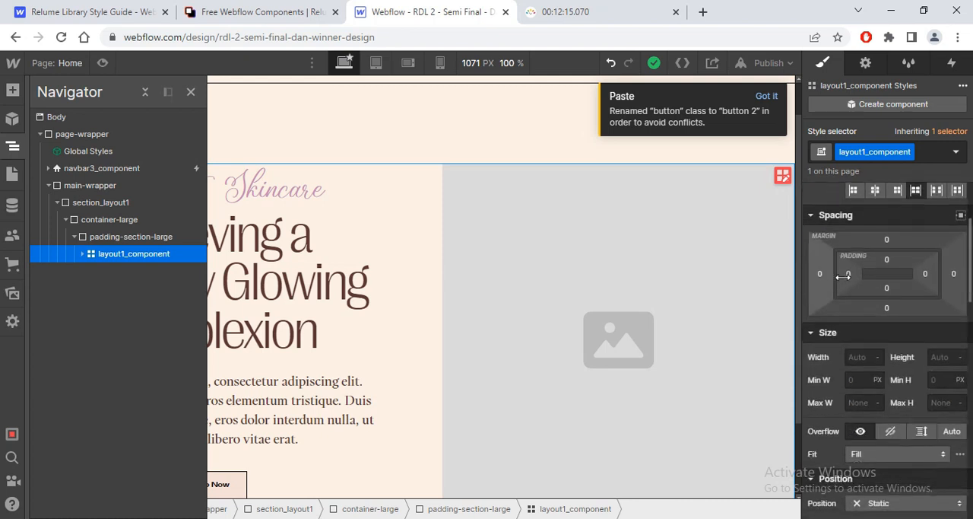
click(848, 274)
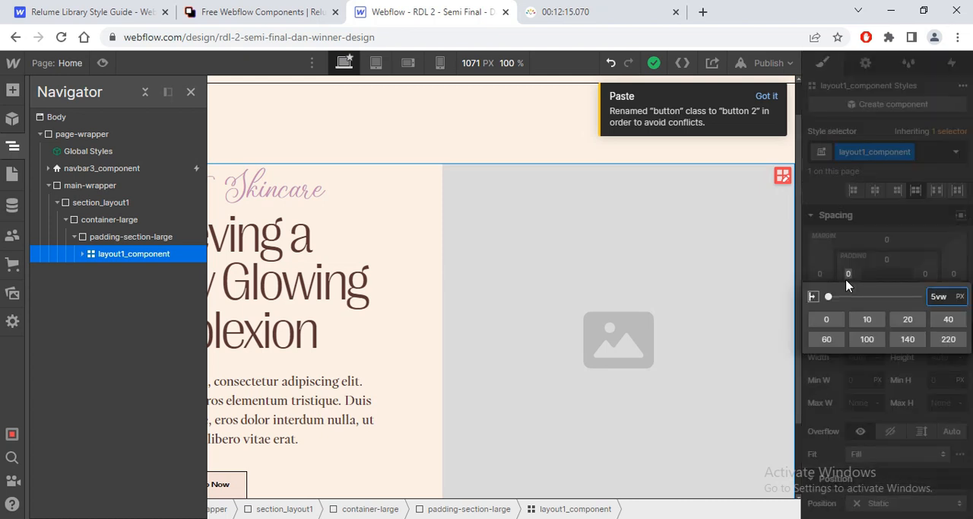
key(Return)
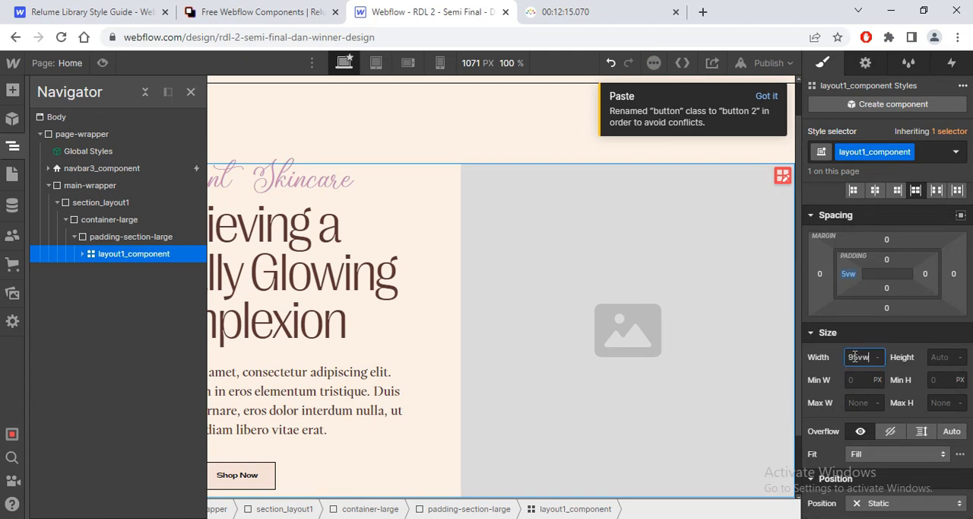
key(Return)
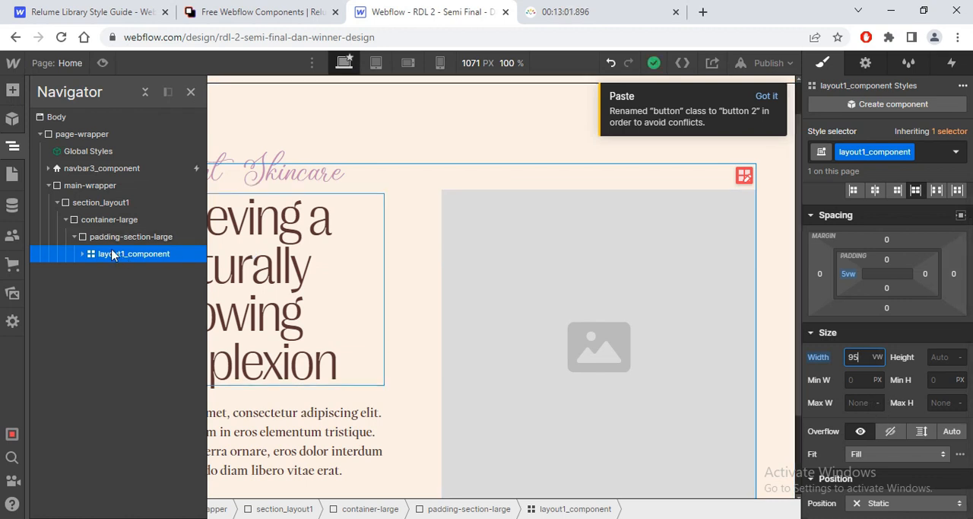
Step: Examine layout1_image-wrapper and its nested image within the hero's element structure
click(82, 253)
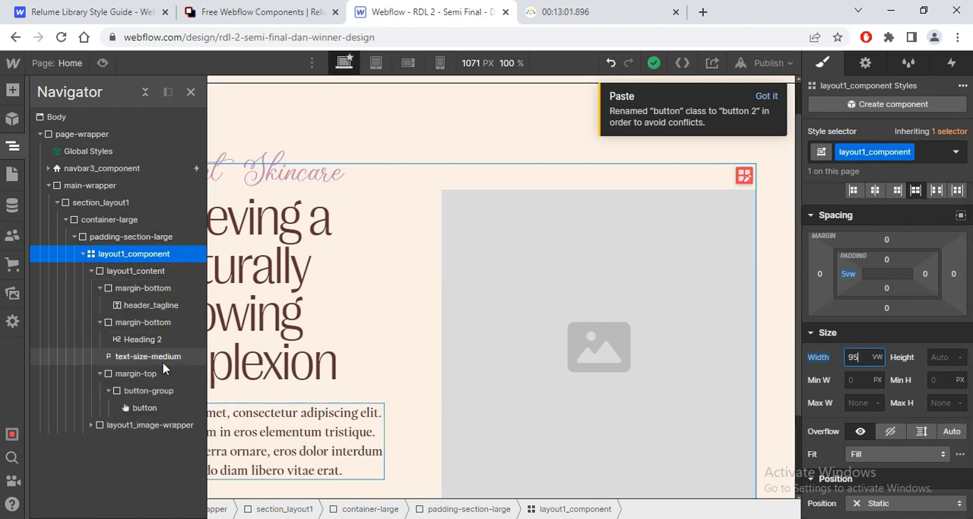
click(154, 425)
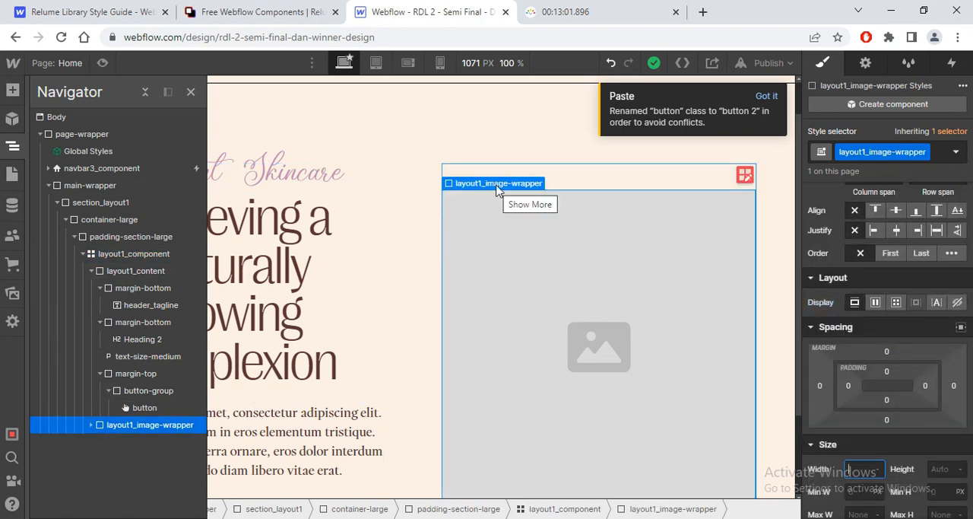
click(90, 424)
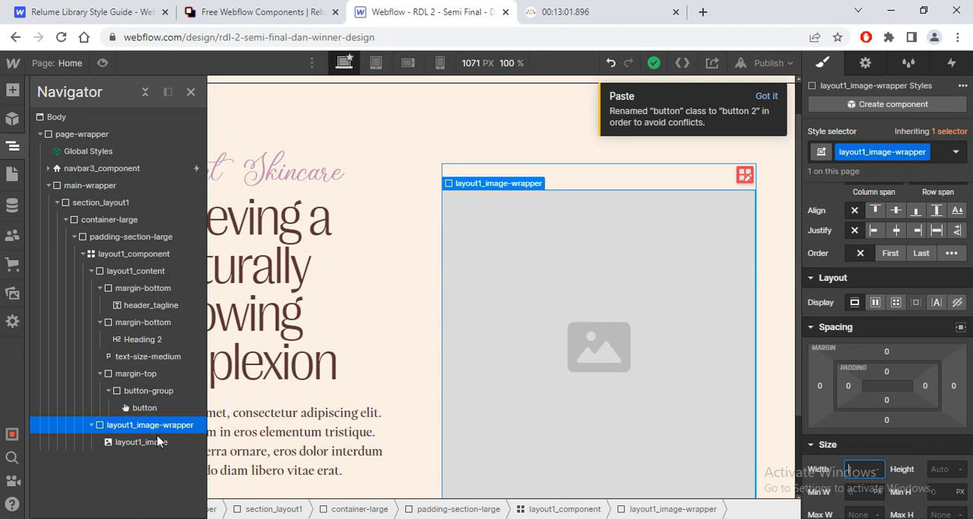
scroll(800, 276, down, 2)
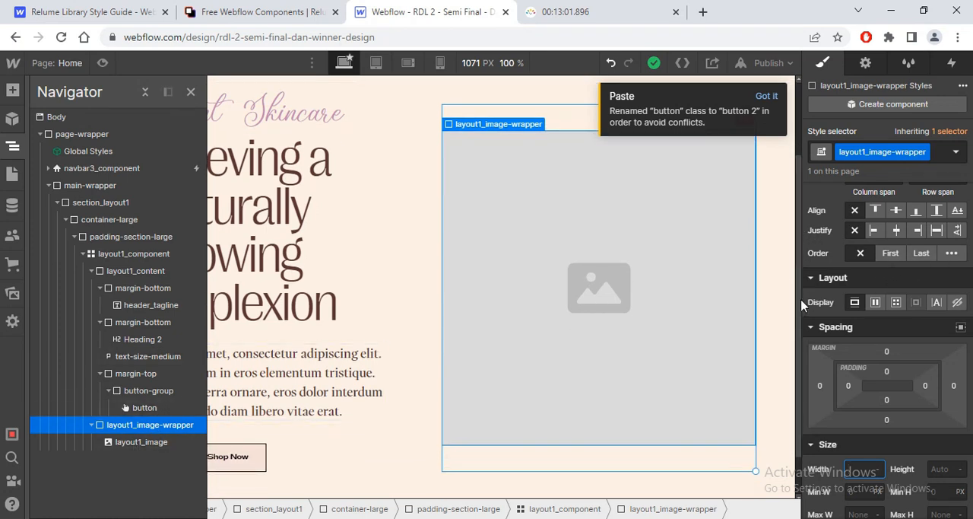
scroll(730, 228, up, 3)
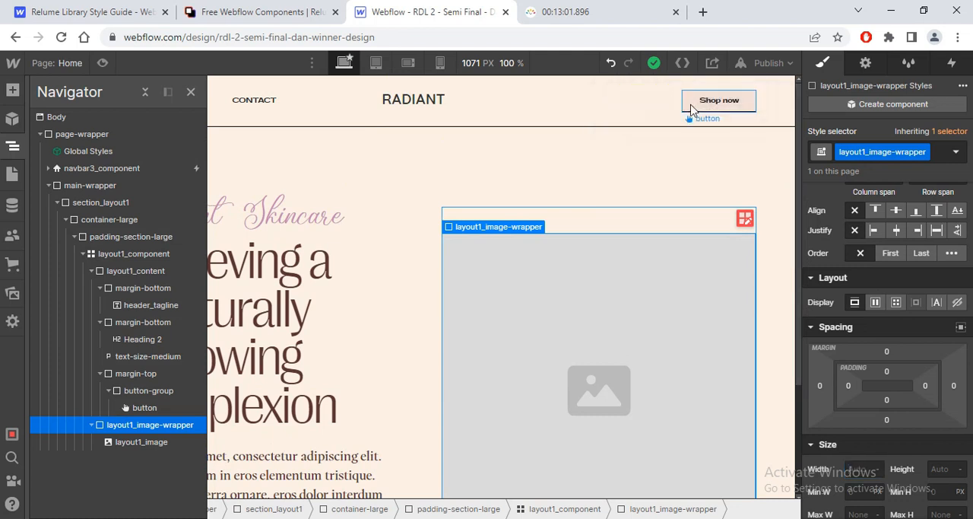
Step: Target the base button class through the navbar's Shop now button and set its border width to 0
click(701, 114)
click(924, 158)
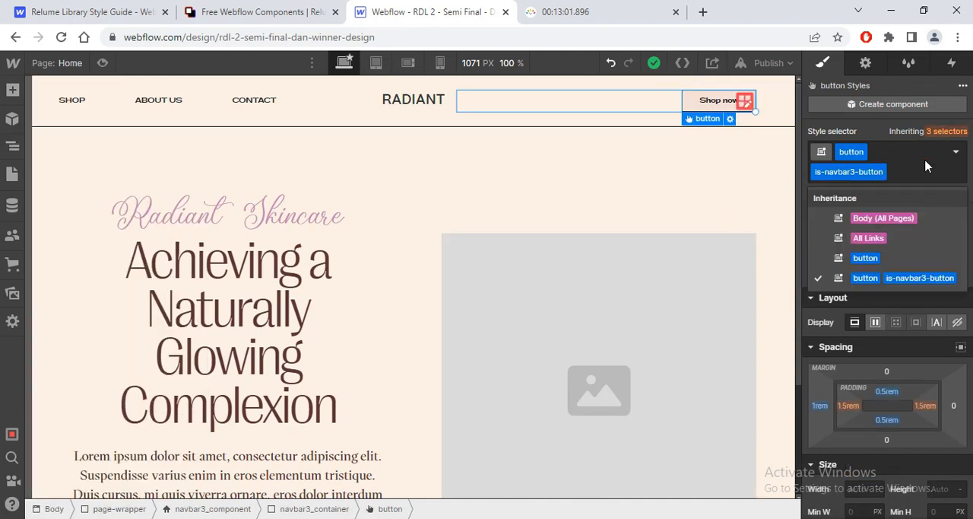
click(887, 256)
scroll(875, 342, down, 5)
scroll(874, 426, down, 6)
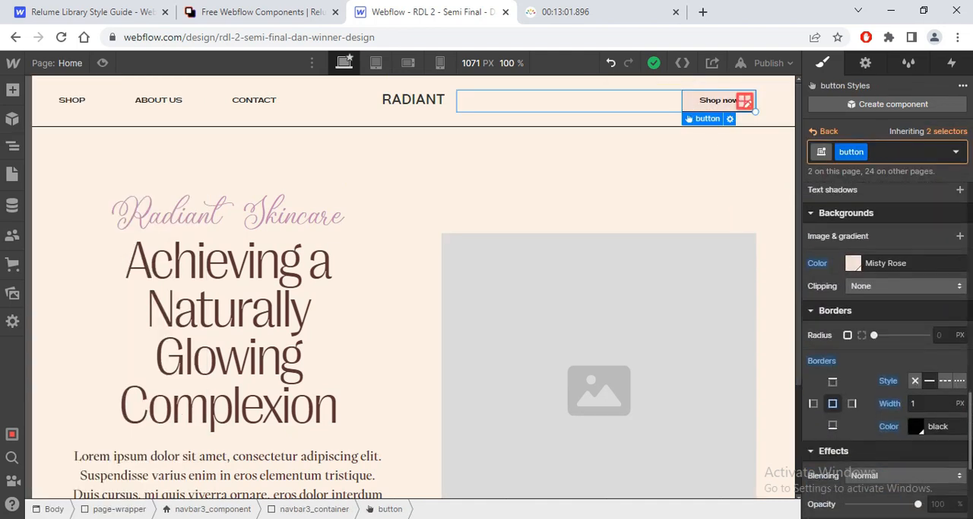
click(924, 398)
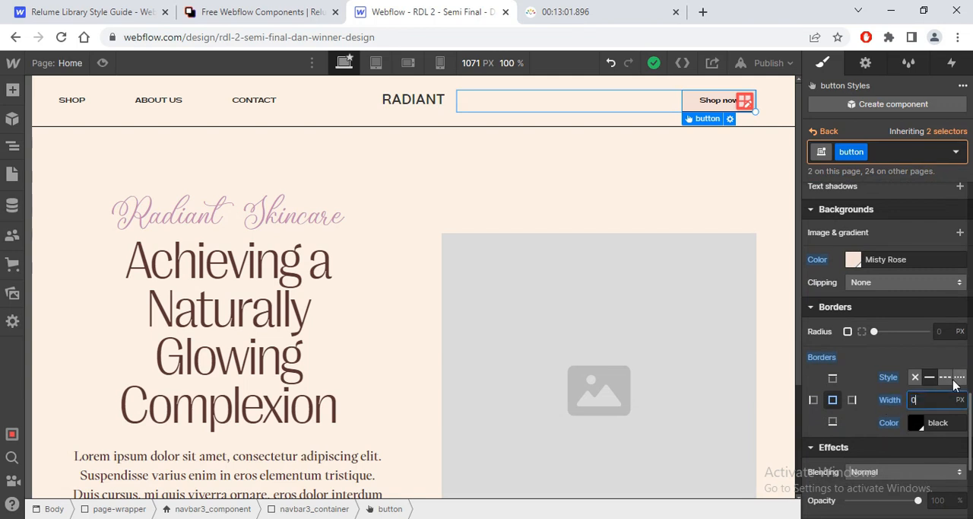
text(0)
Step: Set the bottom border width of navbar3_component to 0
click(374, 132)
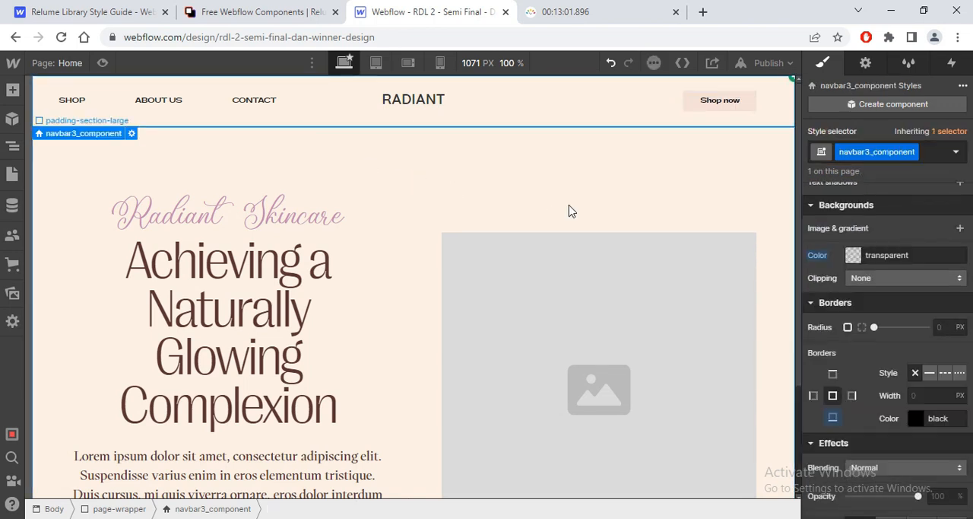
click(833, 418)
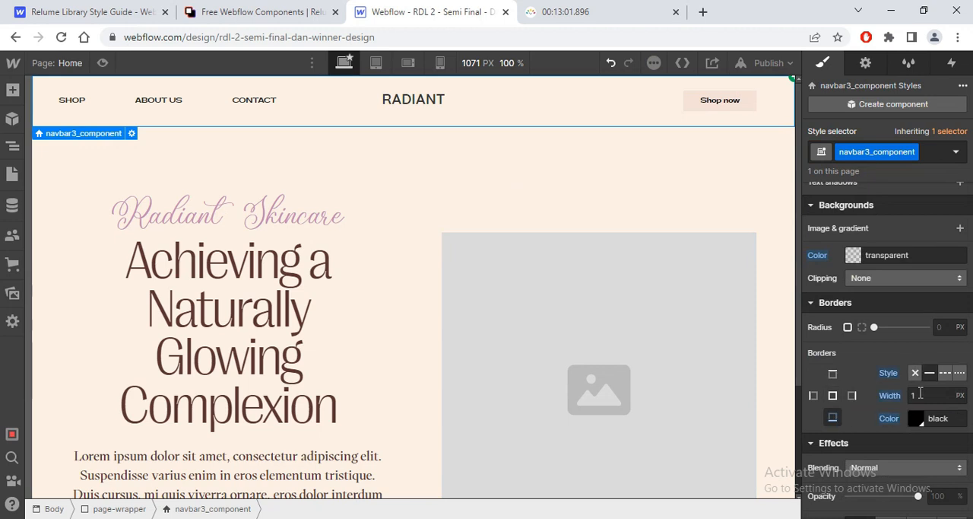
click(920, 395)
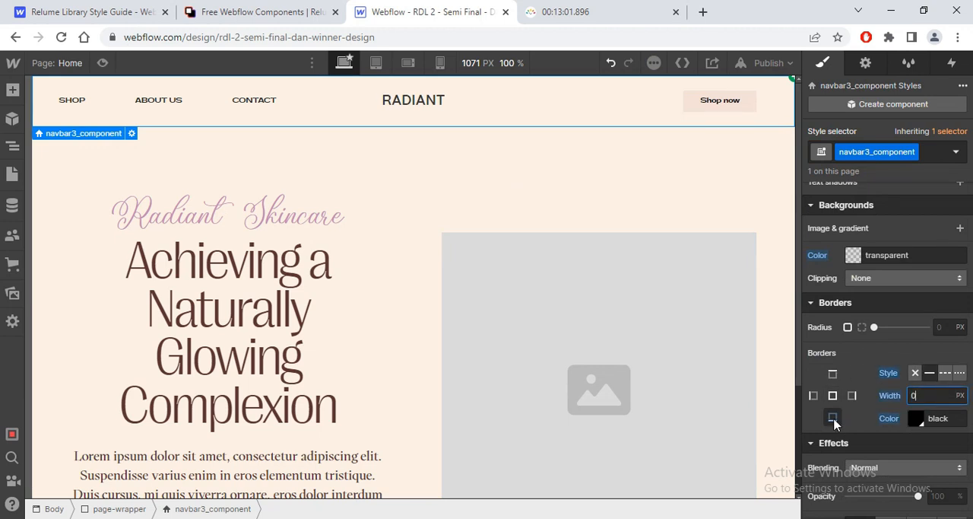
click(833, 420)
Step: Delete the placeholder image inside the hero's layout1_image-wrapper and select the emptied wrapper
scroll(585, 241, down, 2)
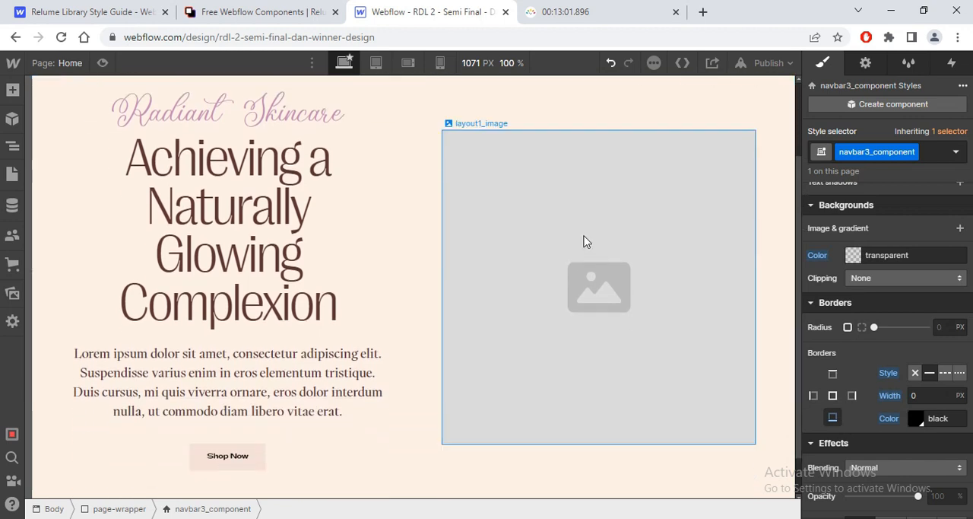
click(574, 234)
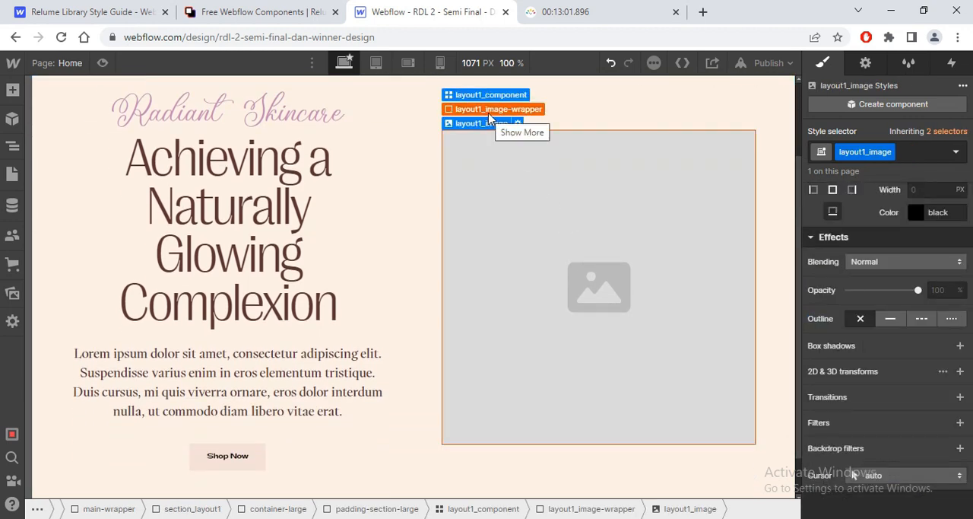
key(Delete)
click(582, 298)
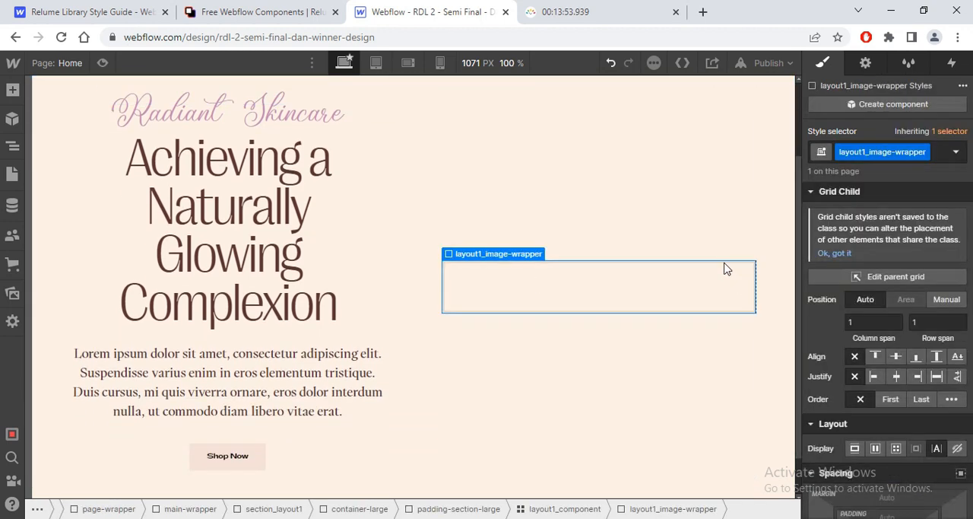
Step: Look over the image wrapper's style settings and check the hero image area in the Figma design
scroll(886, 350, down, 10)
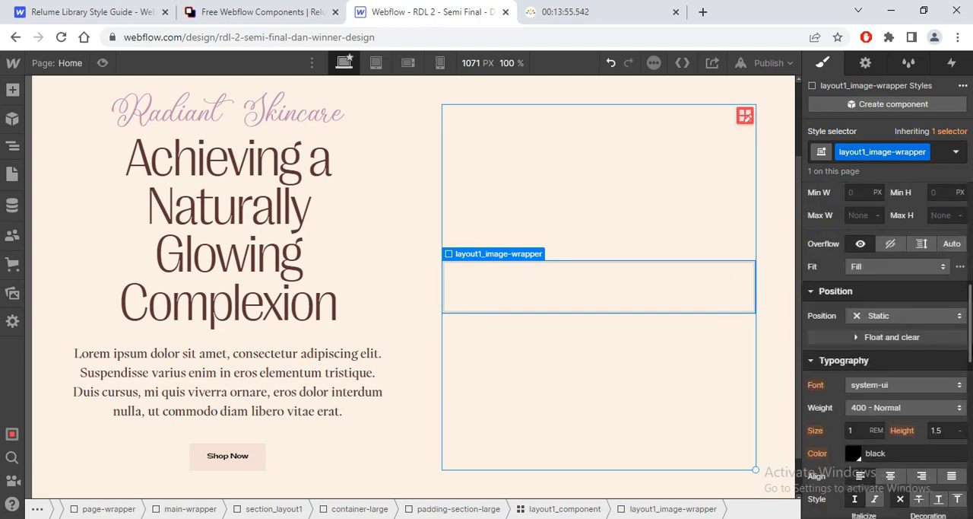
scroll(886, 349, down, 1)
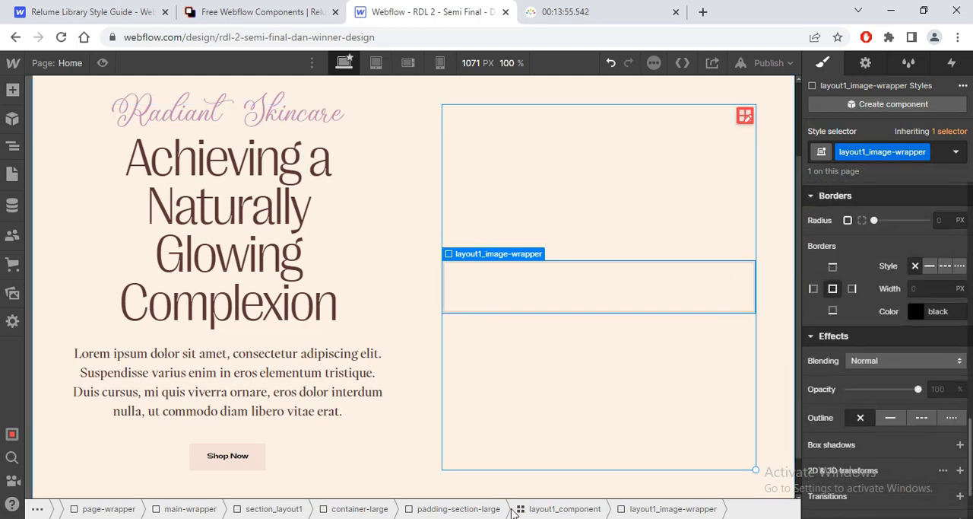
click(515, 517)
click(279, 431)
drag(279, 431, 696, 385)
key(Tab)
key(alt+Tab)
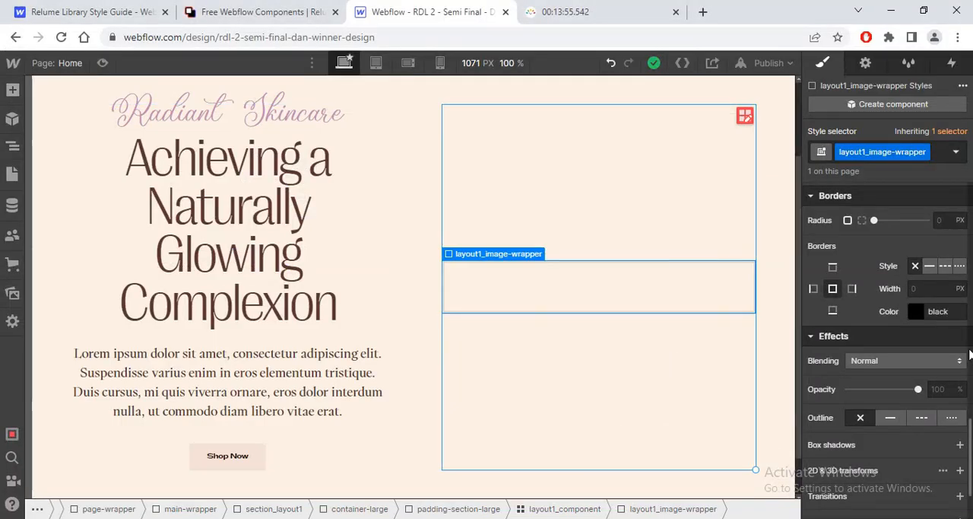
Step: Set layout1_image-wrapper's width to 40vw and its height to 80vh
scroll(886, 349, up, 4)
scroll(964, 274, up, 3)
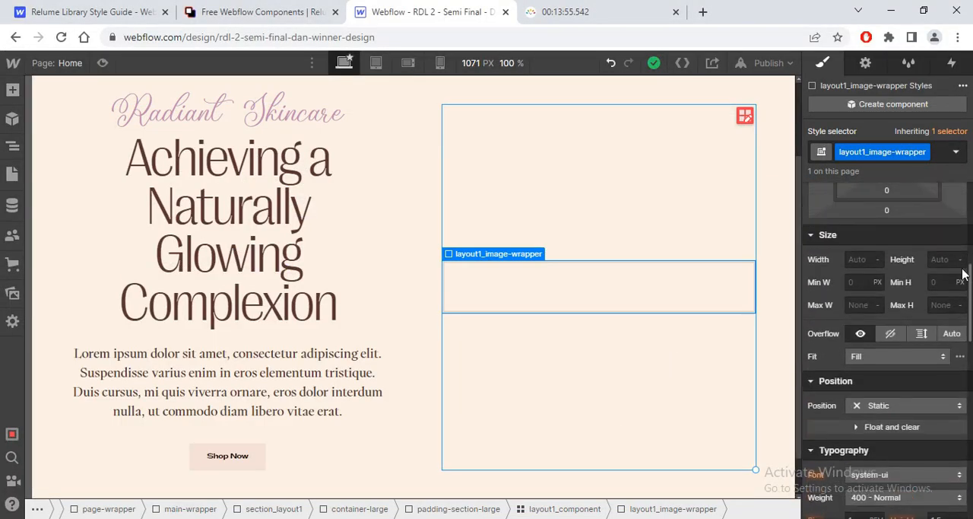
text(40vw)
key(Return)
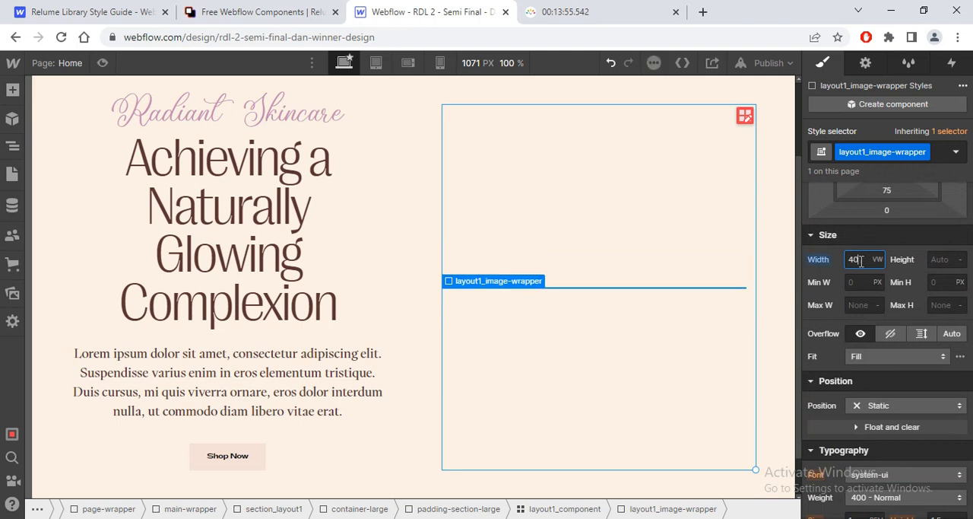
key(Tab)
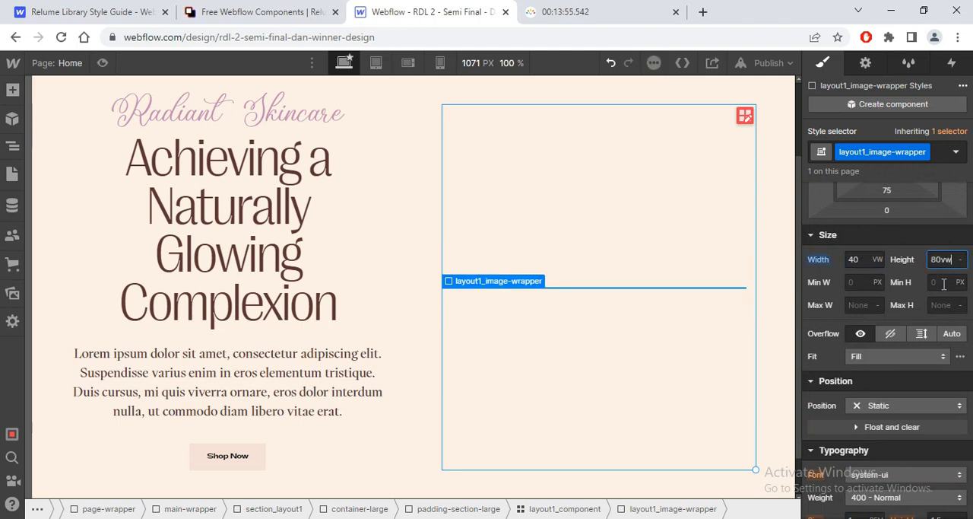
key(Return)
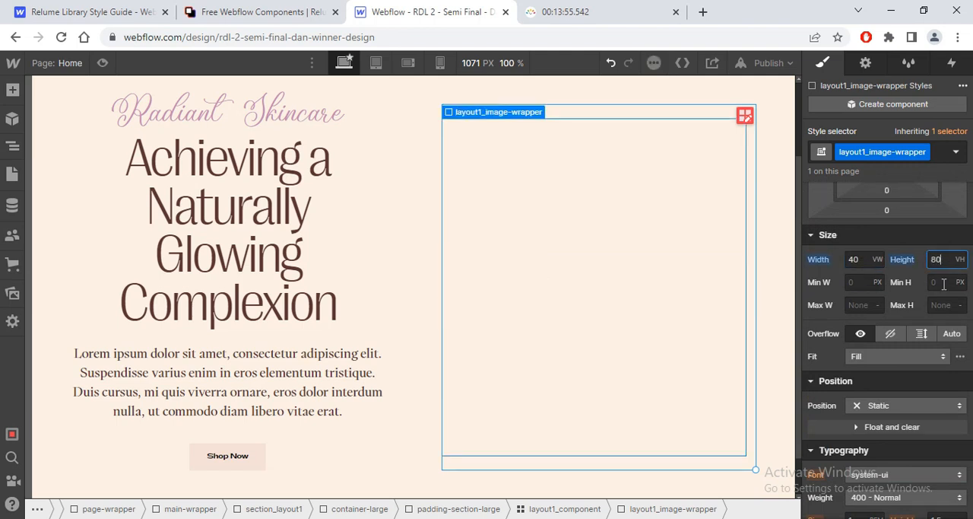
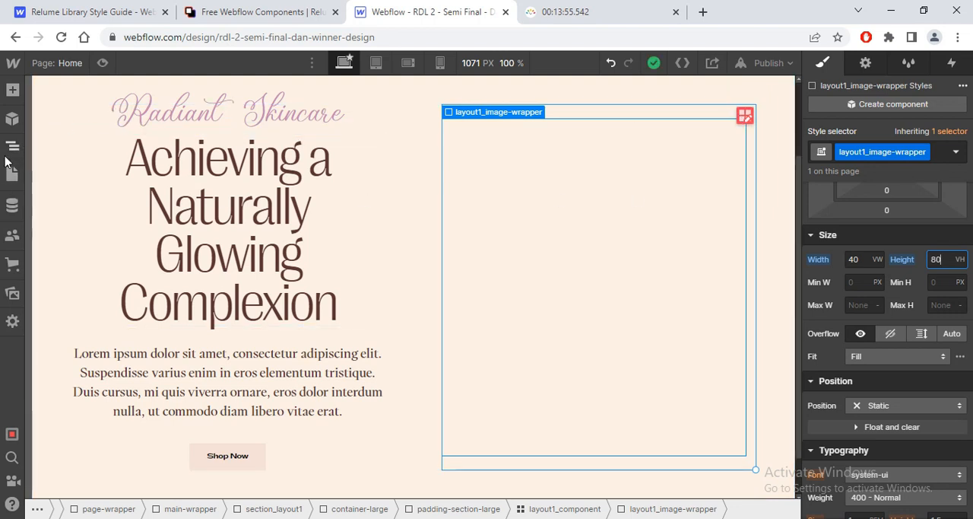
Step: Set the width of the hero's layout1_component grid to 105vw
click(9, 151)
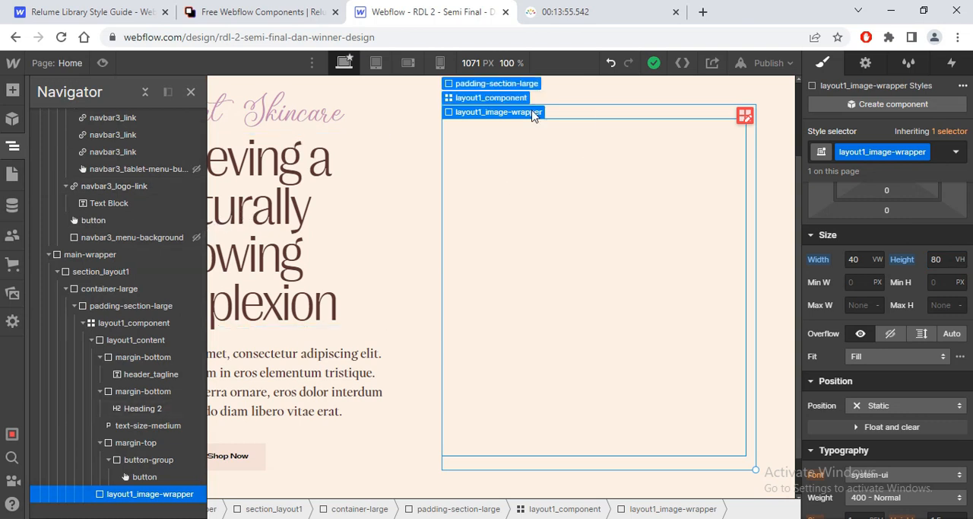
click(490, 97)
scroll(967, 242, up, 4)
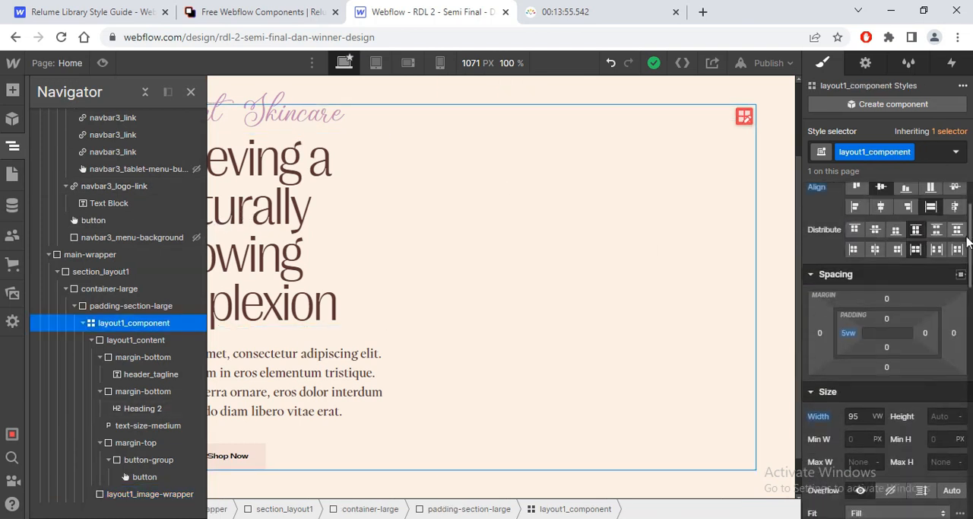
scroll(967, 242, down, 1)
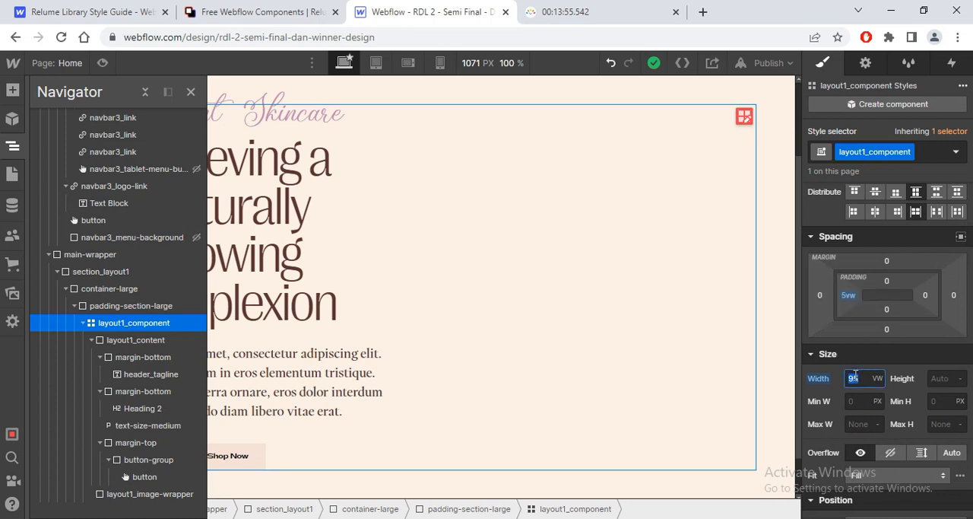
key(Return)
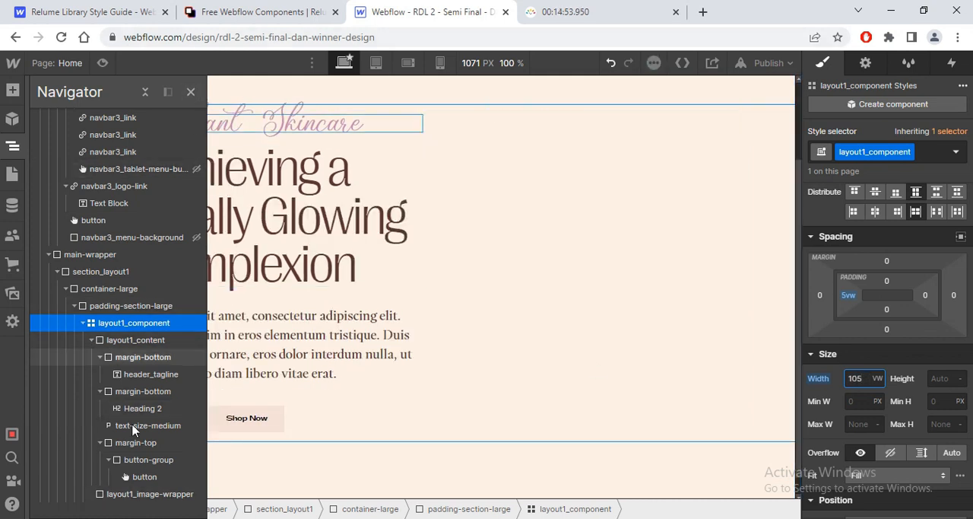
Step: Give layout1_image-wrapper a background image, using the hero background.png asset
click(138, 494)
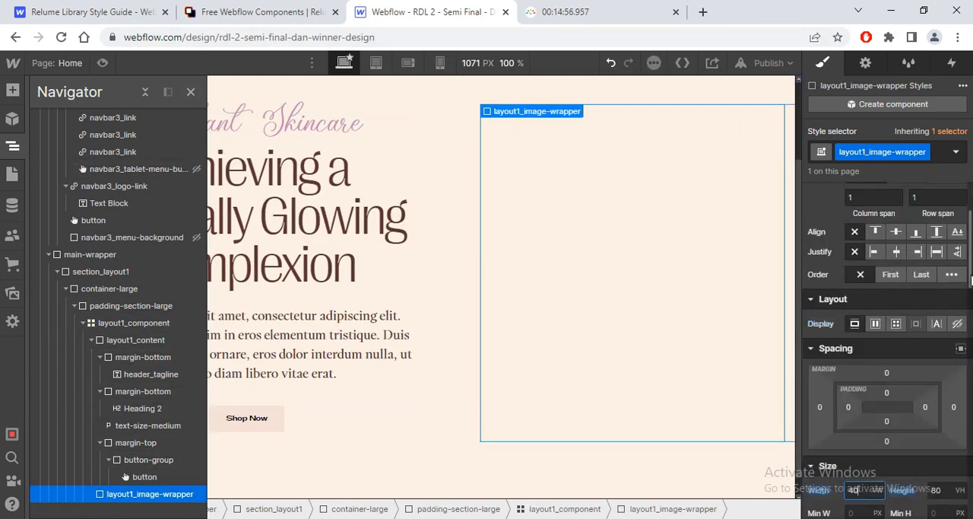
scroll(888, 304, down, 5)
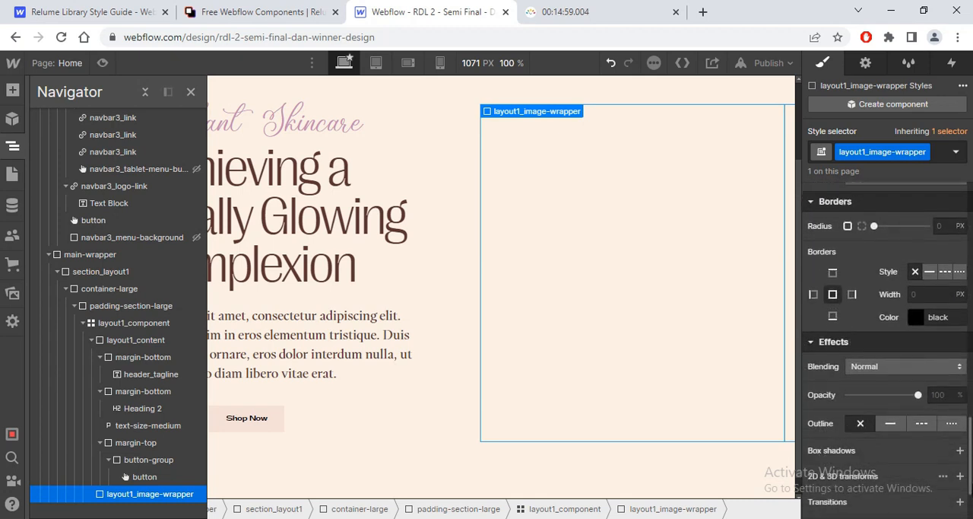
scroll(855, 380, up, 2)
scroll(855, 380, down, 1)
click(855, 415)
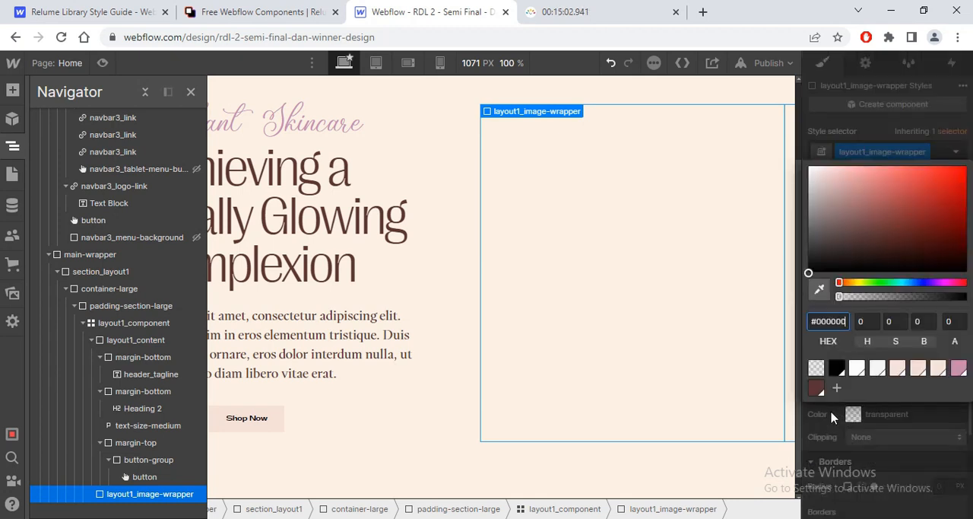
click(822, 435)
click(961, 388)
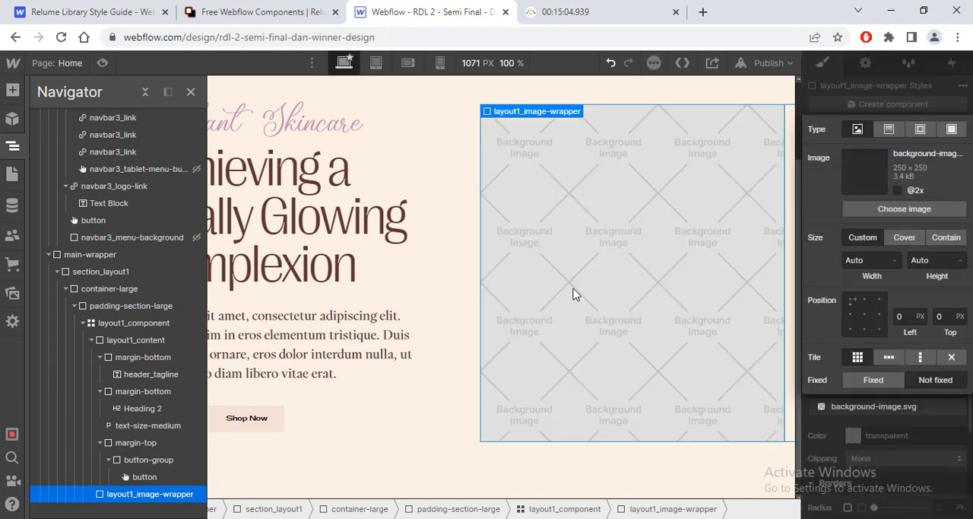
click(894, 210)
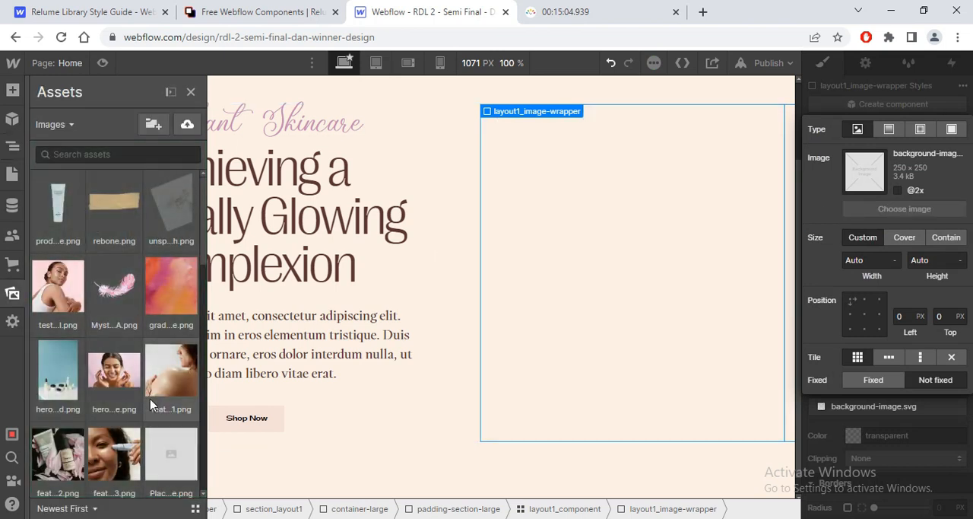
click(64, 380)
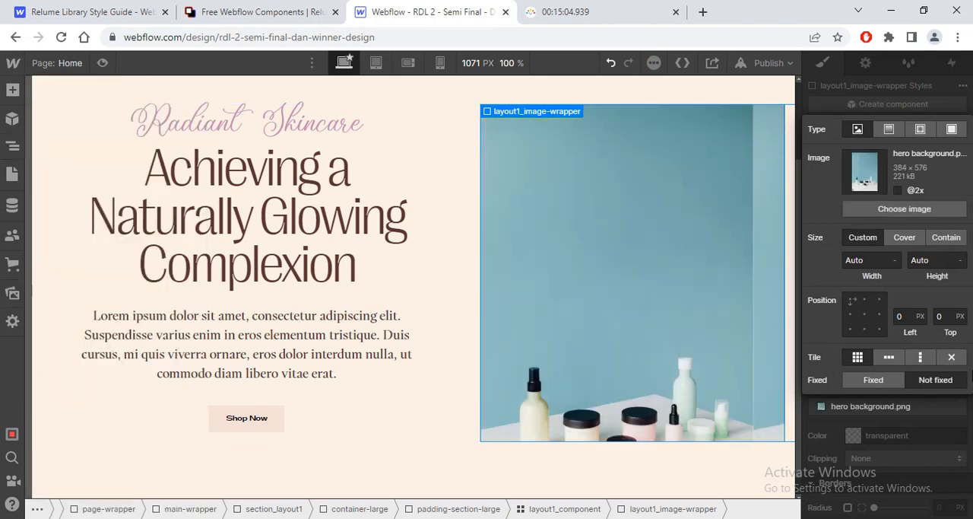
Step: Anchor the wrapper's background image at bottom centre (50%, 100%), turn off tiling and set its size to Cover
click(864, 329)
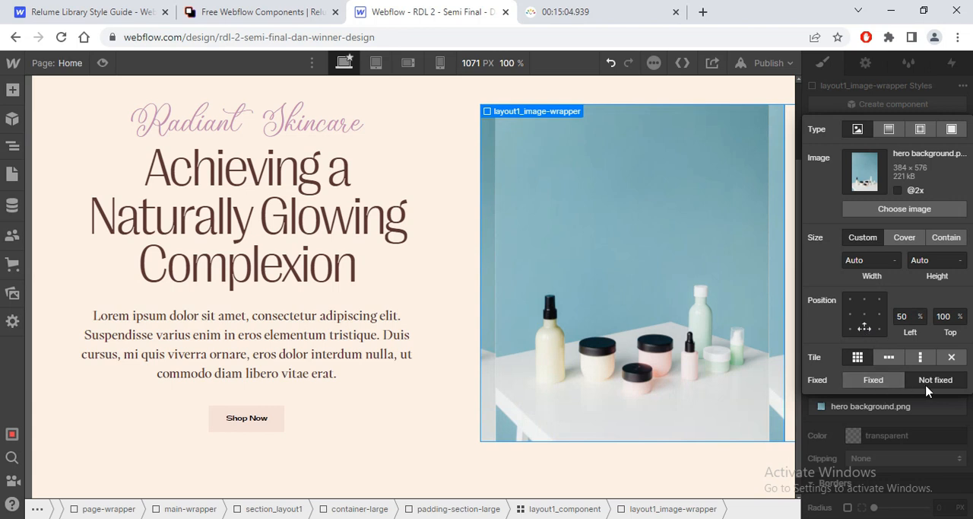
click(952, 356)
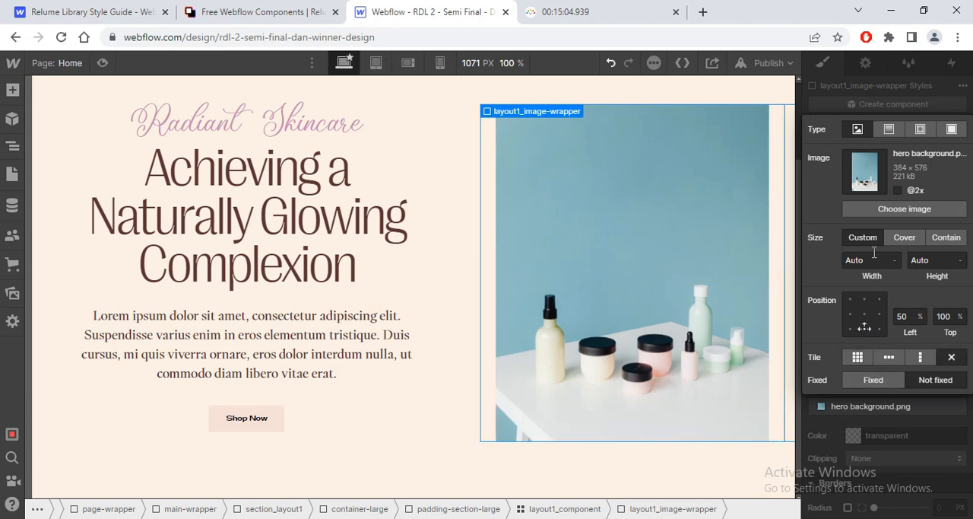
click(905, 237)
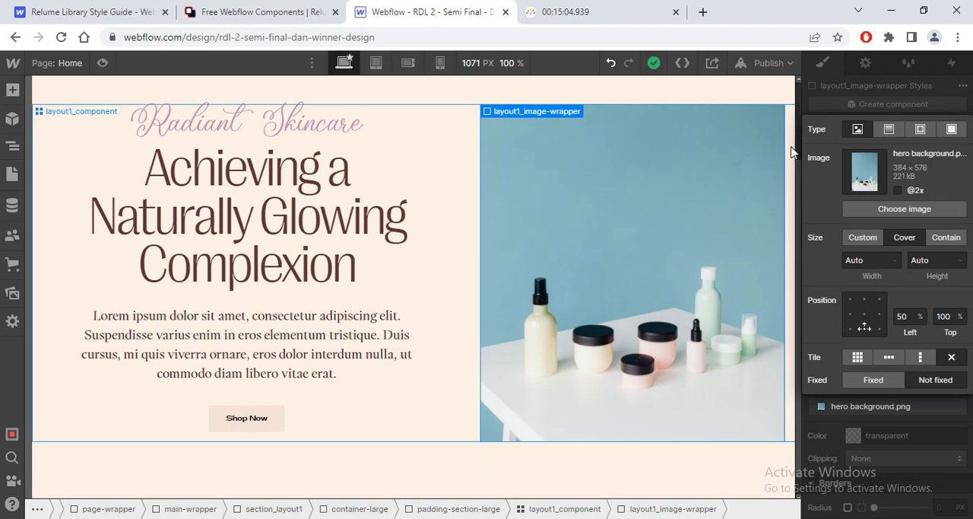
scroll(793, 160, up, 1)
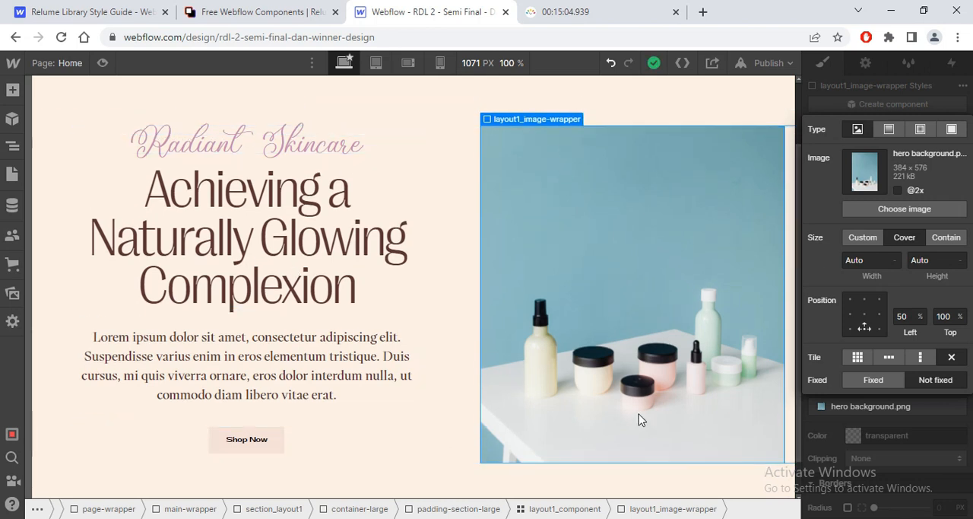
Step: Check the overlapping hero images in the Figma design and set layout1_image-wrapper's position to Relative
key(alt+Tab)
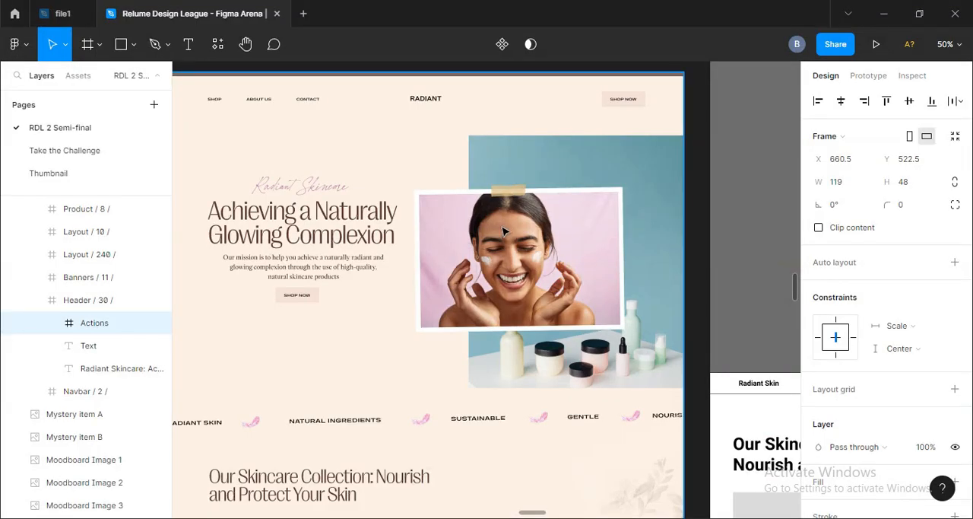
key(alt+Tab)
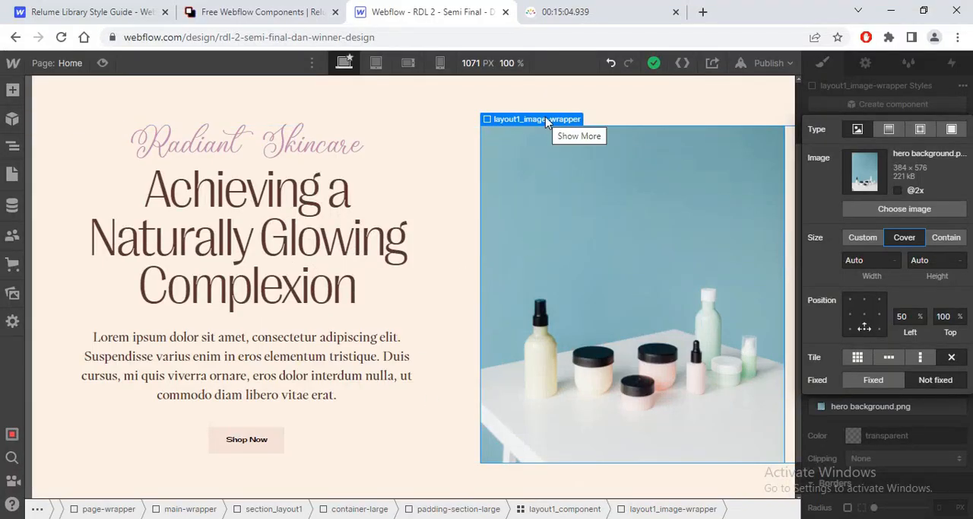
click(916, 467)
scroll(935, 358, up, 4)
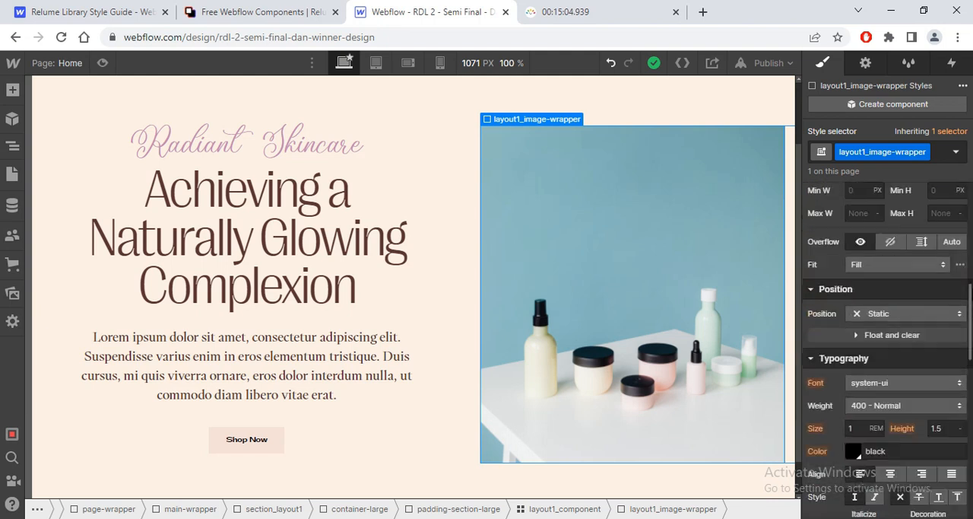
click(936, 351)
click(909, 366)
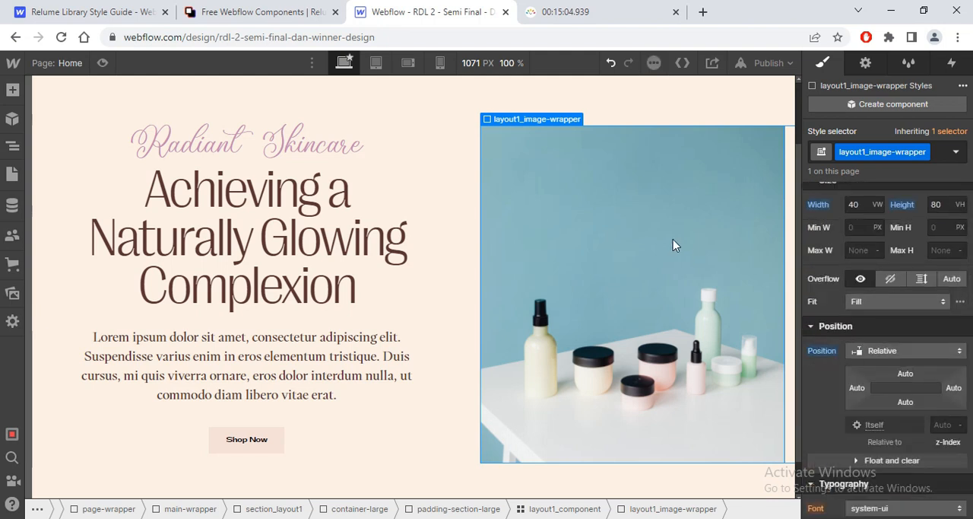
Step: Try a right offset of 0 on layout1_image-wrapper and reset it
click(956, 396)
click(935, 411)
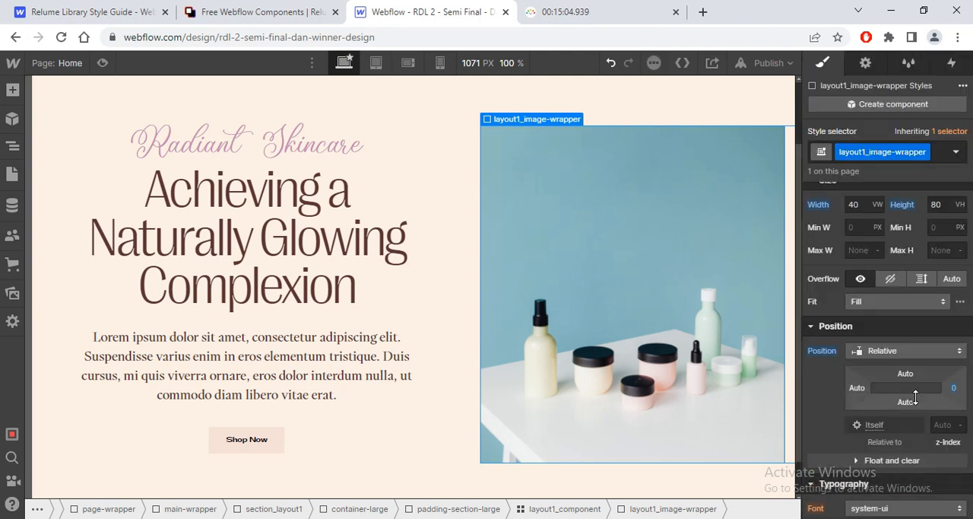
click(953, 387)
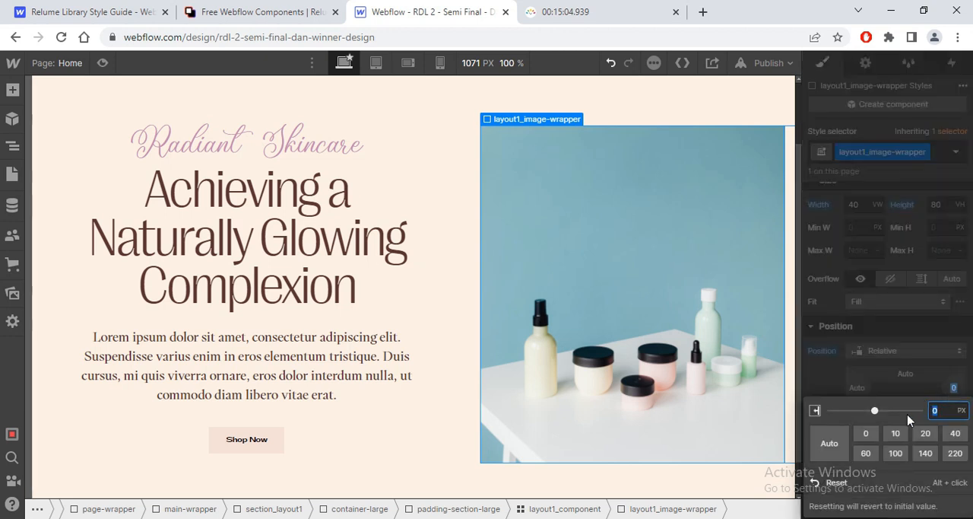
click(886, 482)
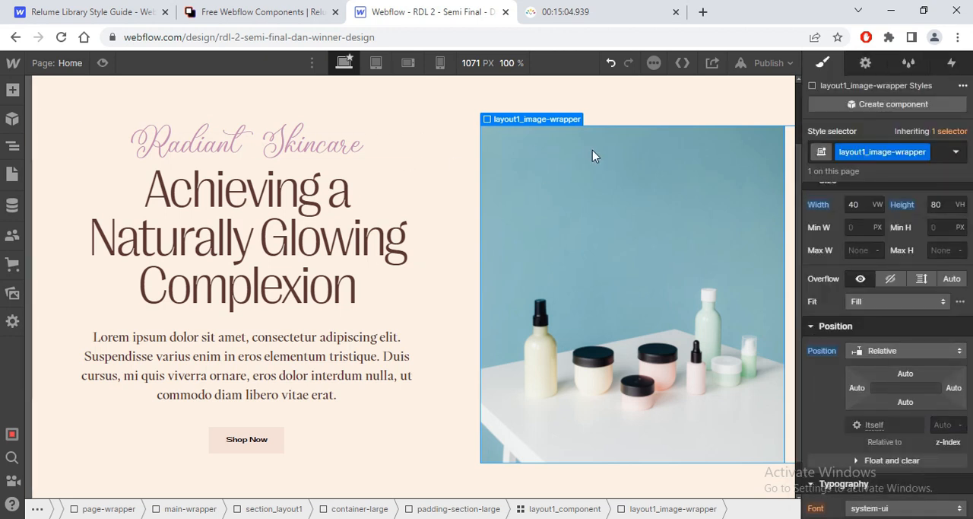
Step: Insert a Div Block inside layout1_image-wrapper
click(13, 145)
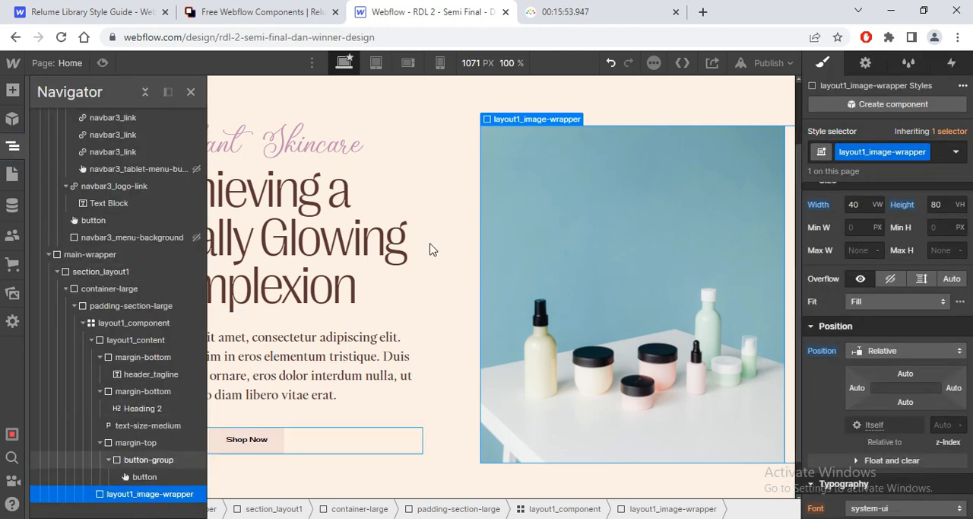
key(ctrl+e)
text(image)
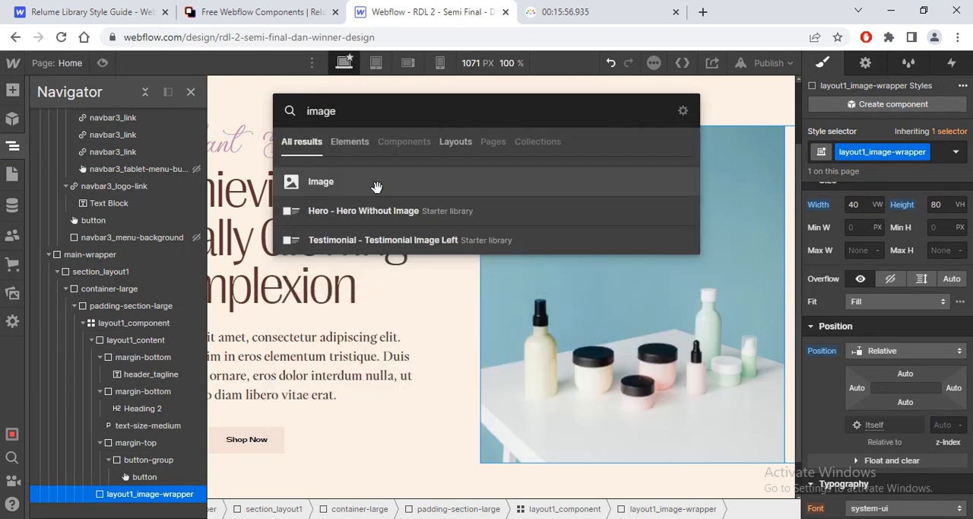
key(BackSpace)
key(BackSpace)
key(BackSpace)
key(BackSpace)
key(BackSpace)
text(div)
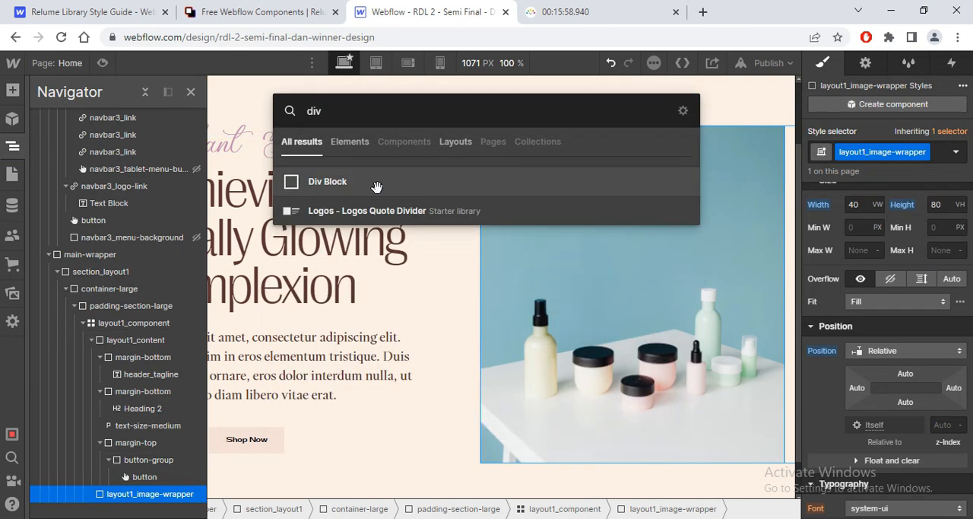
click(377, 187)
Step: Give the new Div Block the class header_sec-image-wrapper
key(ctrl+Return)
text(h)
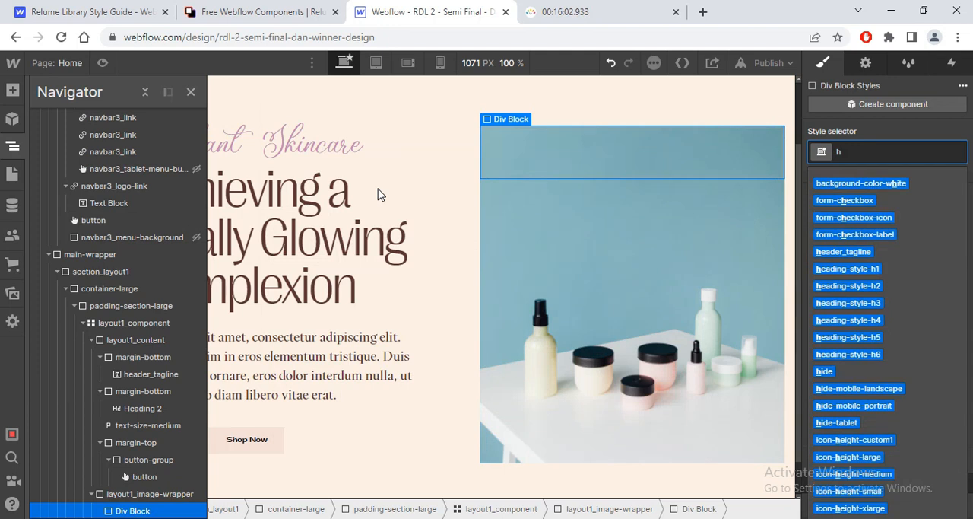
text(eader_)
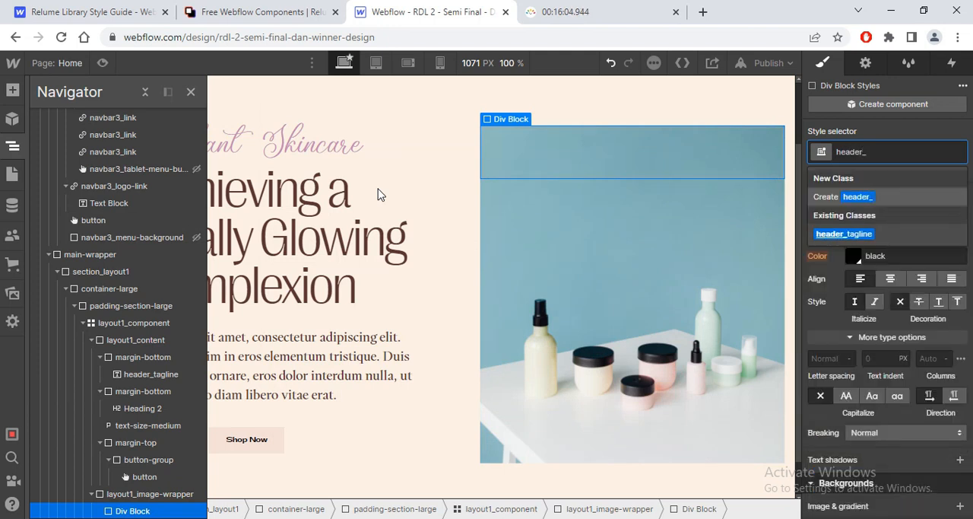
text(sec)
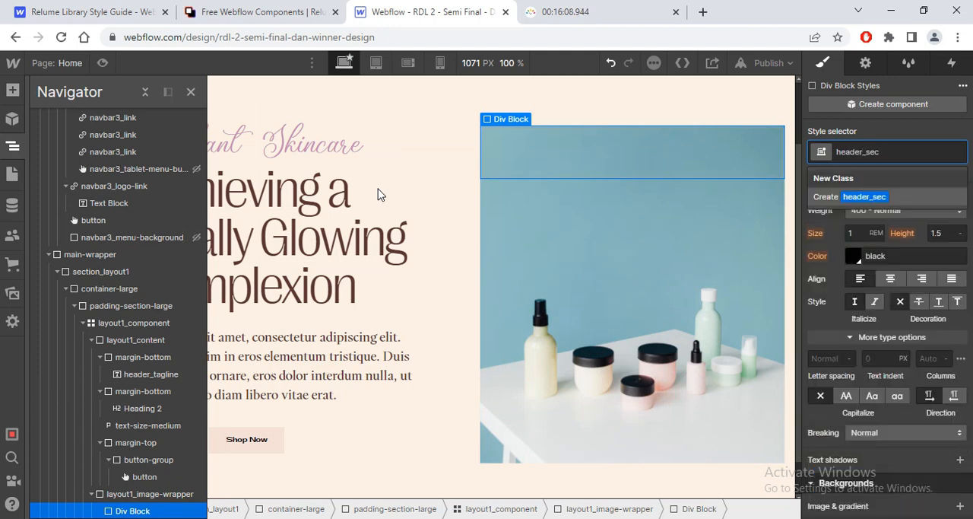
text(-image)
key(Return)
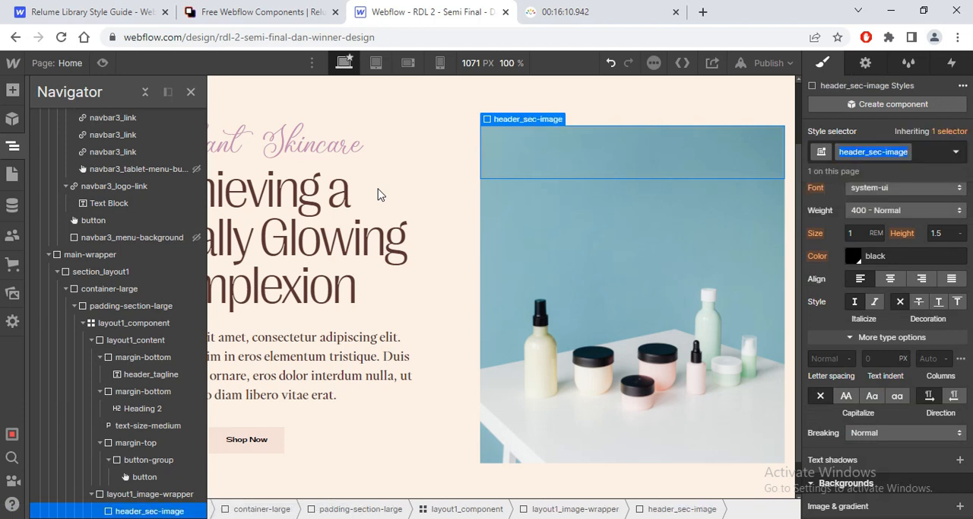
text(-wrapper)
key(Return)
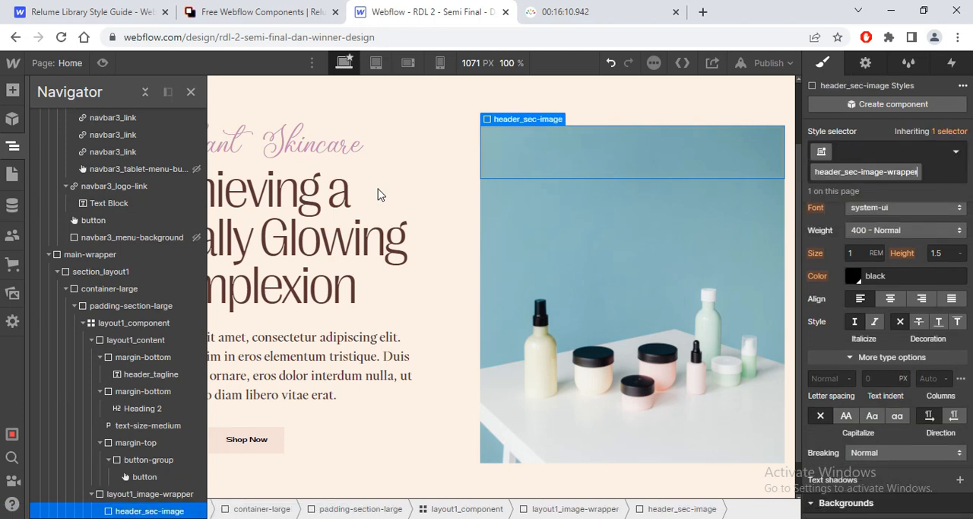
Step: Insert an Image element inside header_sec-image-wrapper and assign it the hero image.png asset
key(ctrl+e)
text(i)
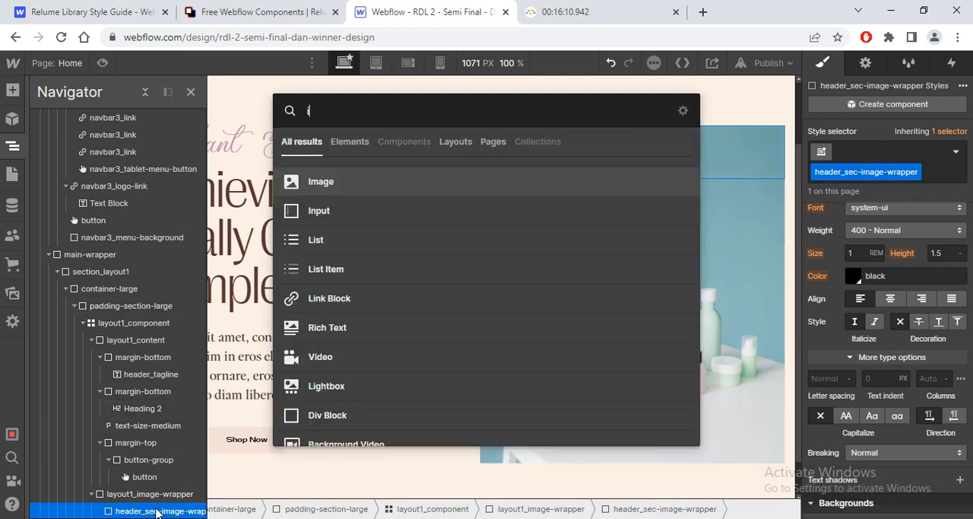
key(Return)
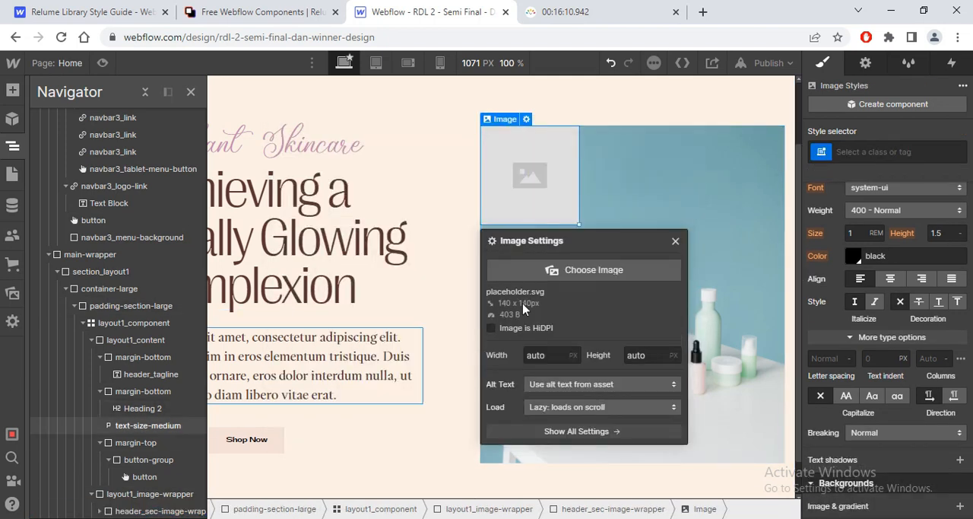
click(590, 269)
click(105, 378)
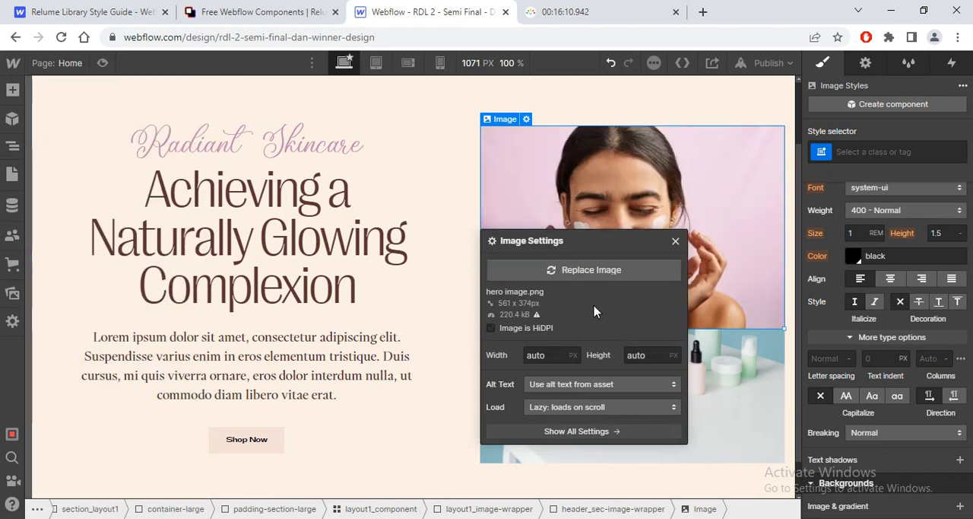
click(676, 166)
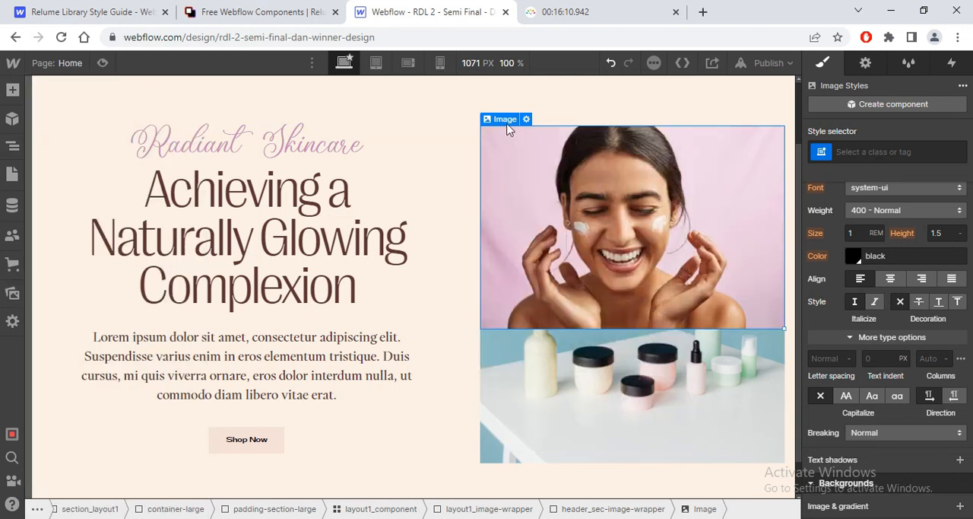
Step: Make header_sec-image-wrapper absolutely positioned and anchor it to the full left side of its parent
mouse_move(506, 123)
click(532, 102)
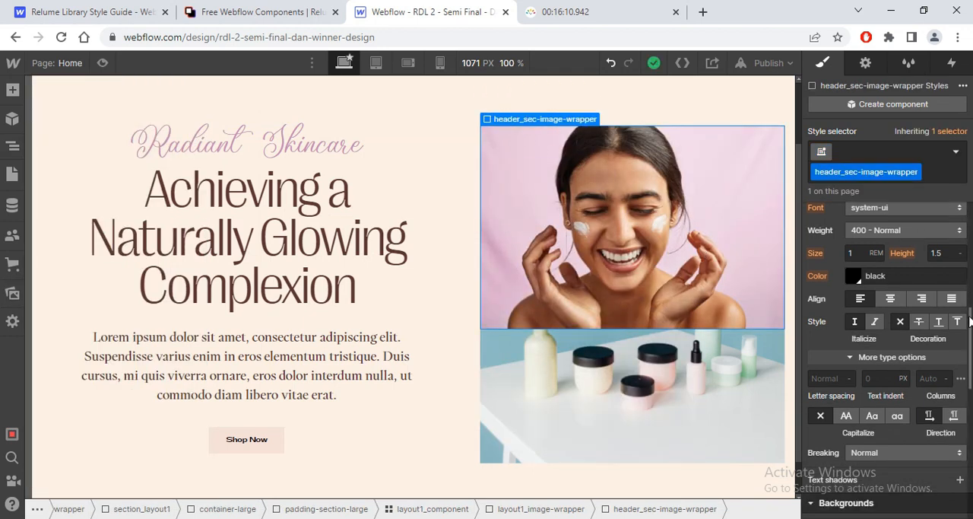
scroll(886, 357, down, 5)
scroll(885, 343, up, 5)
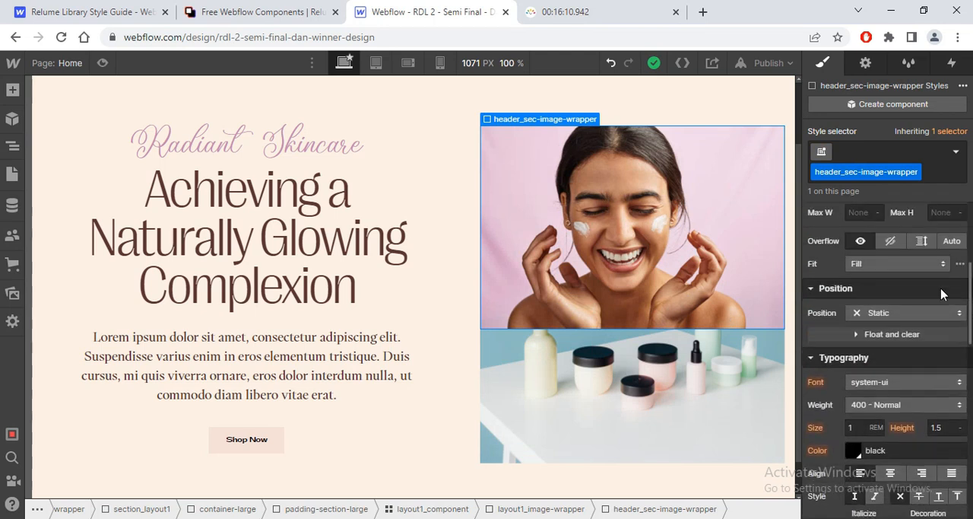
click(883, 312)
click(882, 347)
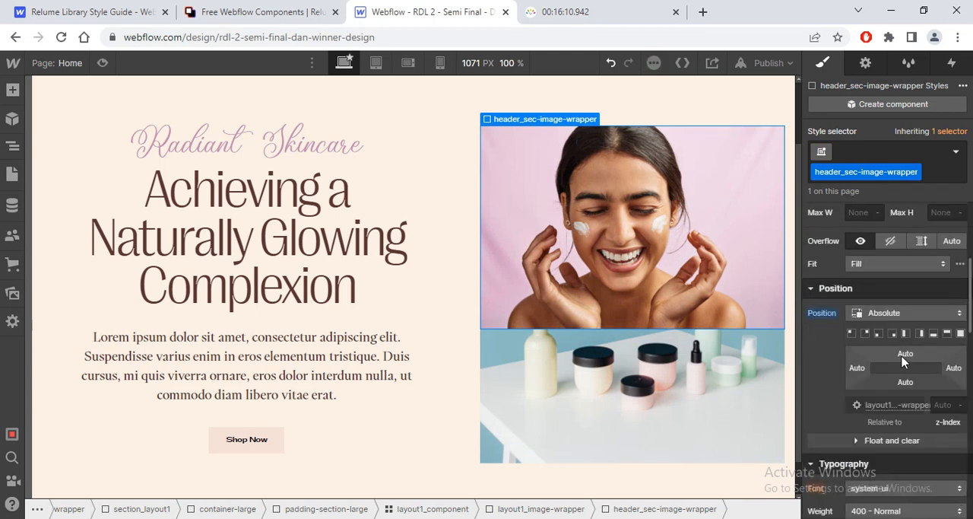
click(905, 336)
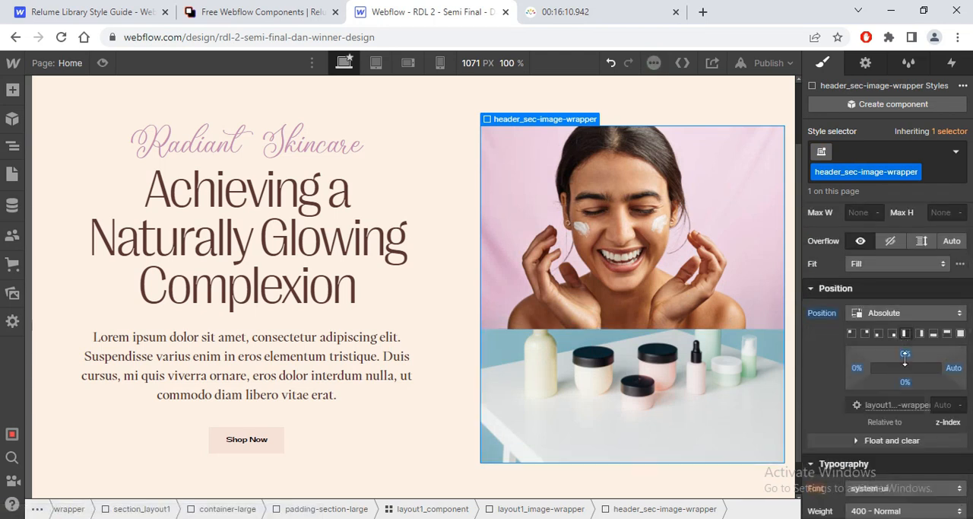
Step: Set the offsets of header_sec-image-wrapper to 15% from the top, -20% from the left and 20% from the right
drag(905, 353, 942, 369)
drag(859, 371, 845, 372)
drag(953, 369, 888, 373)
click(956, 372)
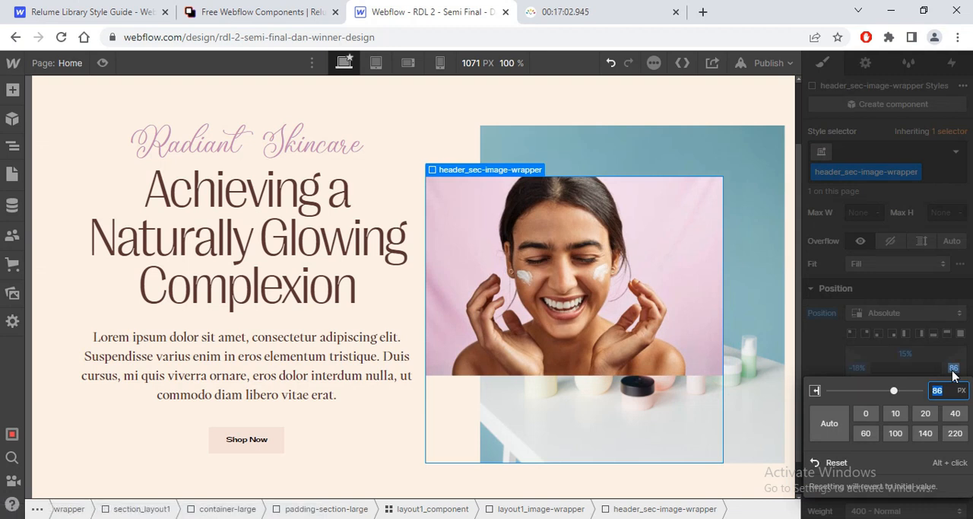
text(20)
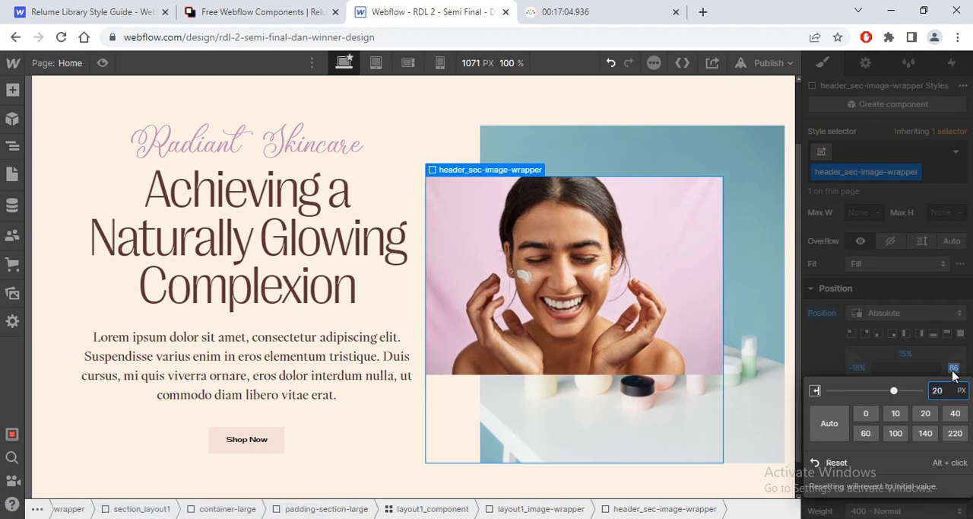
text(%)
key(Return)
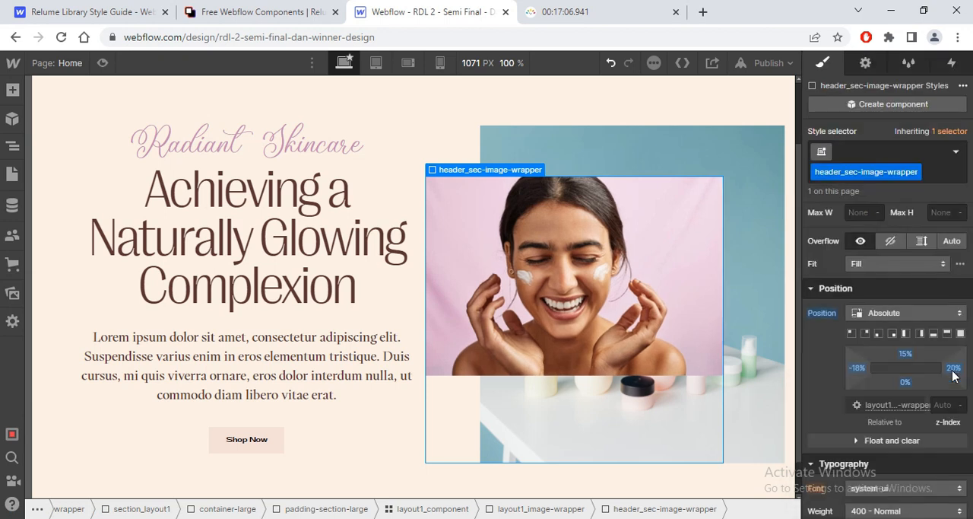
click(856, 368)
key(Return)
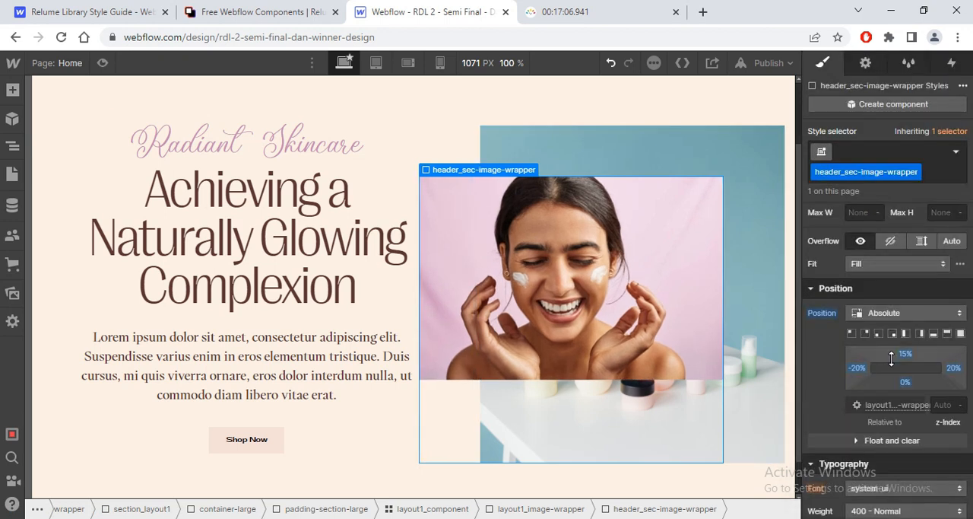
Step: Give the portrait image inside header_sec-image-wrapper the class header_sec-image
click(571, 316)
click(887, 151)
text(header-)
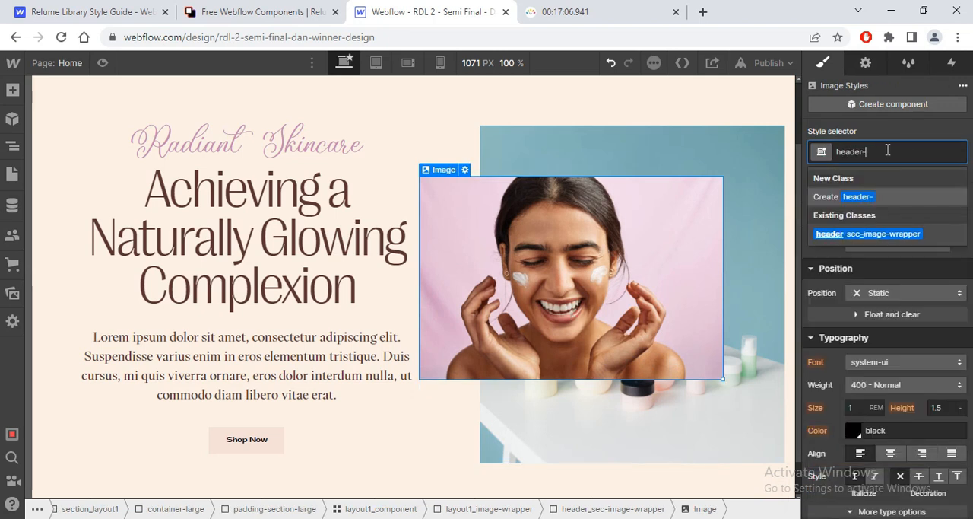
key(BackSpace)
text(_se-image)
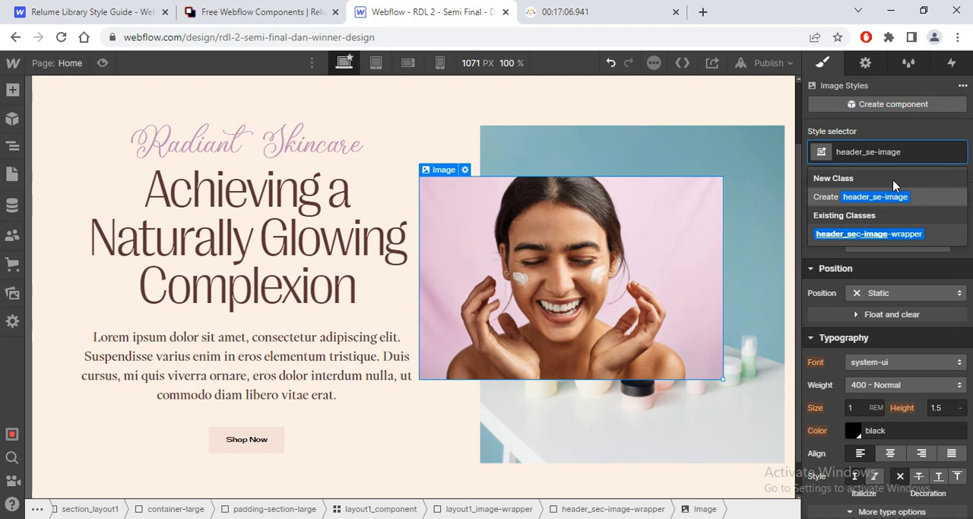
key(Left)
key(Left)
key(Left)
key(Left)
key(Left)
key(Left)
text(c)
key(Return)
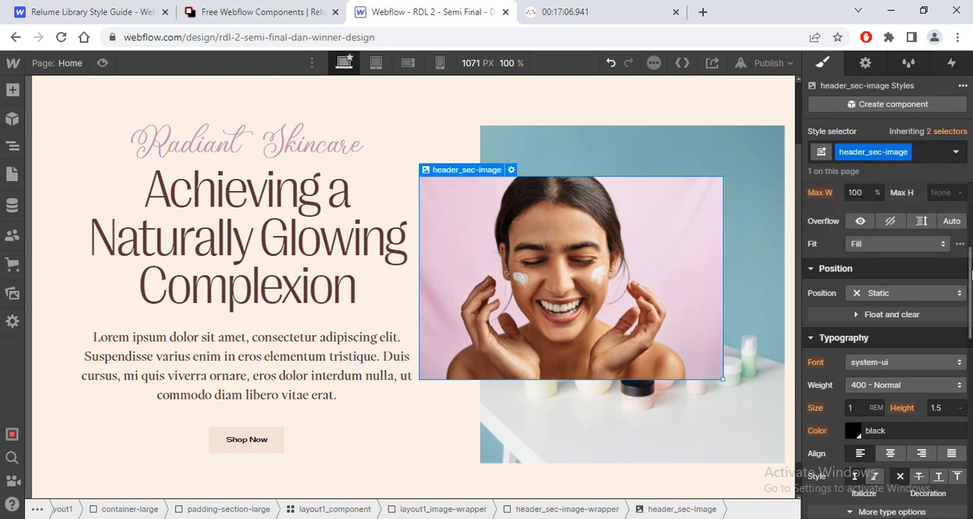
Step: Check the portrait in the Figma design and rotate header_sec-image by -0.85 degrees about the Z axis in Webflow
scroll(917, 457, down, 10)
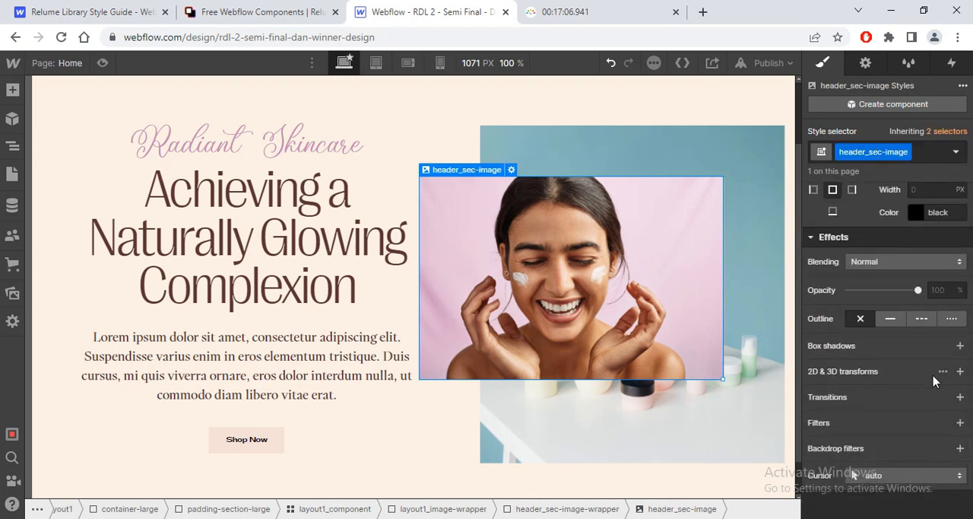
click(960, 372)
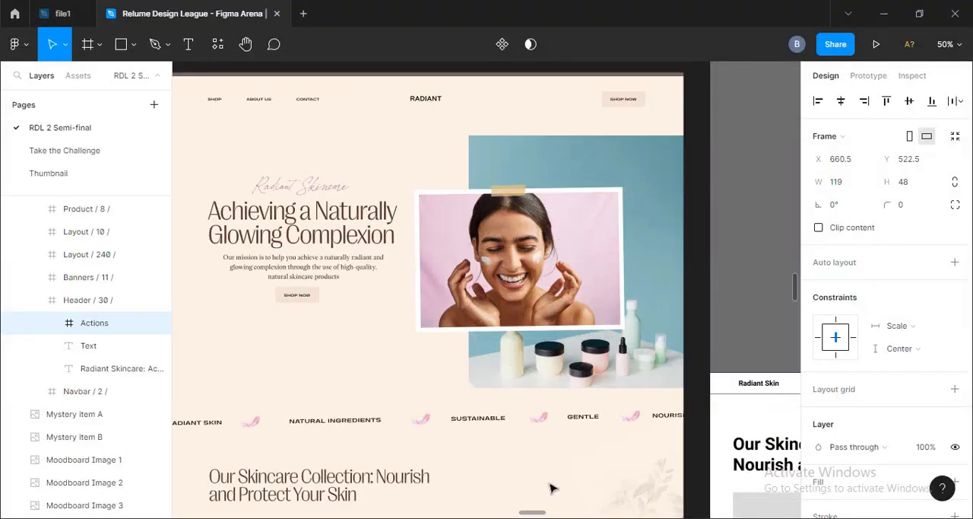
click(513, 263)
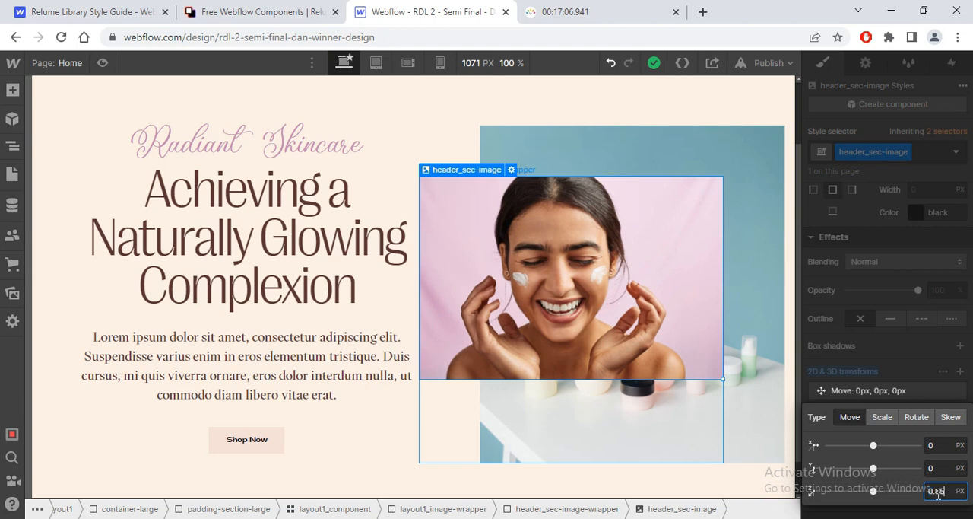
key(Return)
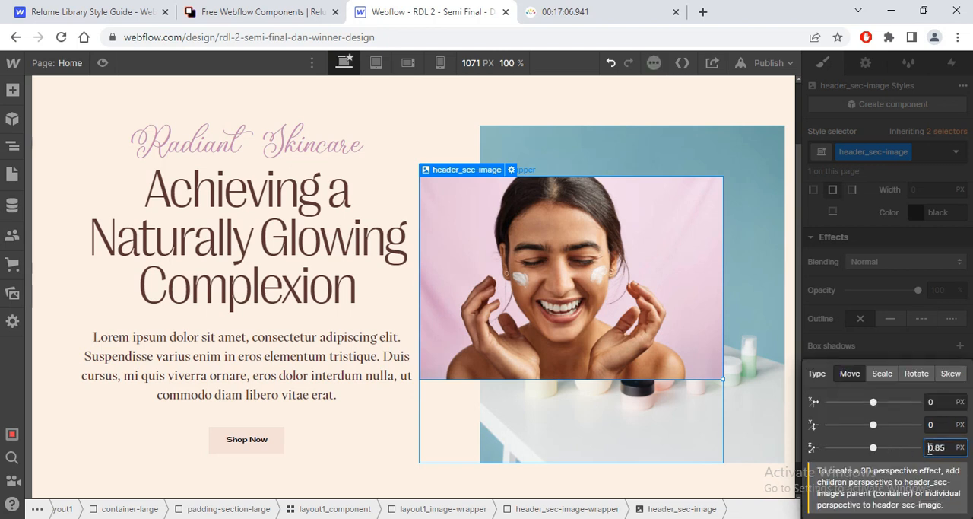
click(916, 373)
click(943, 490)
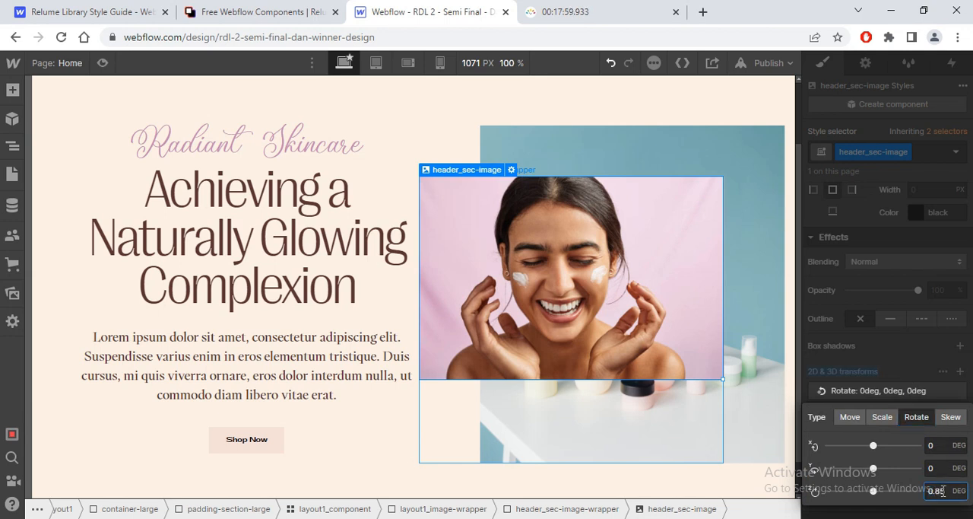
key(Return)
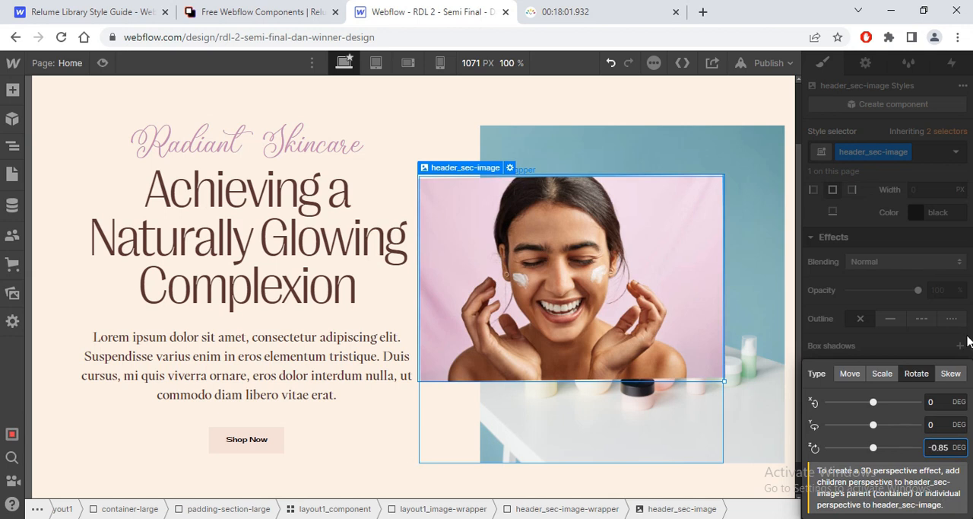
click(937, 342)
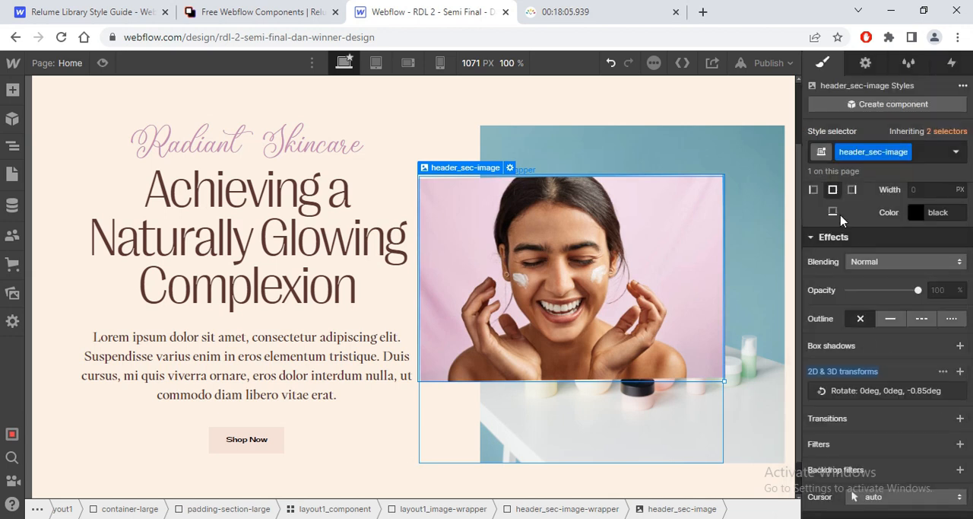
Step: Give header_sec-image a solid white border 0.5 rem wide on all sides
scroll(840, 220, up, 2)
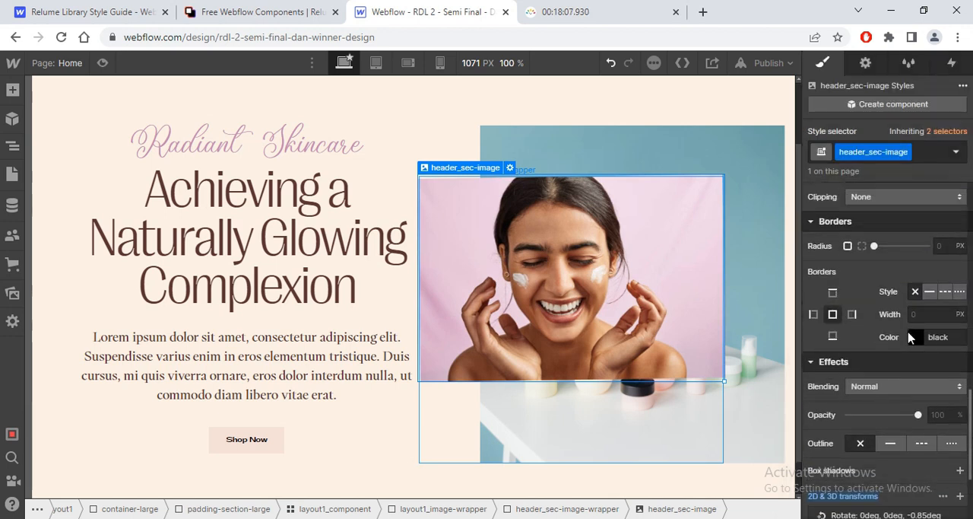
click(916, 338)
click(858, 291)
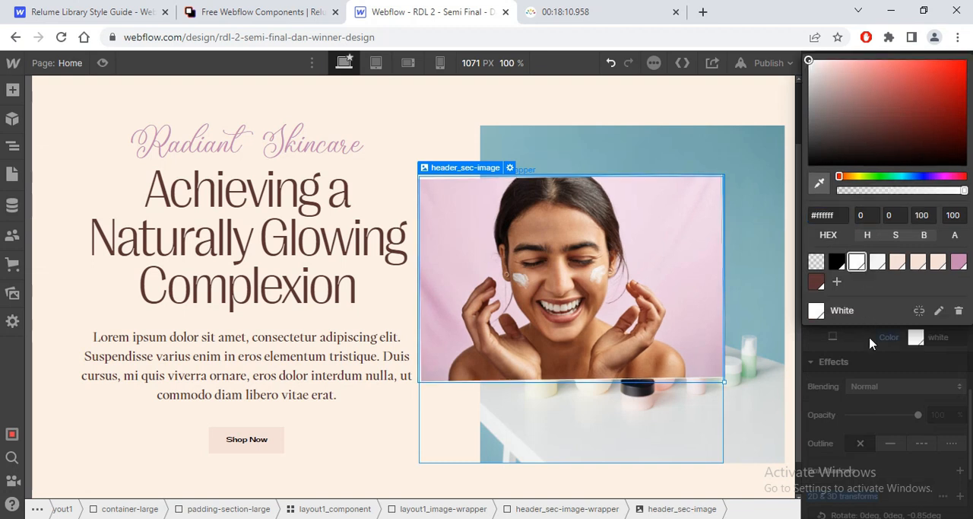
click(871, 341)
click(917, 314)
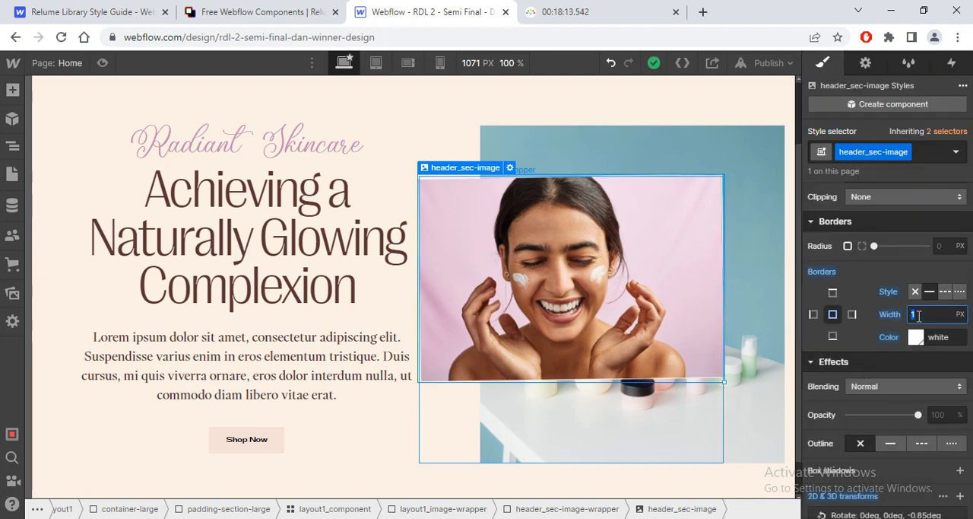
text(0.3rem)
key(Return)
Step: Set the width of header_sec-image's bottom border to 0.75 rem
click(832, 337)
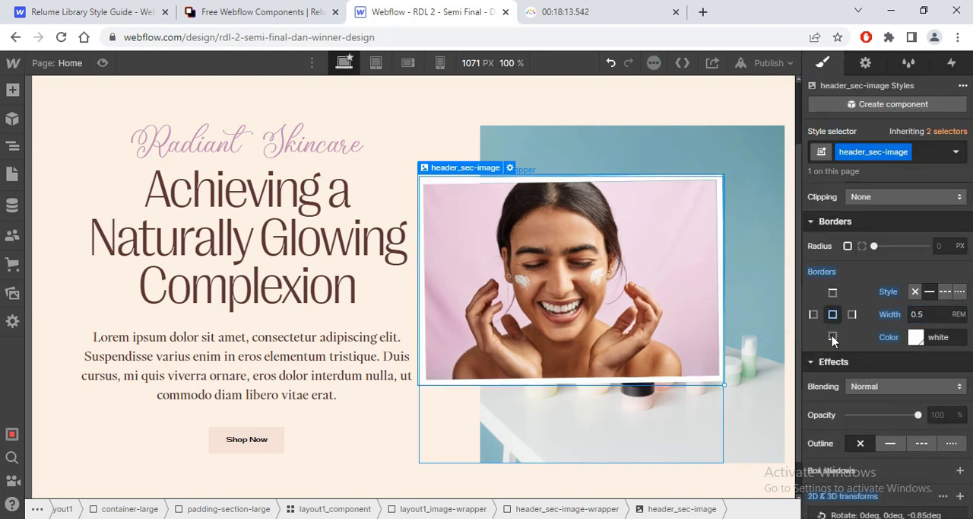
click(914, 315)
text(0.75)
key(Return)
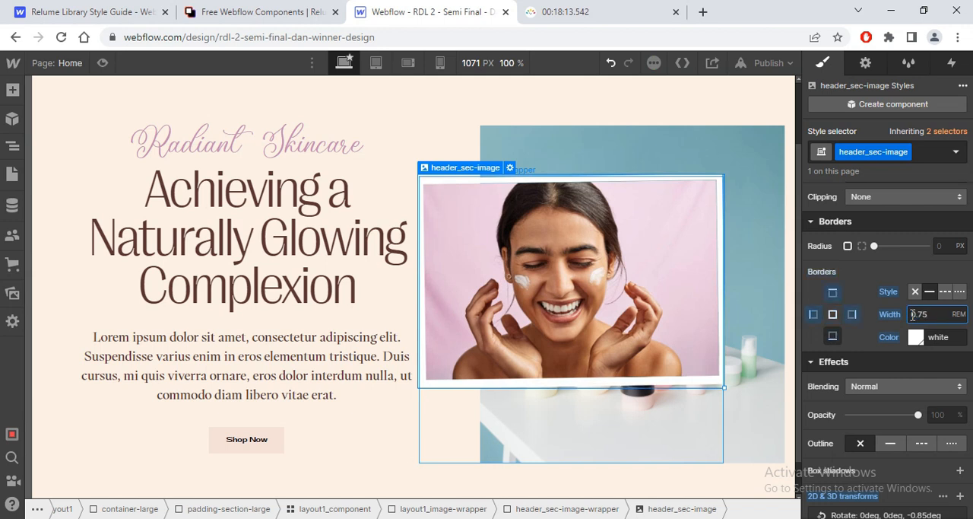
Step: Insert a second Image element inside header_sec-image-wrapper
mouse_move(477, 179)
click(468, 156)
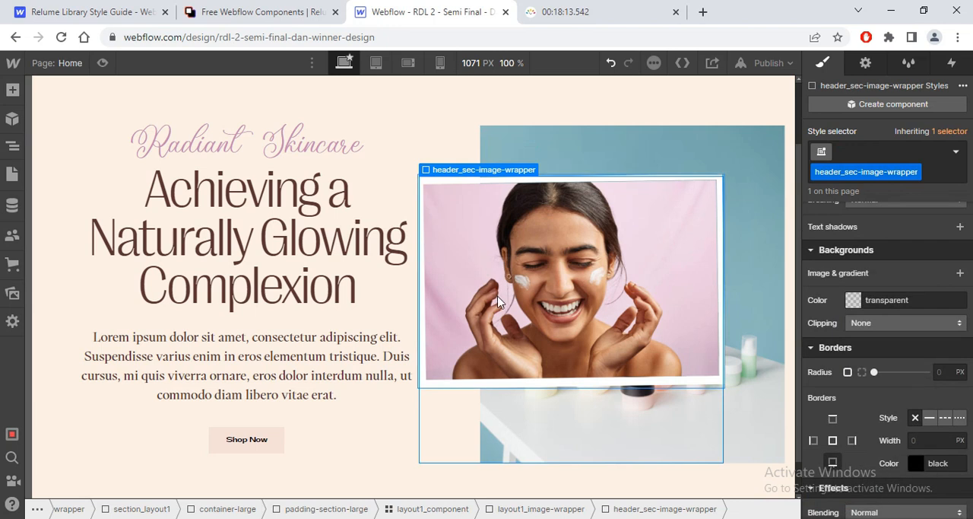
key(ctrl+e)
text(image)
key(Return)
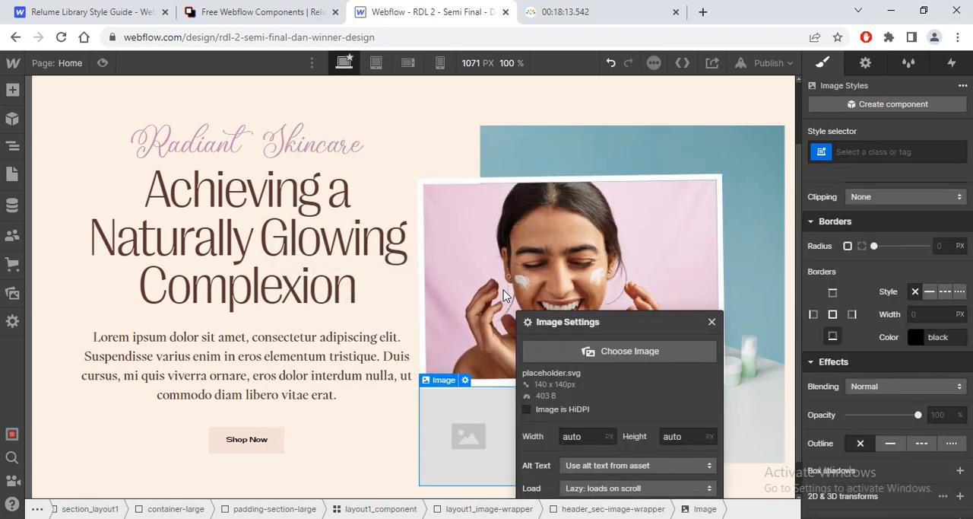
Step: Give the new placeholder image the class header_sec-ribon
key(ctrl+Return)
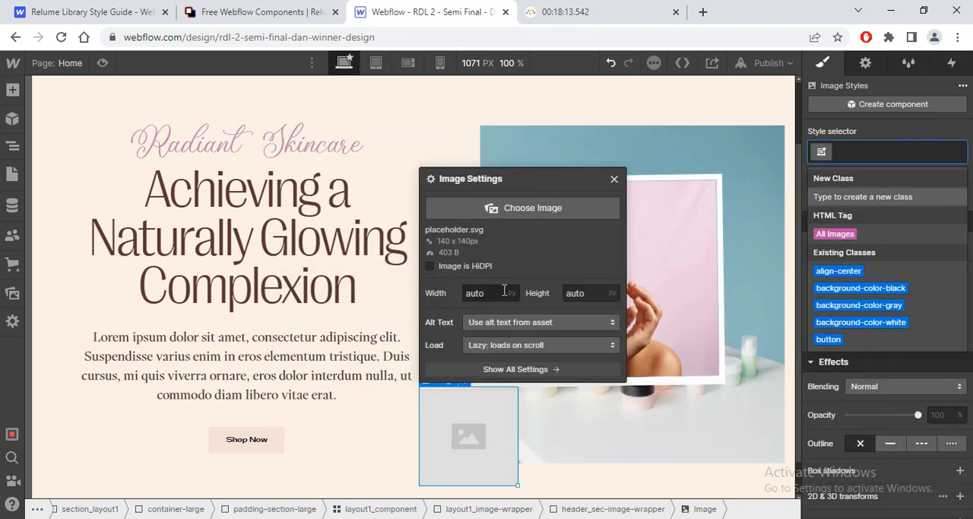
text(header_s)
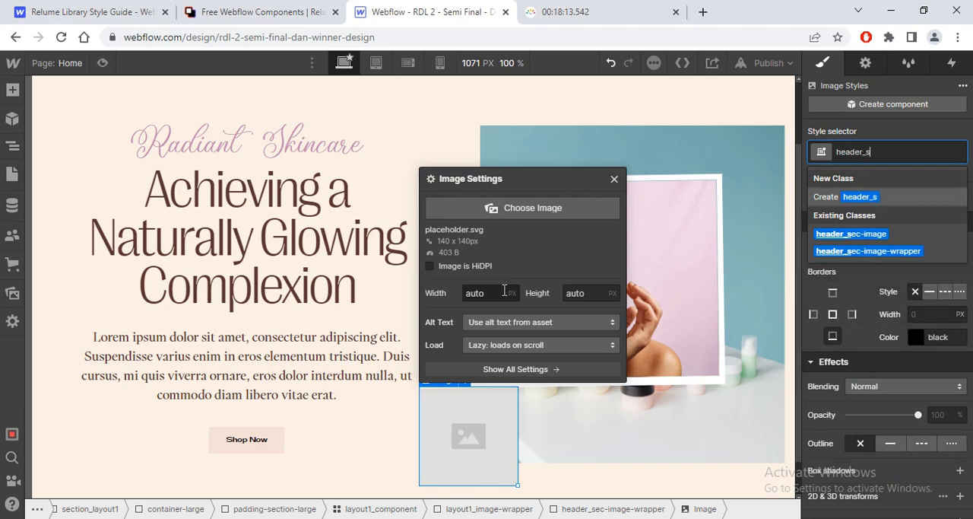
text(ec-rib)
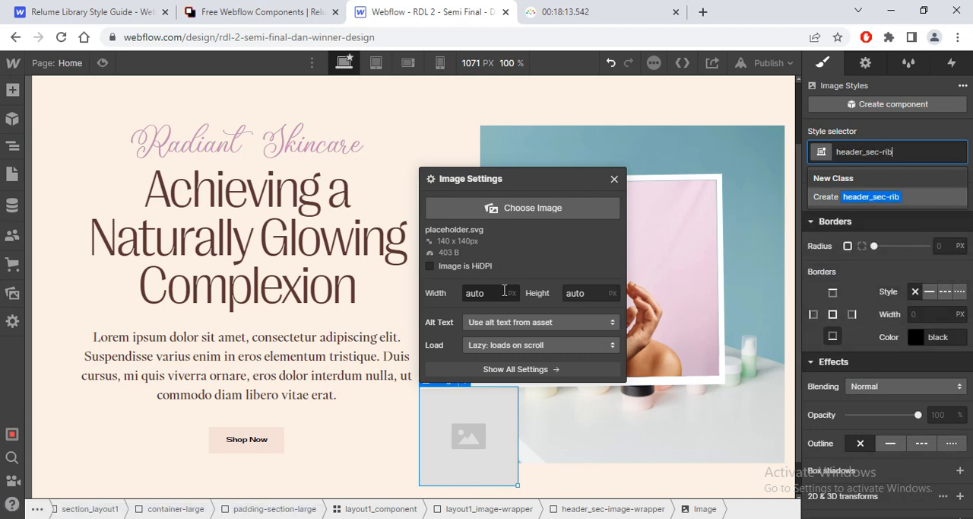
text(on)
key(Return)
Step: Assign the rebone.png asset to the header_sec-ribon image and close its image settings
click(508, 208)
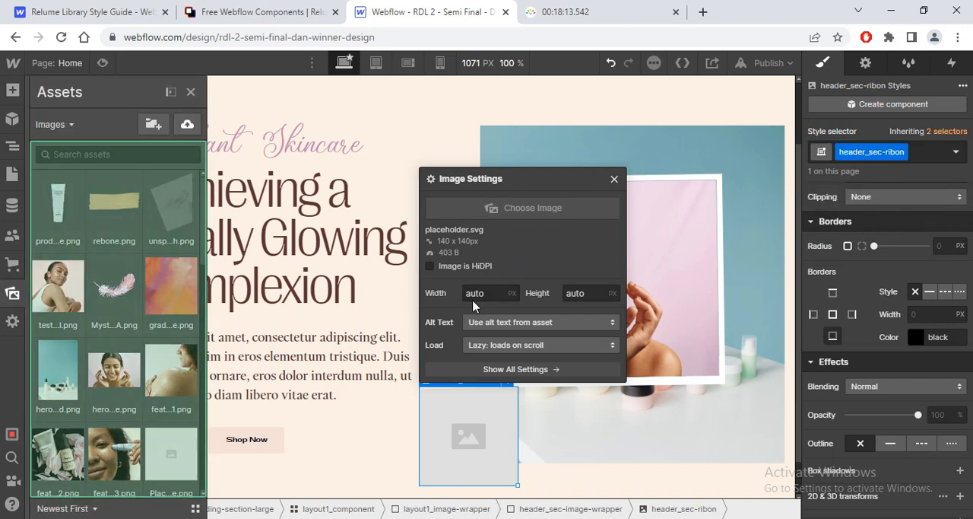
click(123, 210)
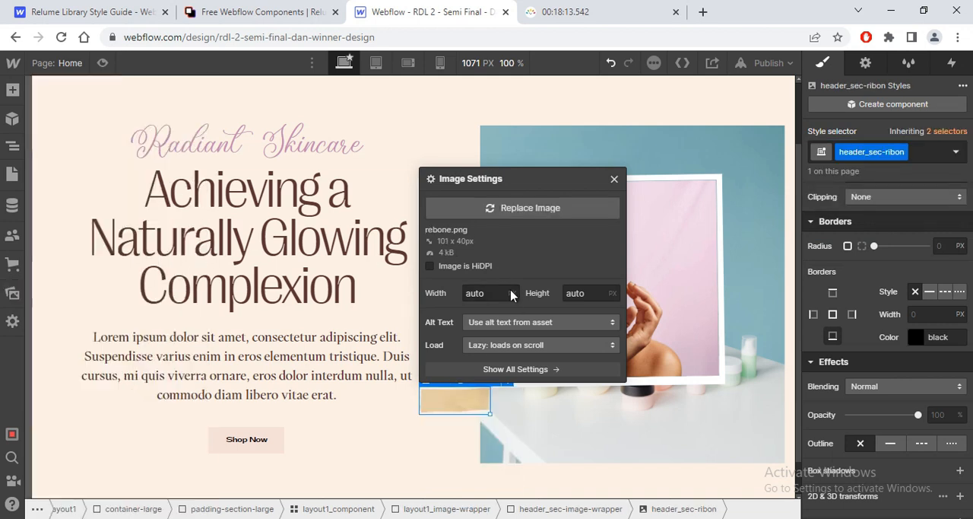
click(615, 180)
Step: Position header_sec-ribon absolutely along the wrapper's top edge, with offsets of -4% from the top and 35% from the left
drag(972, 408, 972, 281)
click(901, 228)
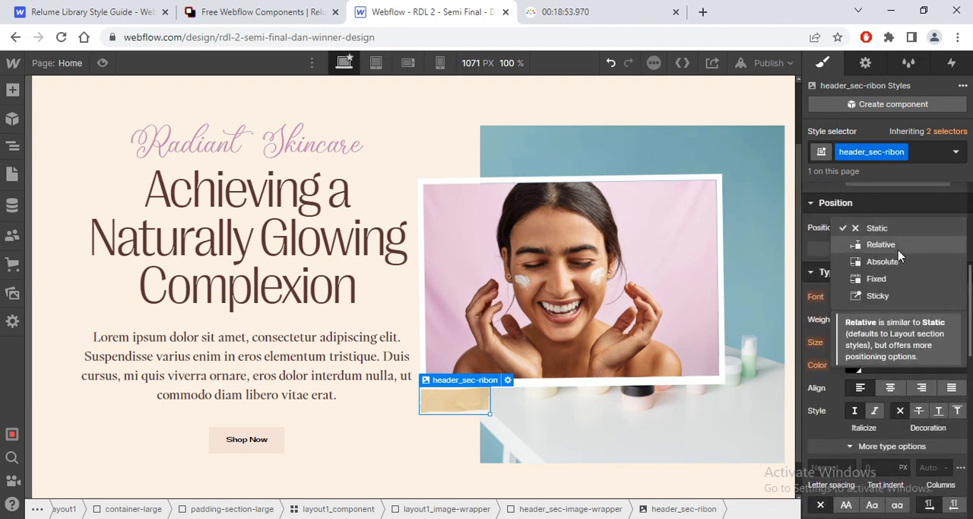
click(882, 260)
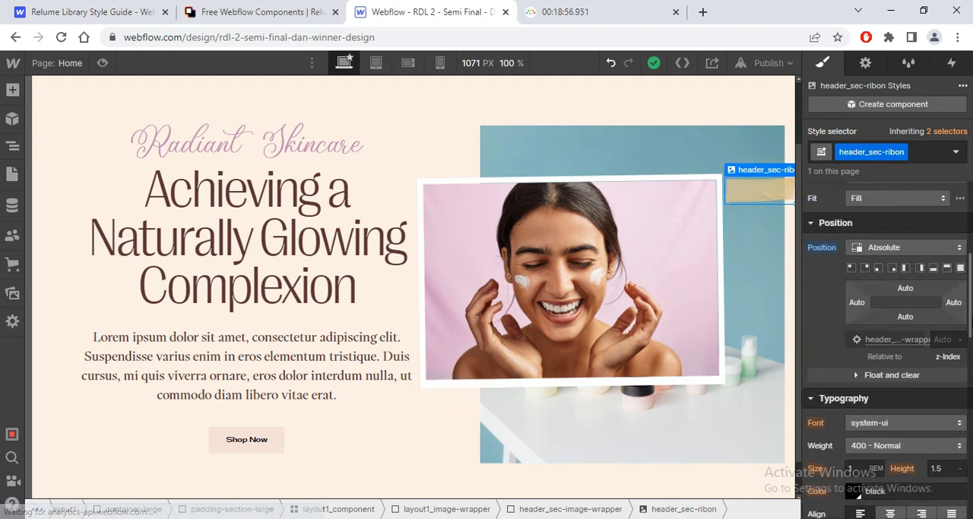
click(946, 272)
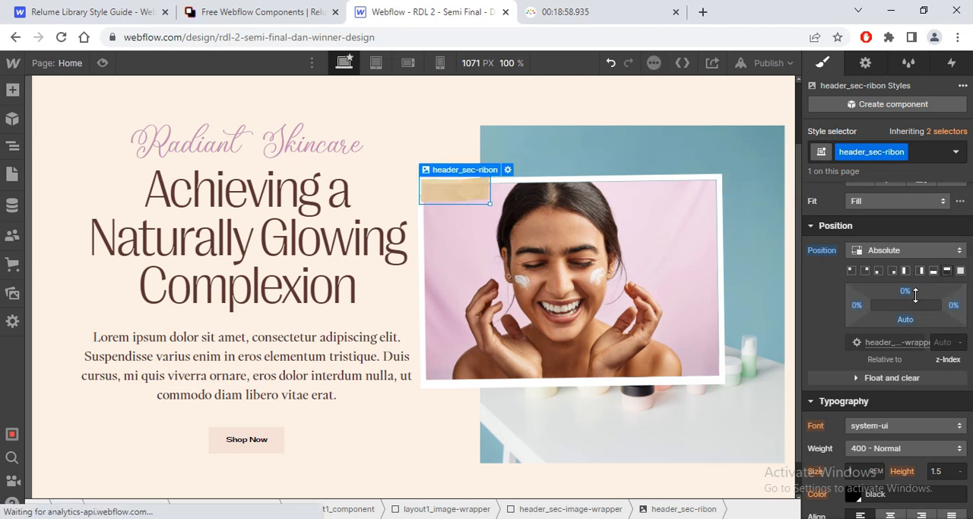
drag(858, 305, 905, 285)
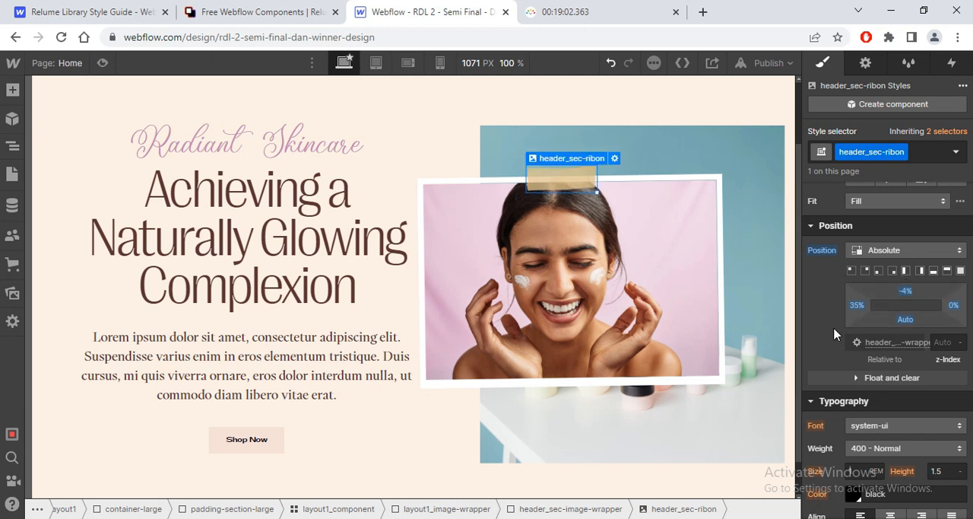
Step: Select layout1_component in the hero and reset its left padding
click(773, 322)
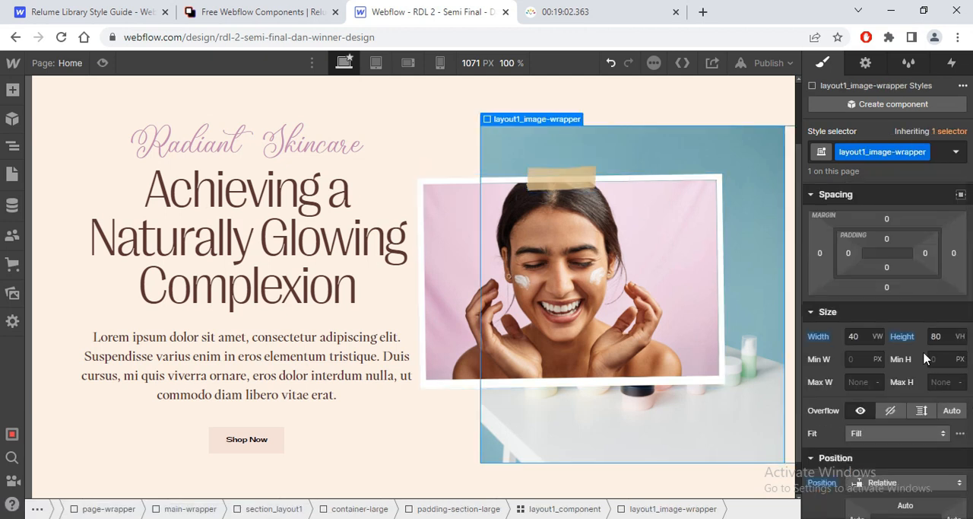
mouse_move(548, 120)
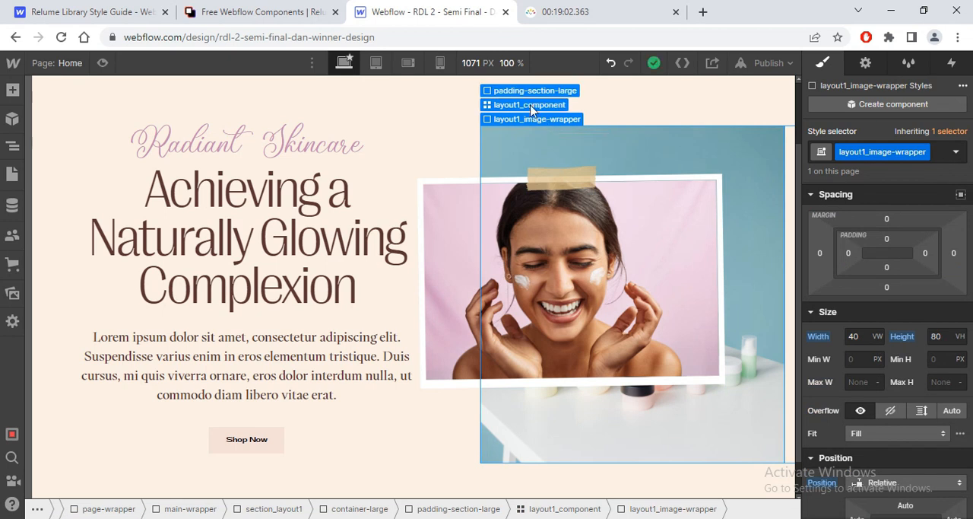
click(533, 102)
scroll(886, 304, up, 5)
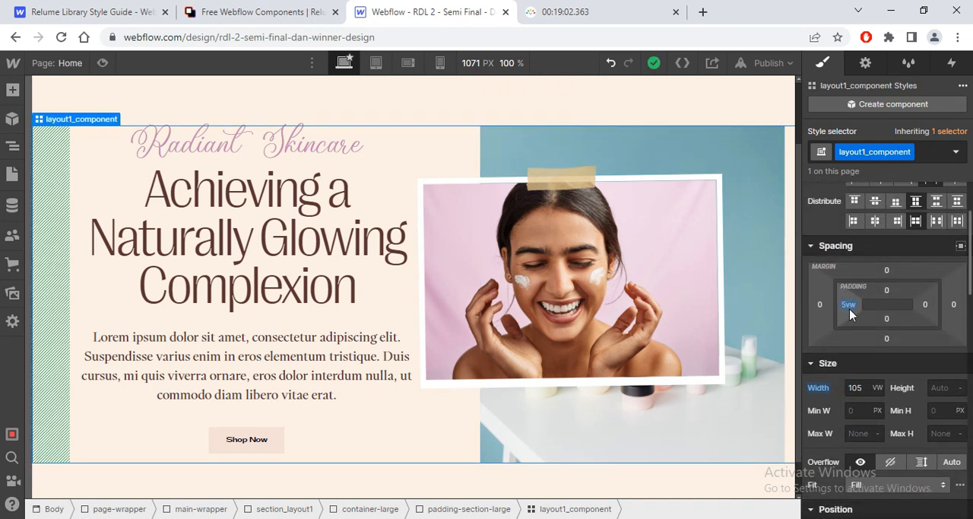
click(850, 308)
click(823, 401)
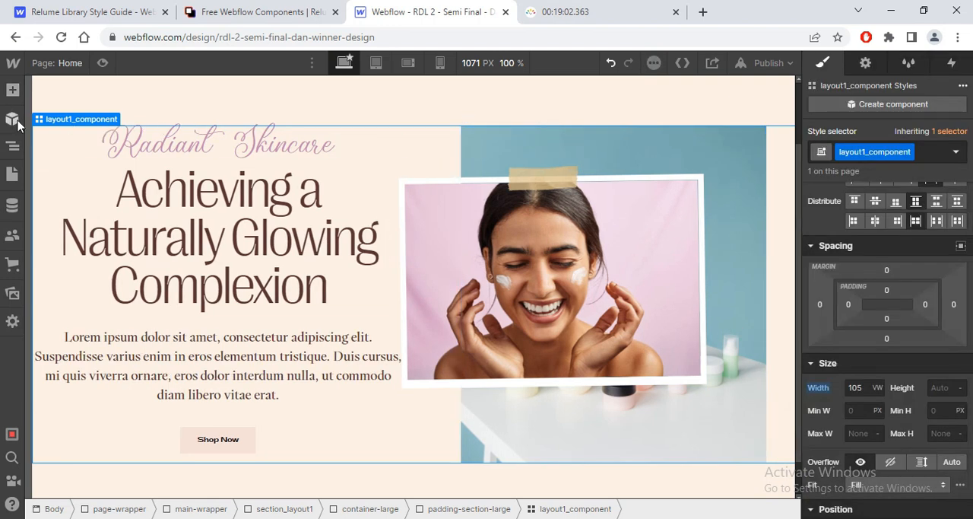
Step: Set layout1_component's left margin to 5vw
click(819, 304)
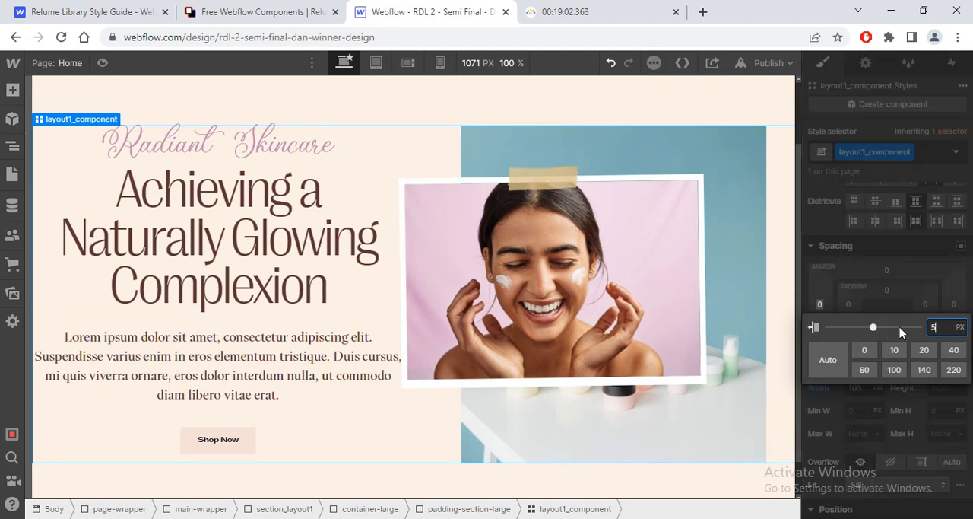
text(5vw)
key(Return)
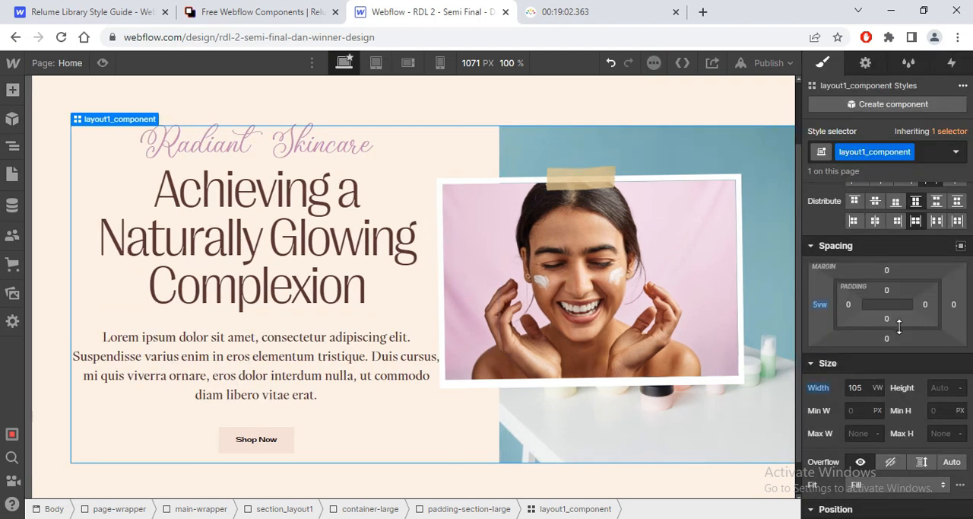
Step: Preview the hero layout at full width and return to editing the page
click(102, 63)
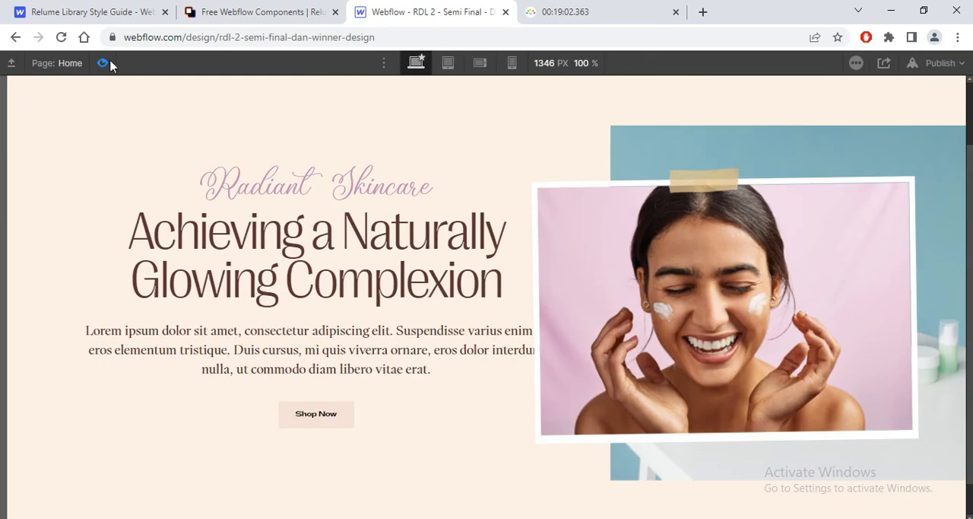
click(580, 12)
click(446, 11)
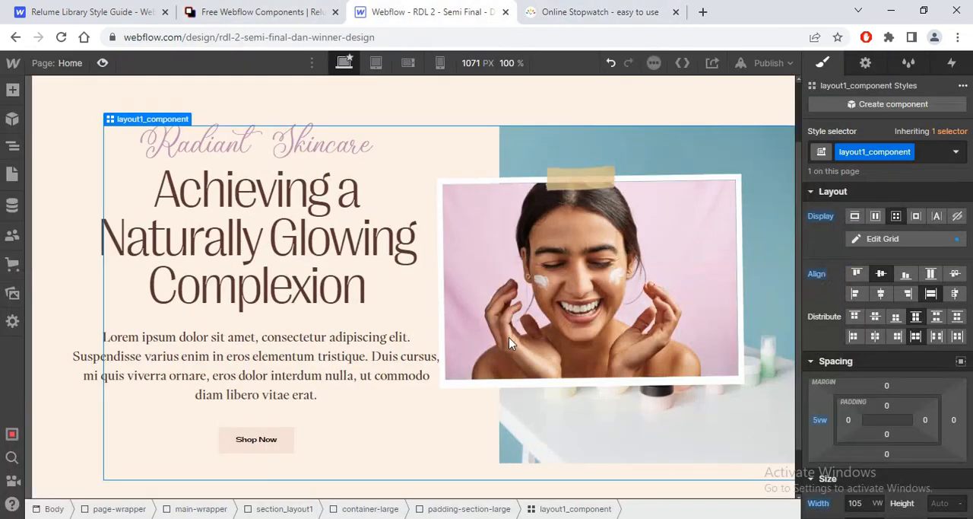
scroll(509, 337, down, 1)
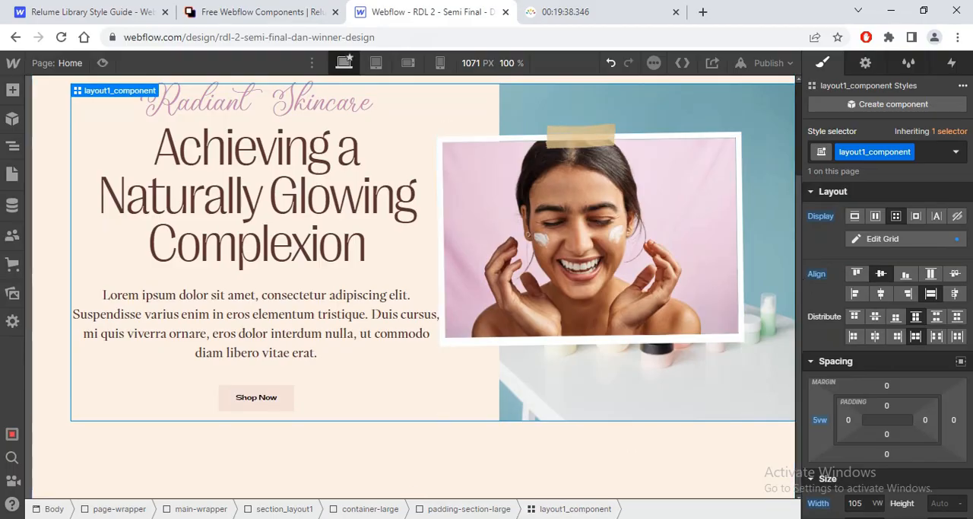
Step: Switch to Figma and examine the keyword strip with feather separators below the hero in the Design - Dan frame
key(alt+Tab)
key(Escape)
scroll(510, 439, down, 3)
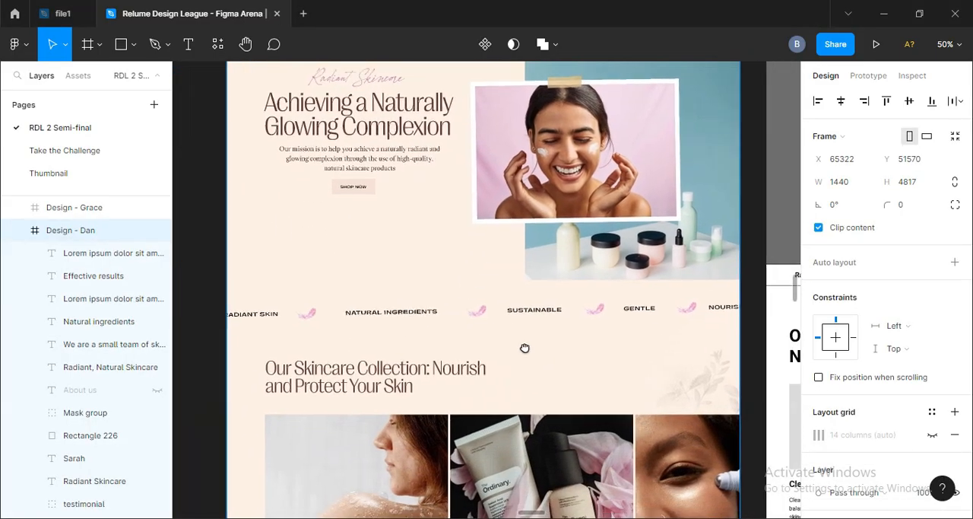
key(alt+Tab)
Step: Switch to the Relume free components library and copy the Logo 1 component
click(227, 10)
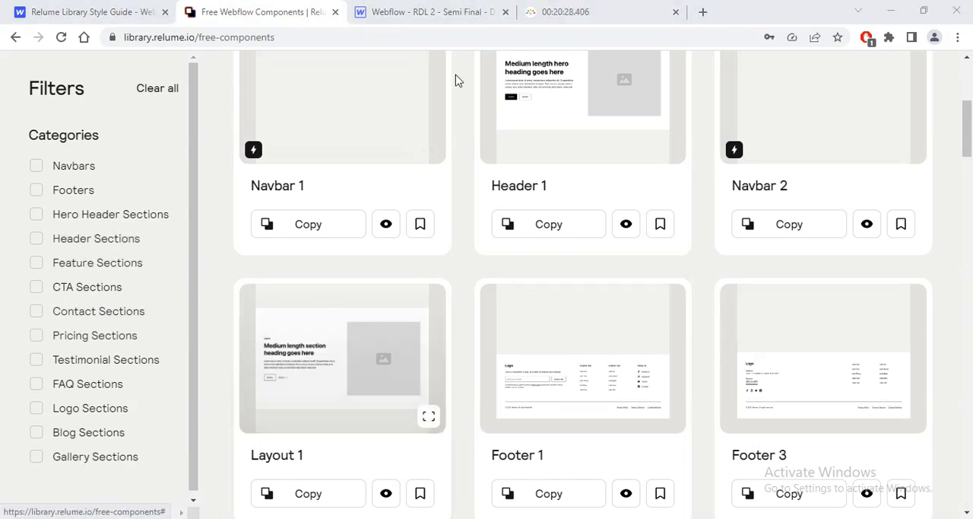
drag(966, 144, 966, 240)
click(314, 255)
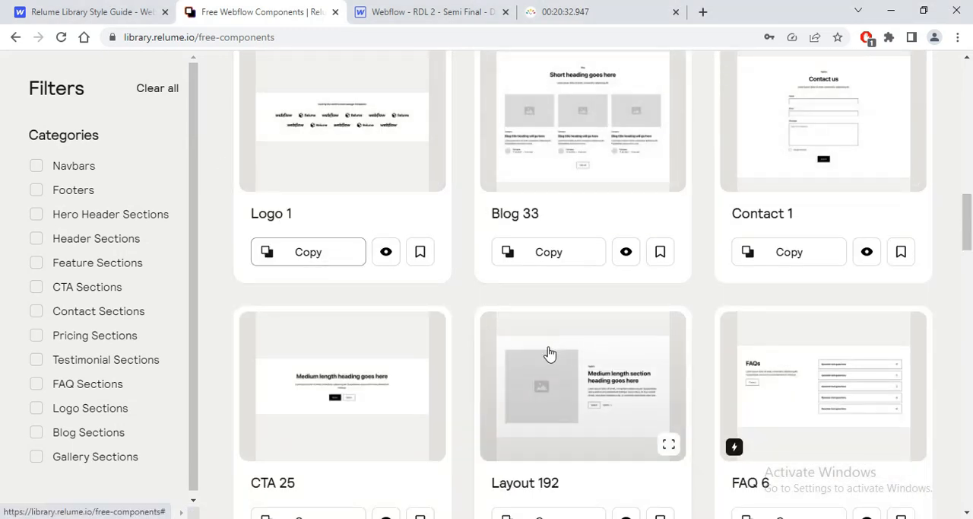
Step: Return to the Webflow project and paste the copied Logo 1 section inside main-wrapper, below the hero section
click(427, 12)
click(12, 145)
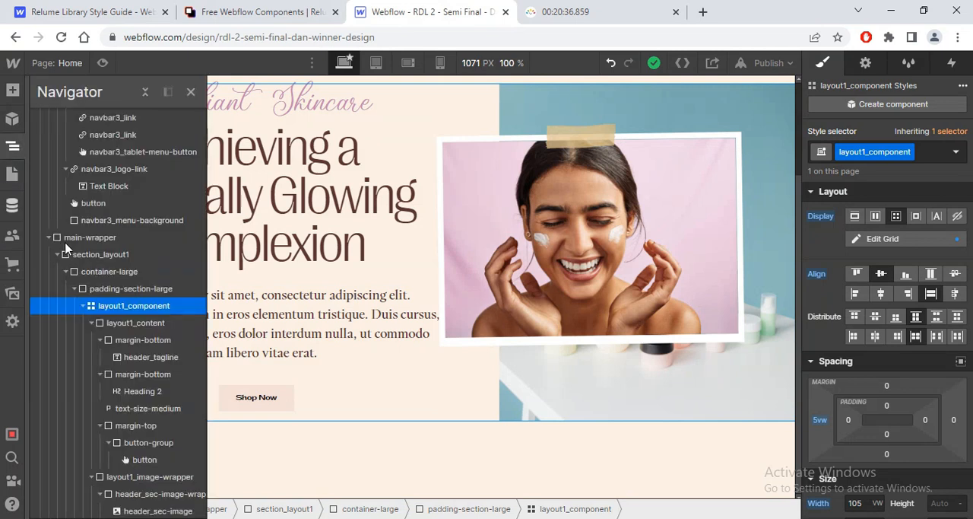
click(48, 238)
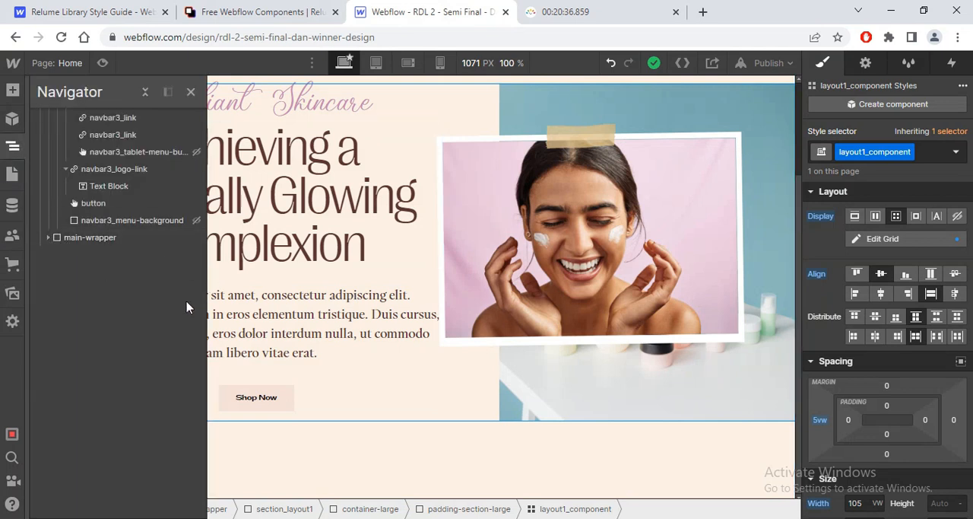
click(145, 91)
click(40, 134)
click(122, 185)
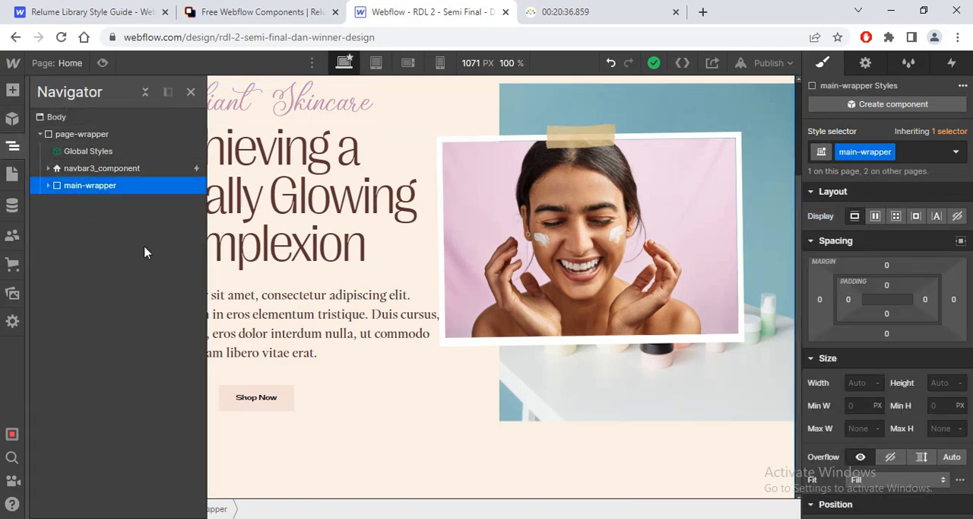
click(190, 91)
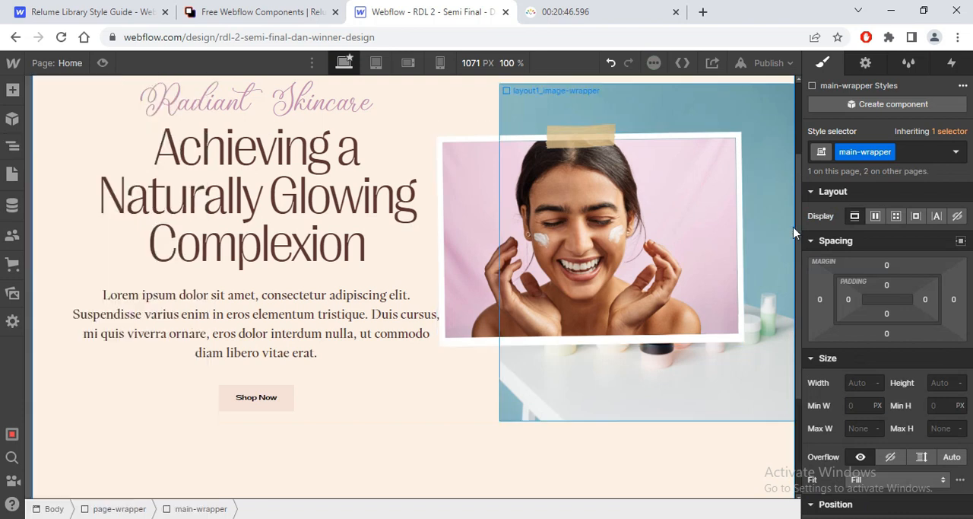
Step: Delete the heading "Used by the world's most average companies" from the logo section
scroll(795, 237, down, 2)
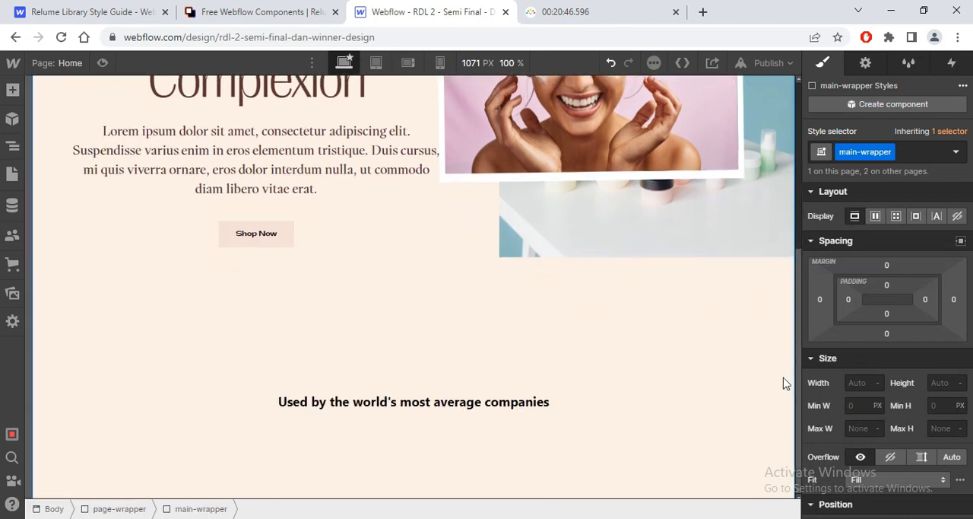
click(406, 403)
key(Delete)
Step: Move container-large directly into section_logo1 and delete the padding-global wrapper
scroll(769, 305, down, 3)
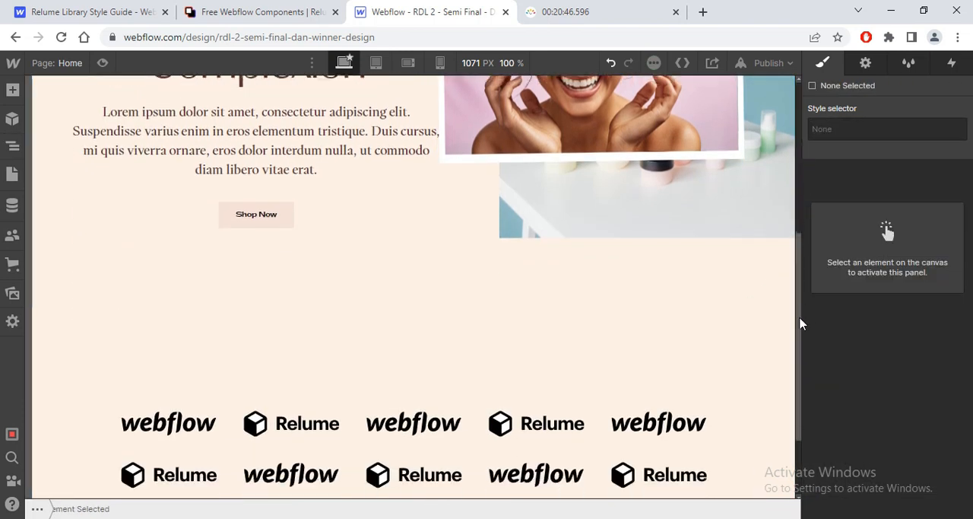
click(167, 312)
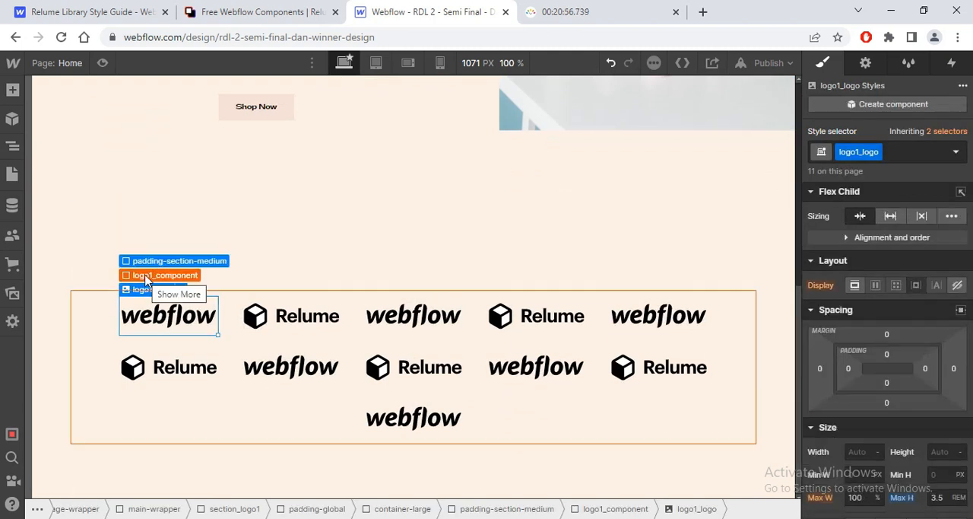
click(149, 262)
key(z)
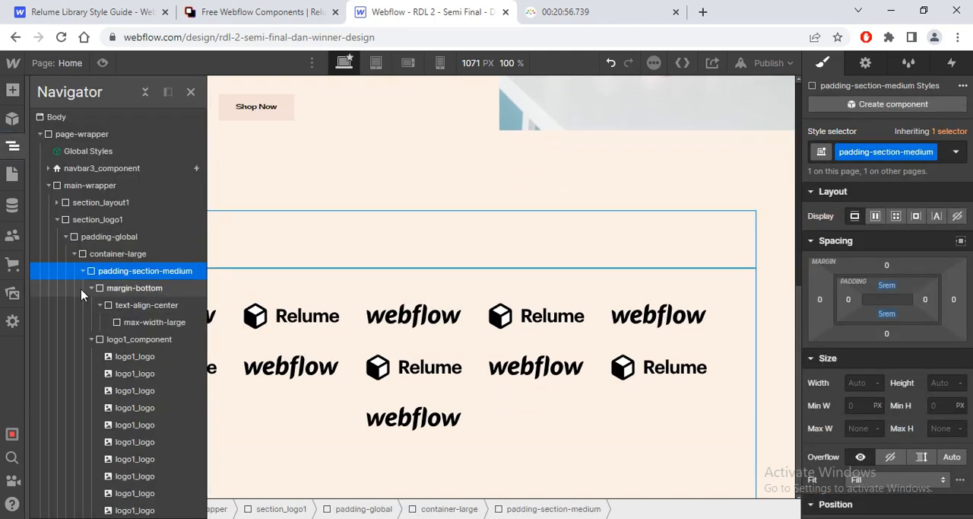
click(90, 288)
click(74, 254)
drag(89, 257, 87, 228)
click(88, 256)
key(Delete)
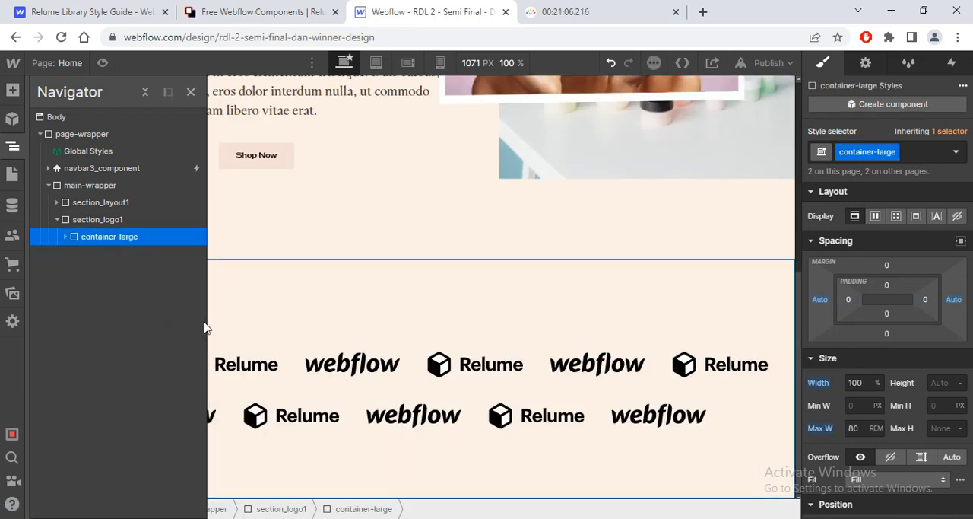
Step: Set logo1_component's children to Don't wrap so the logos stay in a single row
click(65, 237)
click(97, 286)
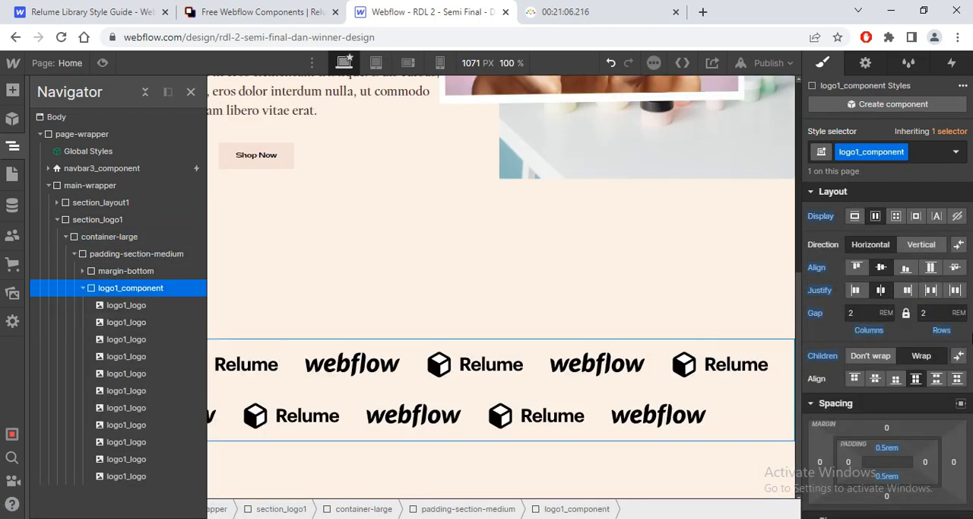
click(876, 359)
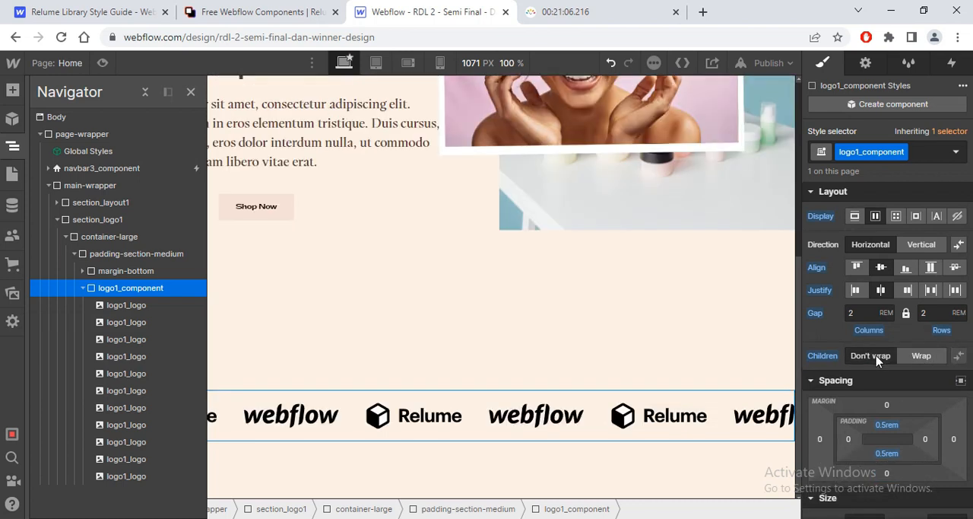
Step: Add a 2D & 3D transform to logo1_component that rotates it -0.85 degrees about the Z axis
click(126, 305)
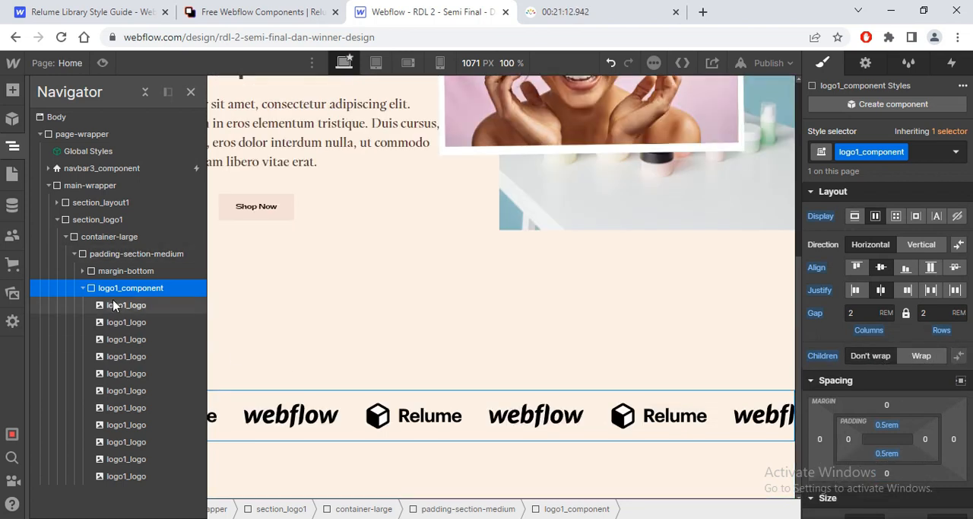
click(127, 475)
click(131, 288)
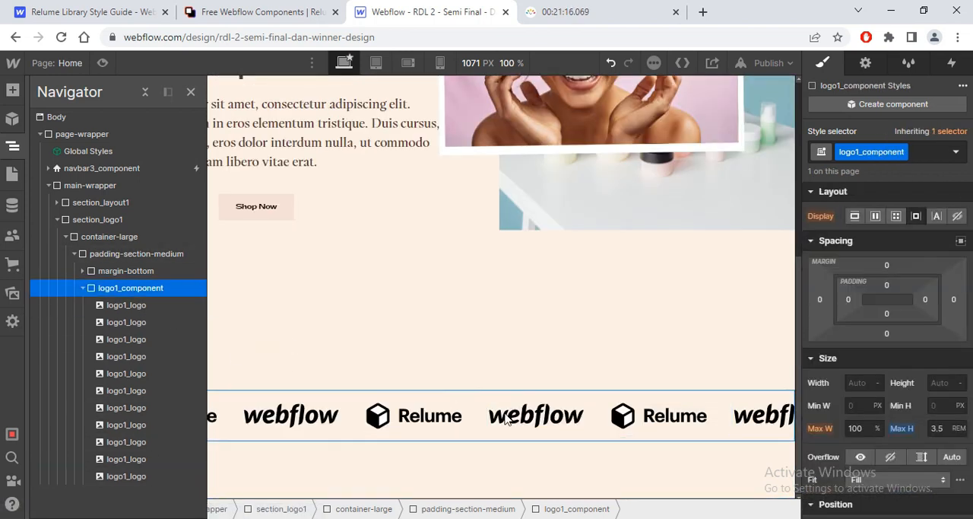
key(alt+Tab)
key(alt+Tab)
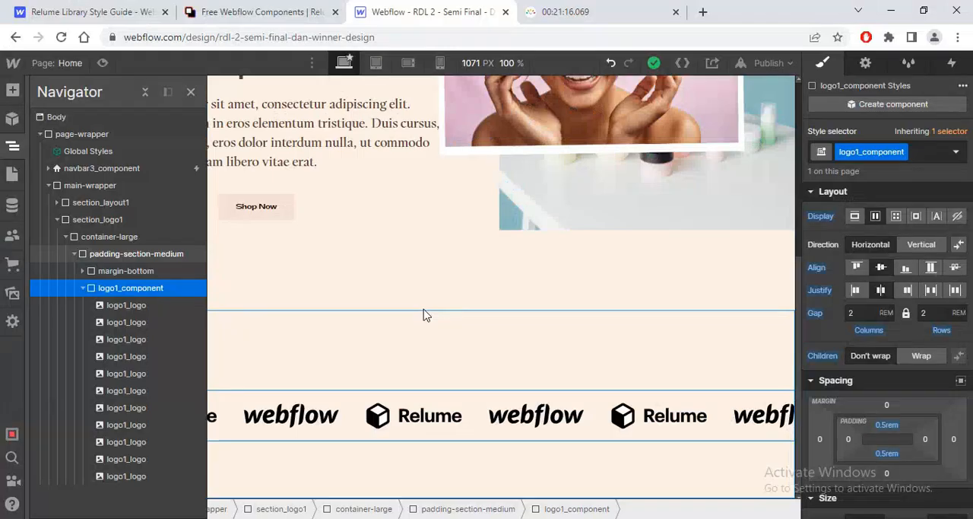
scroll(854, 456, down, 10)
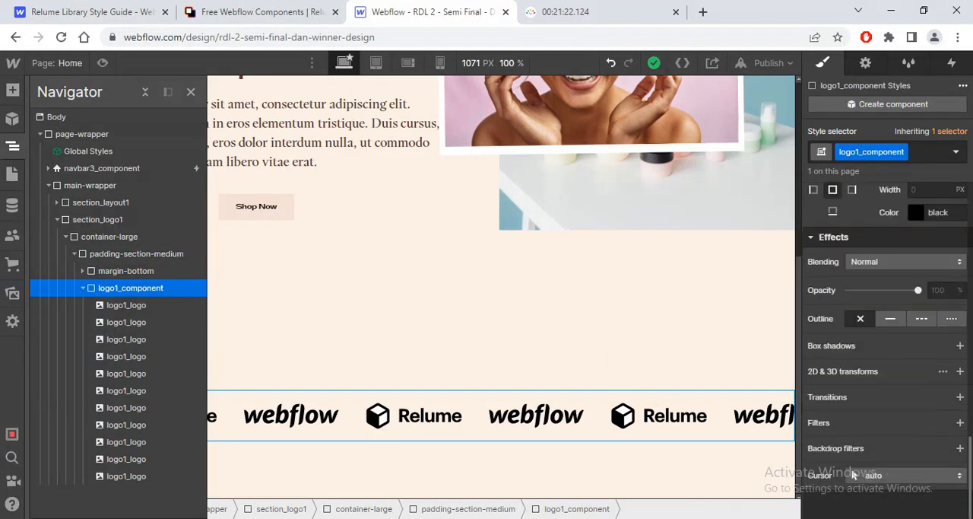
click(942, 372)
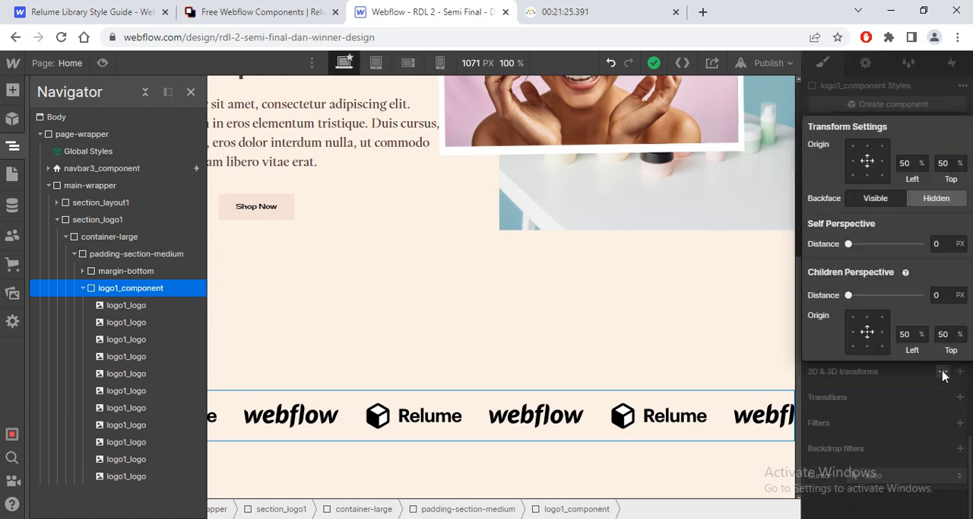
click(929, 396)
click(960, 371)
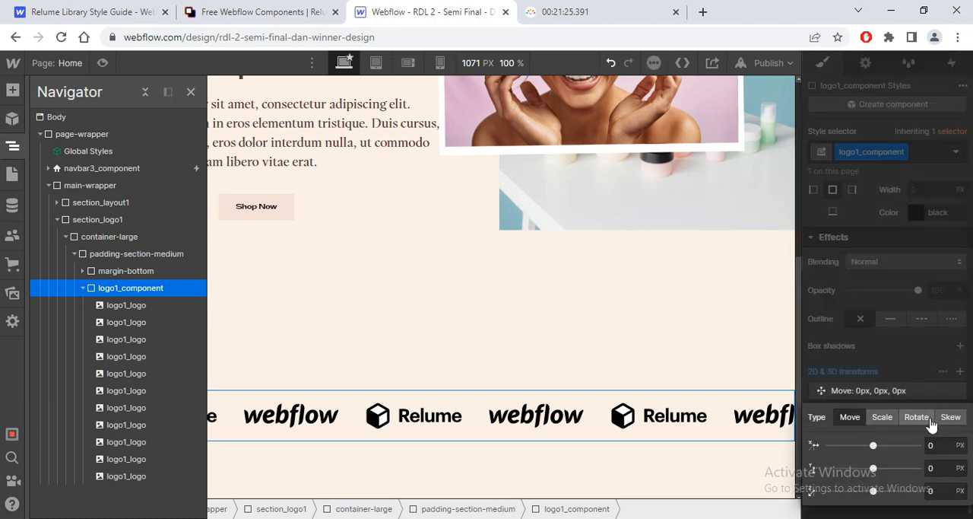
click(916, 417)
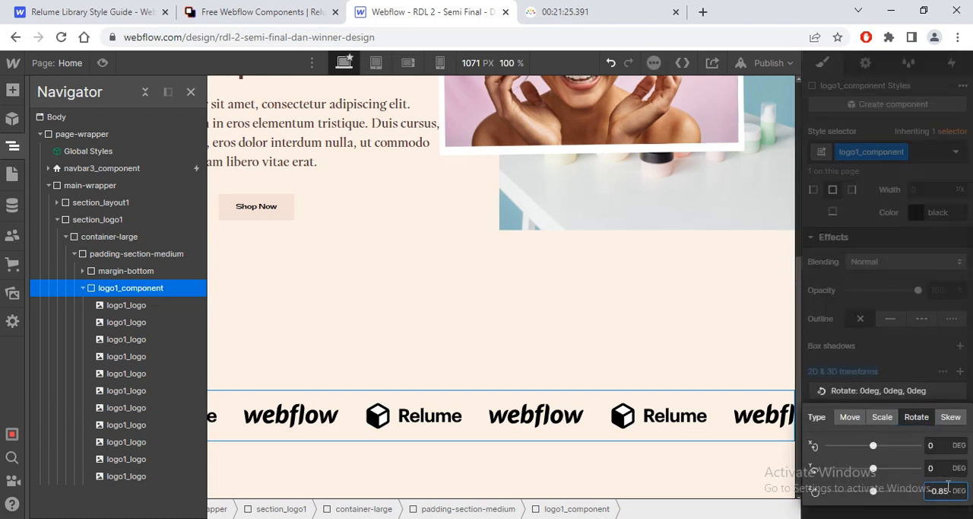
Step: Delete the logo1_logo images inside logo1_component until a single Webflow logo remains
click(143, 308)
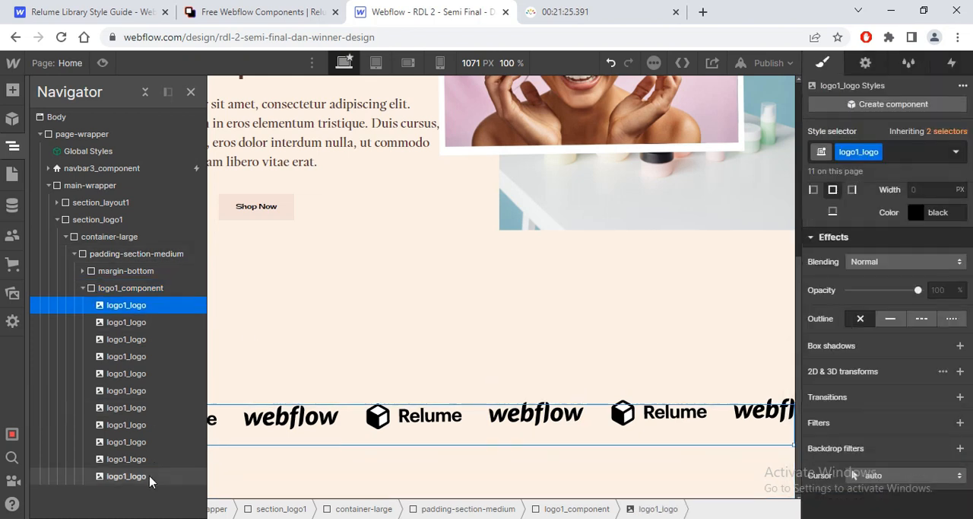
key(Delete)
key(Delete)
key(Delete)
key(Delete)
key(Delete)
key(Delete)
key(Delete)
key(Delete)
key(Delete)
key(Delete)
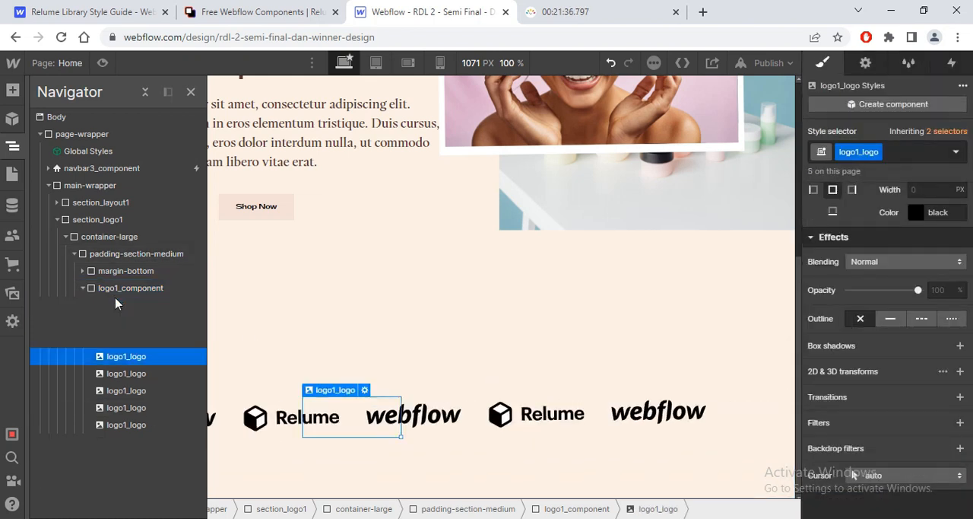
Step: Replace the remaining logo1_logo image with the pink feather asset and close its image settings
click(426, 388)
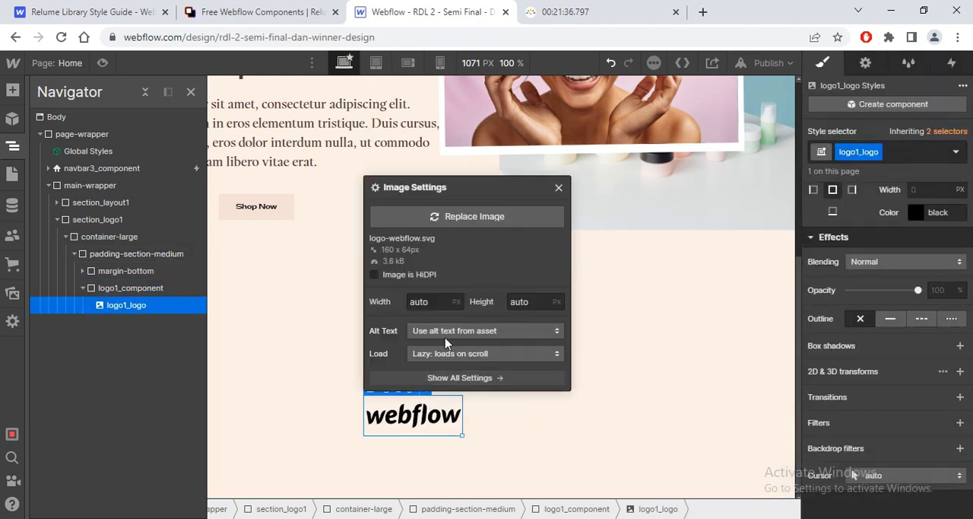
click(431, 218)
click(124, 298)
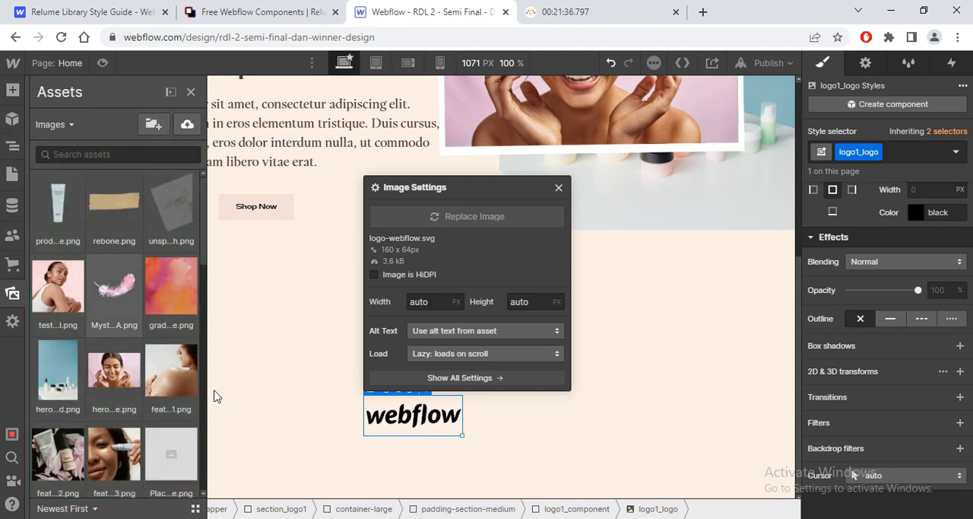
click(588, 202)
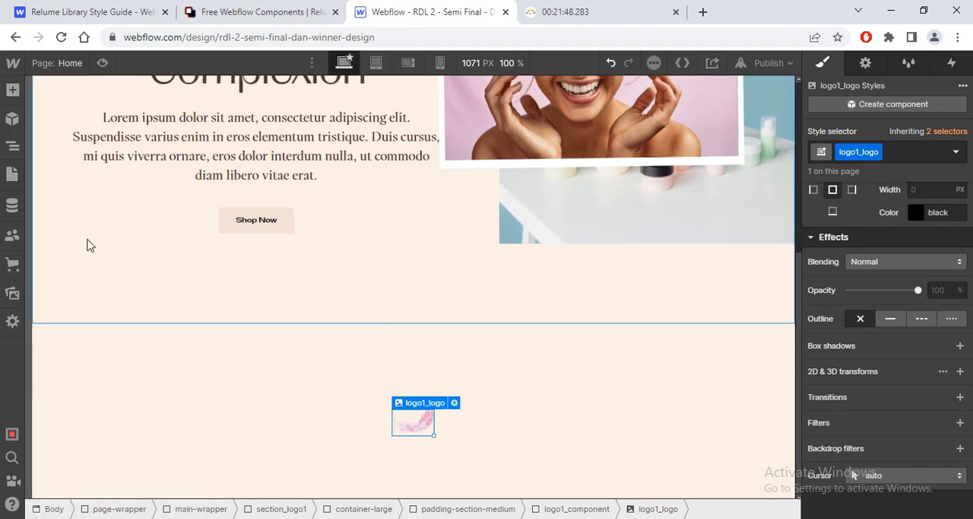
click(12, 145)
click(118, 289)
key(ctrl+e)
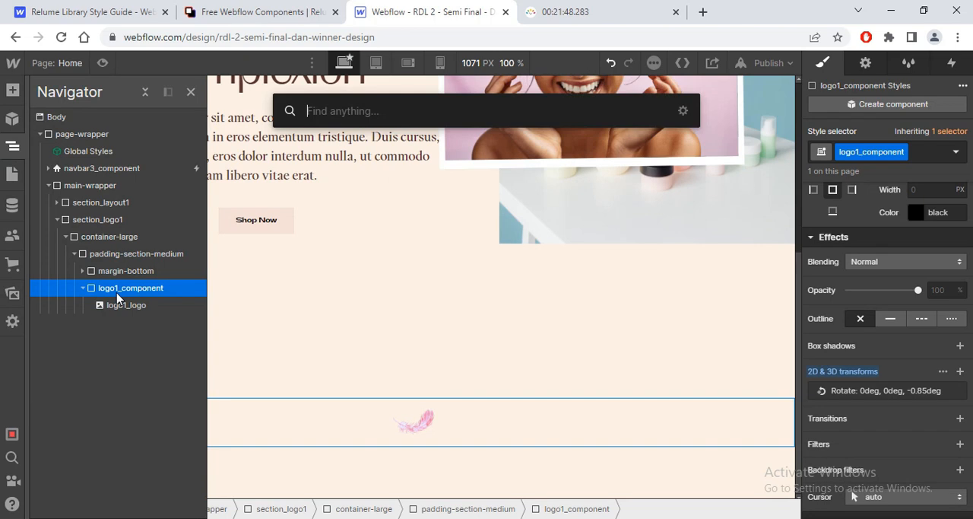
text(text)
key(Return)
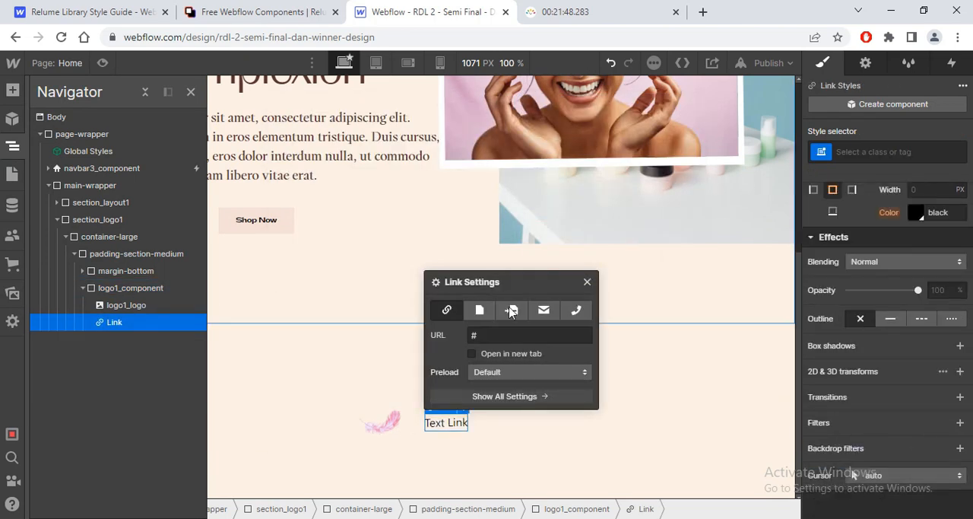
key(Escape)
key(Delete)
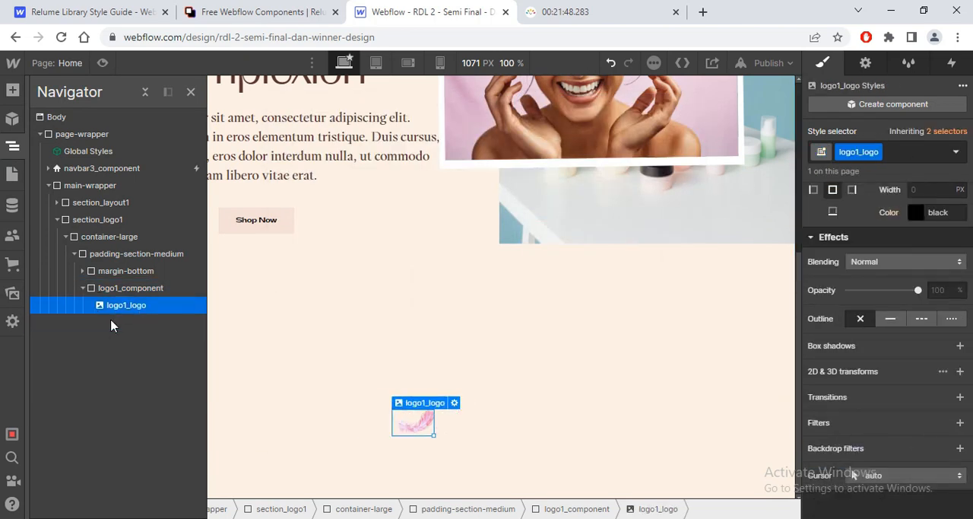
Step: Add a Text Block after the feather image in logo1_component and check the Natural Ingredients text style in the Figma design
key(ctrl+e)
text(text)
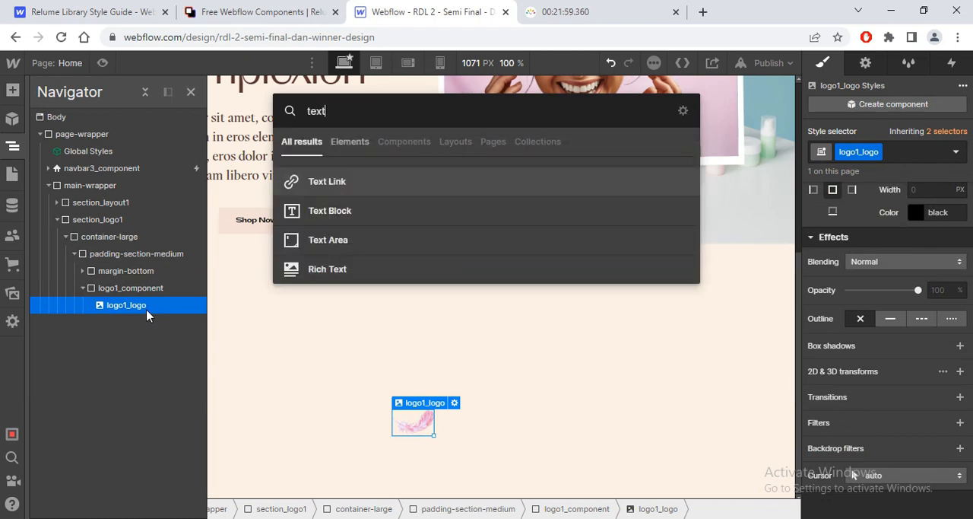
click(337, 213)
key(alt+Tab)
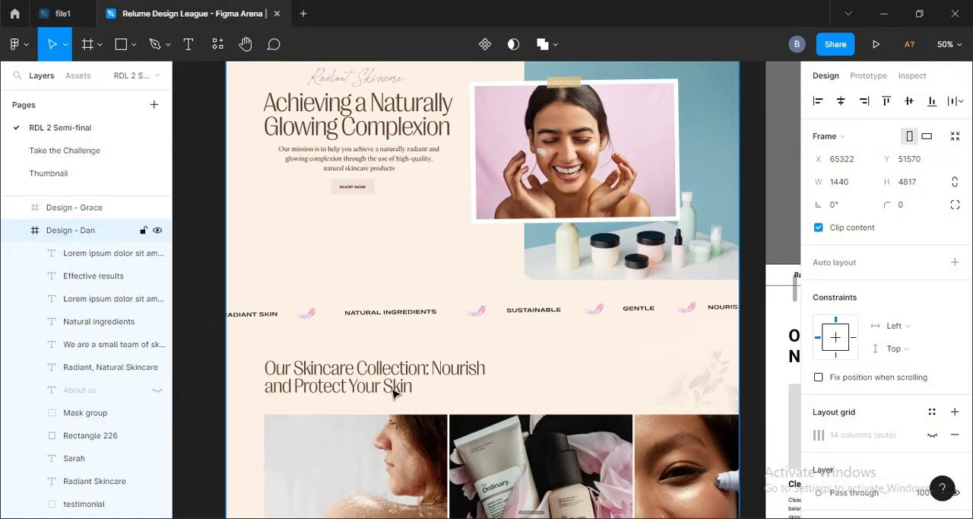
click(387, 312)
click(390, 313)
key(alt+Tab)
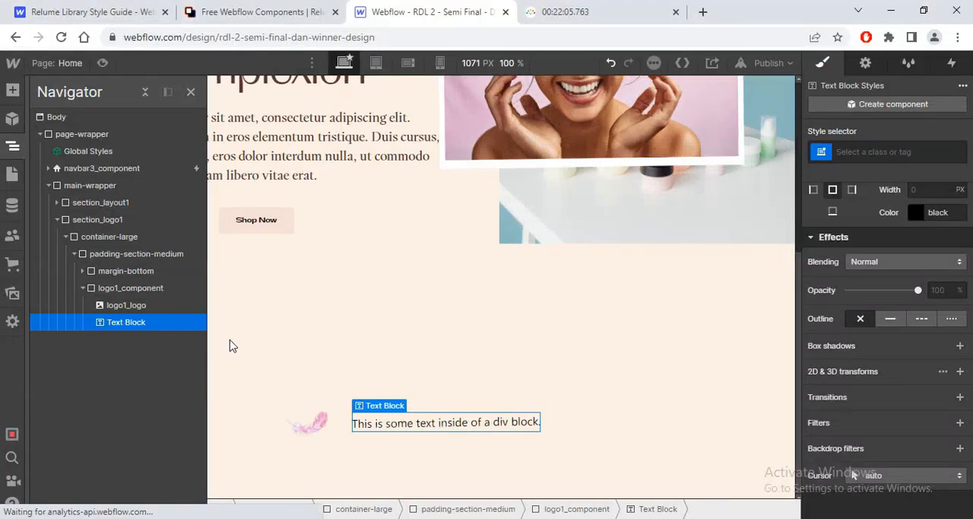
Step: Create the class logo_text on the new text block and set its font to Ppgatwick
click(872, 153)
text(lo)
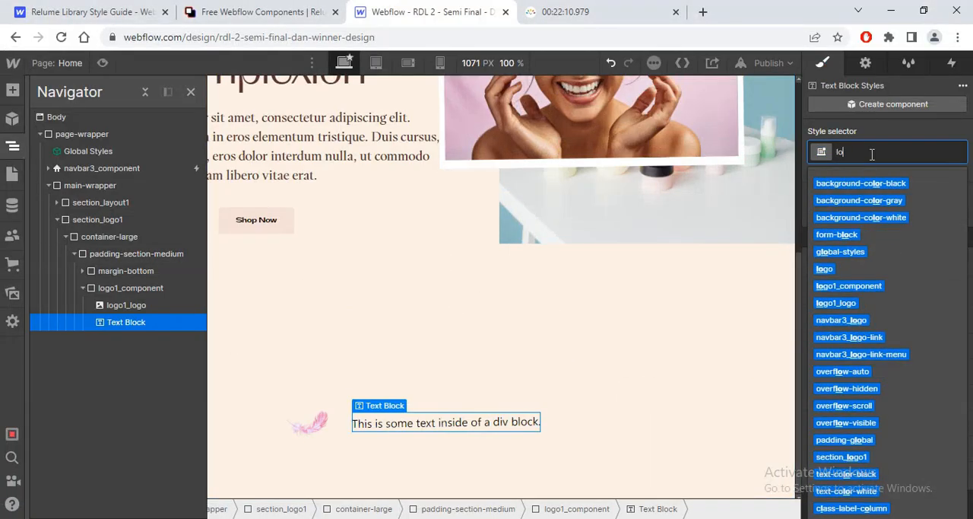
text(go_text)
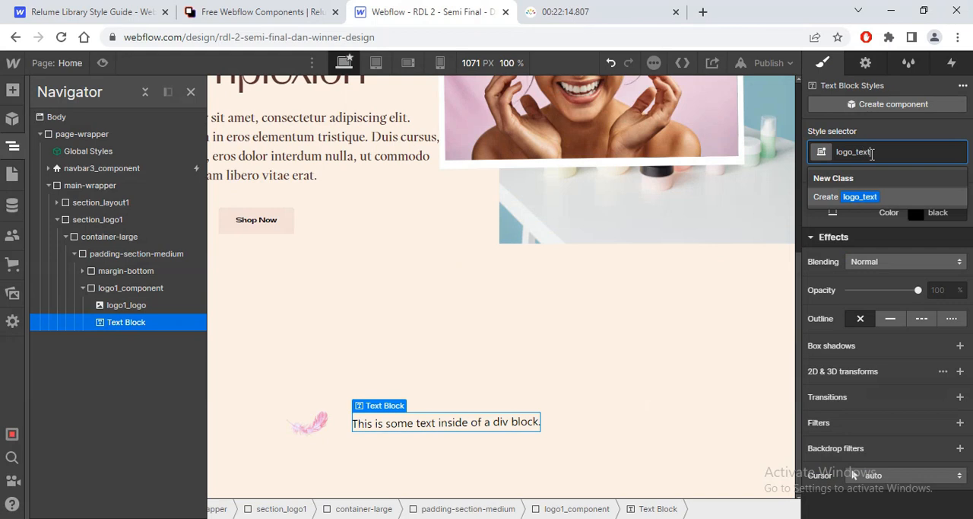
key(Return)
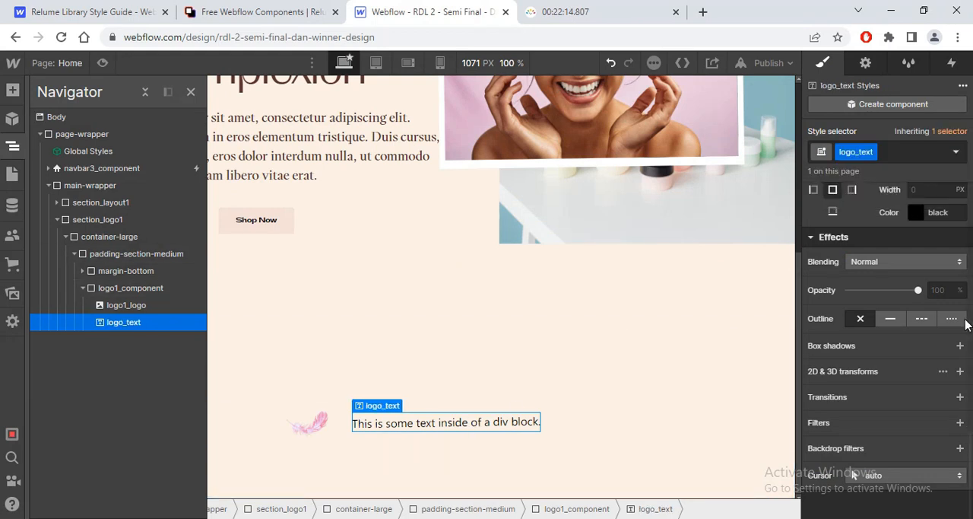
scroll(853, 475, up, 5)
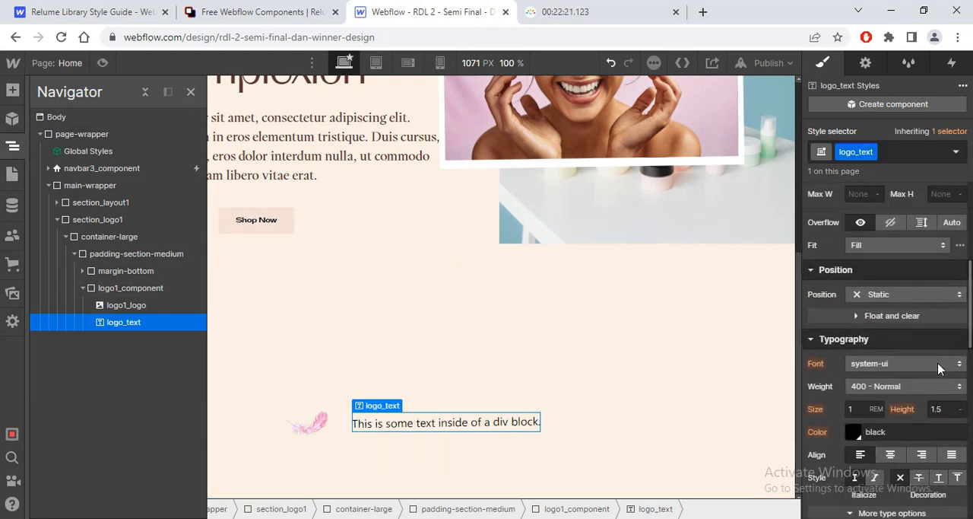
click(941, 368)
scroll(944, 116, up, 2)
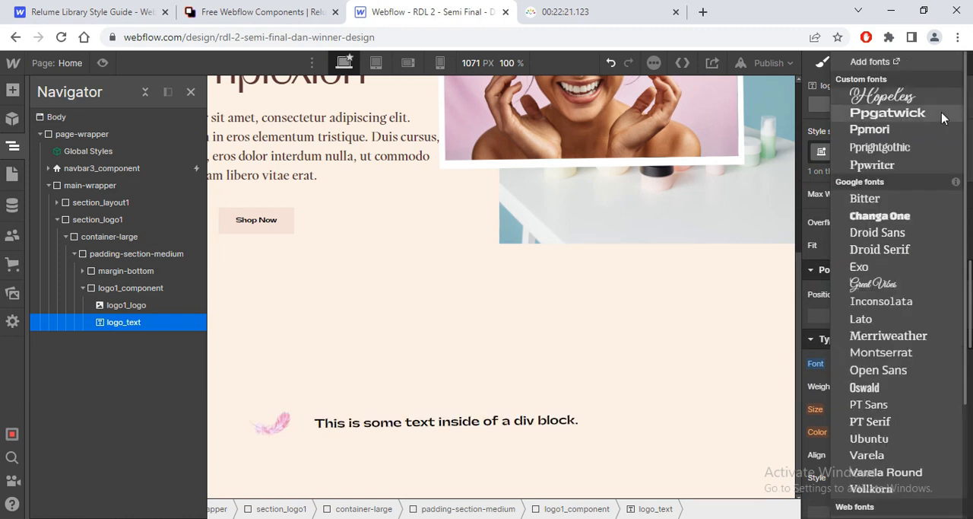
click(933, 115)
Step: Set logo_text's font size to 14/16 rem and its line height to 0.4, checking the values against the Figma text
click(853, 410)
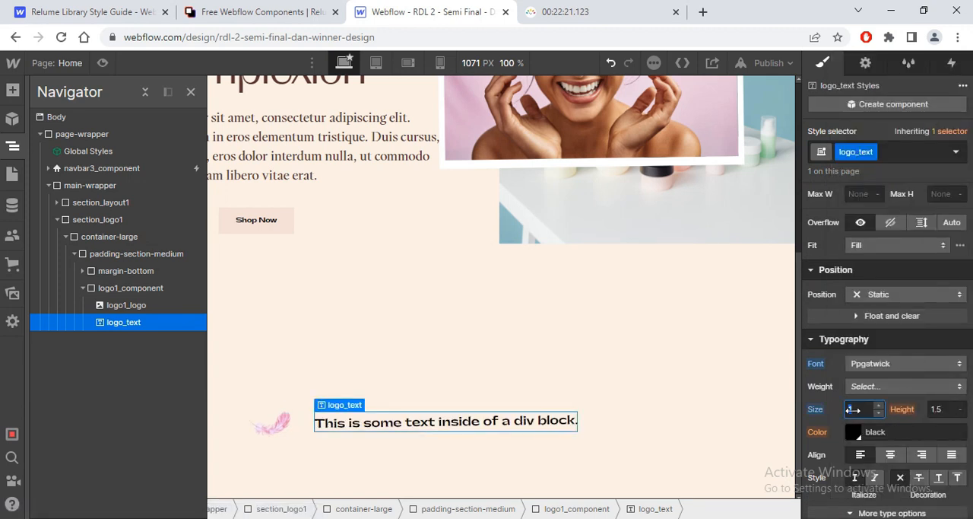
text(14/16)
key(Return)
key(alt+Tab)
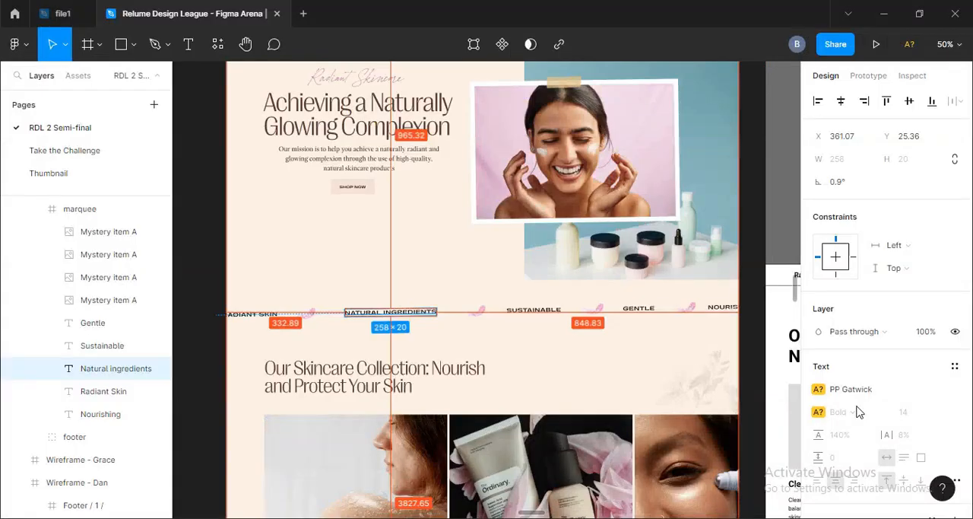
key(alt+Tab)
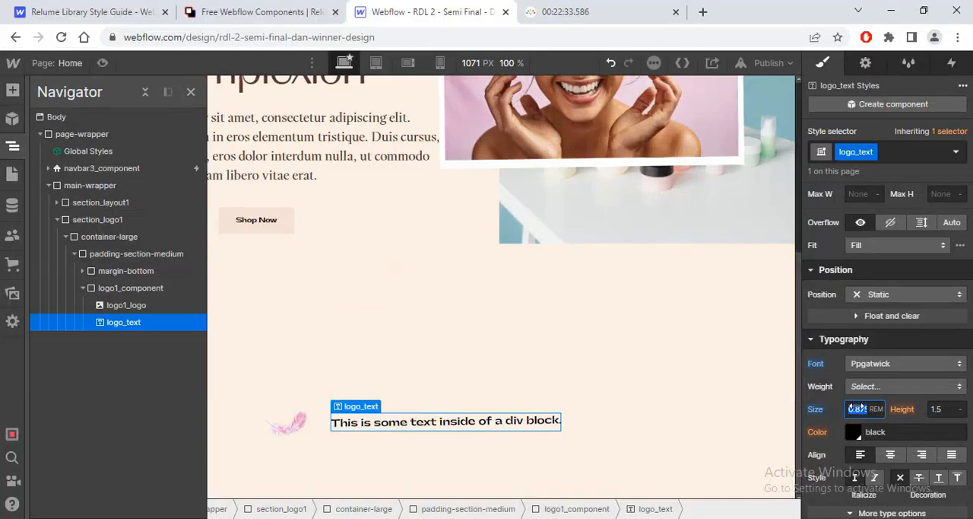
click(941, 409)
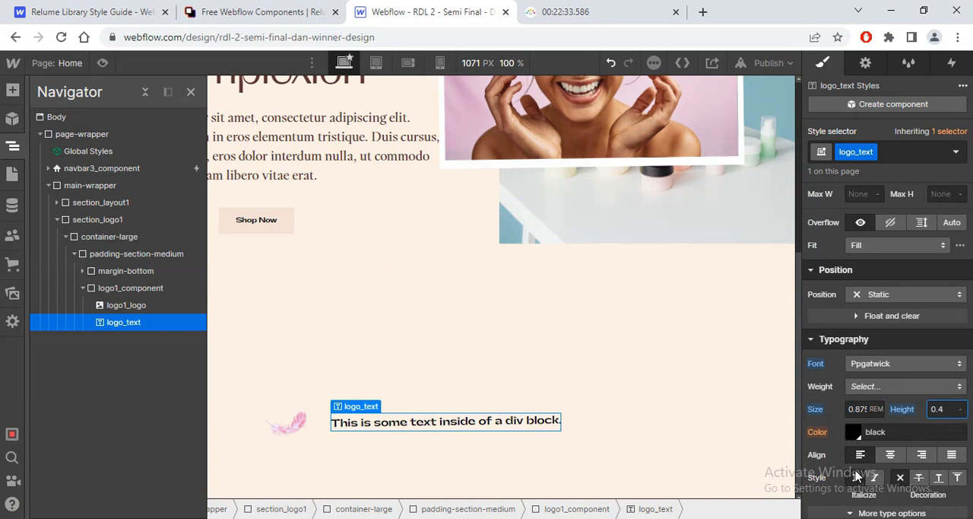
Step: Make logo_text all uppercase with a letter spacing of 0.05 em
scroll(971, 339, down, 3)
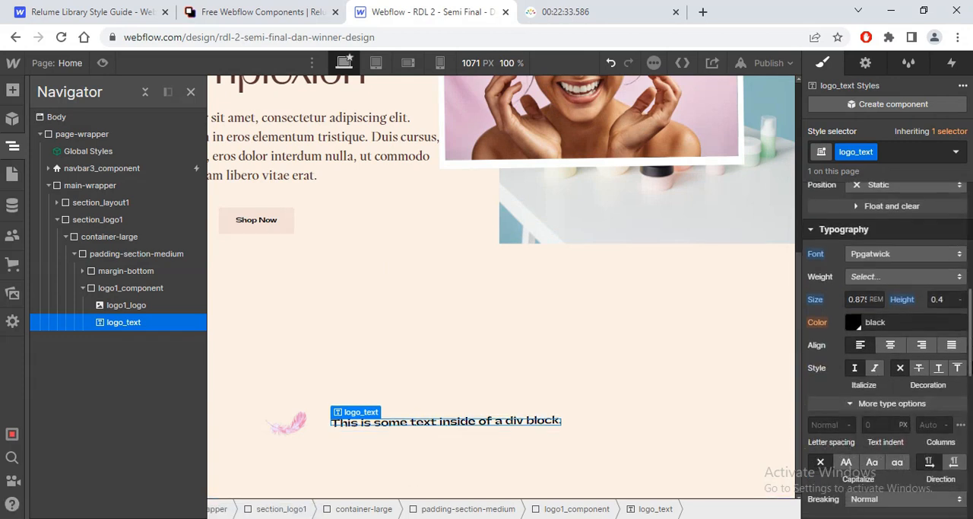
click(847, 462)
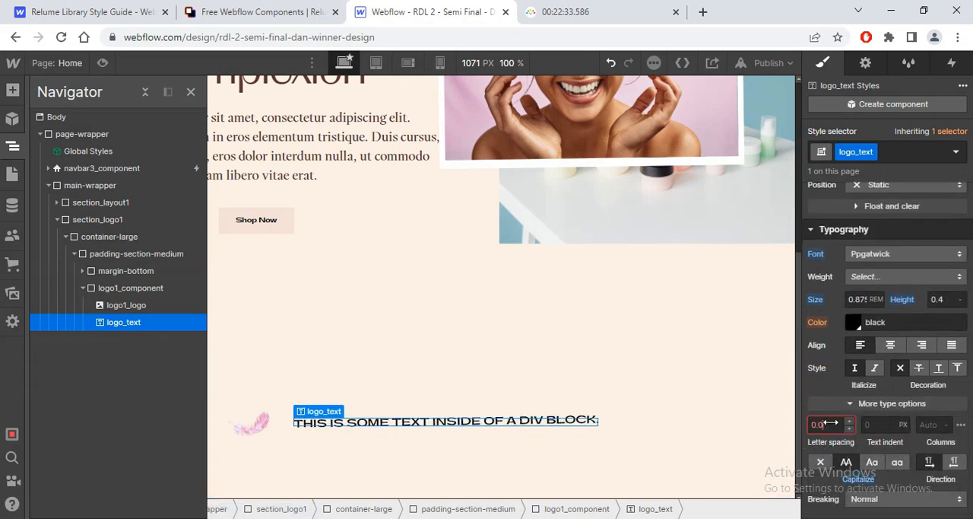
key(Return)
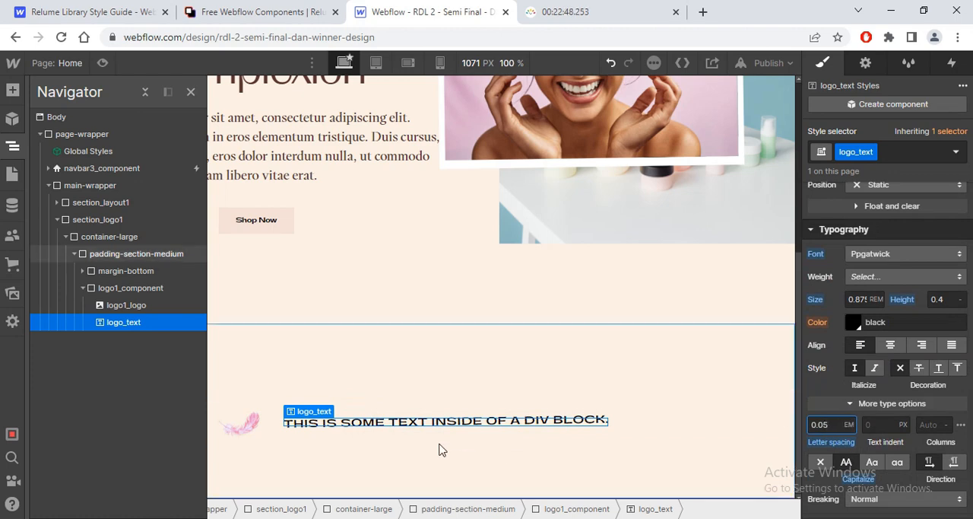
Step: Compare the keyword strip's spacing in Figma and set logo1_component's column and row gap to 5 rem in Webflow
key(alt+Tab)
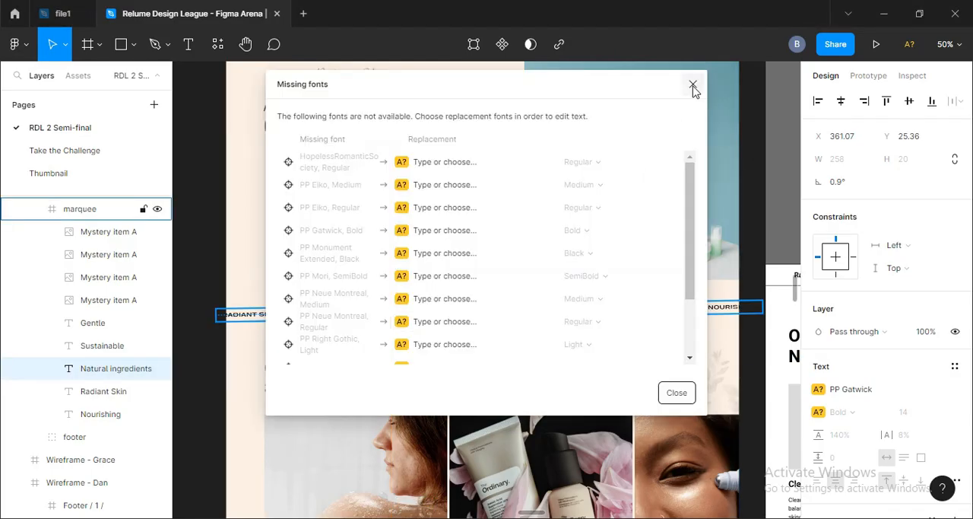
click(692, 85)
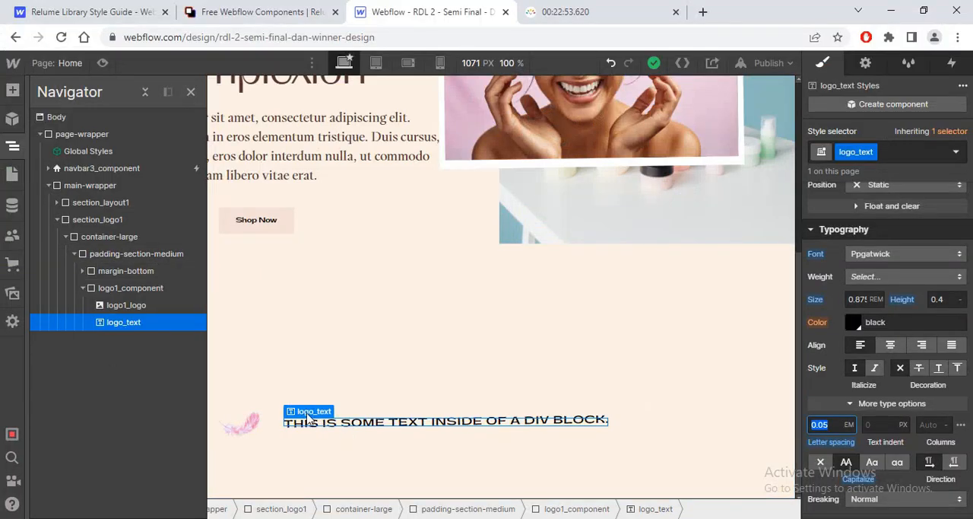
click(130, 287)
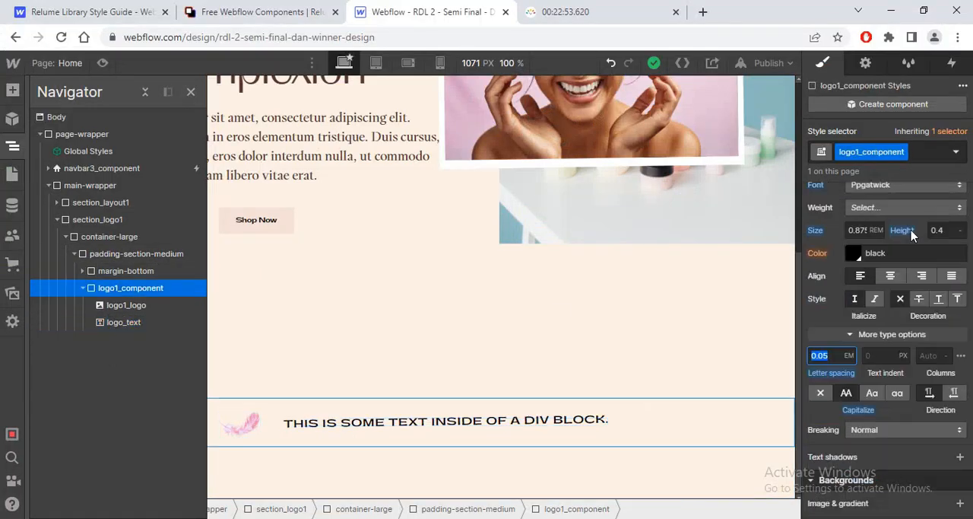
scroll(966, 307, up, 5)
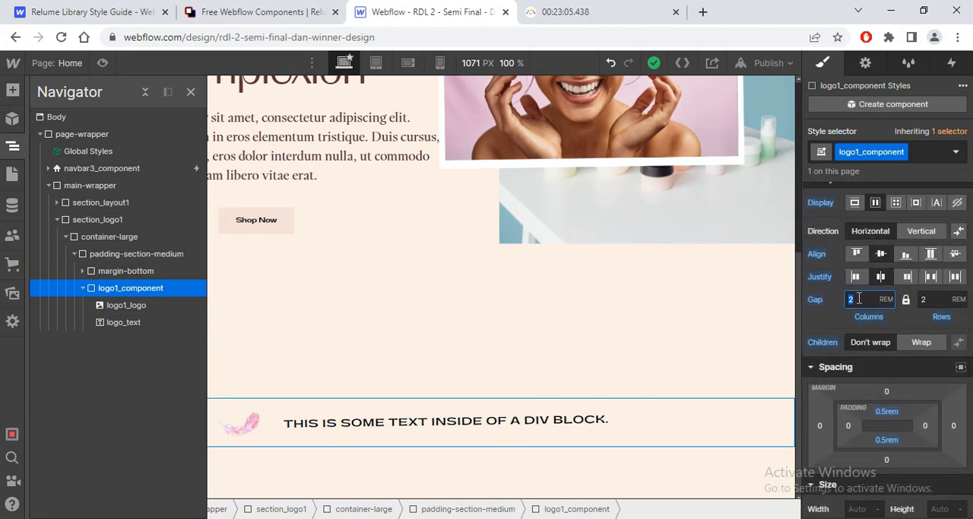
text(5)
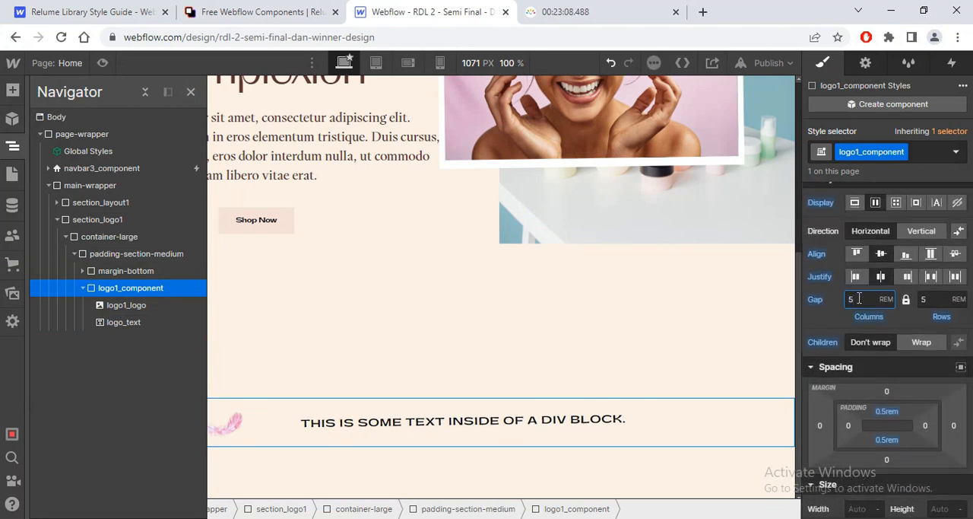
Step: Copy "Radiant Skin" from the keyword row of the Figma wireframe and replace the logo_text placeholder in Webflow with it
key(alt+Tab)
click(751, 266)
drag(666, 318, 262, 316)
click(403, 276)
double_click(406, 273)
key(ctrl+c)
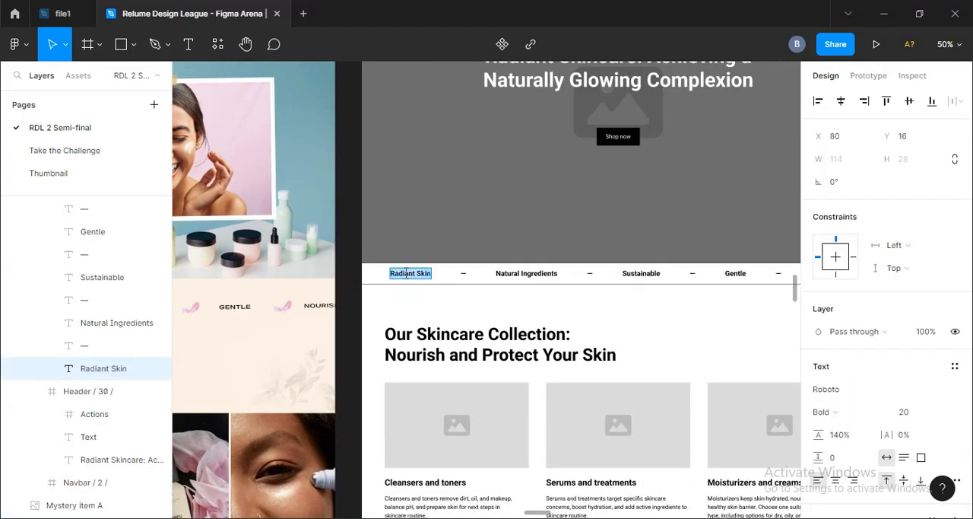
key(alt+Tab)
double_click(416, 424)
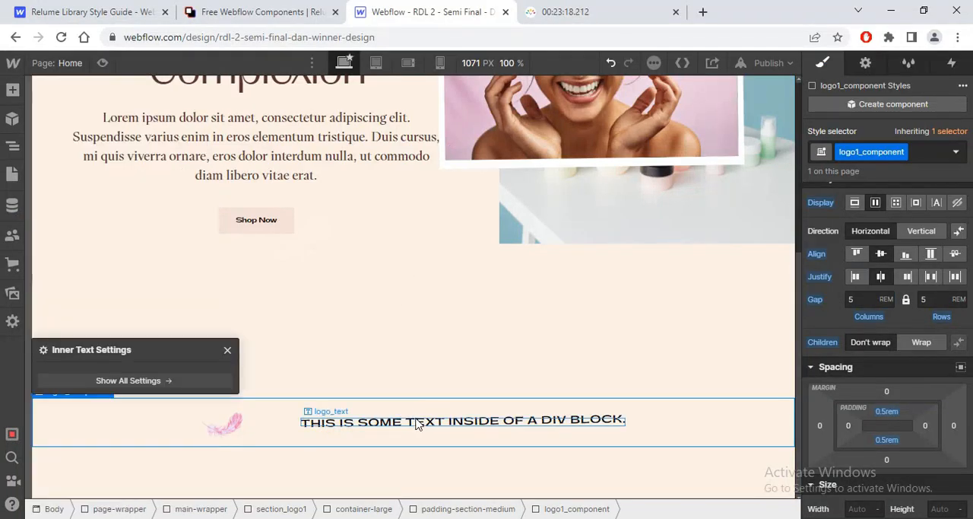
double_click(422, 422)
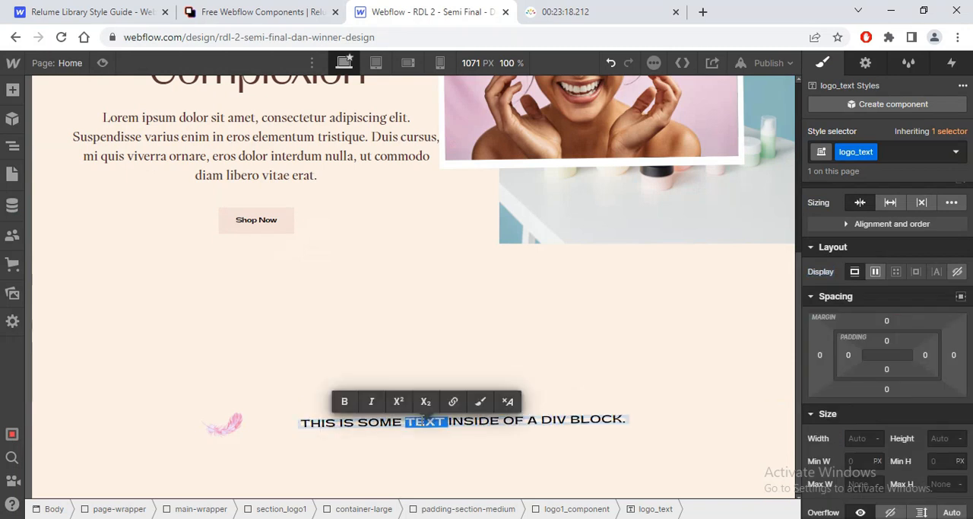
key(ctrl+a)
key(ctrl+v)
Step: Copy the "Natural Ingredients" text from the Figma wireframe and return to Webflow
key(alt+Tab)
double_click(529, 279)
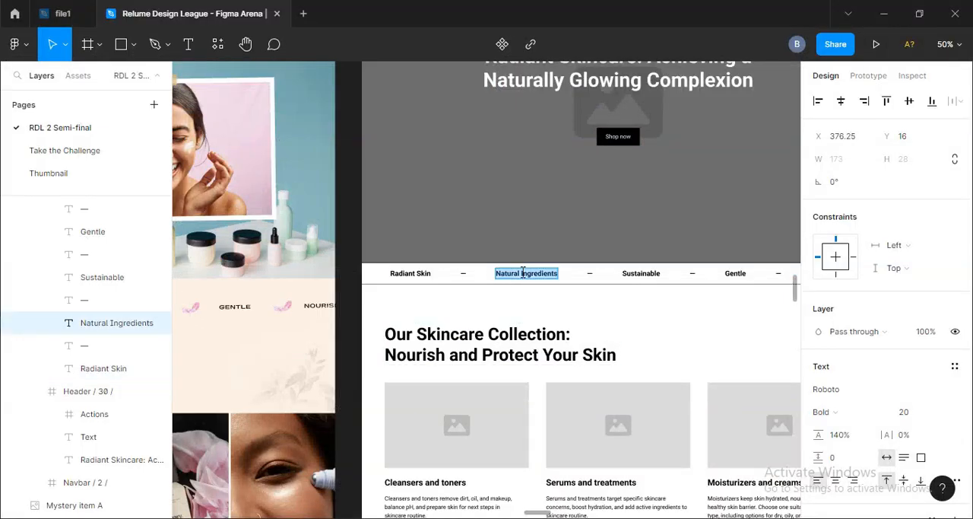
key(ctrl+c)
key(alt+Tab)
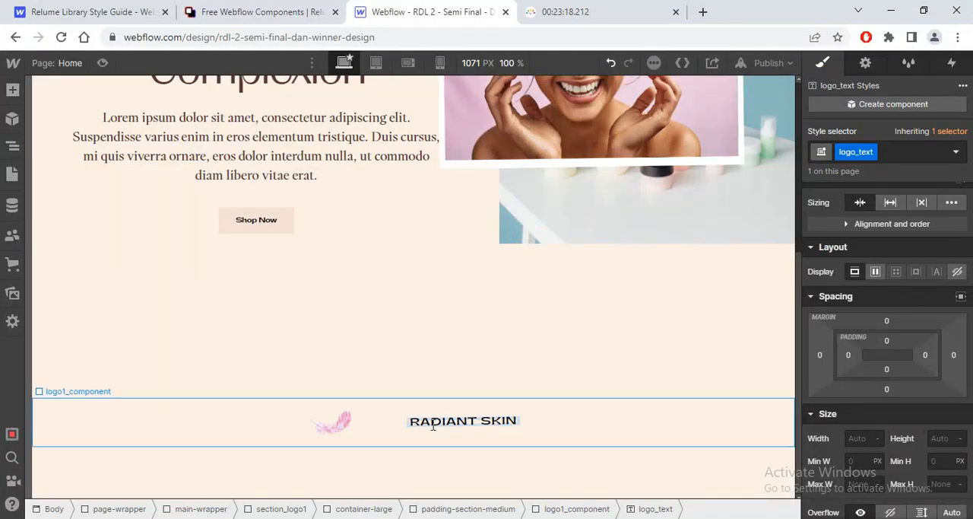
Step: Duplicate the logo_text block three times inside logo1_component
click(13, 145)
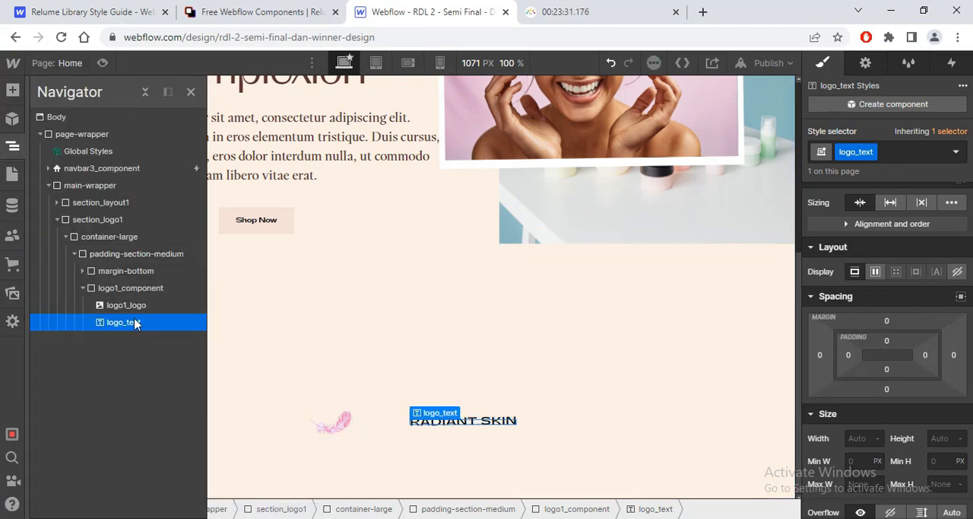
key(ctrl+d)
key(ctrl+d)
key(ctrl+d)
Step: Copy the logo1_logo feather image and paste it after each of the first three logo_text blocks so feathers and texts alternate
click(133, 306)
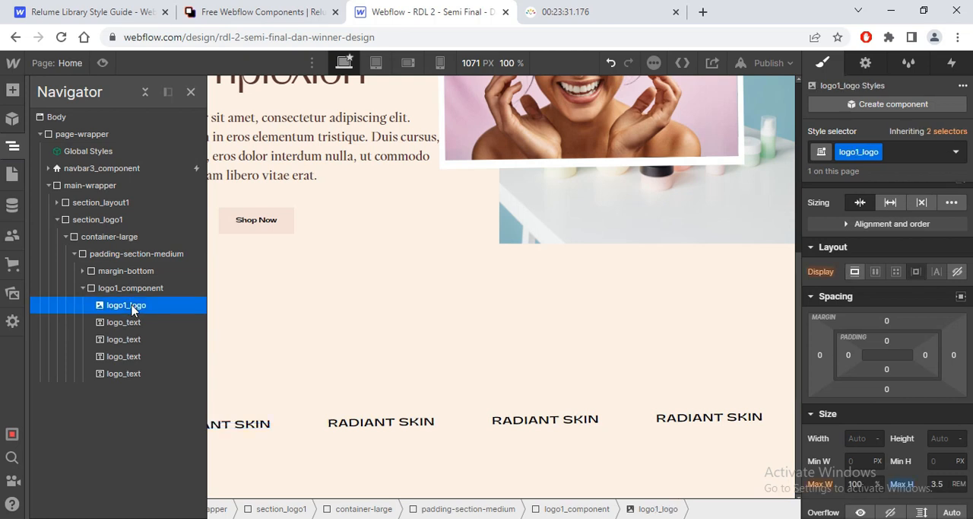
key(ctrl+c)
click(133, 322)
key(ctrl+v)
click(133, 356)
key(ctrl+v)
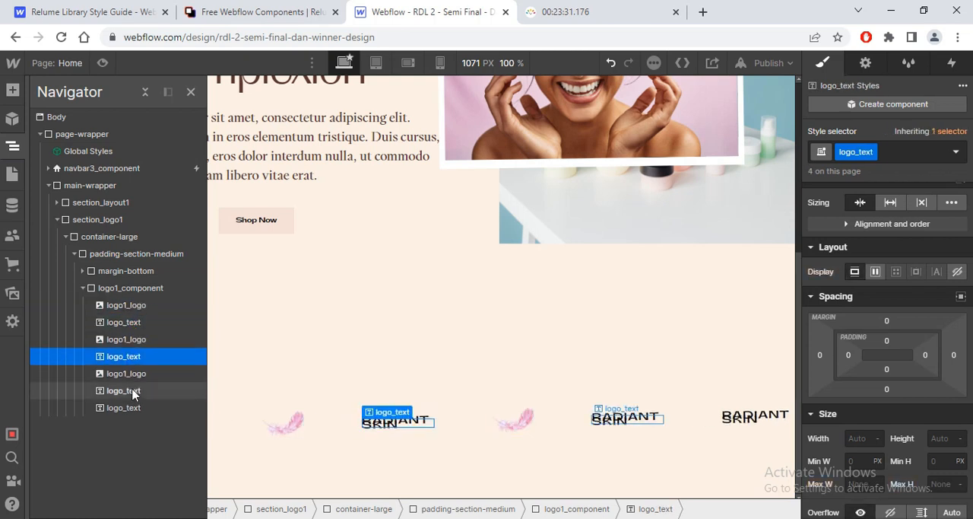
click(132, 390)
key(ctrl+v)
Step: Set the flex child sizing of logo_text to don't shrink or grow so each keyword stays on one line
click(301, 445)
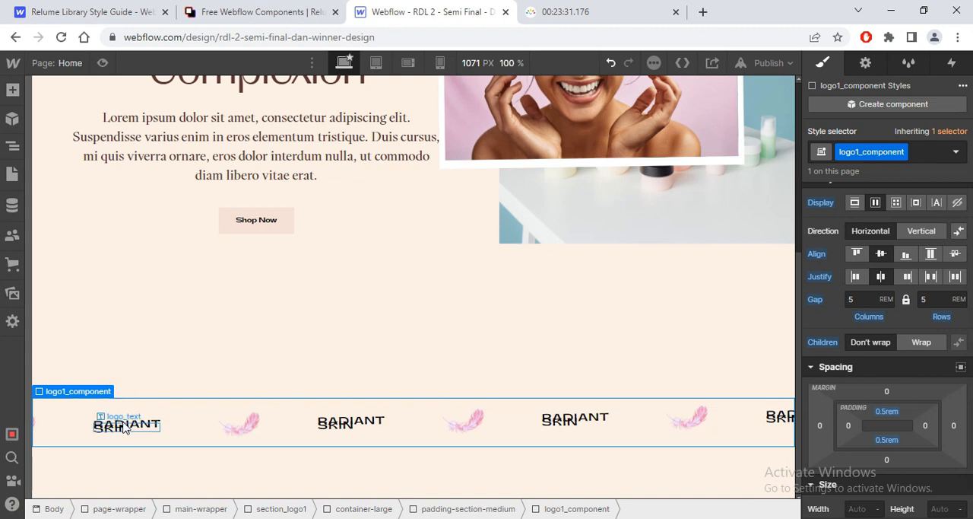
click(125, 428)
click(924, 204)
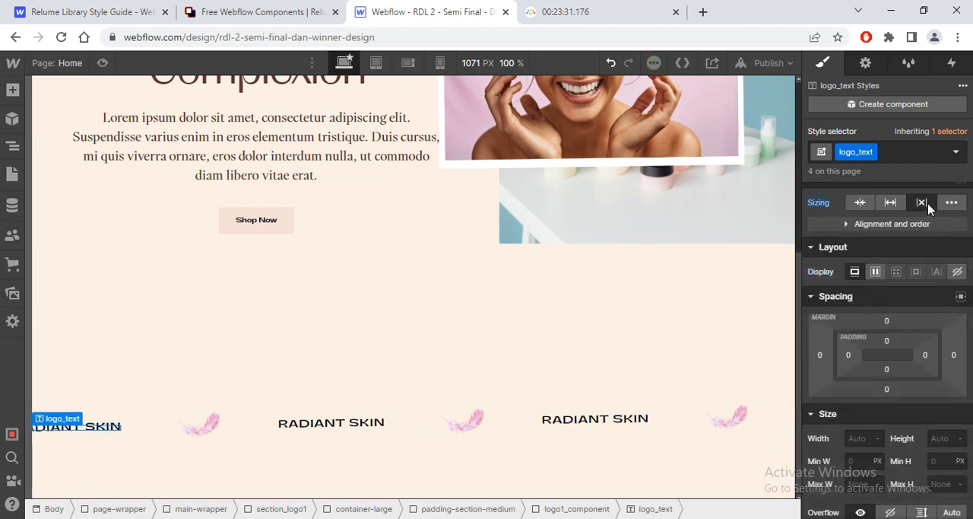
Step: Replace the padding-section-medium class on the keyword strip's wrapper with padding-section-small
click(310, 353)
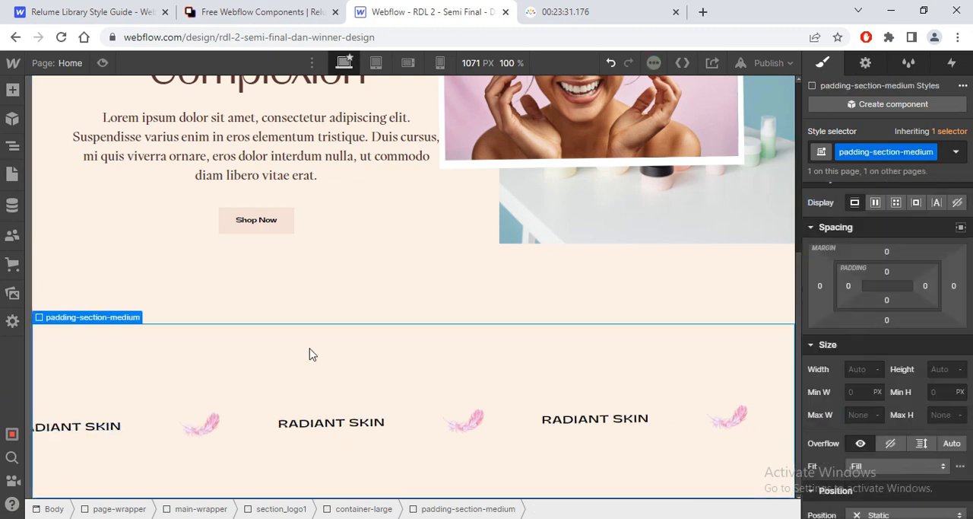
click(956, 152)
click(947, 161)
click(948, 159)
key(BackSpace)
text(padding)
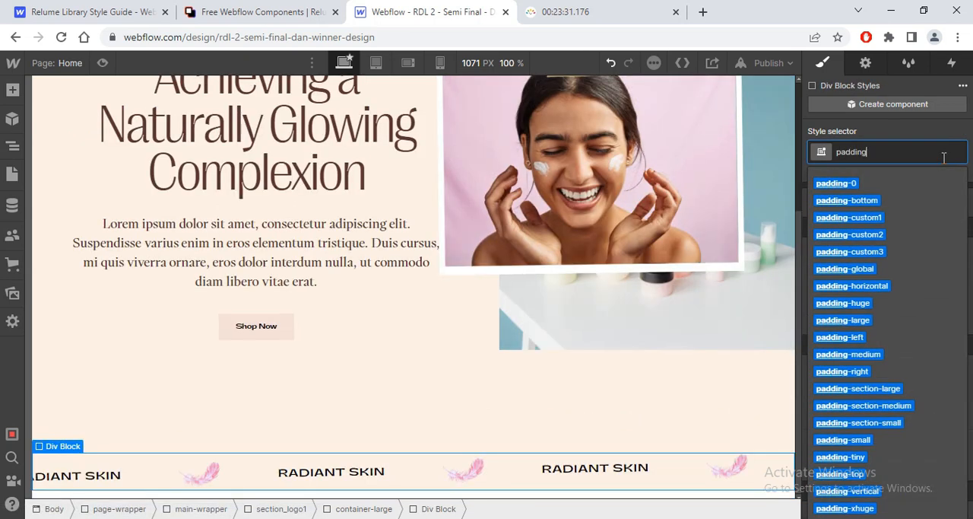
text(-section)
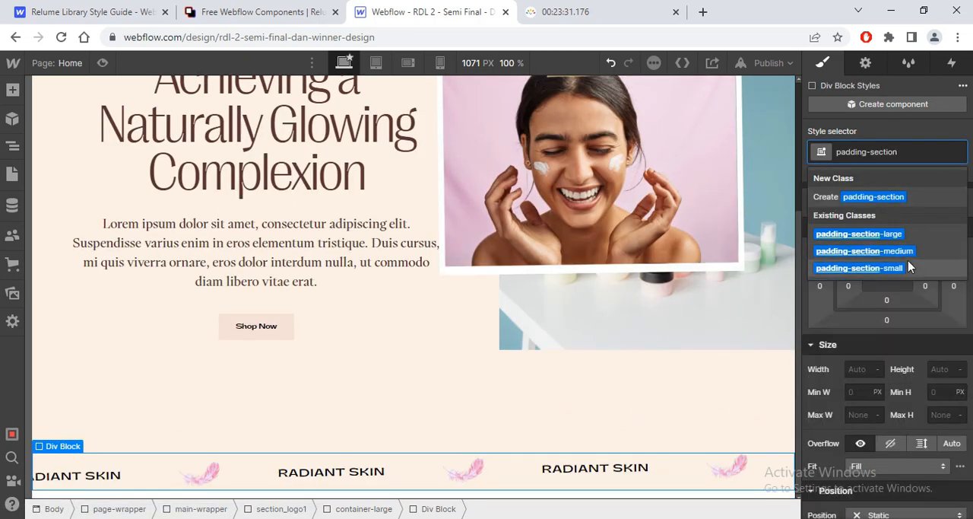
click(852, 268)
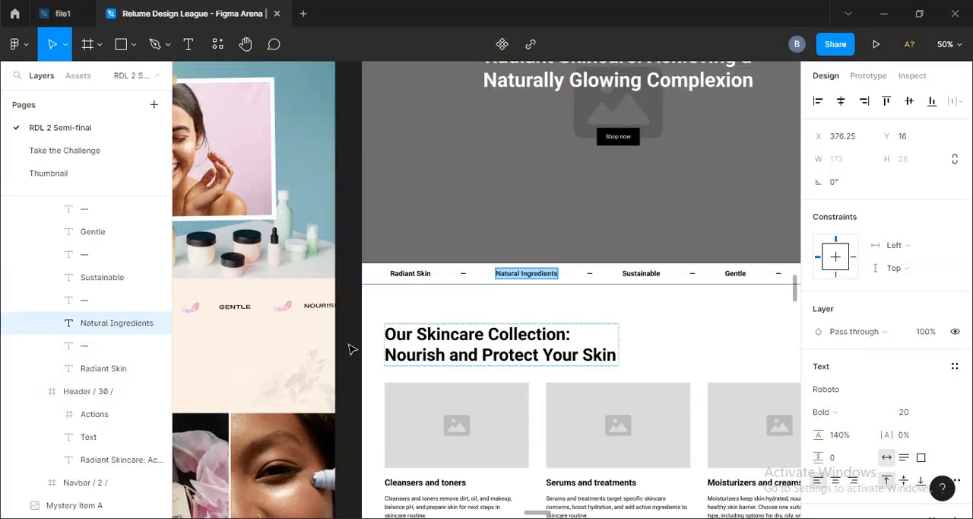
Step: Review the section below the keyword strip in Figma and copy the matching Relume layout 250 component
click(352, 349)
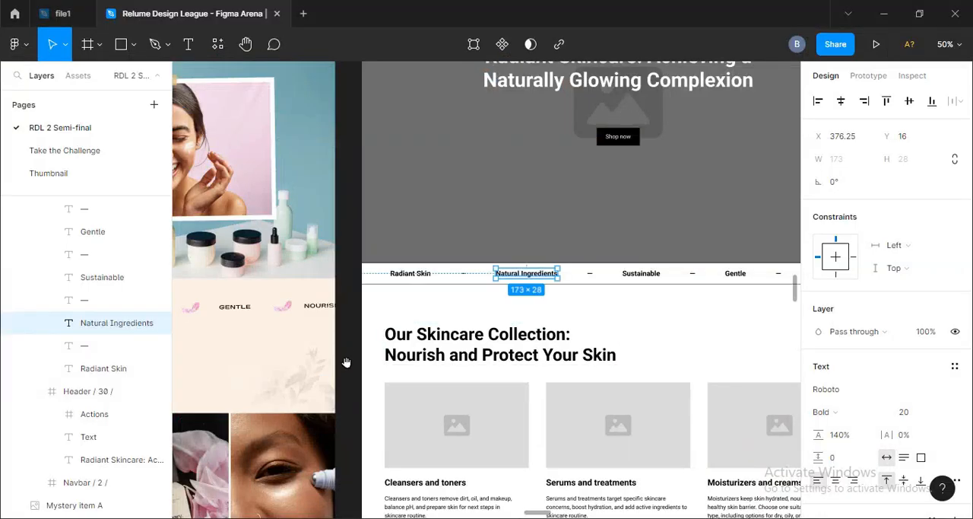
drag(346, 362, 712, 164)
drag(519, 178, 526, 212)
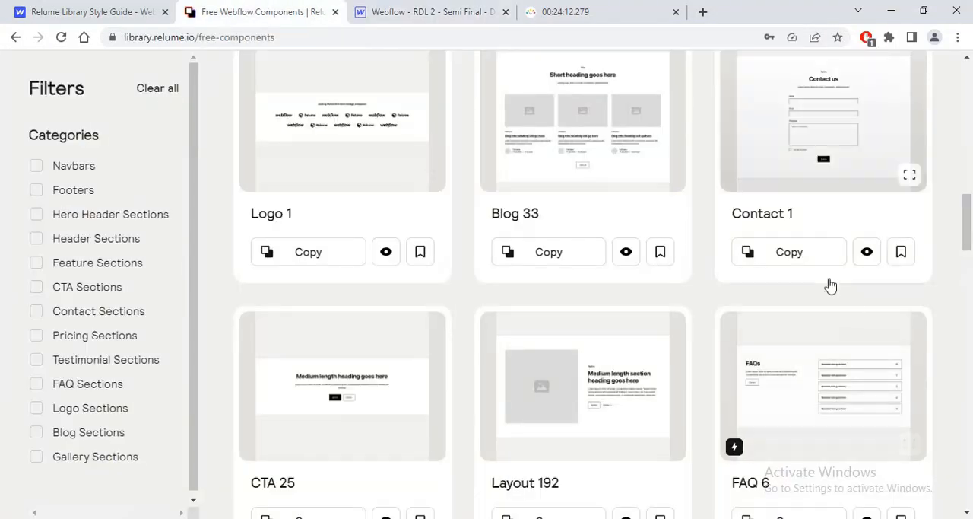
scroll(967, 244, down, 1)
drag(967, 243, 970, 406)
click(358, 421)
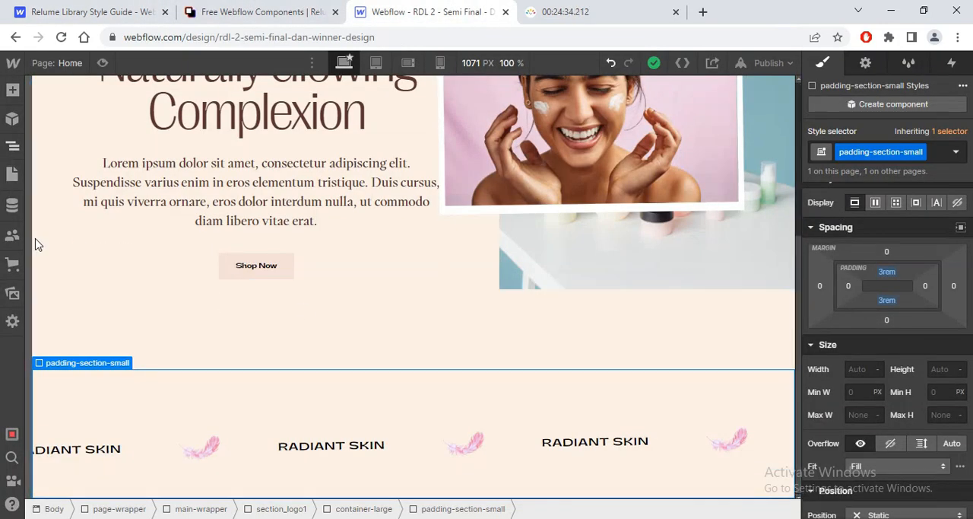
Step: Paste the copied Relume layout into main-wrapper in Webflow and show the new section_layout250
key(z)
click(74, 254)
click(57, 220)
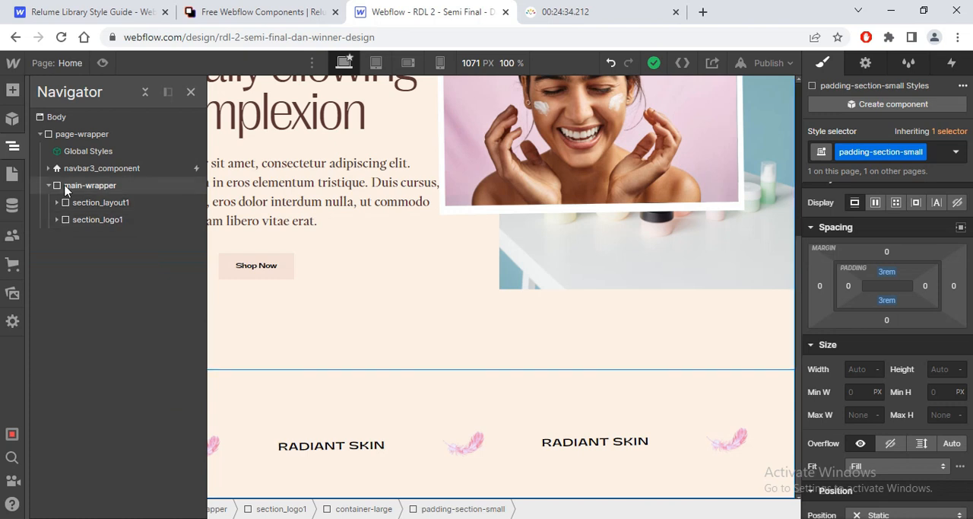
click(84, 186)
key(ctrl+v)
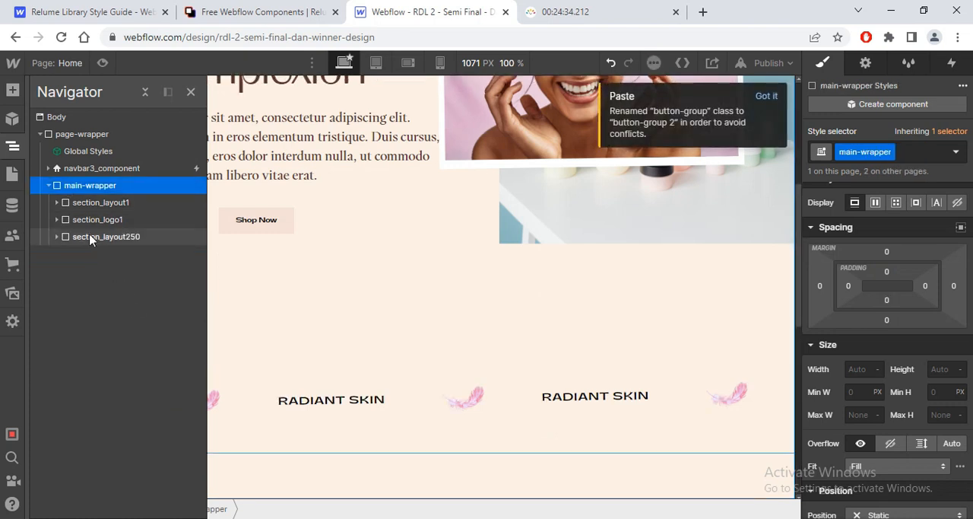
click(96, 238)
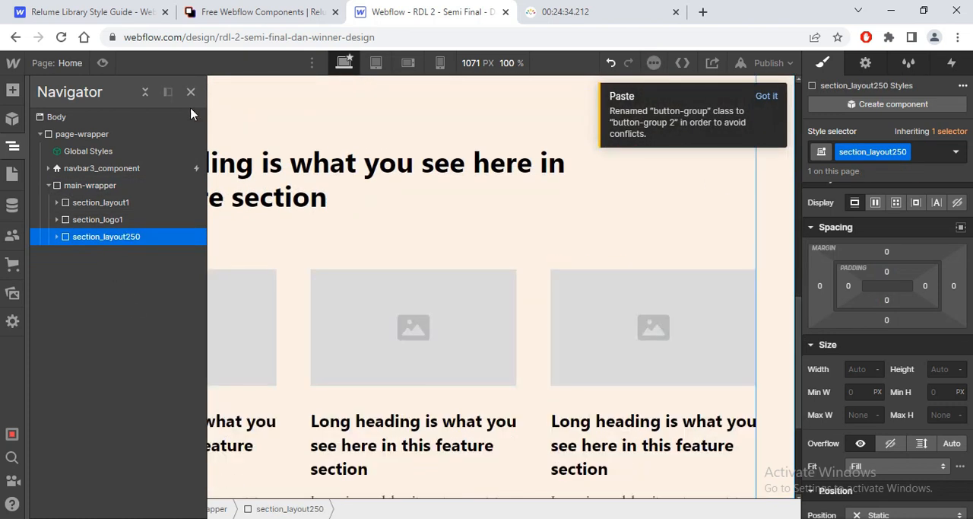
click(213, 158)
Step: Target the All H3 Headings tag on the new section's heading and inspect the "Our Skincare Collection" heading's typography in Figma
click(236, 204)
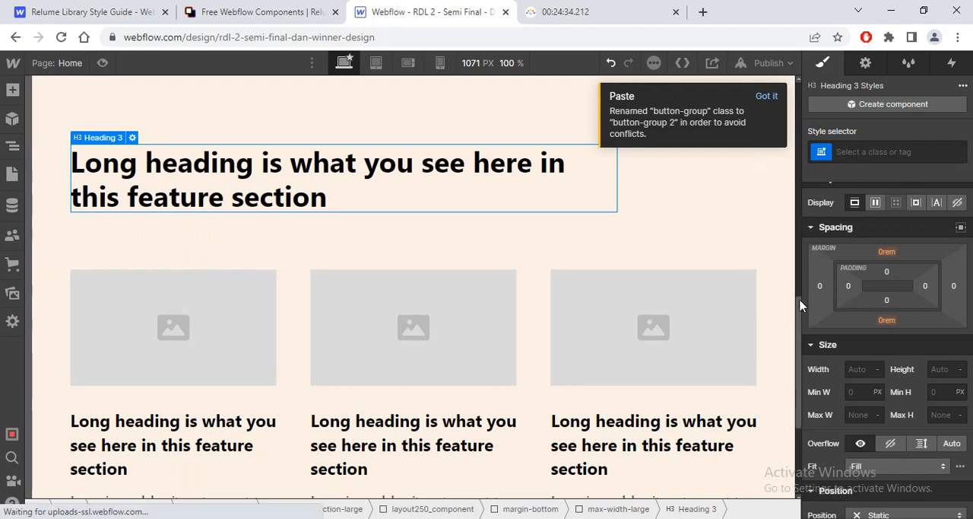
click(852, 153)
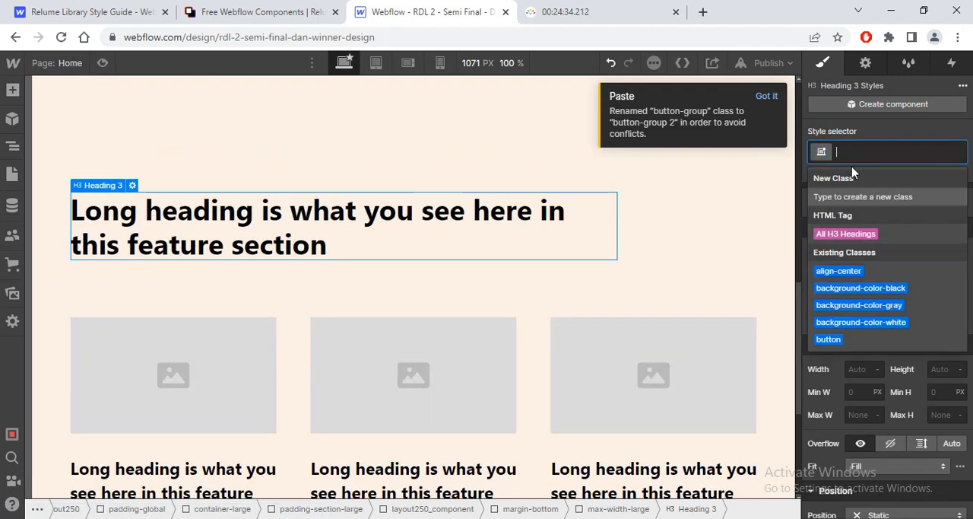
click(846, 233)
key(alt+Tab)
click(353, 219)
click(353, 219)
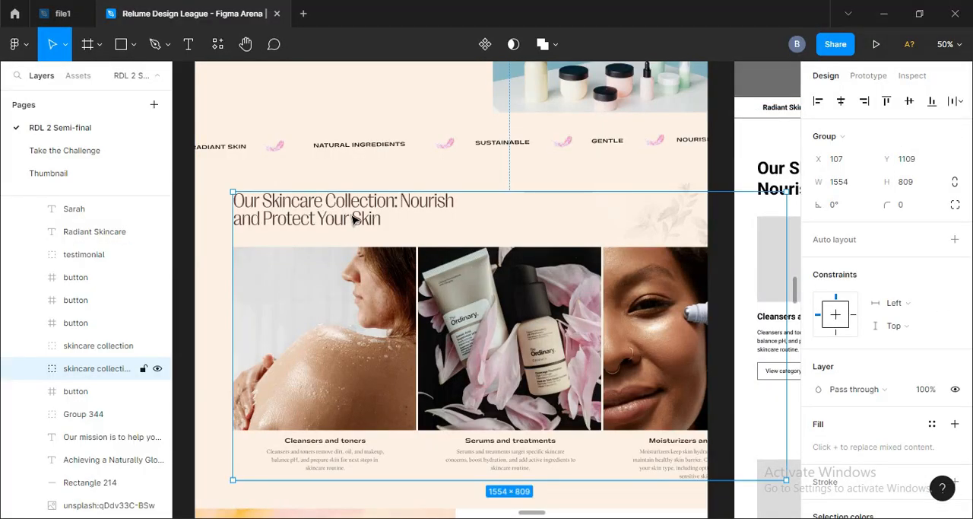
click(342, 221)
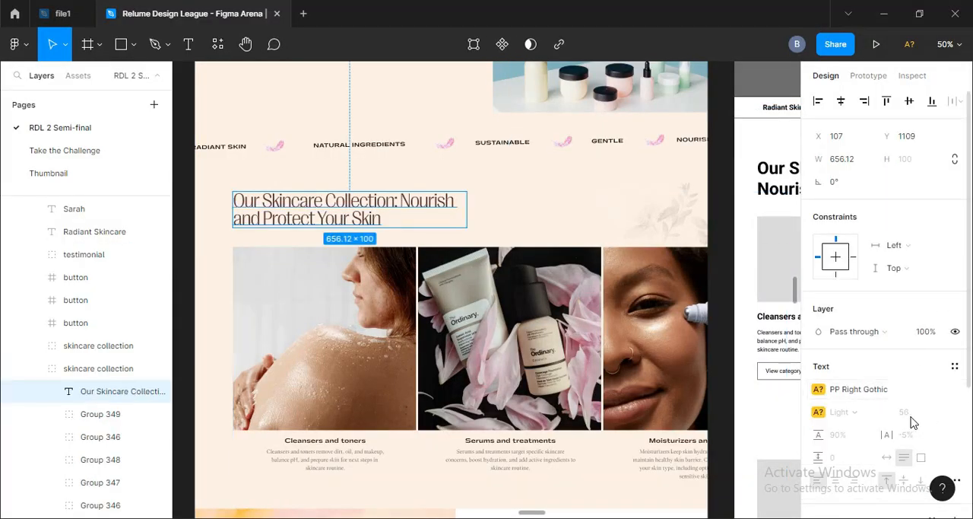
key(alt+Tab)
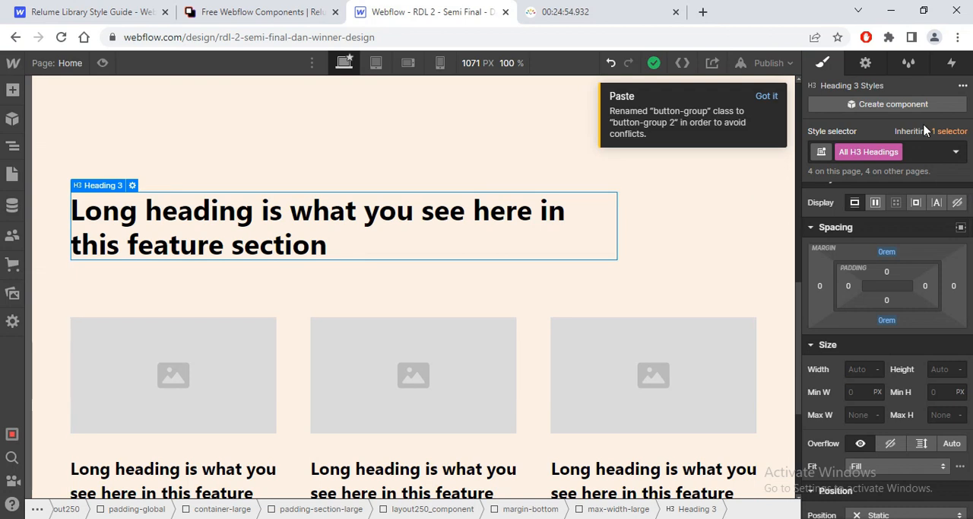
Step: Set the All H3 Headings font to Pprightgothic and its size to 56/16, giving 3.5 rem
scroll(907, 327, down, 3)
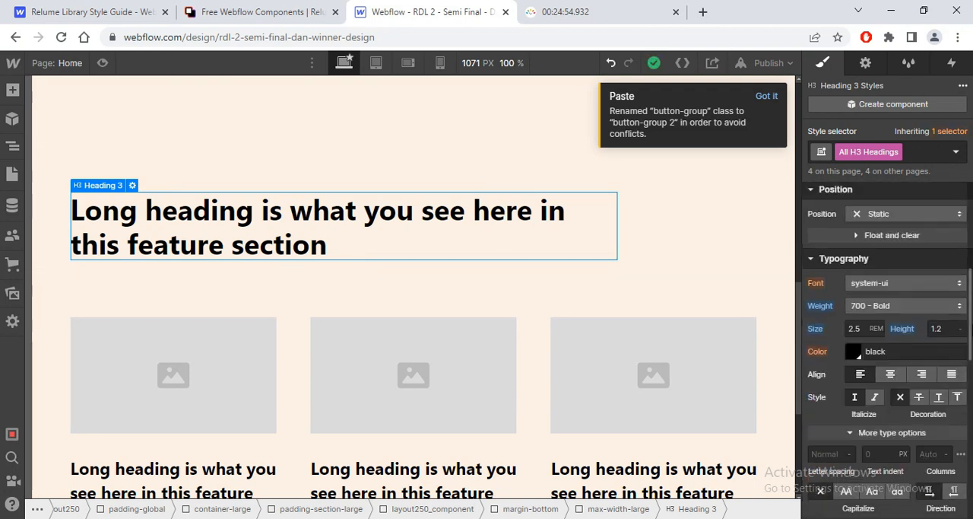
click(907, 326)
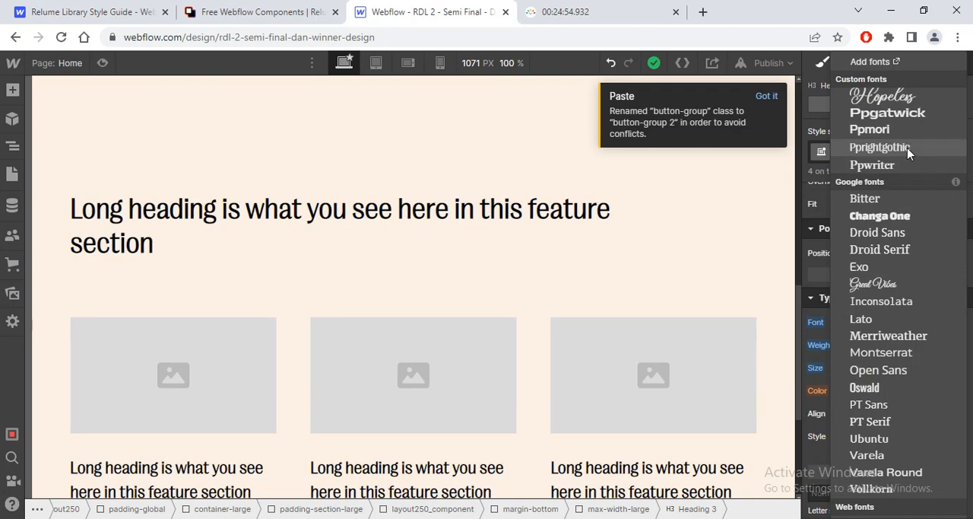
click(907, 148)
key(alt+Tab)
key(alt+Tab)
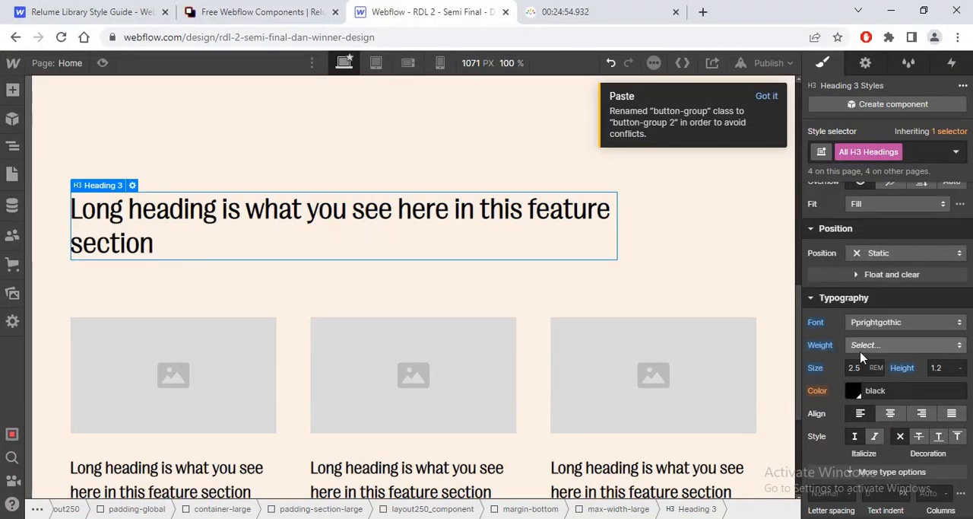
click(856, 369)
text(56/)
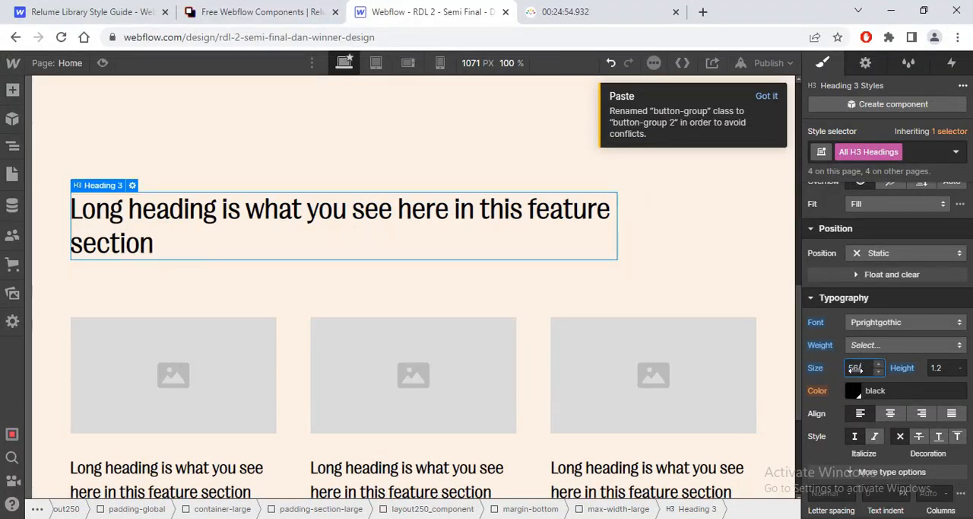
text(16)
key(Return)
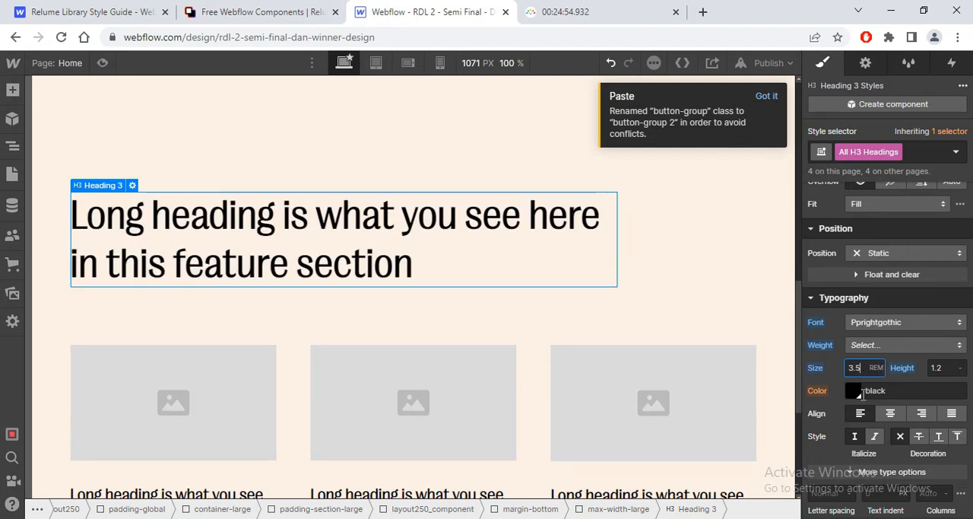
Step: Set the All H3 Headings color to the maroon swatch and the weight to 300 - Light
click(853, 391)
click(816, 335)
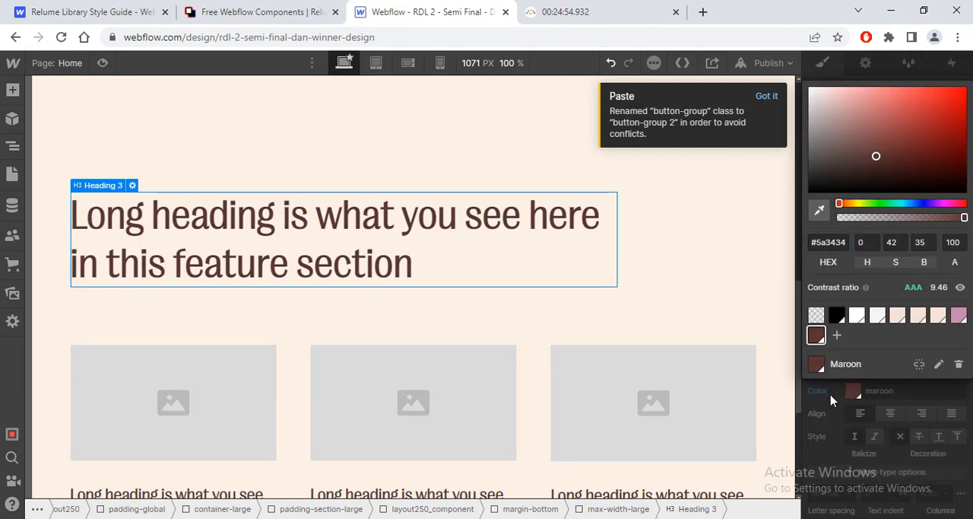
click(831, 401)
click(875, 346)
click(875, 279)
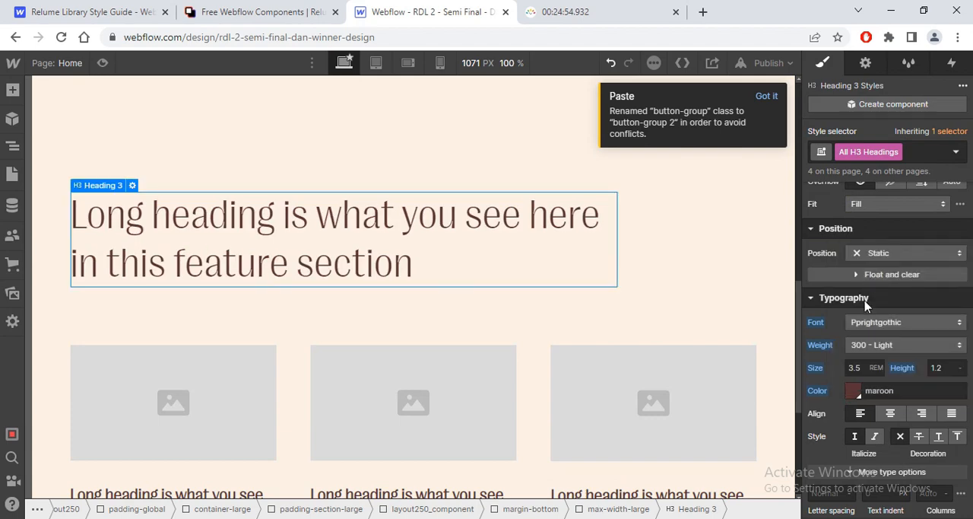
Step: Compare the new section's heading and three-card layout with the skincare collection section in the Figma design
key(alt+Tab)
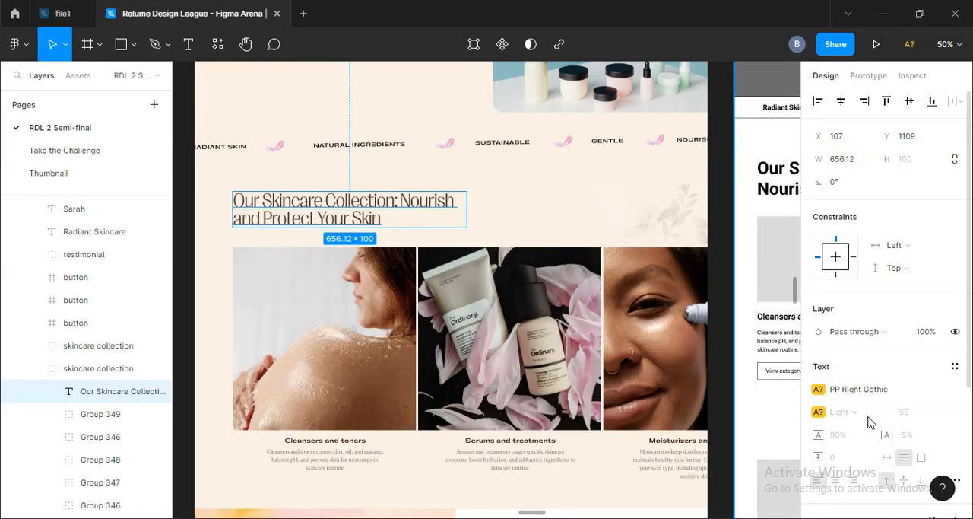
key(alt+Tab)
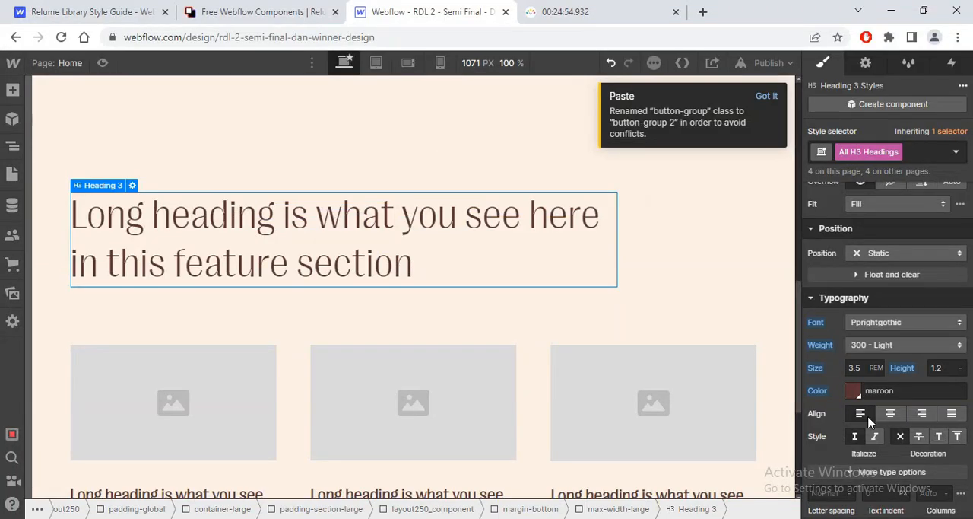
scroll(795, 309, down, 4)
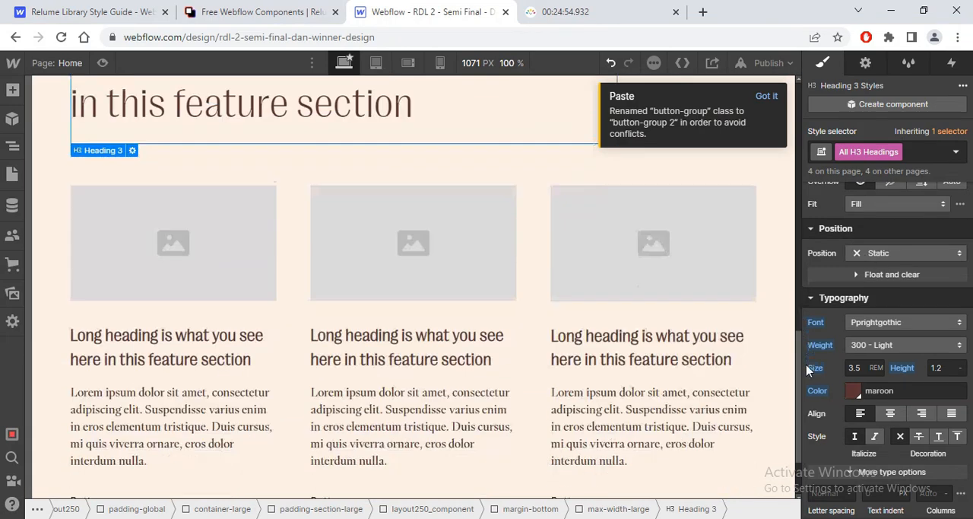
scroll(485, 311, up, 1)
key(alt+Tab)
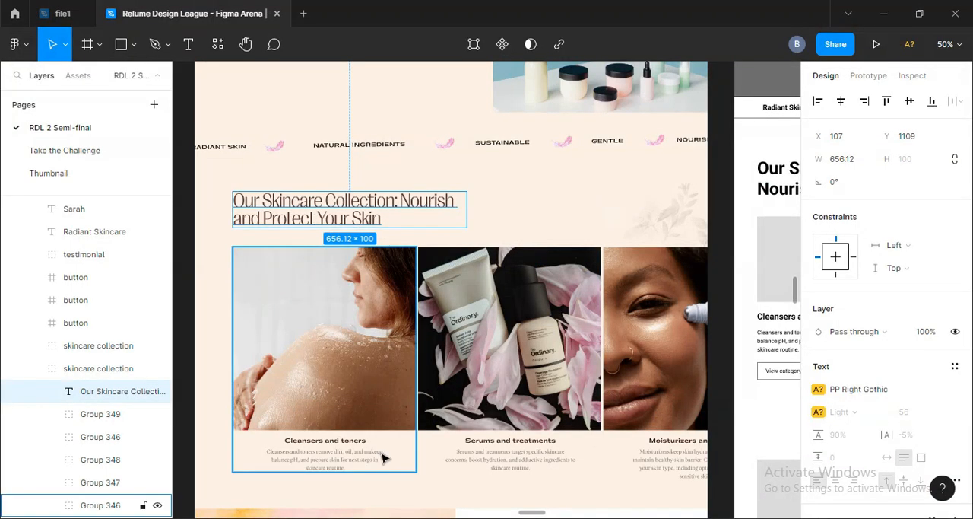
key(alt+Tab)
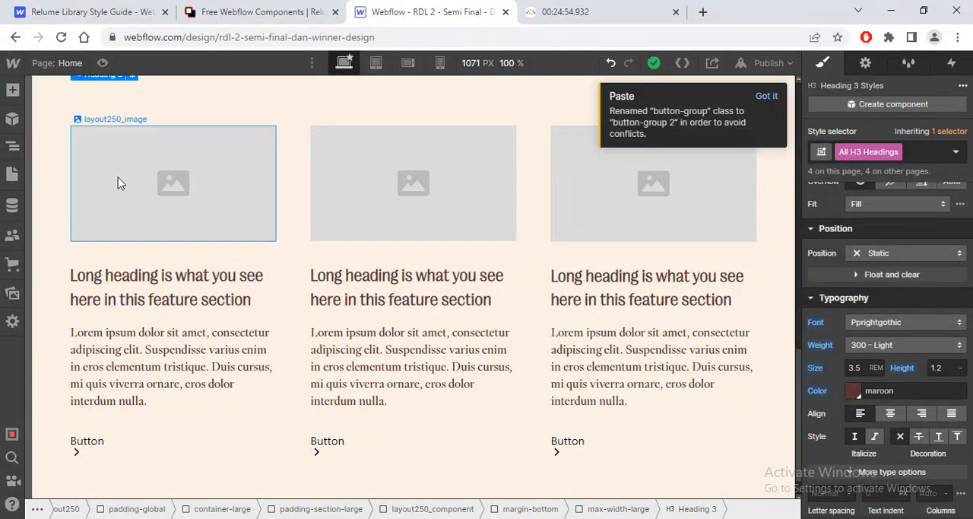
Step: Move container-large out of padding-global in section_layout250 and delete the emptied padding-global block
click(13, 145)
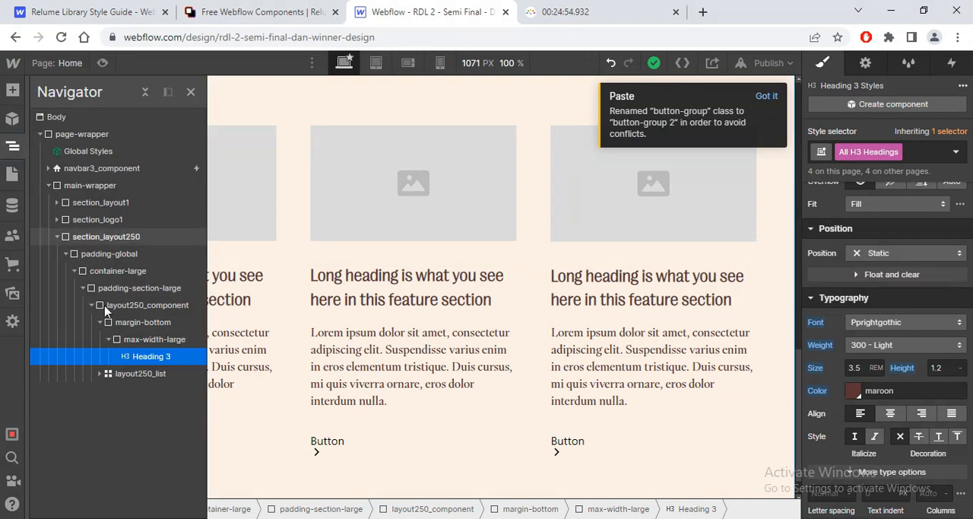
click(75, 272)
drag(94, 276, 95, 266)
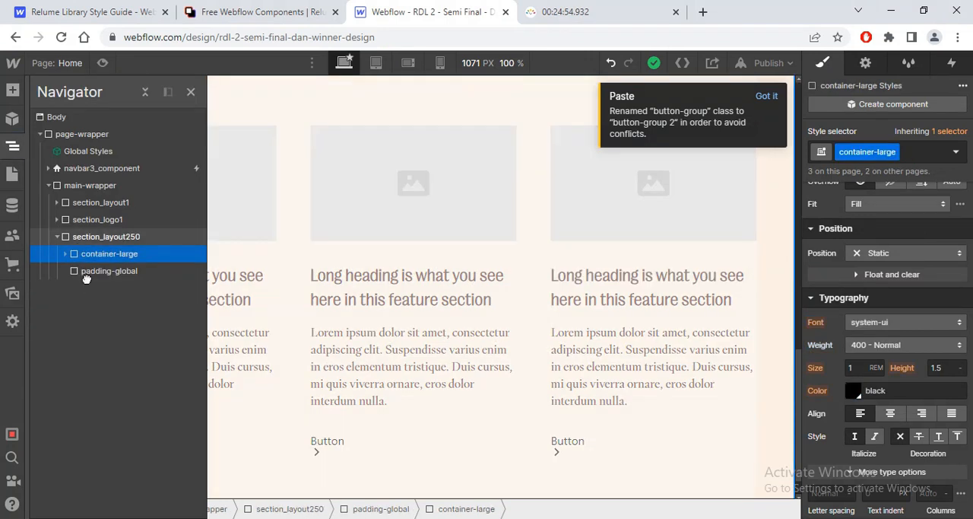
click(88, 274)
key(Delete)
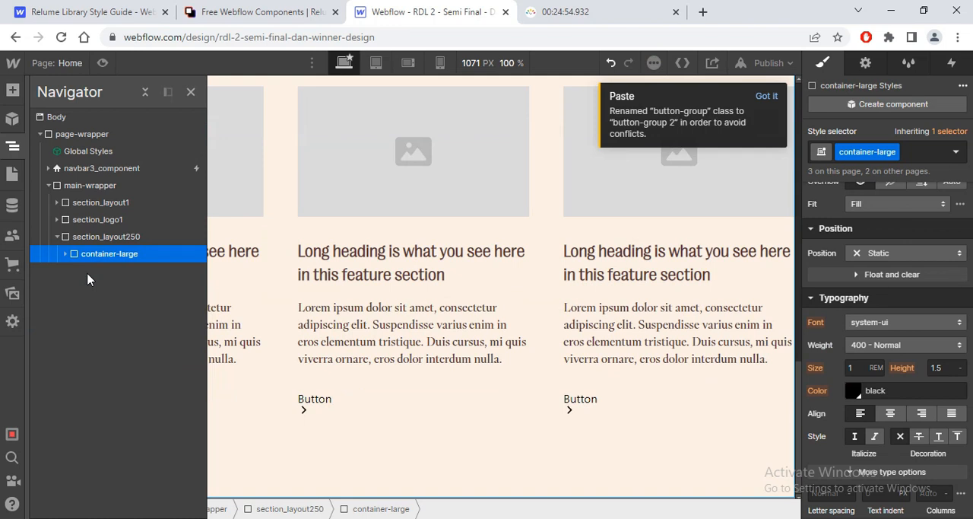
click(191, 91)
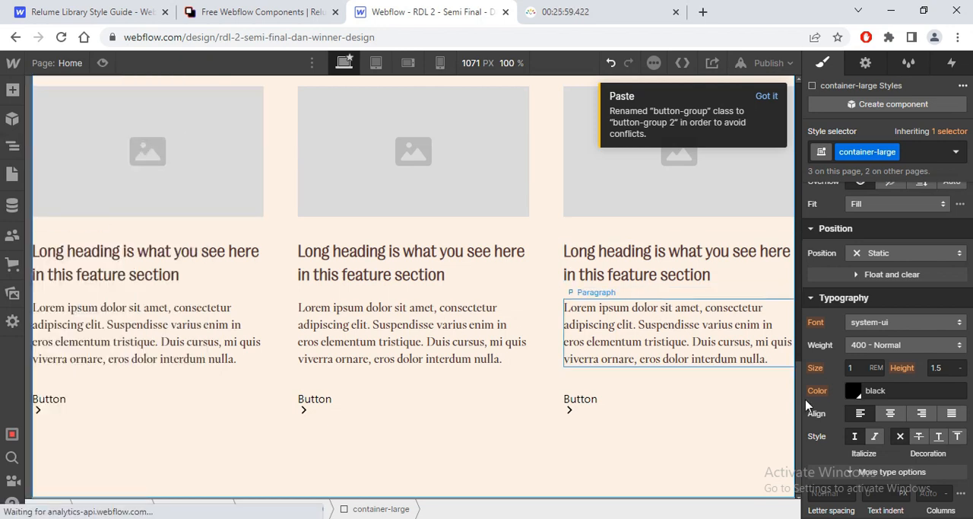
drag(796, 378, 798, 396)
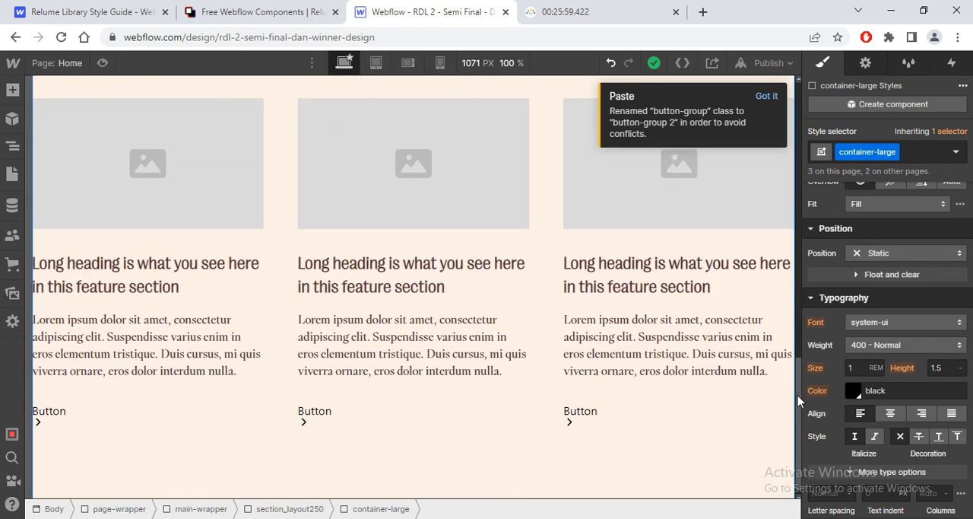
click(12, 145)
click(65, 254)
click(65, 254)
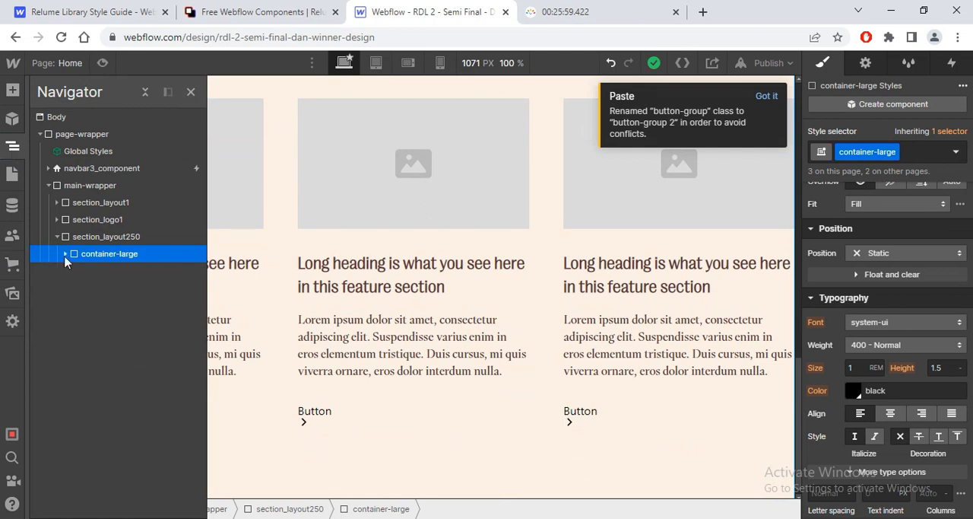
click(65, 254)
click(65, 254)
click(191, 91)
click(154, 186)
click(129, 324)
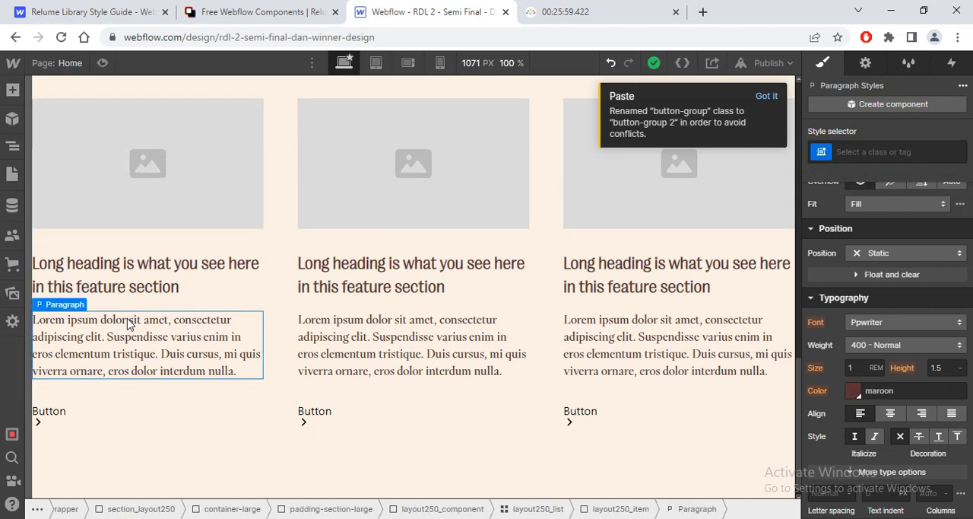
key(Delete)
click(119, 330)
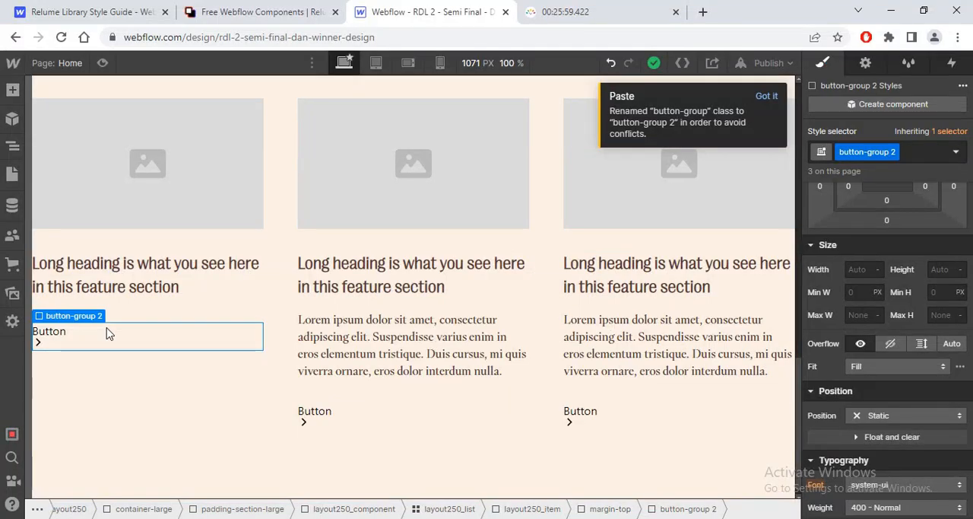
key(Escape)
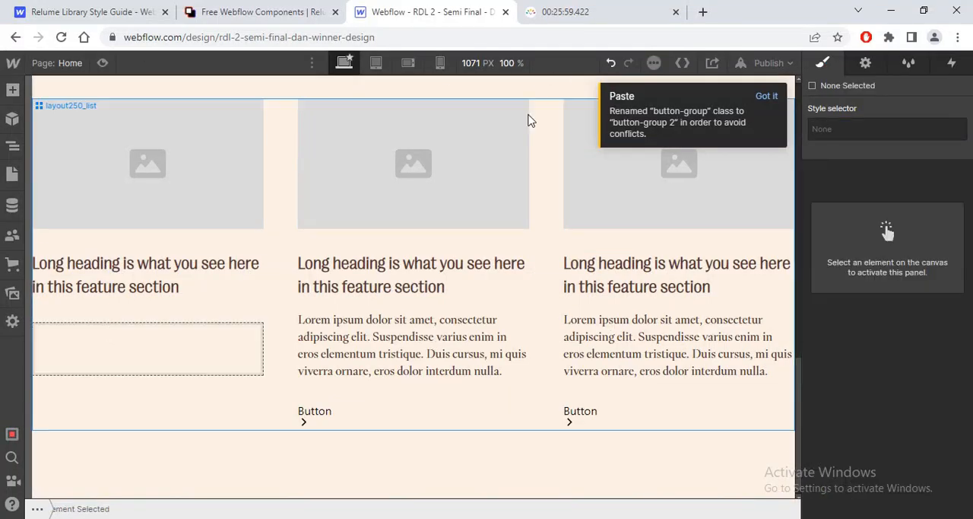
key(ctrl+z)
Step: Delete the button from the first card in section_layout250
click(73, 410)
key(Delete)
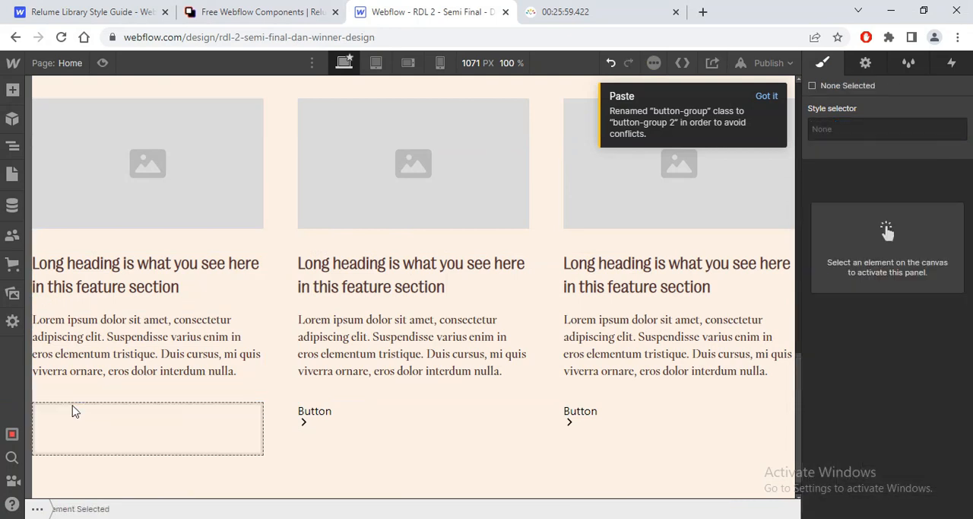
mouse_move(796, 407)
mouse_down()
mouse_move(801, 363)
mouse_move(802, 391)
mouse_up()
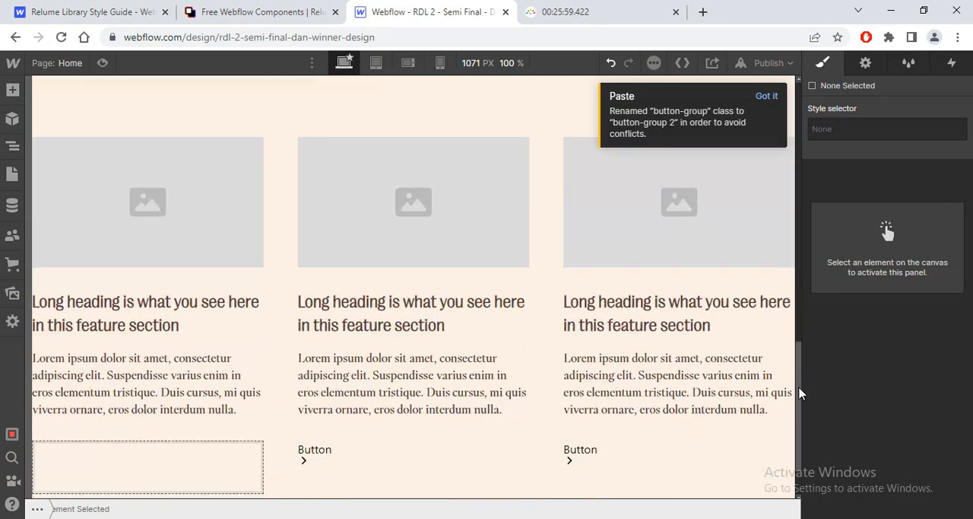
Step: Set the left margin of the layout250_list grid to 5vw
click(13, 150)
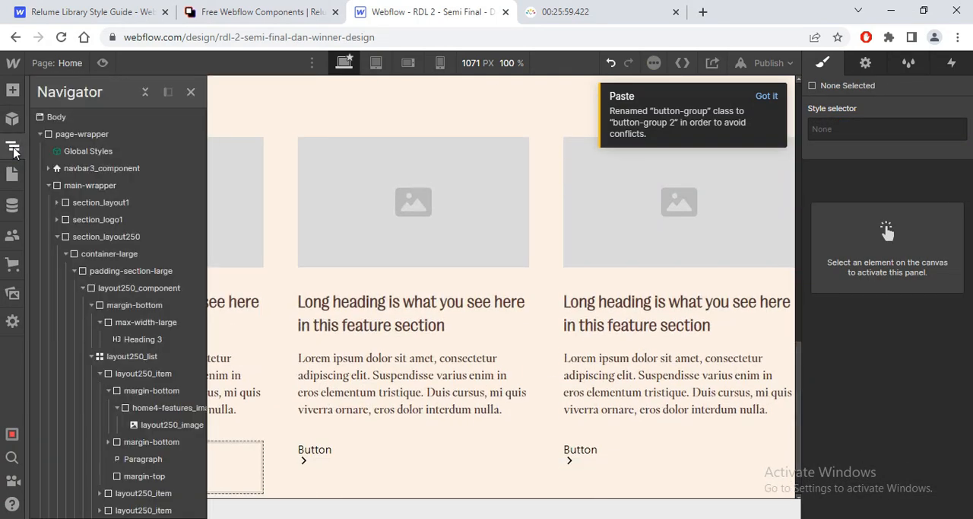
click(131, 356)
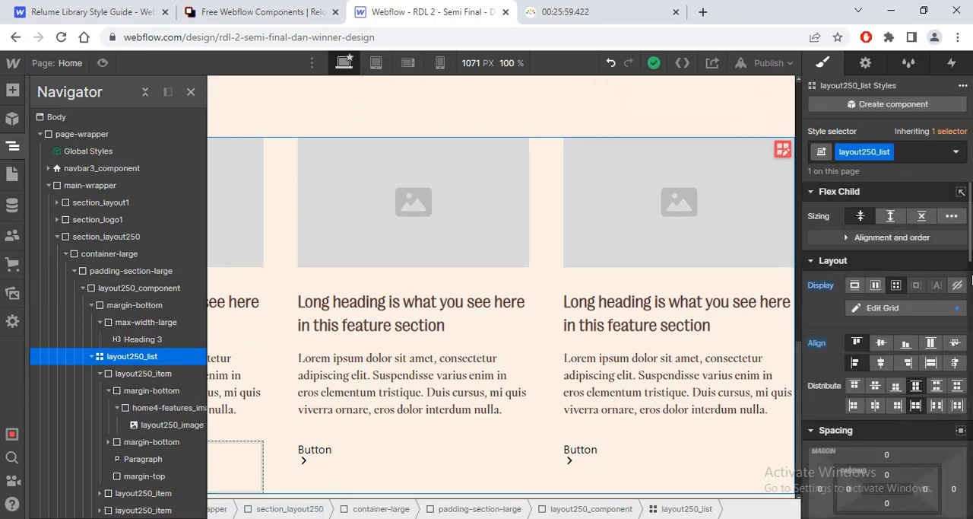
scroll(968, 247, down, 3)
scroll(884, 325, up, 1)
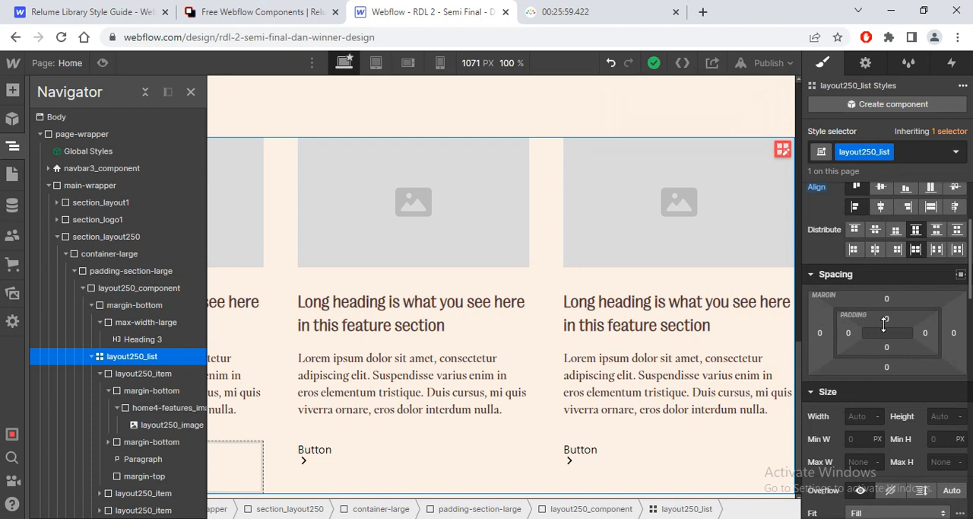
click(819, 334)
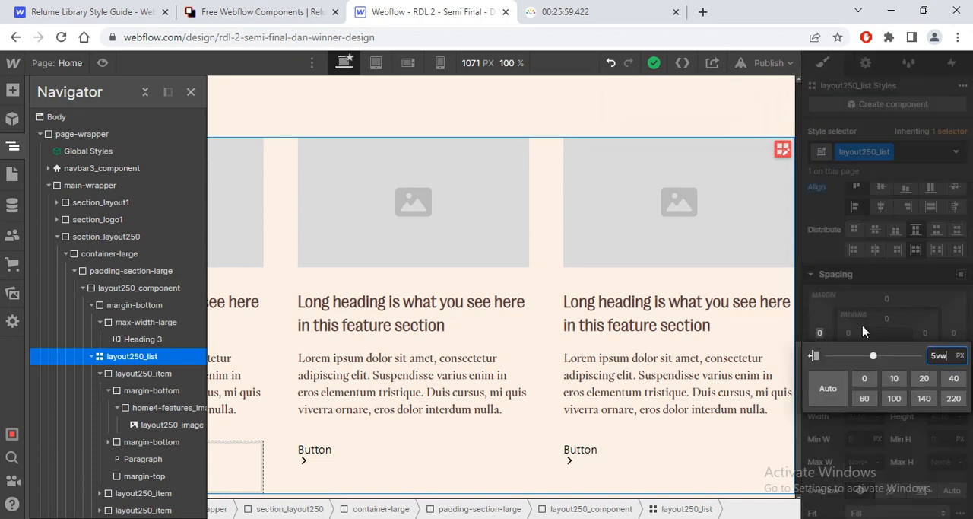
key(Return)
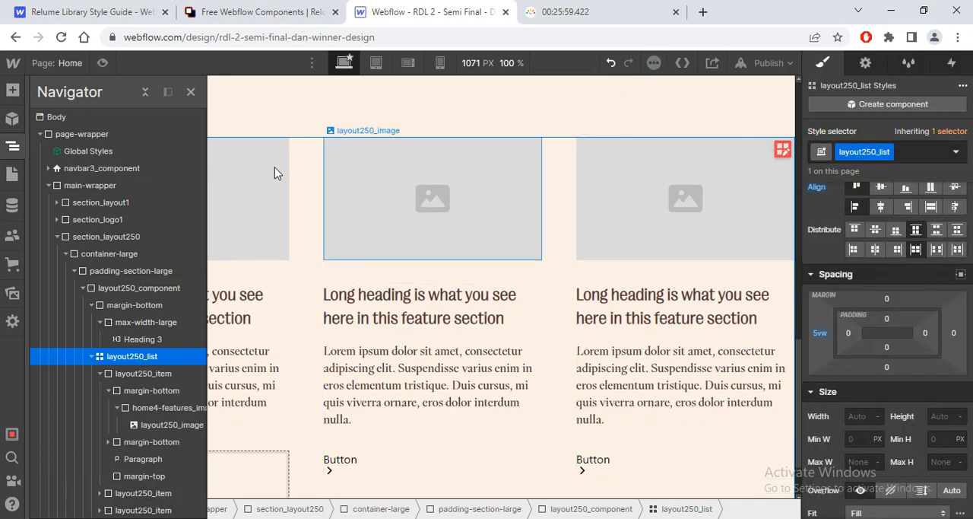
click(191, 91)
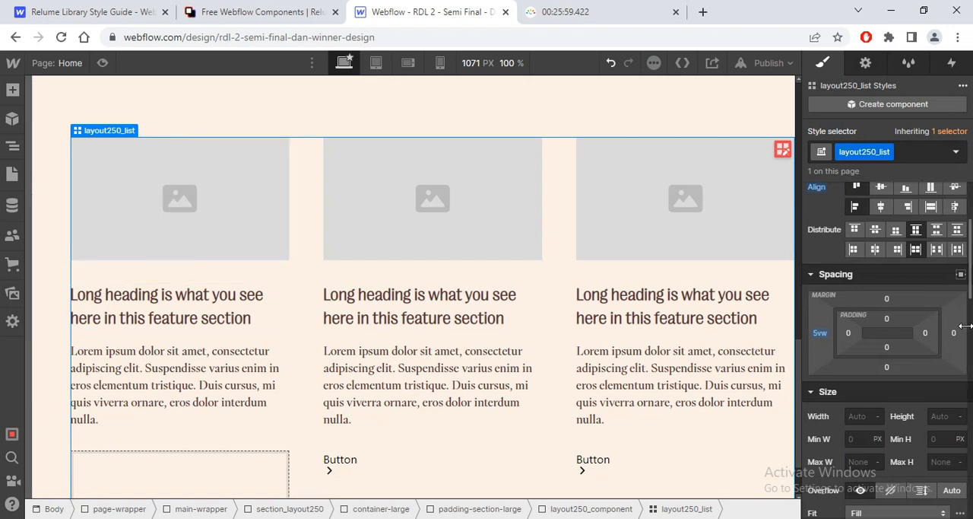
Step: Set the width of the layout250_item cards to 35vw
click(211, 195)
click(156, 117)
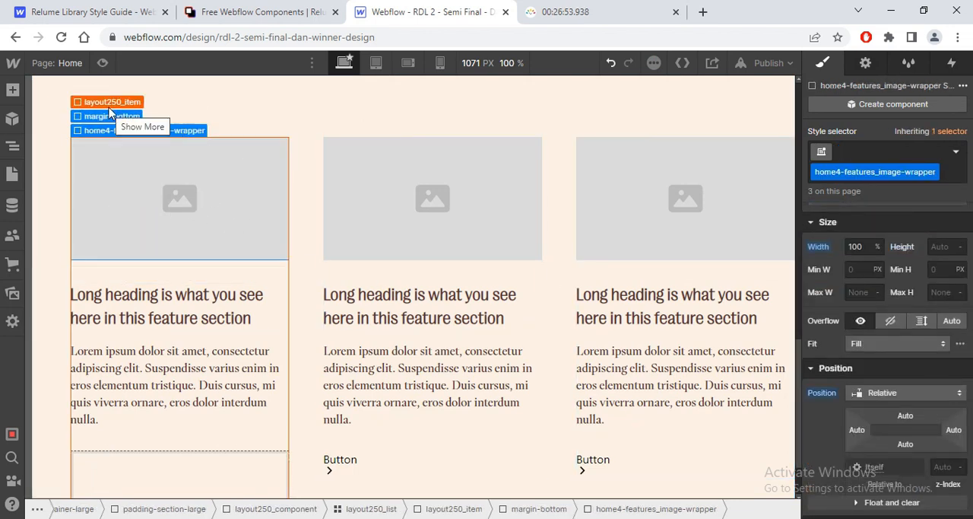
click(106, 97)
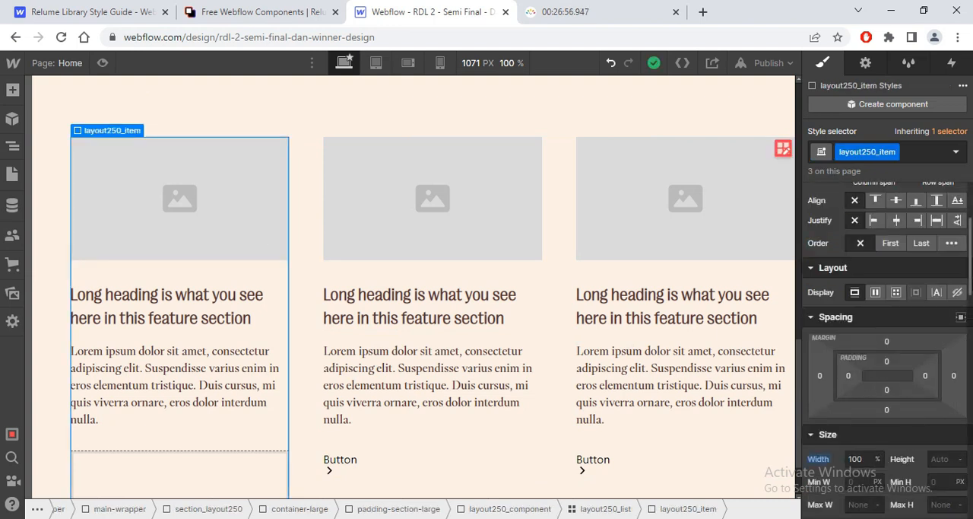
scroll(855, 375, down, 2)
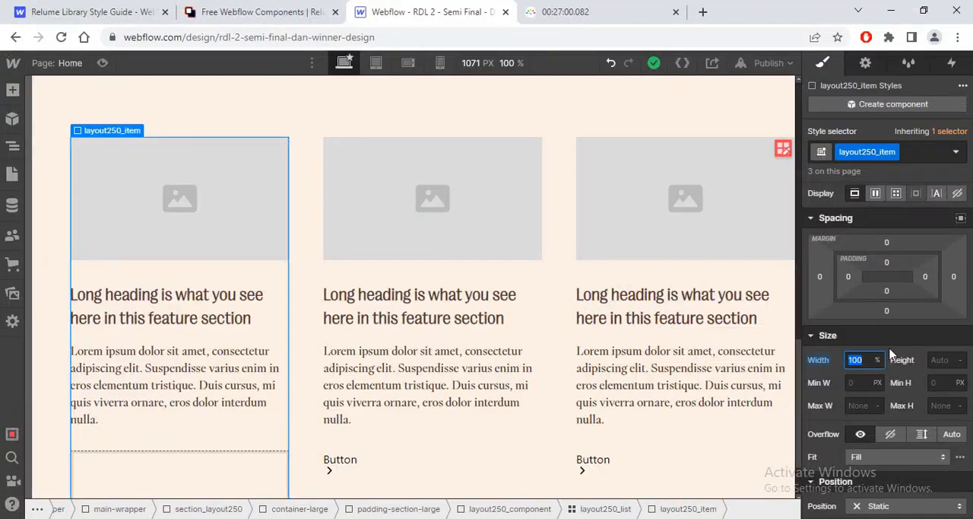
key(Return)
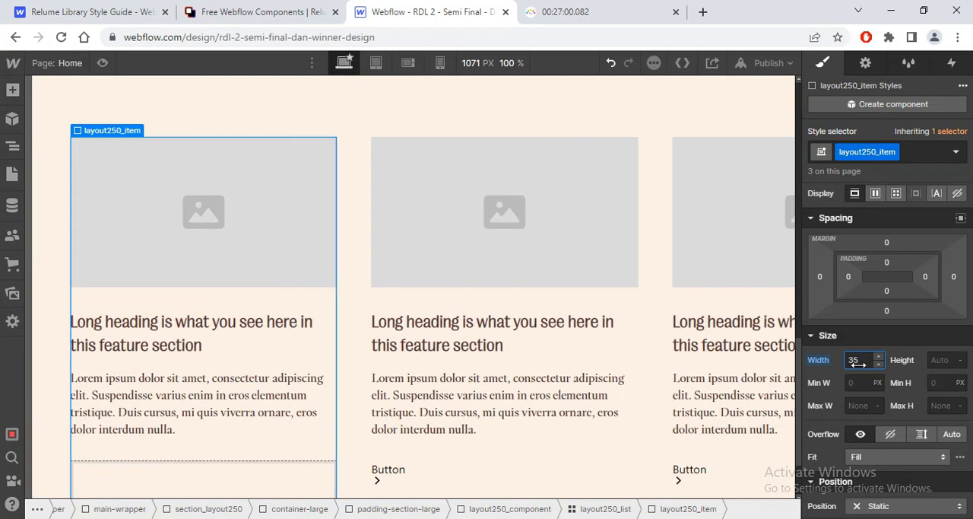
Step: Set the layout250_list grid's column and row gap to 6px, following the card spacing in the Figma design
drag(970, 310, 966, 247)
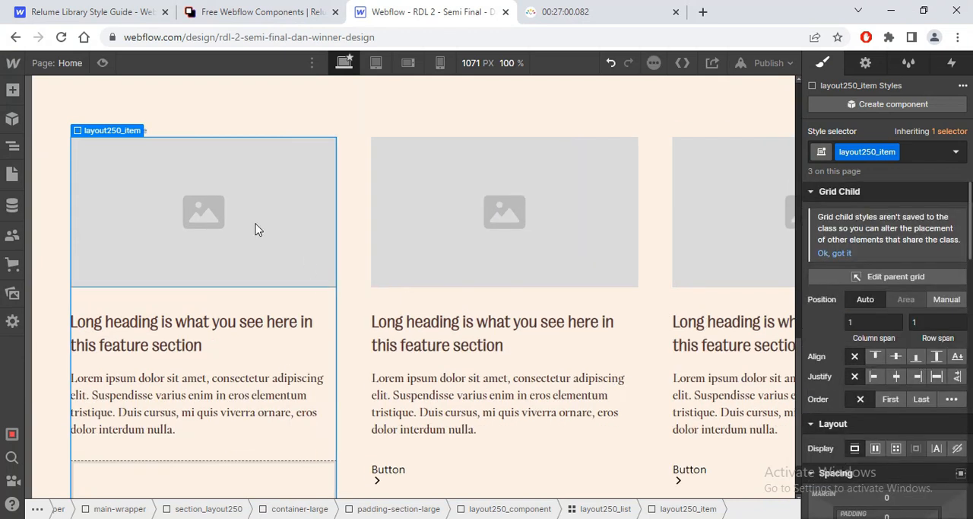
mouse_move(101, 135)
click(102, 115)
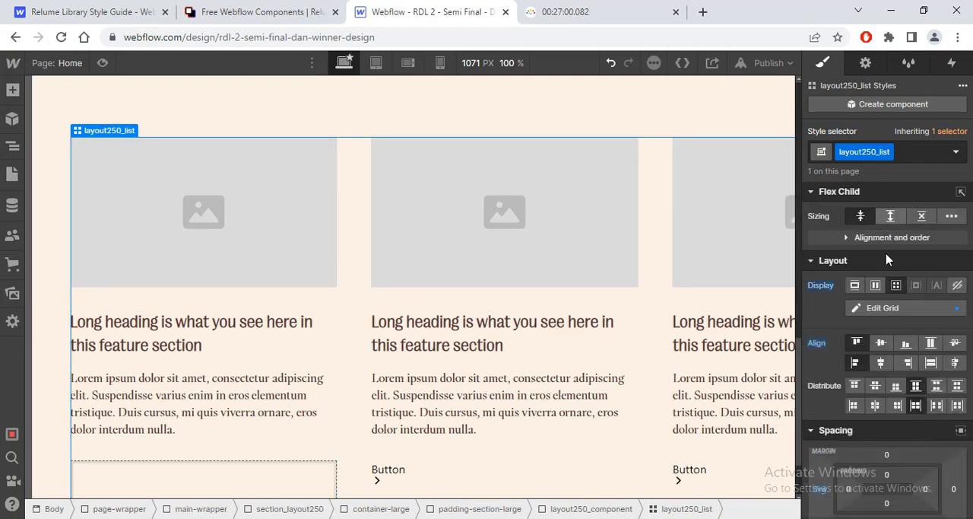
scroll(913, 320, down, 4)
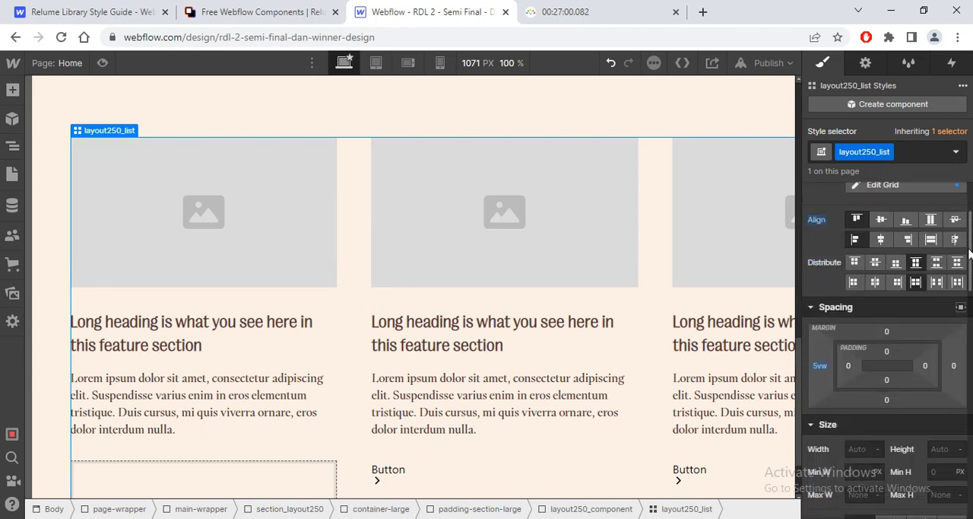
scroll(917, 316, up, 4)
click(918, 311)
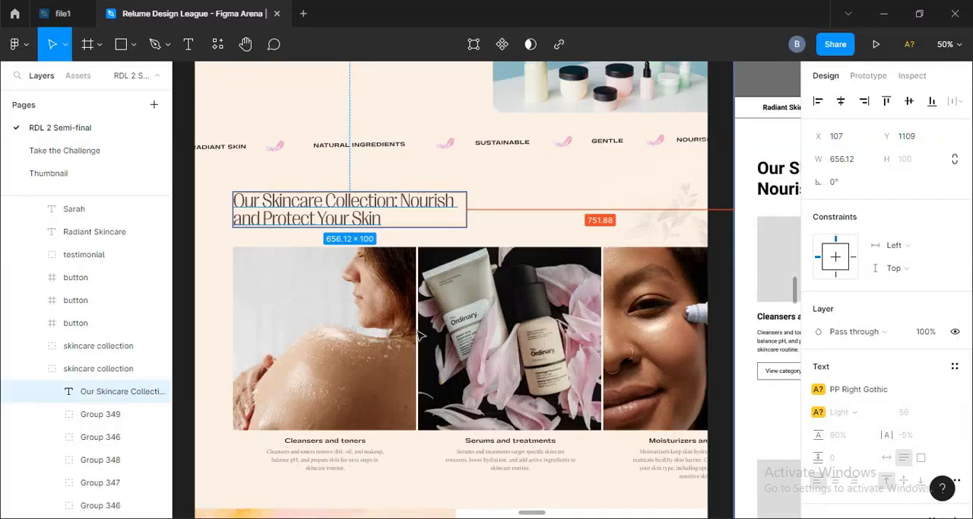
click(414, 323)
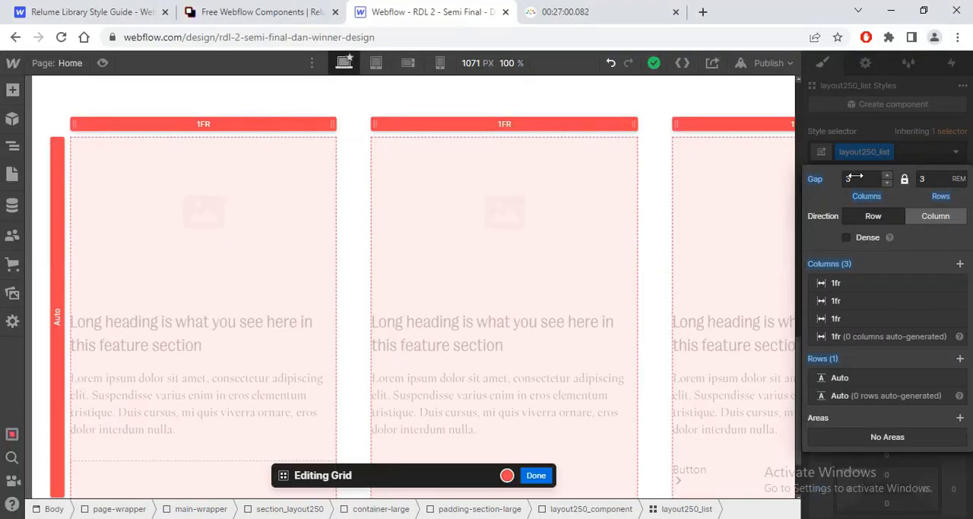
click(848, 178)
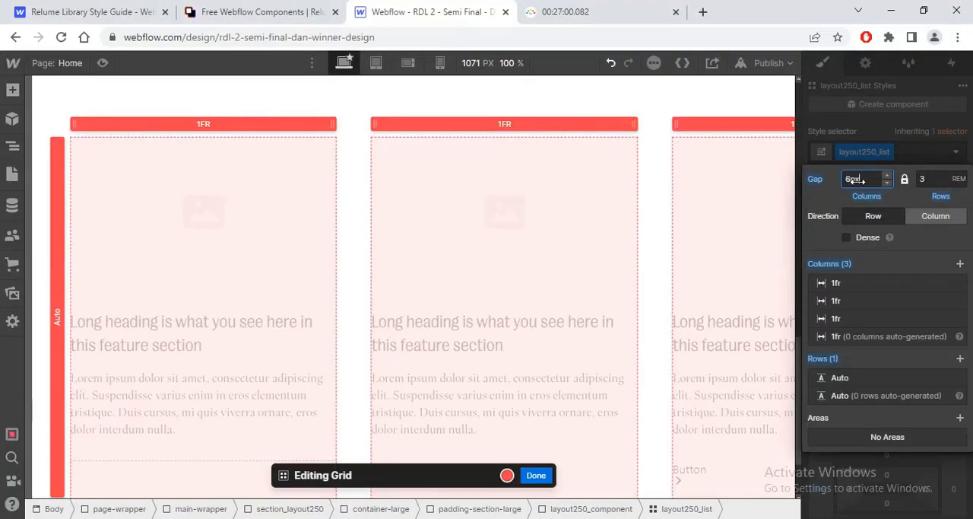
text(6px)
key(Return)
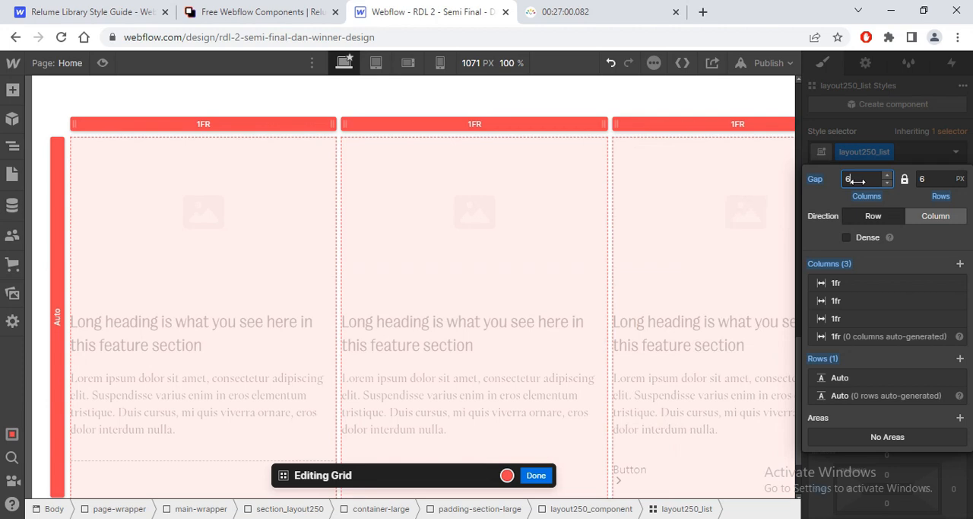
Step: Set the home4-features_image-wrapper width and height to 35vw each to make the card images square
click(317, 273)
key(alt+Tab)
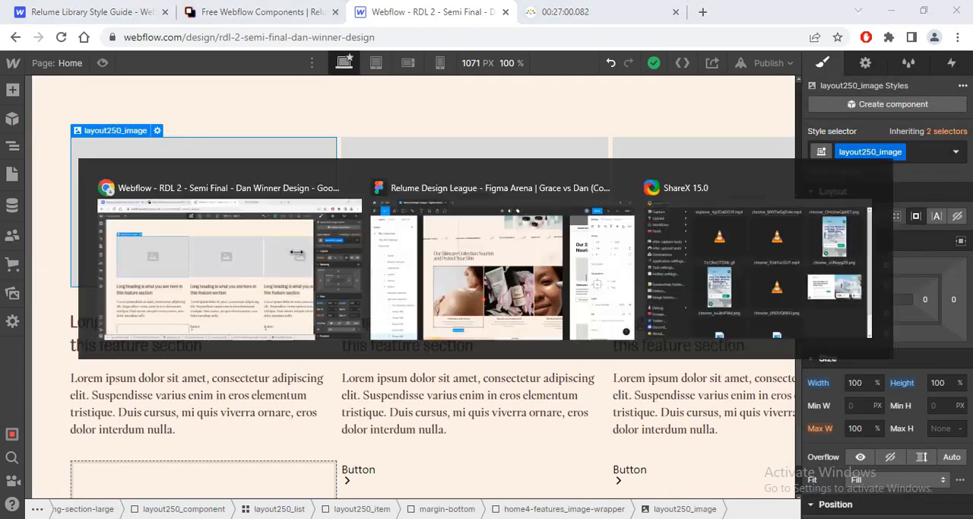
key(alt+Tab)
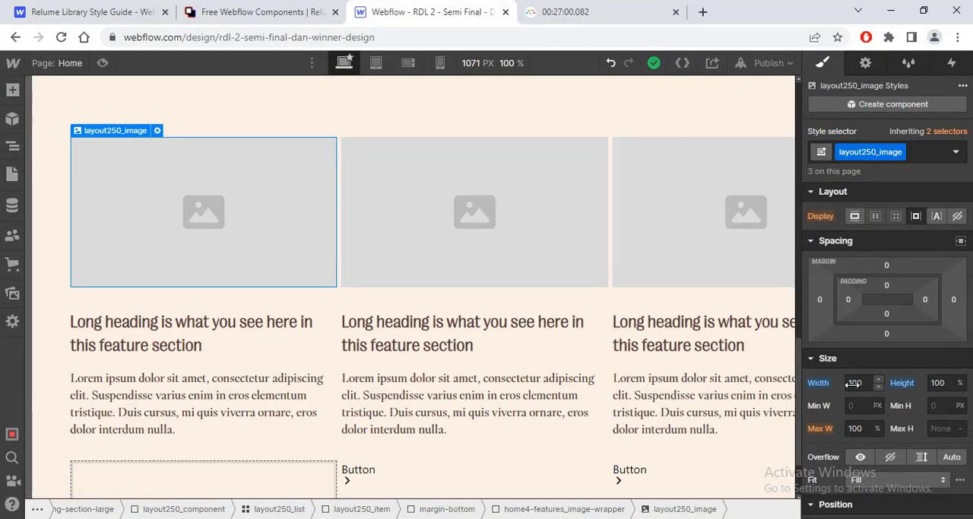
mouse_move(129, 139)
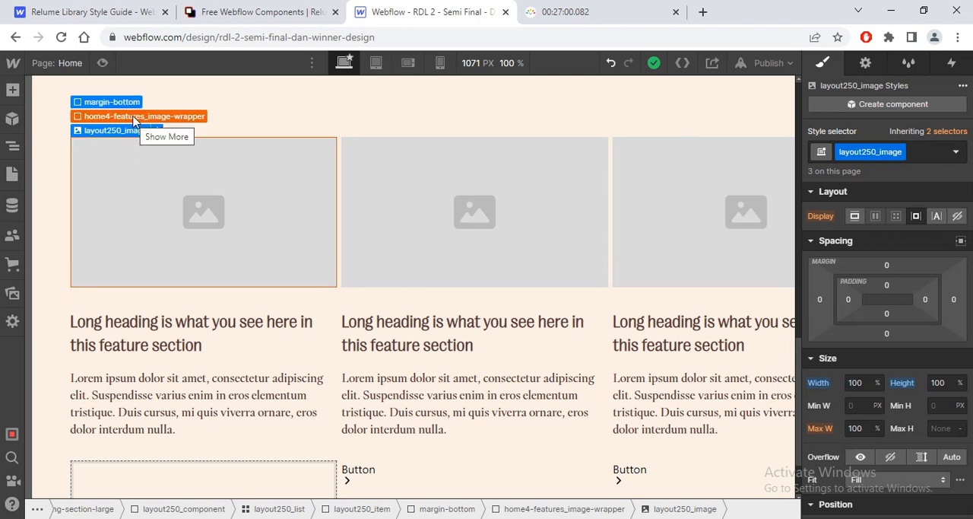
click(126, 114)
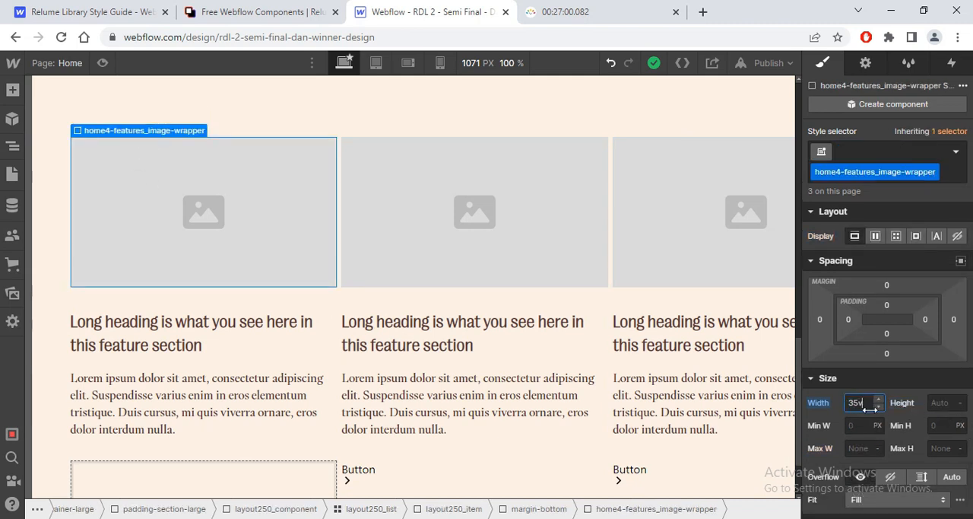
click(935, 405)
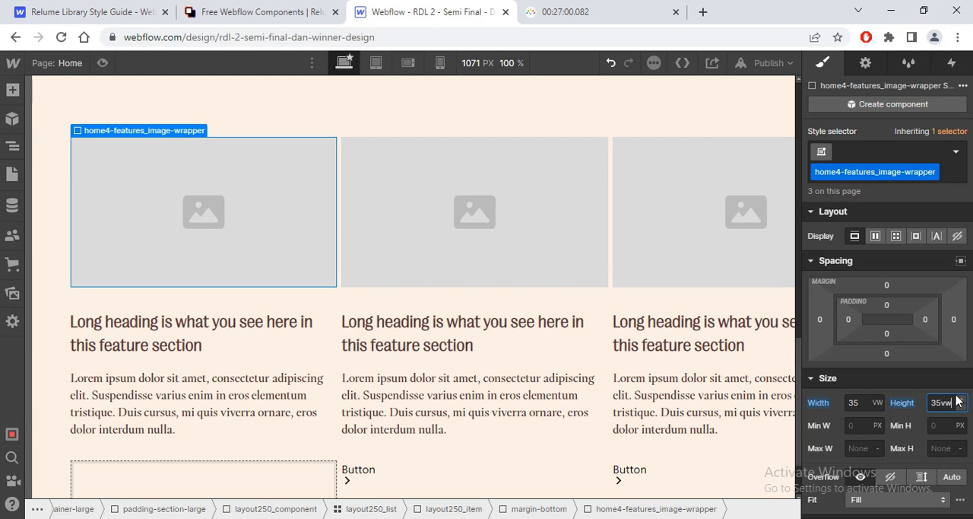
text(35vw)
key(Return)
Step: Replace the first card's placeholder image with feature 1.png from the assets
click(217, 273)
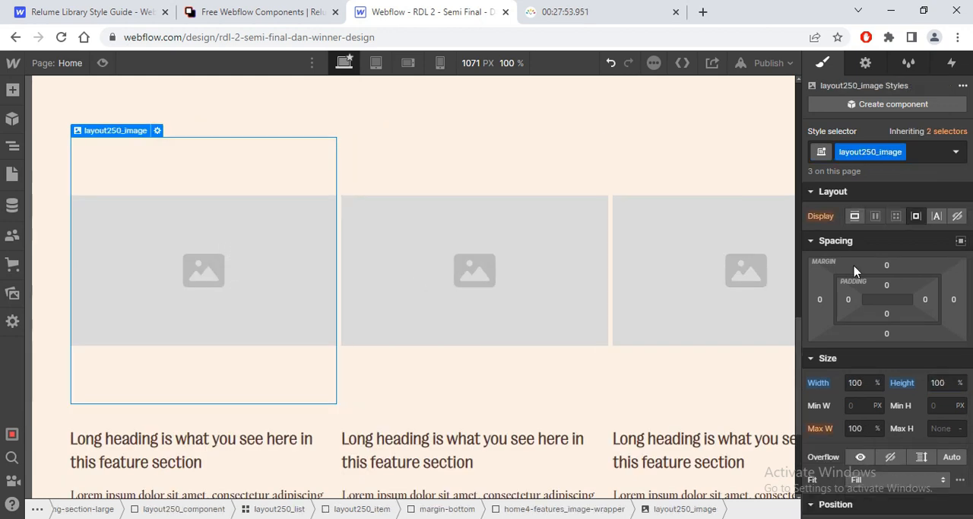
click(158, 130)
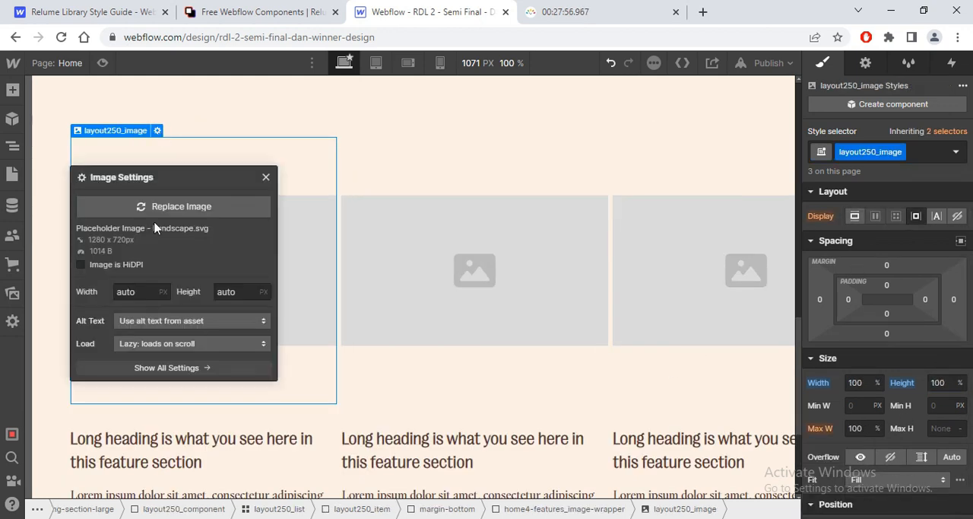
click(160, 207)
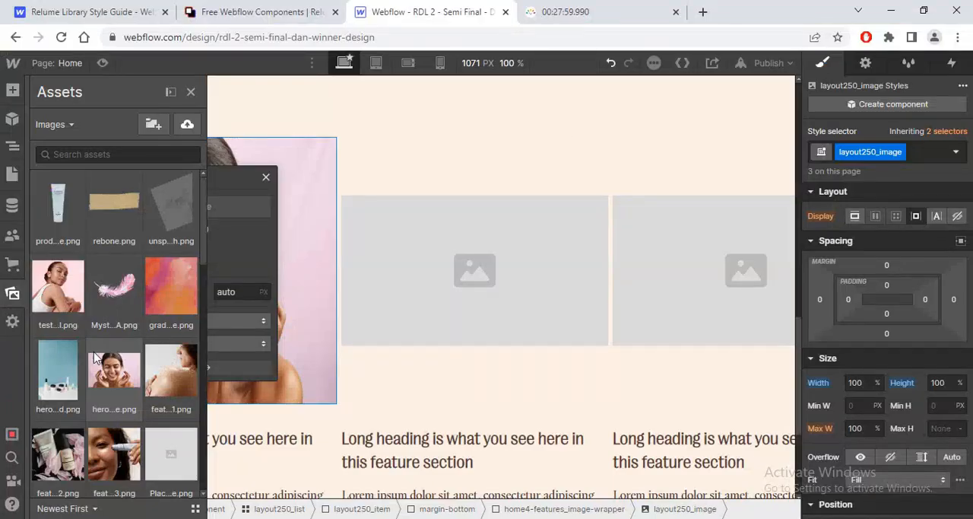
click(171, 370)
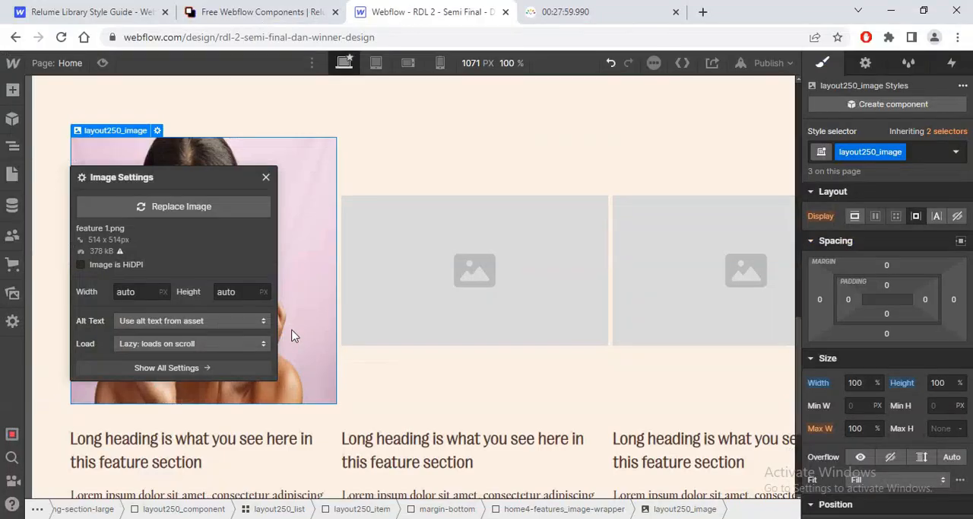
click(155, 218)
click(171, 357)
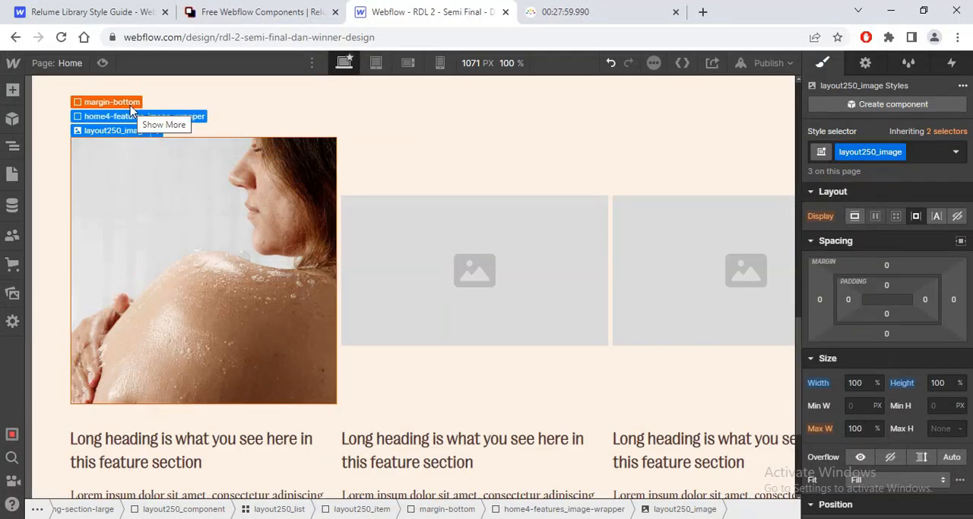
Step: Center-align the text of the layout250_item cards
click(110, 99)
click(110, 113)
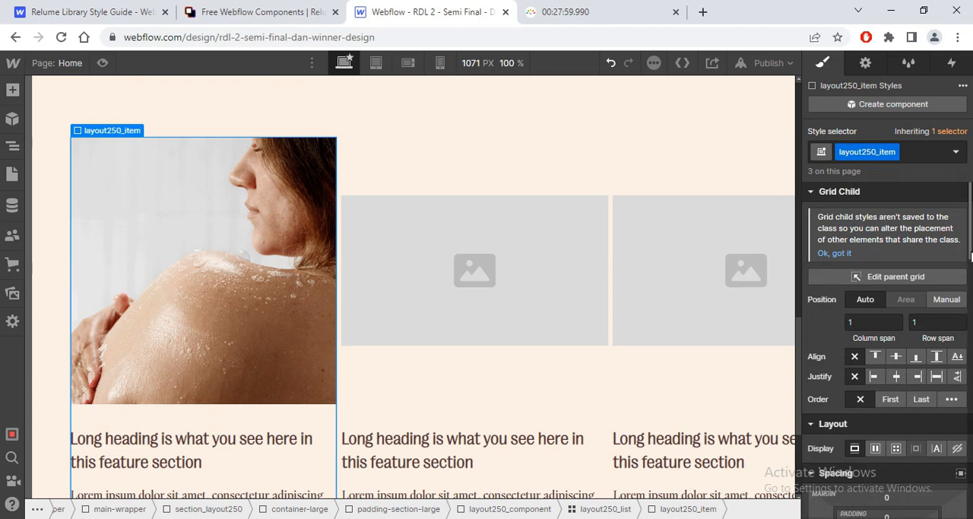
scroll(971, 257, down, 10)
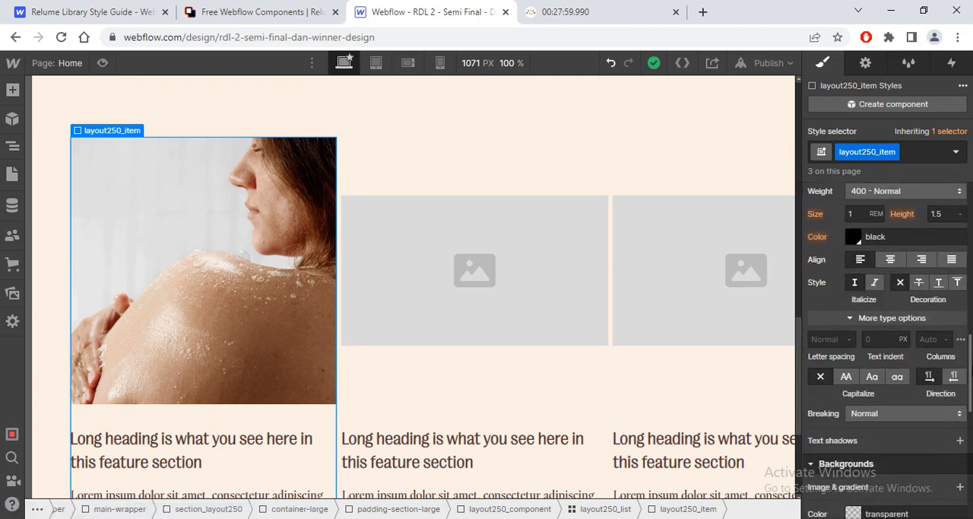
click(272, 457)
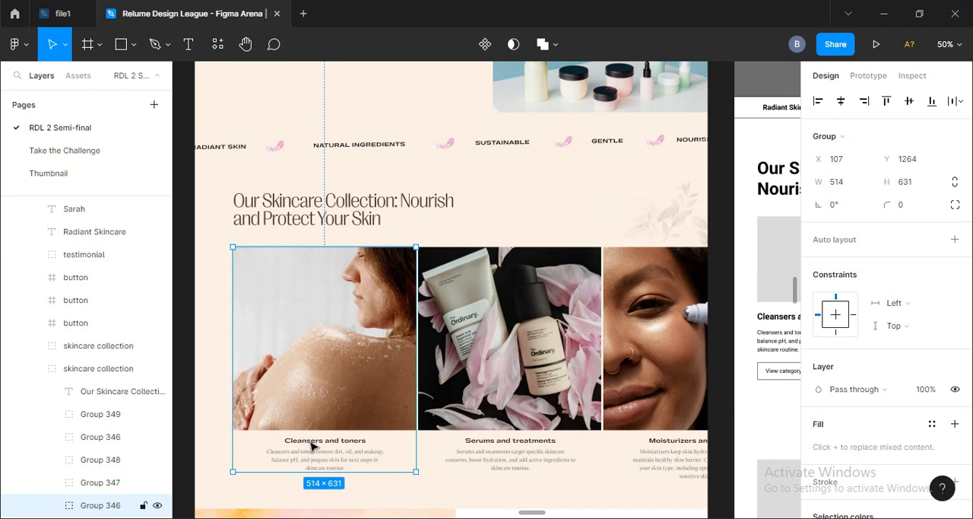
Step: Match the heading-style-h5 card headings to the Figma heading: font Ppgatwick, weight 700 - Bold, size 1 rem
double_click(311, 446)
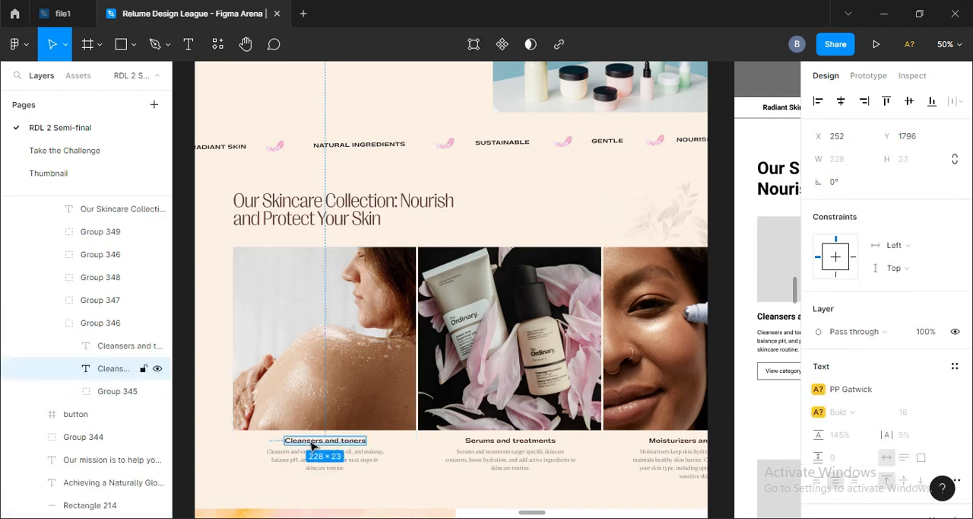
double_click(314, 449)
key(Escape)
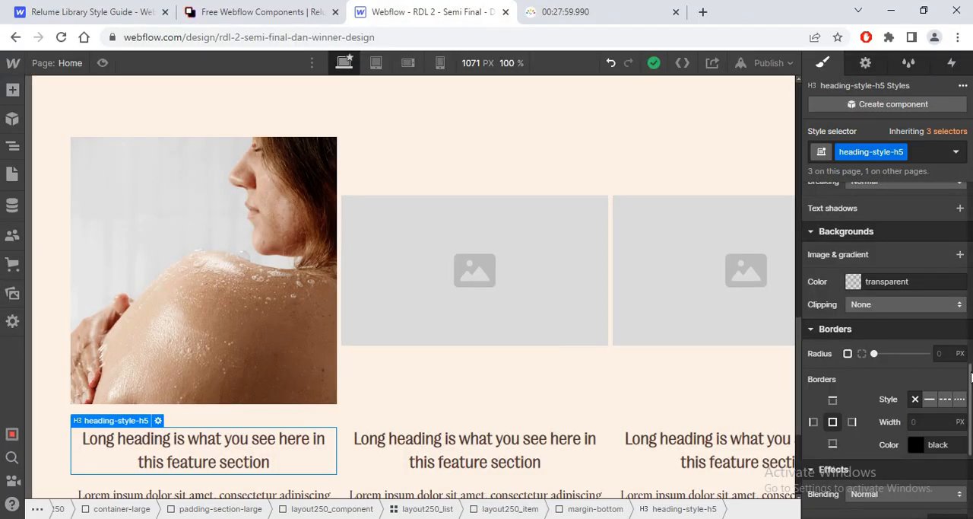
scroll(971, 374, up, 5)
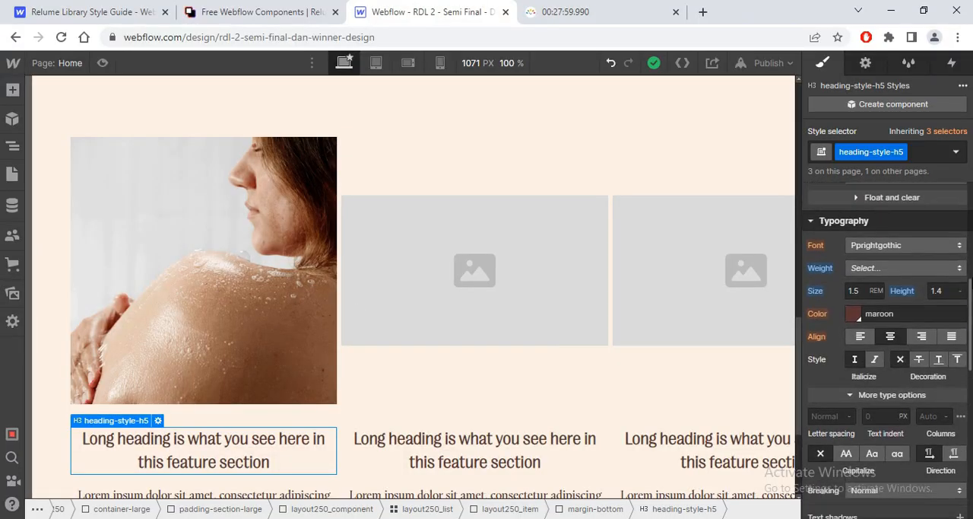
click(919, 304)
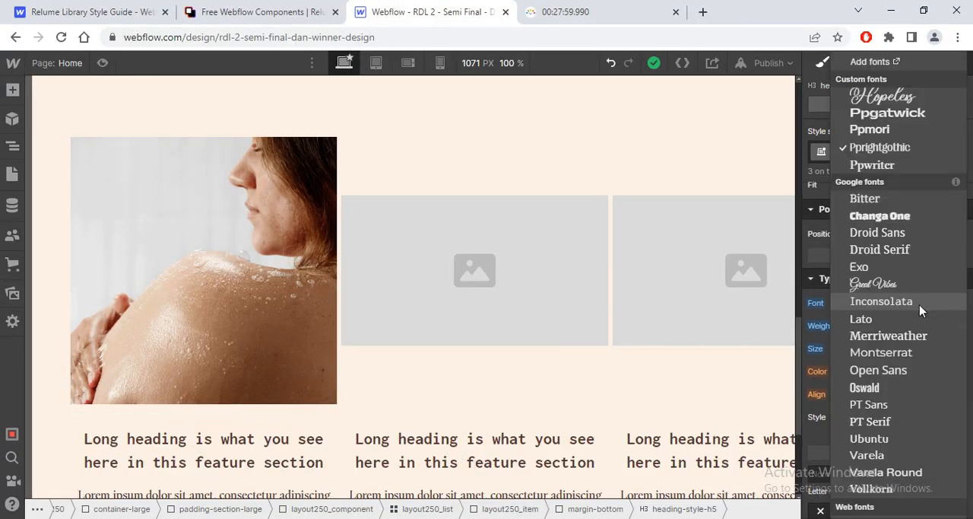
click(873, 114)
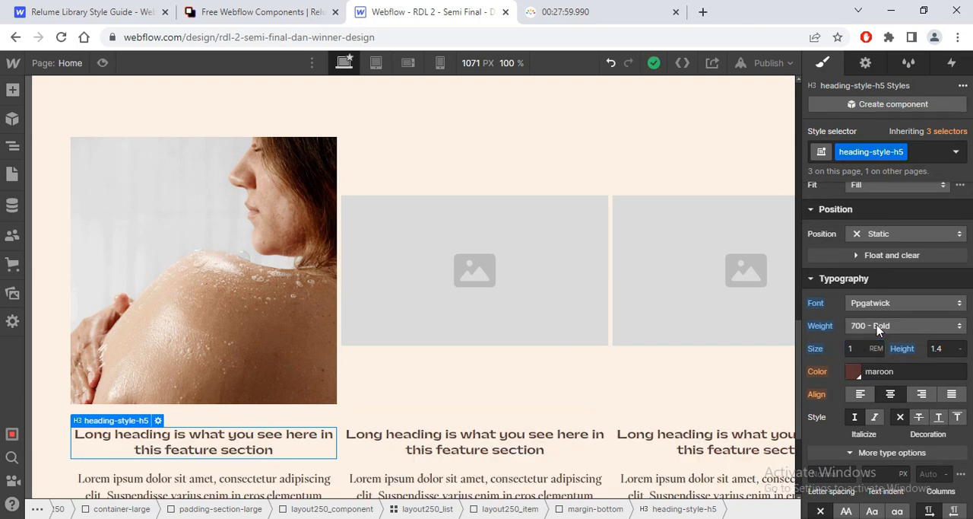
click(879, 328)
click(878, 330)
key(alt+Tab)
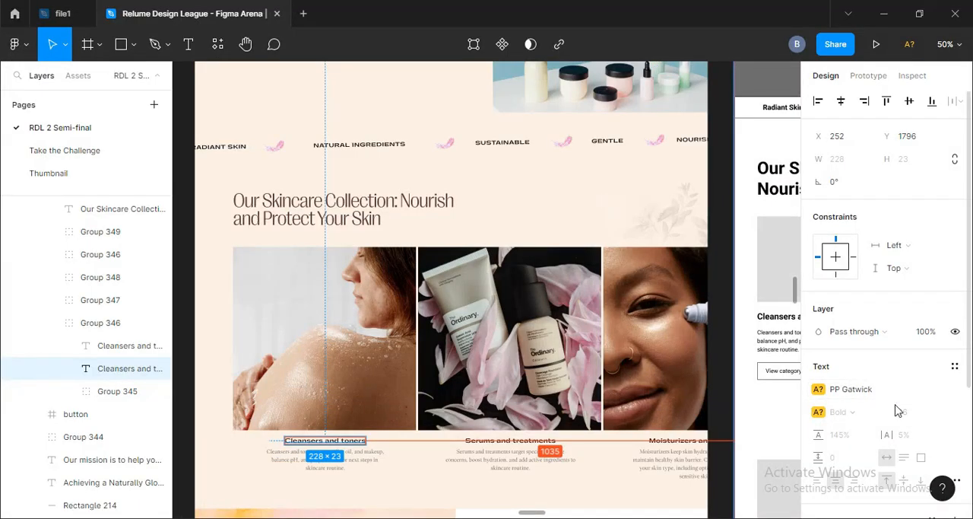
key(alt+Tab)
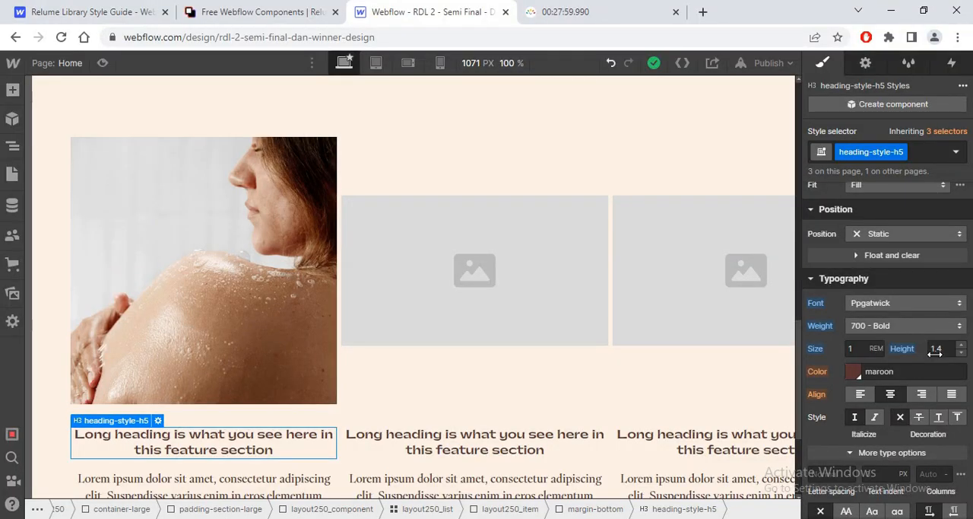
Step: Replace the spacing combo class on the margin-bottom wrapper around the first card's image with margin-xsmall
scroll(803, 373, down, 2)
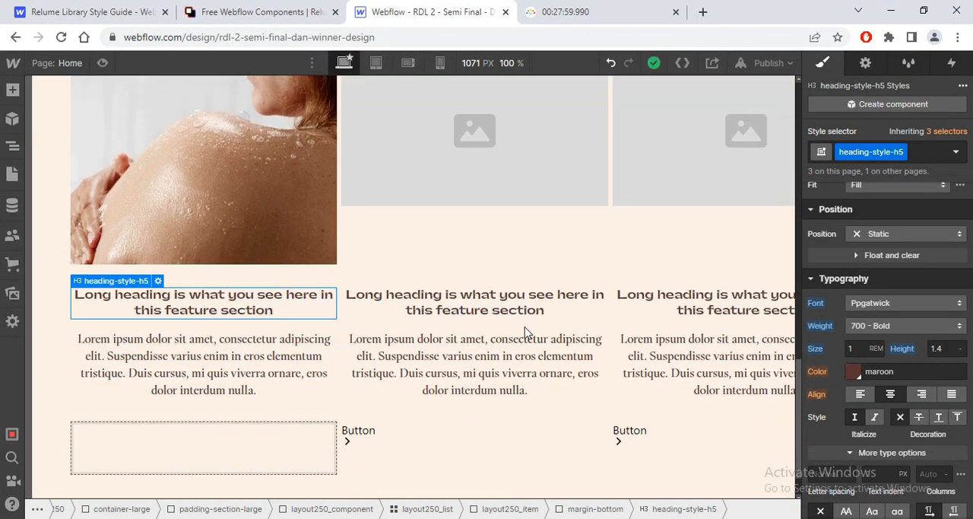
click(106, 268)
click(109, 242)
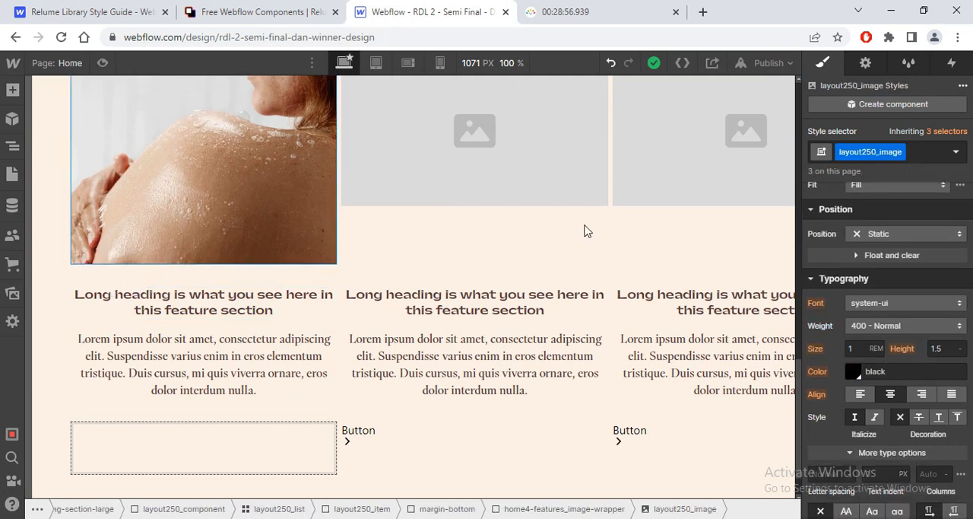
scroll(189, 167, up, 2)
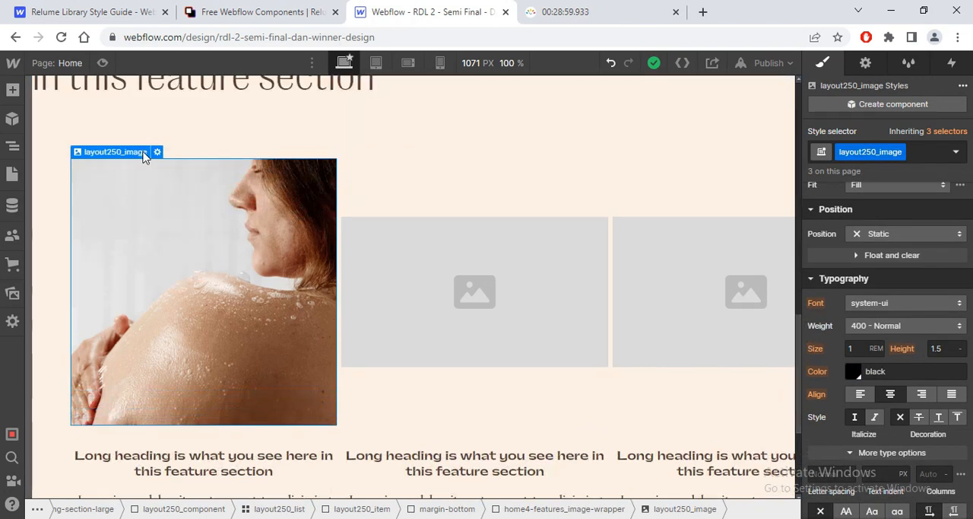
mouse_move(144, 152)
click(95, 119)
click(884, 172)
key(BackSpace)
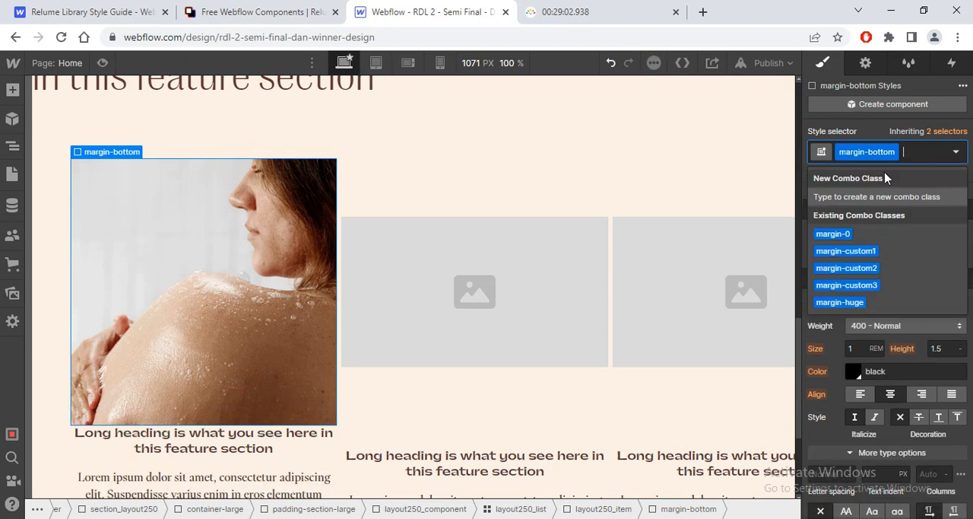
text(matgin)
key(BackSpace)
key(BackSpace)
key(BackSpace)
key(BackSpace)
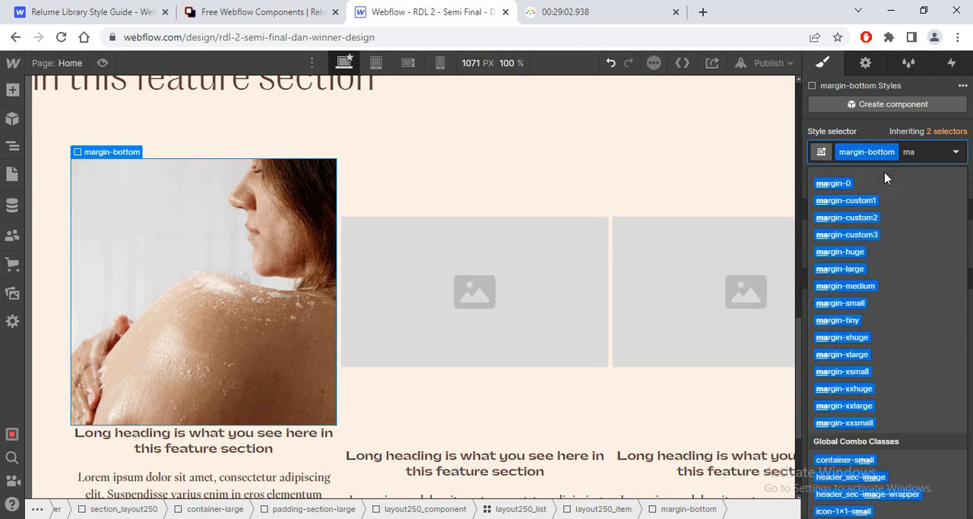
text(rgin-)
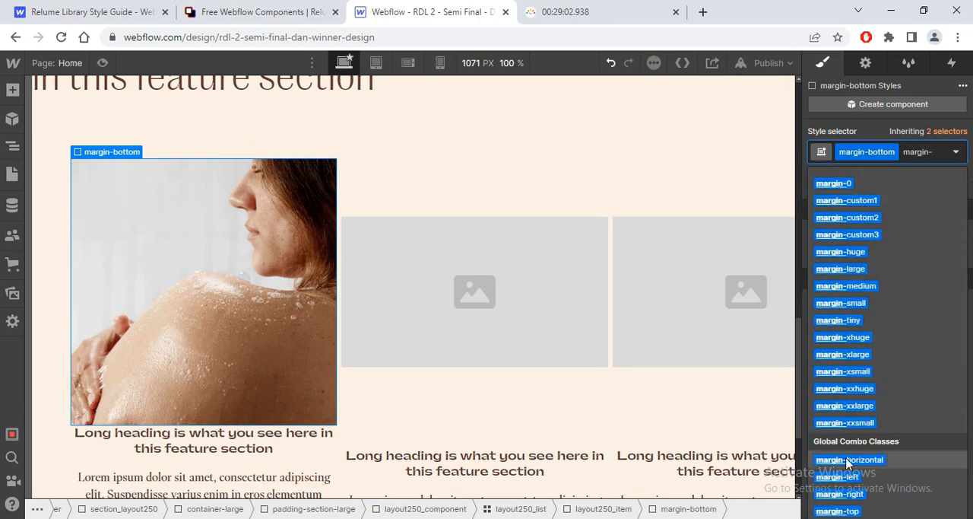
click(842, 371)
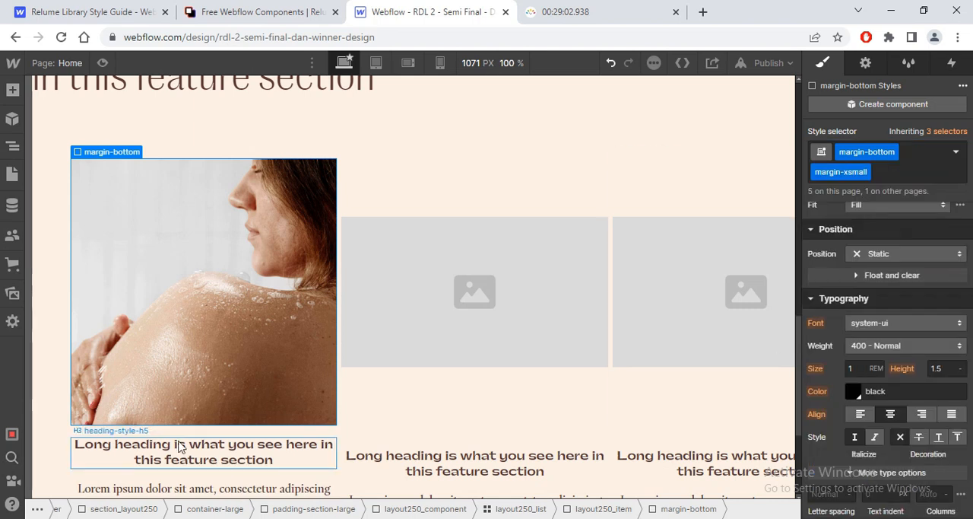
Step: Check the combo classes on the margin-bottom wrapper around the first card's heading
click(133, 446)
click(106, 417)
click(890, 174)
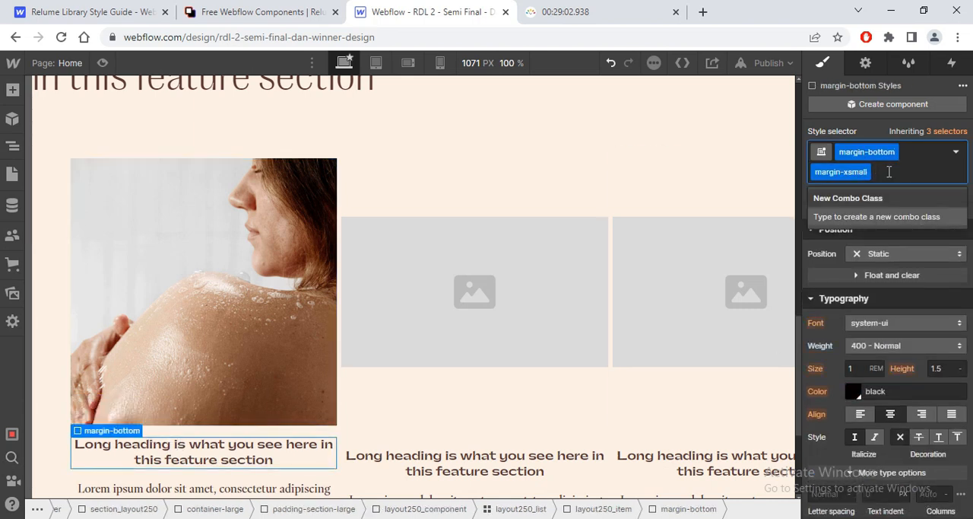
click(315, 483)
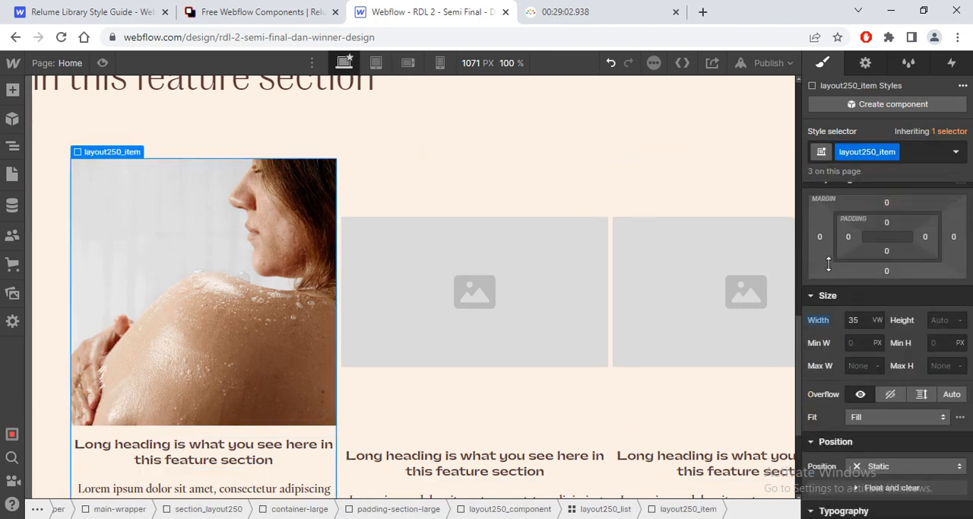
Step: Switch to Figma and examine the text properties of the Cleansers and toners description up close
scroll(798, 337, down, 2)
key(alt+Tab)
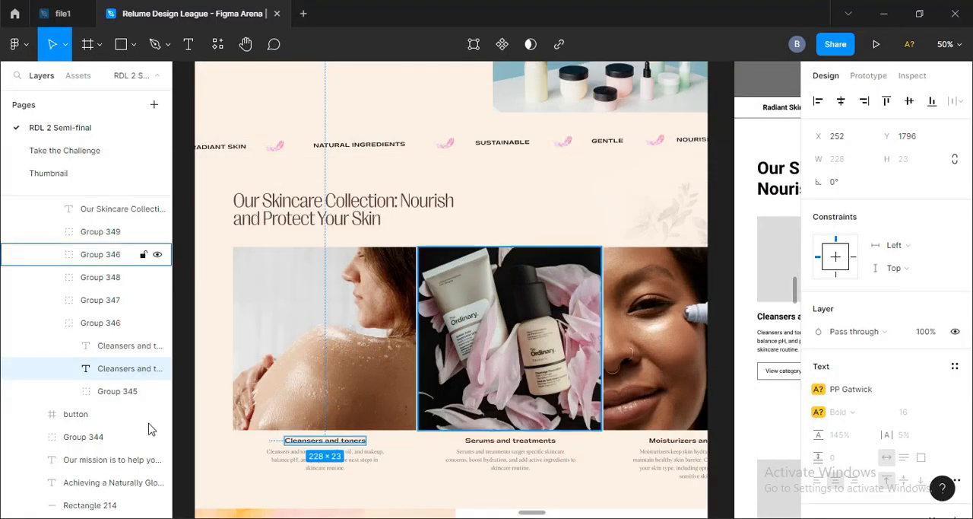
click(378, 461)
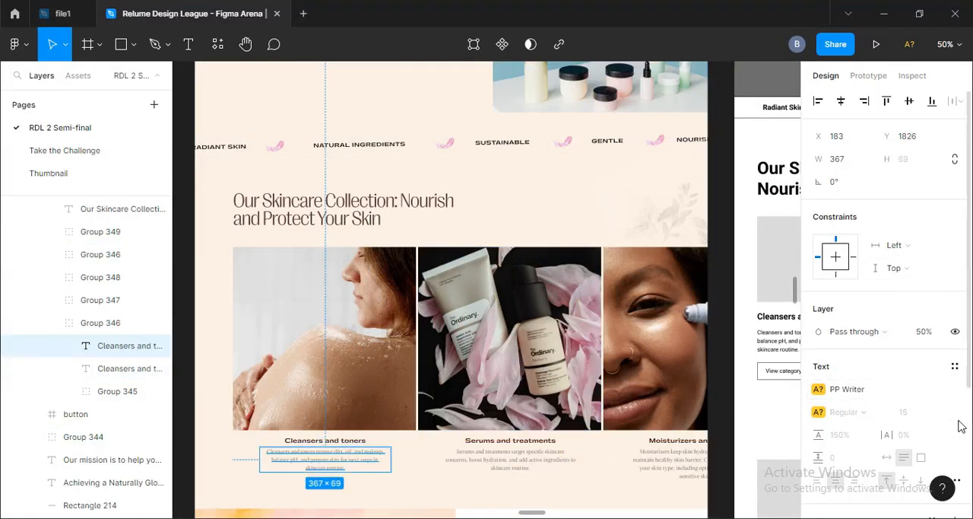
drag(970, 347, 971, 410)
key(ctrl+equal)
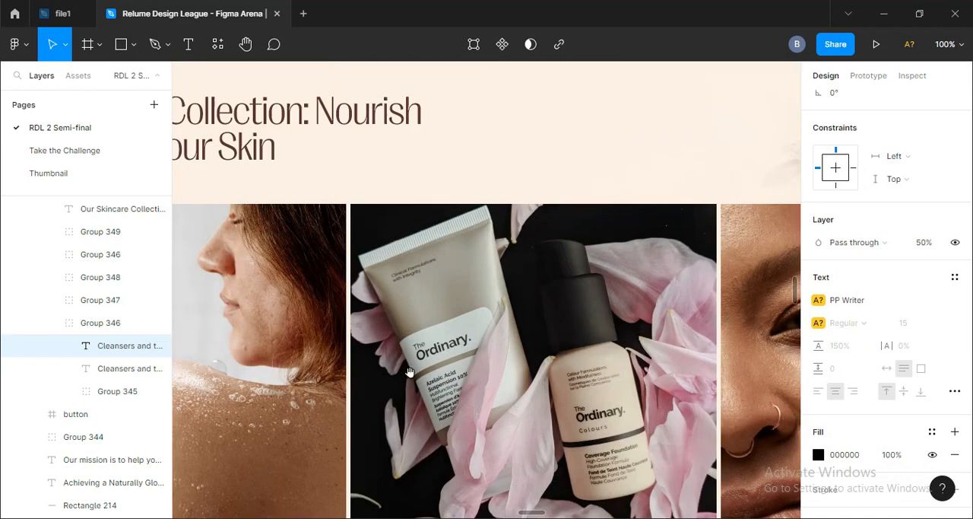
mouse_move(413, 369)
mouse_down()
mouse_move(613, 201)
mouse_move(463, 269)
mouse_up()
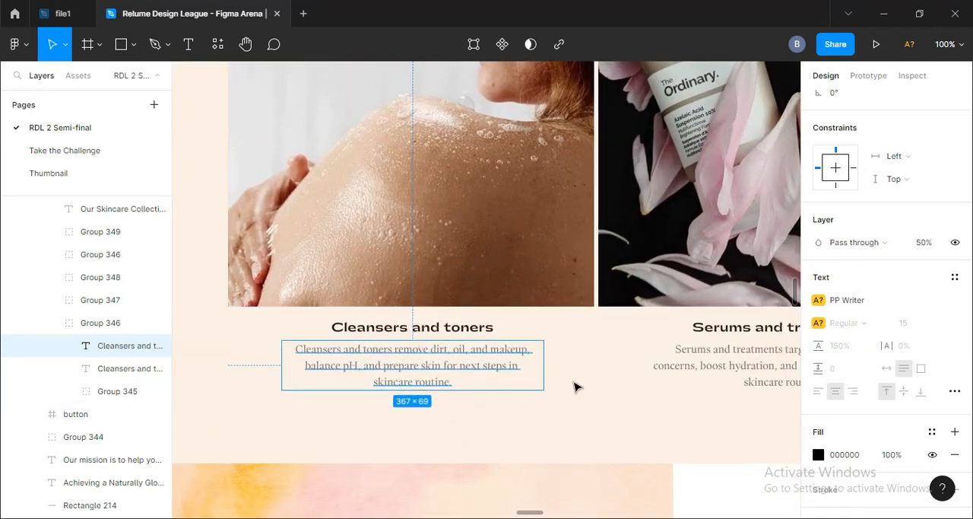
key(alt+Tab)
Step: Give the first card's paragraph in Webflow a new class named features_p
click(234, 369)
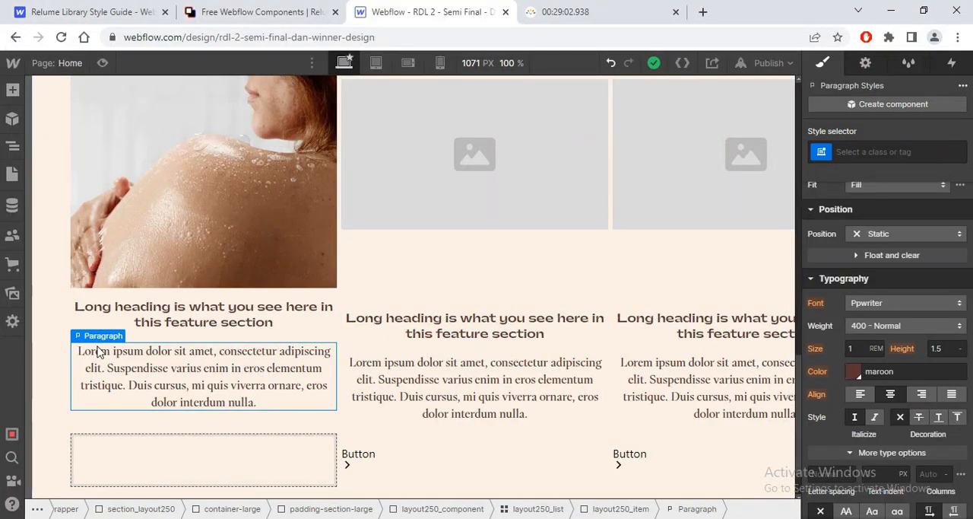
click(905, 151)
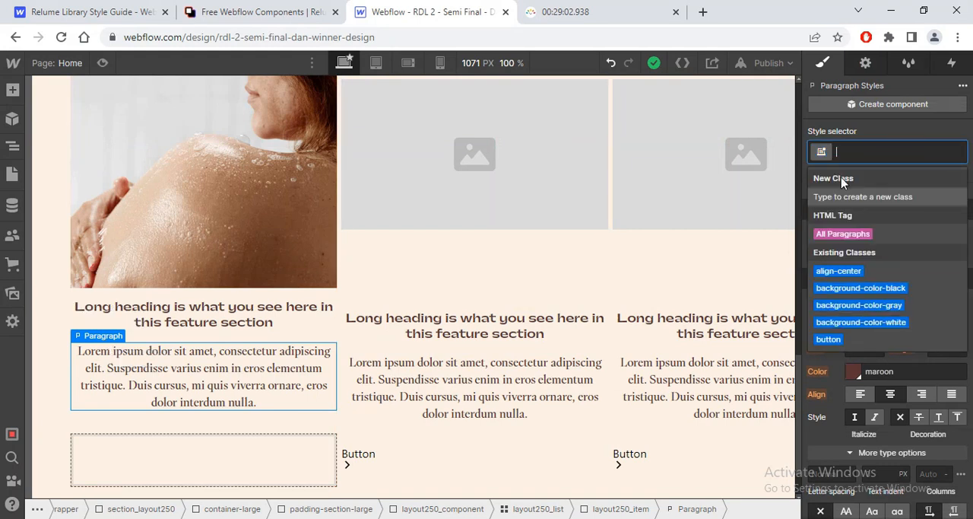
text(features_p)
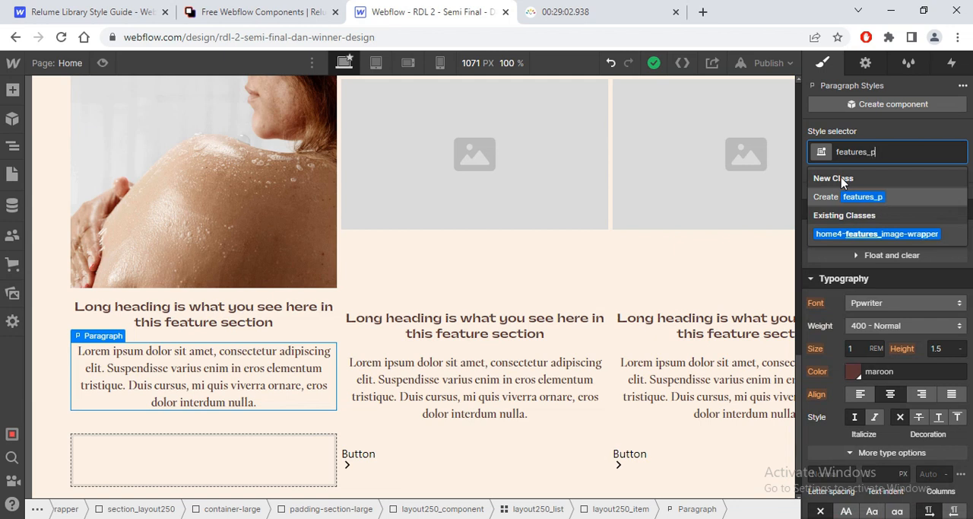
key(Return)
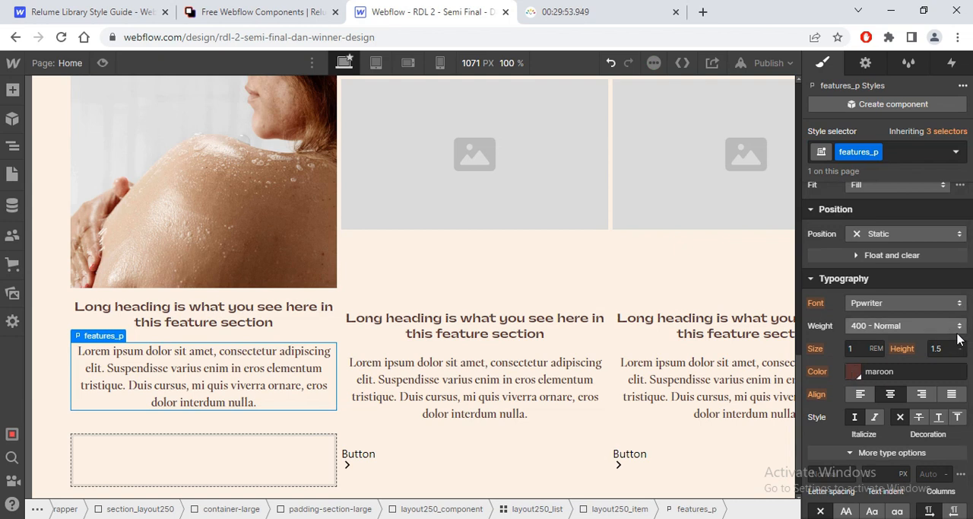
Step: Check the fill colour and layer opacity of the Cleansers and toners description in Figma
scroll(963, 335, down, 5)
key(alt+Tab)
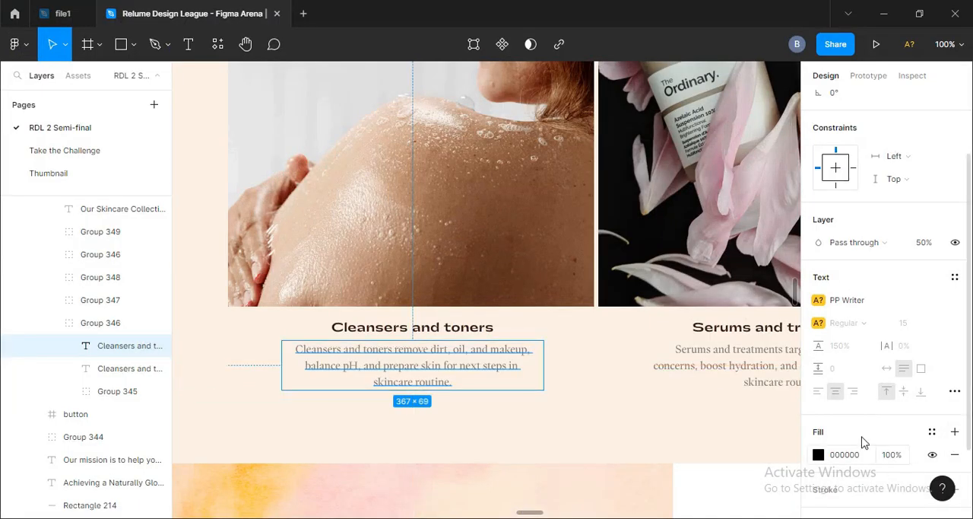
scroll(966, 257, down, 2)
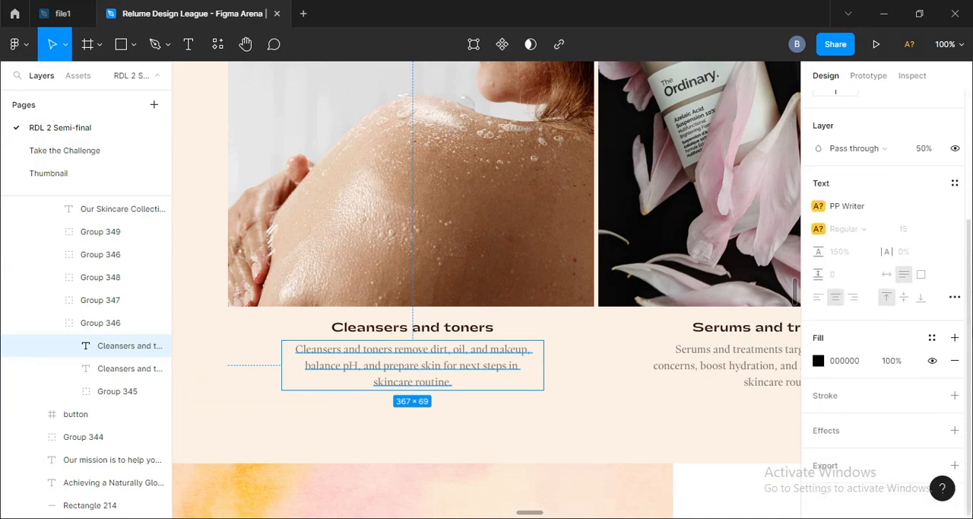
key(alt+Tab)
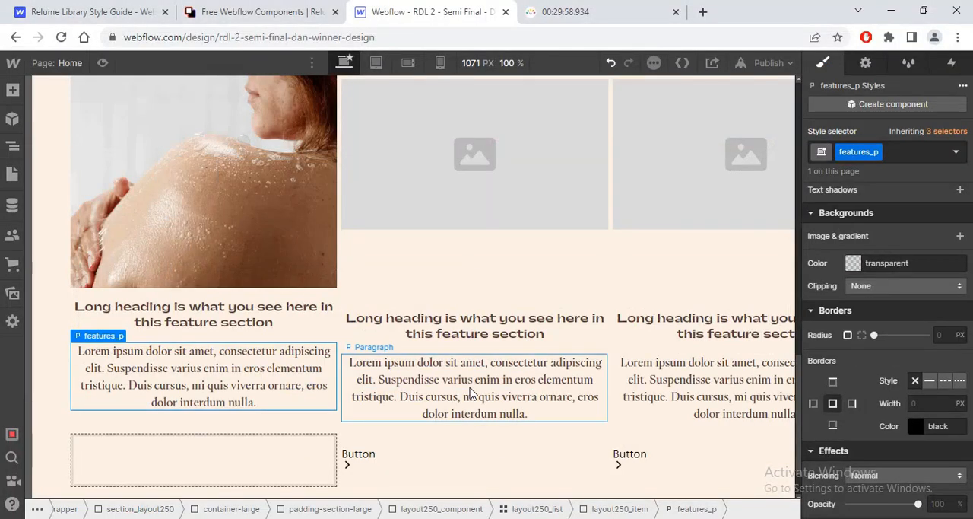
scroll(857, 371, up, 2)
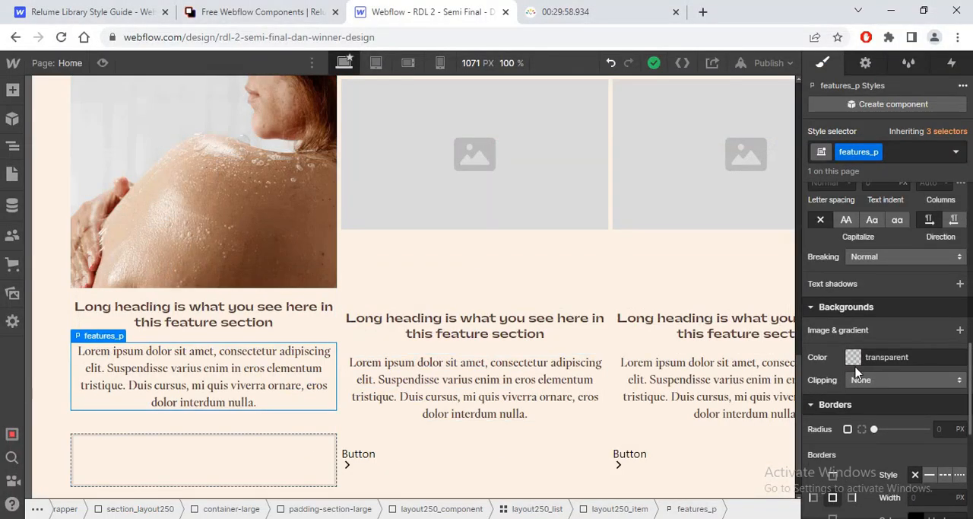
click(854, 357)
click(837, 312)
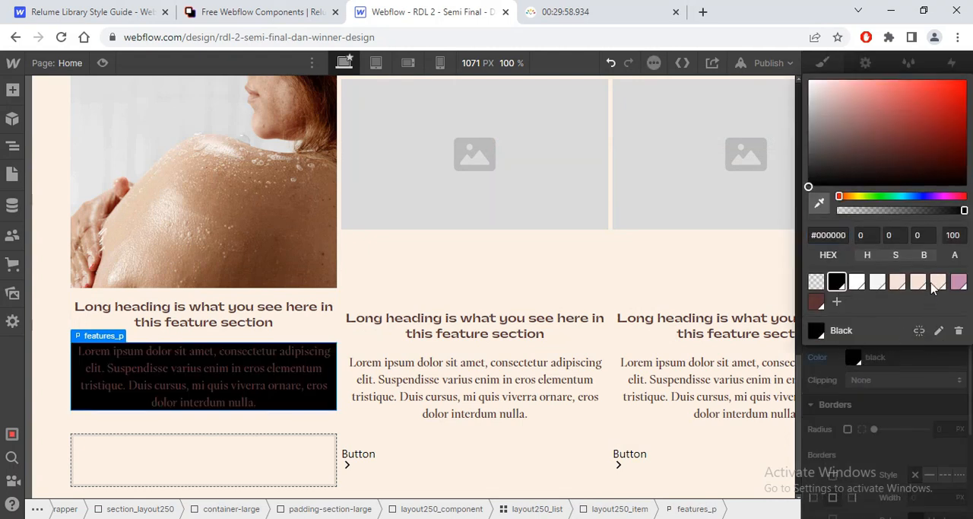
key(Return)
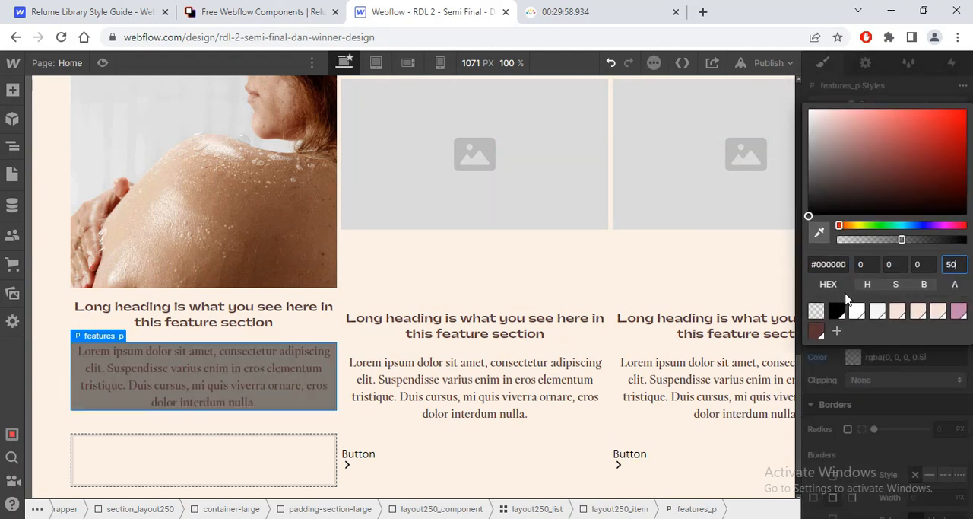
click(819, 357)
click(819, 358)
click(839, 377)
Step: Set the features_p text colour to black #000000 with 50% alpha
drag(970, 354, 917, 283)
click(853, 261)
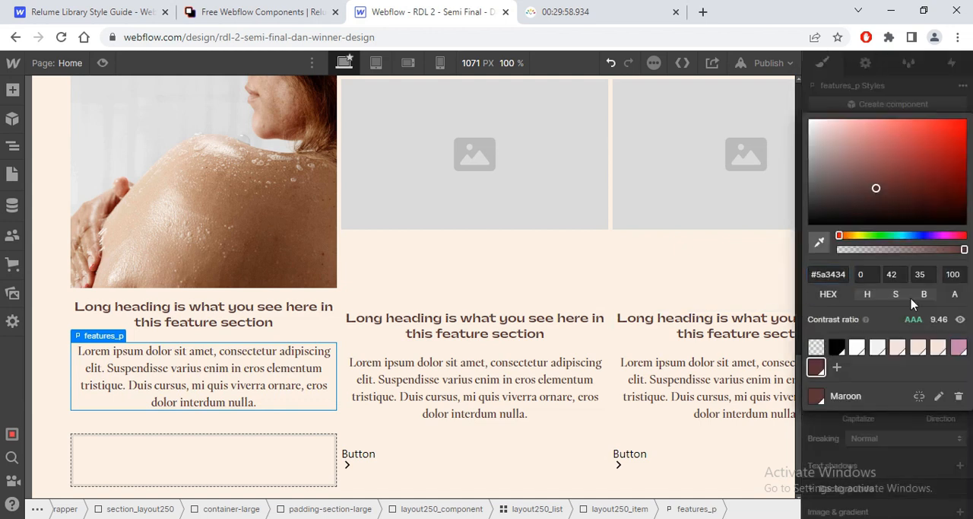
click(837, 347)
click(954, 274)
text(50)
key(Return)
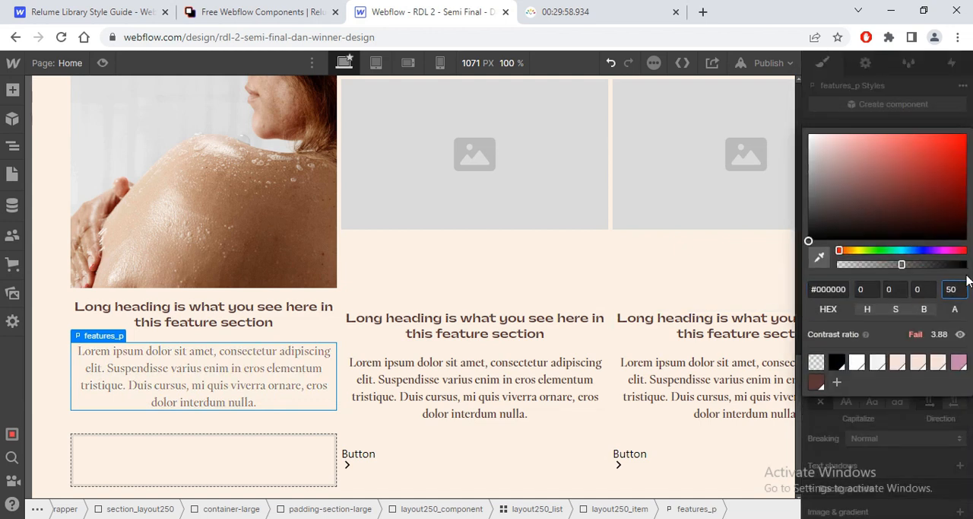
Step: Delete the empty margin-top block under the first card's paragraph and collapse that layout250_item in the element tree
click(205, 438)
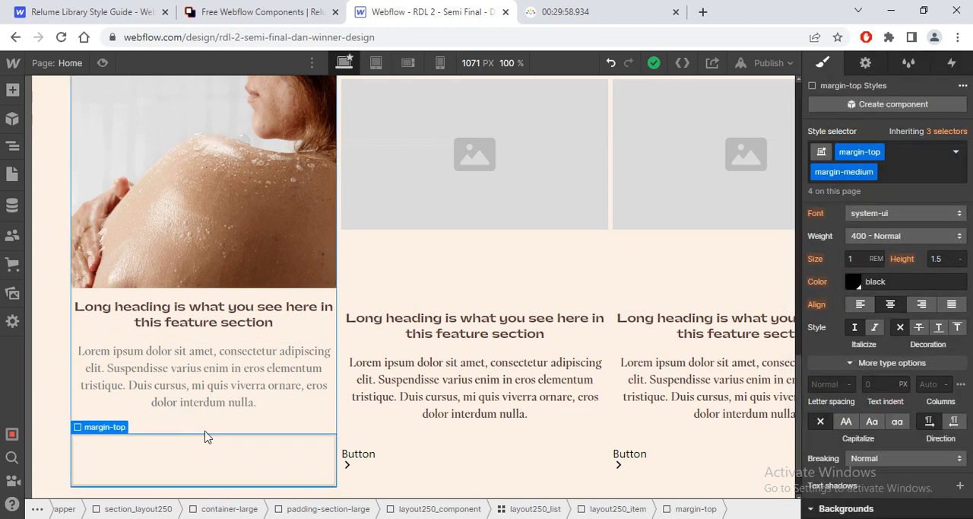
key(Delete)
click(13, 145)
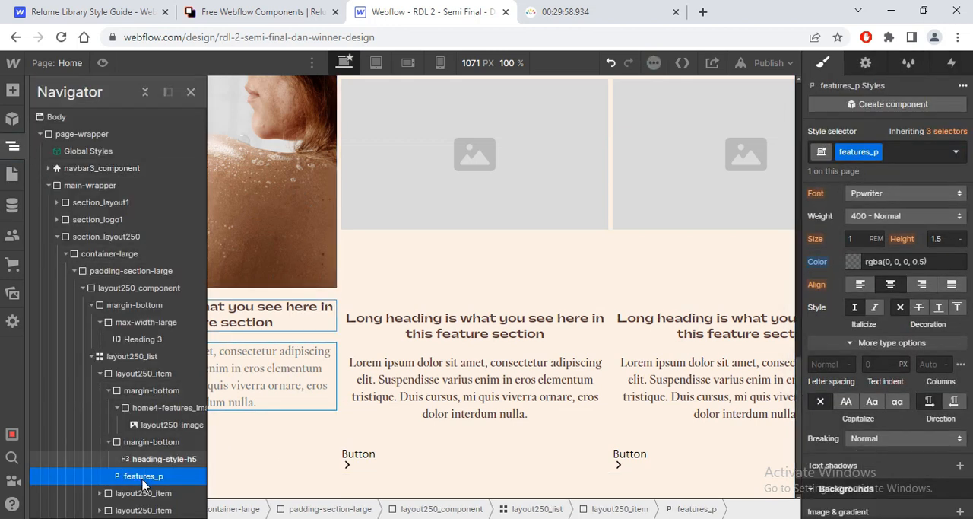
click(101, 374)
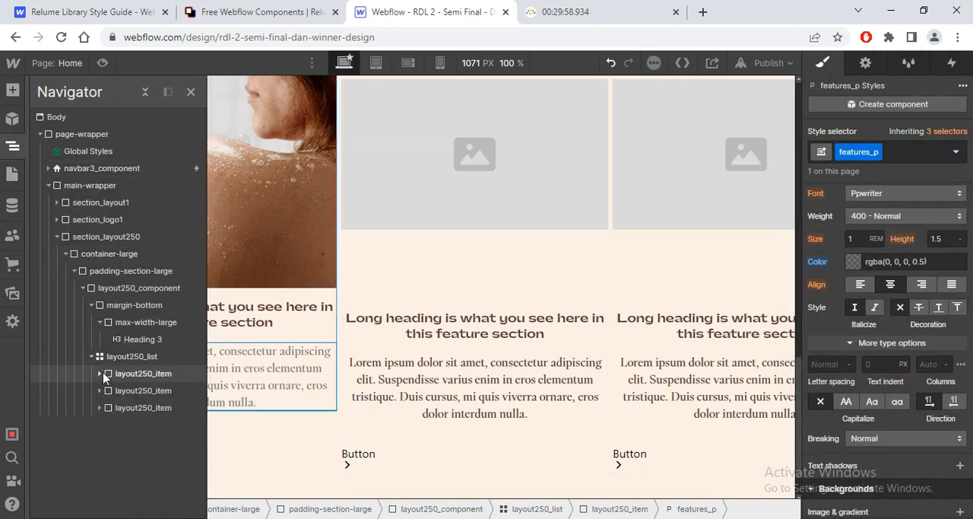
Step: Replace the second and third layout250_item cards with duplicates of the styled first card
click(124, 392)
key(Delete)
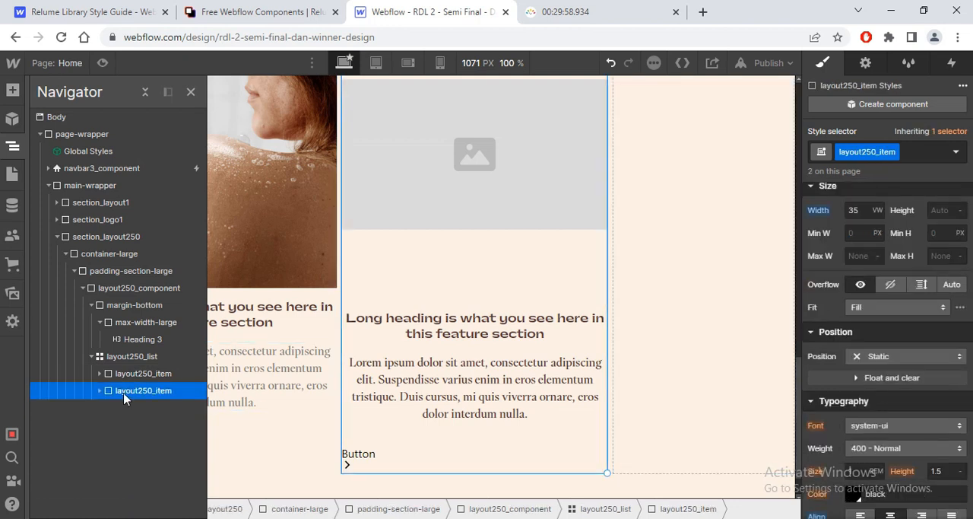
key(Delete)
key(ctrl+z)
key(ctrl+z)
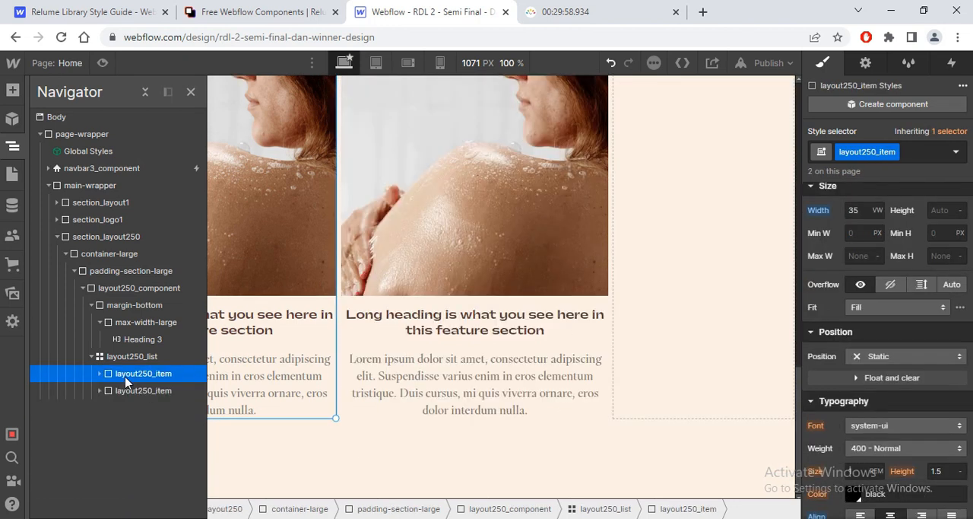
Step: Replace the second card's image with the asset feature 2.png
click(526, 232)
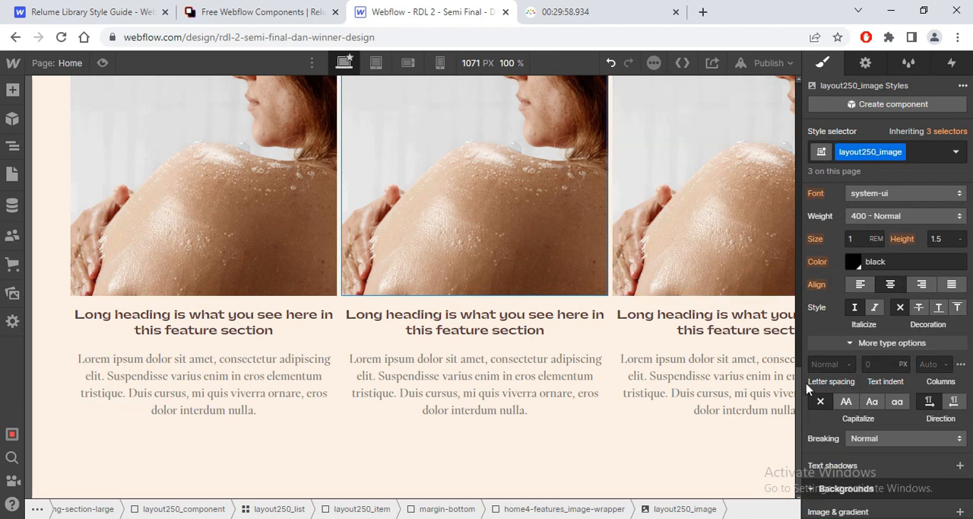
scroll(436, 182, up, 2)
click(428, 156)
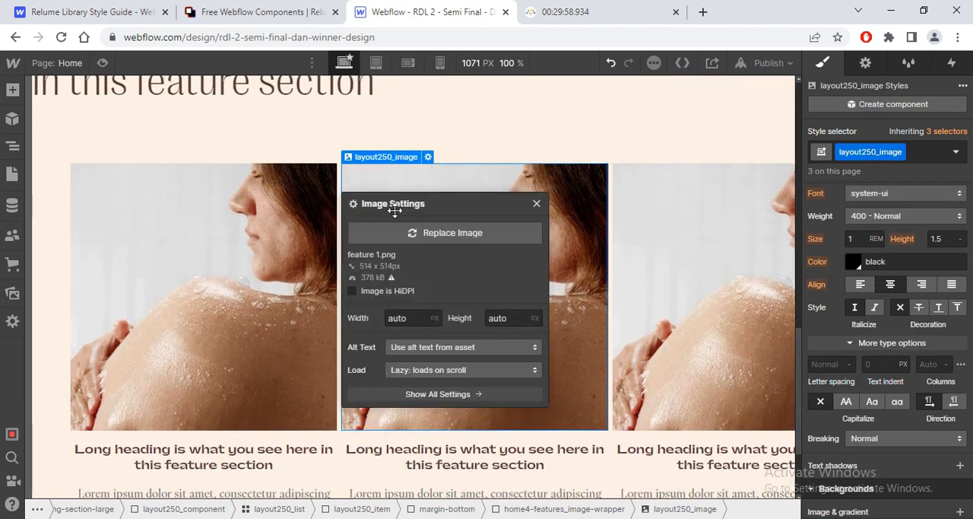
click(413, 236)
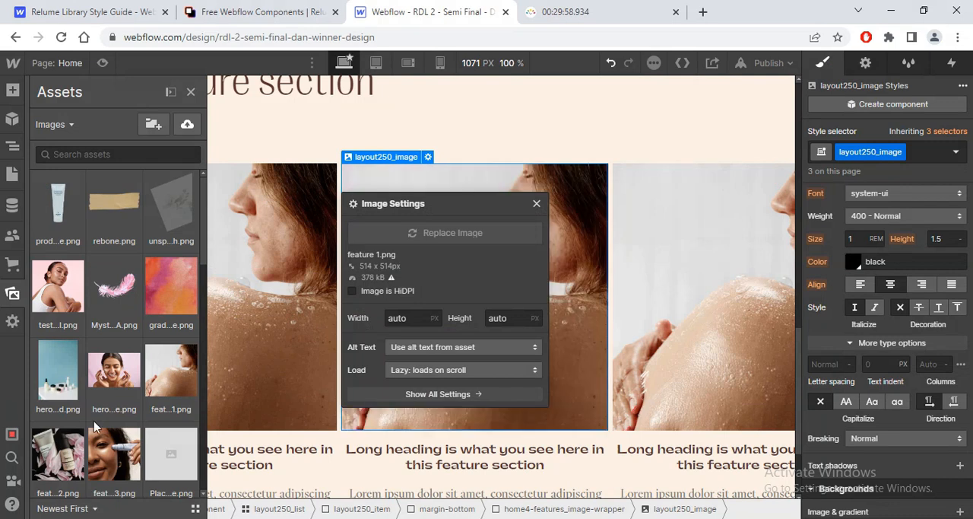
click(58, 454)
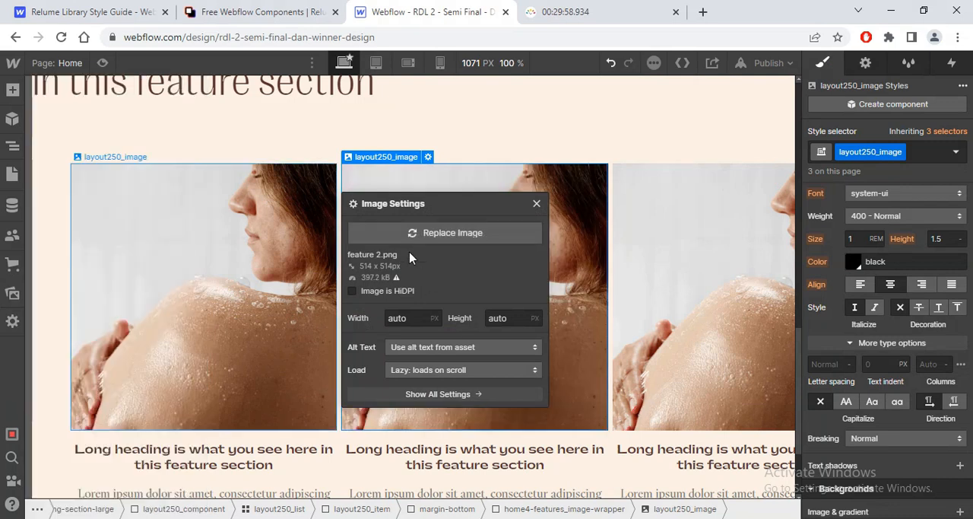
Step: Replace the third card's image with the asset feature 3.png
click(669, 250)
click(700, 156)
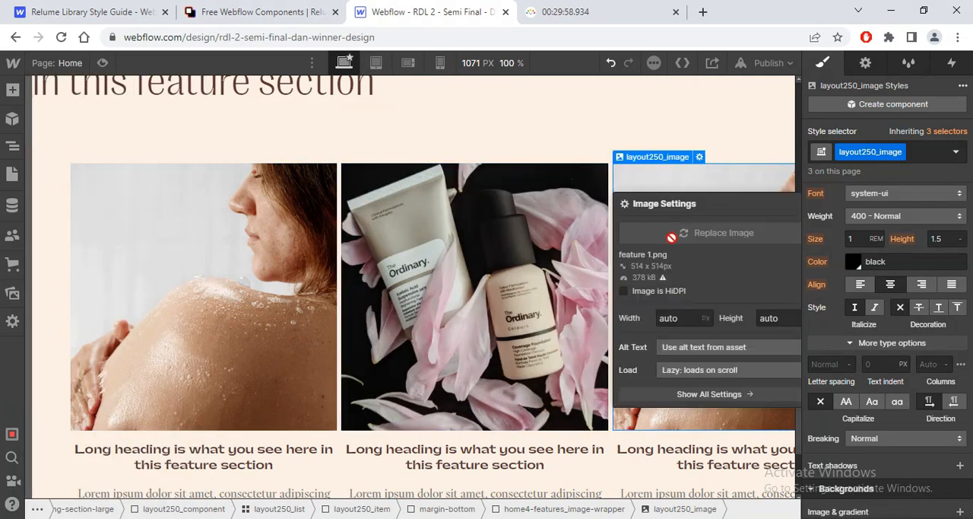
click(119, 455)
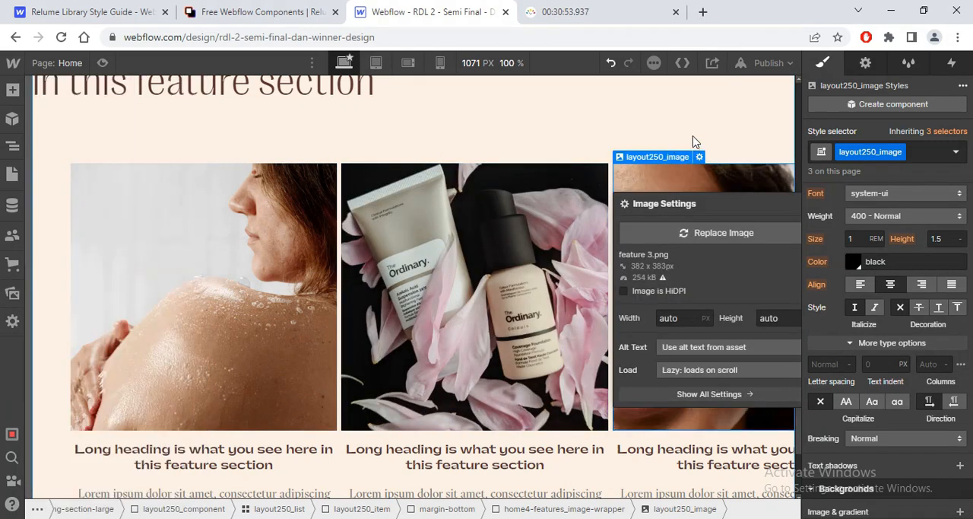
click(720, 140)
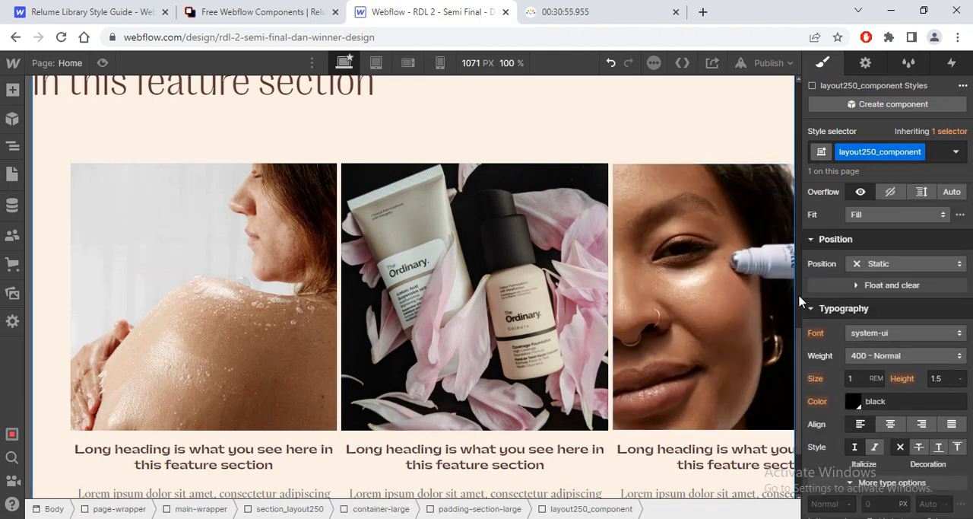
Step: Preview the page to examine the skincare collection heading and cards, and return to editing
click(102, 63)
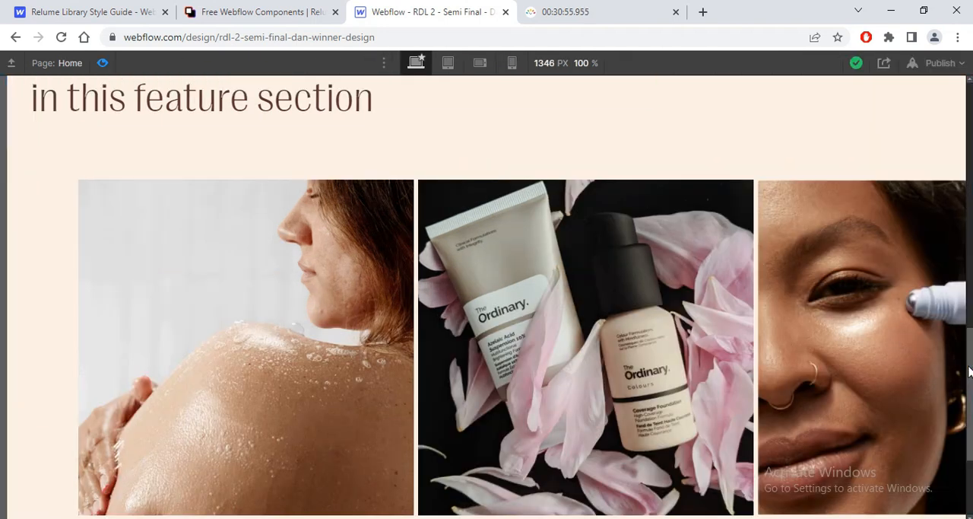
drag(969, 371, 969, 320)
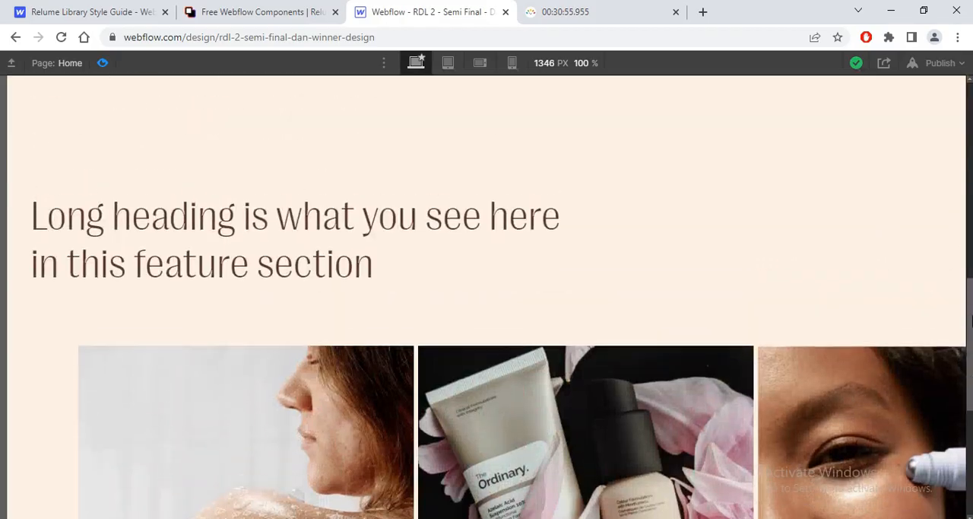
key(alt+Tab)
key(alt+Tab)
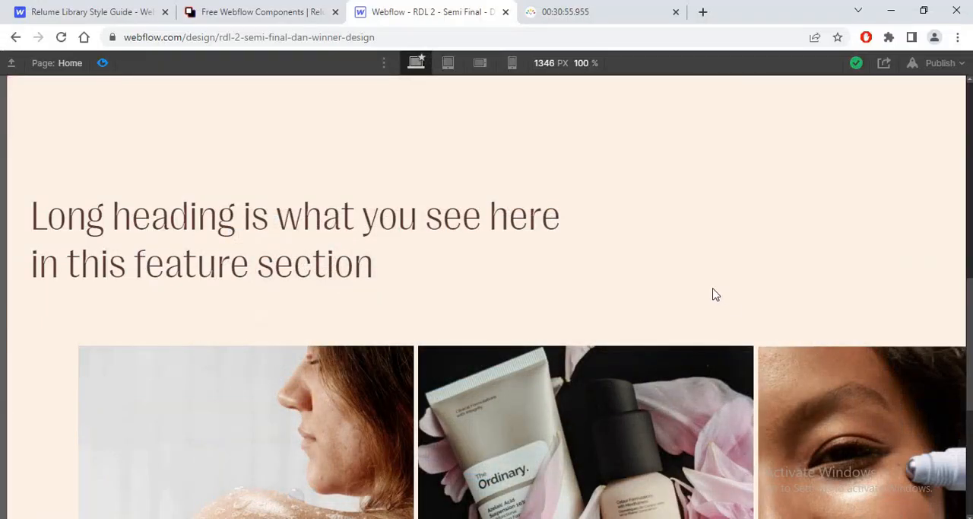
key(ctrl+shift+p)
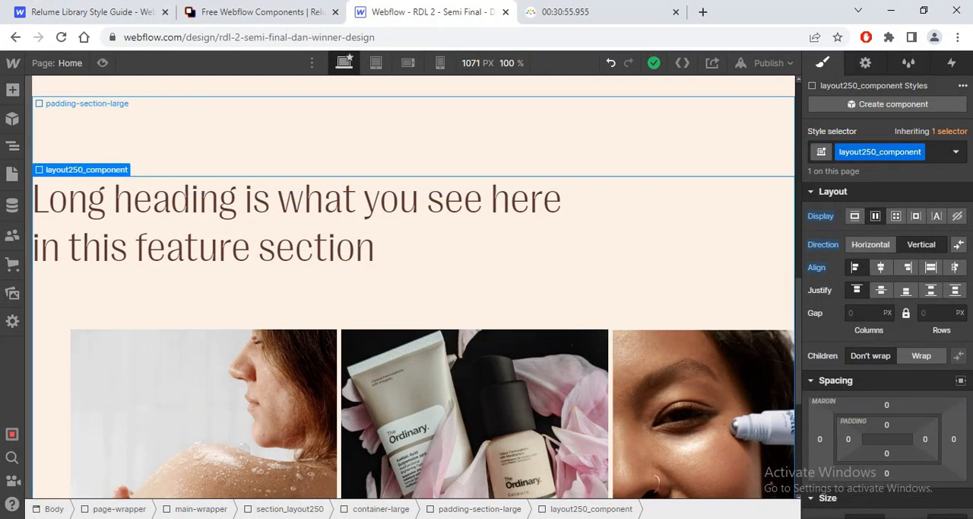
Step: Switch to Figma and copy the wireframe heading text "Our Skincare Collection: Nourish and Protect Your Skin"
key(alt+Tab)
click(591, 421)
key(ctrl+minus)
key(ctrl+minus)
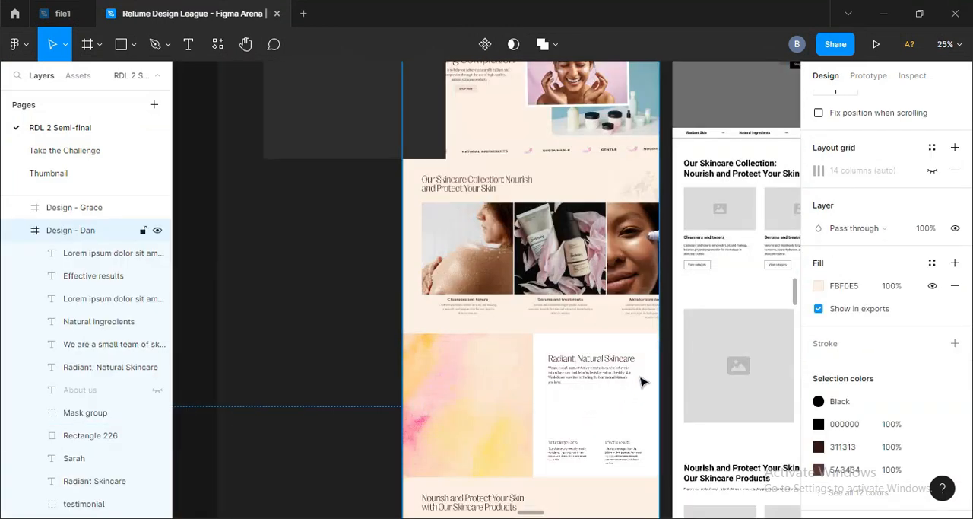
drag(662, 328, 436, 358)
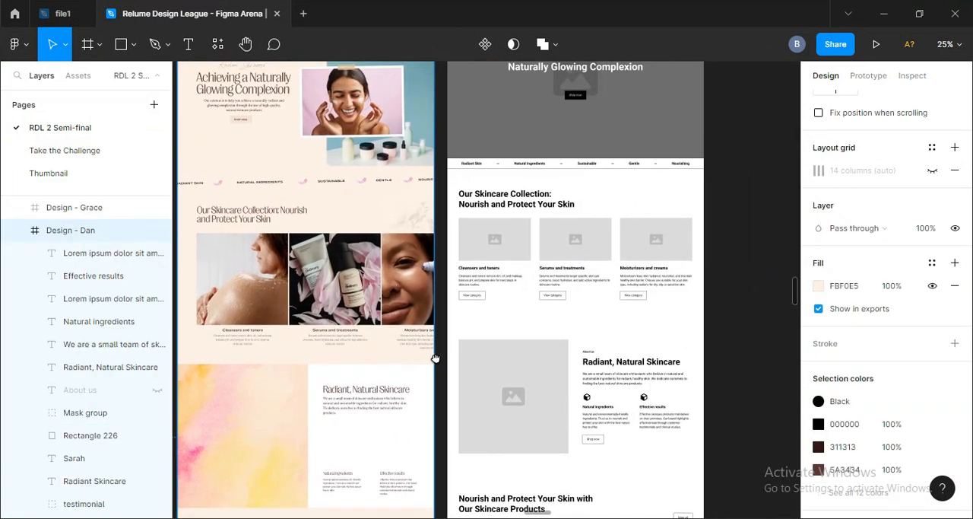
click(504, 205)
key(alt+Tab)
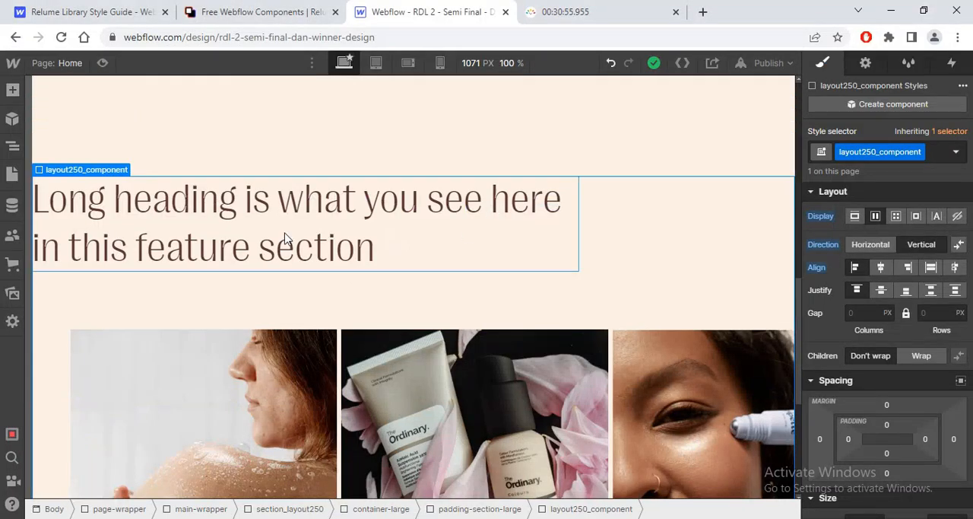
Step: Replace the section_layout250 heading in Webflow with "Our Skincare Collection: Nourish and Protect Your Skin"
double_click(286, 232)
text(Our Skincare Collection: Nourish and Protect Your Skin)
key(BackSpace)
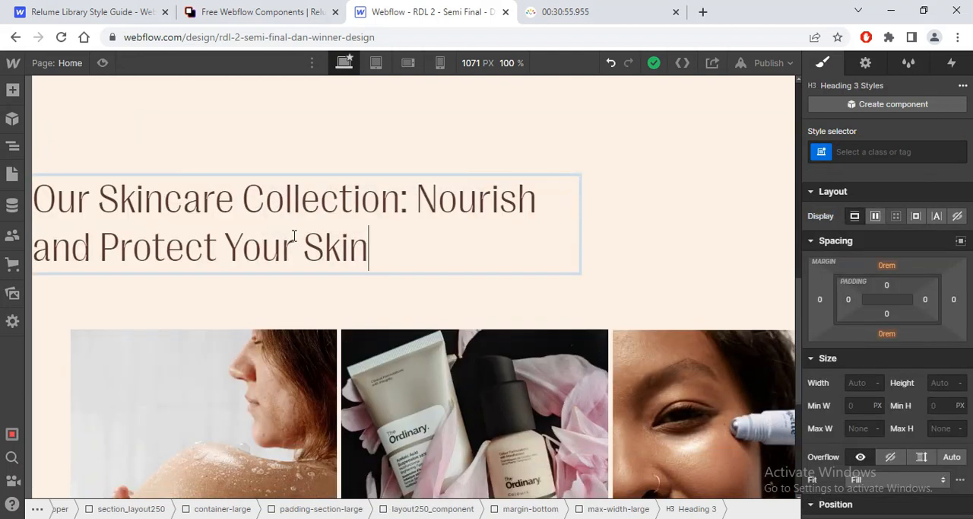
click(511, 308)
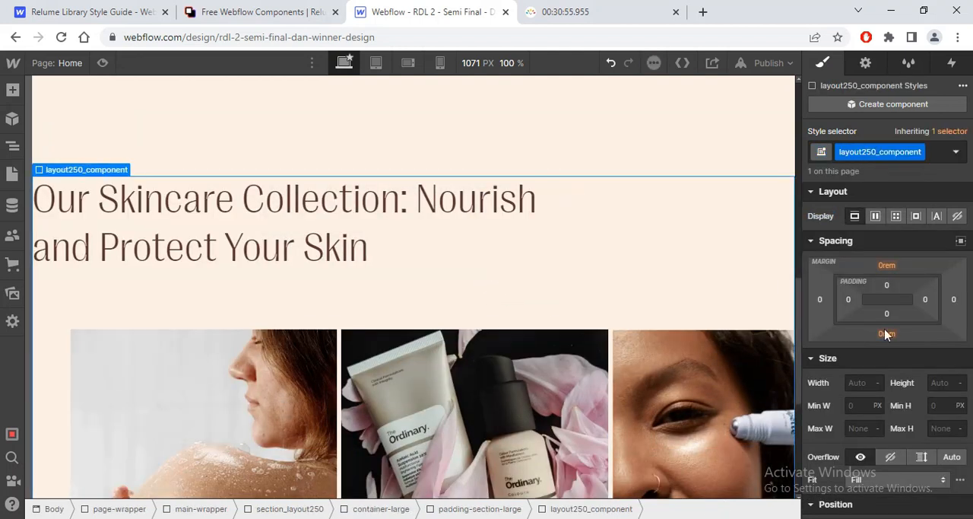
Step: Collapse section_layout250 in the page's element tree
scroll(511, 308, down, 4)
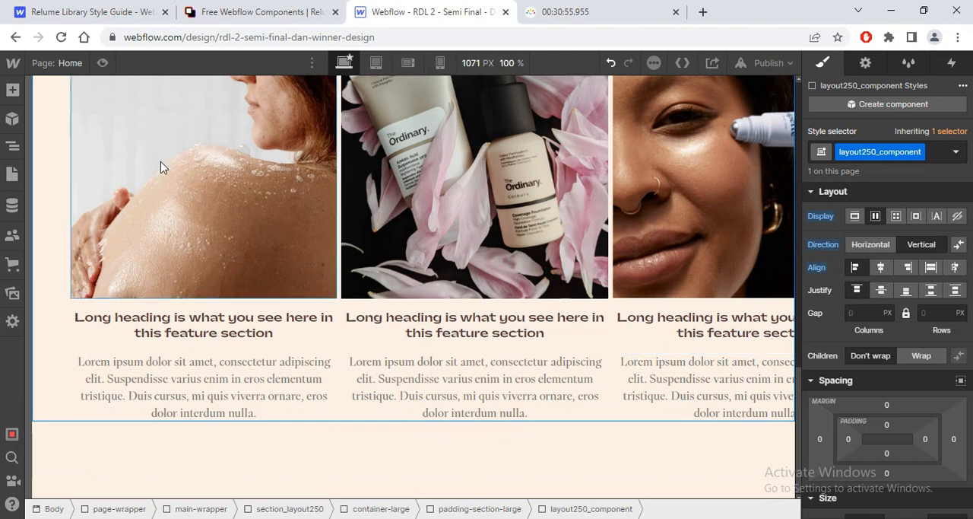
click(12, 145)
click(90, 288)
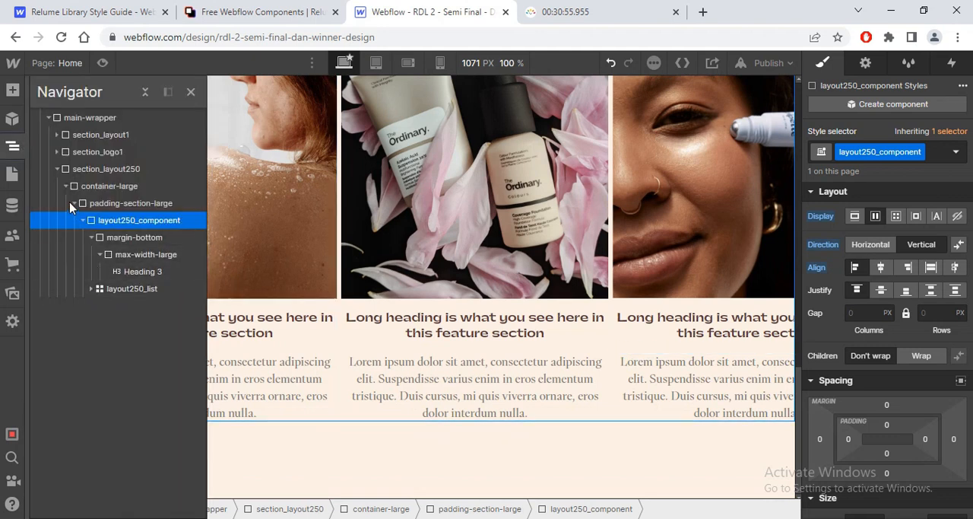
click(57, 170)
Step: Check the Radiant, Natural Skincare section in Figma and copy the Layout 192 component from the Relume library
key(alt+Tab)
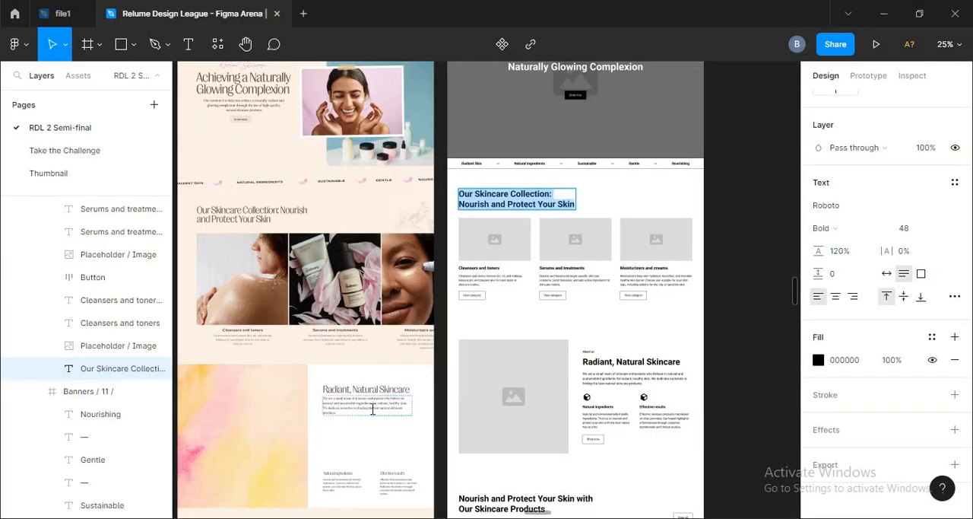
scroll(384, 439, up, 5)
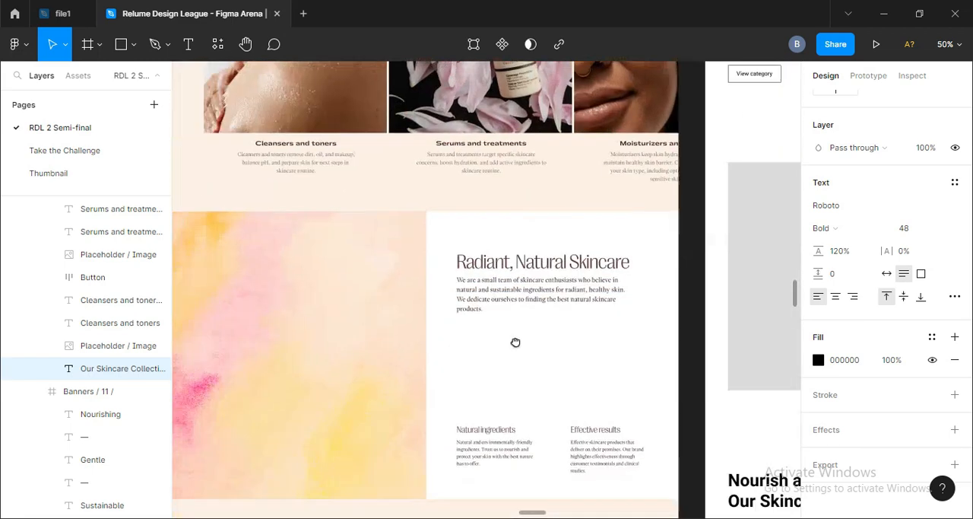
key(alt+Tab)
click(215, 11)
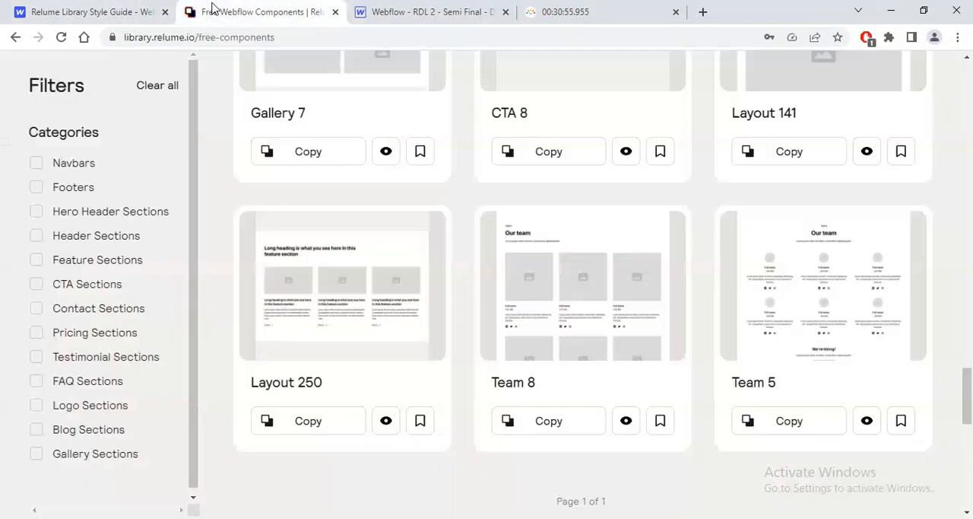
drag(968, 396, 967, 234)
click(535, 435)
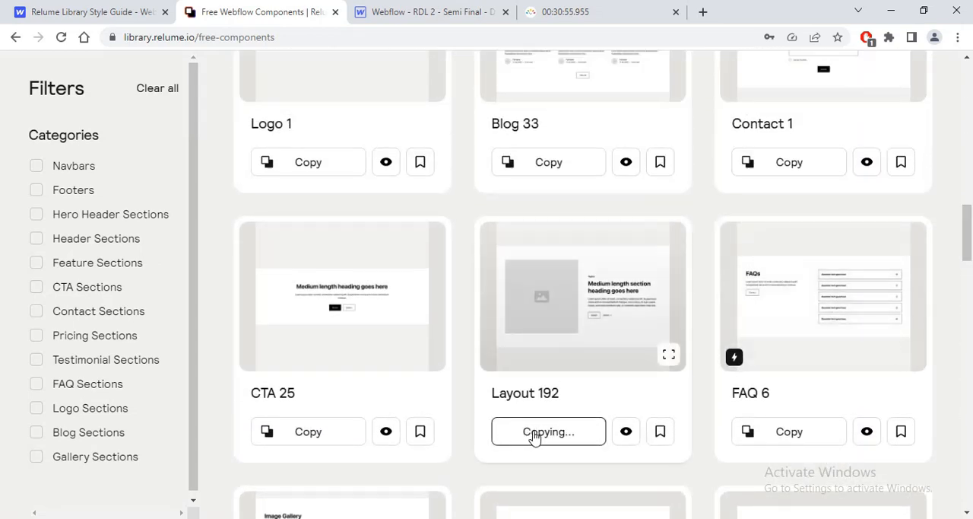
key(alt+Tab)
key(alt+Tab)
click(114, 12)
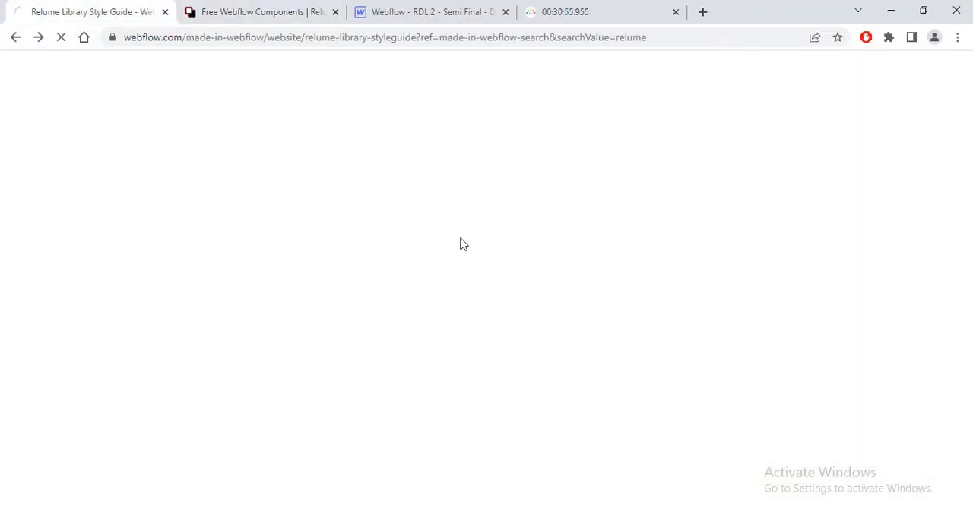
click(417, 12)
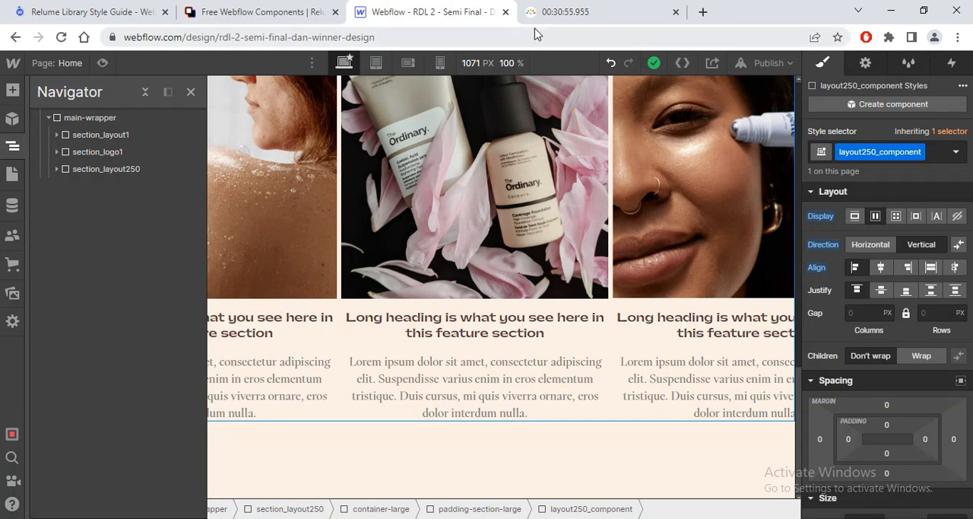
click(540, 11)
Step: Paste the Layout 192 component into main-wrapper in Webflow, below section_layout250
click(449, 12)
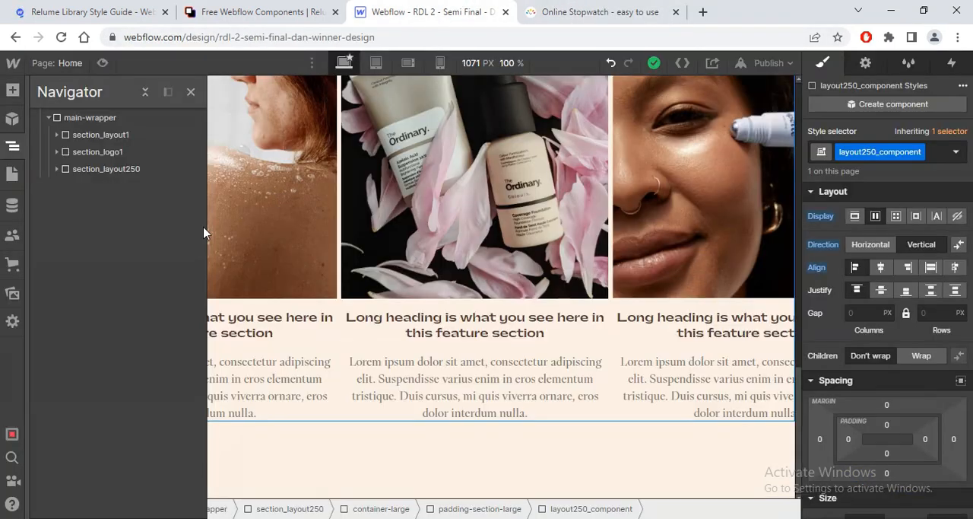
click(80, 122)
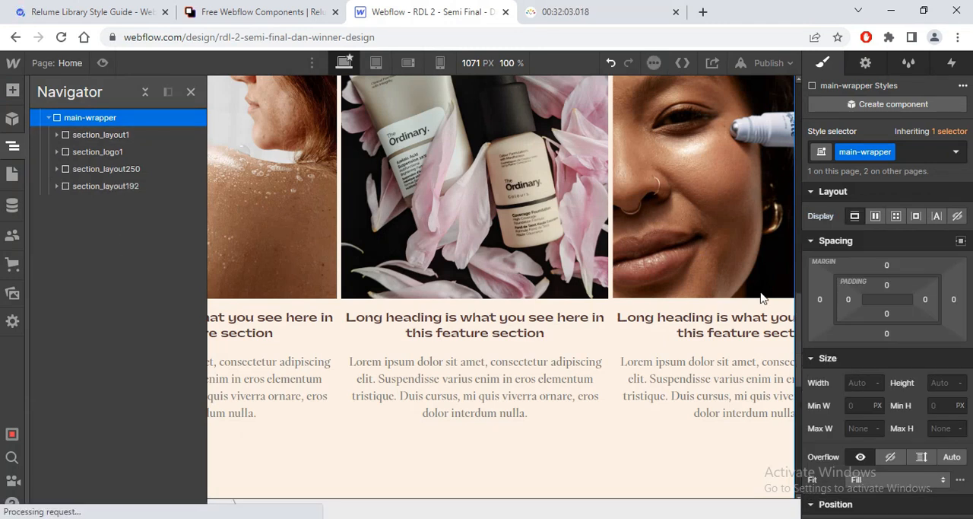
drag(798, 331, 808, 436)
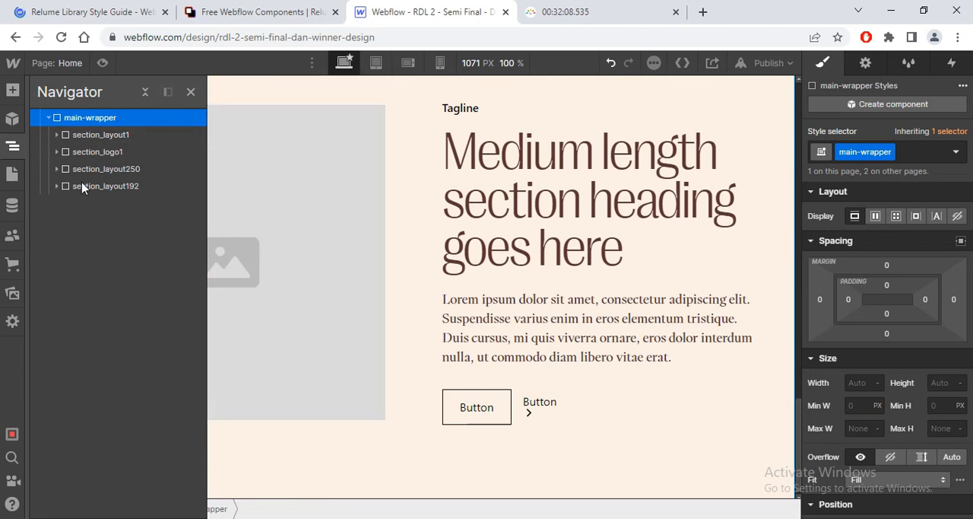
Step: Move container-large out of padding-global to sit directly inside section_layout192, select the emptied padding-global and close the element tree
click(64, 191)
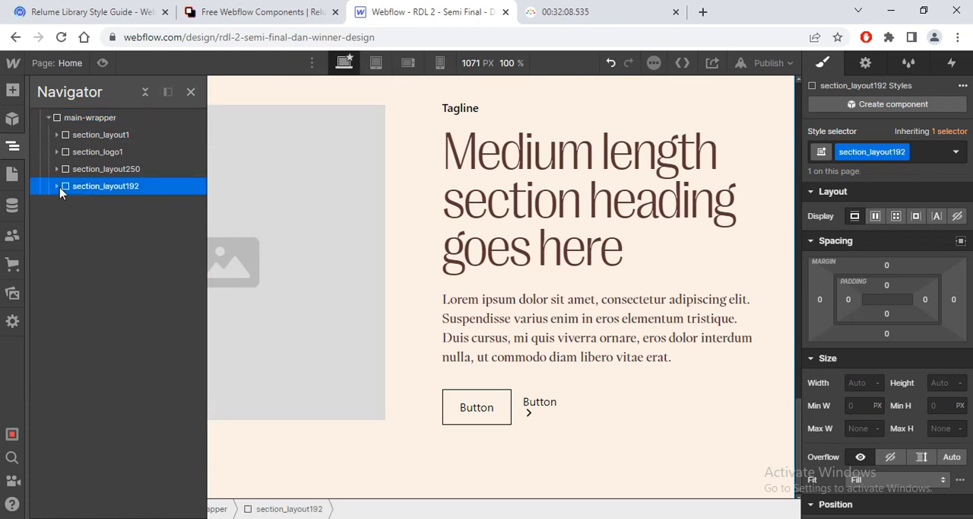
click(65, 203)
click(105, 225)
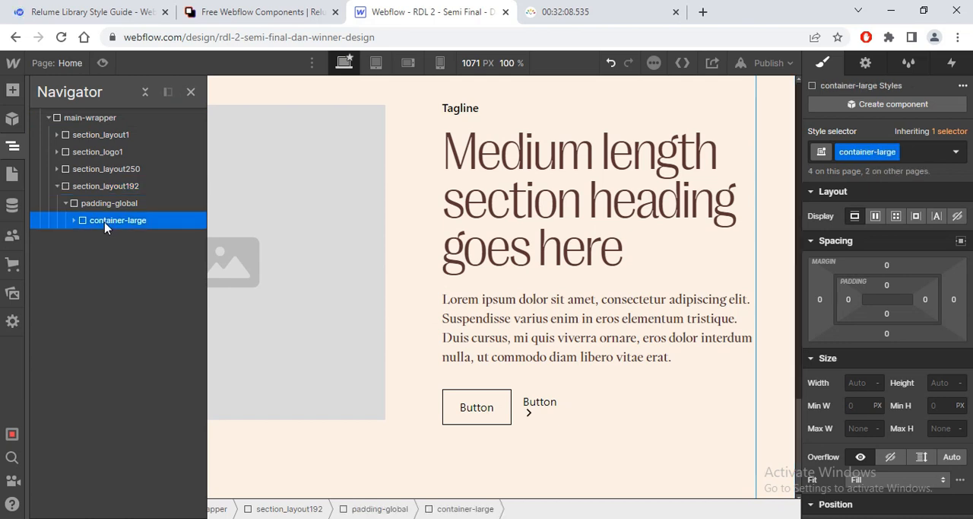
drag(83, 202, 93, 201)
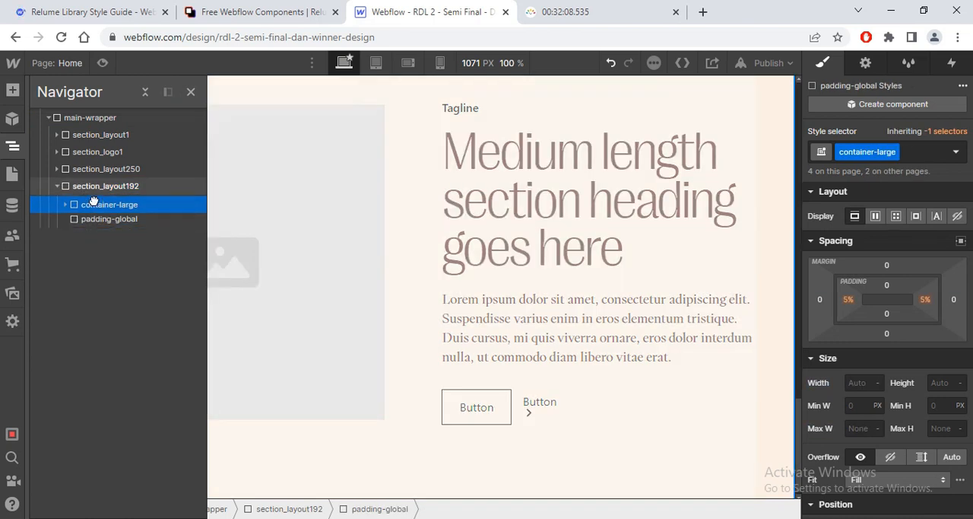
click(90, 221)
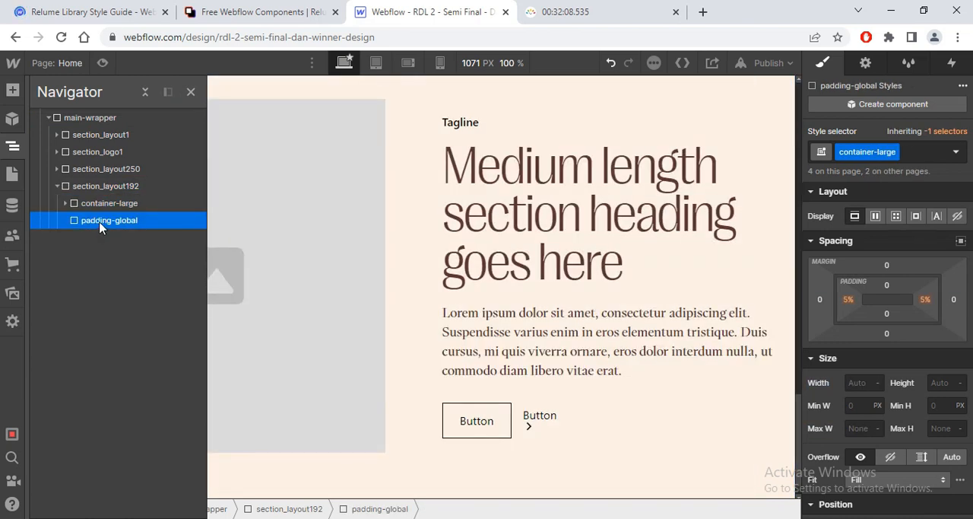
click(191, 92)
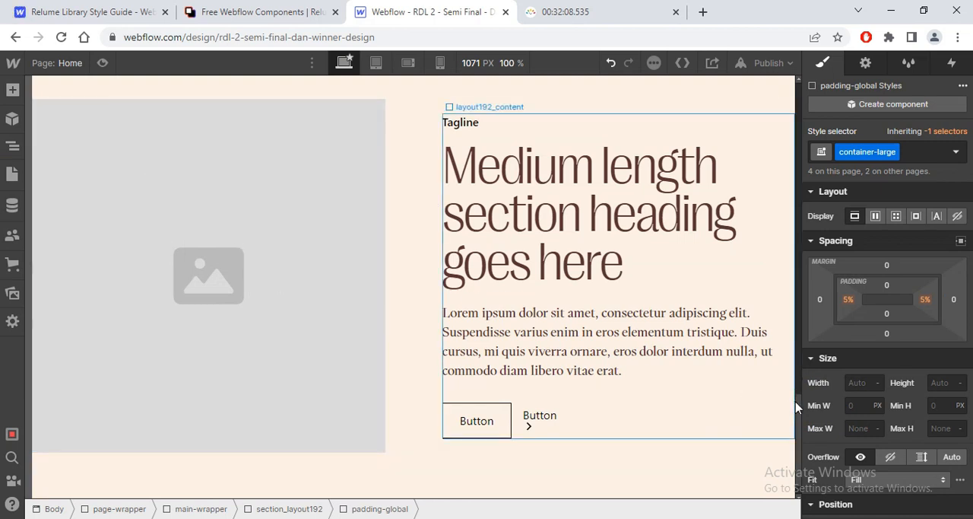
scroll(784, 386, up, 1)
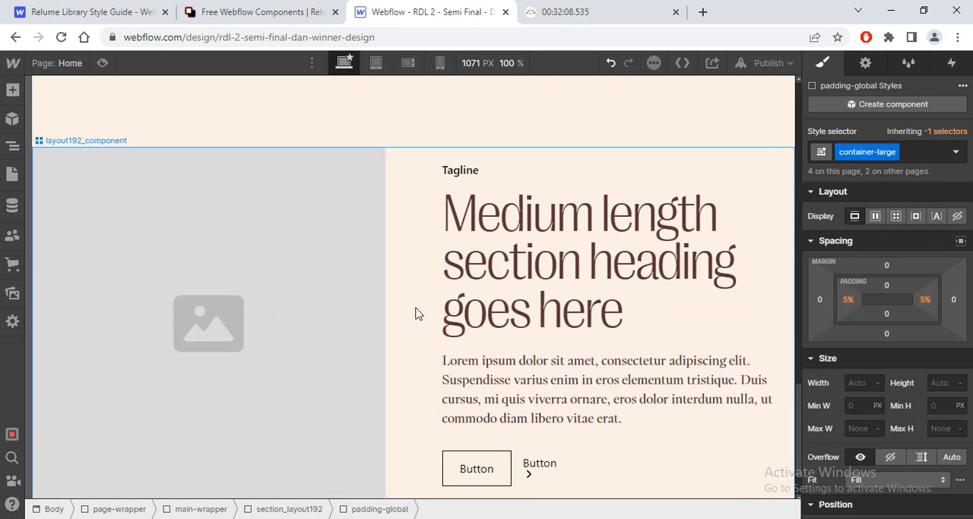
Step: Set both the column and row gaps of the layout192_component grid to 0 rem and finish editing the grid
click(69, 135)
mouse_move(70, 136)
click(76, 113)
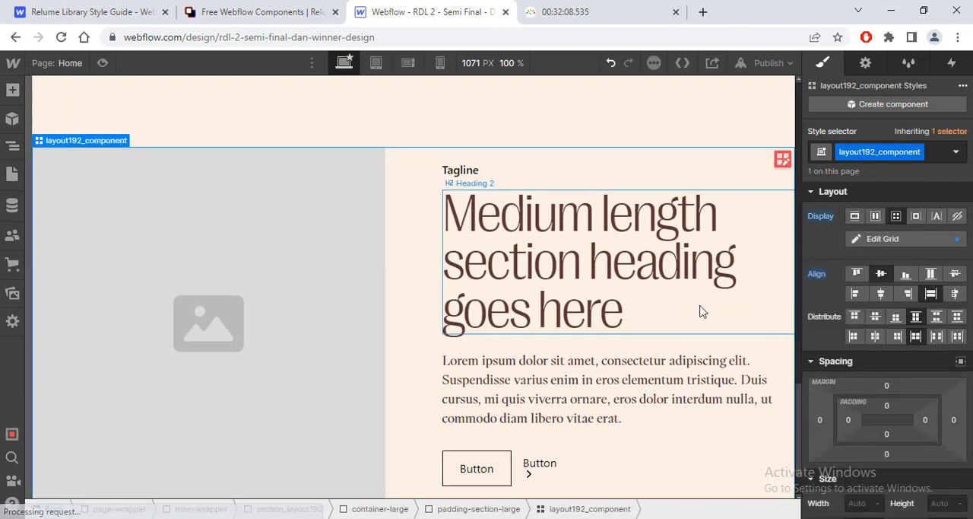
click(783, 161)
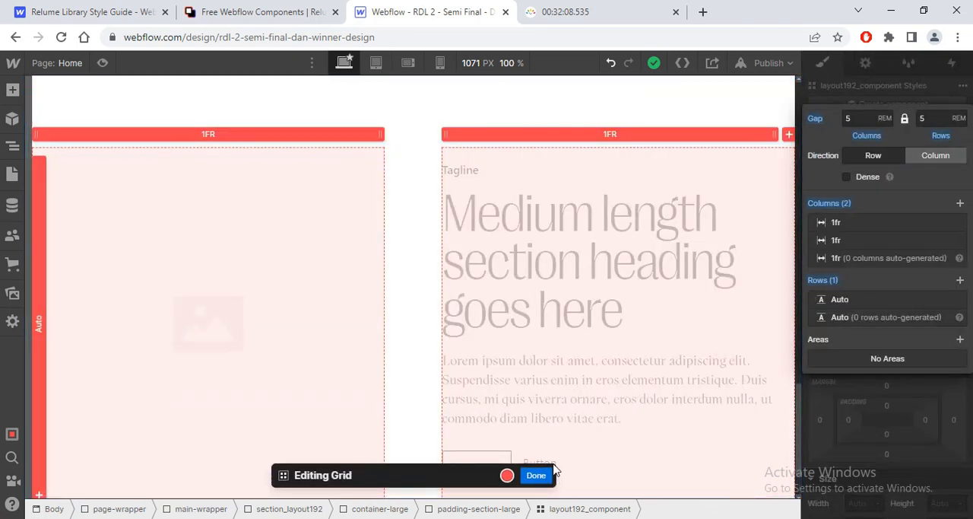
key(Return)
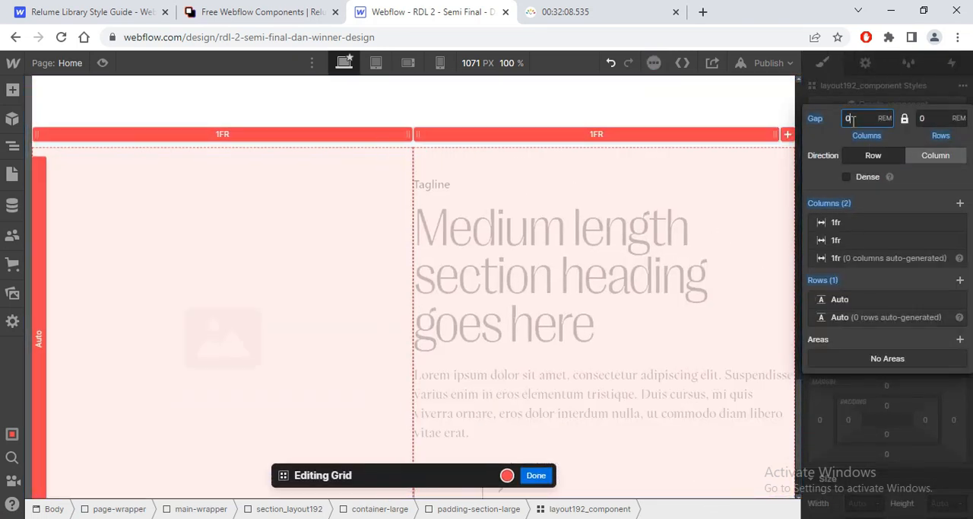
click(536, 475)
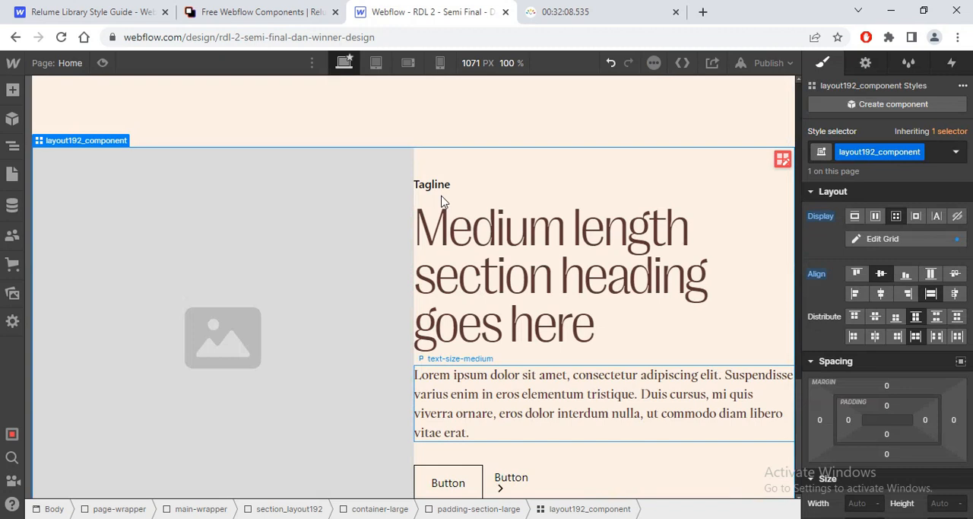
Step: Open the image assets for the layout192_image placeholder and pick gradient image.png as the replacement
click(296, 224)
click(117, 139)
click(190, 217)
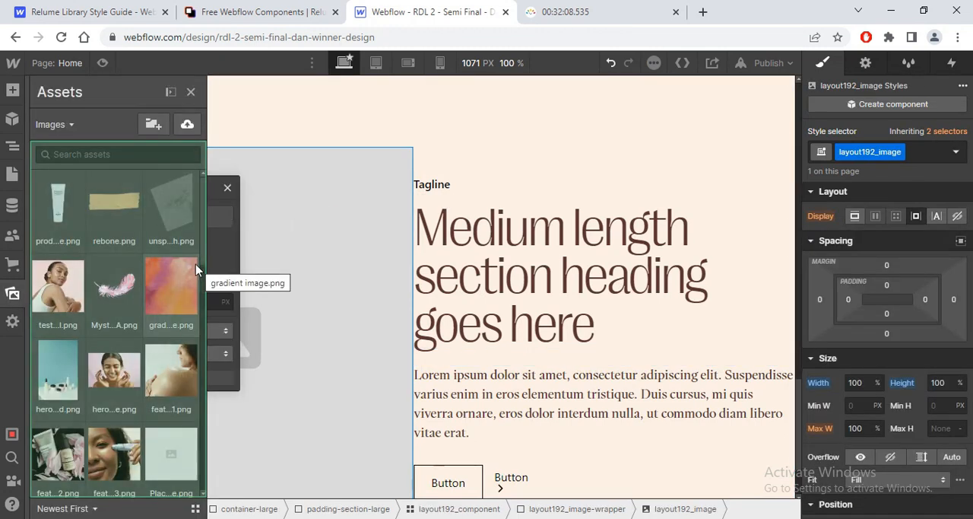
click(178, 276)
Step: Switch to Figma and select the gradient Mask group beside the Radiant, Natural Skincare text
key(alt+Tab)
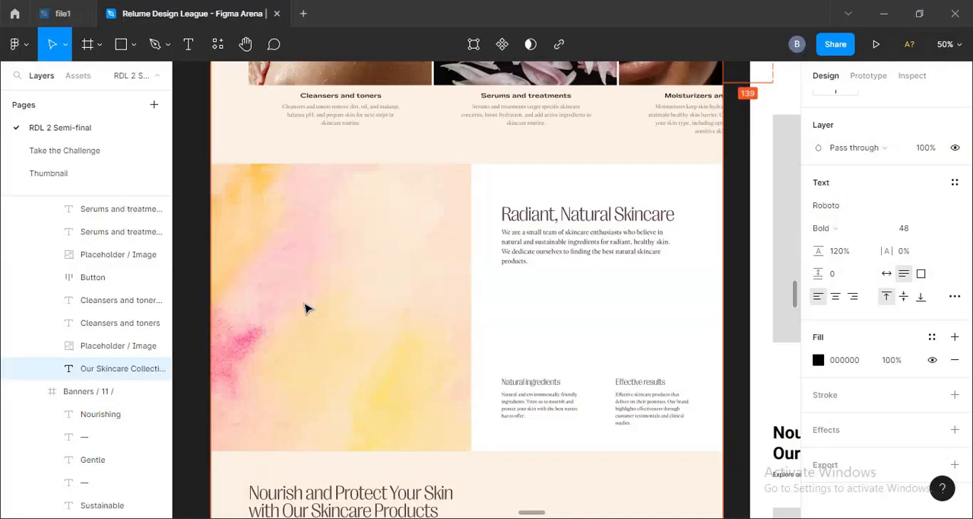
click(369, 307)
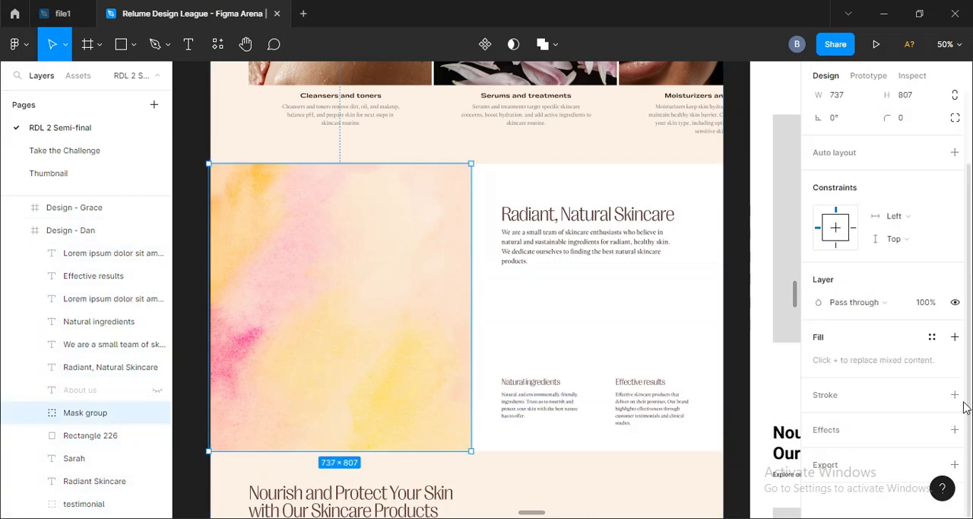
Step: Check image 40's blend mode in Figma and, back in Webflow, give layout192_image Color burn blending and 95% opacity
double_click(322, 367)
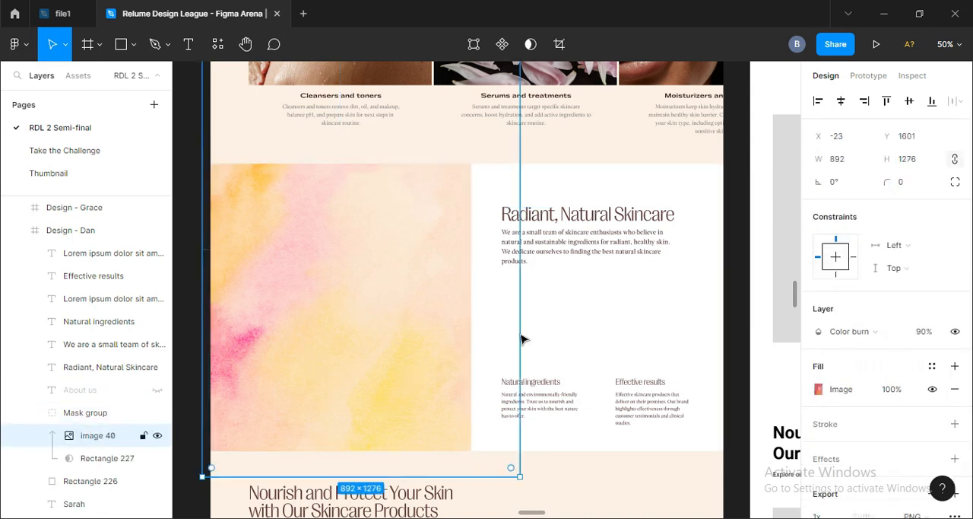
click(851, 334)
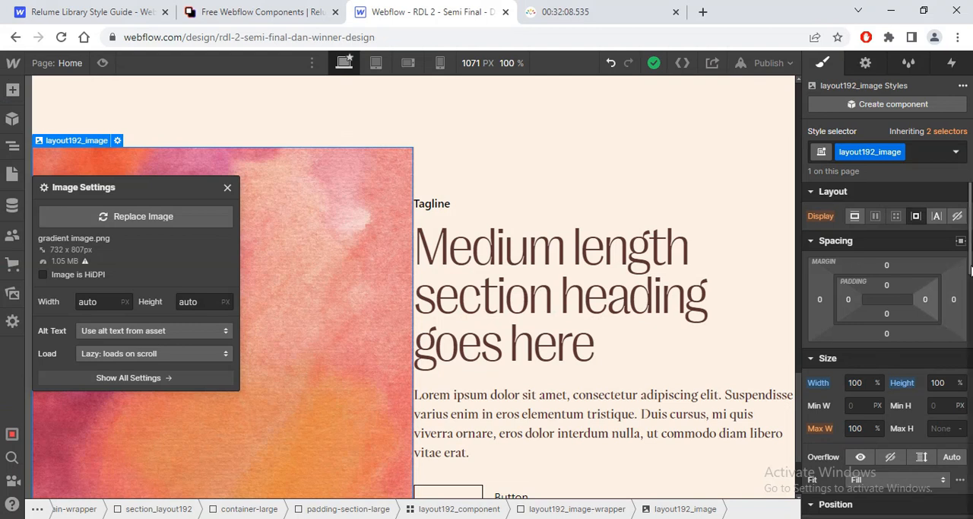
scroll(971, 269, down, 8)
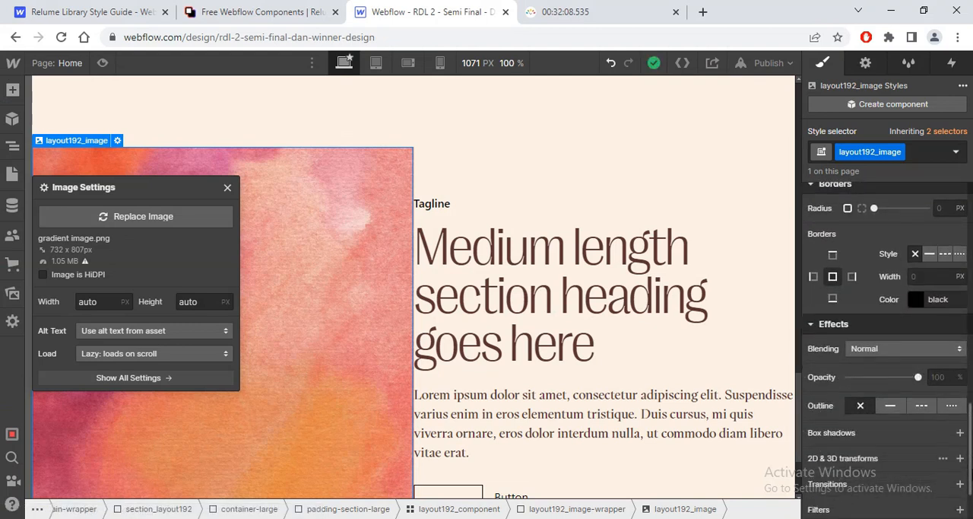
click(905, 348)
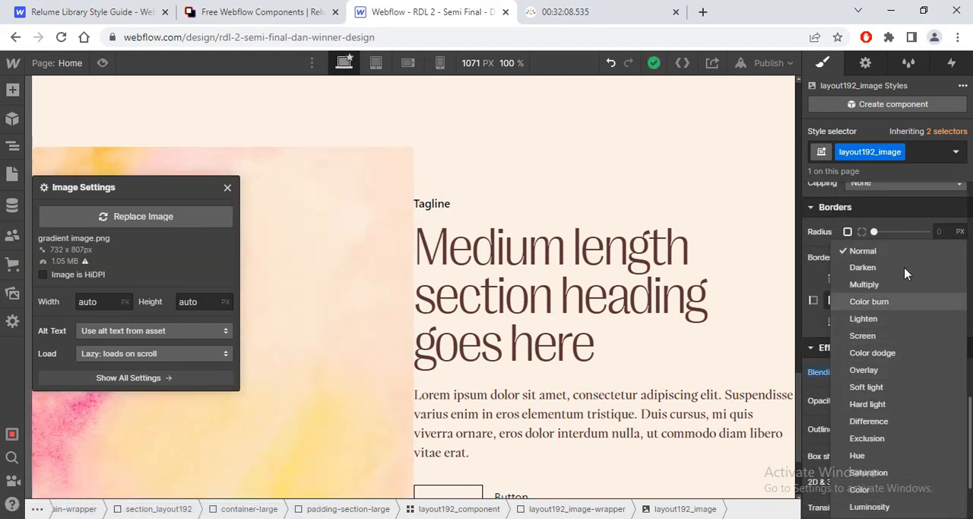
click(893, 303)
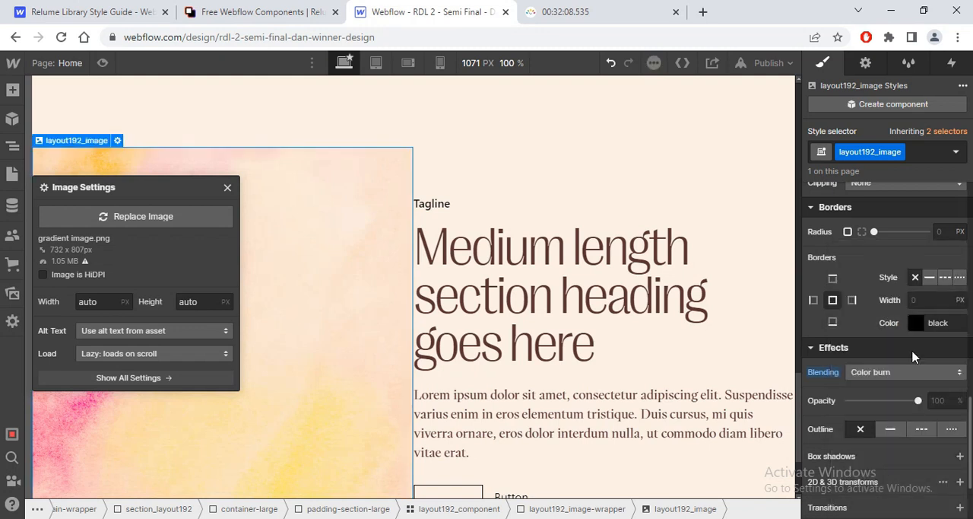
click(942, 400)
text(95)
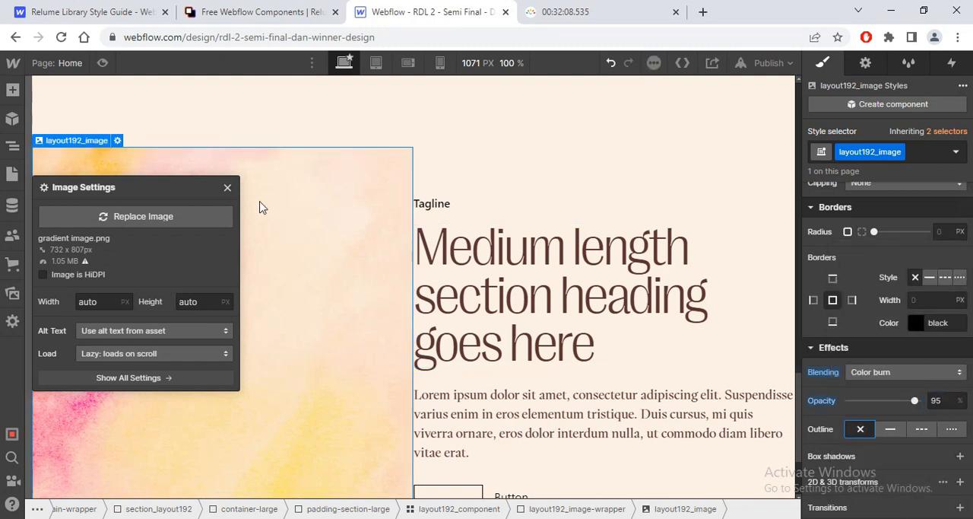
click(227, 188)
Step: Select the layout192_content block beside the gradient image and set its background color to White
click(647, 197)
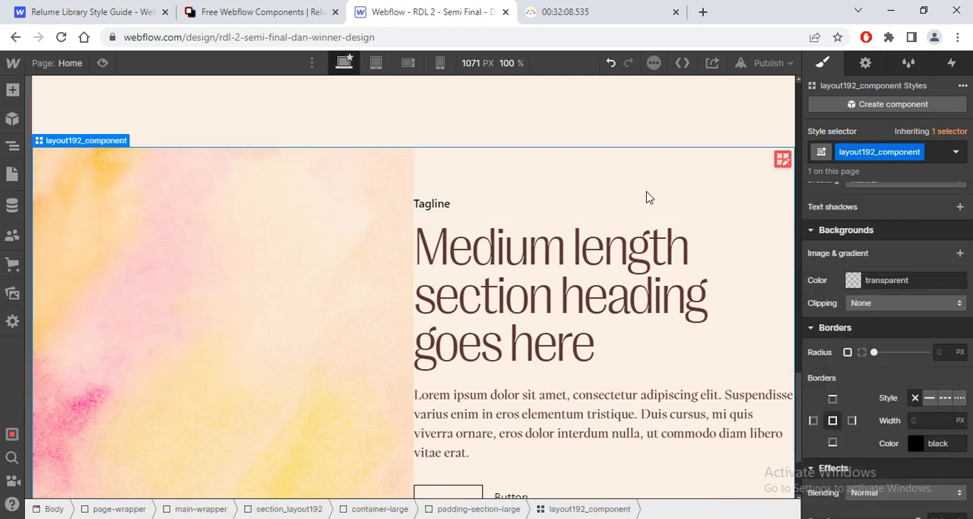
click(456, 201)
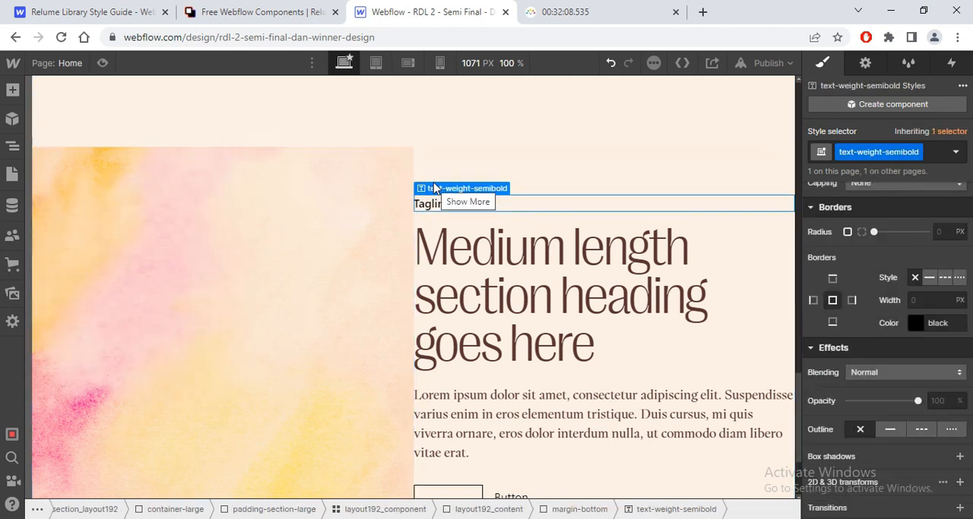
click(441, 161)
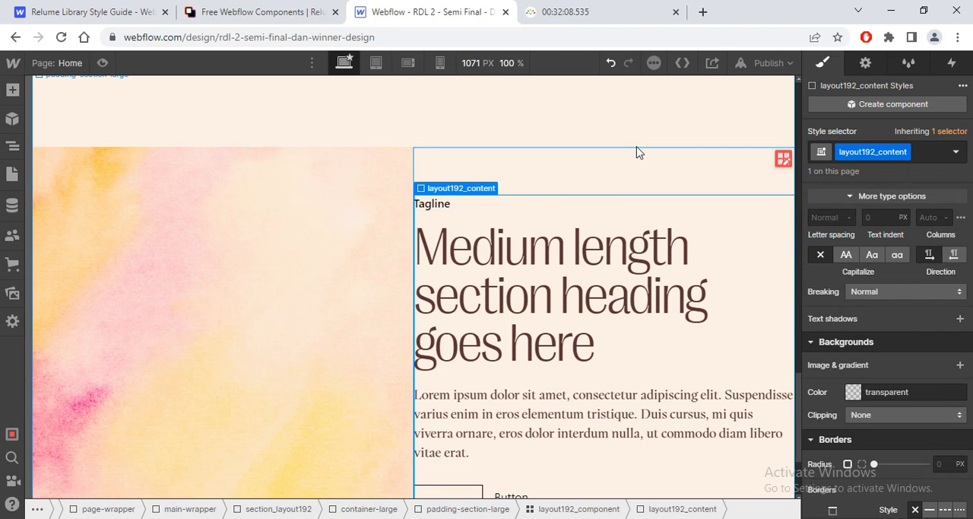
click(853, 392)
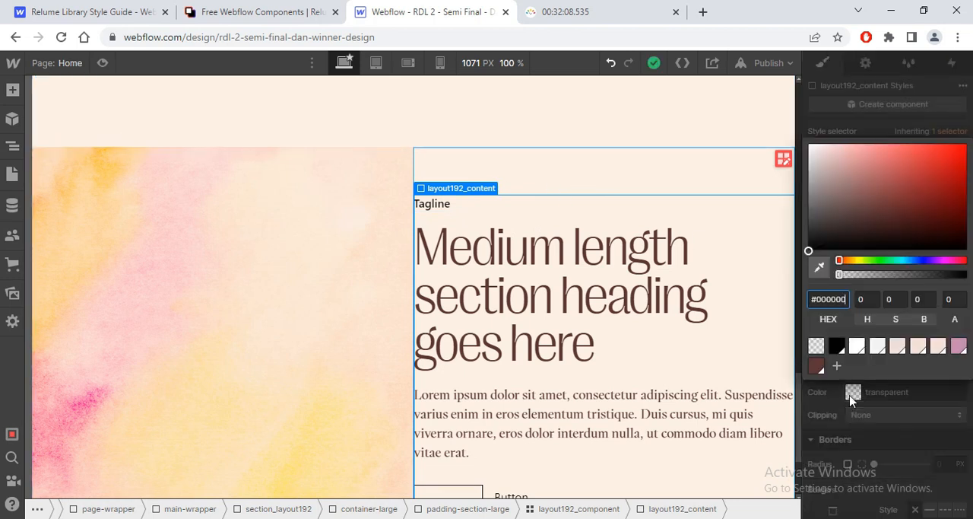
click(869, 378)
click(854, 391)
click(858, 349)
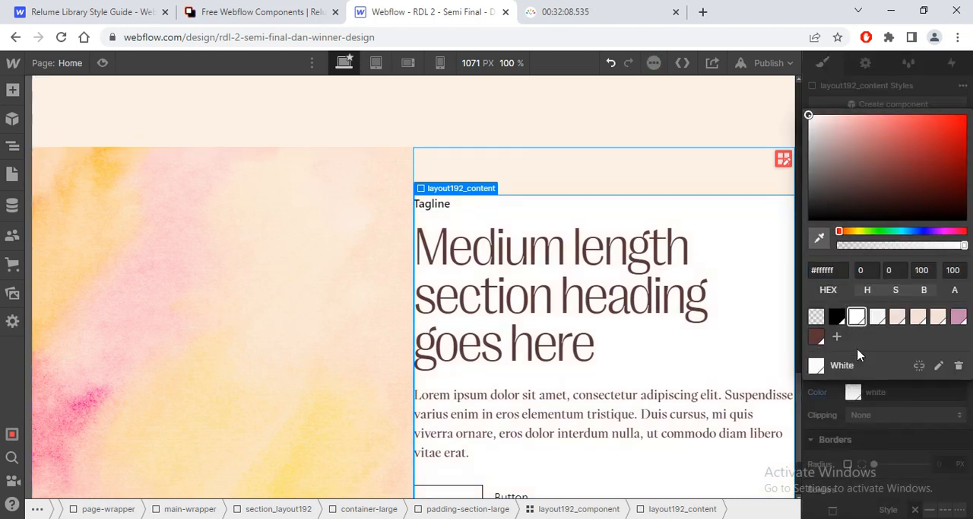
Step: Check the white content rectangle in Figma and, back in Webflow, set the height of layout192_content to 100%
key(alt+Tab)
click(497, 254)
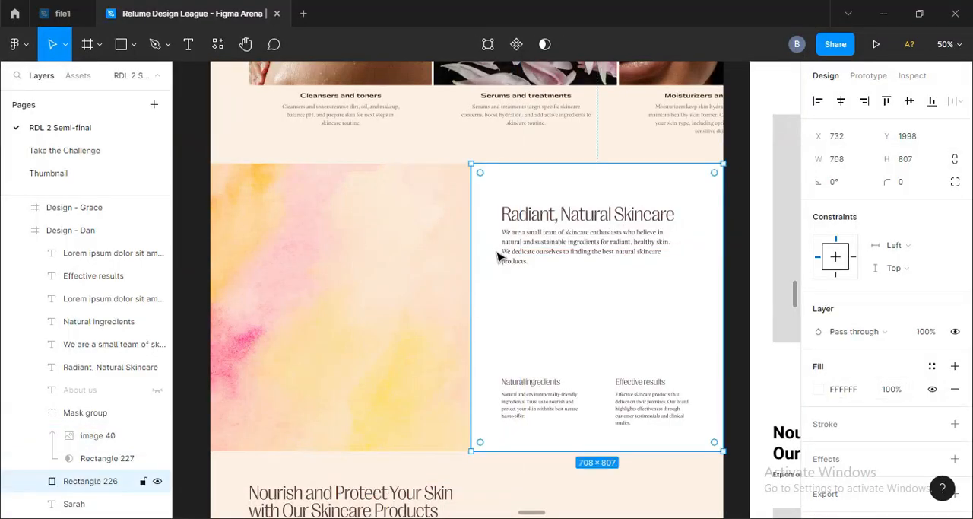
key(alt)
key(alt+Tab)
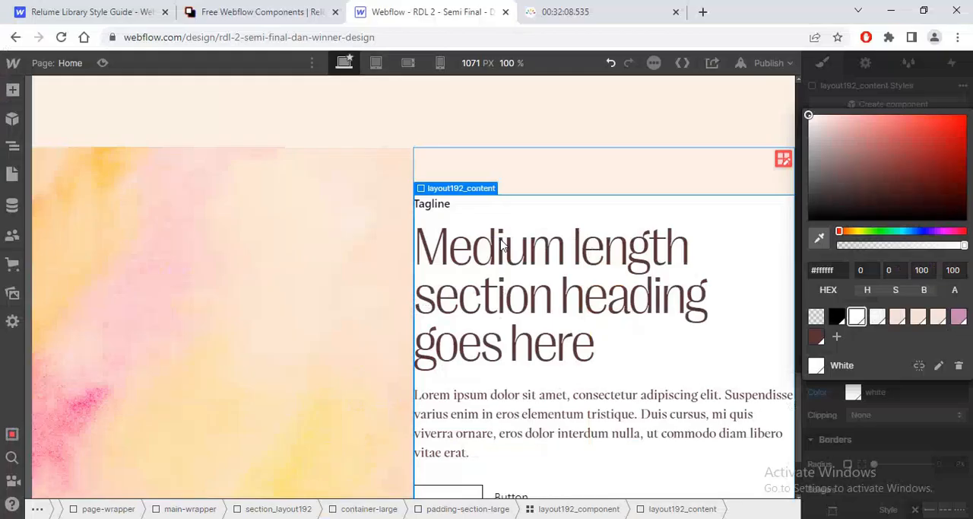
key(Escape)
scroll(842, 340, up, 10)
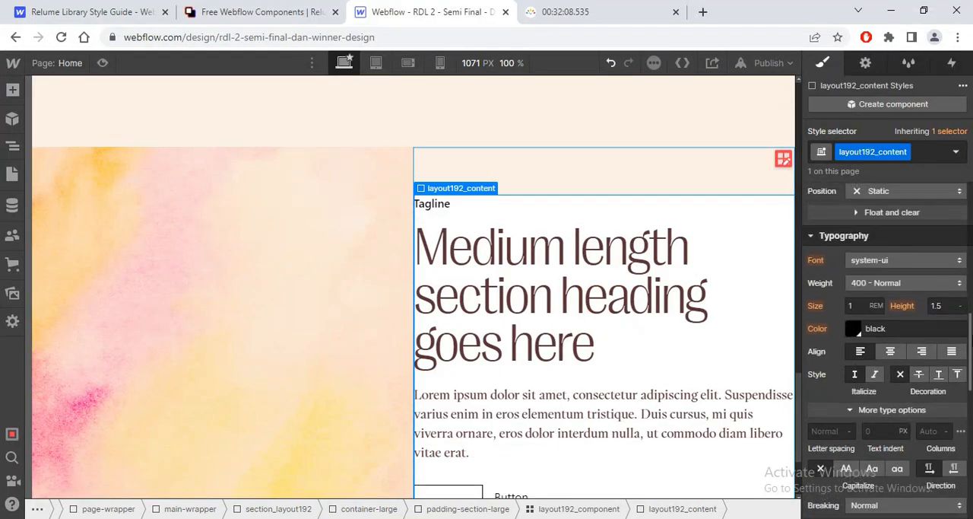
click(942, 333)
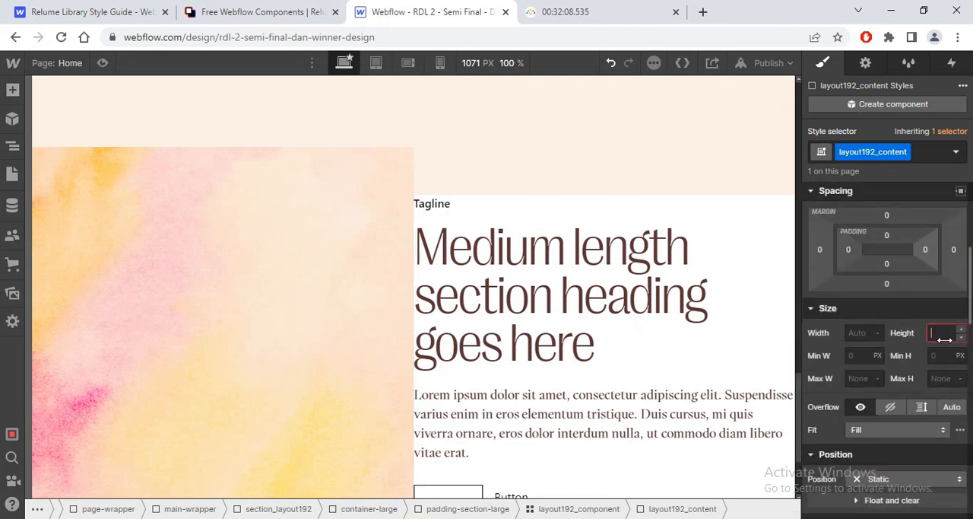
text(100)
key(Return)
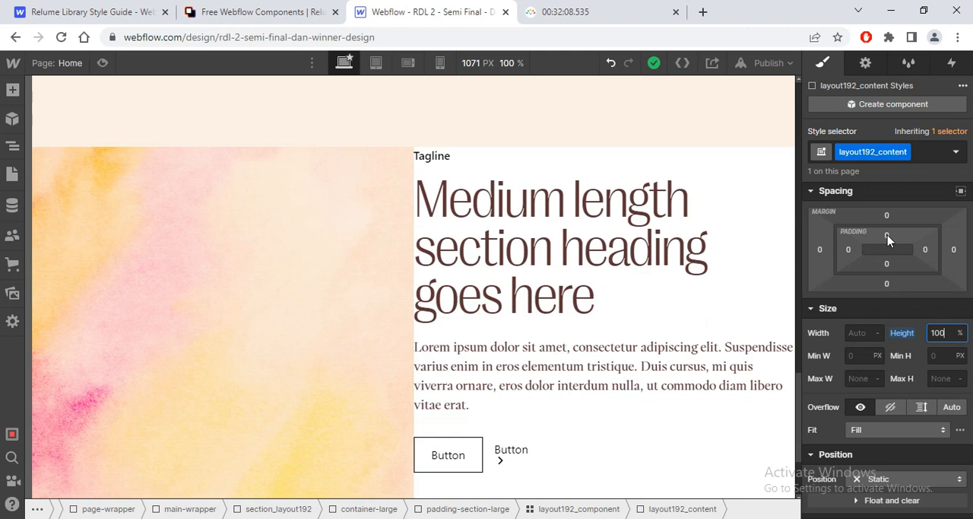
Step: Set the padding of layout192_content to 5rem on all four sides
click(887, 236)
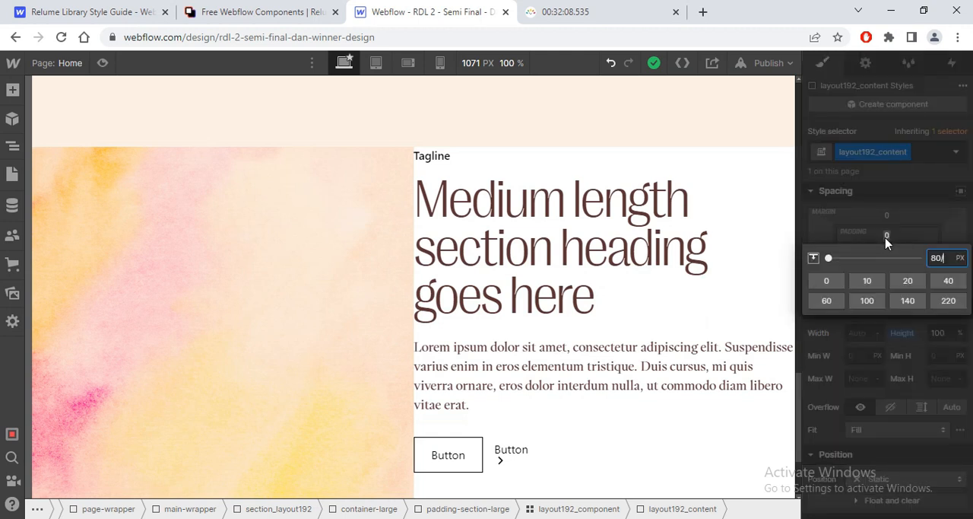
text(5rem)
key(Return)
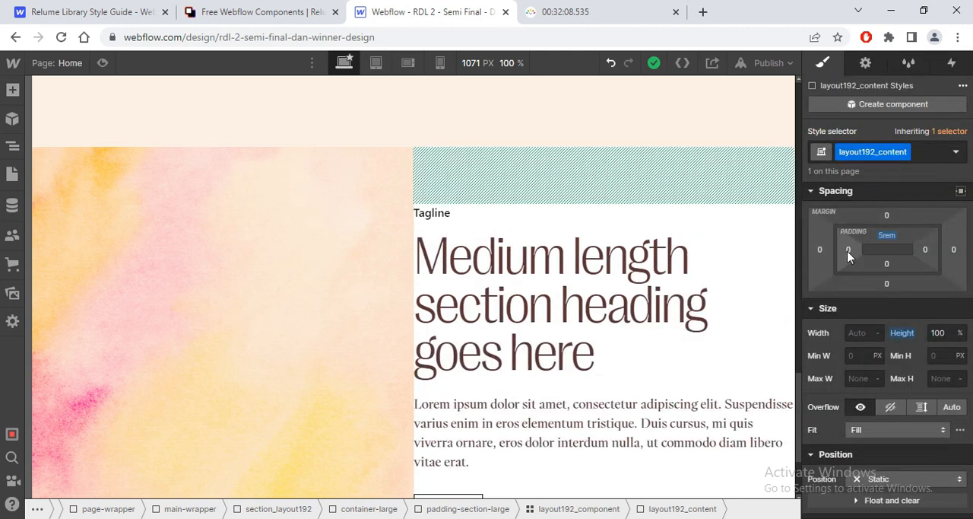
drag(848, 252, 864, 252)
click(888, 237)
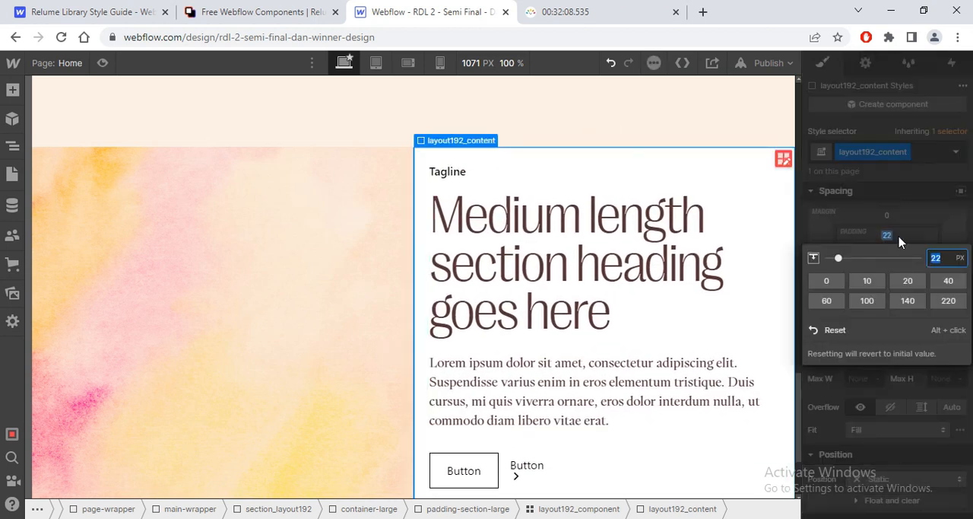
text(5rem)
key(Return)
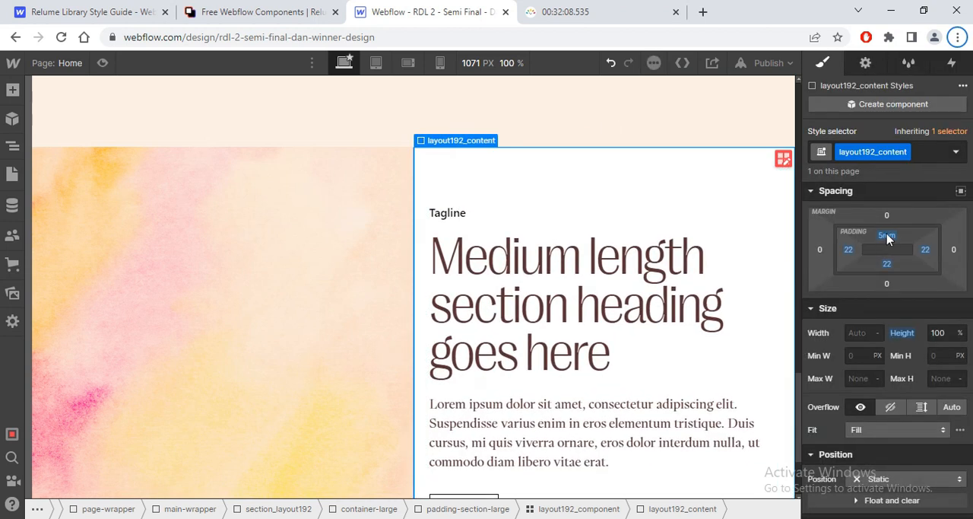
mouse_move(892, 239)
mouse_down()
mouse_move(894, 229)
mouse_move(900, 239)
mouse_up()
Step: Compare the text styles of the Radiant, Natural Skincare heading and paragraph in Figma with the matching Webflow heading and paragraph
key(alt+Tab)
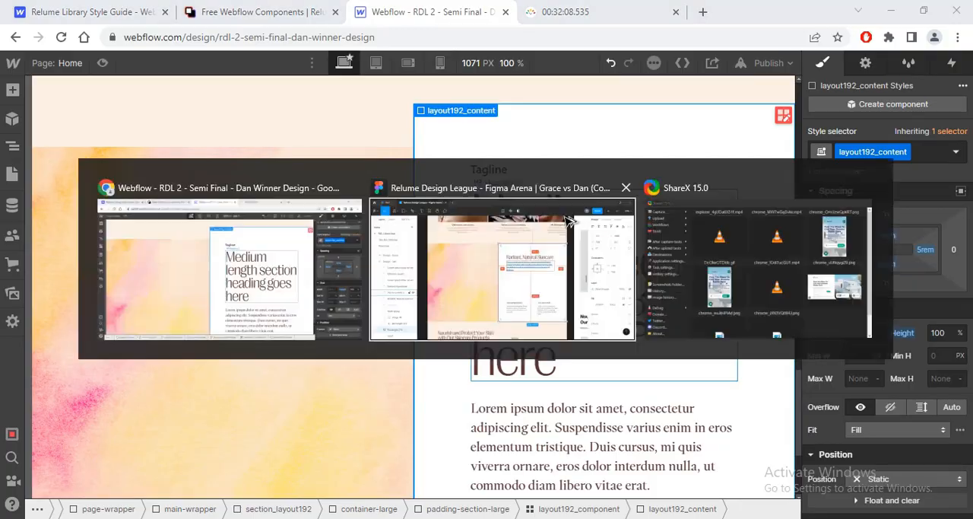
double_click(567, 219)
key(alt+Tab)
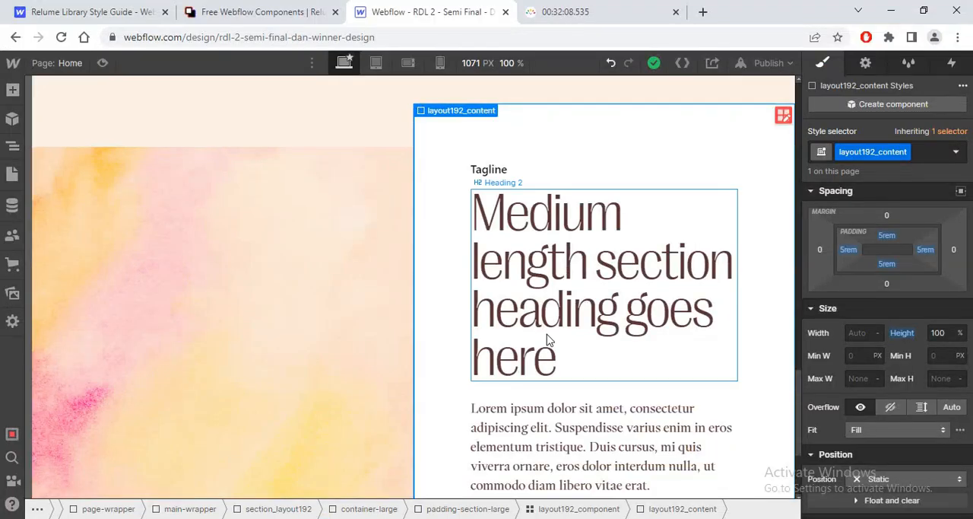
click(557, 275)
key(alt+Tab)
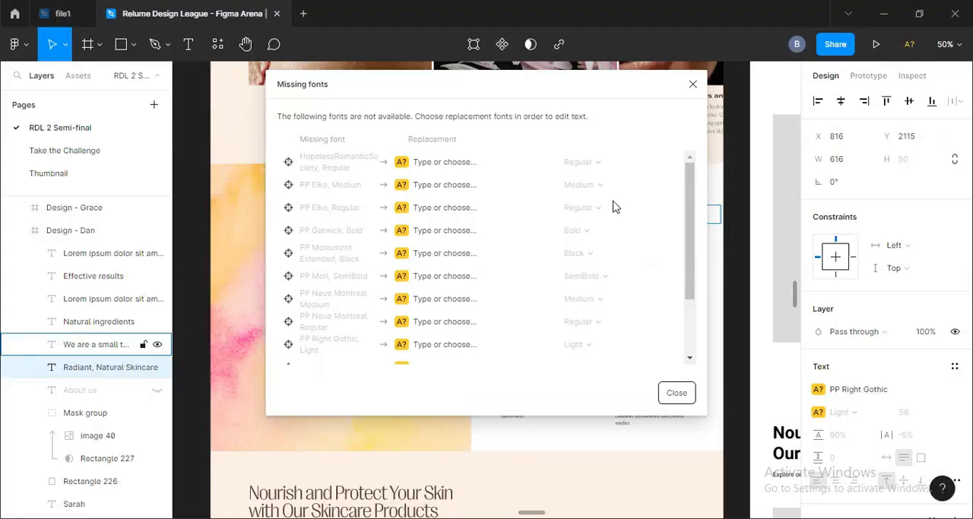
click(693, 83)
key(alt+Tab)
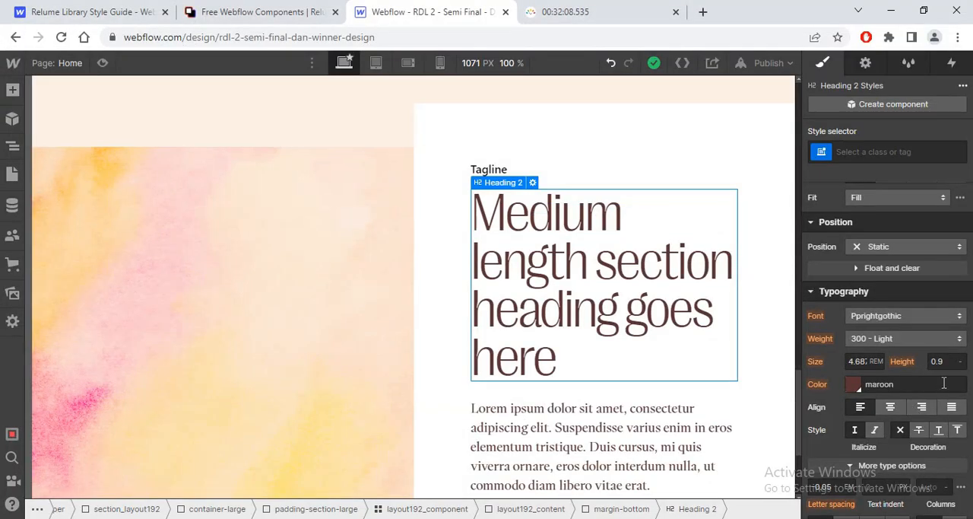
key(alt+Tab)
click(563, 252)
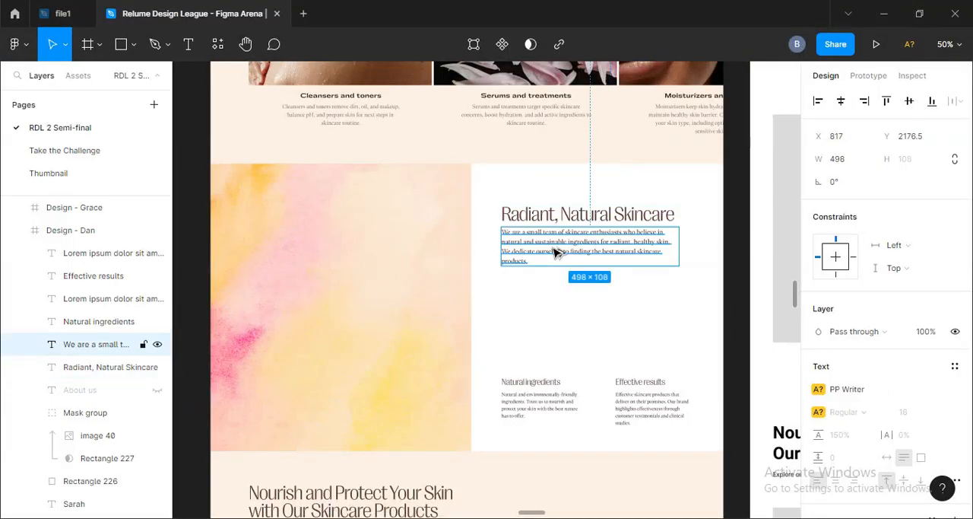
key(alt+Tab)
click(563, 424)
Step: Select layout192_image-wrapper around the gradient image and set its height to 100%
mouse_move(799, 390)
mouse_down()
mouse_move(799, 442)
mouse_move(798, 350)
mouse_move(803, 401)
mouse_move(799, 380)
mouse_up()
click(152, 211)
click(72, 172)
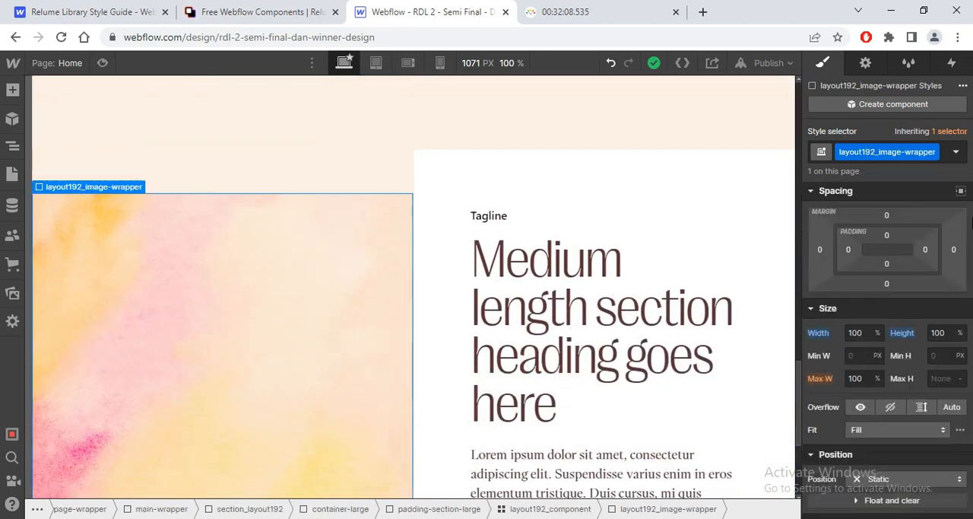
click(937, 329)
text(100%)
key(Return)
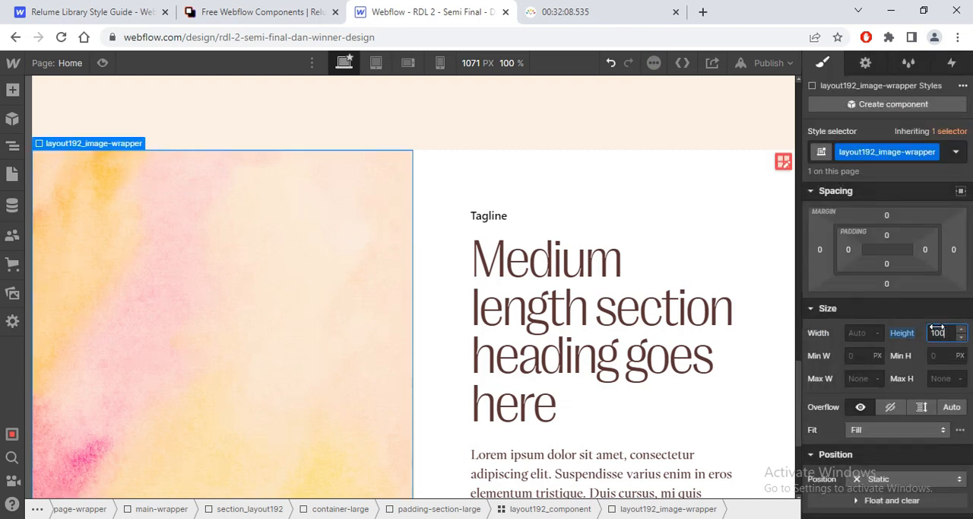
Step: Delete the Tagline above the heading in layout192_content together with its margin-bottom wrapper
drag(798, 389, 818, 393)
click(489, 187)
click(506, 171)
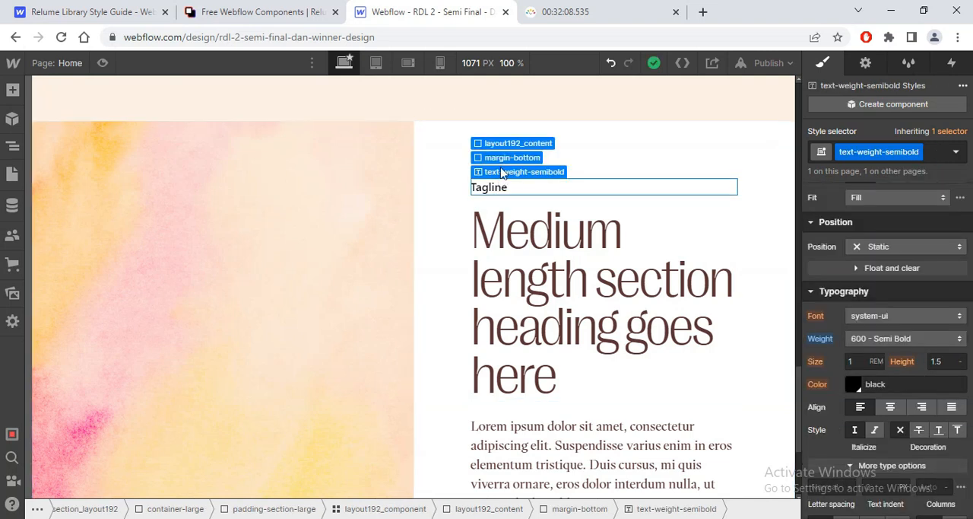
click(504, 157)
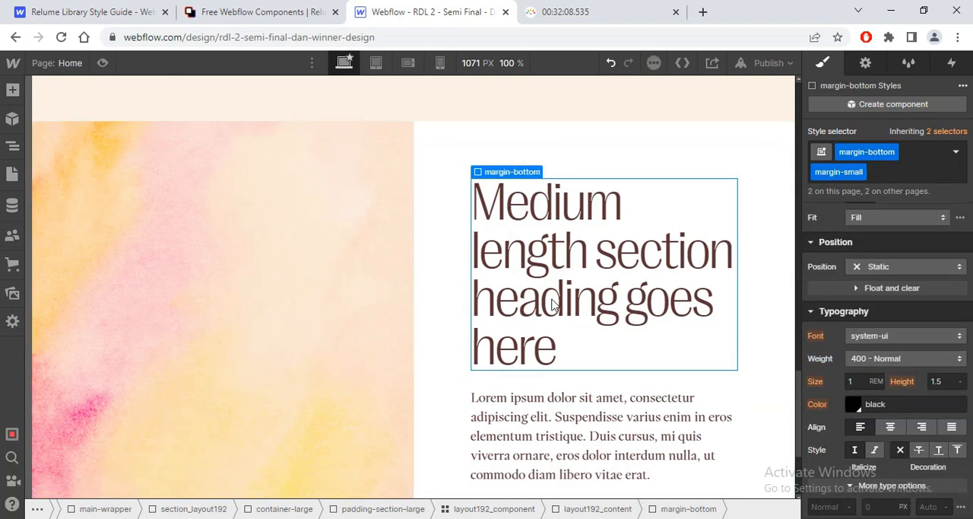
Step: Compare the section's content with the Figma design and add a div block inside layout192_content using the element tree
key(alt+Tab)
key(alt+Tab)
scroll(789, 430, down, 3)
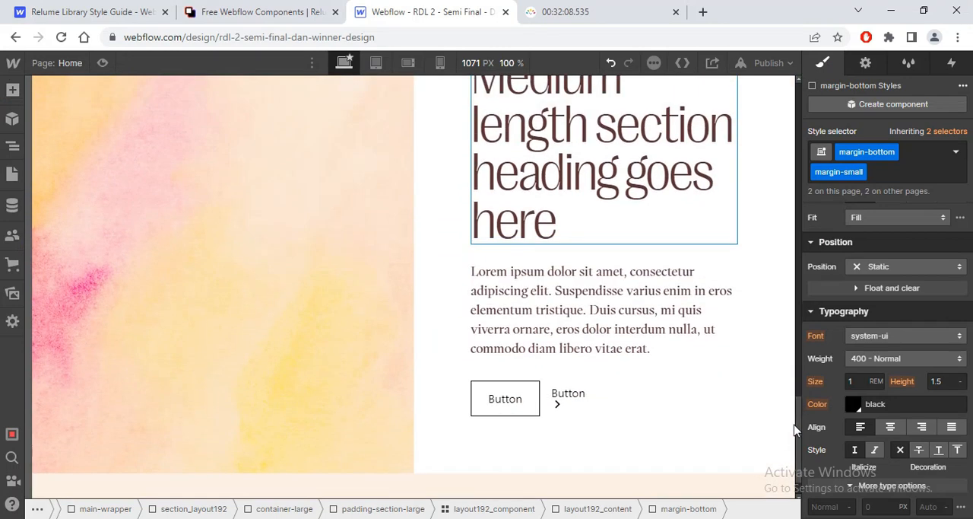
key(alt+Tab)
key(alt+Tab)
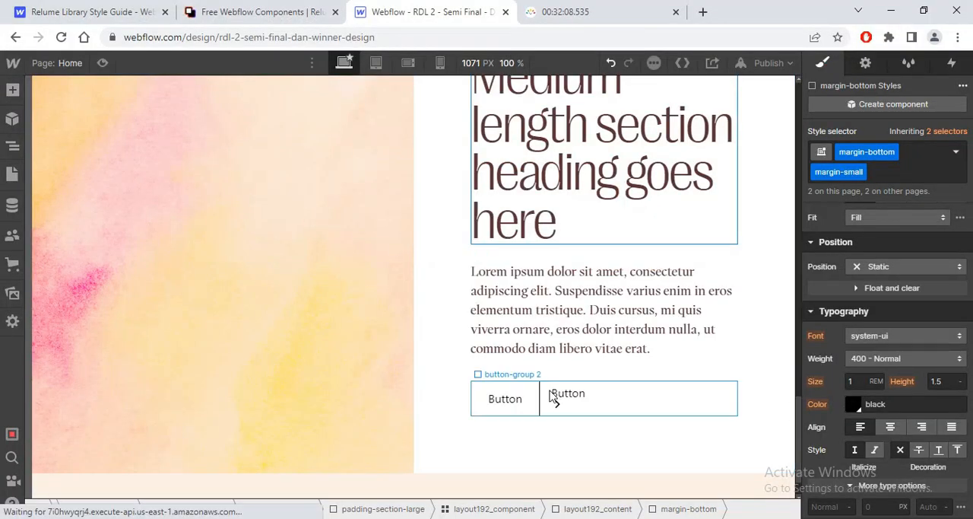
key(z)
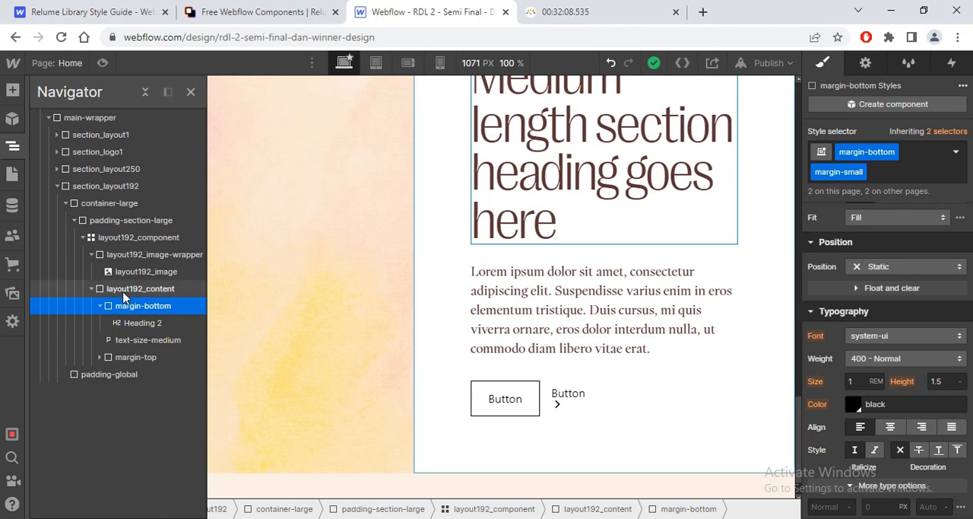
click(99, 306)
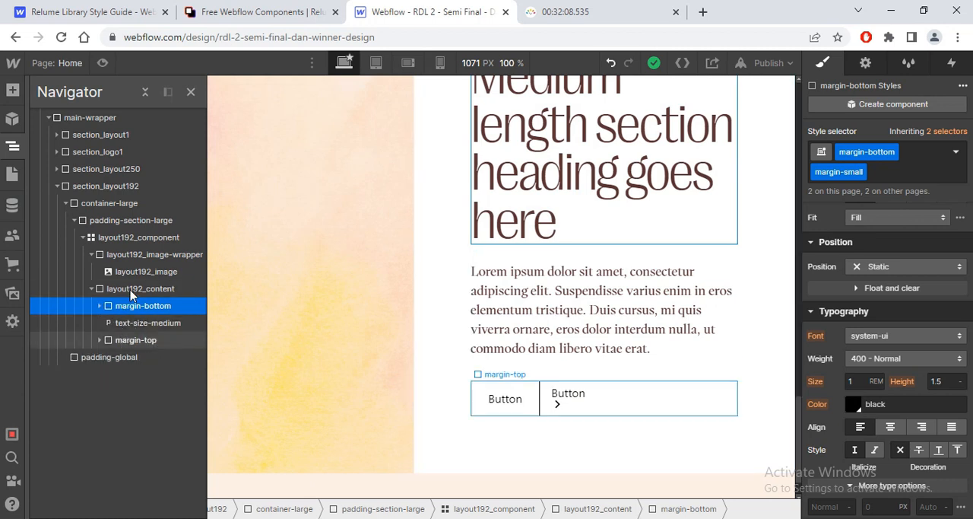
click(134, 292)
key(ctrl+e)
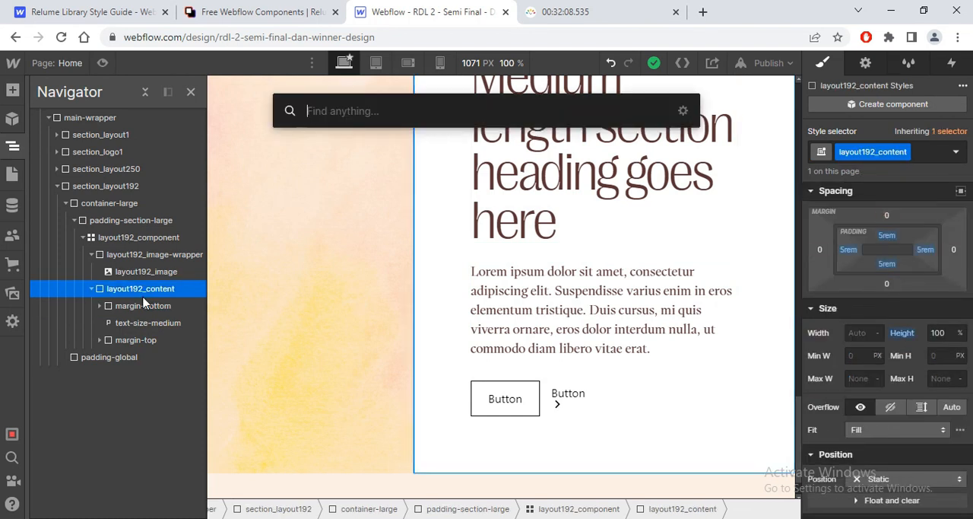
text(div)
key(Return)
Step: Move the heading's margin-bottom wrapper into the new div block and delete the margin-top button group from layout192_content
mouse_move(137, 357)
mouse_down()
mouse_move(134, 305)
mouse_move(122, 307)
mouse_move(132, 347)
mouse_up()
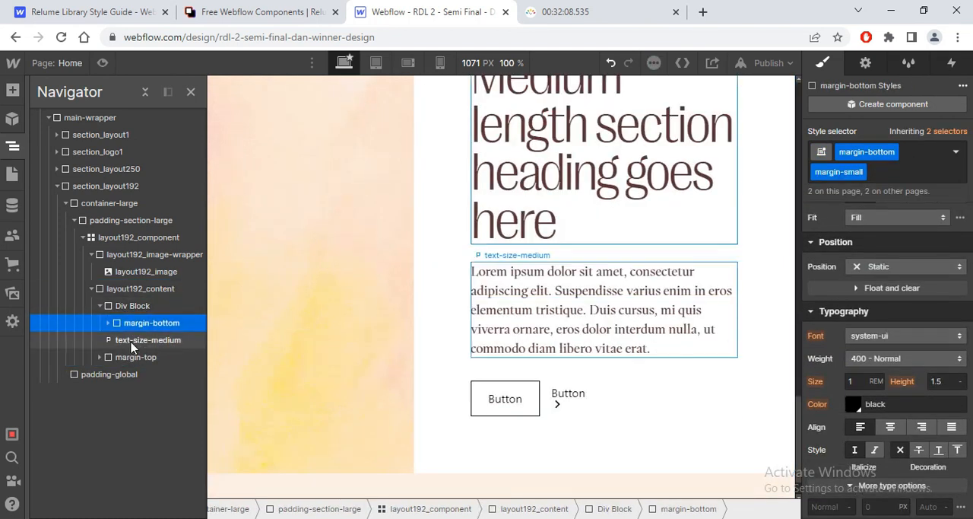
click(148, 343)
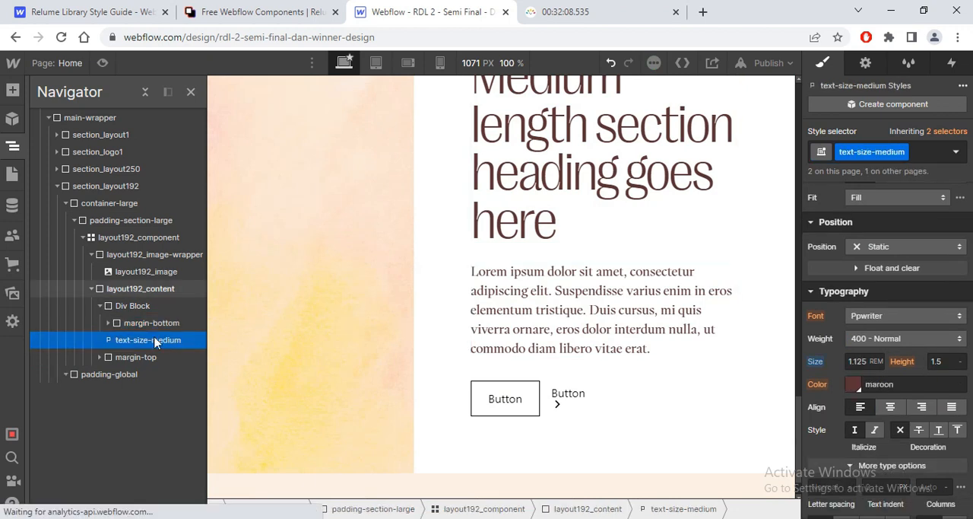
click(117, 359)
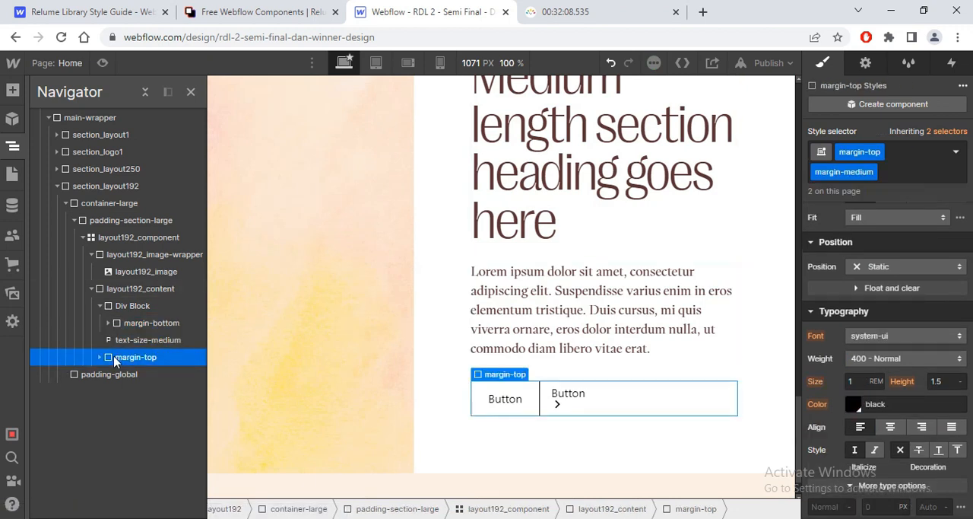
key(Delete)
Step: Add a second div block inside layout192_content, below the text-size-medium paragraph
click(124, 308)
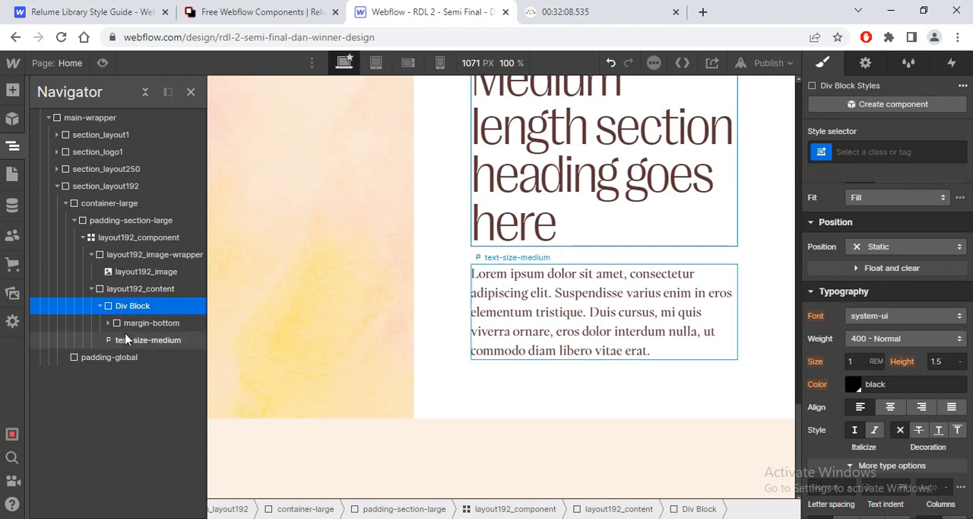
click(125, 340)
click(100, 305)
click(110, 292)
key(ctrl+e)
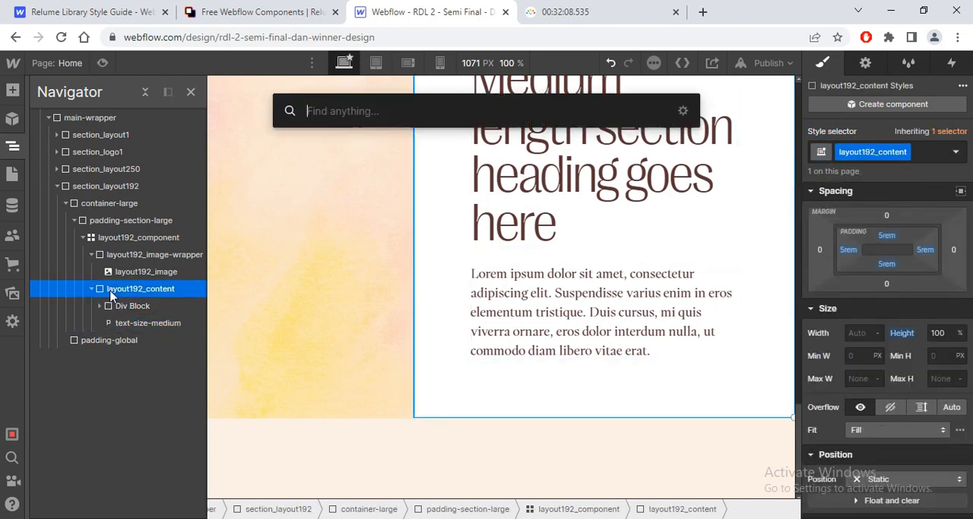
text(div)
key(Return)
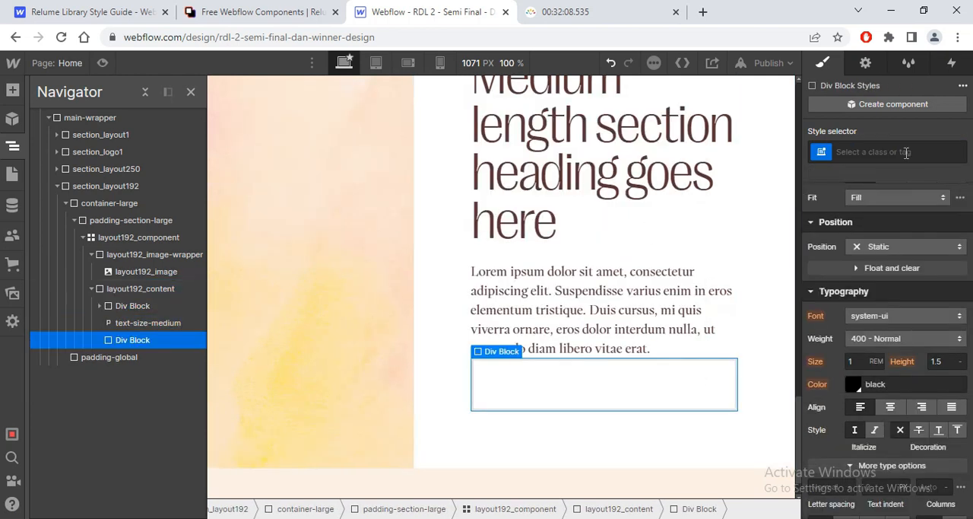
Step: Set layout192_content to a vertical flex layout justified with space between and a 5rem gap
click(170, 295)
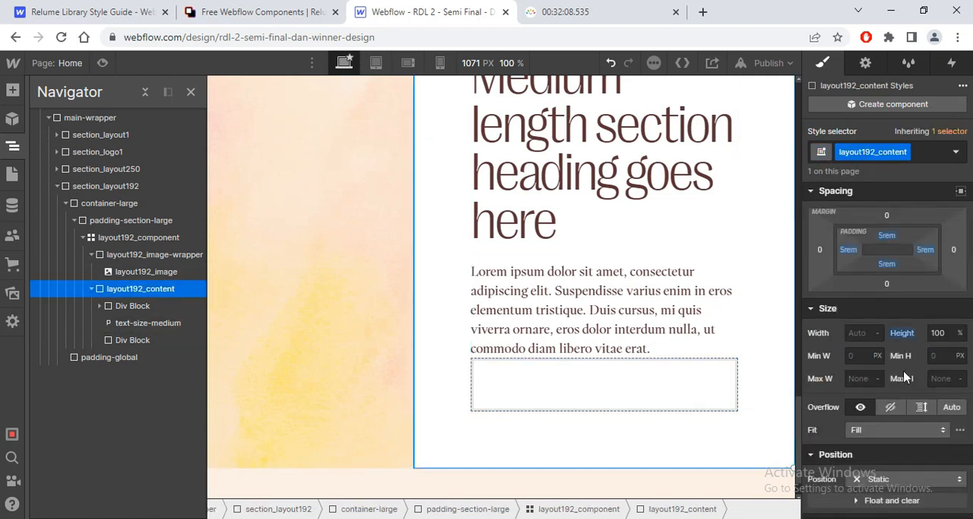
scroll(935, 305, down, 2)
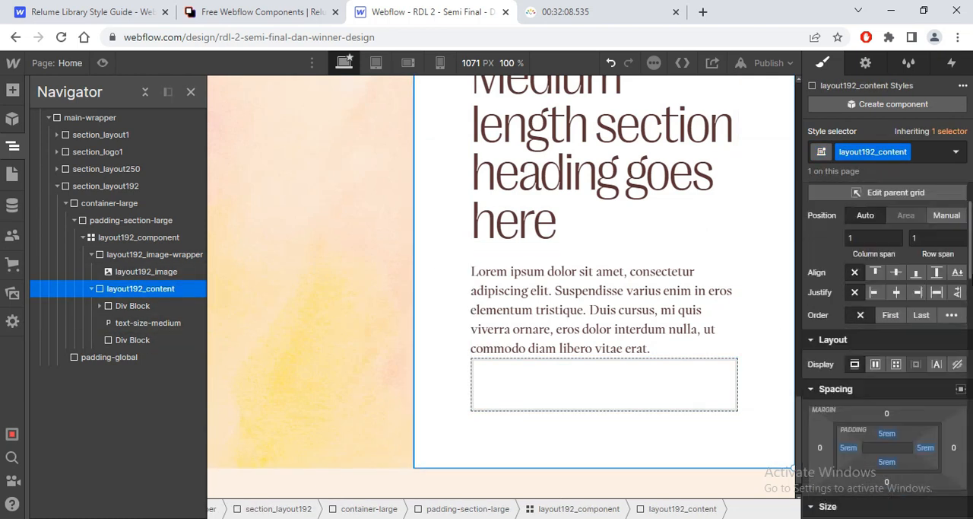
click(875, 330)
click(923, 357)
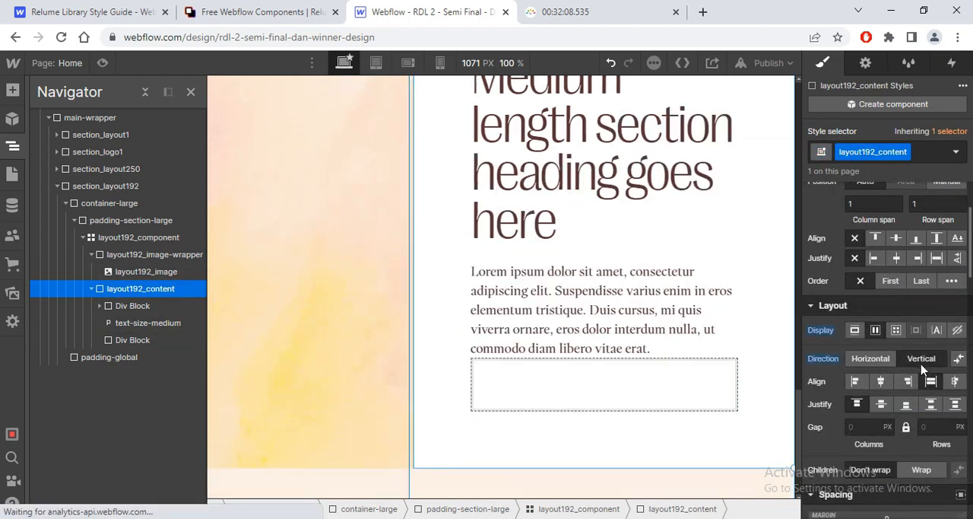
click(931, 405)
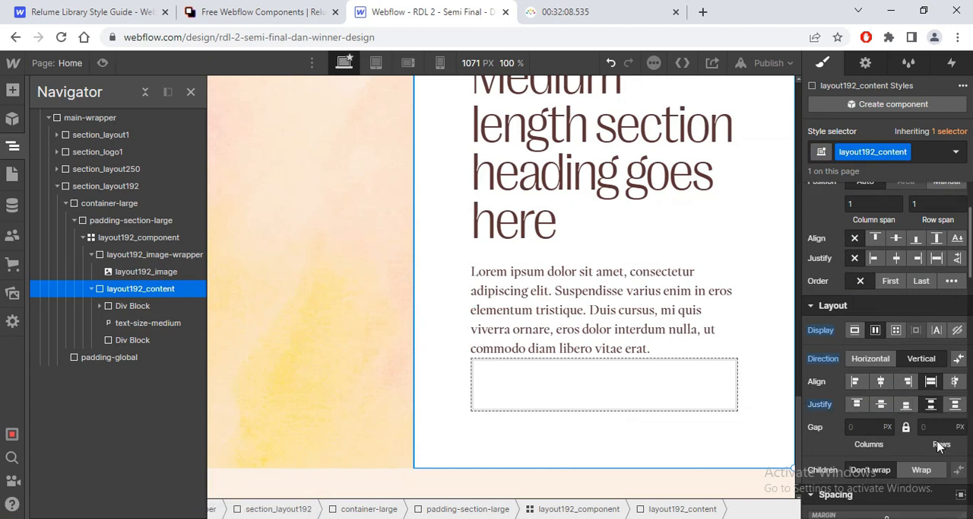
text(5rem)
key(Return)
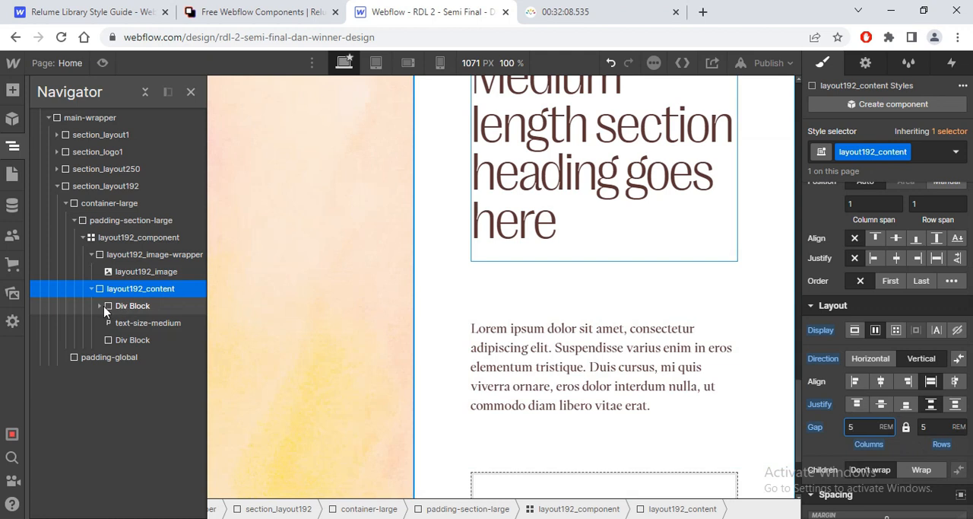
Step: Move the text-size-medium paragraph into the first div block and give the empty second div block the class layout192_bottom
click(132, 323)
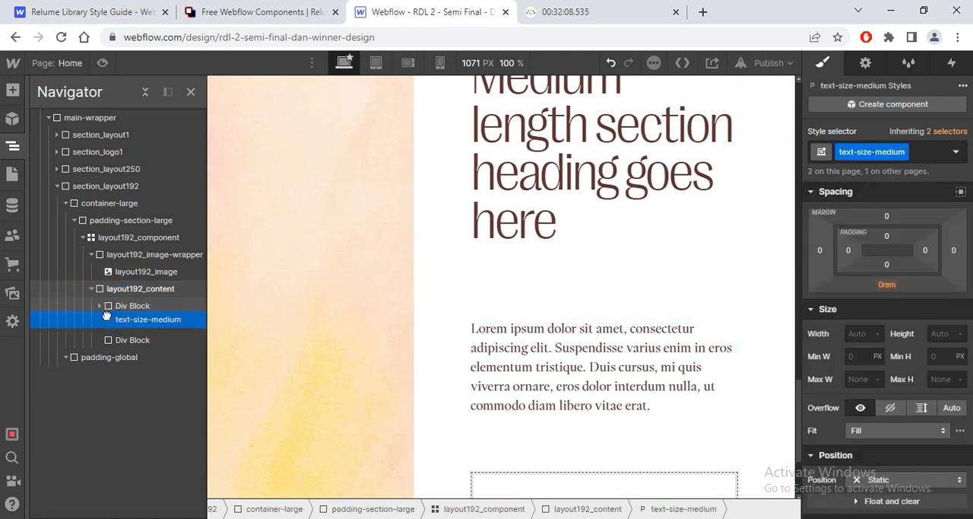
drag(106, 316, 133, 338)
click(132, 322)
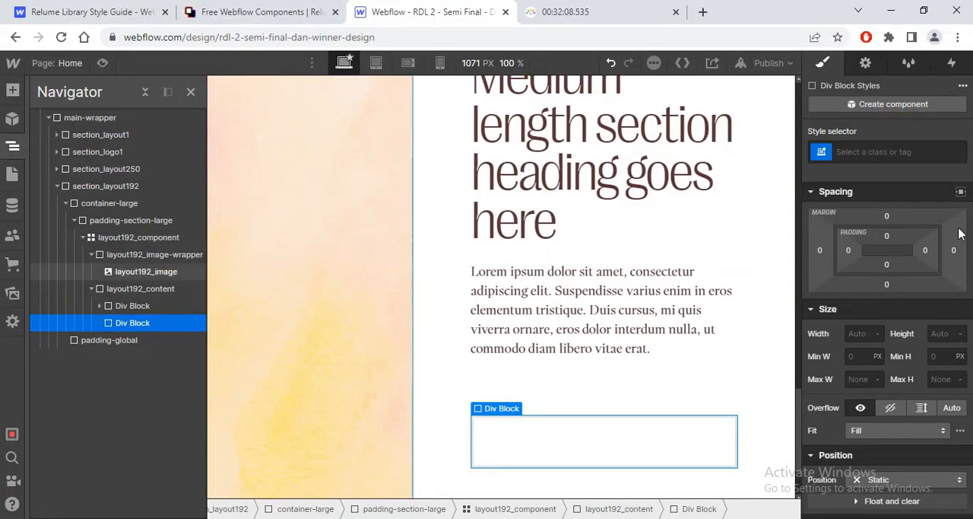
click(891, 158)
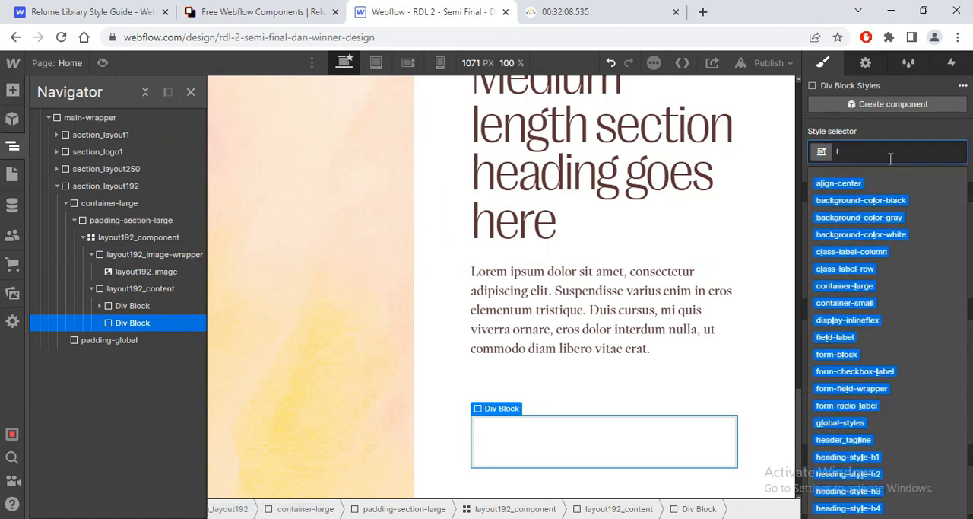
text(layout_1)
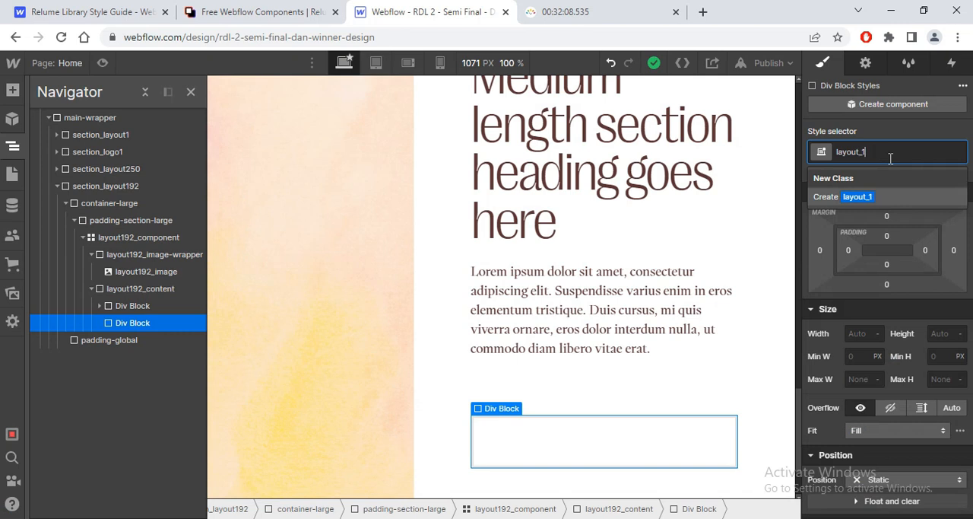
key(BackSpace)
key(BackSpace)
text(192_)
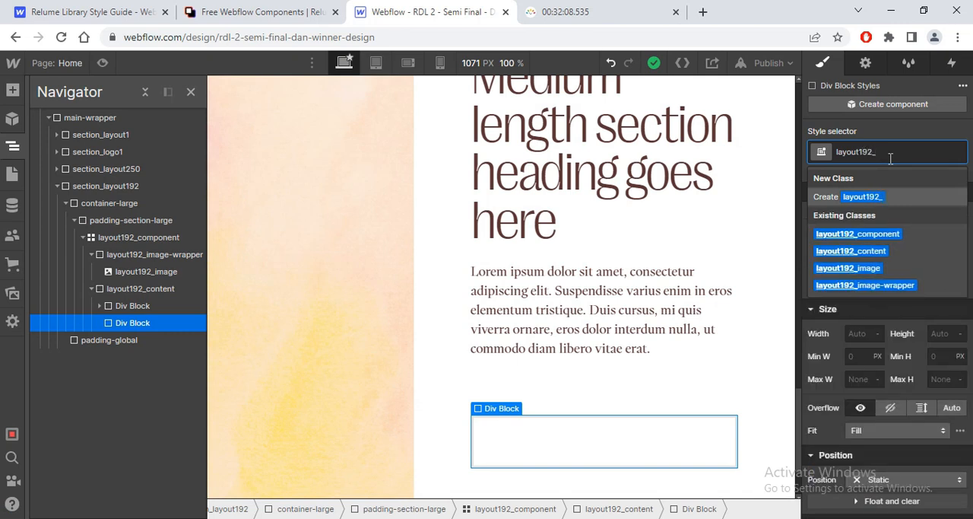
text(b)
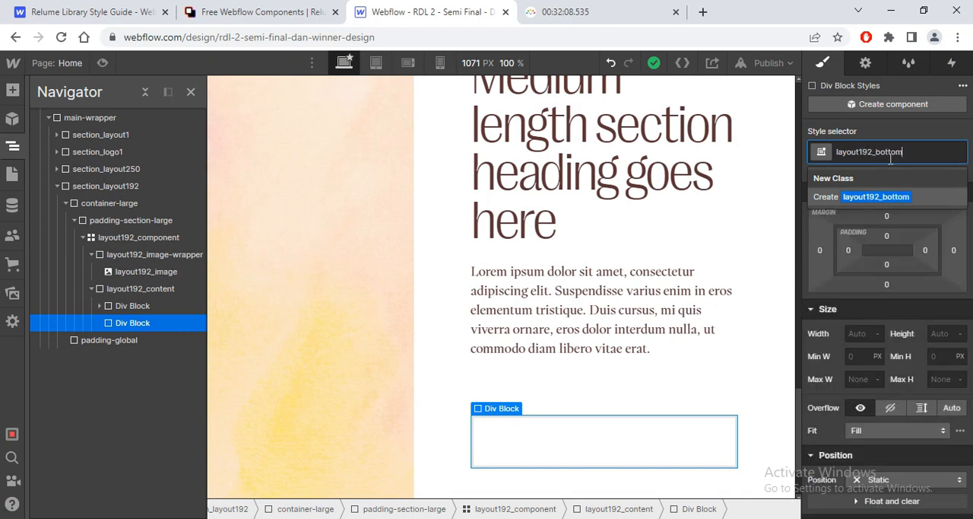
text(ottom)
key(Return)
Step: Add a div block inside layout192_bottom and expand layout192_bottom in the element tree
key(ctrl+e)
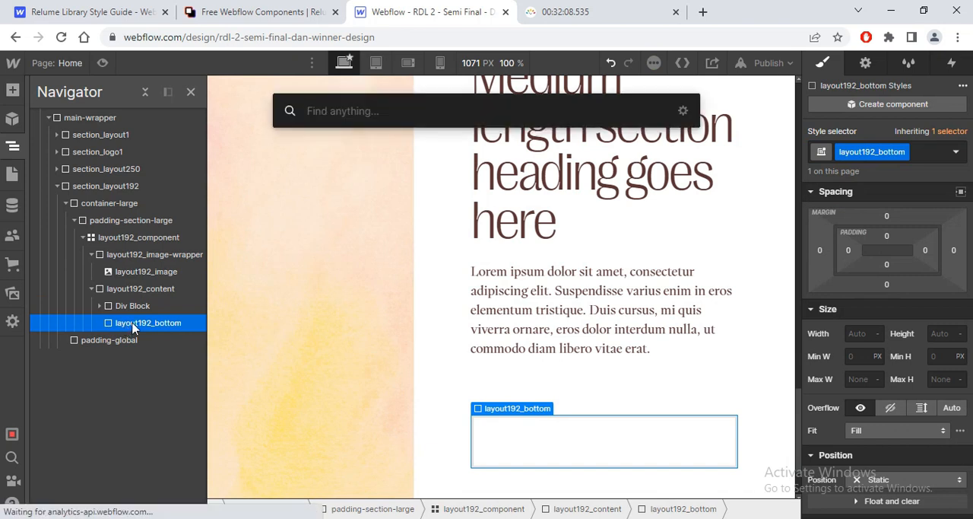
text(div)
key(Return)
click(99, 324)
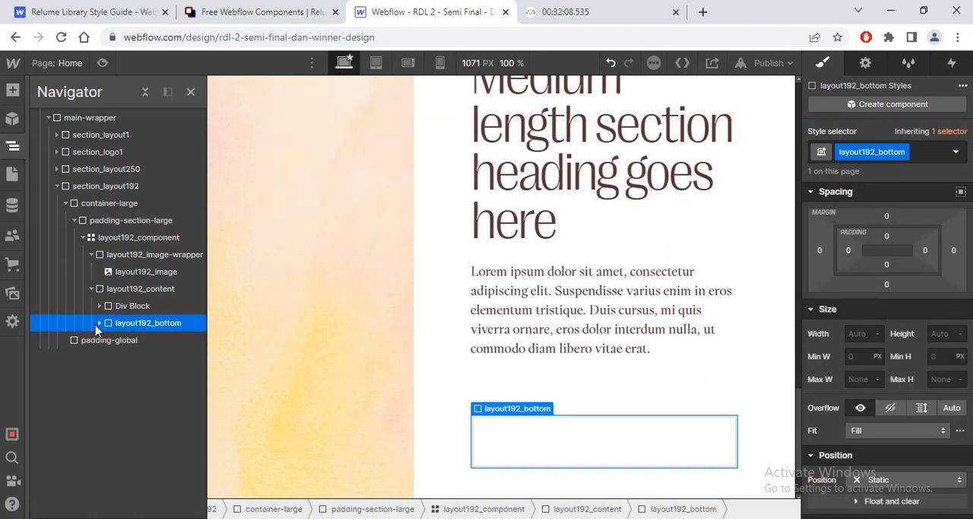
Step: Add a heading inside the div block in layout192_bottom and set its type to H4
click(128, 342)
key(ctrl+e)
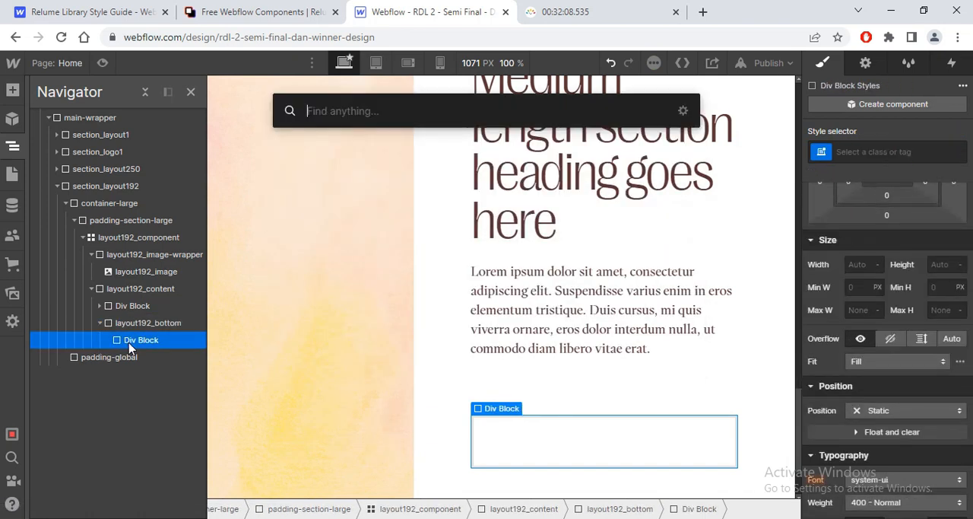
text(hea)
key(Return)
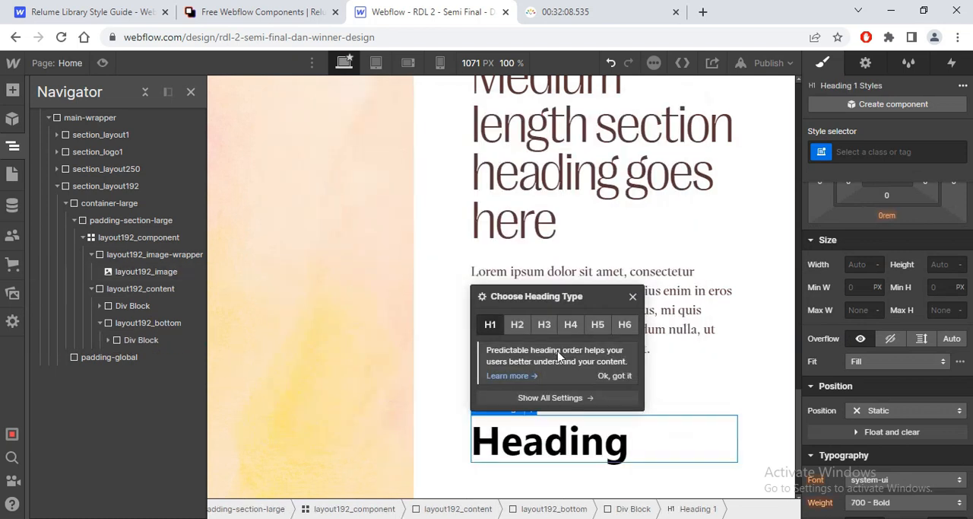
click(570, 324)
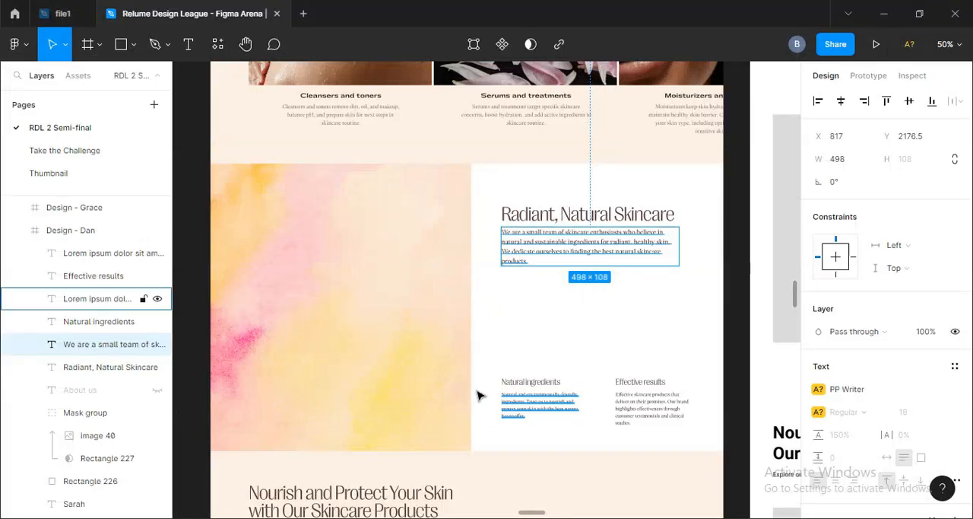
Step: Inspect the Natural ingredients text style in Figma and set the font of All H4 Headings in Webflow to Pprightgothic
click(530, 382)
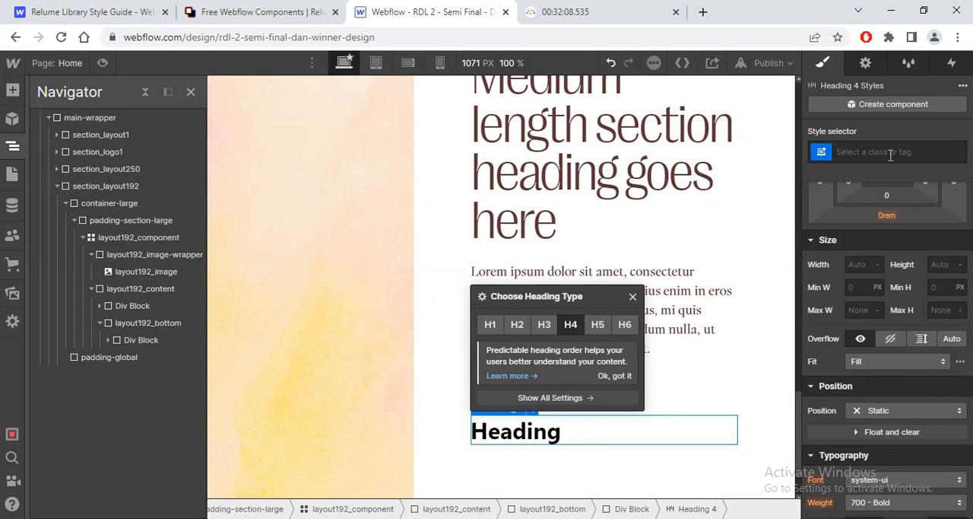
click(891, 154)
click(844, 232)
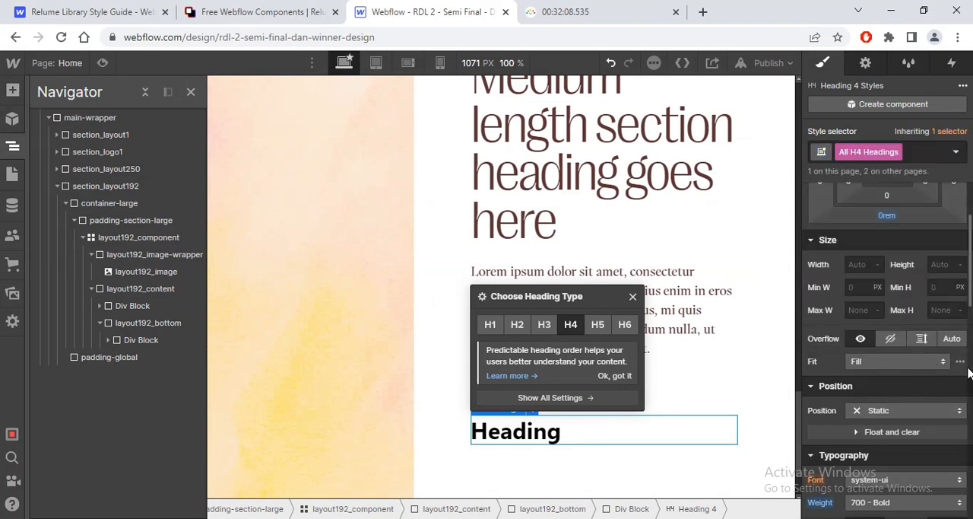
scroll(897, 304, down, 3)
click(905, 244)
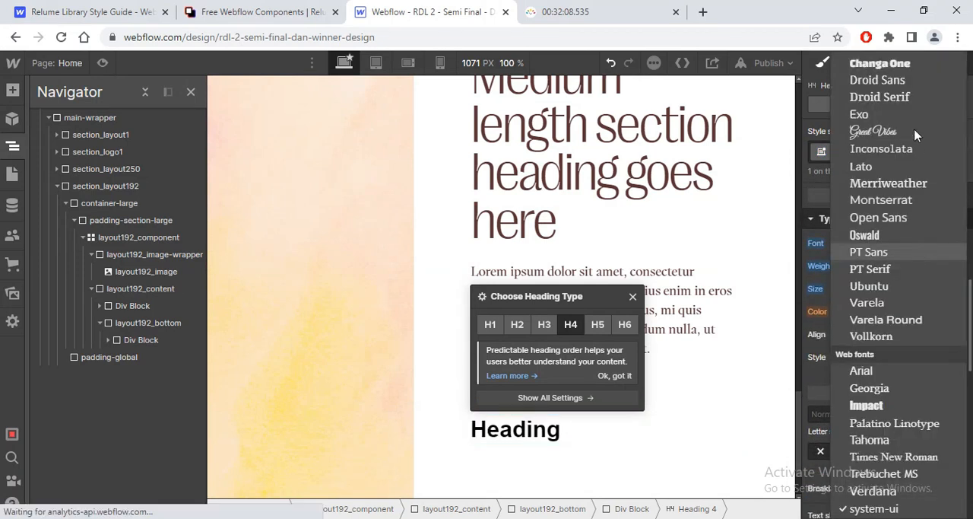
scroll(943, 144, up, 3)
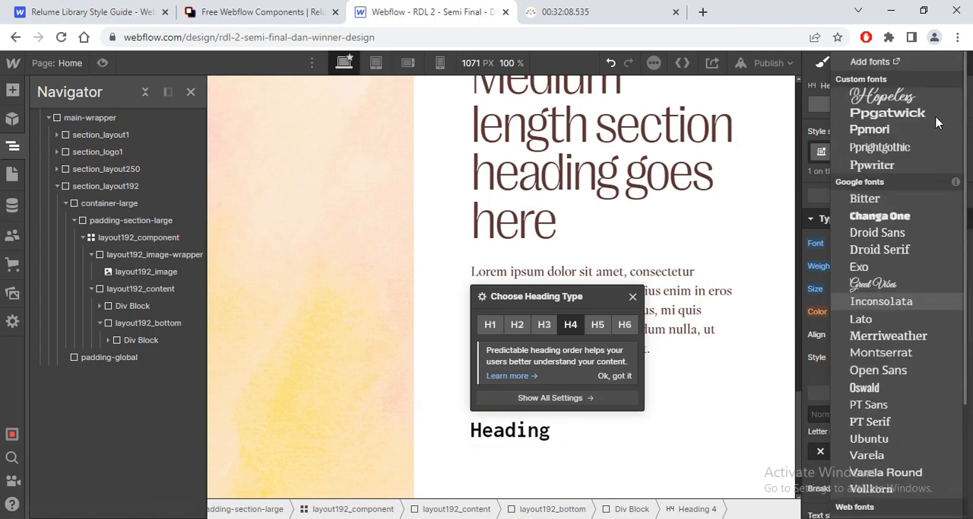
click(904, 151)
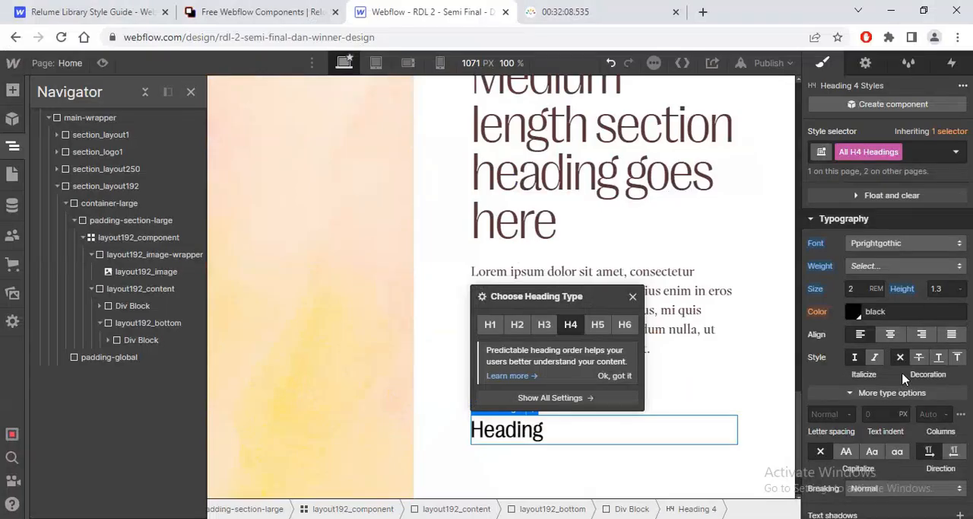
Step: Set the size of All H4 Headings to 25/16 rem and their color to the maroon swatch
click(855, 289)
text(25/16)
key(Return)
click(855, 314)
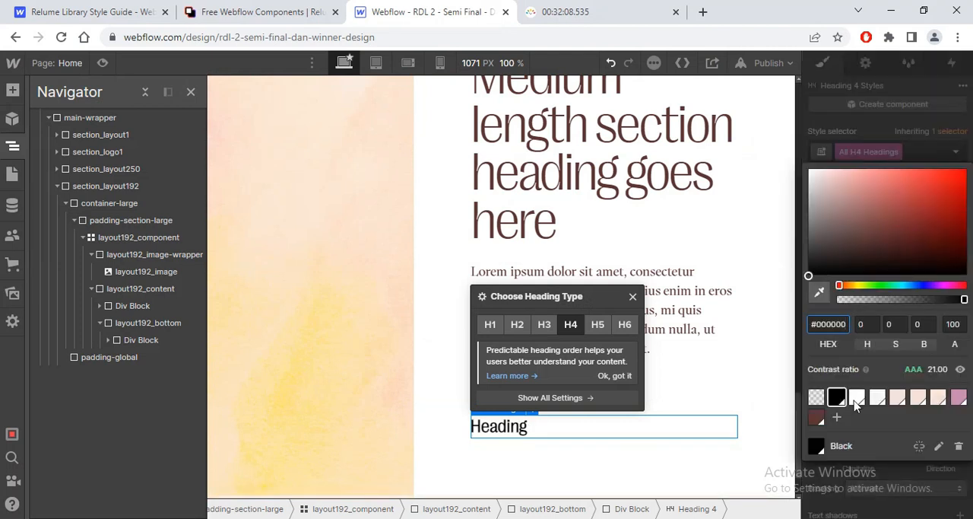
click(817, 417)
Step: Check the Figma heading's spacing values and give All H4 Headings a 0.9 line height and -0.05 em letter spacing
key(alt+Tab)
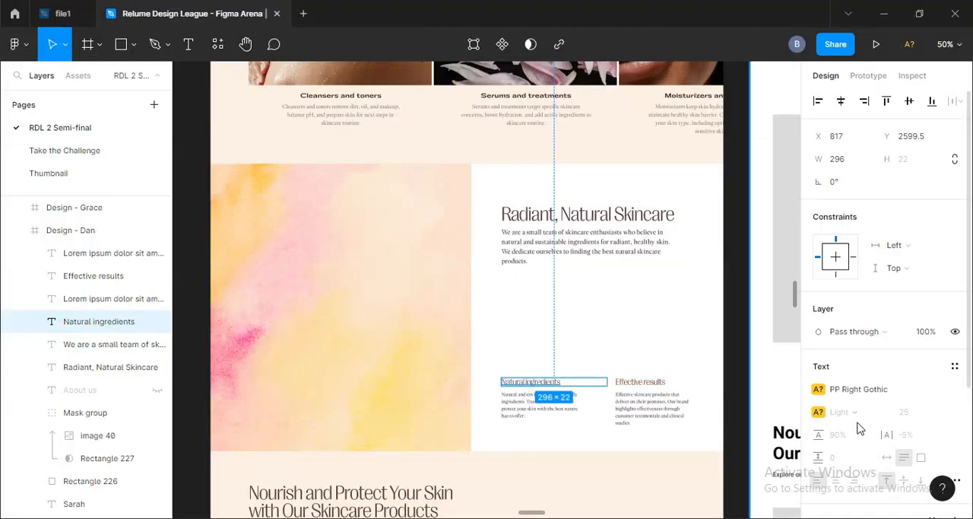
key(alt+Tab)
key(Escape)
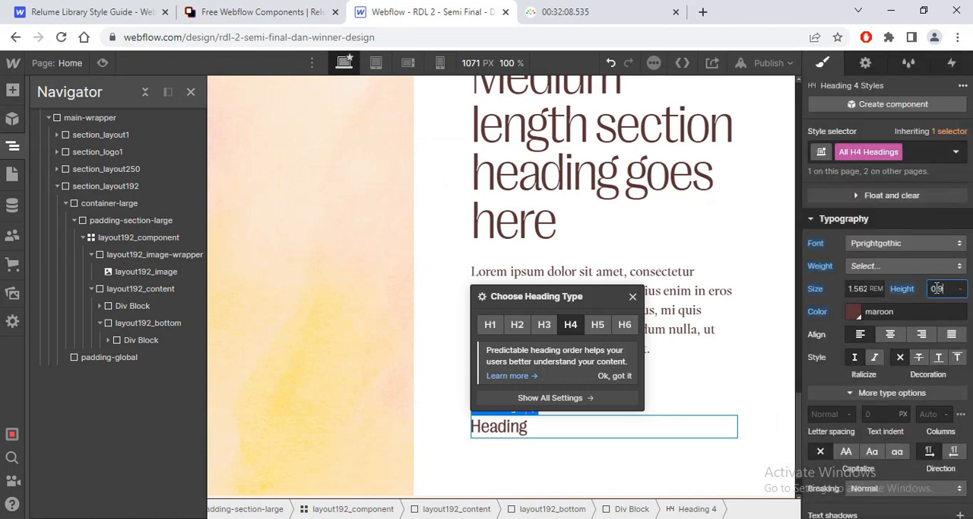
click(819, 413)
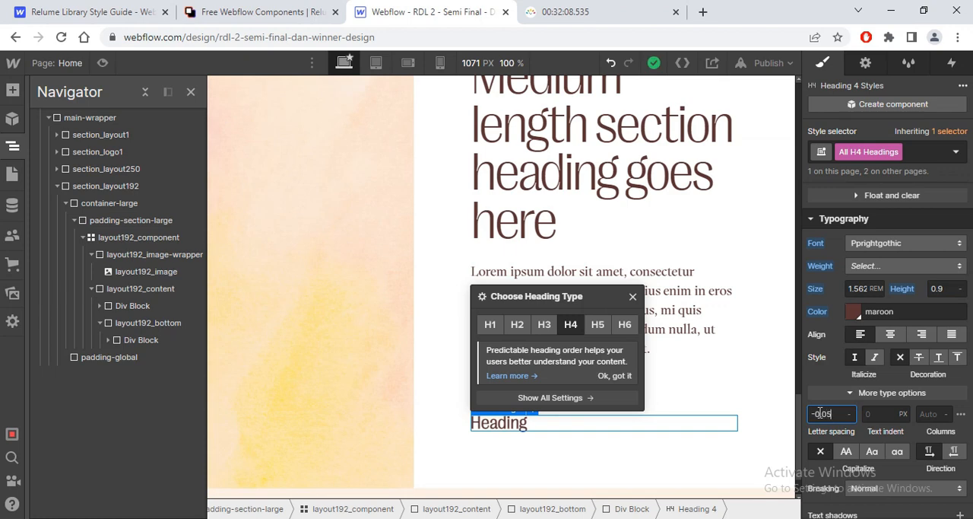
key(Return)
Step: Add a nested div block inside layout192_bottom's Div Block and move the H4 heading into it
key(alt+Tab)
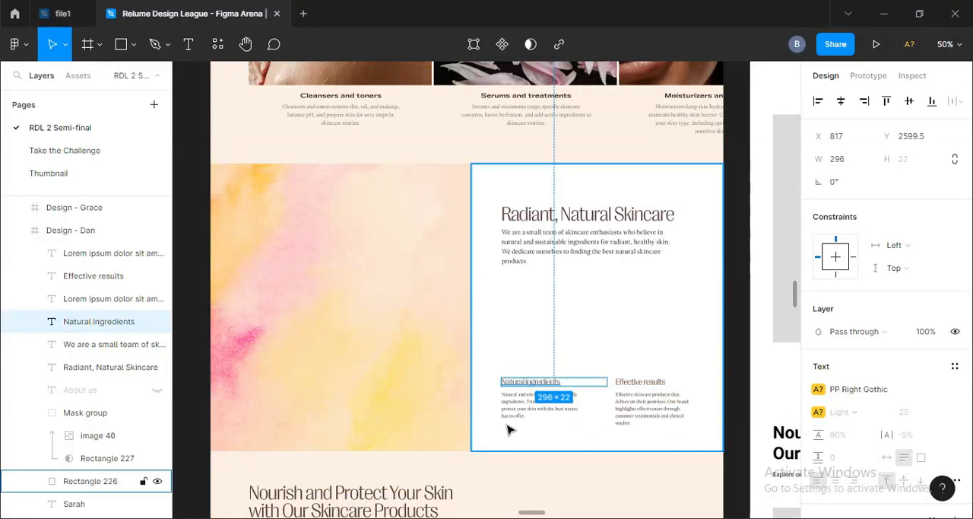
key(alt+Tab)
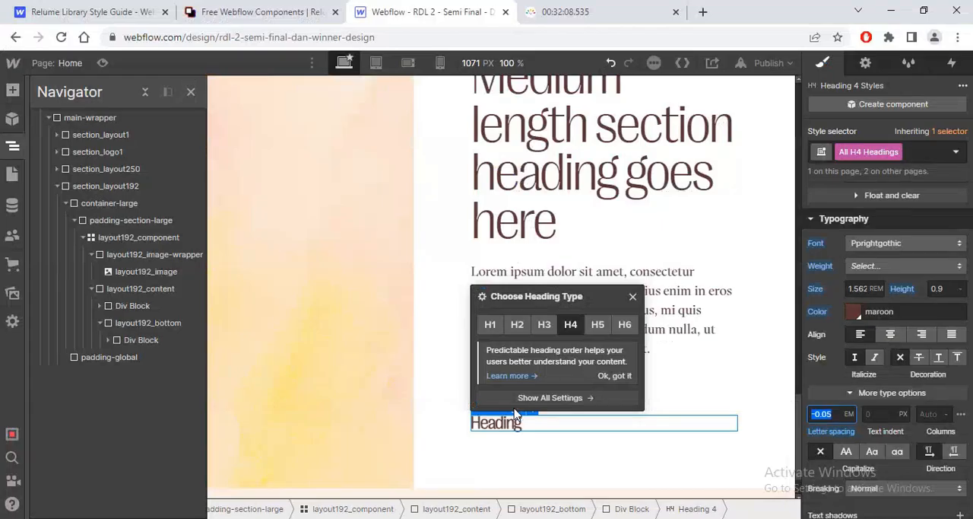
click(110, 340)
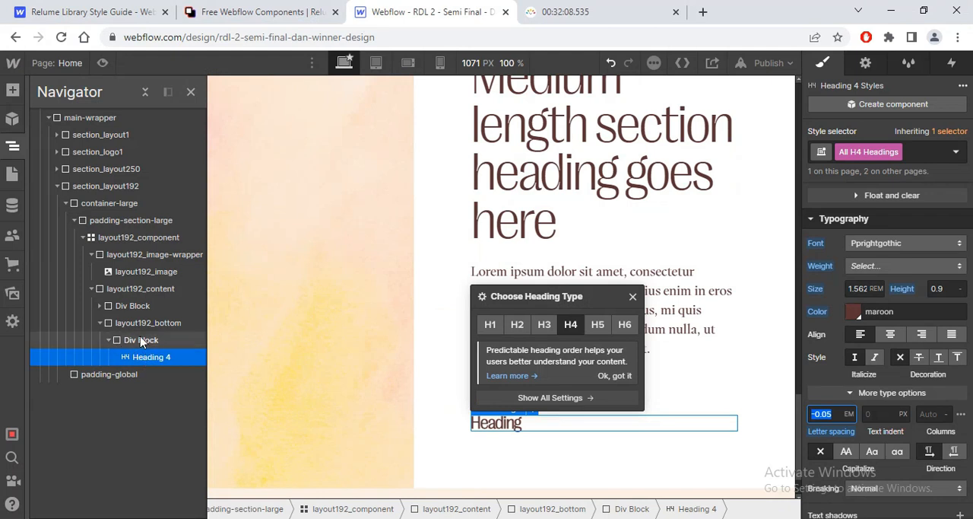
click(141, 341)
key(ctrl+e)
text(div)
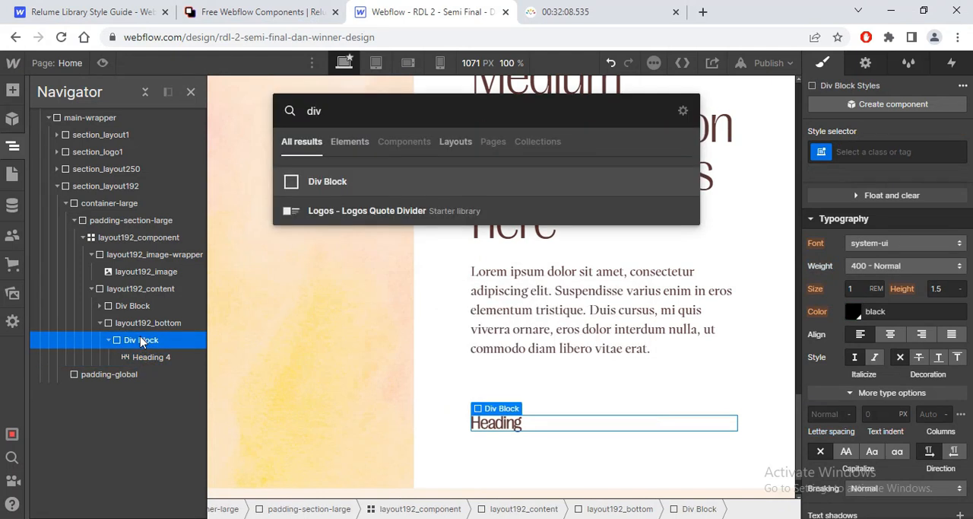
key(Return)
mouse_move(144, 357)
mouse_down()
mouse_move(149, 372)
mouse_move(142, 373)
mouse_up()
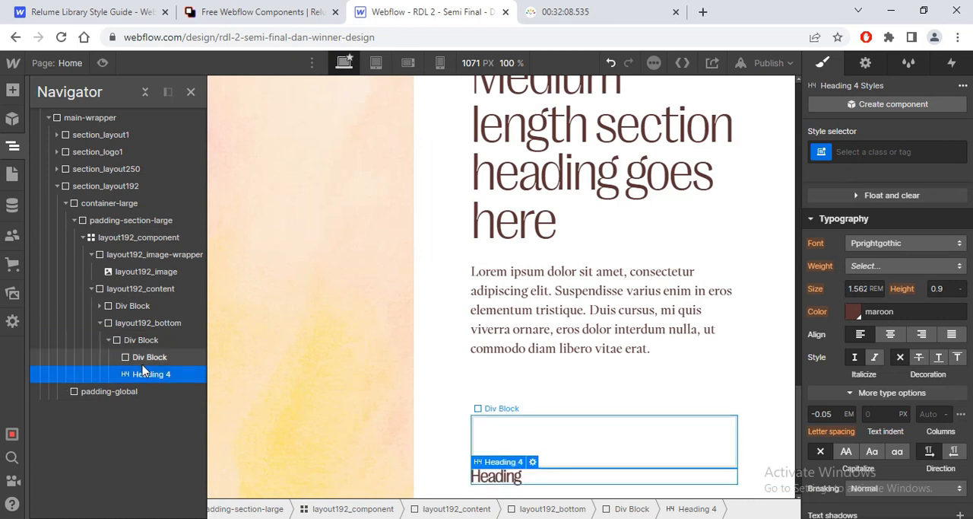
Step: Apply the margin-bottom and margin-xsmall classes to the div block wrapping the H4 heading
click(142, 357)
click(856, 156)
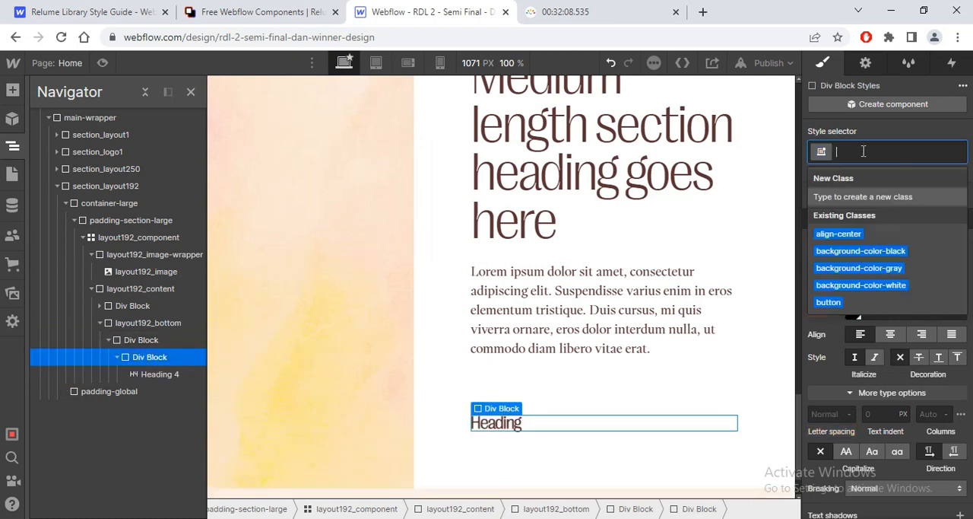
text(margin)
key(Down)
key(Down)
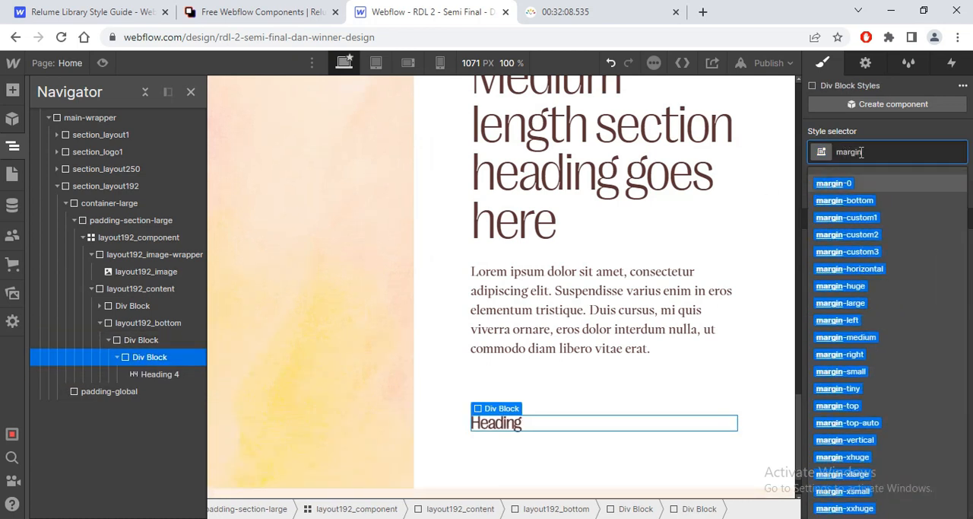
key(Return)
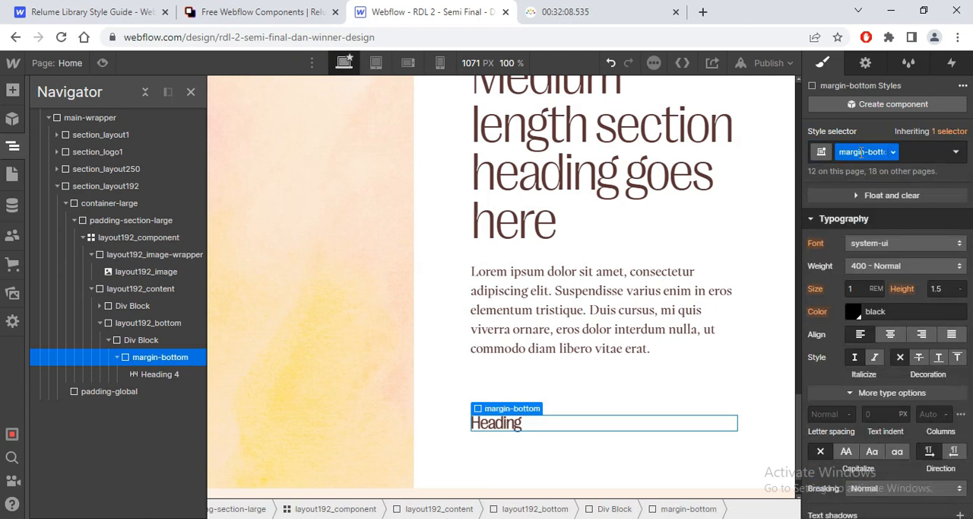
click(920, 153)
text(margin-)
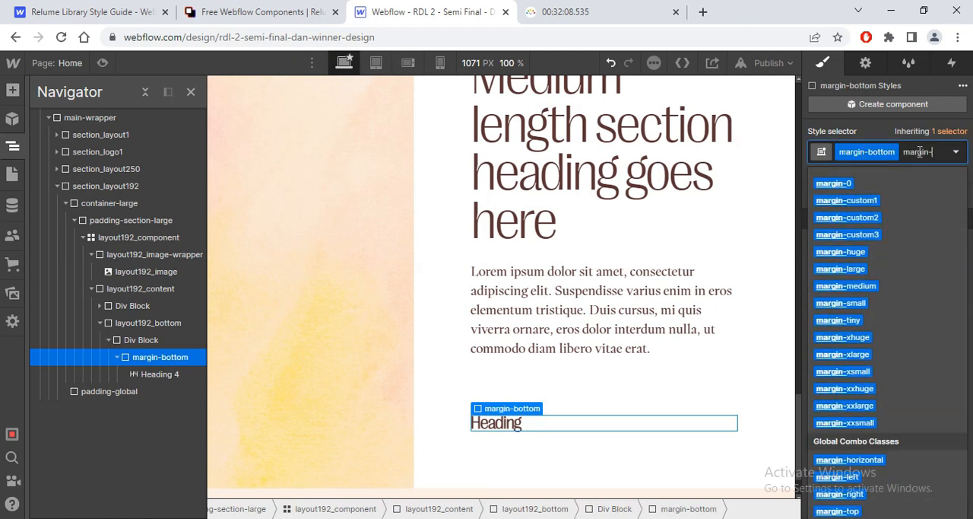
click(842, 371)
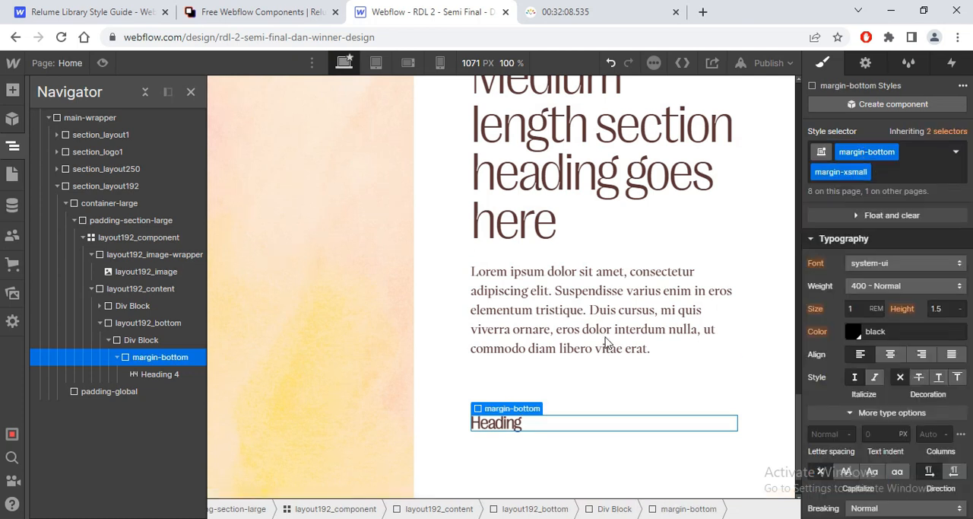
Step: Add a paragraph below the heading wrapper in layout192_bottom's Div Block and compare it with the Figma design
click(132, 343)
key(ctrl+e)
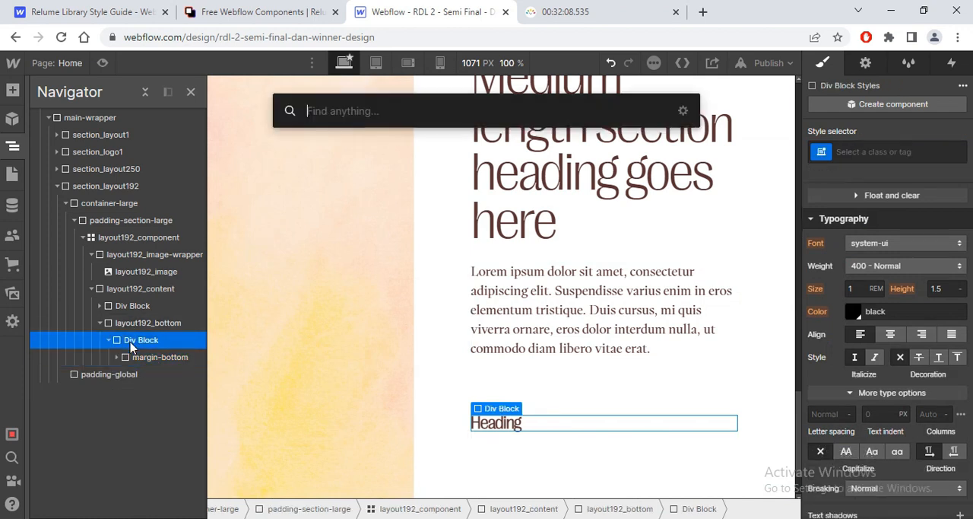
text(pa)
key(Return)
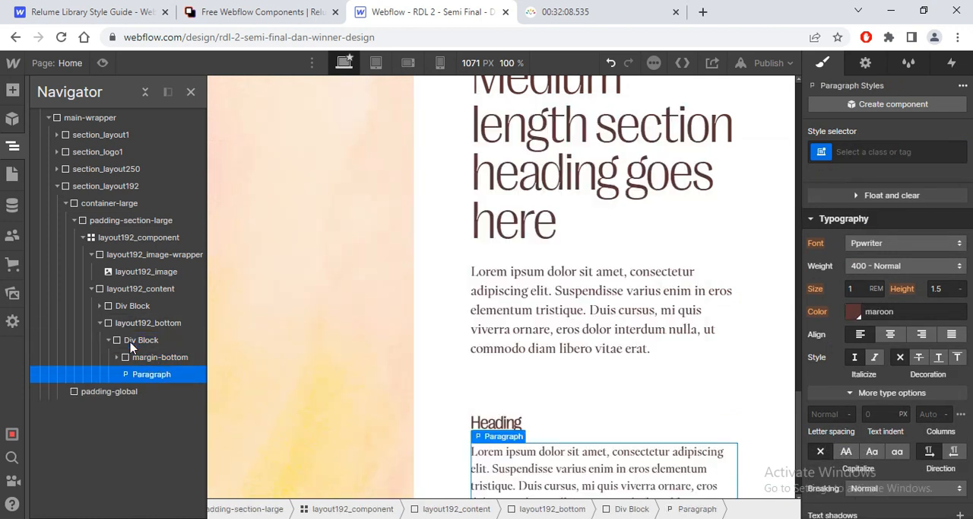
key(alt+Tab)
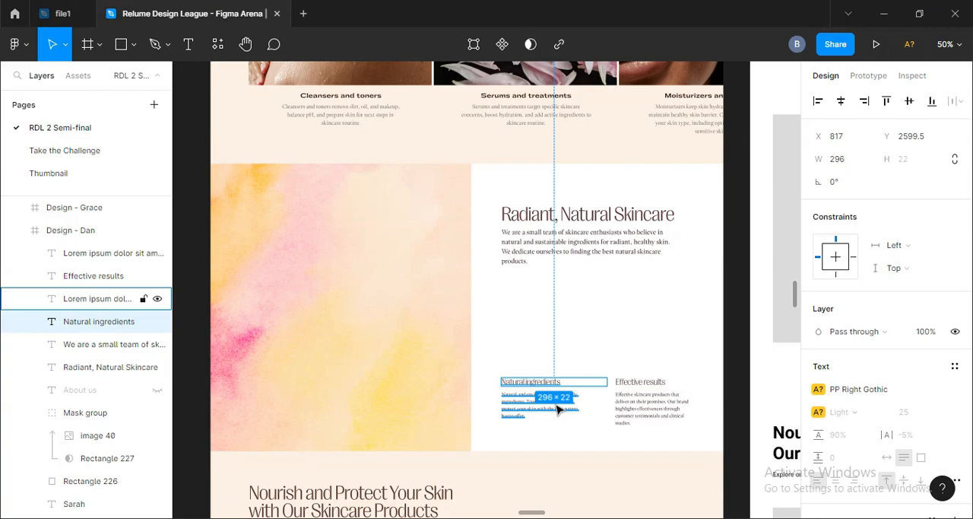
key(alt+Tab)
Step: Duplicate the Div Block holding the H4 heading and paragraph inside layout192_bottom
click(137, 342)
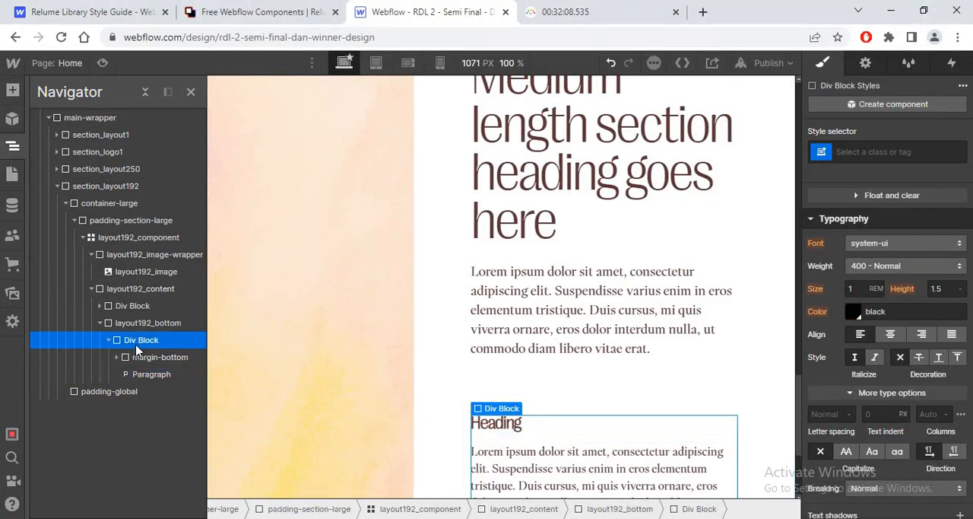
click(134, 324)
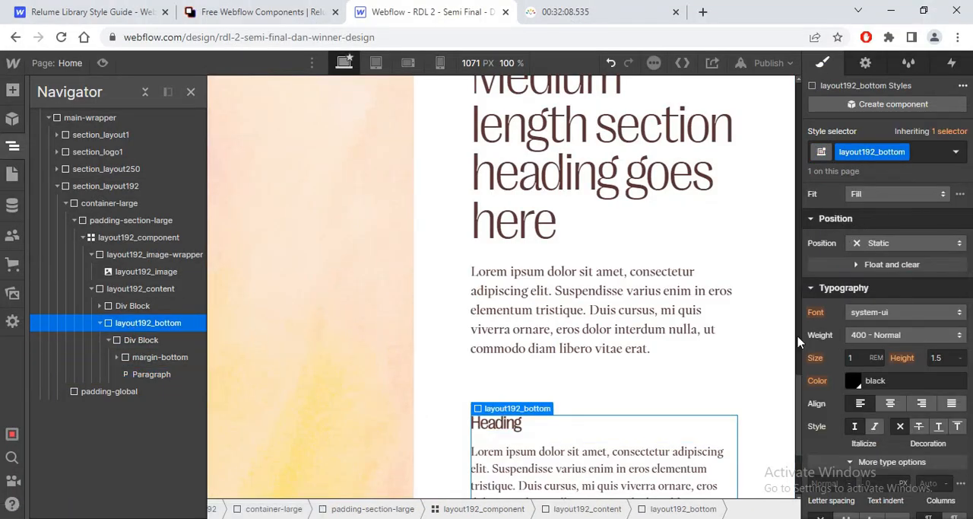
click(109, 340)
click(132, 343)
key(ctrl+d)
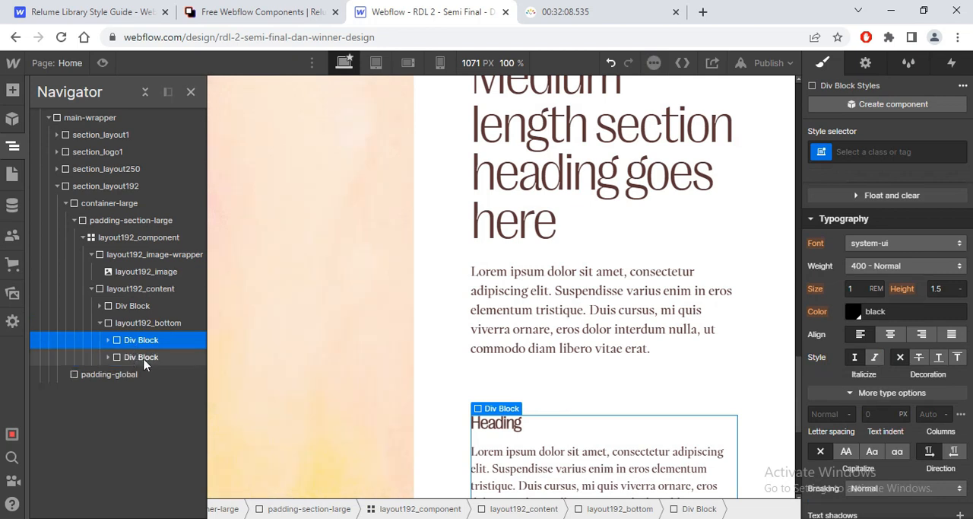
scroll(358, 351, down, 3)
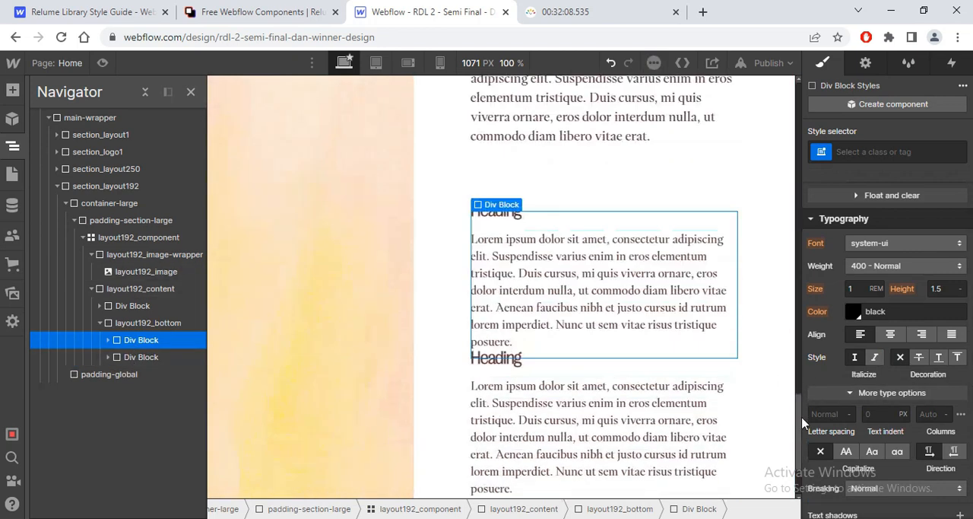
Step: Make layout192_bottom a horizontal flex layout with space-between justification and a 2 rem gap, checking the Figma columns
click(145, 322)
scroll(882, 319, up, 6)
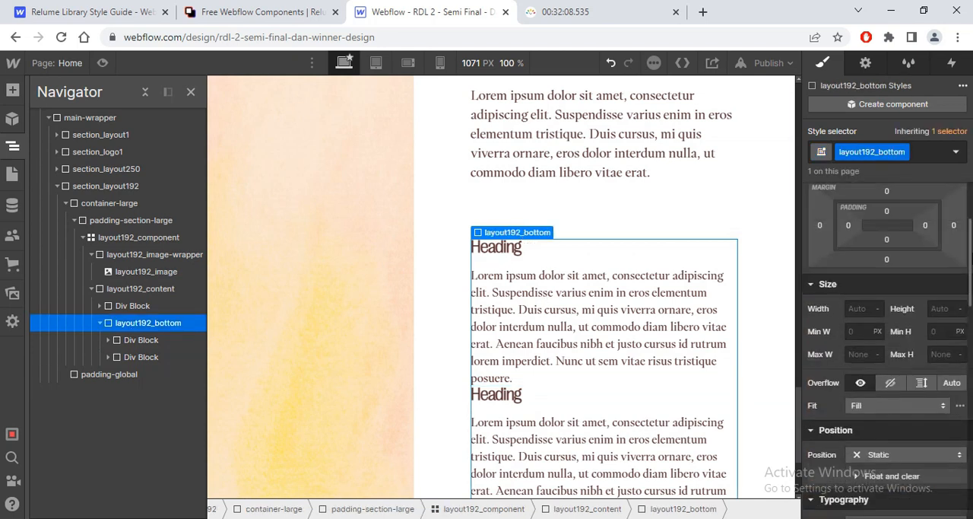
click(876, 275)
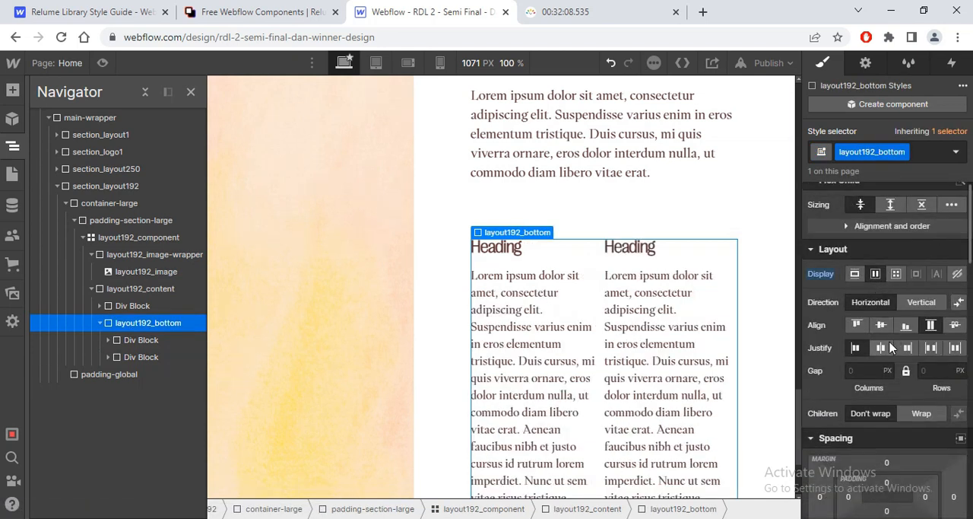
click(929, 348)
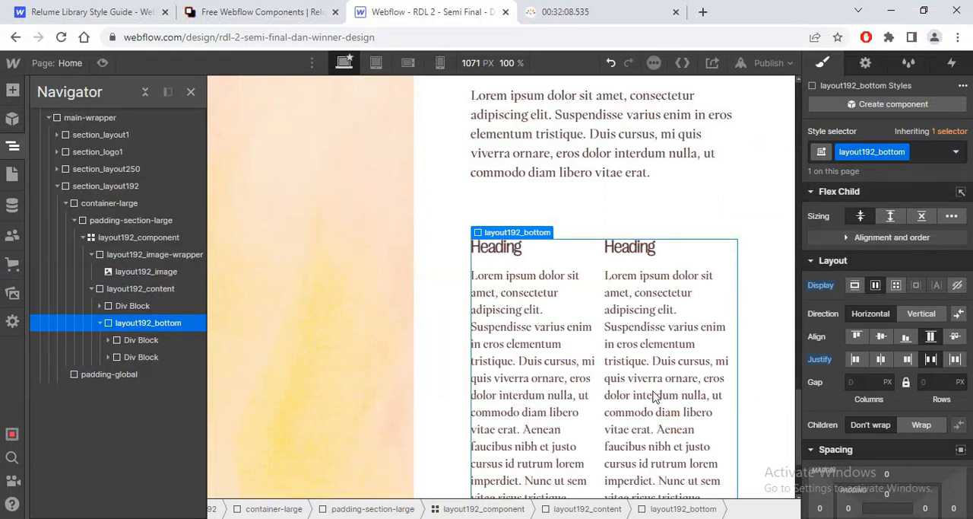
click(867, 383)
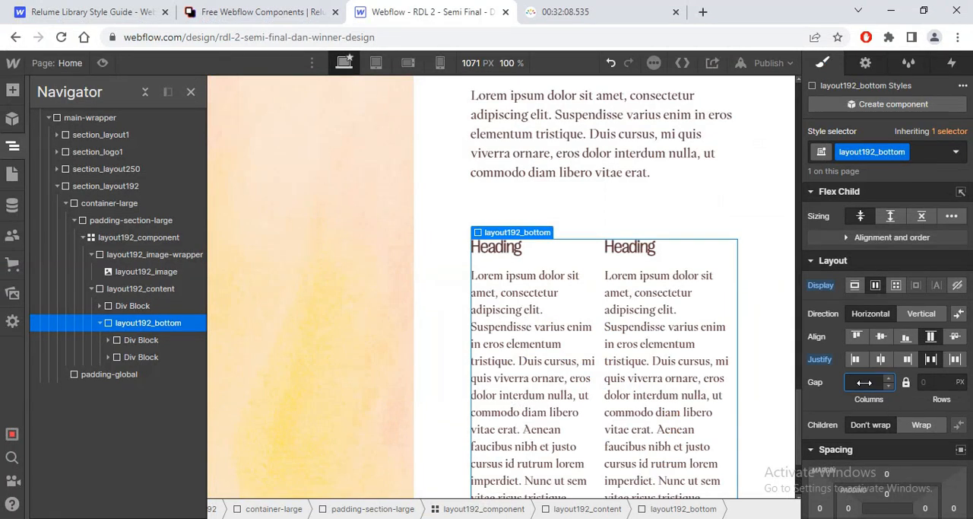
text(2rem)
key(Return)
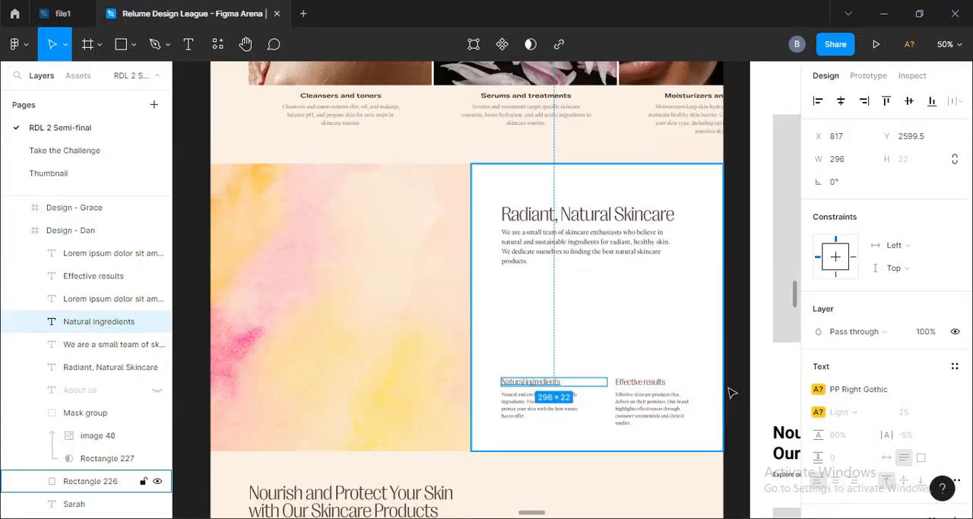
Step: Copy the "Radiant, Natural Skincare" heading from the Figma wireframe and replace Layout 192's H2 text in Webflow with it
click(728, 393)
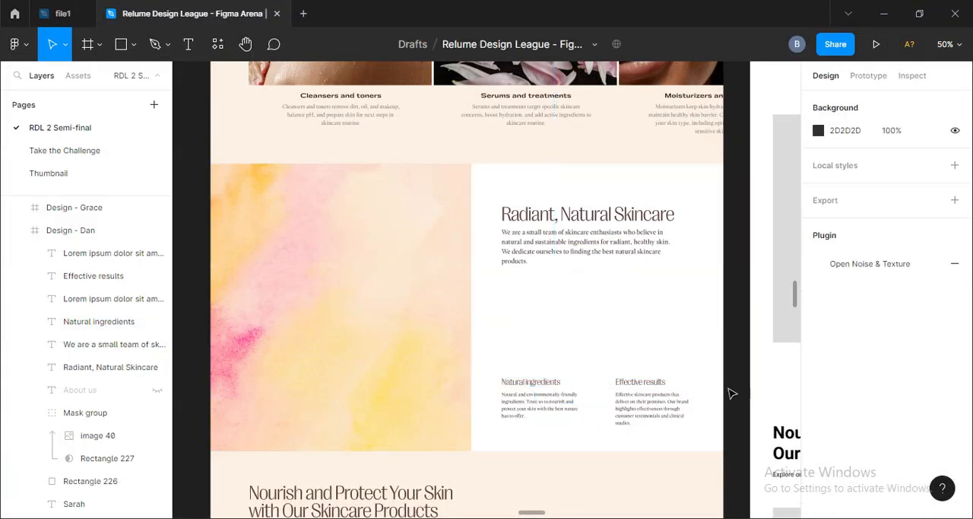
scroll(445, 370, right, 10)
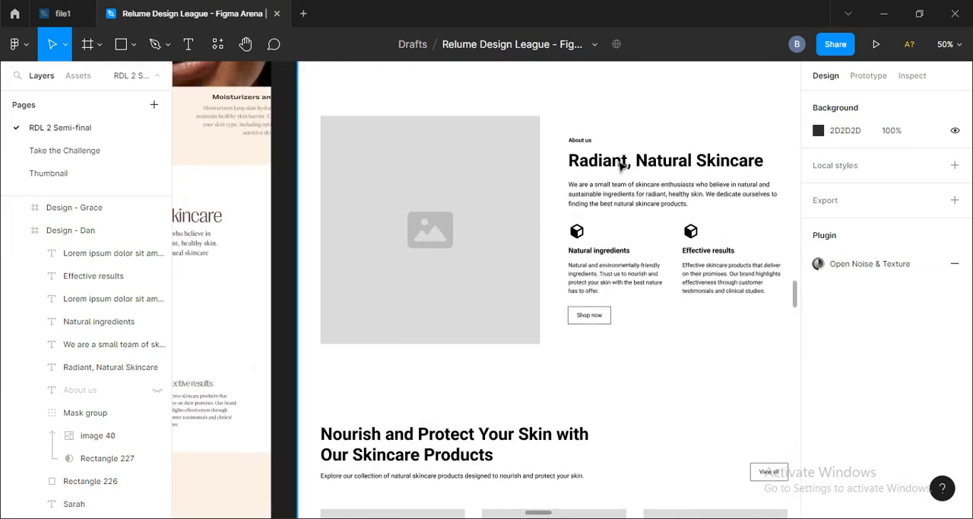
click(622, 162)
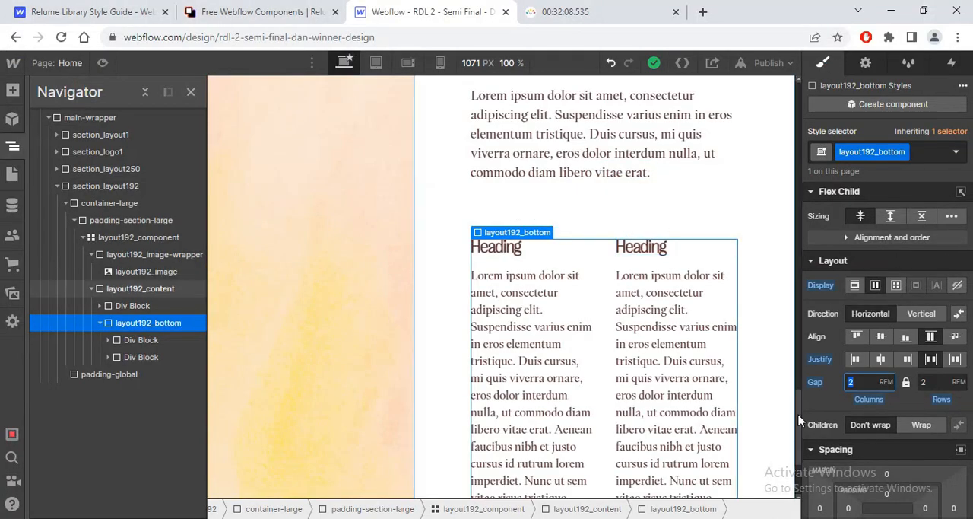
scroll(565, 203, up, 4)
click(565, 204)
double_click(565, 204)
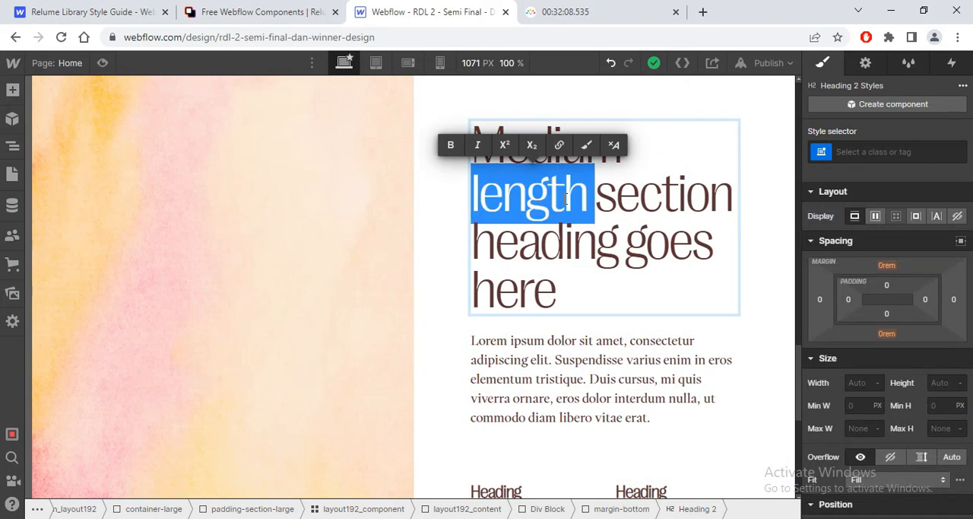
key(ctrl+a)
text(Radiant, Natural Skincare)
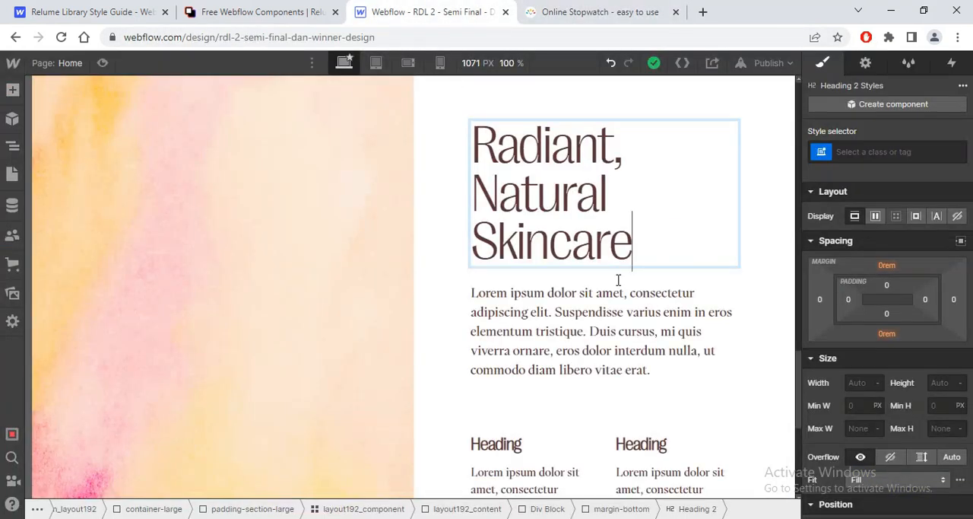
Step: Replace the placeholder paragraph under the H2 with the "We are a small team of skincare enthusiasts" text from Figma
key(alt+Tab)
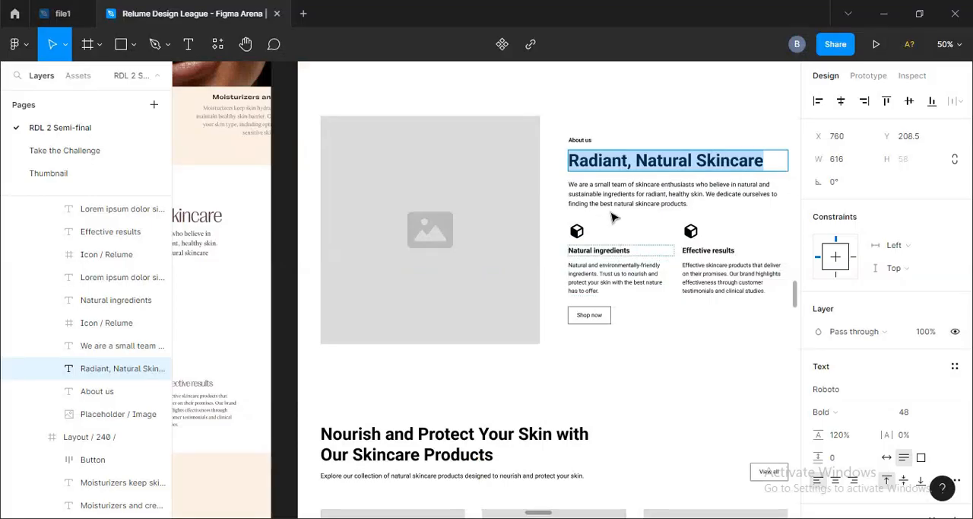
double_click(606, 196)
key(ctrl+c)
key(alt+Tab)
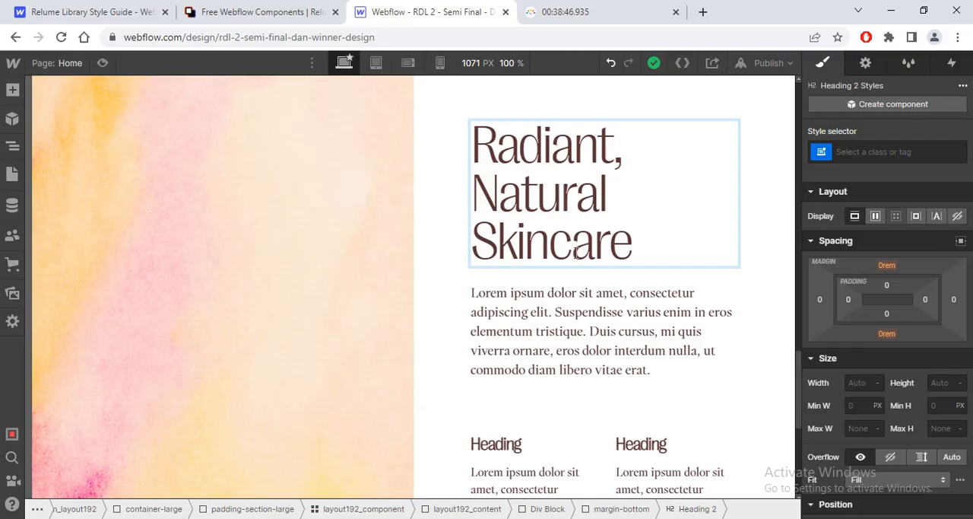
double_click(568, 337)
key(ctrl+a)
key(ctrl+v)
Step: Copy "Natural ingredients" from Figma and replace the first column's H4 text in layout192_bottom with it
key(alt+Tab)
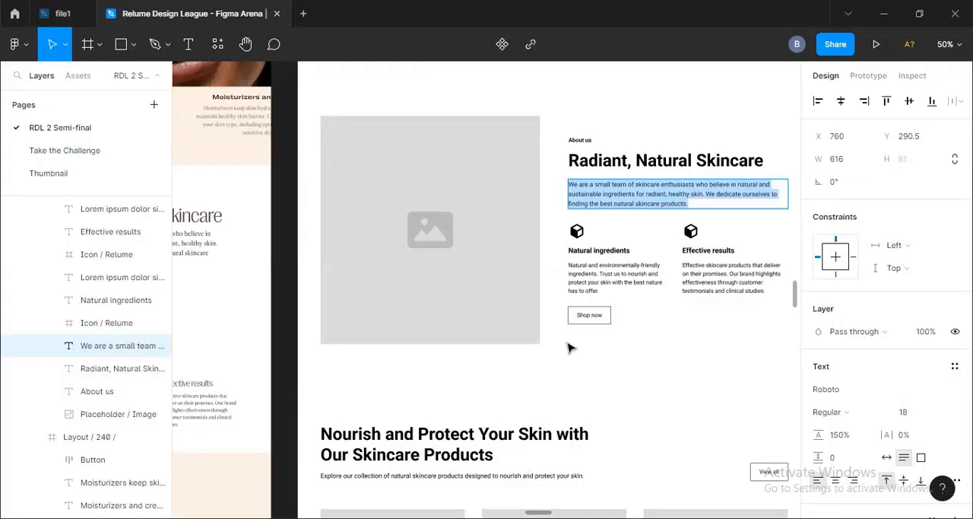
double_click(586, 254)
key(alt+Tab)
double_click(509, 426)
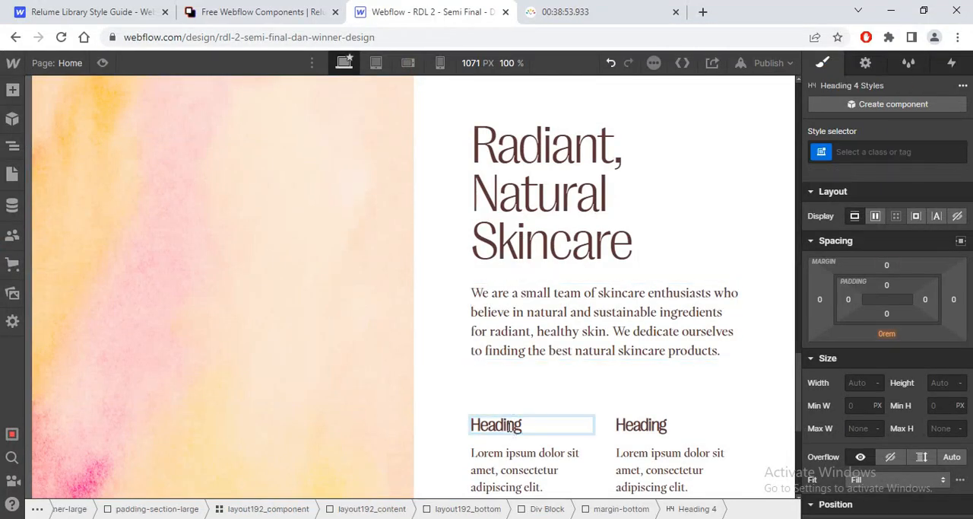
text(Natural ingredients)
key(ctrl+a)
text(Natural ingredients)
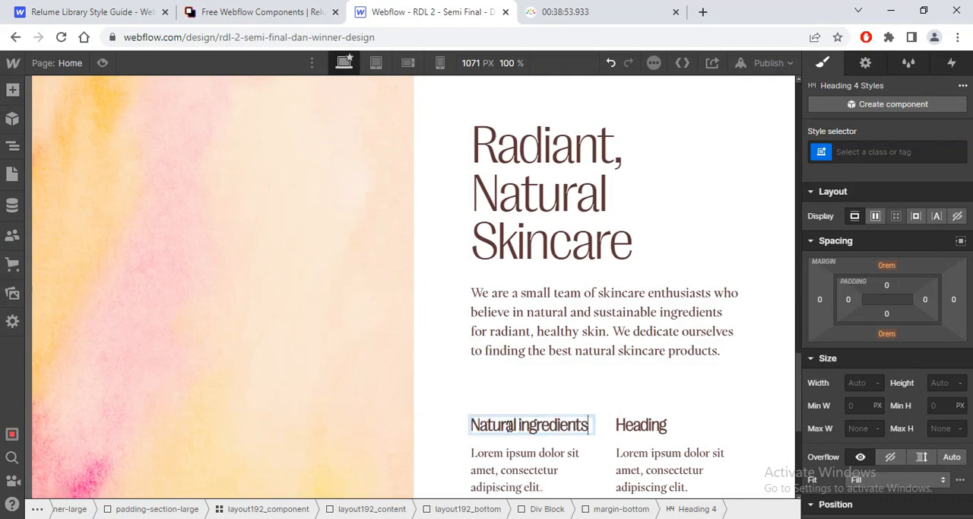
Step: Replace the first column's placeholder paragraph with Figma's "Natural and environmentally-friendly ingredients" text, then return to the wireframe
key(alt+Tab)
double_click(605, 272)
click(605, 273)
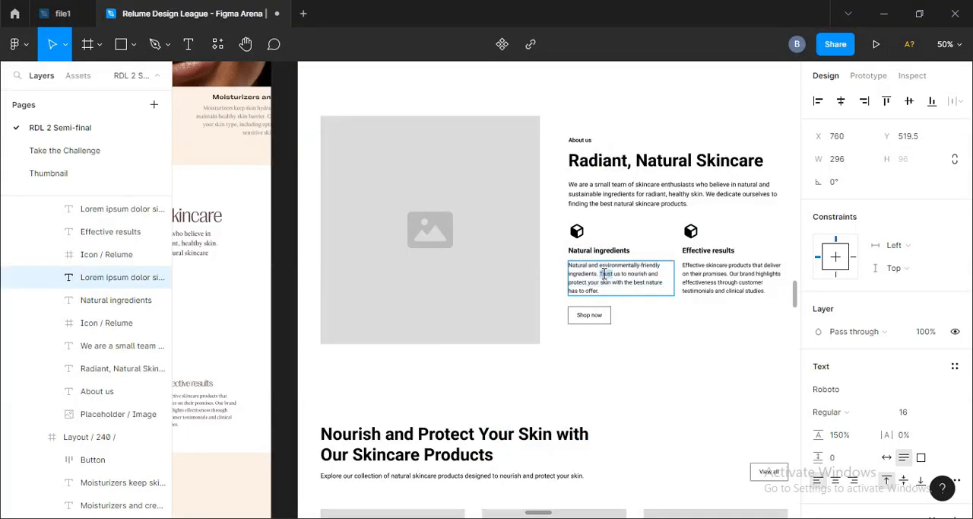
key(ctrl+a)
key(ctrl+c)
key(alt+Tab)
click(548, 468)
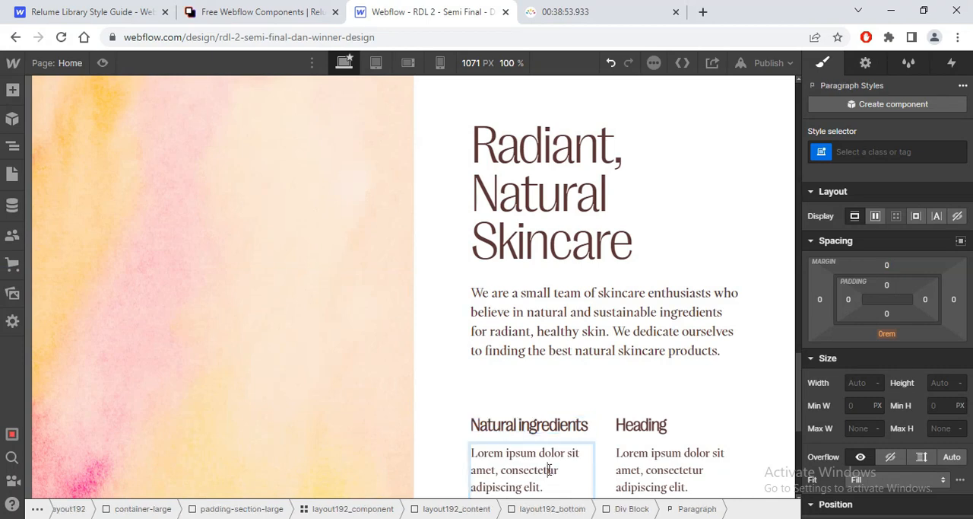
double_click(543, 470)
key(ctrl+a)
key(ctrl+v)
key(alt+Tab)
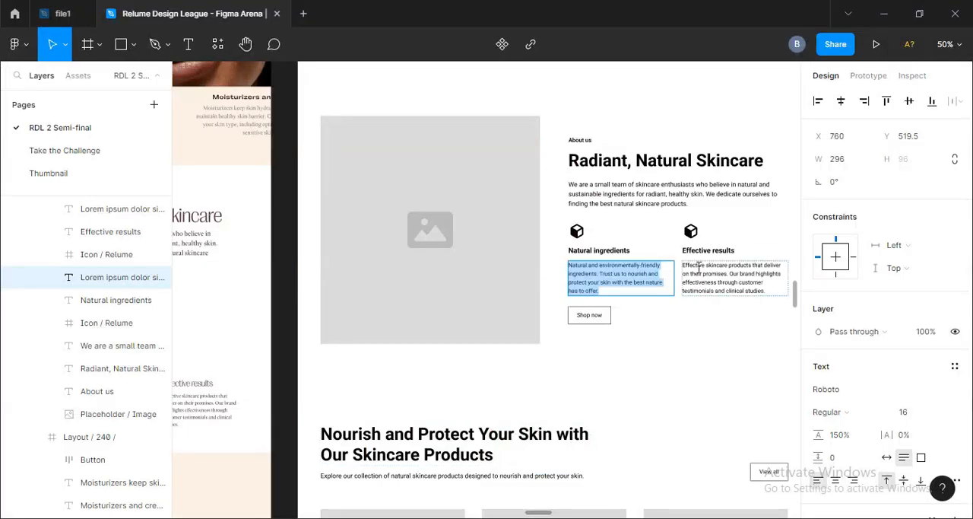
Step: Copy "Effective results" from the Figma wireframe and replace the second column's H4 text in Webflow with it
double_click(701, 251)
key(ctrl+c)
key(alt+Tab)
click(605, 408)
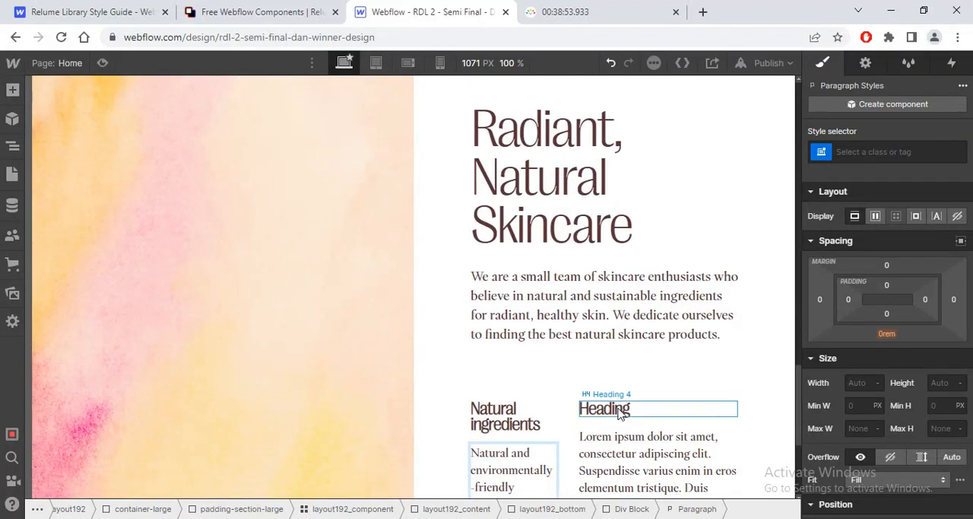
double_click(605, 409)
key(ctrl+a)
key(ctrl+v)
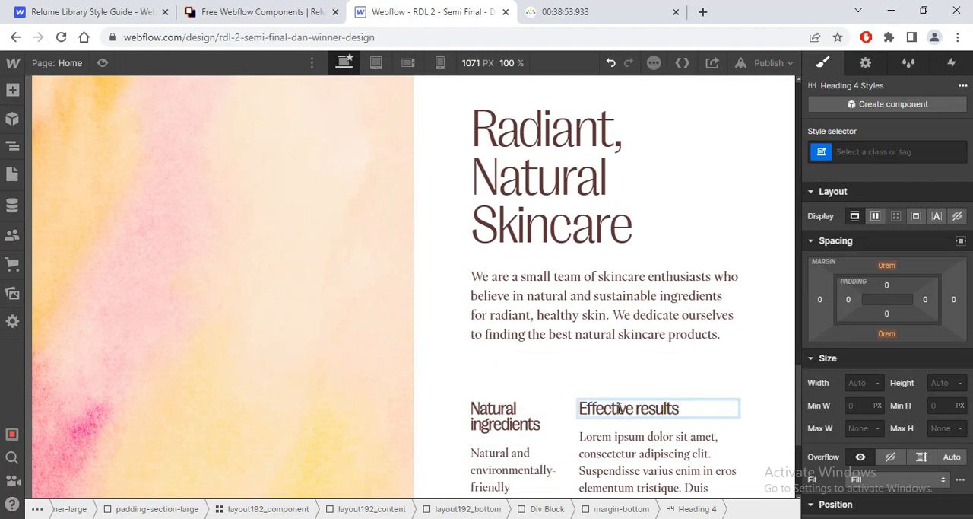
Step: Replace the second column's placeholder paragraph with Figma's "Effective skincare products that deliver on their promises" text
key(alt+Tab)
double_click(693, 276)
key(ctrl+c)
key(alt+Tab)
click(652, 437)
double_click(652, 437)
key(ctrl+a)
key(ctrl+v)
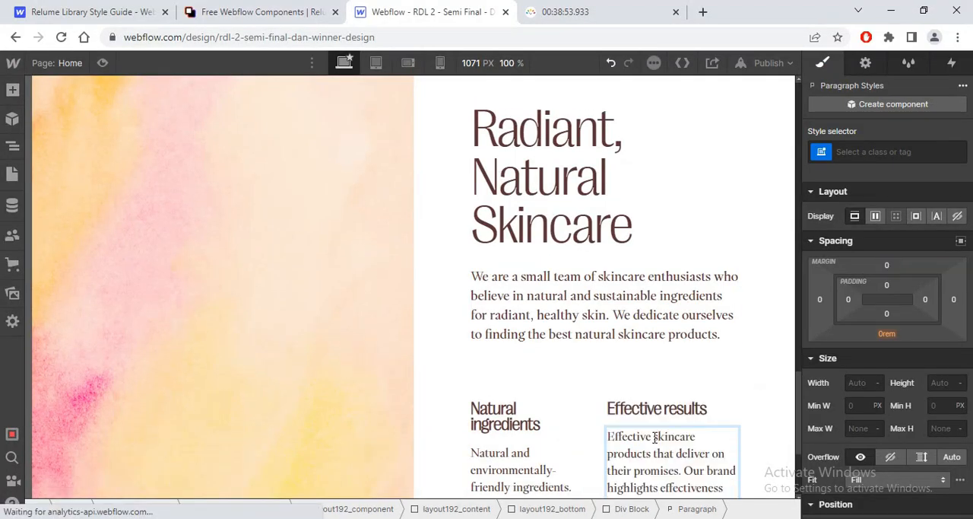
Step: Preview the filled Layout 192 section at full width and return to the editing view
scroll(790, 422, down, 1)
scroll(791, 423, down, 1)
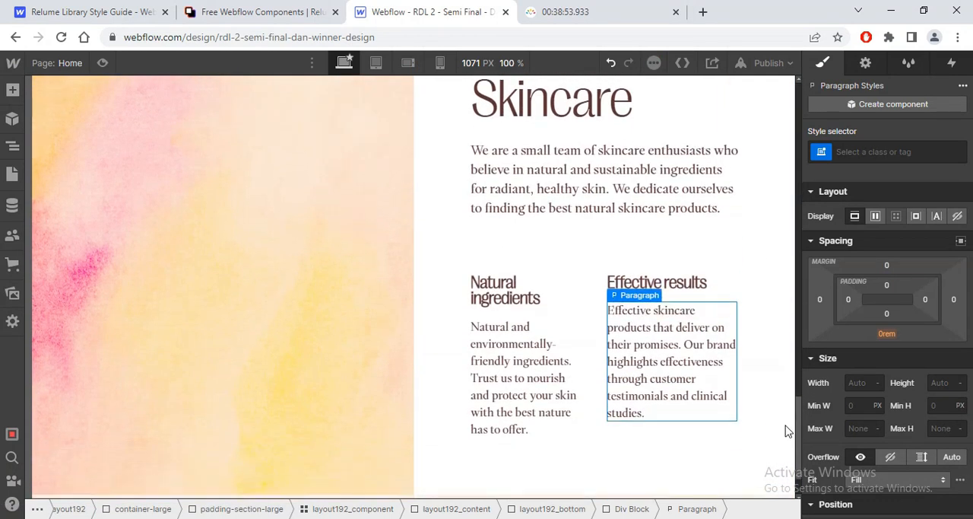
scroll(790, 424, up, 1)
click(102, 63)
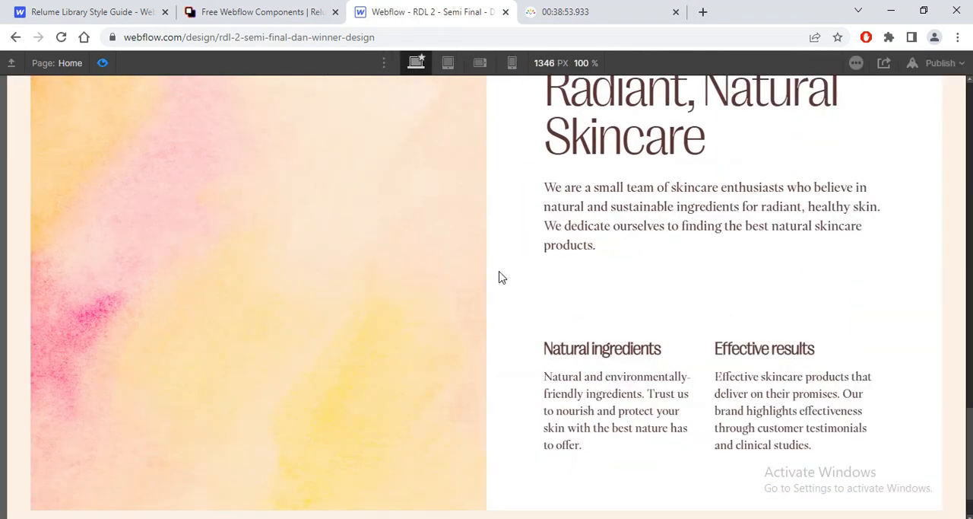
drag(969, 419, 970, 394)
click(104, 63)
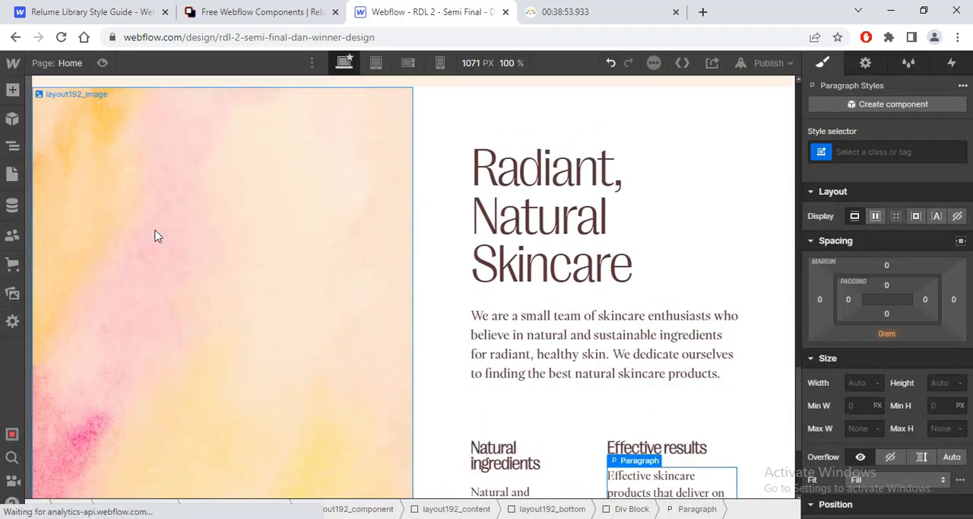
Step: Set the width of layout192_component to 100 VW and check the section in preview mode
click(623, 164)
click(467, 94)
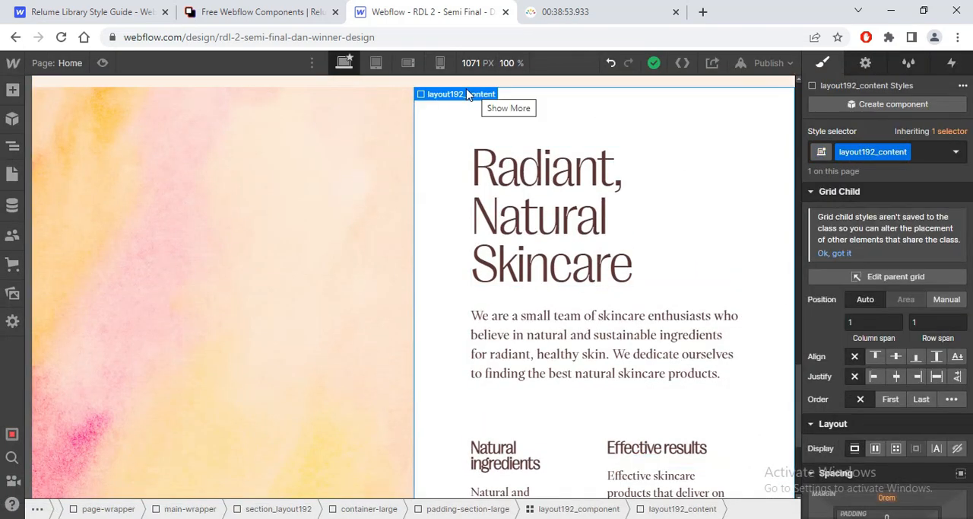
scroll(799, 361, up, 2)
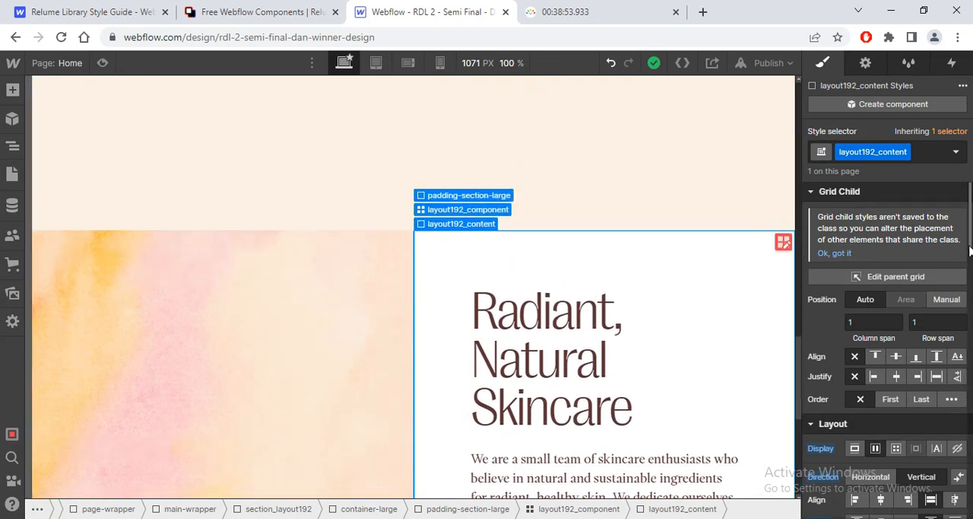
scroll(886, 342, down, 2)
scroll(886, 342, down, 3)
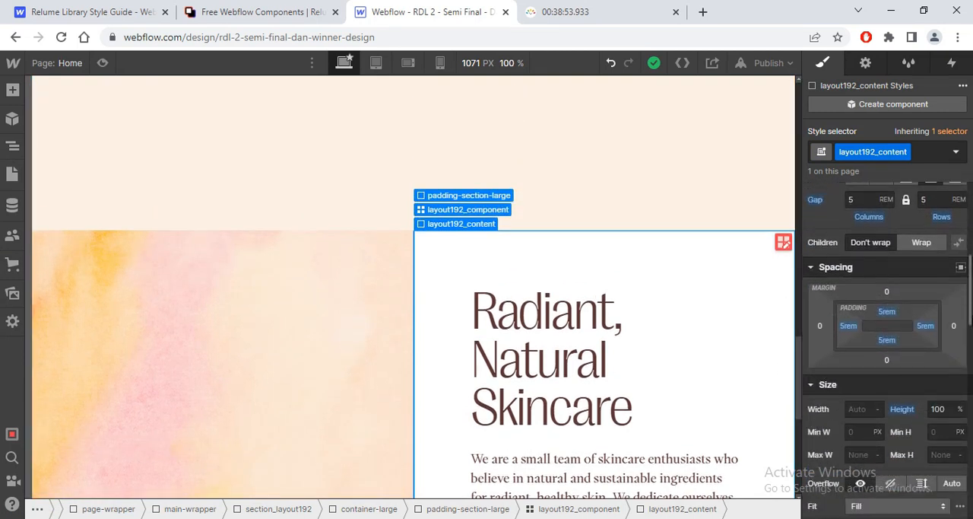
click(468, 209)
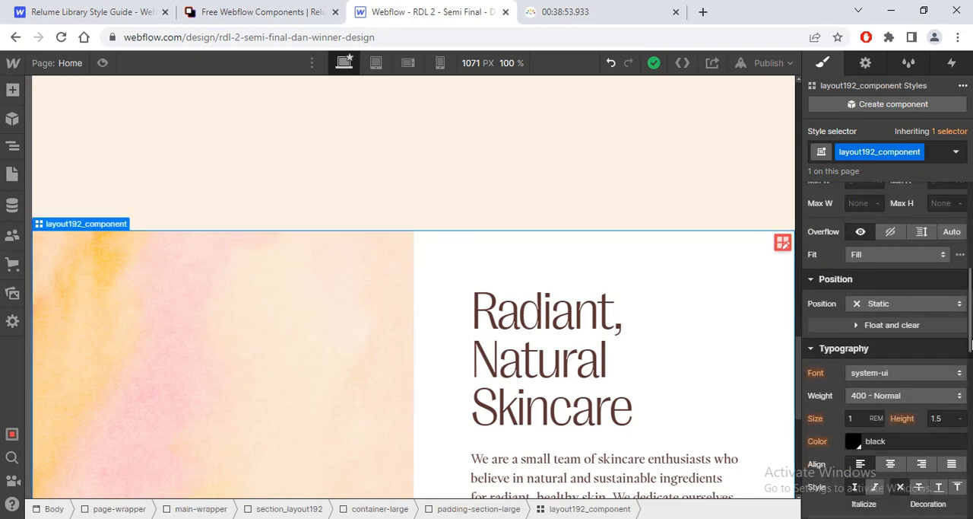
scroll(971, 344, up, 3)
mouse_move(97, 228)
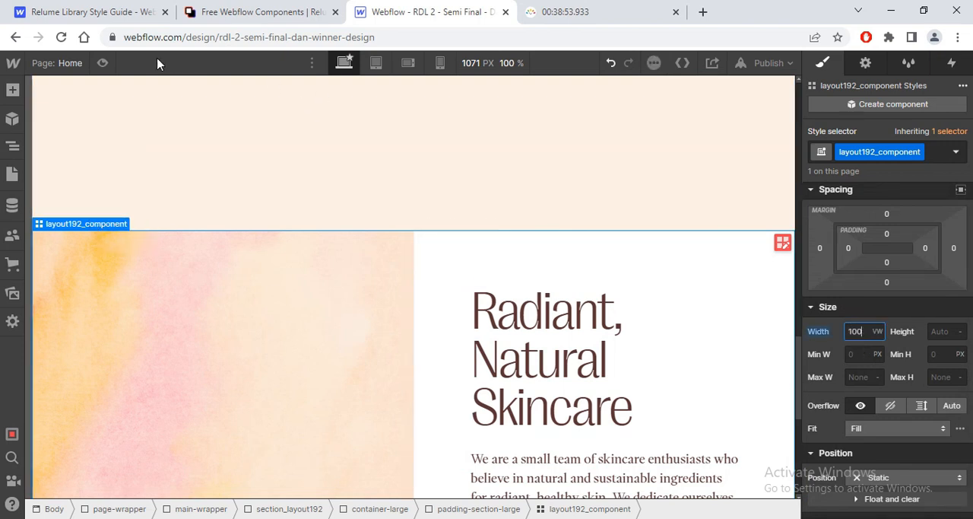
key(ctrl+shift+p)
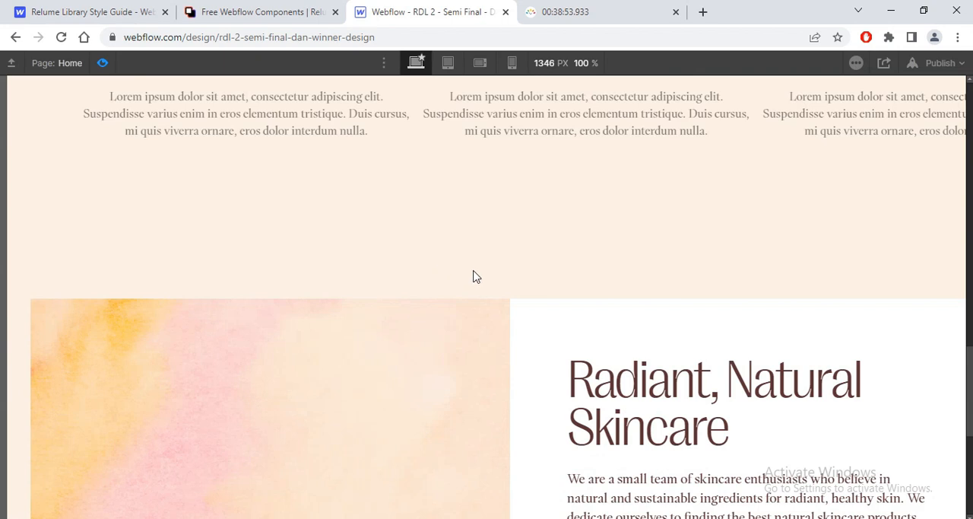
click(103, 63)
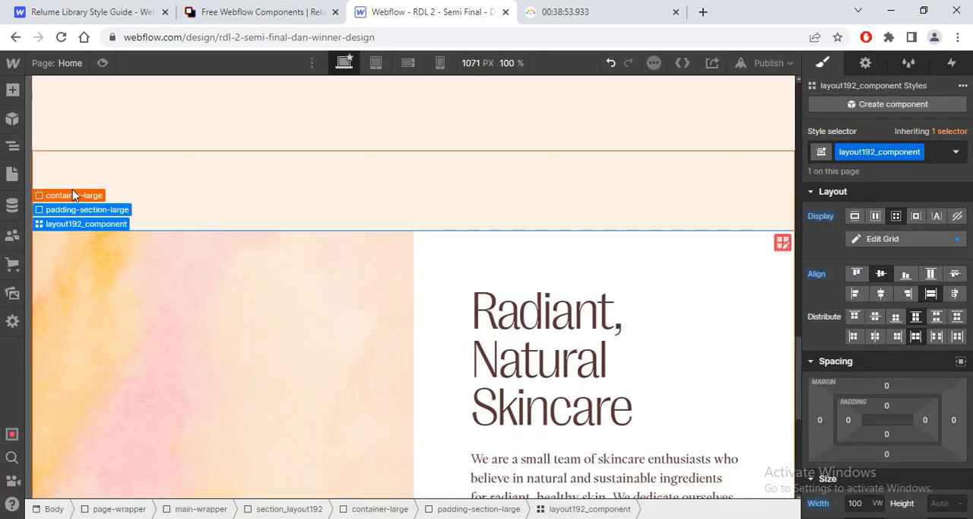
Step: Select section_layout192 in the element tree and examine its layout, spacing and size styles
click(73, 195)
click(12, 145)
click(120, 170)
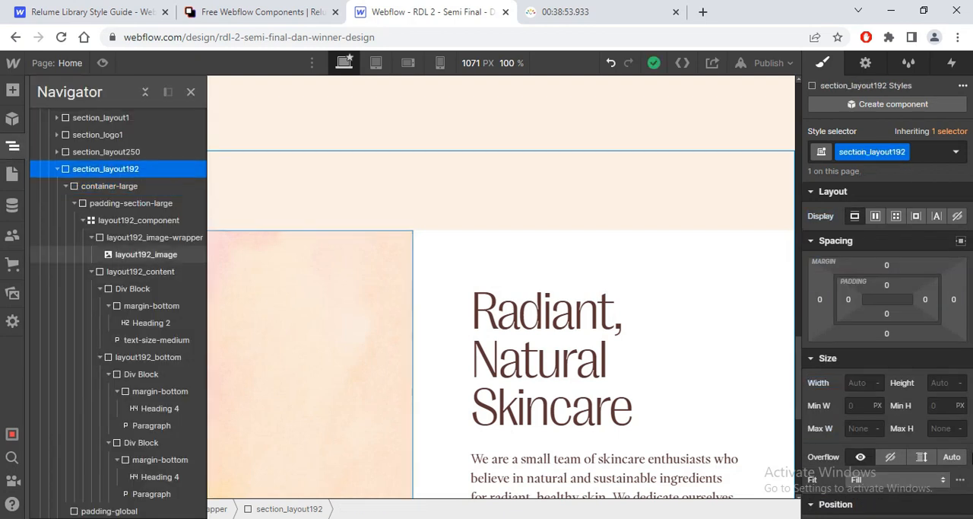
scroll(969, 281, down, 2)
scroll(969, 281, up, 2)
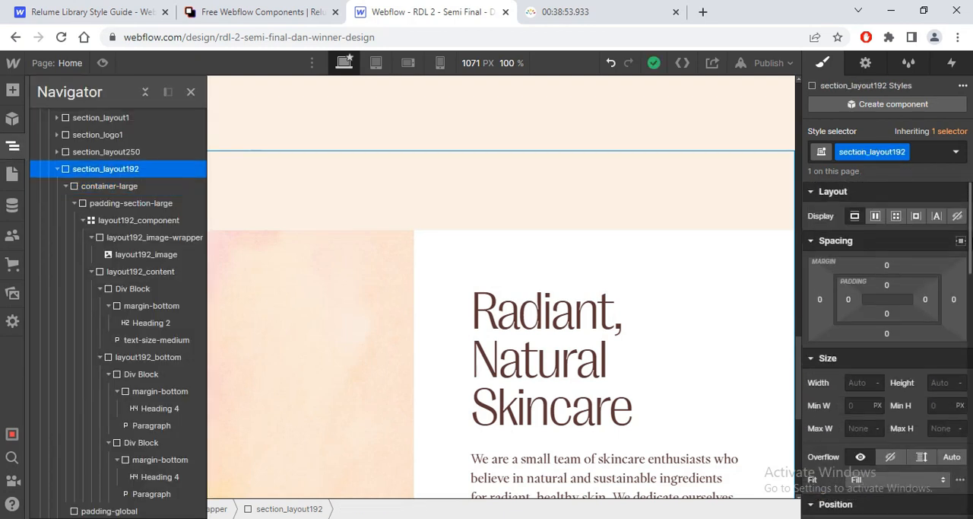
scroll(969, 282, down, 2)
scroll(971, 255, down, 2)
scroll(970, 255, up, 3)
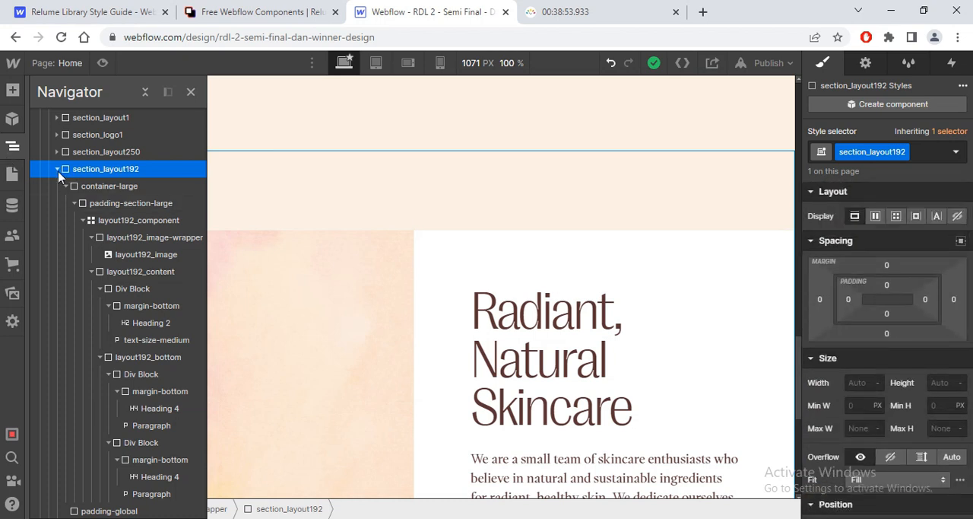
Step: Compare the width and margin settings of layout192_component with those of the hero's layout1_component
click(97, 220)
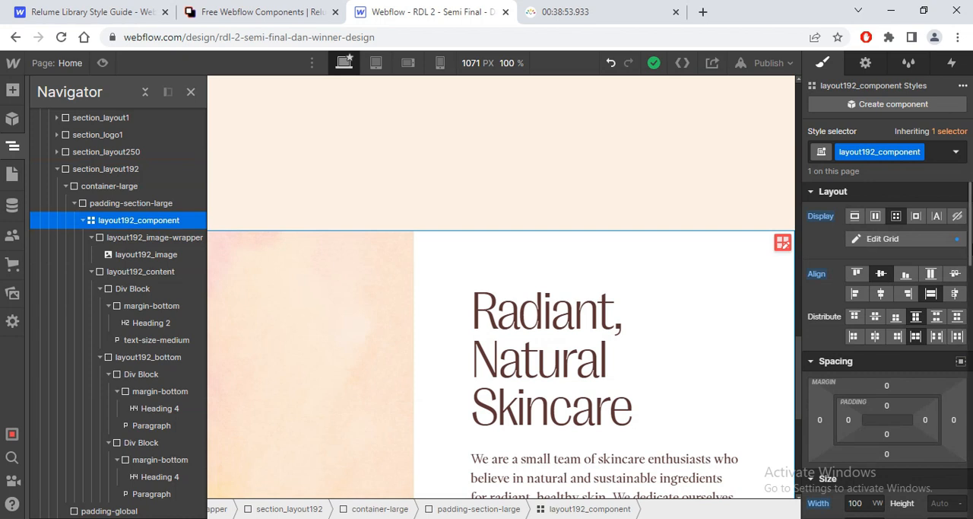
scroll(800, 354, down, 3)
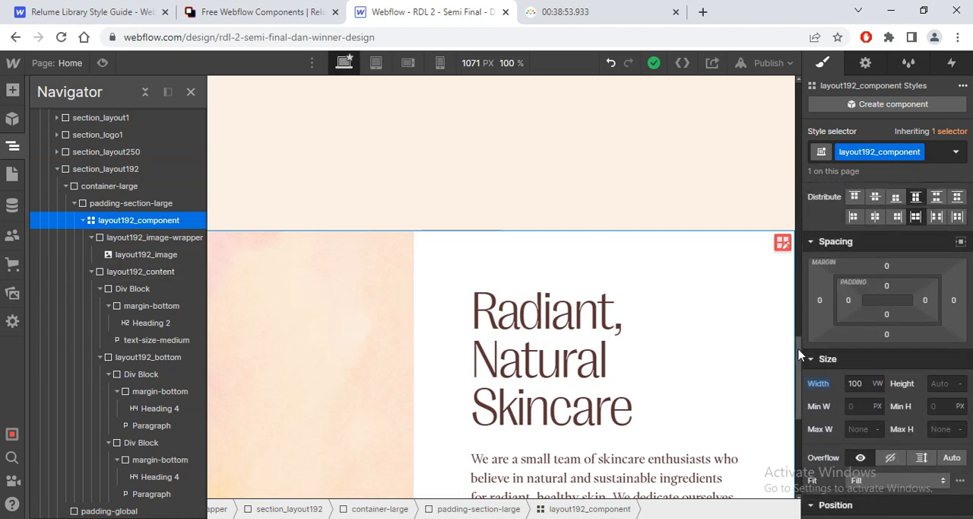
drag(800, 355, 788, 112)
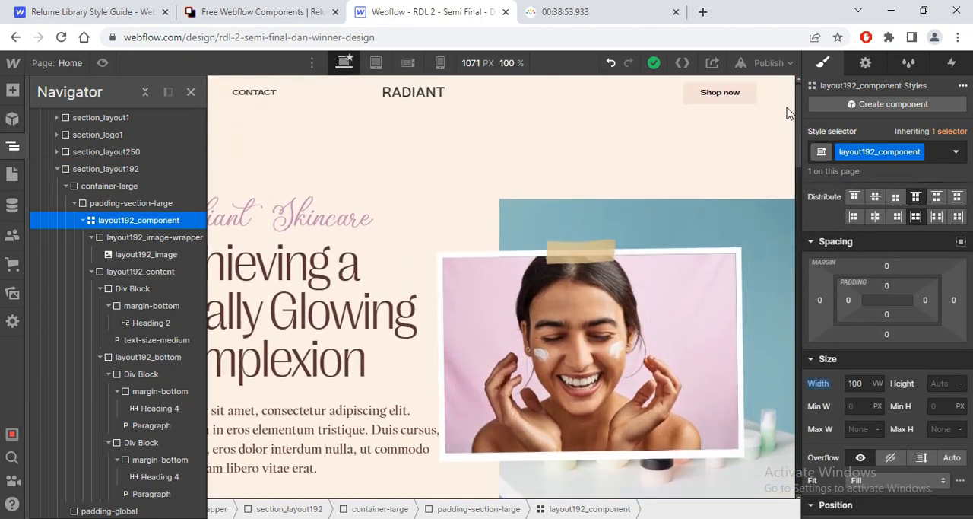
click(625, 213)
click(532, 175)
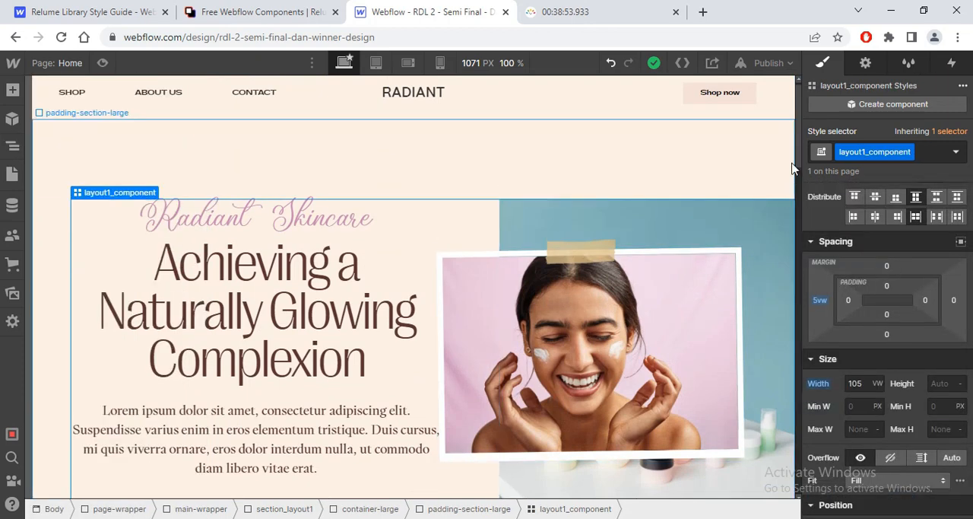
Step: Reselect layout192_component and preview how its image and content blocks sit against the page edges
drag(798, 163, 833, 432)
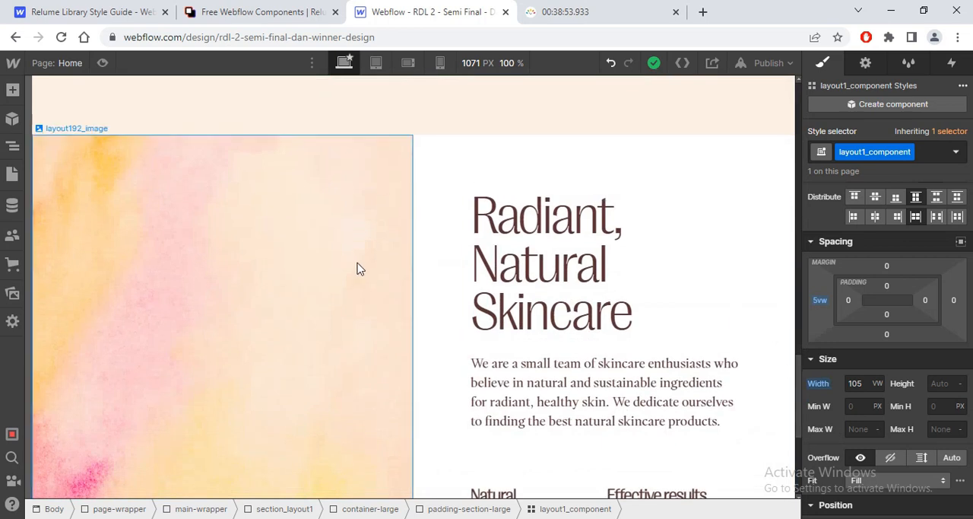
click(358, 265)
mouse_move(93, 128)
click(80, 100)
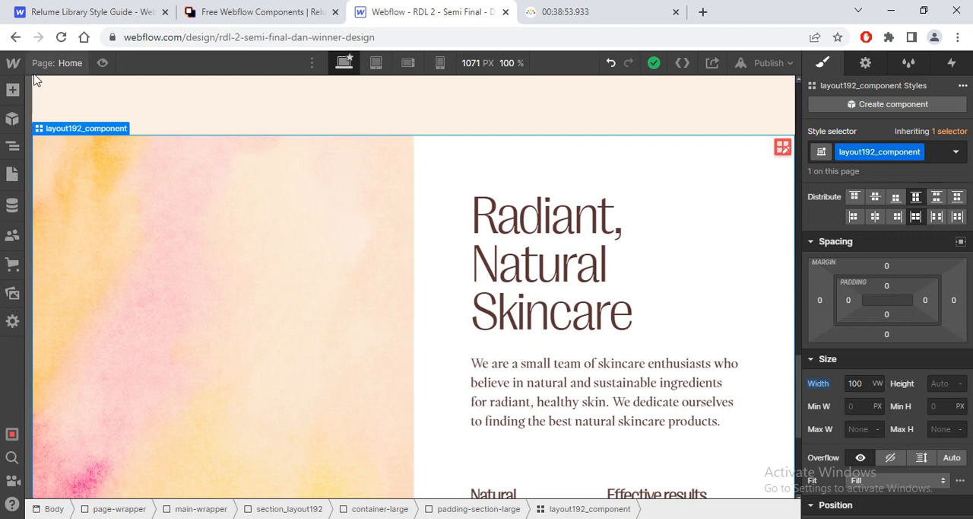
click(103, 63)
drag(970, 397, 970, 463)
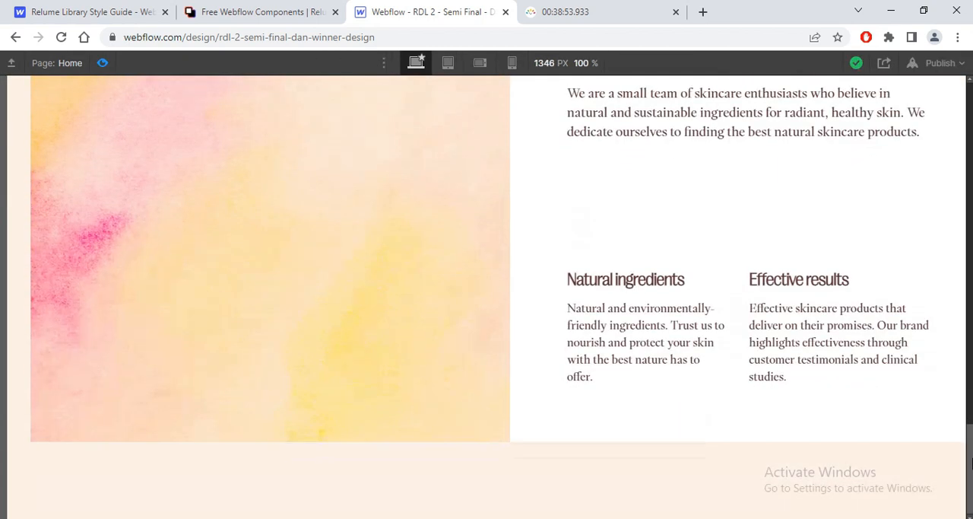
scroll(206, 120, up, 3)
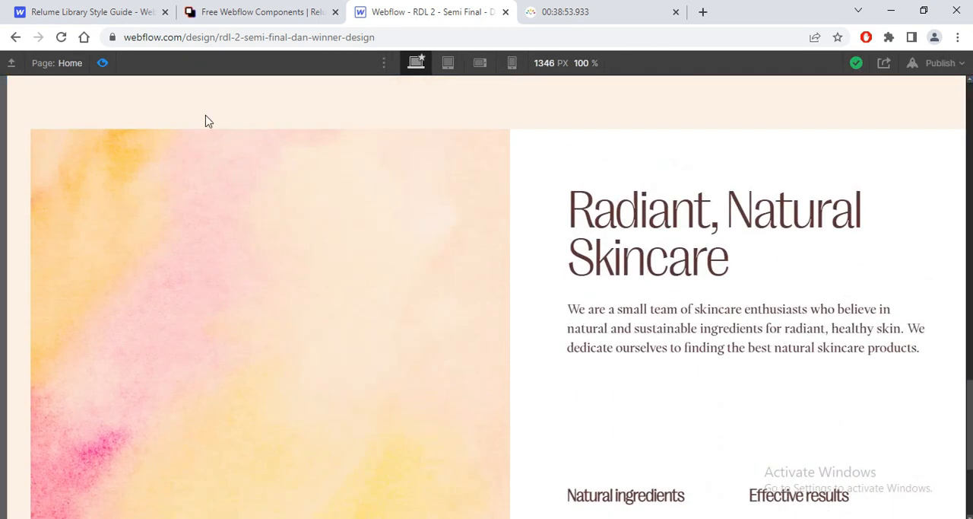
key(ctrl+shift+p)
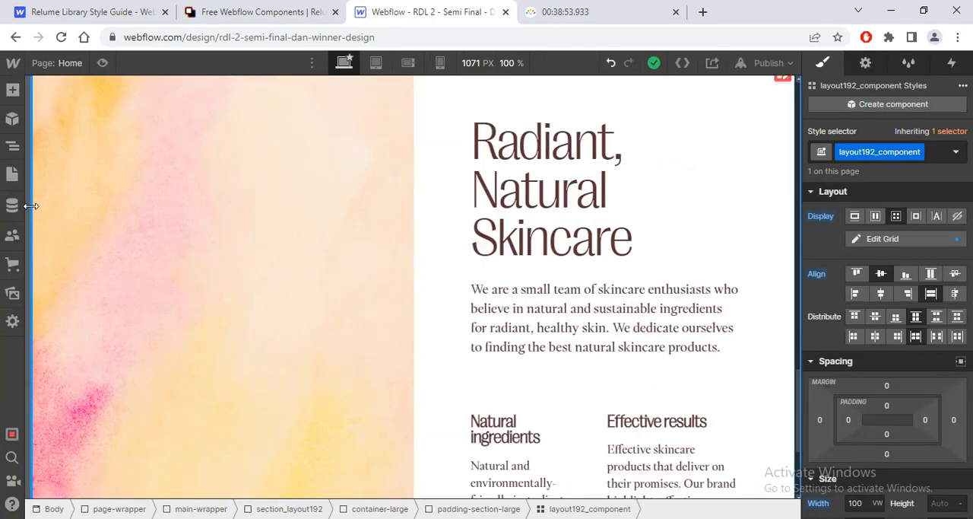
Step: Delete the empty padding-global block from section_layout192
click(12, 145)
click(75, 289)
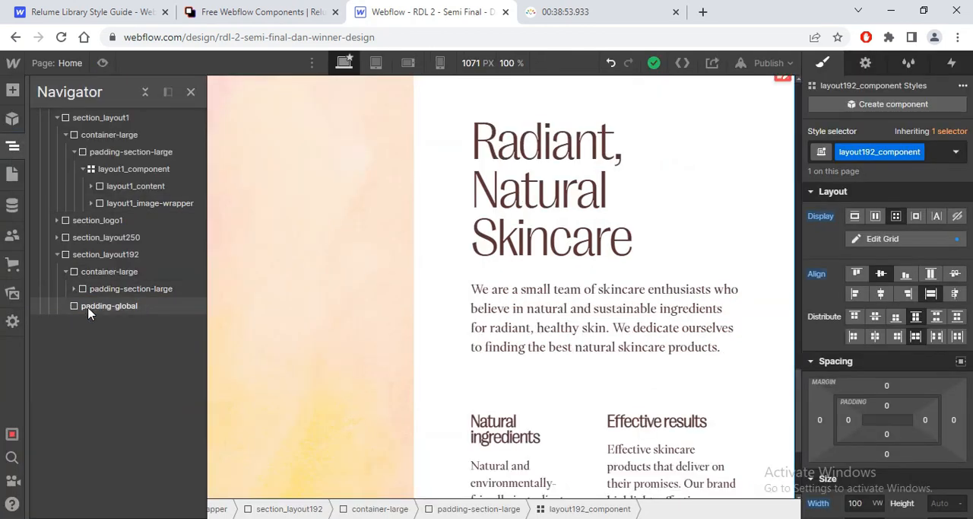
click(90, 307)
key(Delete)
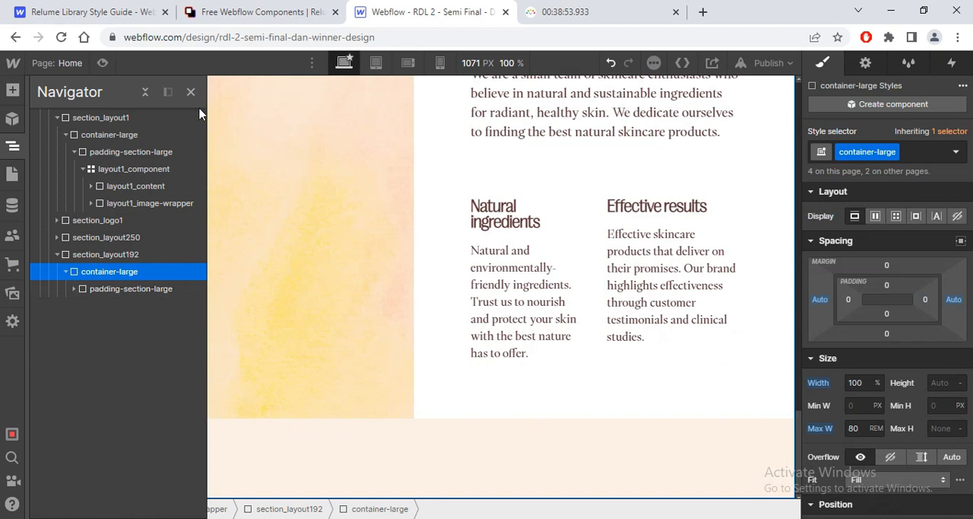
Step: Examine the size settings of section_layout192's container-large, including the reset option for its maximum width
click(861, 362)
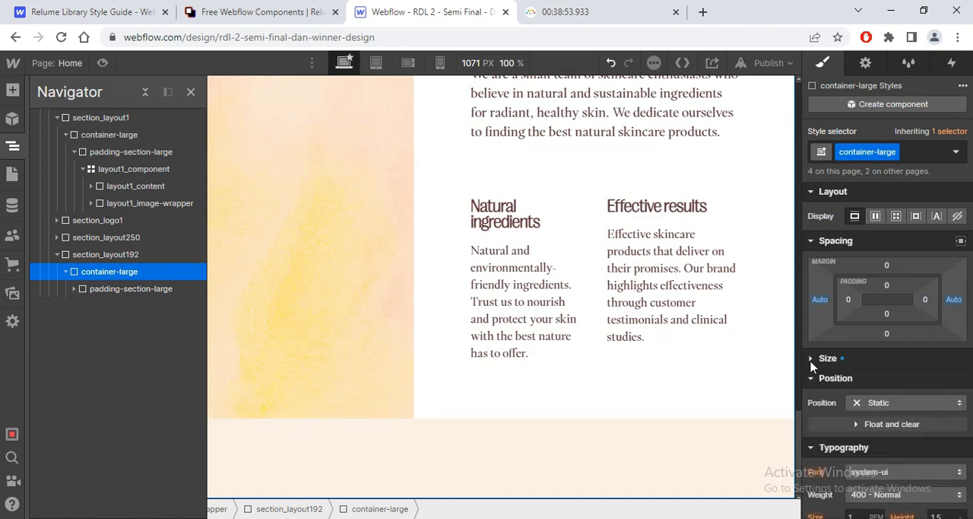
click(811, 362)
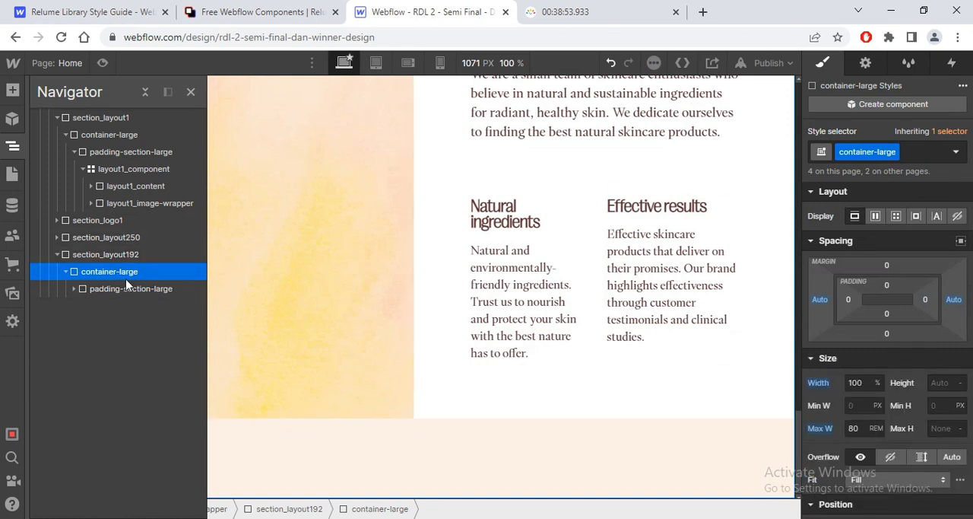
click(823, 431)
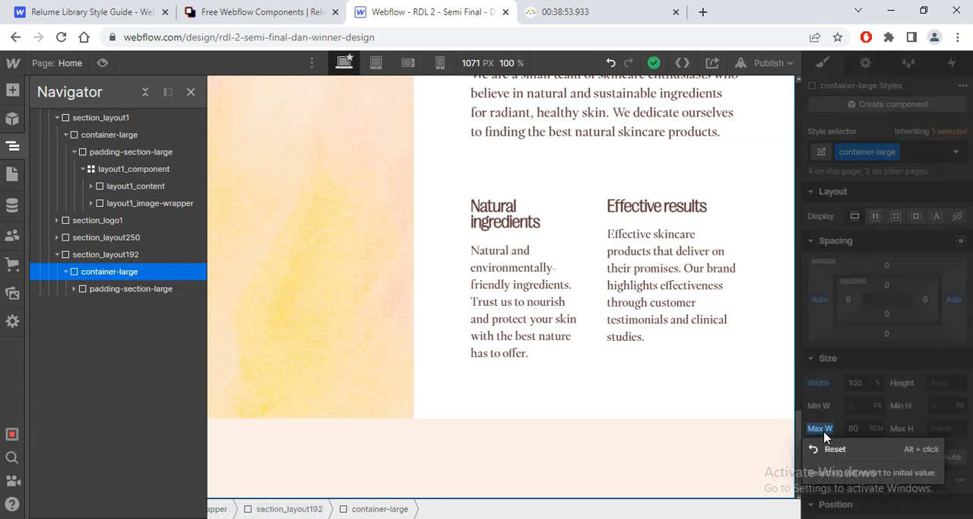
click(825, 434)
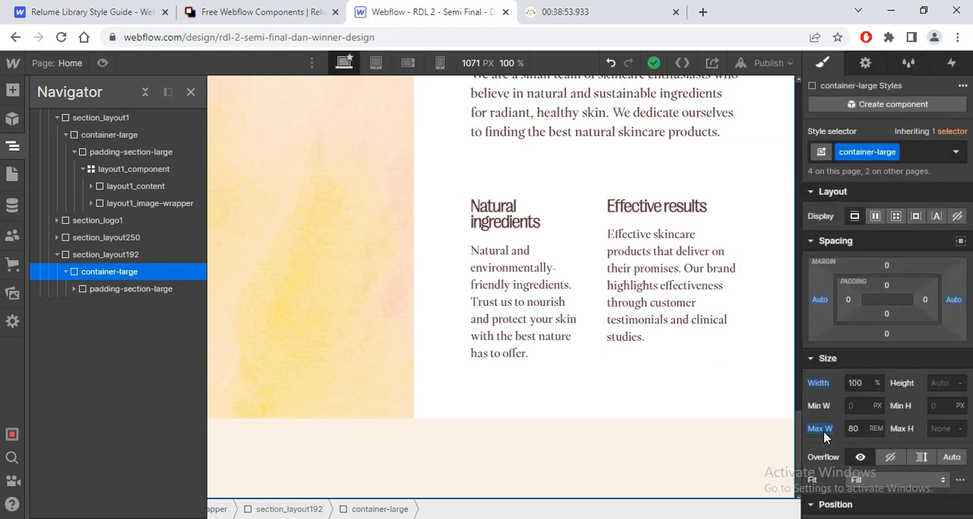
click(112, 289)
click(110, 271)
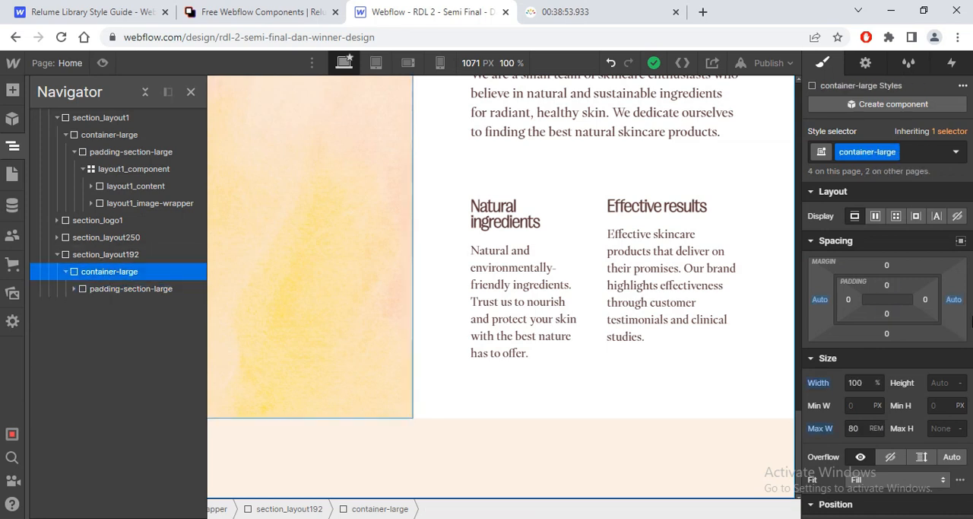
Step: Set the left and right margins of section_layout192 to Auto and select its container-large
click(121, 254)
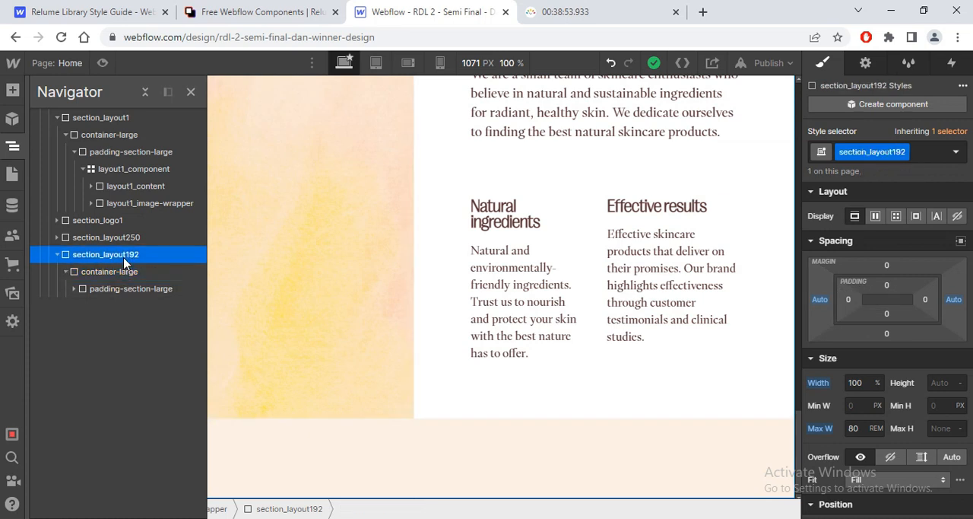
click(822, 303)
click(829, 354)
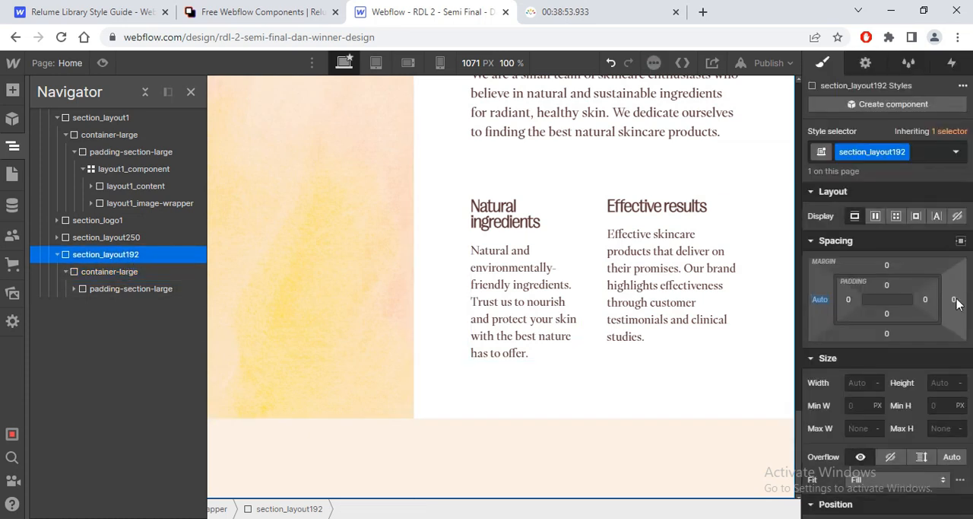
click(954, 300)
click(830, 354)
click(149, 277)
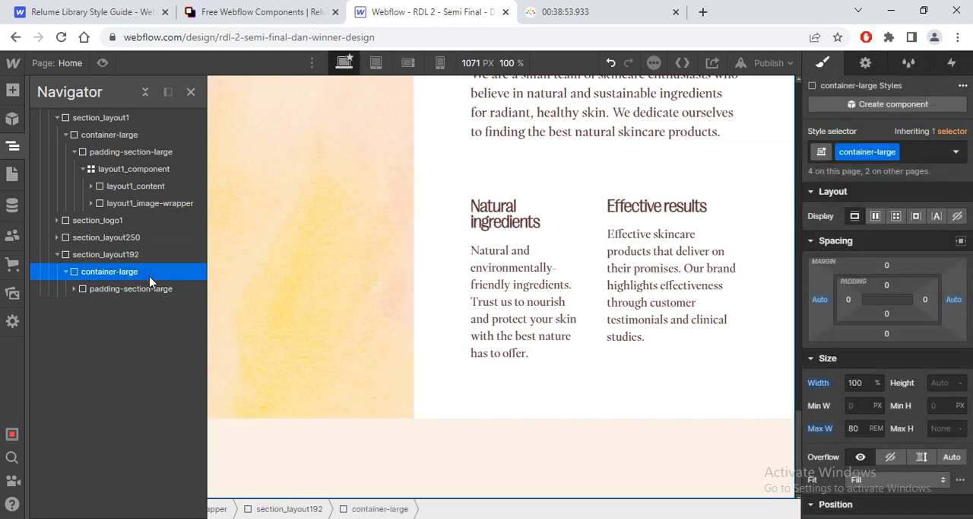
Step: Move padding-section-large out of container-large directly into section_layout192 and delete the emptied container-large
drag(126, 288, 124, 268)
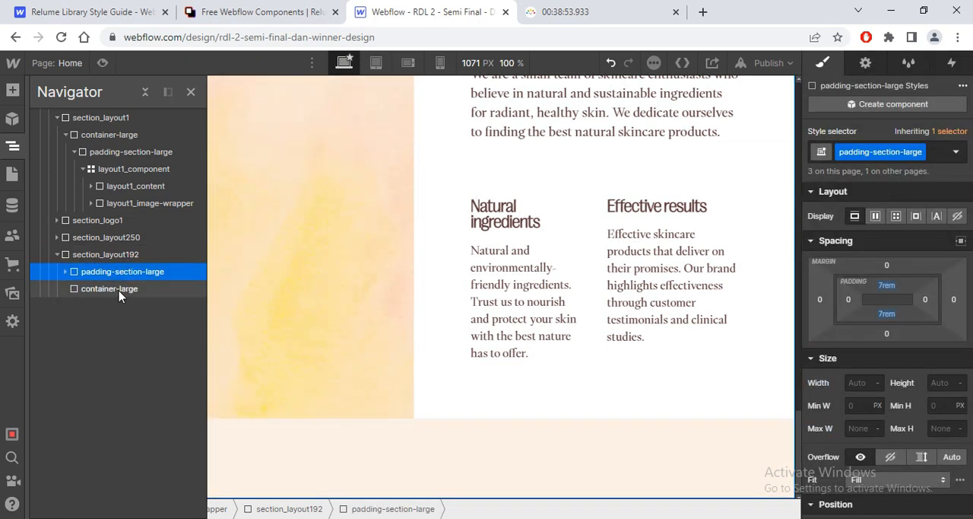
click(120, 292)
key(Delete)
click(190, 92)
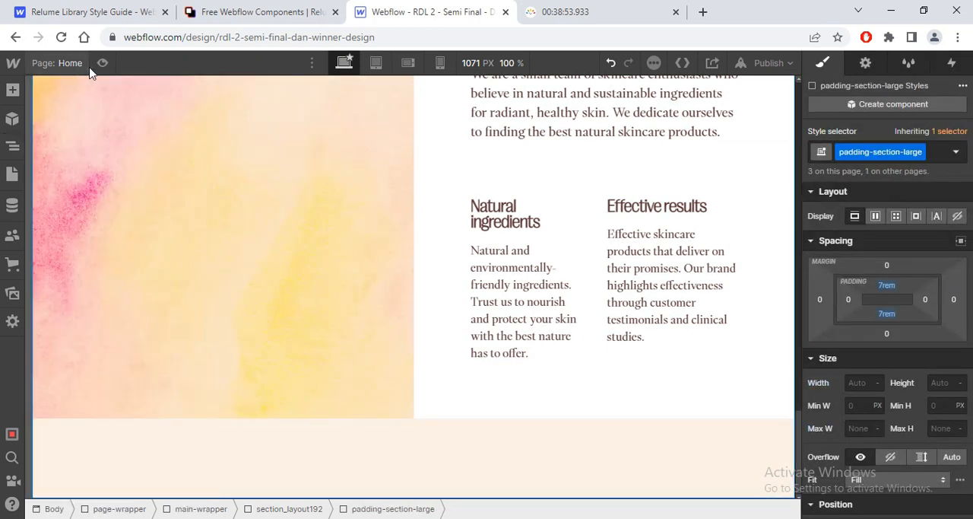
Step: Add a 1440 px breakpoint and preview the full-width Layout 192 section and the hero at that size
click(102, 63)
drag(969, 432, 969, 392)
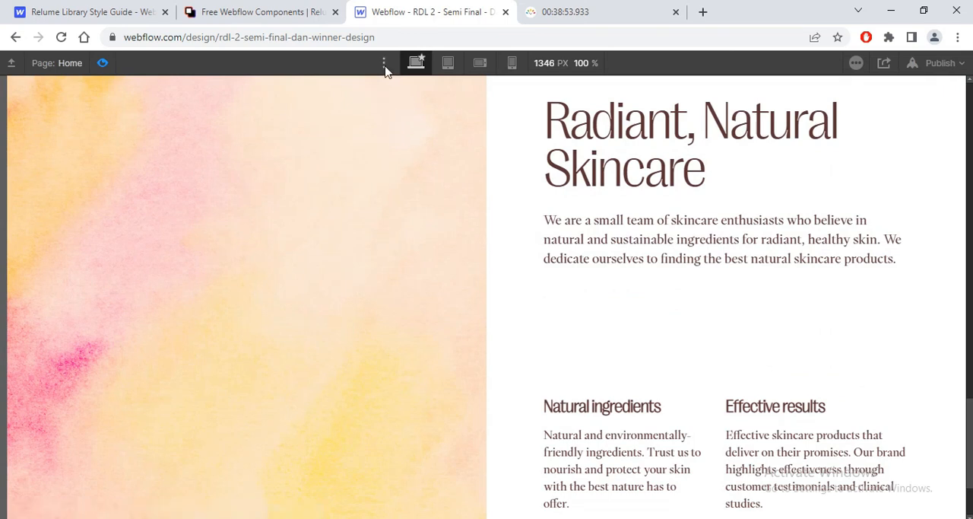
click(385, 63)
click(335, 129)
click(623, 336)
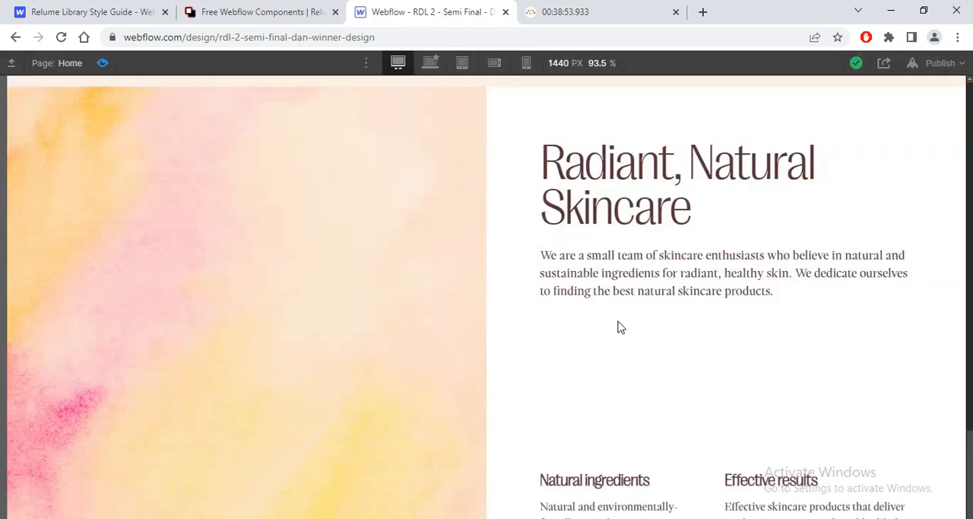
drag(969, 470, 969, 156)
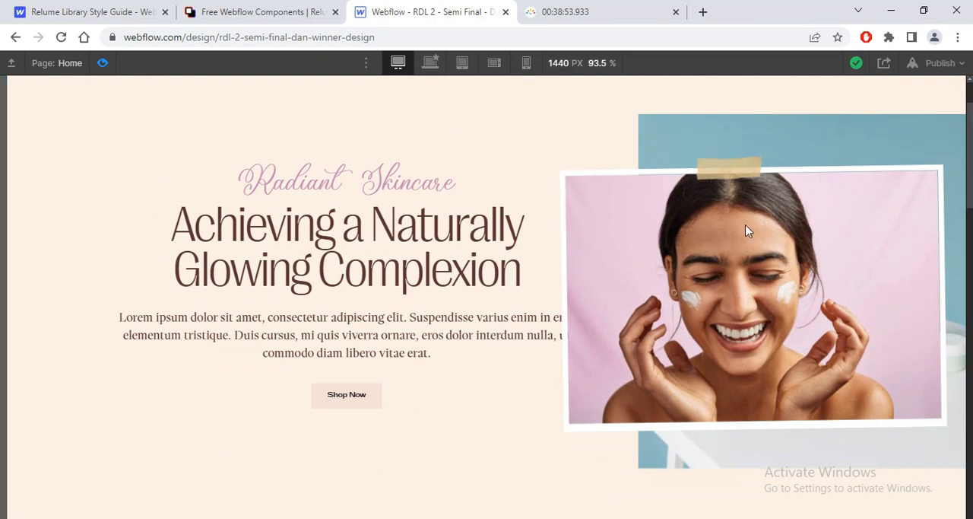
click(561, 16)
click(461, 8)
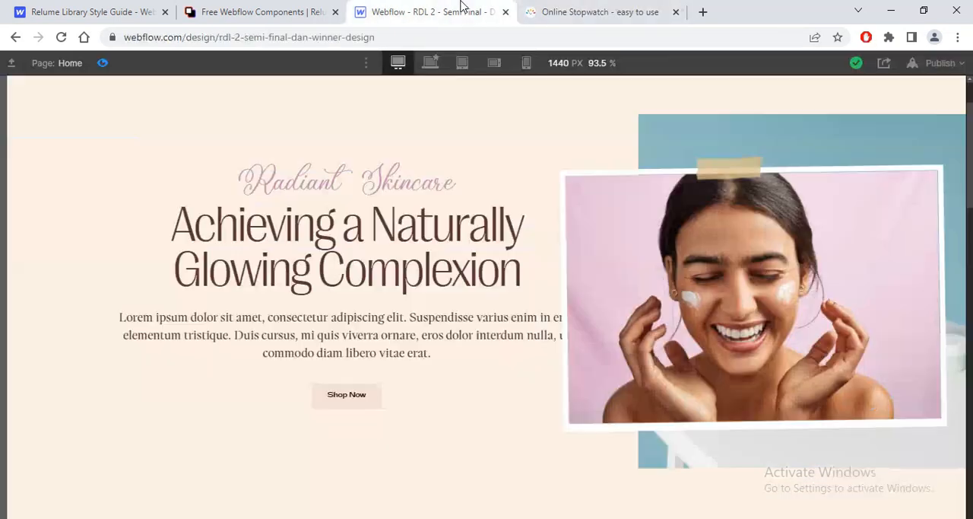
click(102, 63)
Step: Switch to Figma, examine the section that follows Radiant, Natural Skincare in the design, and return to Webflow
drag(798, 257, 852, 518)
key(alt+Tab)
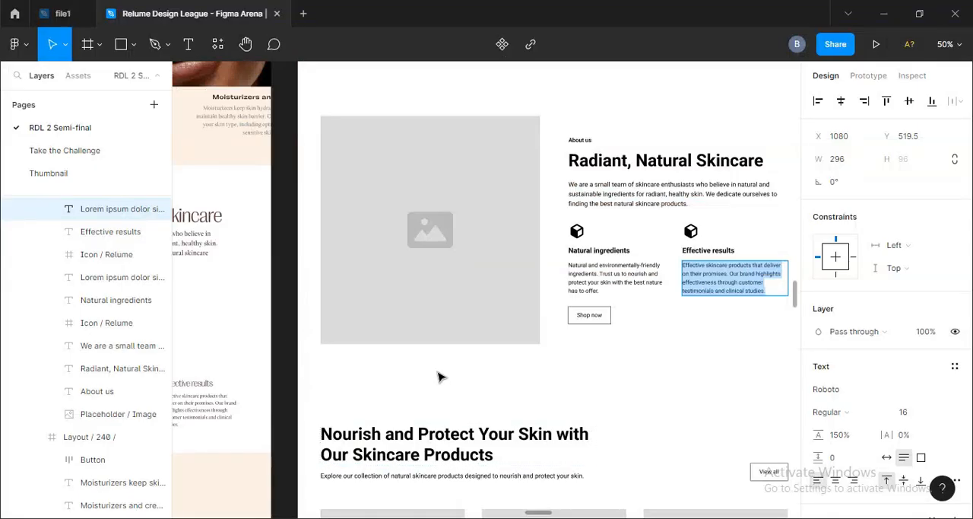
key(minus)
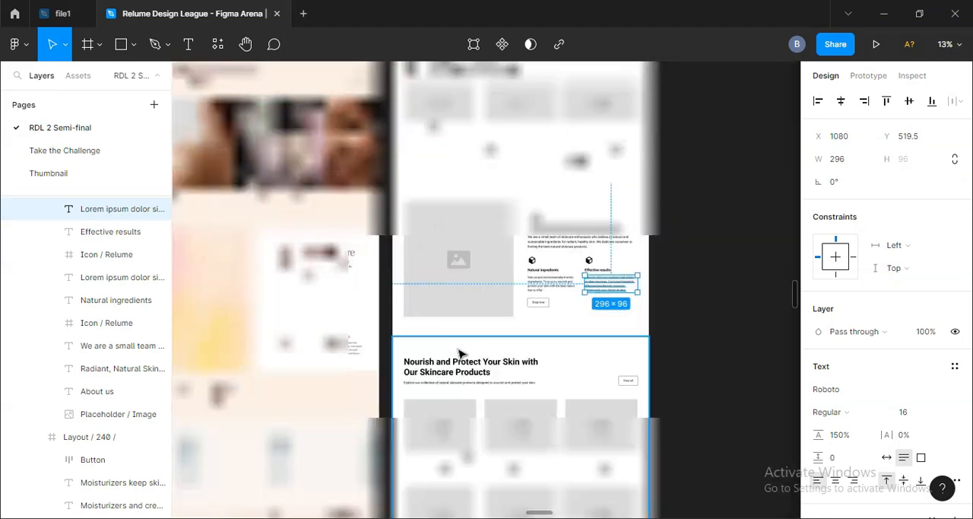
click(387, 369)
drag(389, 372, 494, 338)
key(alt+Tab)
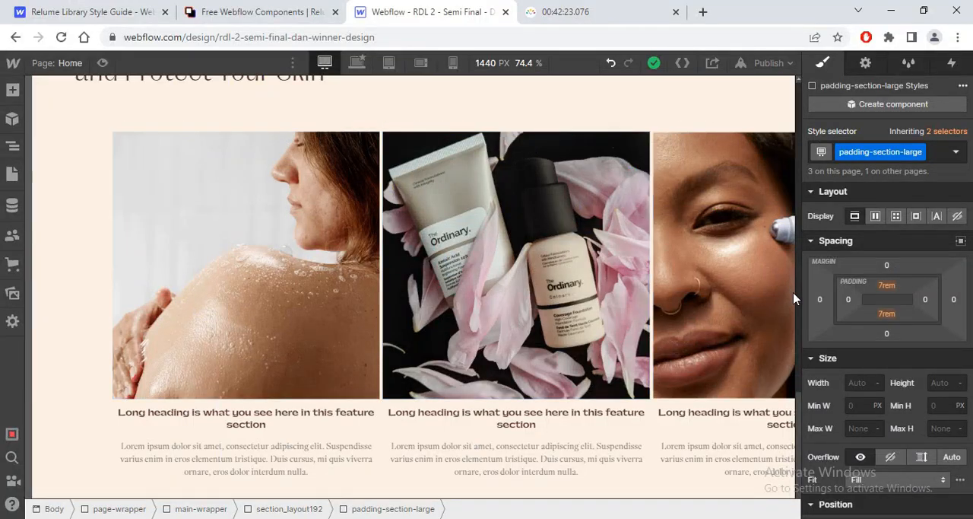
Step: Copy section_layout250 and paste the duplicate into main-wrapper below section_layout192
click(12, 152)
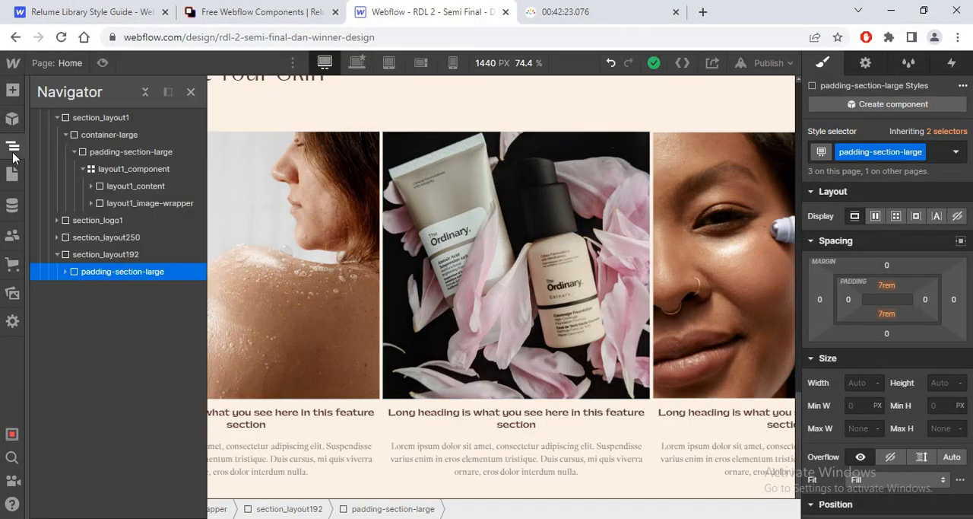
click(105, 242)
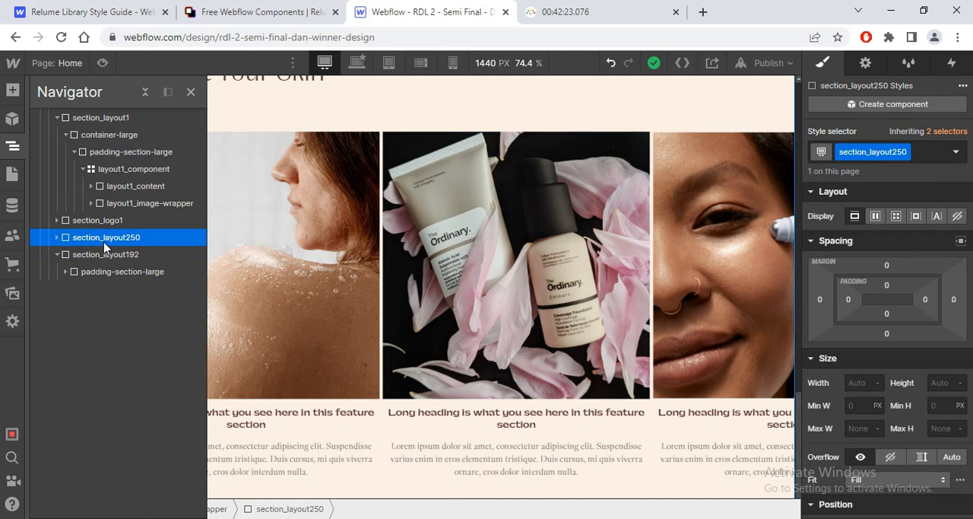
click(58, 254)
click(58, 117)
click(142, 92)
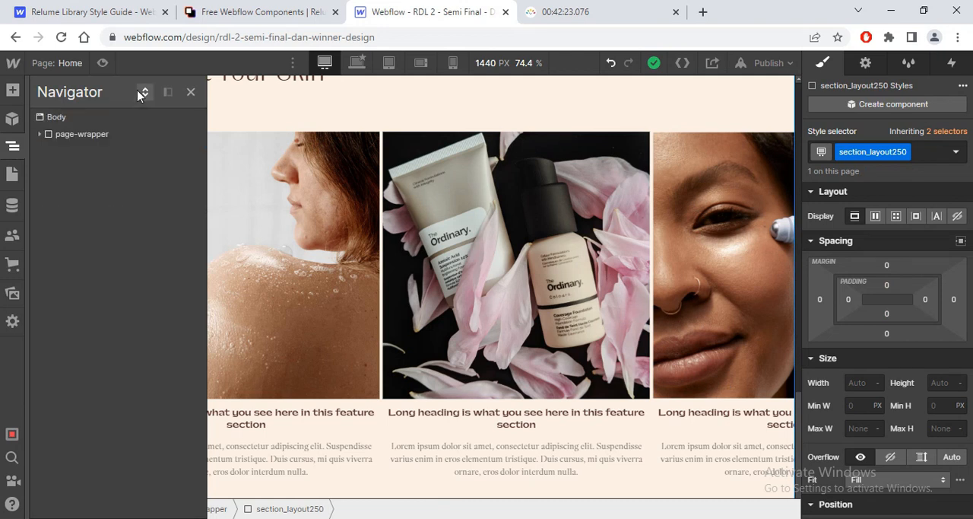
click(42, 134)
click(48, 186)
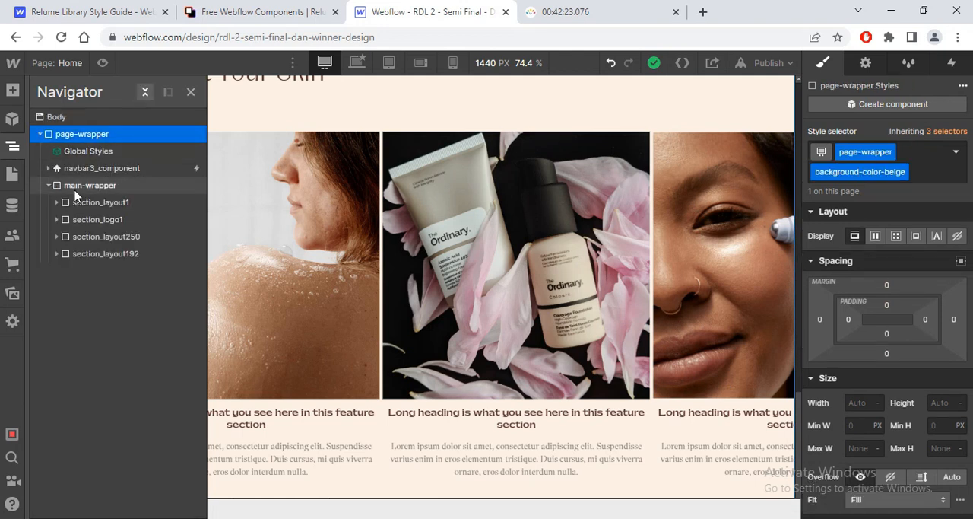
click(76, 190)
key(ctrl+v)
scroll(729, 320, down, 3)
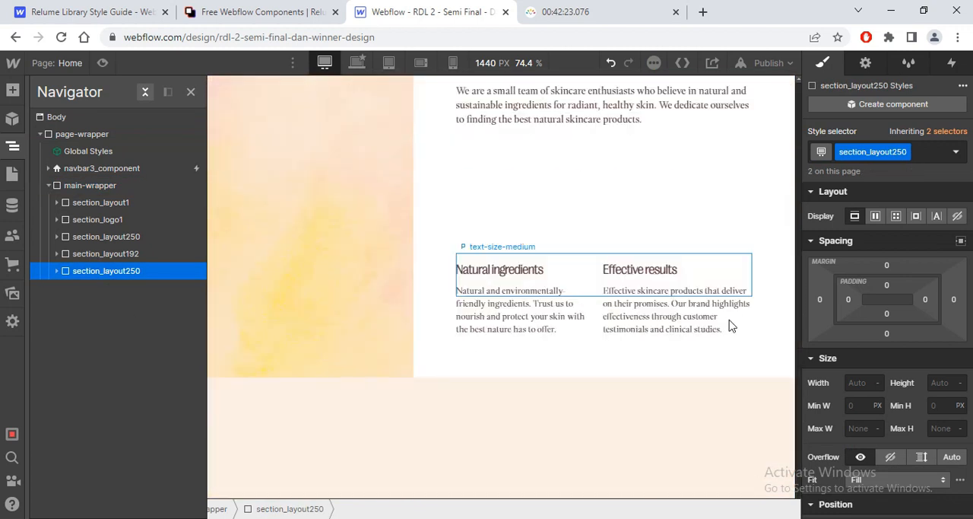
scroll(734, 327, down, 2)
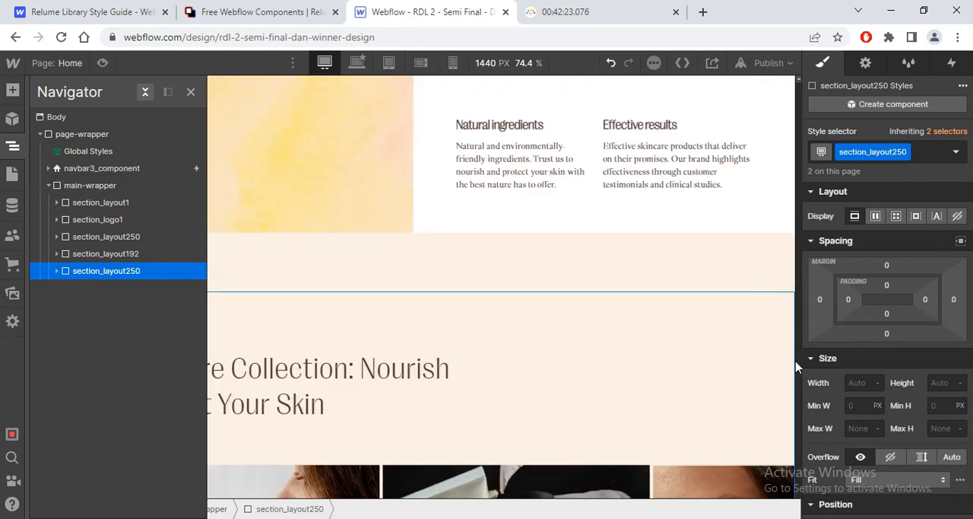
Step: At the base breakpoint, duplicate the layout250_item class on the copied section's first card and name it shop_item
click(190, 92)
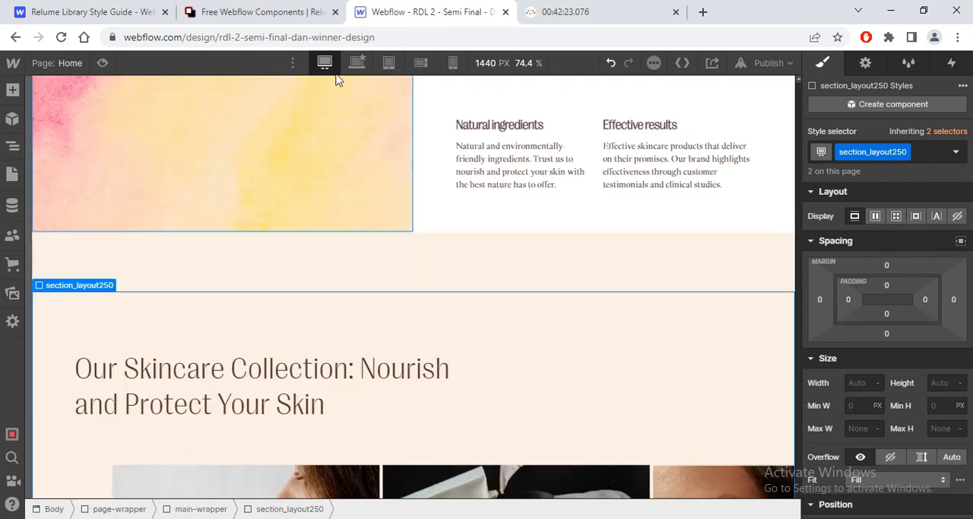
click(357, 62)
drag(798, 396, 804, 438)
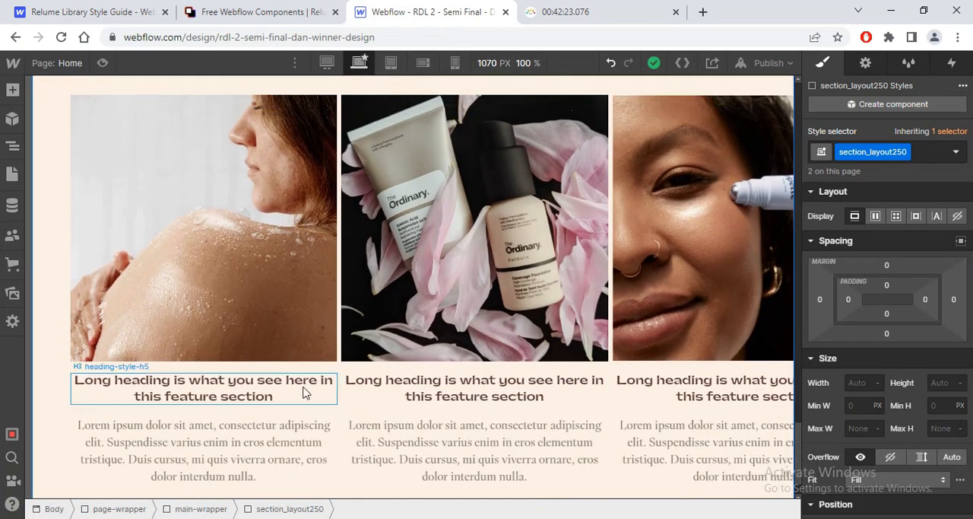
click(232, 263)
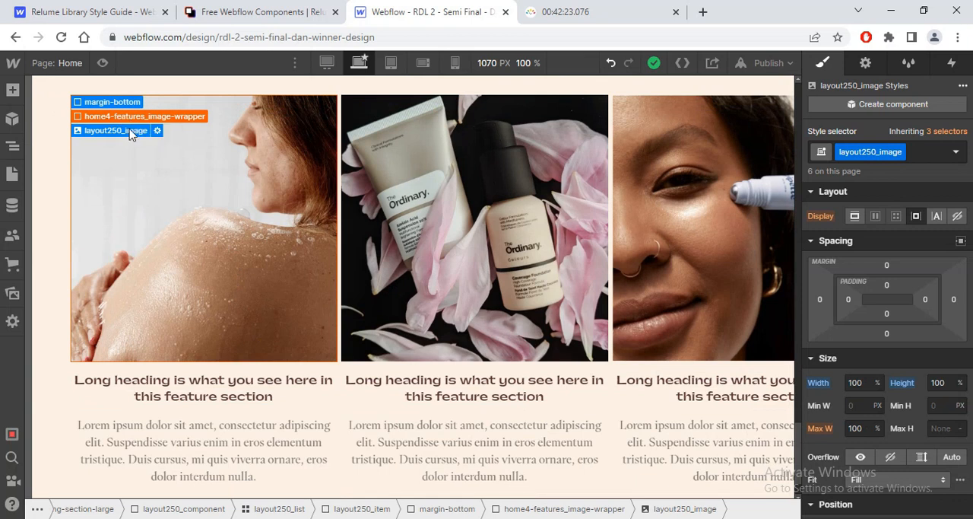
click(129, 116)
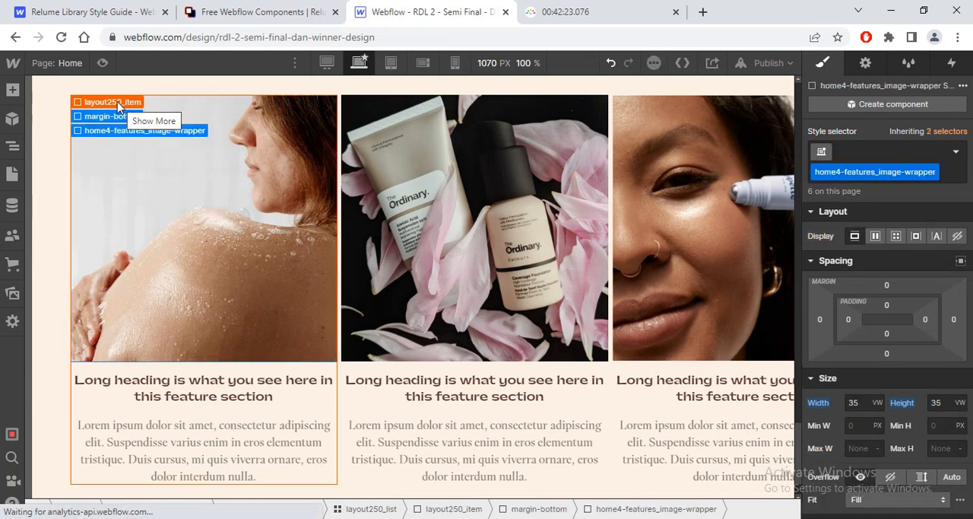
click(106, 100)
click(896, 152)
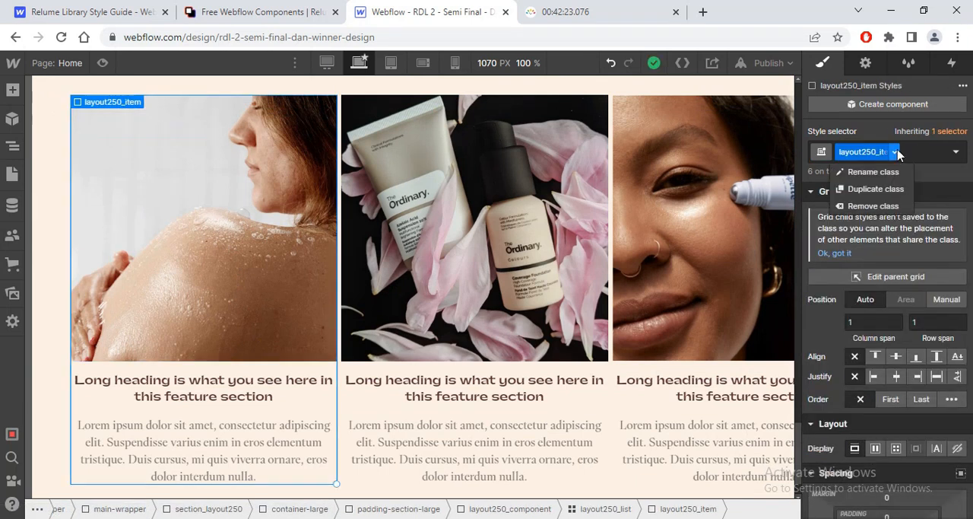
click(876, 188)
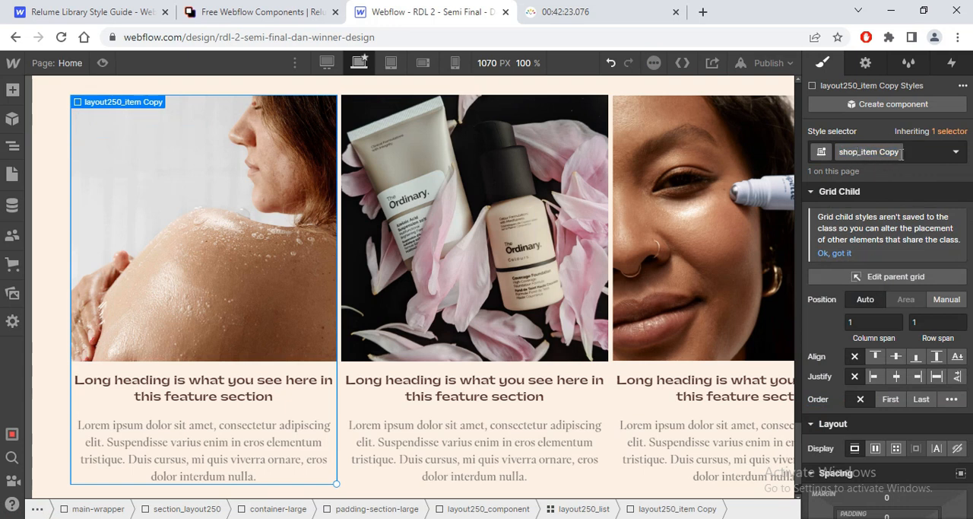
key(BackSpace)
key(Return)
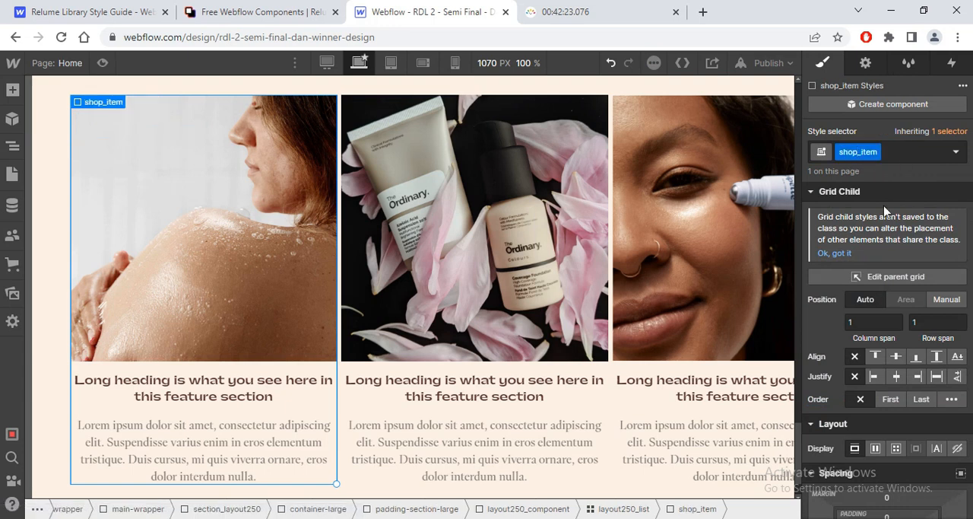
Step: Reset the text alignment of the shop_item class to its initial value
scroll(861, 338, down, 10)
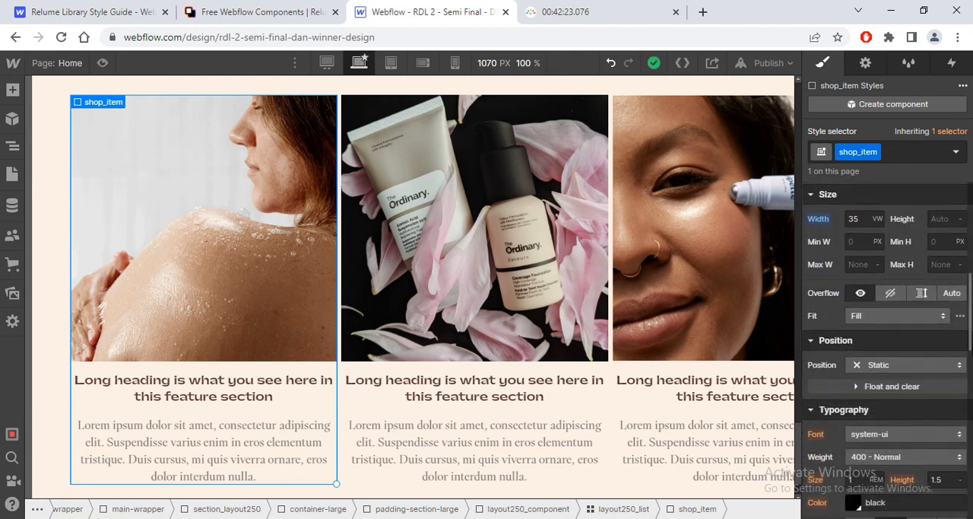
click(820, 341)
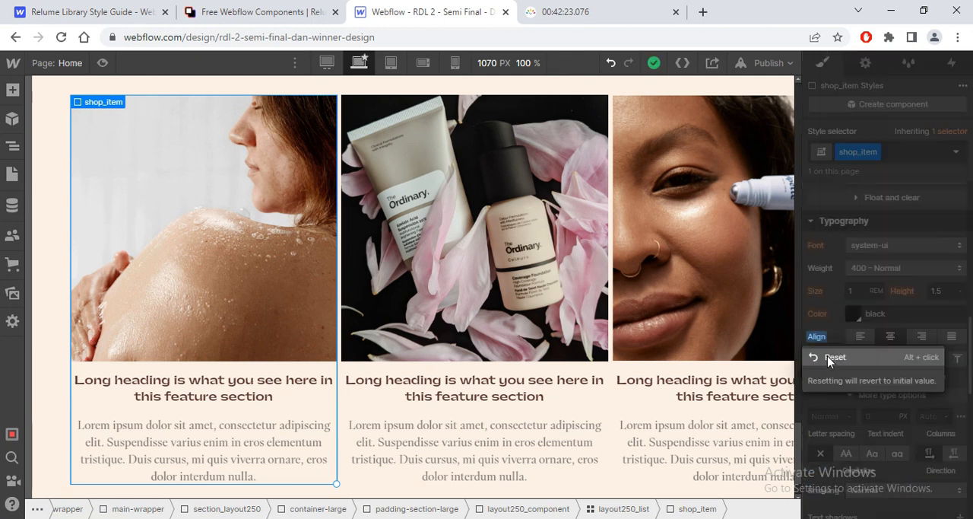
click(829, 359)
Step: Examine the product cards of the Nourish and Protect Your Skin section in Figma and compare them with the shop_item card
key(alt+Tab)
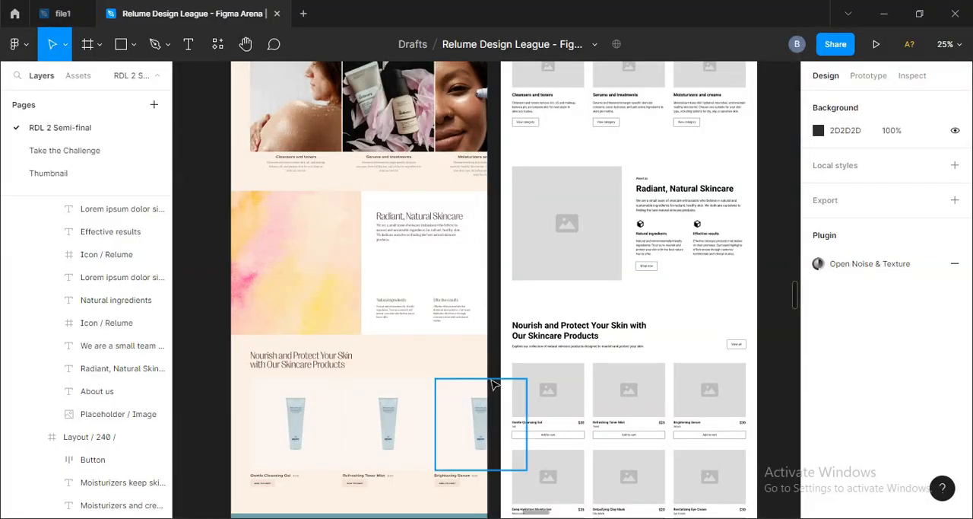
scroll(499, 384, up, 5)
scroll(493, 386, down, 3)
scroll(490, 399, down, 5)
scroll(490, 399, left, 2)
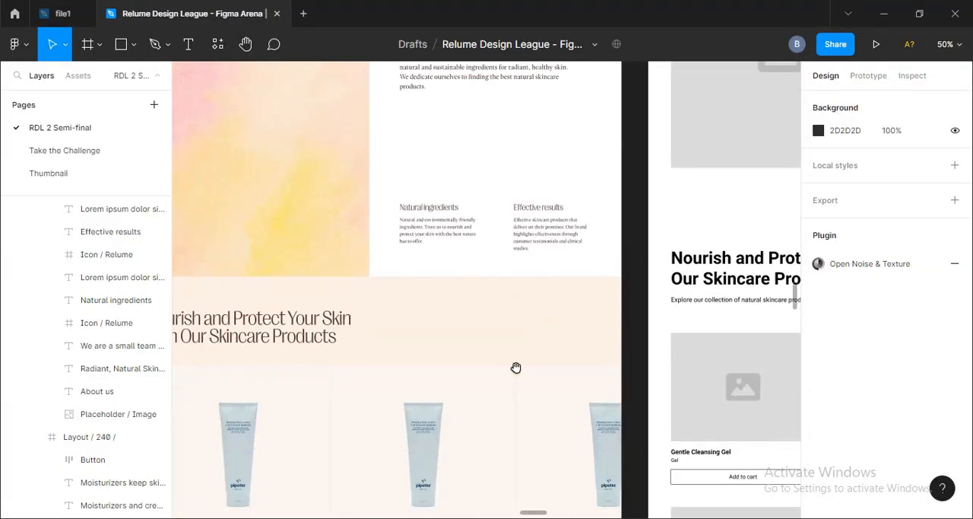
key(alt+Tab)
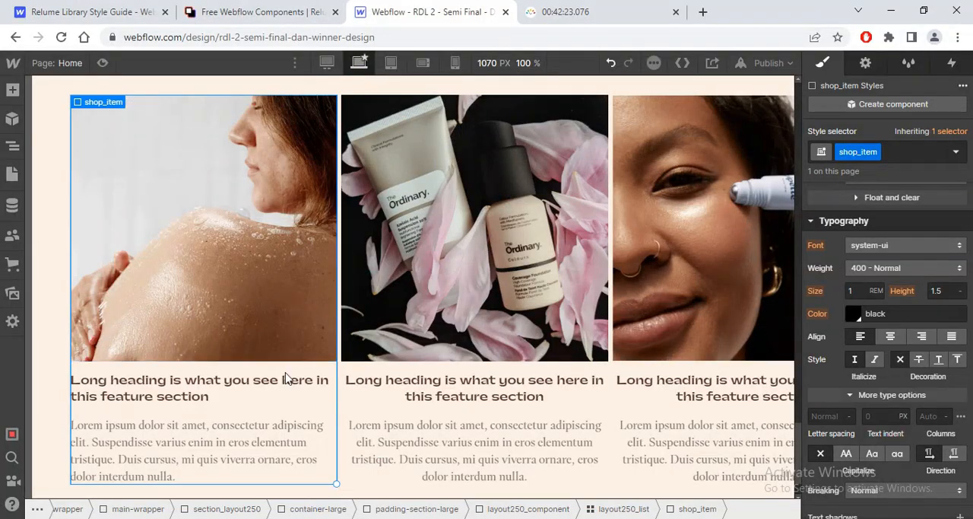
key(alt+Tab)
key(alt+Tab)
Step: Replace the first card's image with product image.png from the assets
click(168, 130)
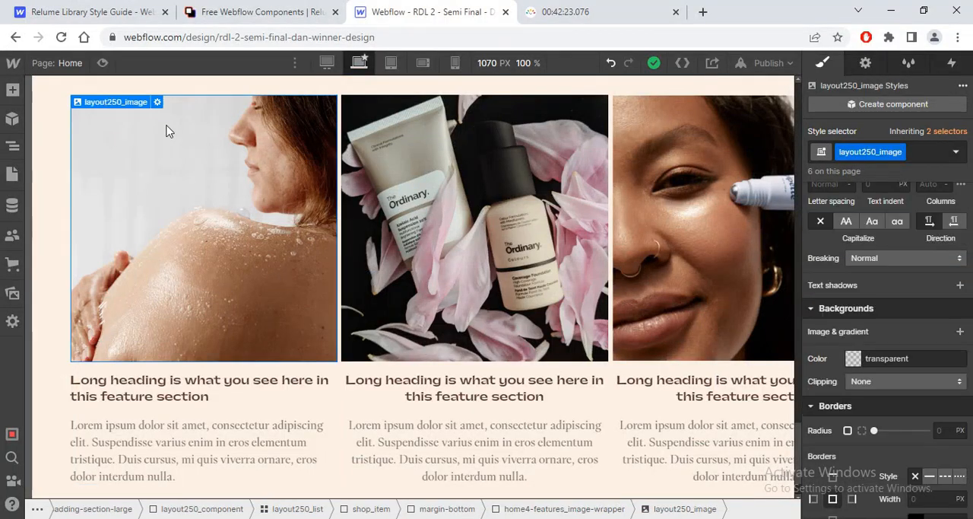
click(157, 101)
click(191, 165)
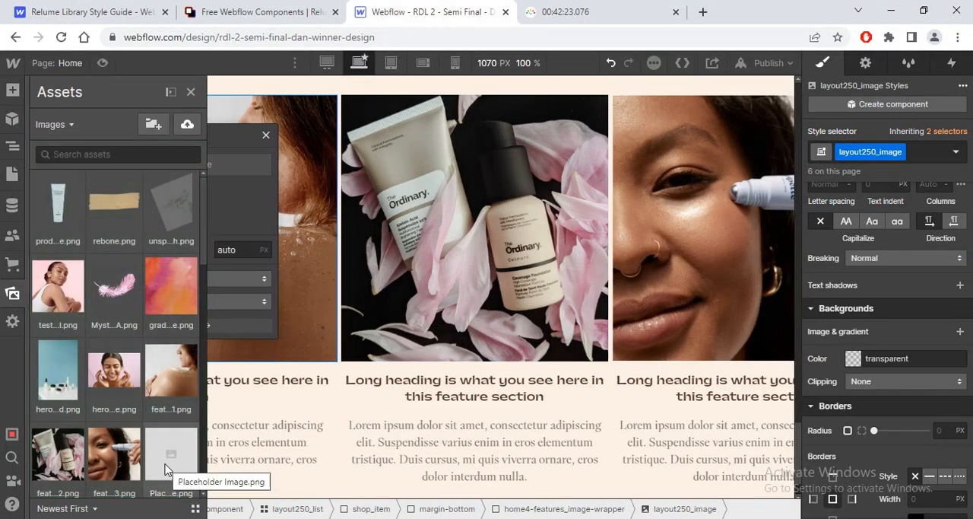
click(55, 195)
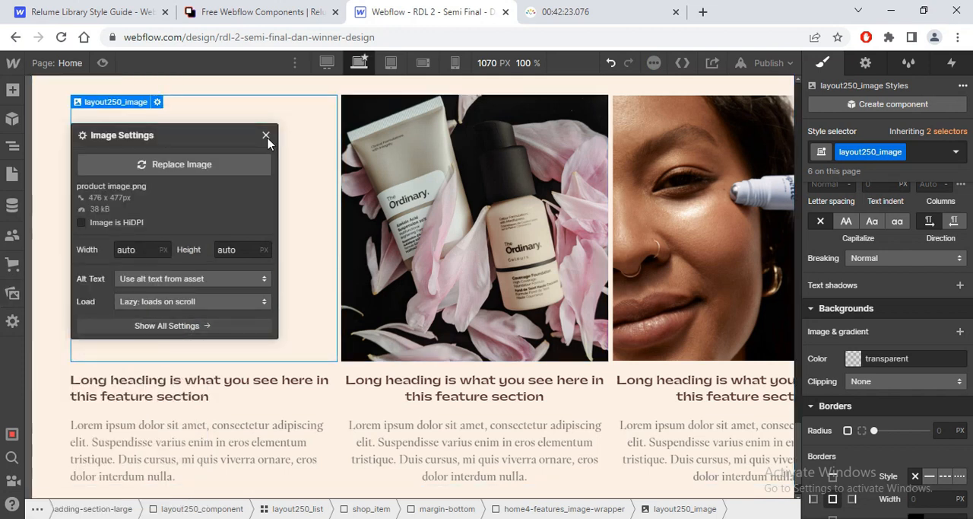
click(265, 135)
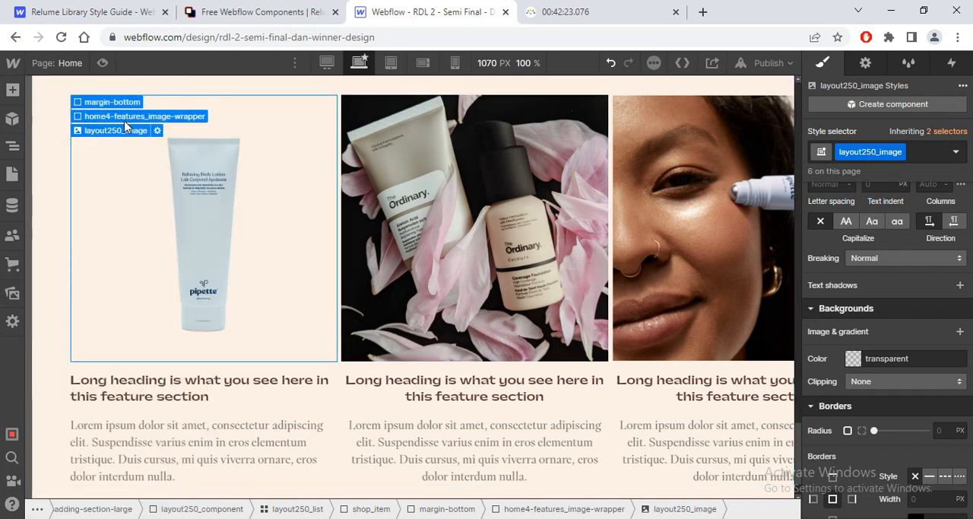
Step: Duplicate the home4-features_image-wrapper class on the first card's image wrapper and name the copy shop_image-wrapper
click(137, 116)
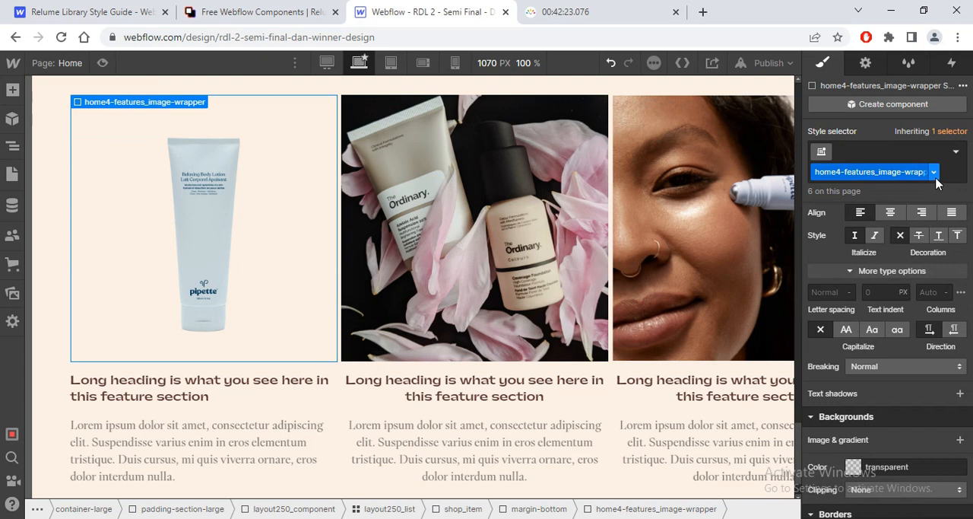
click(935, 175)
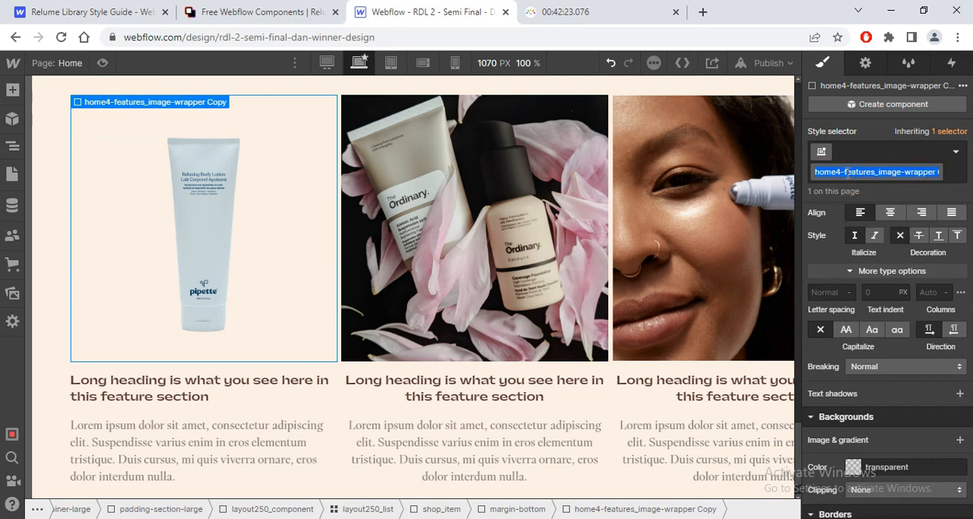
right_click(848, 173)
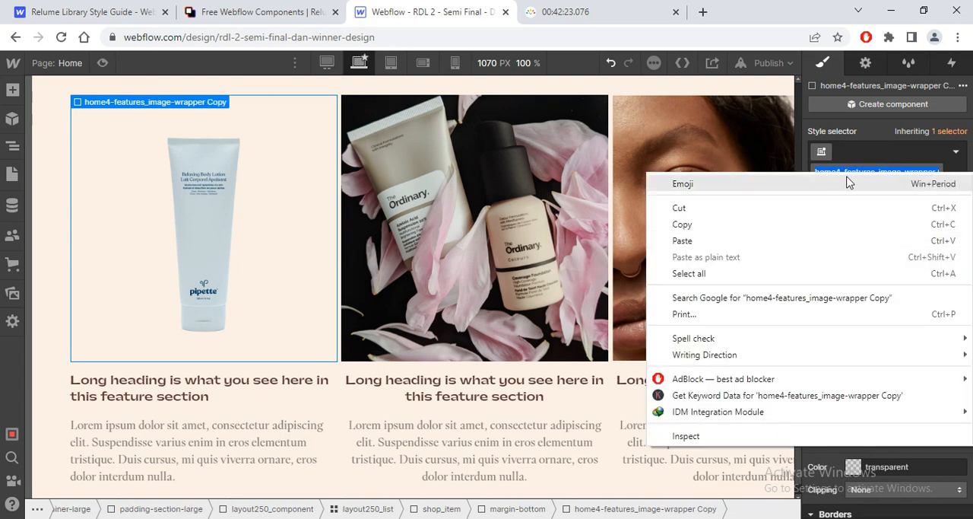
click(858, 168)
click(936, 173)
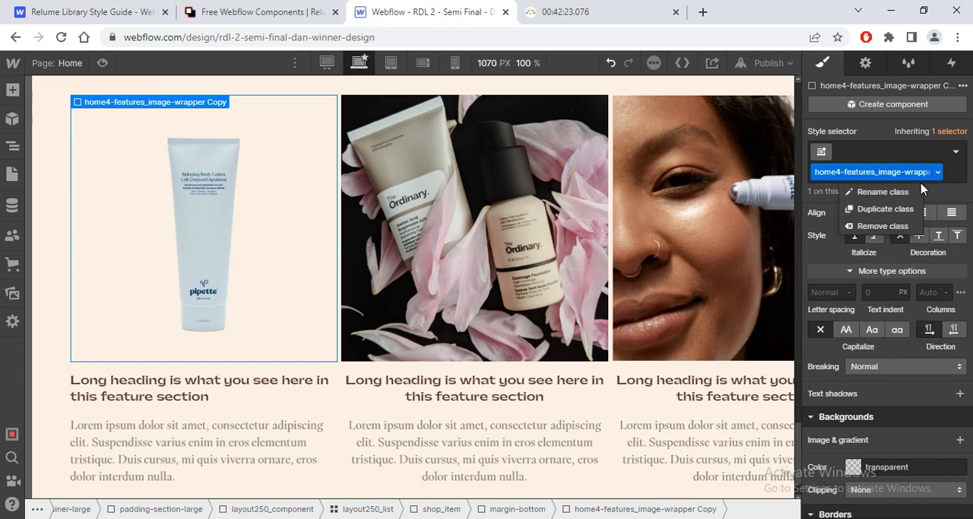
click(874, 192)
text(shop_)
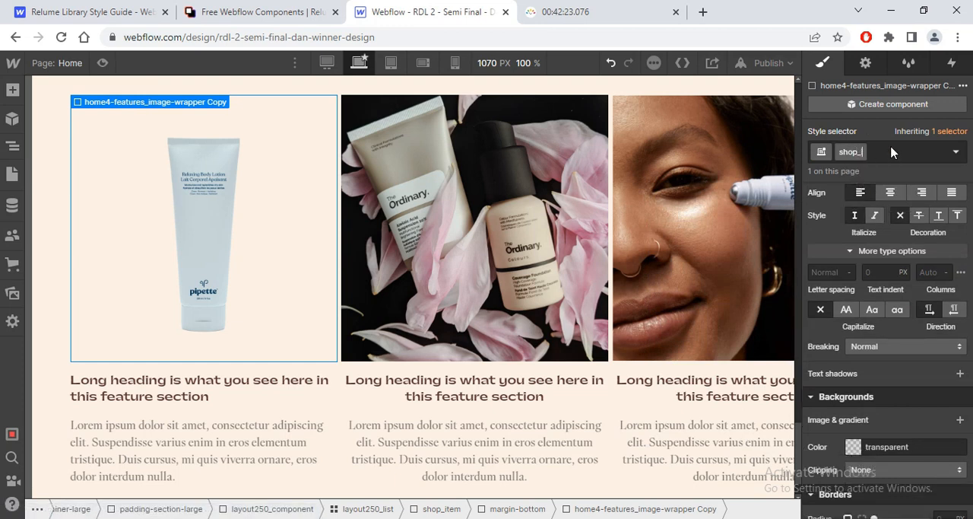
text(image-wrapper)
key(Return)
Step: Copy the fill colour FCF6F1 of the first product tile in Figma and set it as the shop_image-wrapper background in Webflow
key(alt+Tab)
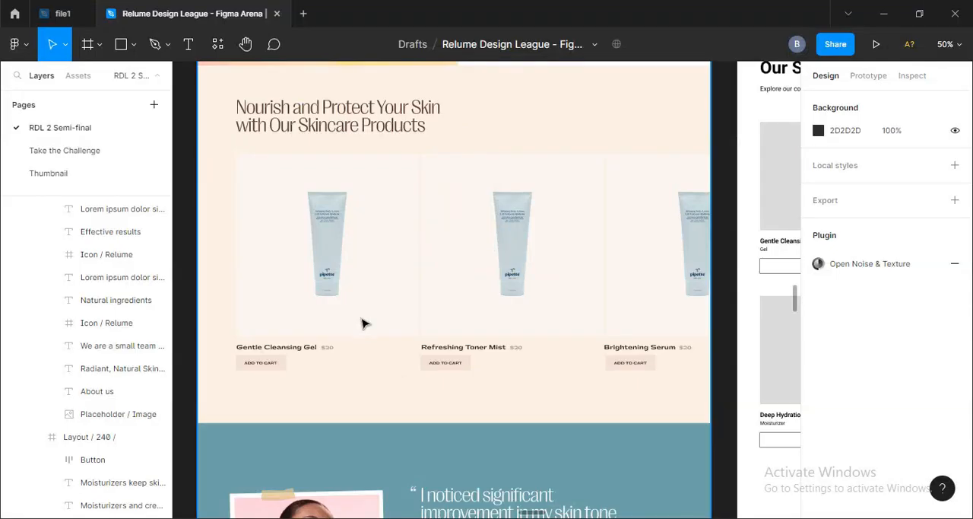
click(402, 311)
double_click(402, 311)
double_click(398, 305)
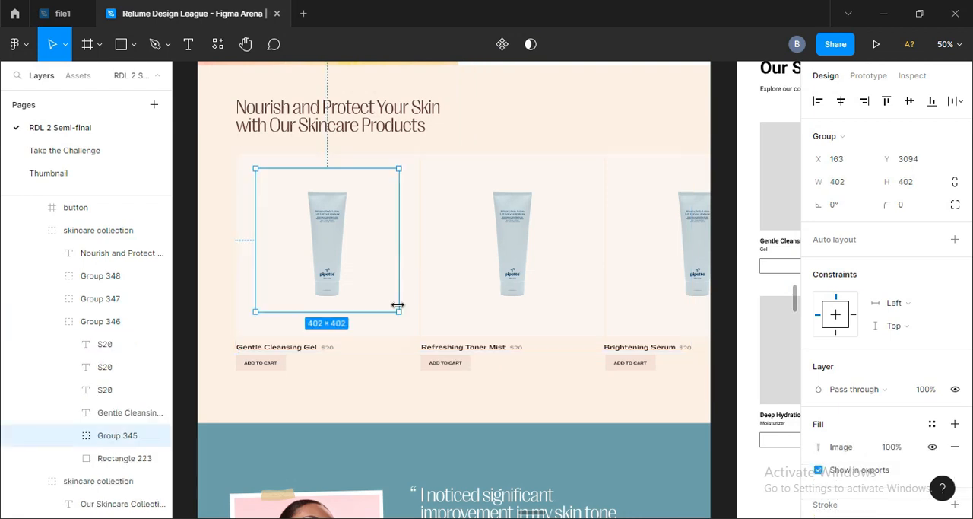
click(418, 321)
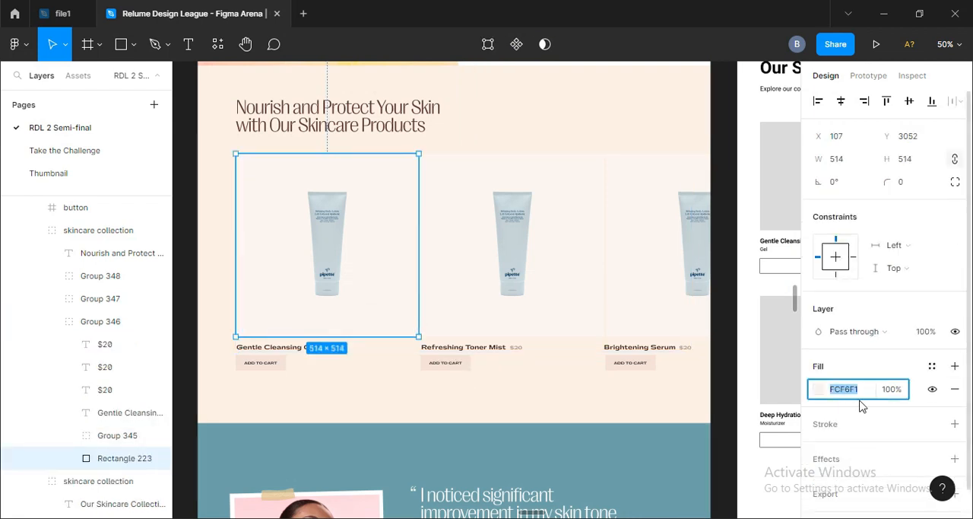
key(alt+Tab)
click(854, 447)
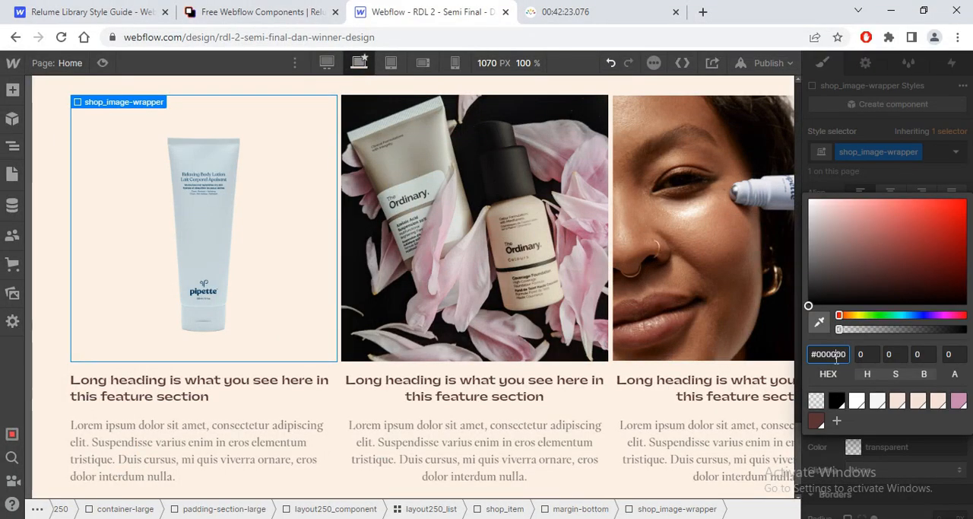
click(849, 454)
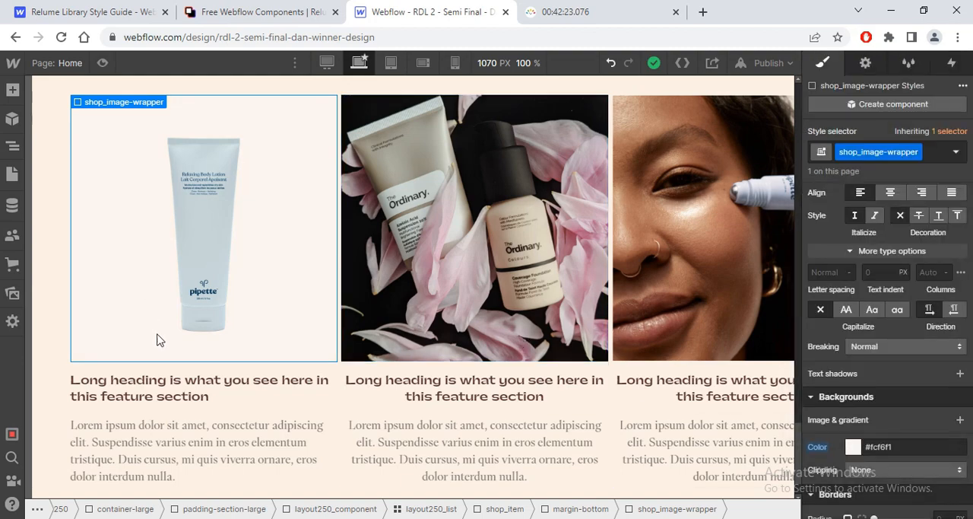
Step: Check the Gentle Cleansing Gel title and price in Figma, and delete the description paragraph of the first card in Webflow
key(alt+Tab)
click(258, 348)
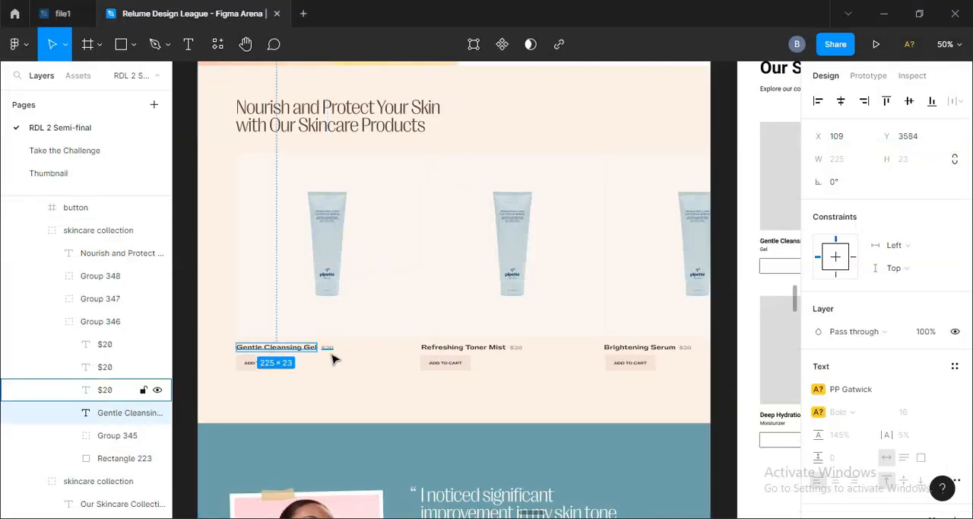
key(alt+Tab)
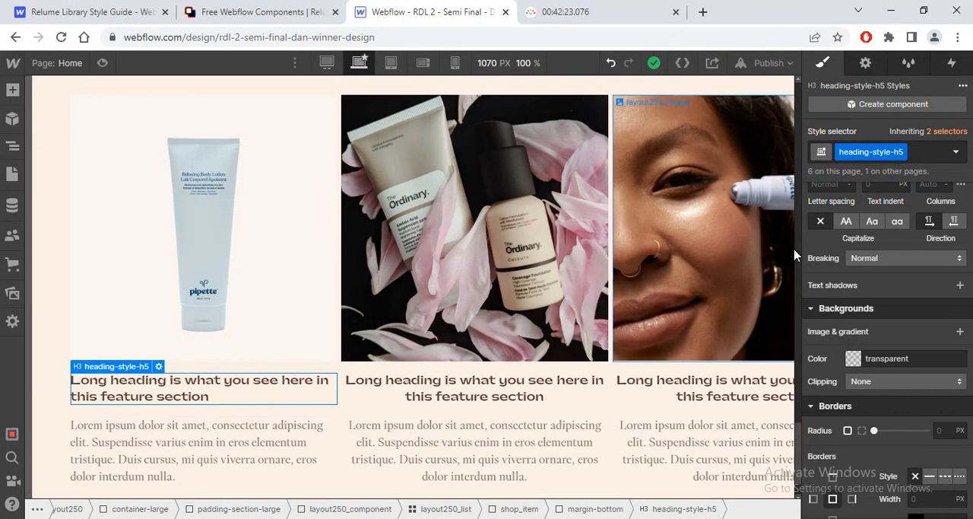
scroll(268, 349, down, 1)
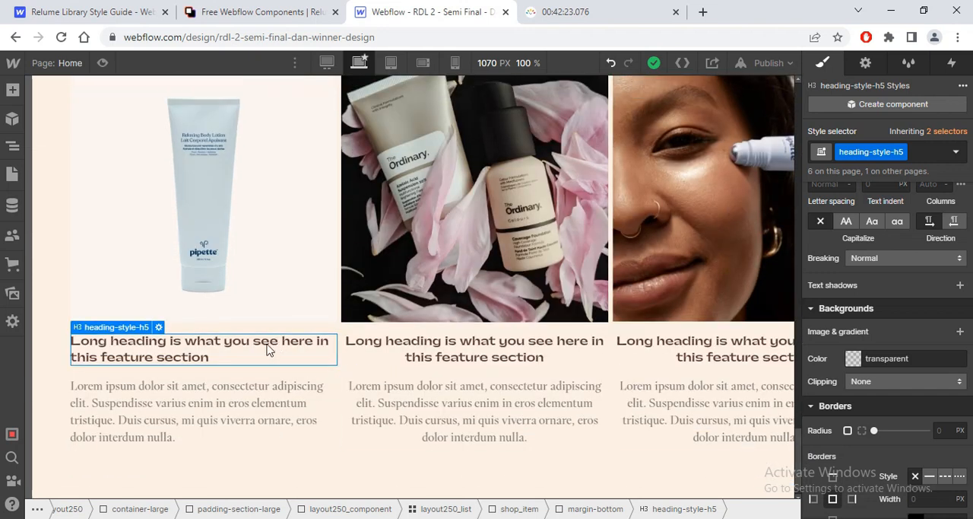
click(221, 413)
key(Delete)
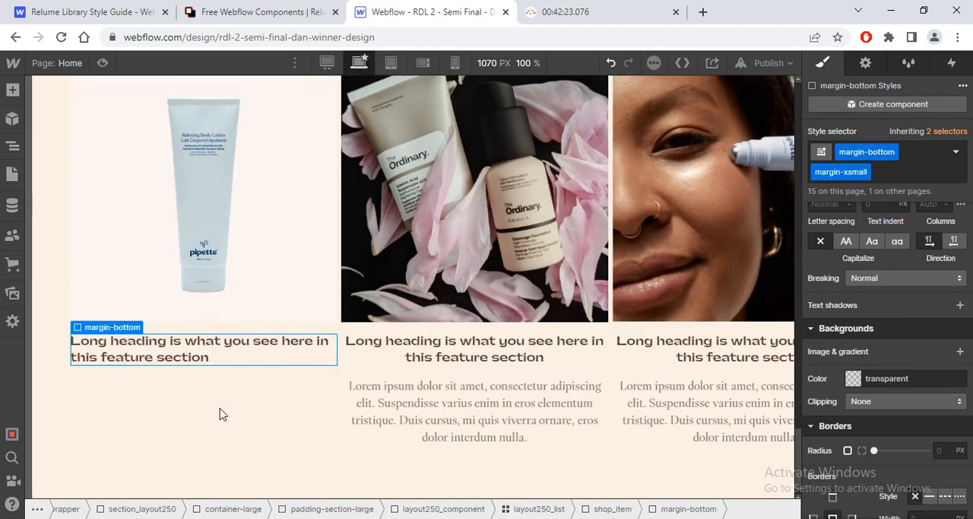
Step: Delete the two remaining layout250_item cards from the product section's layout250_list
click(12, 145)
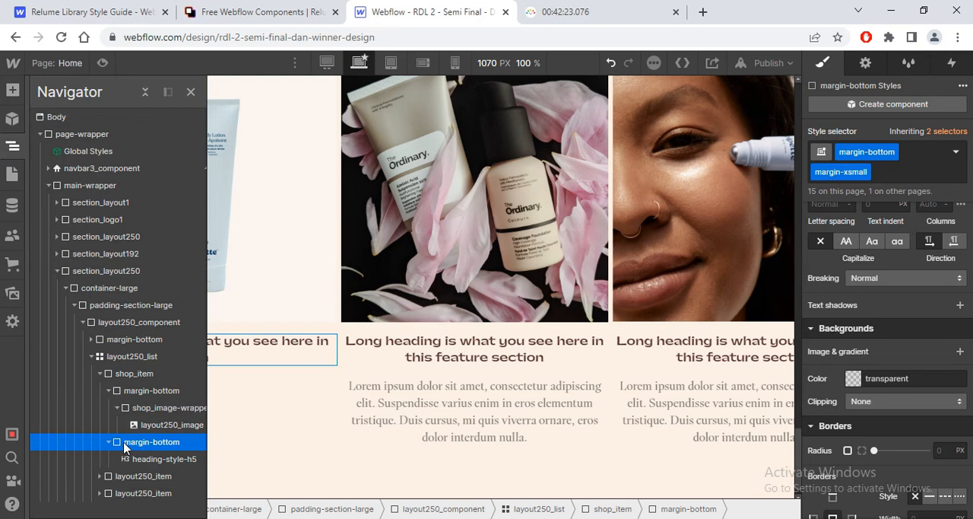
click(141, 477)
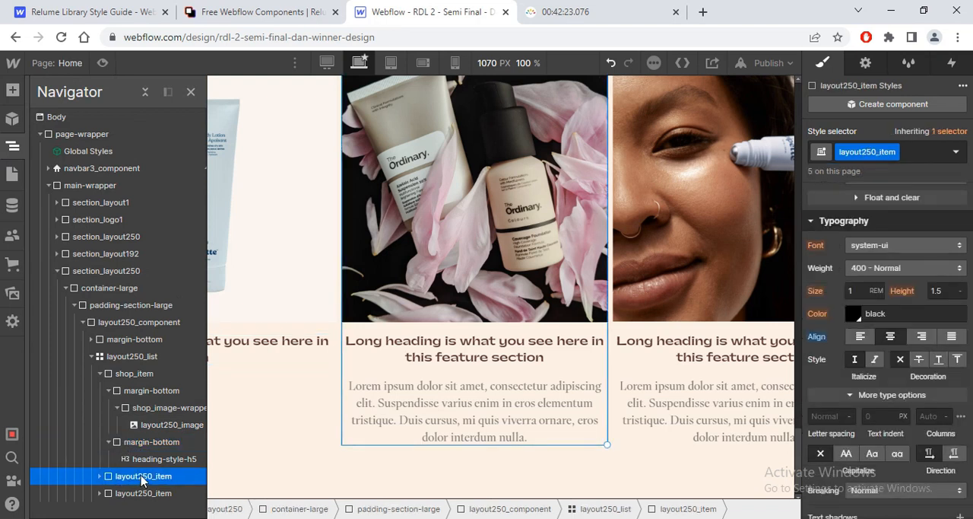
key(Delete)
key(Delete)
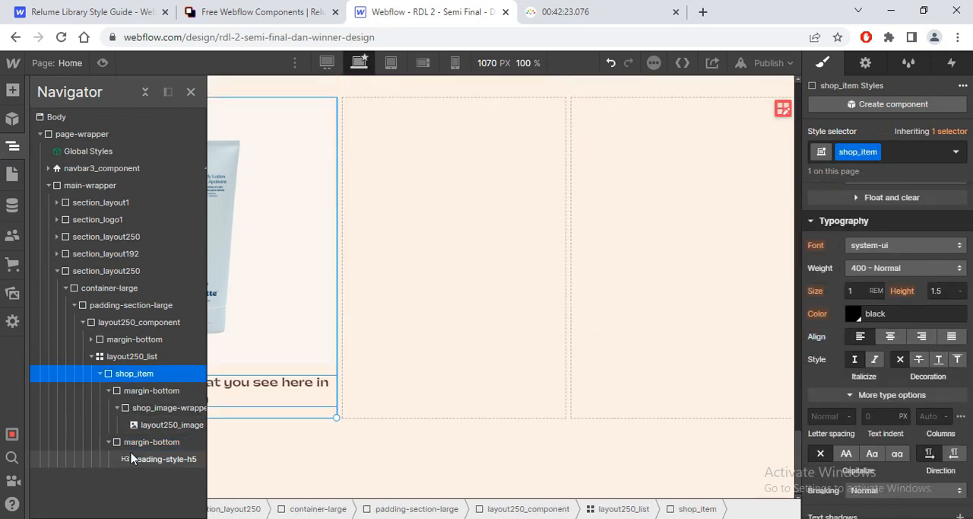
Step: Add two div blocks inside shop_item after its image and heading wrappers
click(109, 391)
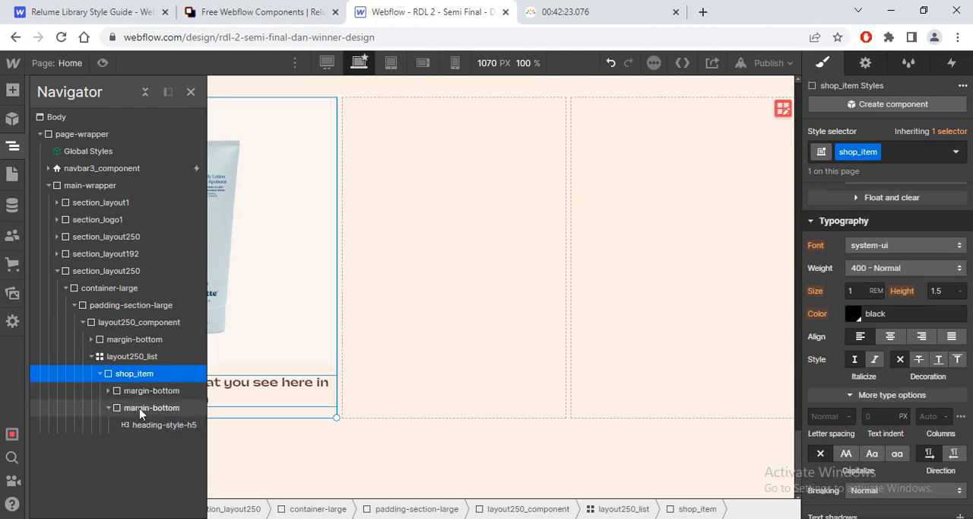
click(151, 407)
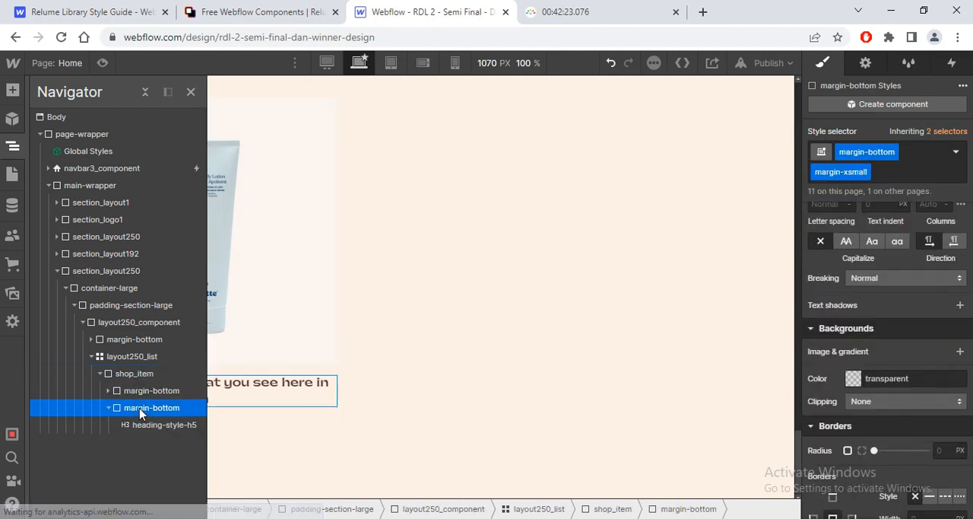
click(109, 408)
click(125, 378)
key(ctrl+e)
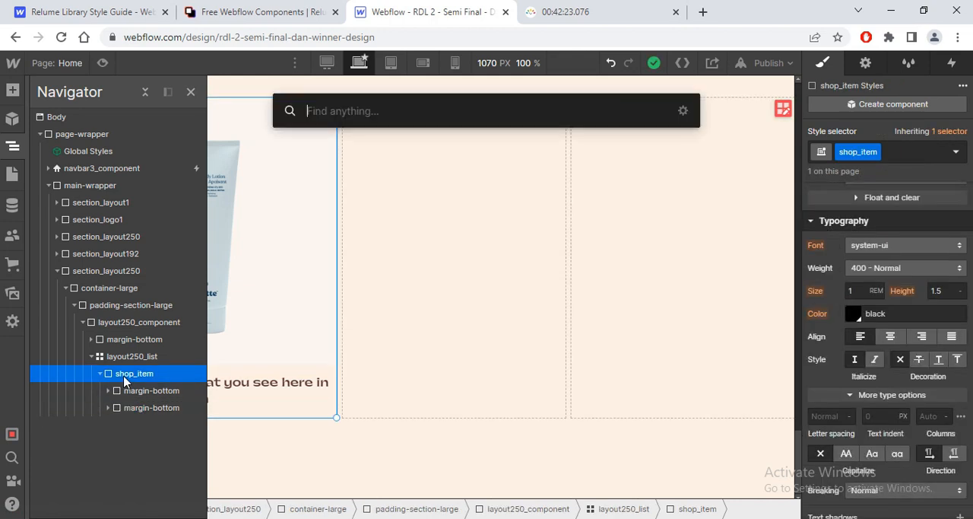
text(div)
key(Return)
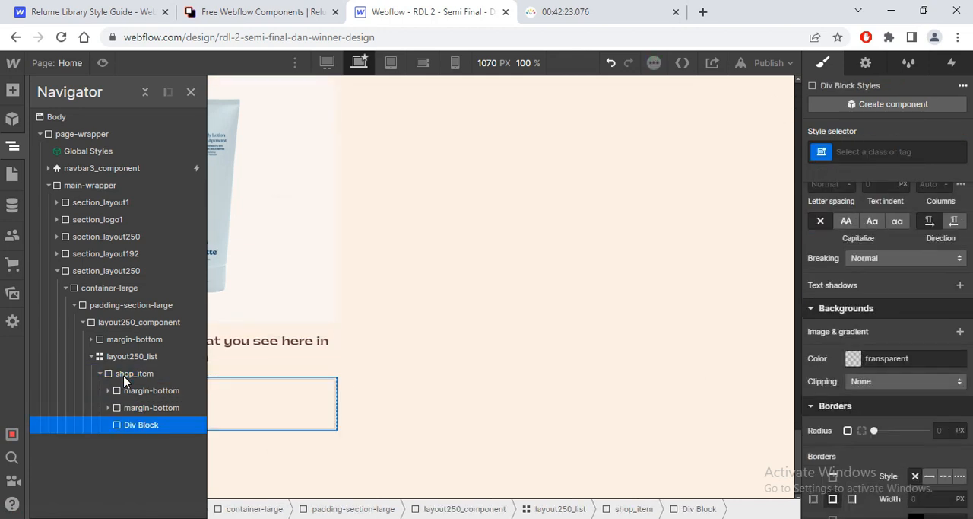
click(139, 375)
key(ctrl+e)
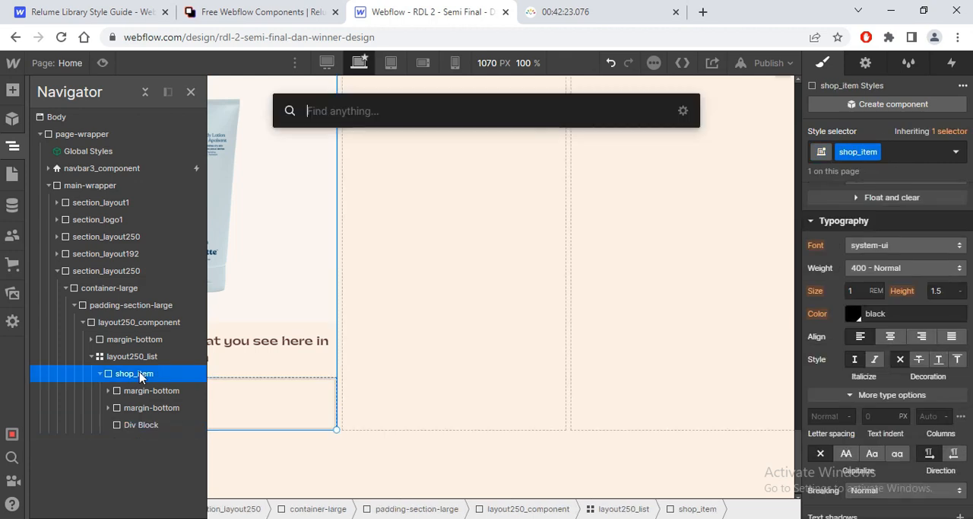
text(div)
key(Return)
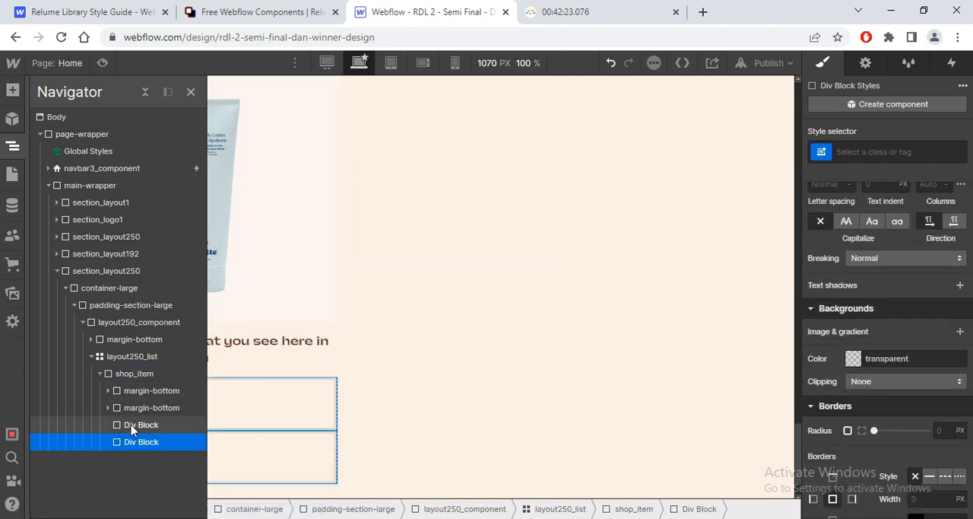
Step: Try to nest the image and heading margin-bottom wrappers inside one div block of shop_item, and undo the nesting
click(131, 426)
drag(132, 390, 146, 426)
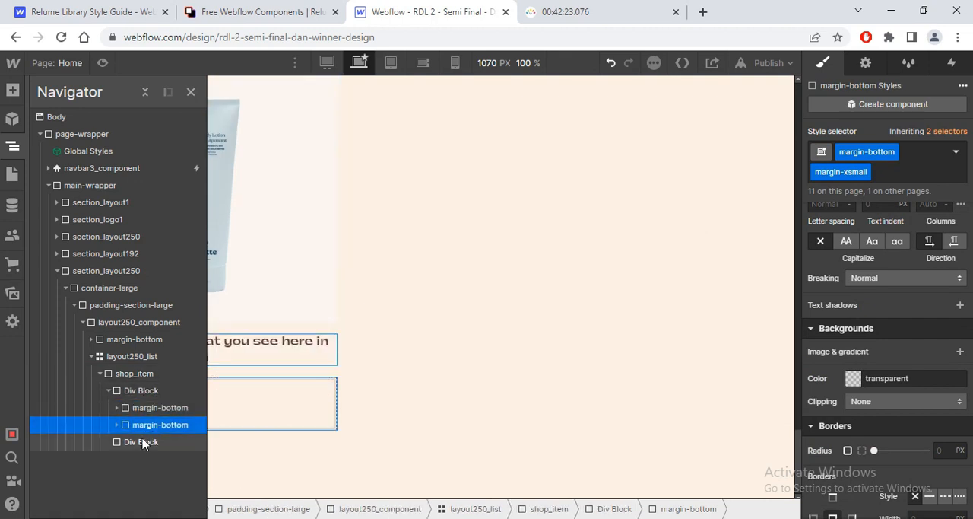
click(142, 442)
key(alt+Tab)
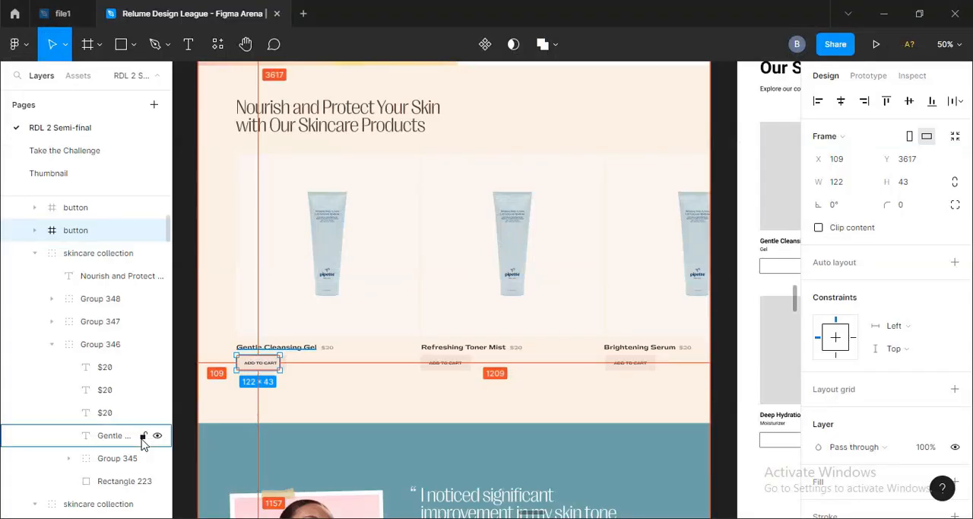
key(alt+Tab)
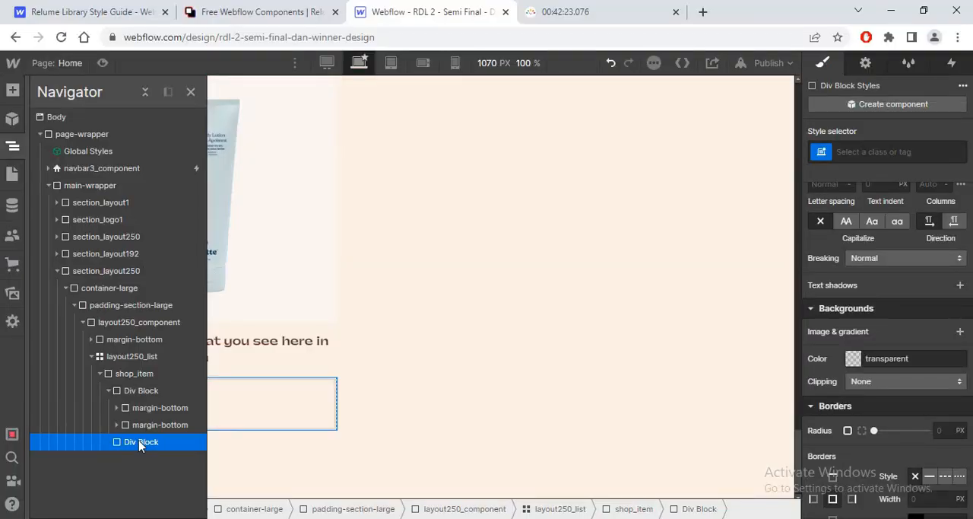
key(Delete)
drag(131, 405, 119, 385)
key(ctrl+z)
key(ctrl+z)
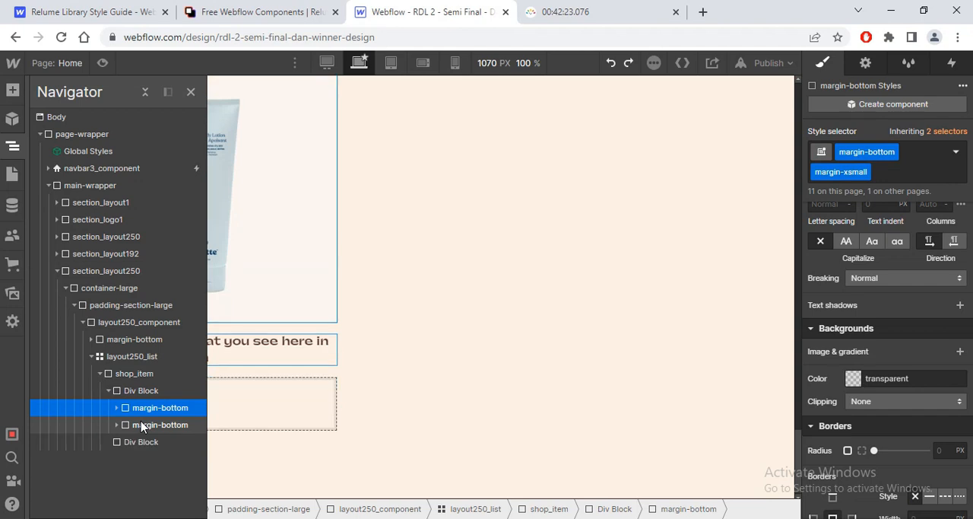
key(ctrl+z)
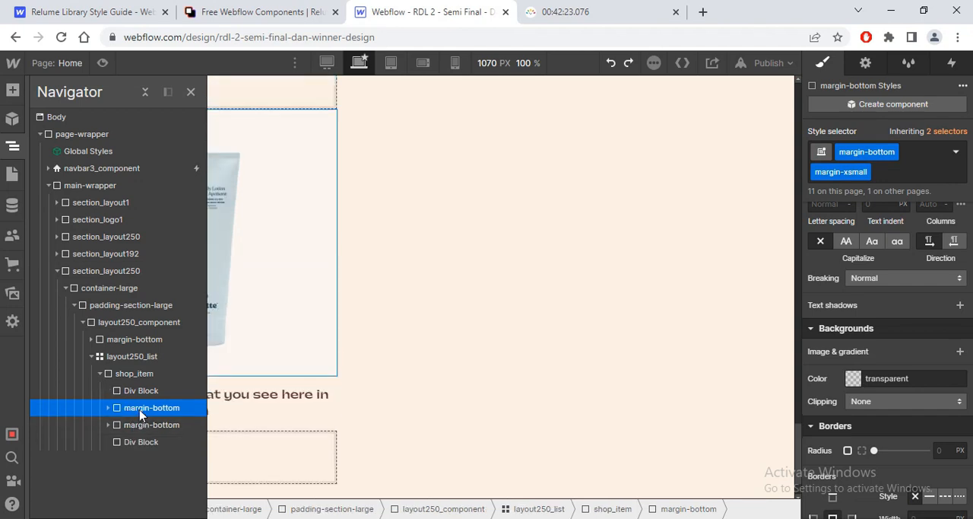
Step: Compare the card with the Figma design and delete the spare div block below the heading wrapper
key(alt+Tab)
key(alt+Tab)
click(151, 441)
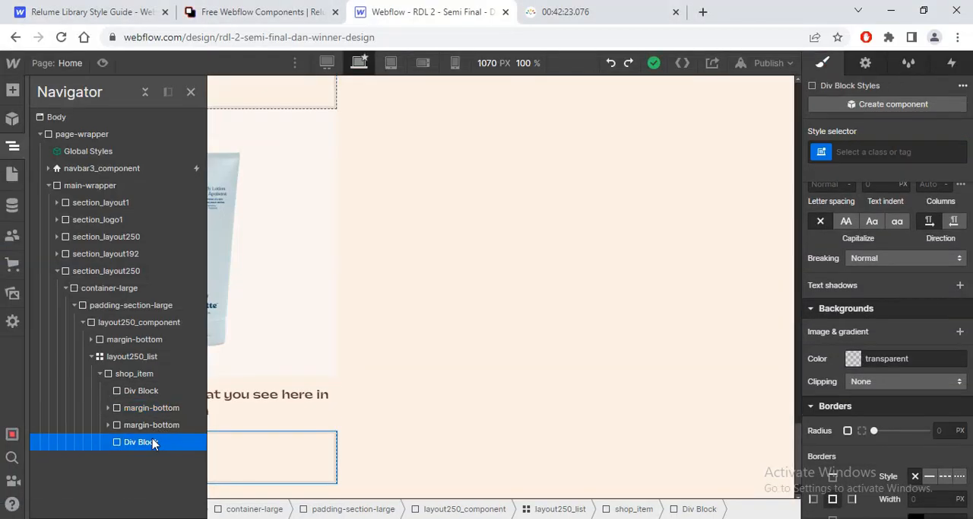
key(Delete)
click(190, 93)
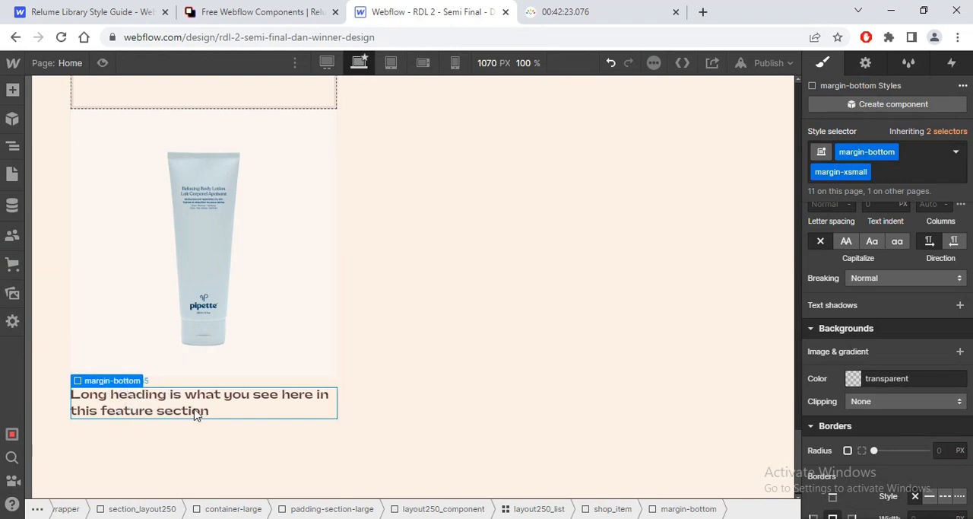
Step: Nest the heading's margin-bottom wrapper inside the remaining div block and place that block below the image wrapper
key(alt+Tab)
key(alt+Tab)
click(13, 147)
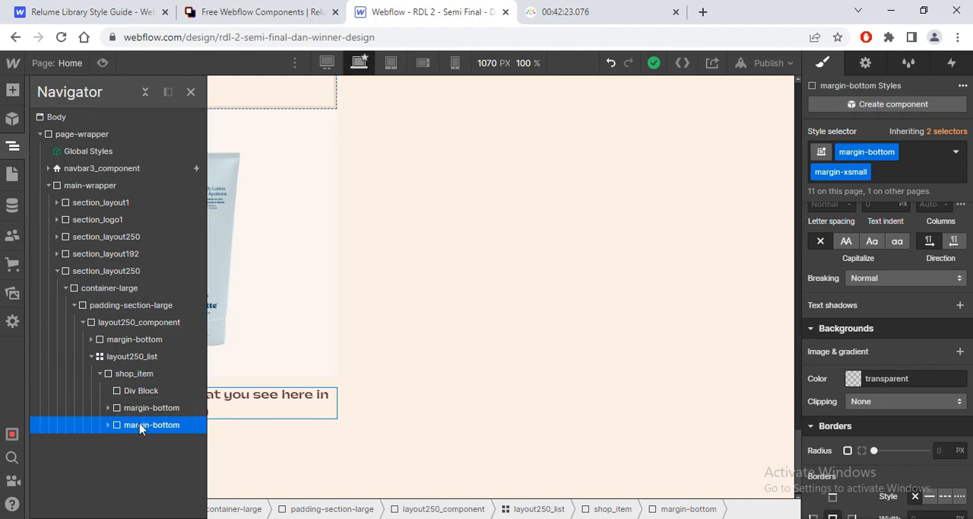
mouse_move(137, 428)
mouse_down()
mouse_move(113, 388)
mouse_move(140, 407)
mouse_move(134, 389)
mouse_move(134, 415)
mouse_up()
click(109, 392)
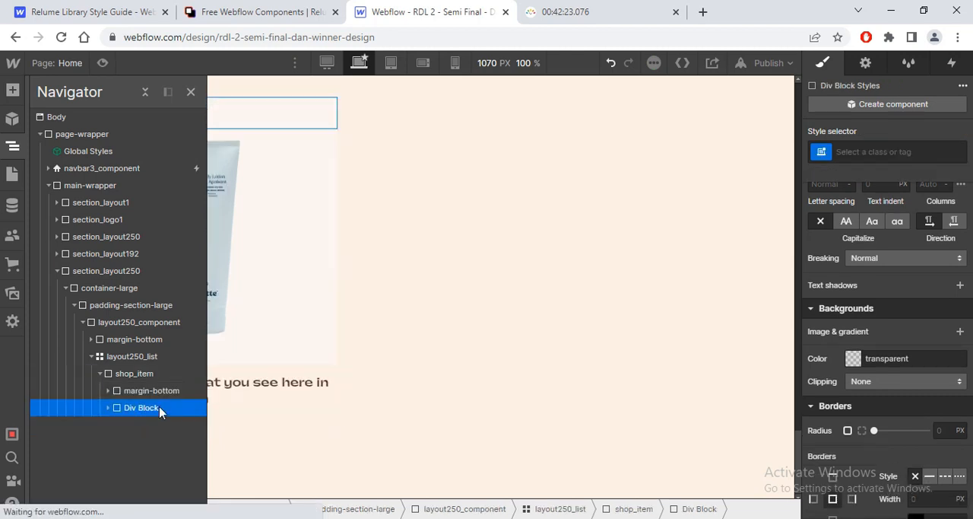
Step: Give the div block around the heading a new class named shop_item-price
click(890, 152)
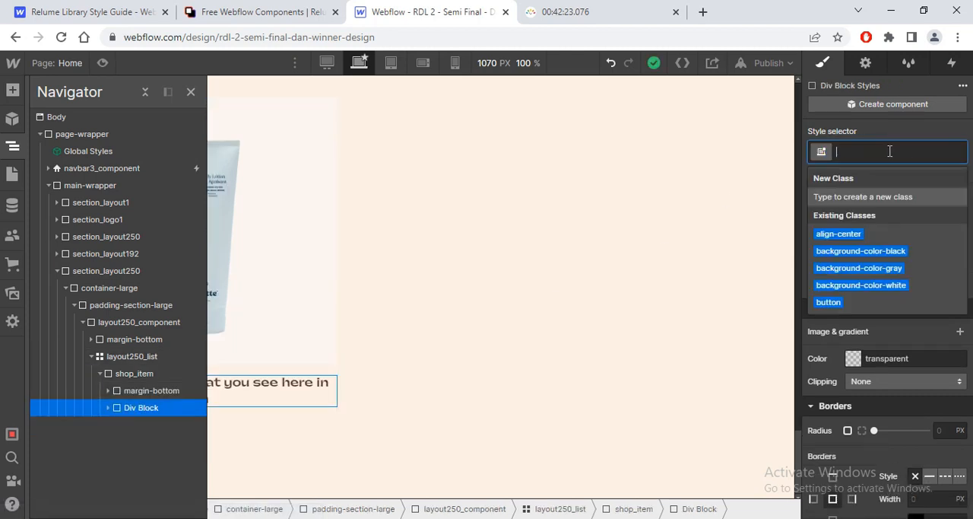
text(shop_item-)
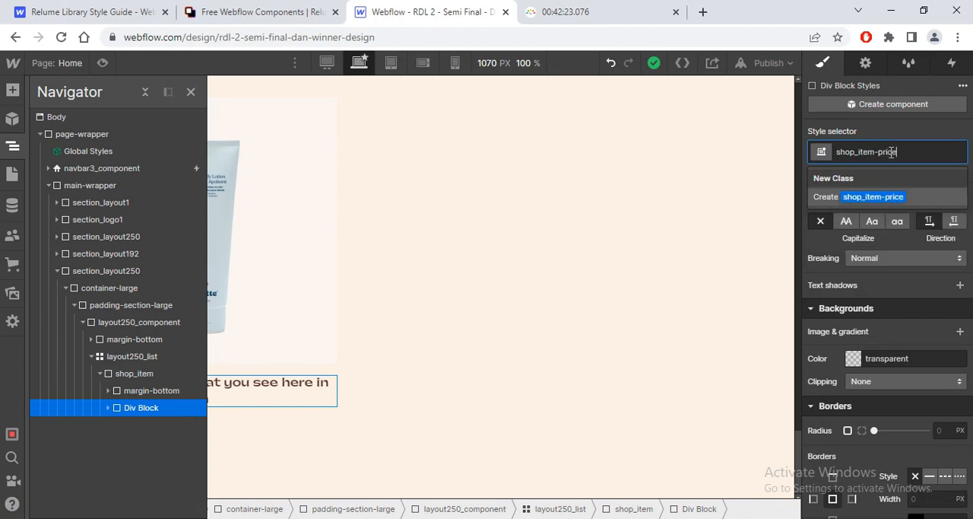
text(price)
key(Return)
Step: Add a paragraph inside the shop_item-price div block, below the heading's margin-bottom wrapper
click(108, 407)
key(ctrl+e)
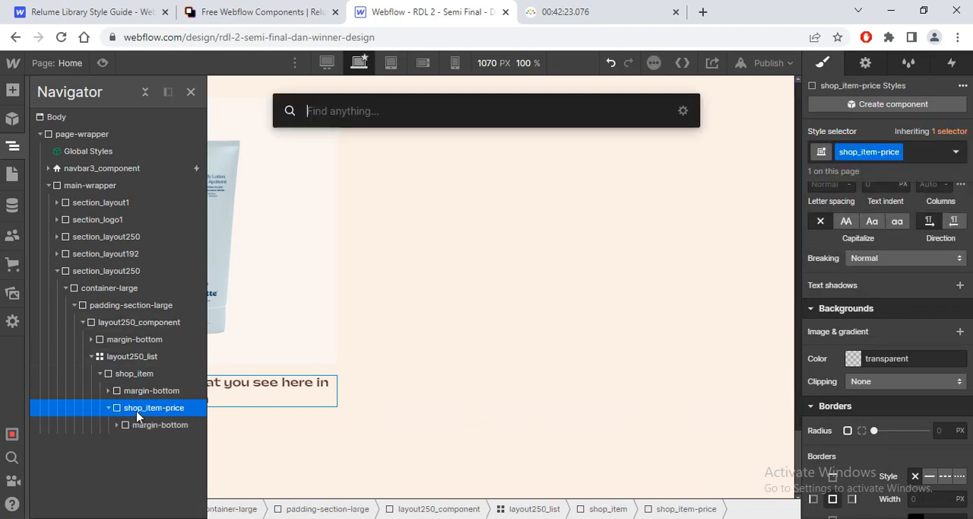
text(p)
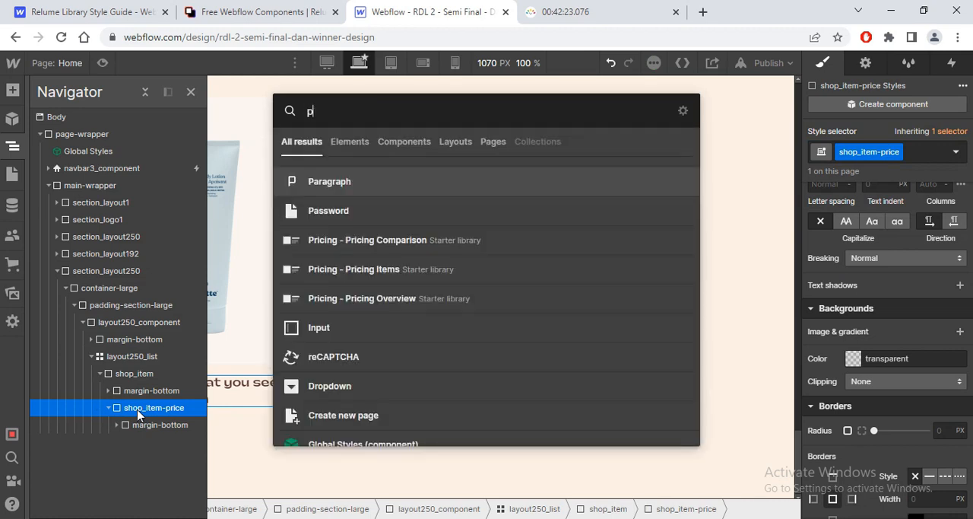
key(Return)
key(ctrl+Return)
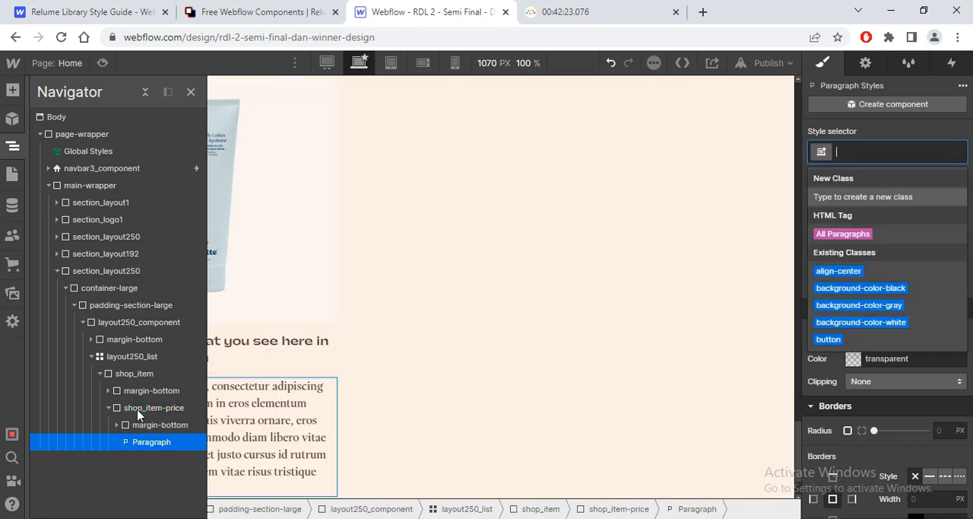
Step: Apply the existing shop_item-price class to the new paragraph
text(shop_)
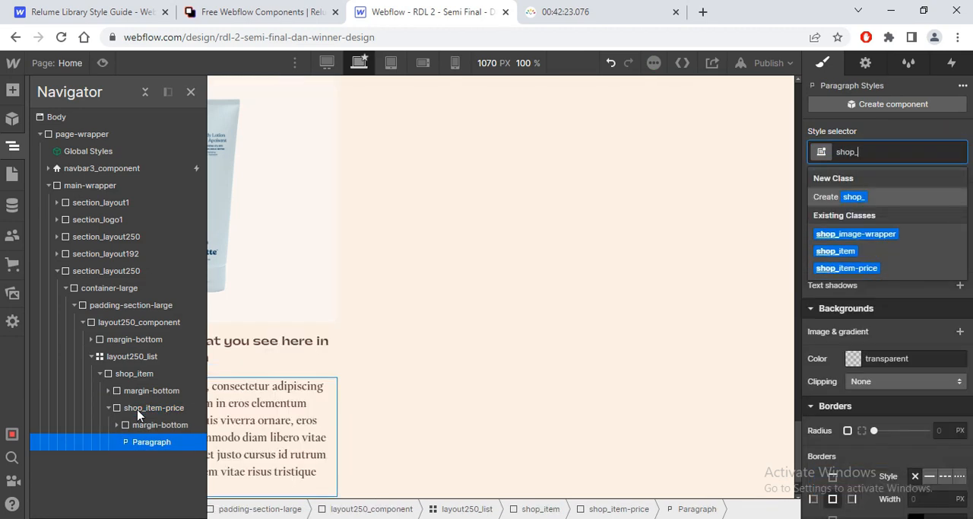
text(item-)
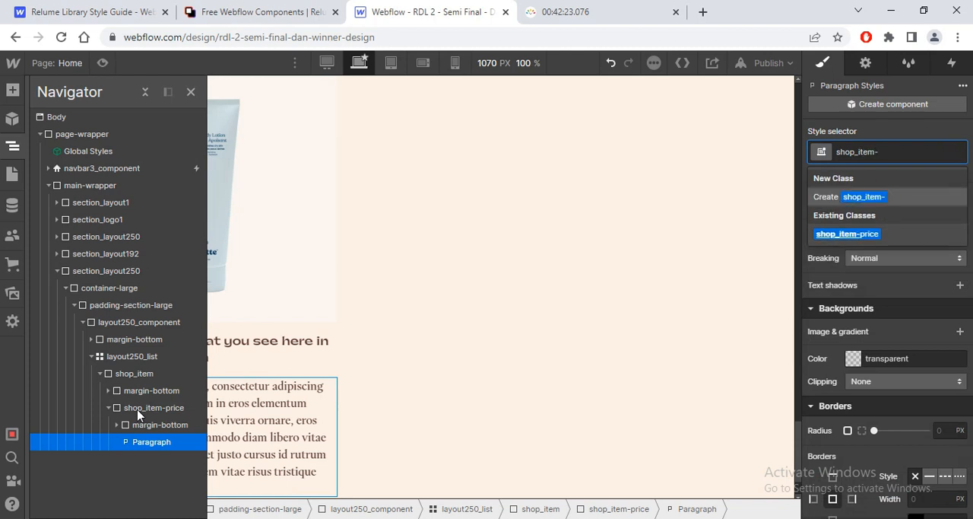
text(price)
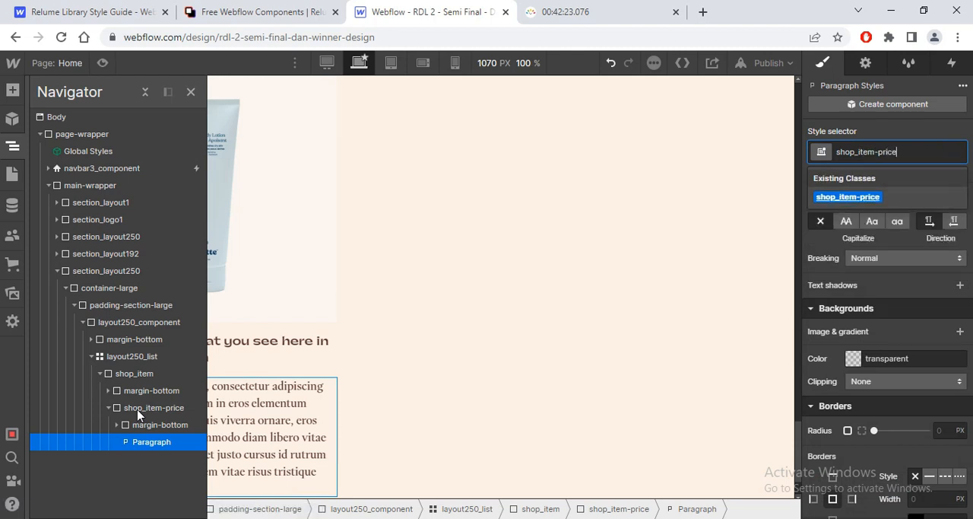
key(Return)
Step: Rename the class of the div block around the heading and paragraph to shop_item-title
click(137, 413)
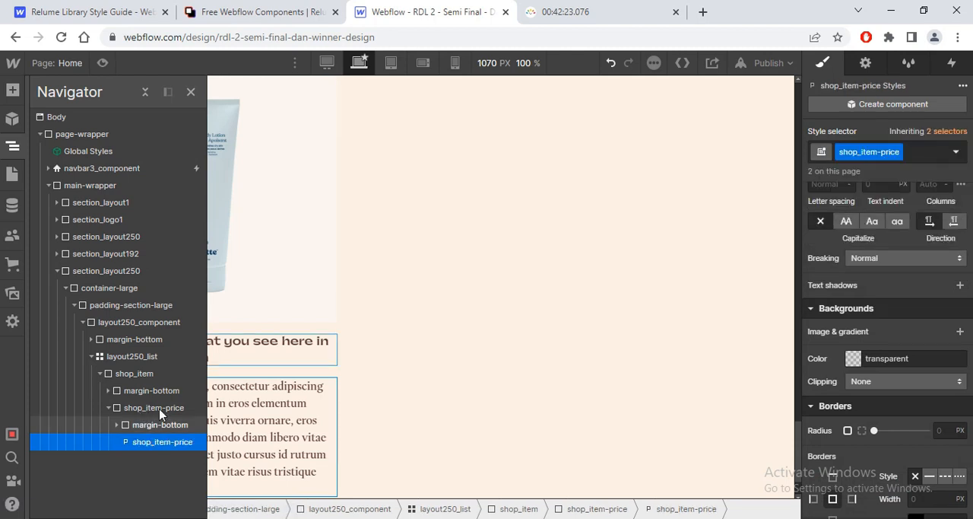
click(899, 151)
click(880, 175)
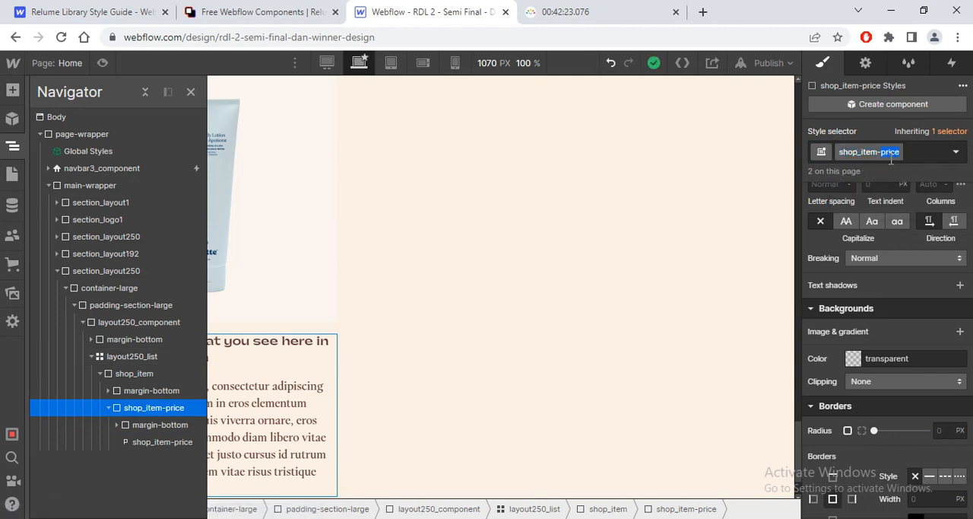
key(Return)
Step: Remove the shop_item-title class from the paragraph and give it a new class named shop_item-price
click(180, 444)
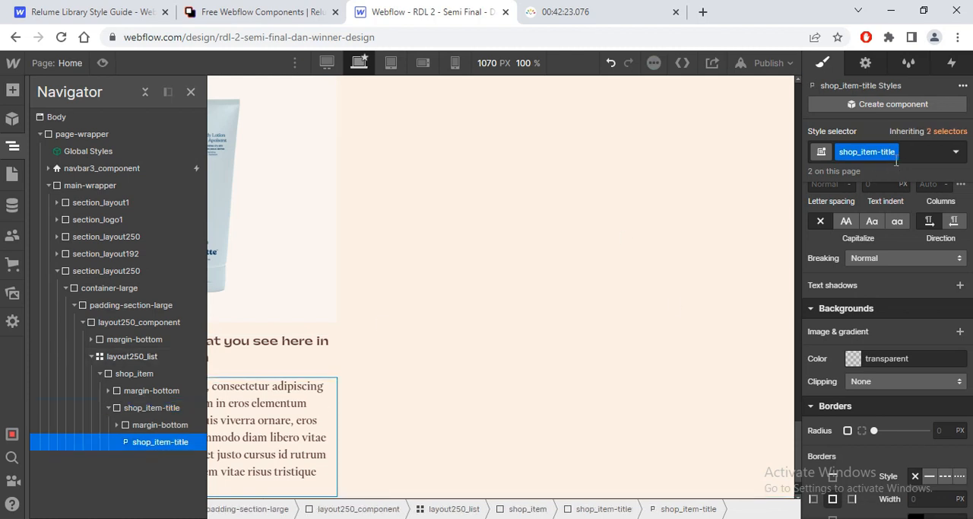
click(921, 149)
key(BackSpace)
text(shop)
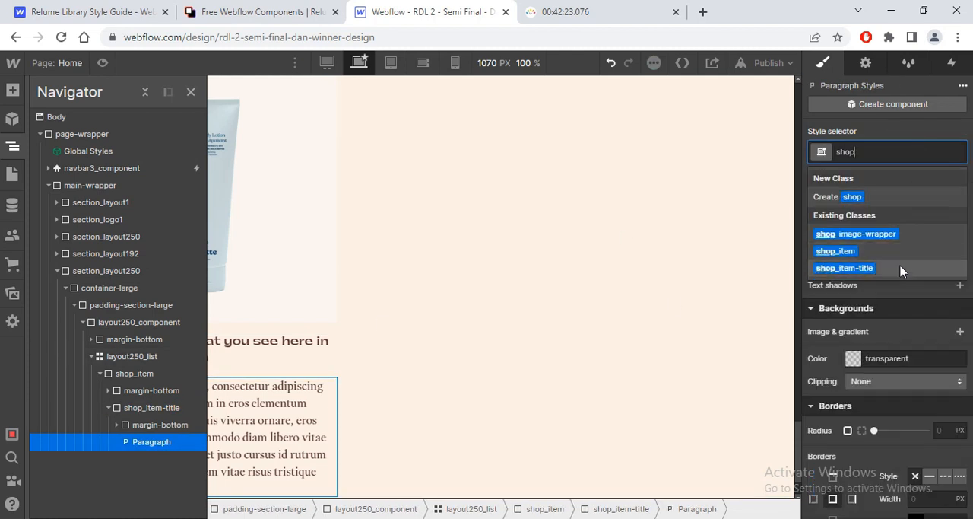
text(_item-)
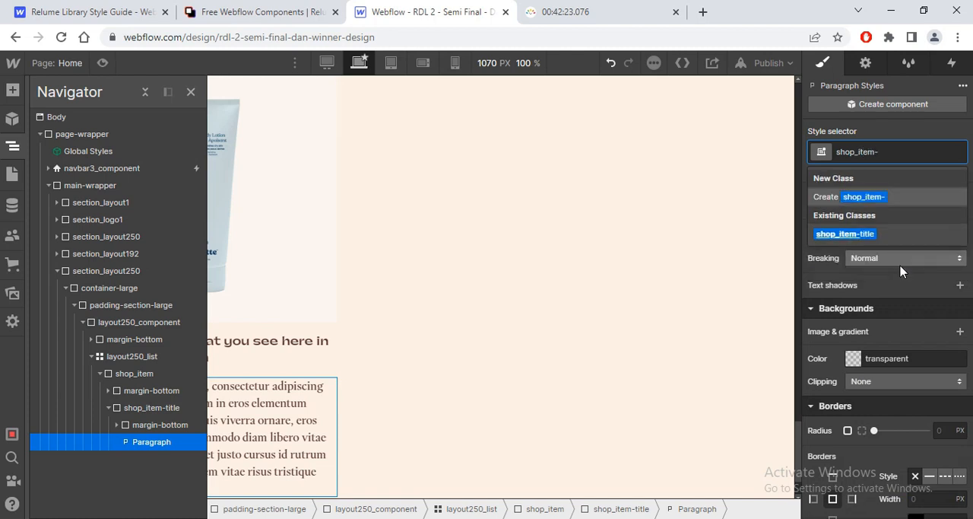
text(price)
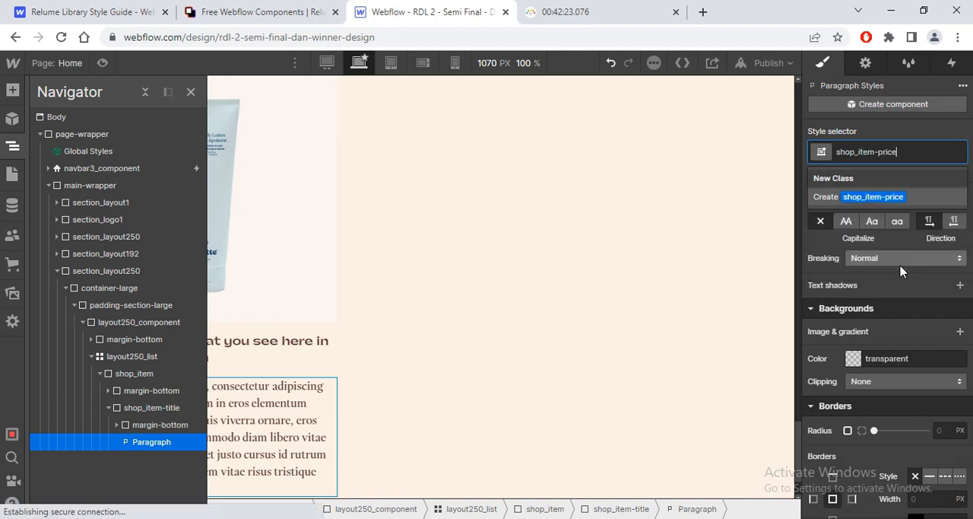
key(Return)
Step: Replace the paragraph's placeholder text with the price 20$
triple_click(243, 423)
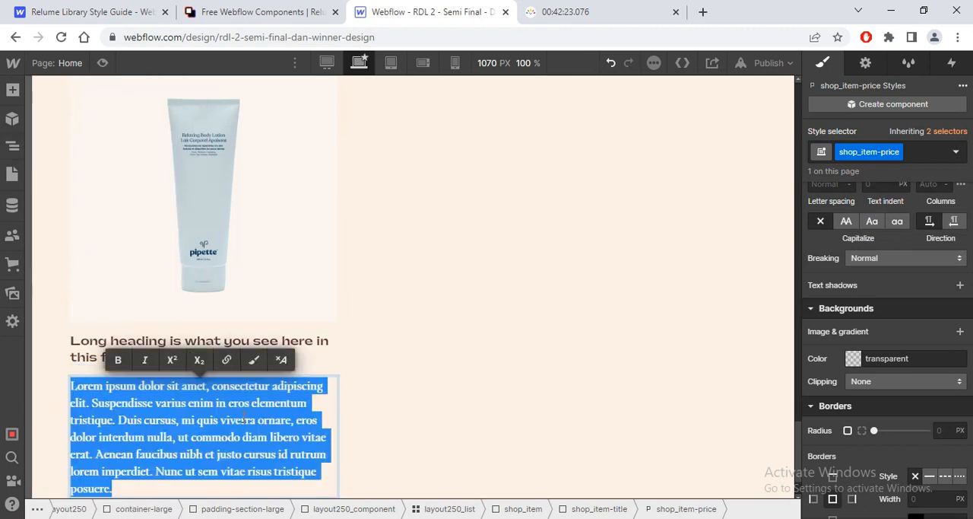
text(20$)
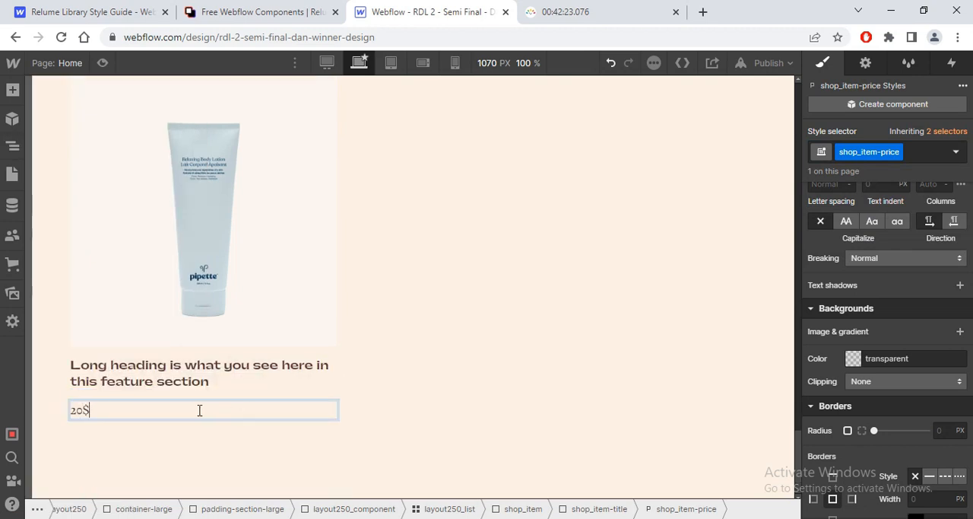
key(Escape)
Step: Set the shop_item-title block's display to horizontal flex so the heading and price sit side by side
click(96, 354)
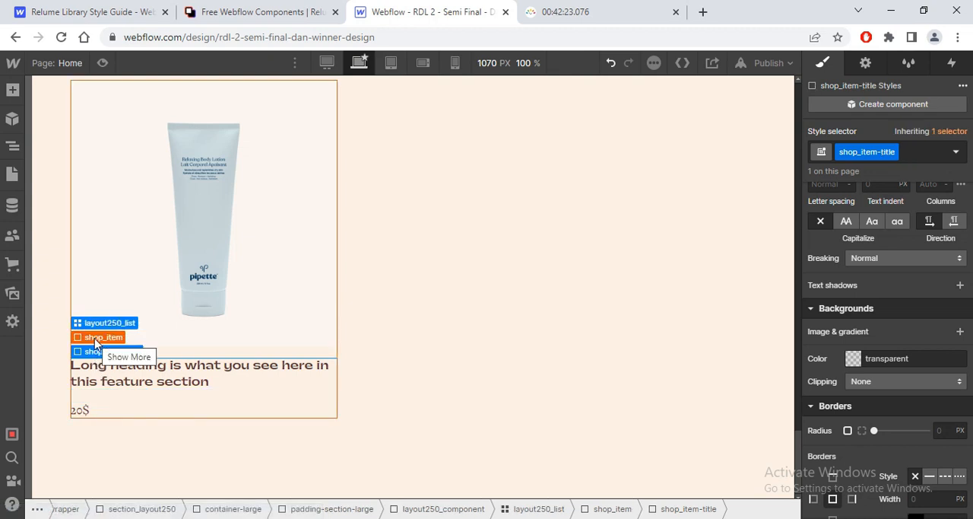
scroll(909, 236, up, 5)
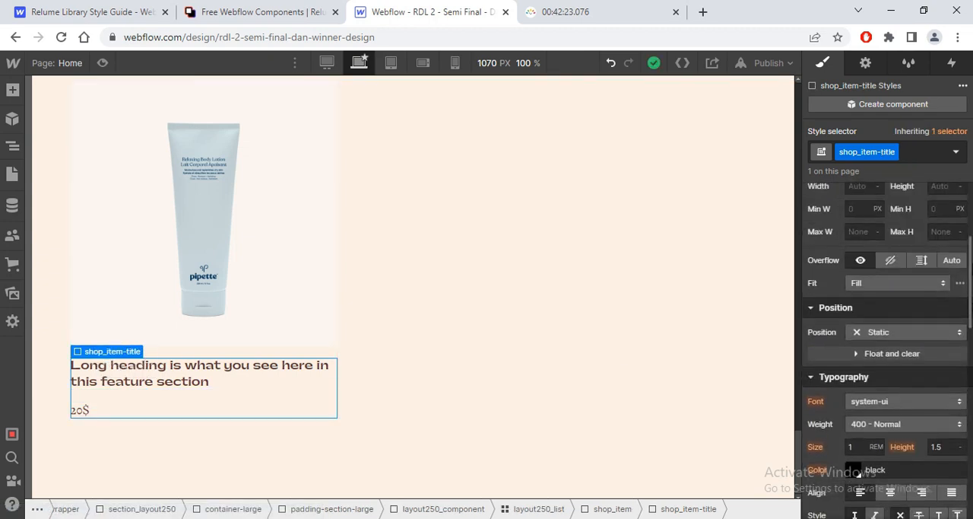
scroll(874, 228, up, 3)
click(876, 216)
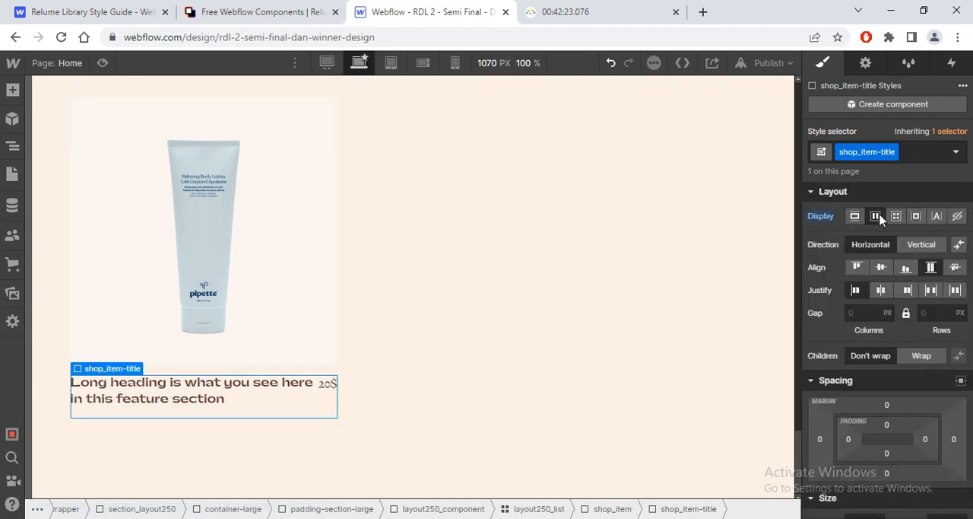
Step: Check the text style of the first product's price in Figma and set the shop_item-price font to Ppgatwick in Webflow
click(335, 385)
key(alt+Tab)
click(331, 346)
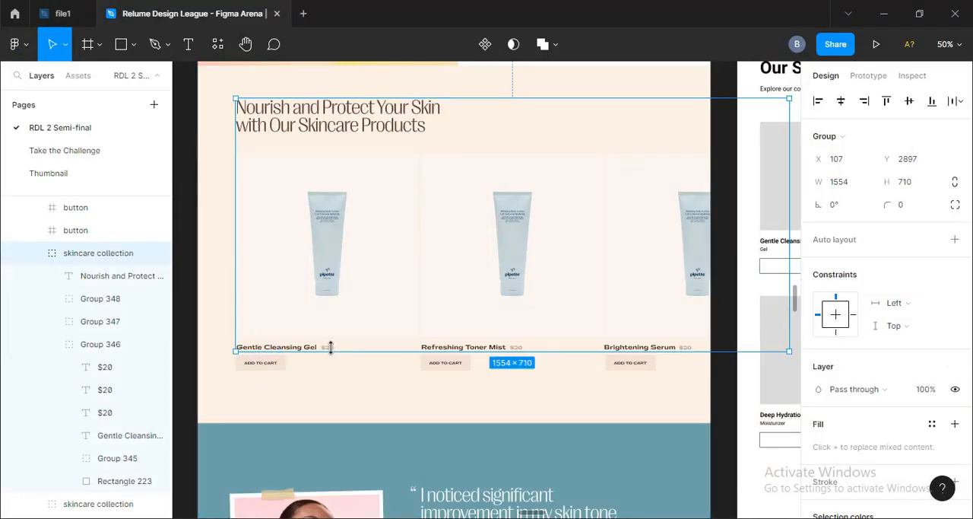
scroll(330, 347, up, 5)
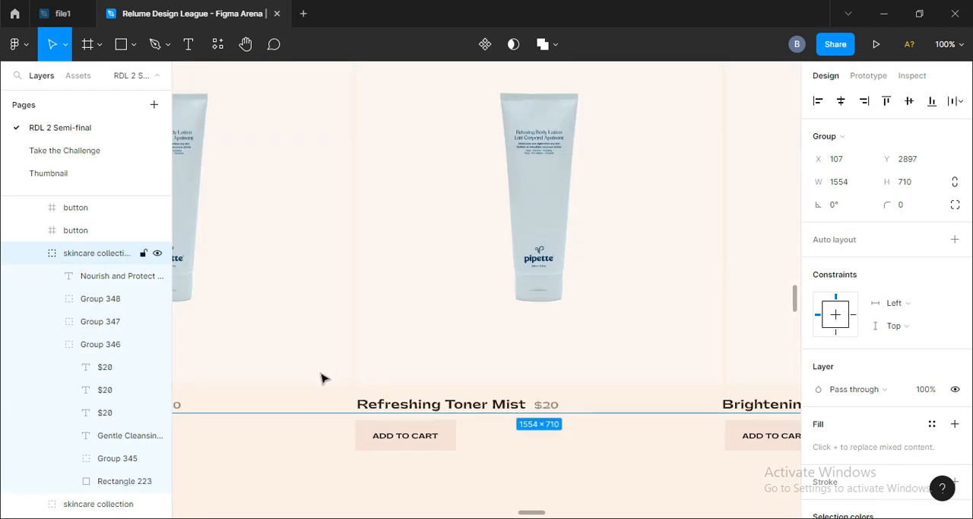
scroll(315, 400, left, 2)
click(251, 407)
click(251, 407)
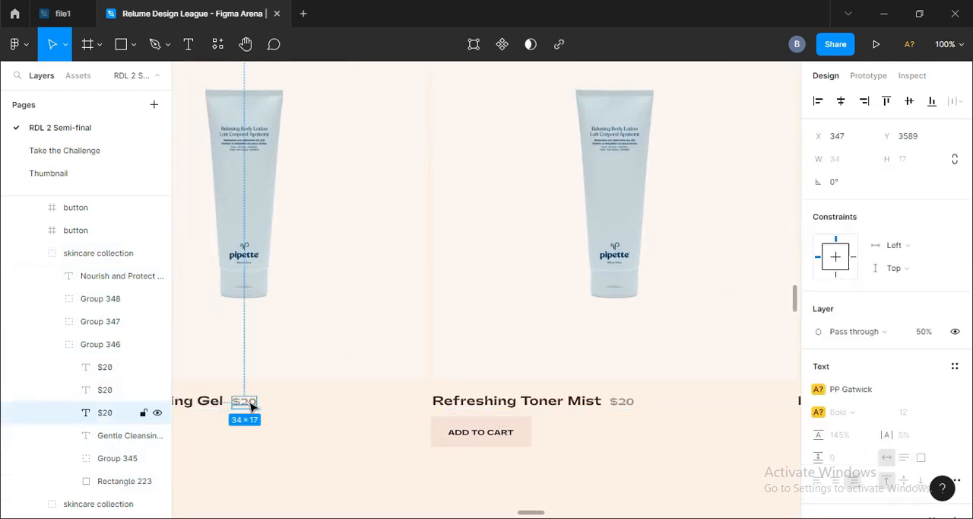
key(alt+Tab)
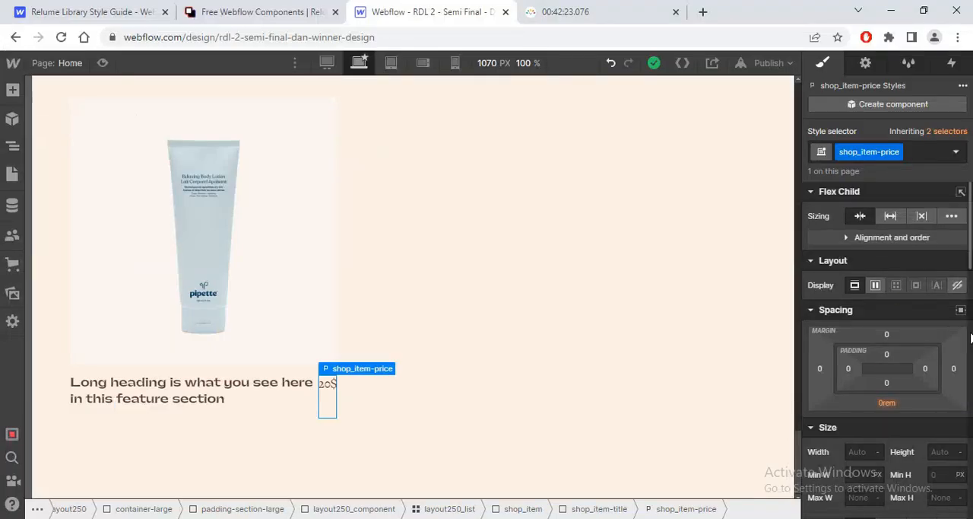
scroll(886, 304, down, 5)
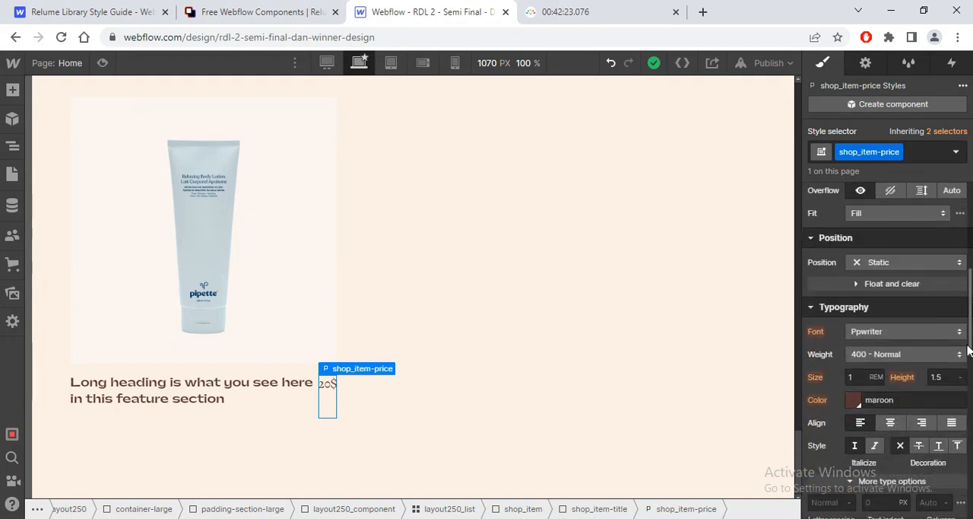
click(905, 331)
click(917, 114)
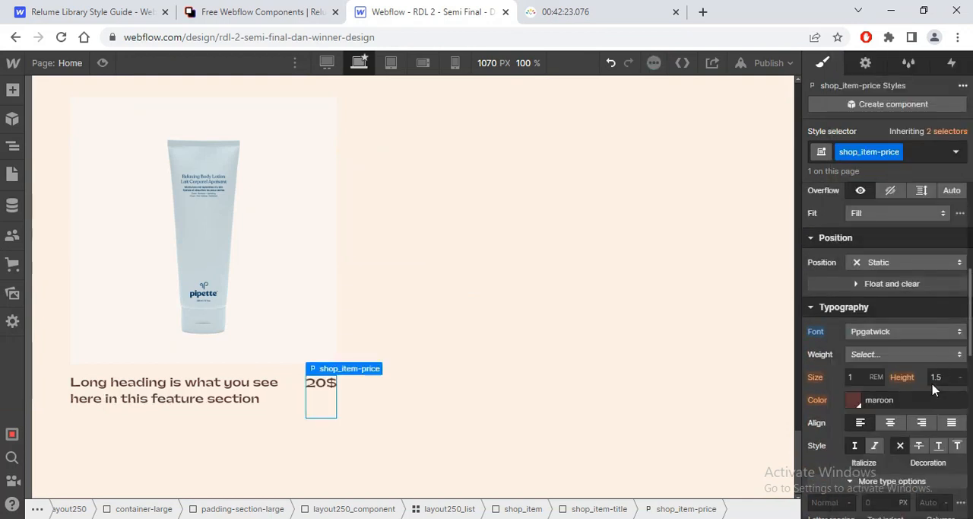
Step: Set the price's font size to 12/16 rem, rechecking the size against the Figma design
click(865, 378)
text(15/1)
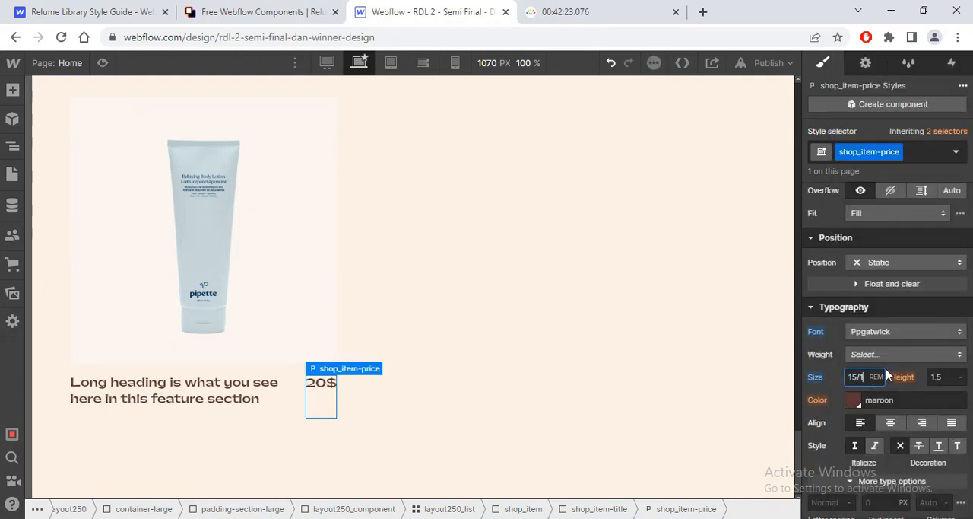
text(6)
key(Return)
key(alt+Tab)
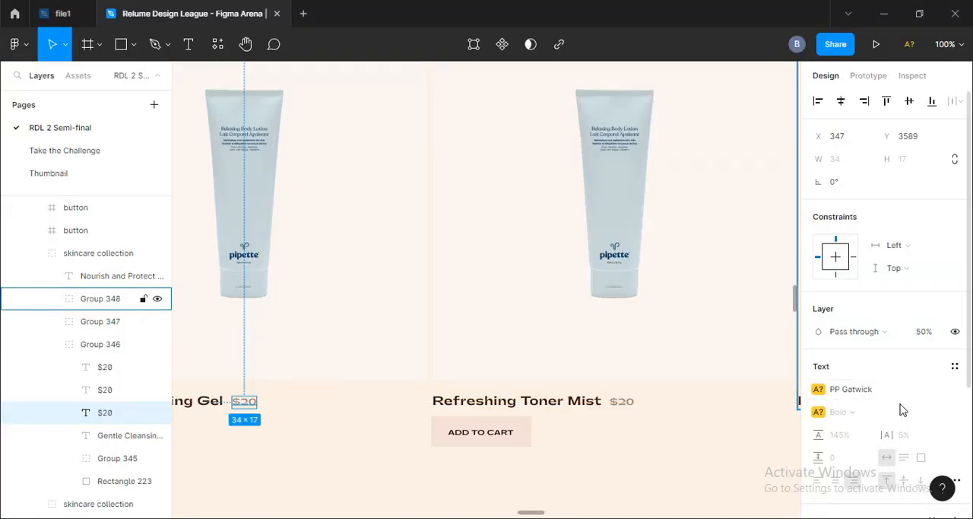
key(alt+Tab)
text(12/1)
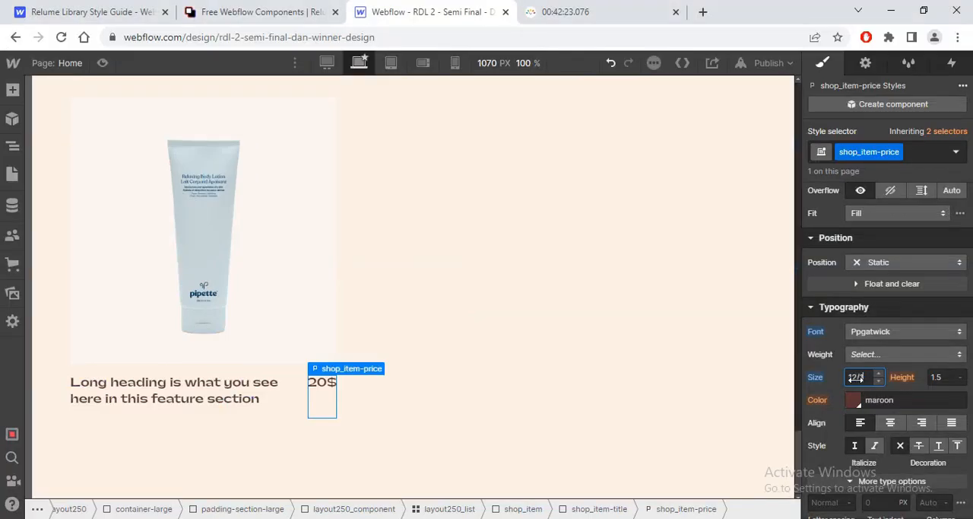
text(6)
key(Return)
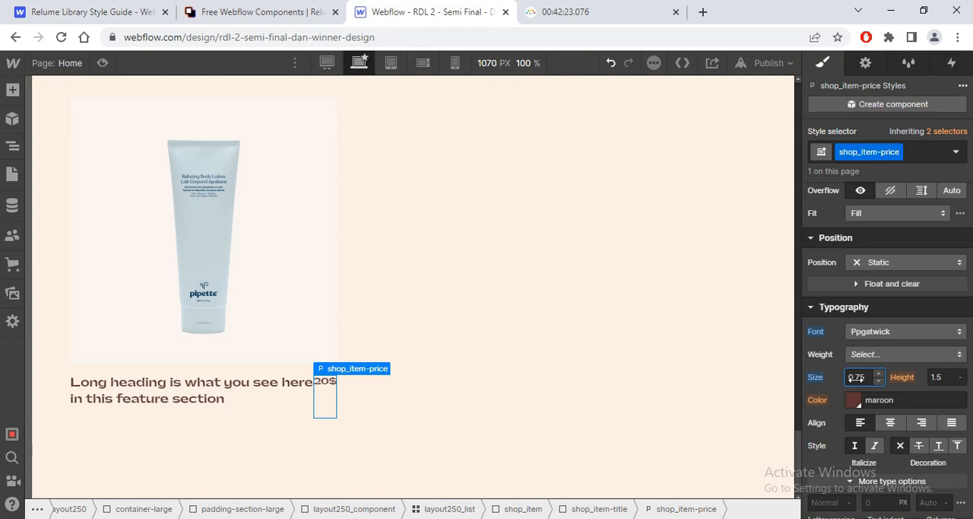
Step: Set the opacity of the price's maroon text color to 50, comparing it with the Figma price
key(alt+Tab)
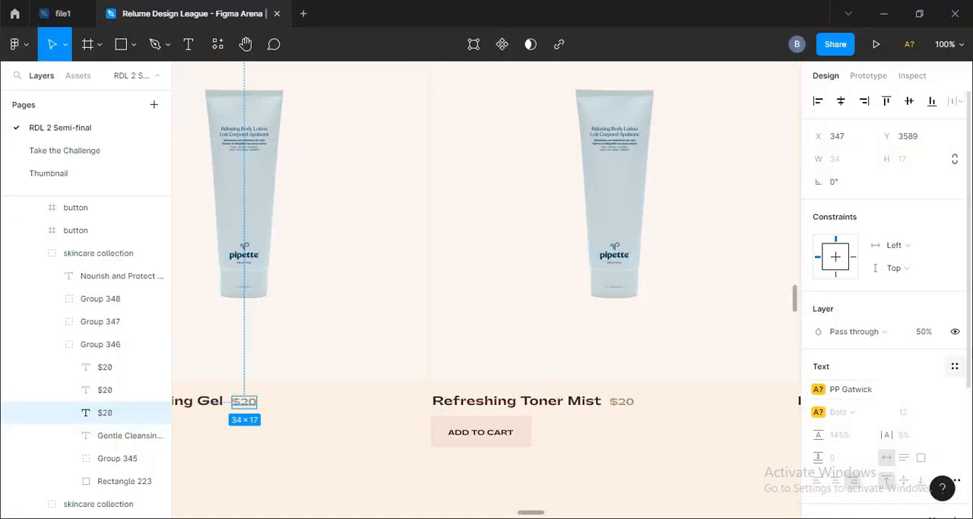
key(alt+Tab)
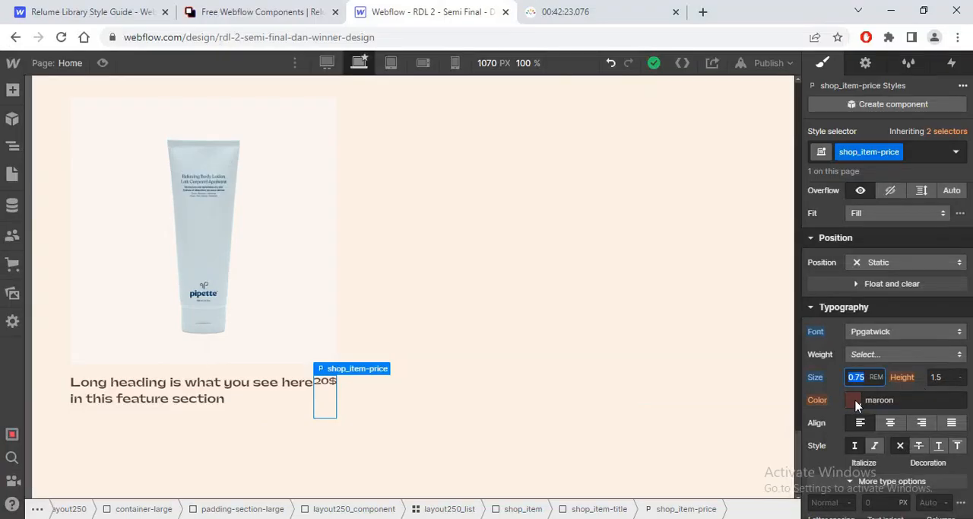
click(854, 401)
click(953, 251)
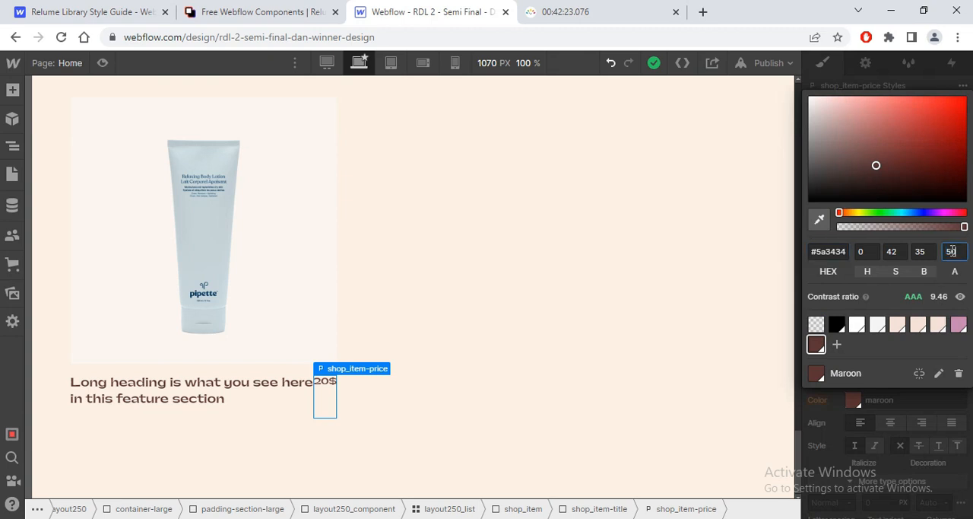
text(50)
key(Return)
key(alt+Tab)
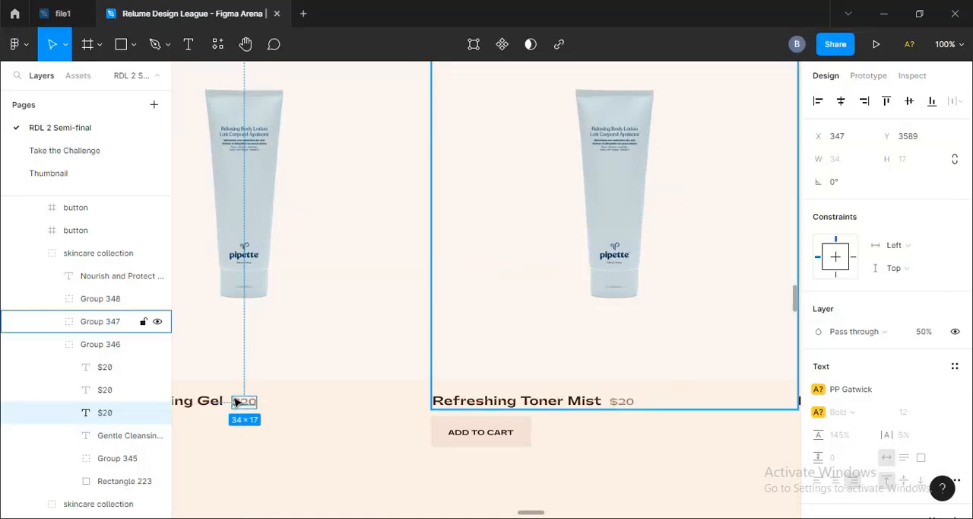
key(alt+Tab)
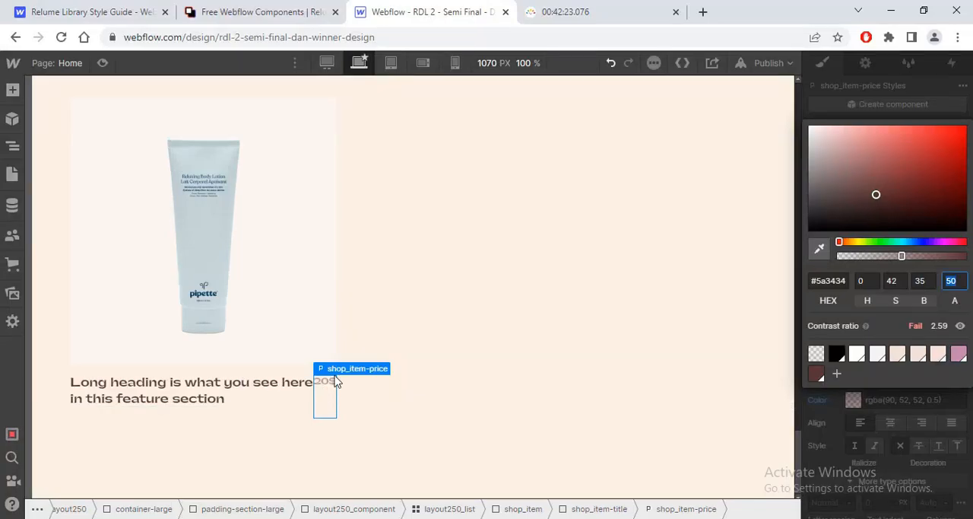
Step: Justify the shop_item-title block's contents with space between and set its gap to 1 rem
click(339, 370)
click(340, 356)
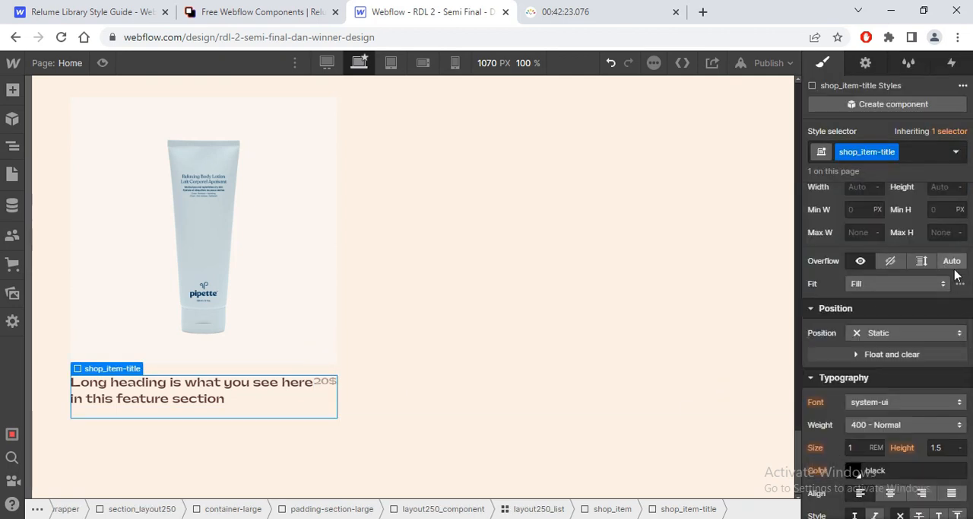
scroll(913, 304, up, 5)
click(861, 288)
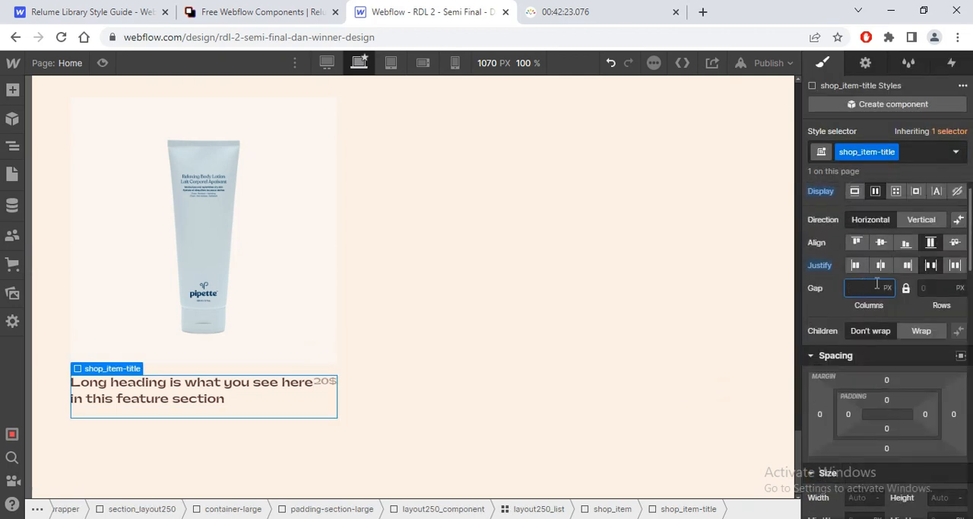
text(1rem)
key(Return)
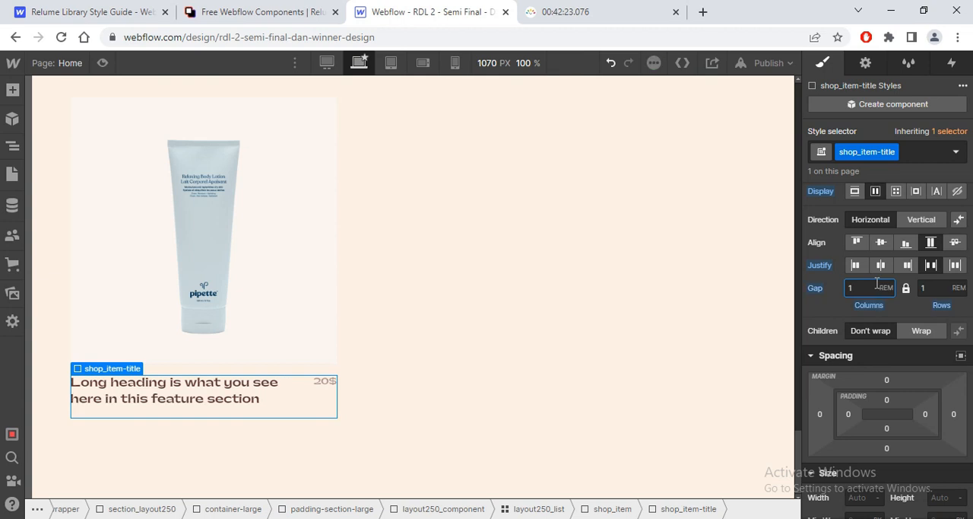
Step: Align the contents of the shop_item-title block to the end so the price sits at the block's base
scroll(971, 244, up, 1)
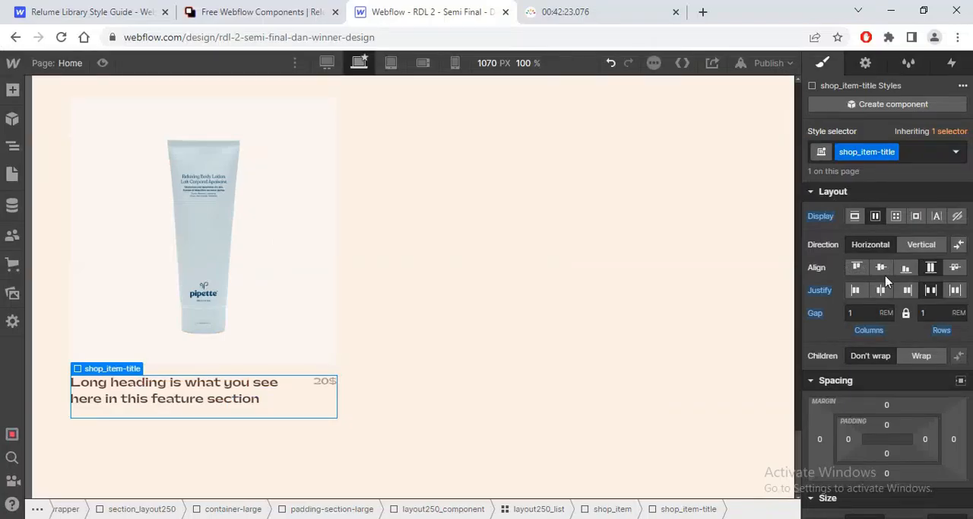
click(906, 268)
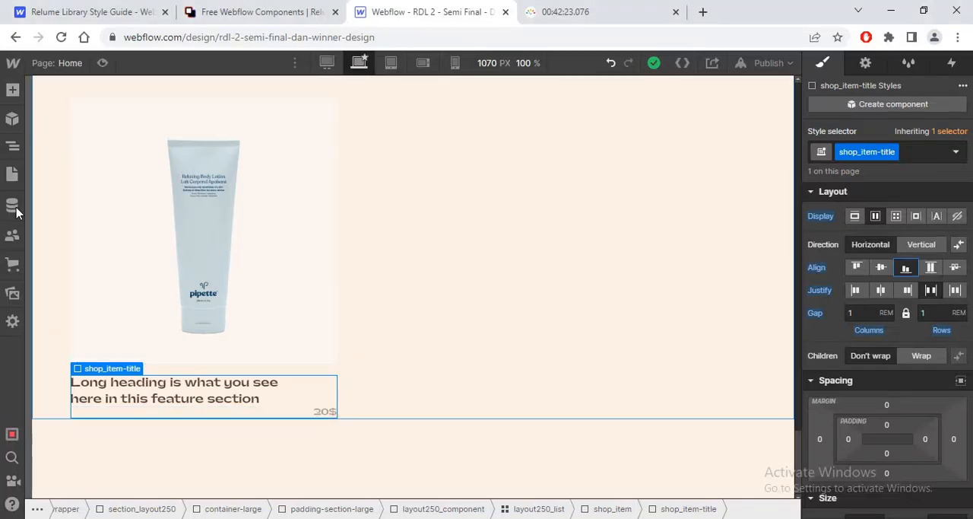
Step: Add a text link inside the shop_item block, after the shop_item-title block
key(z)
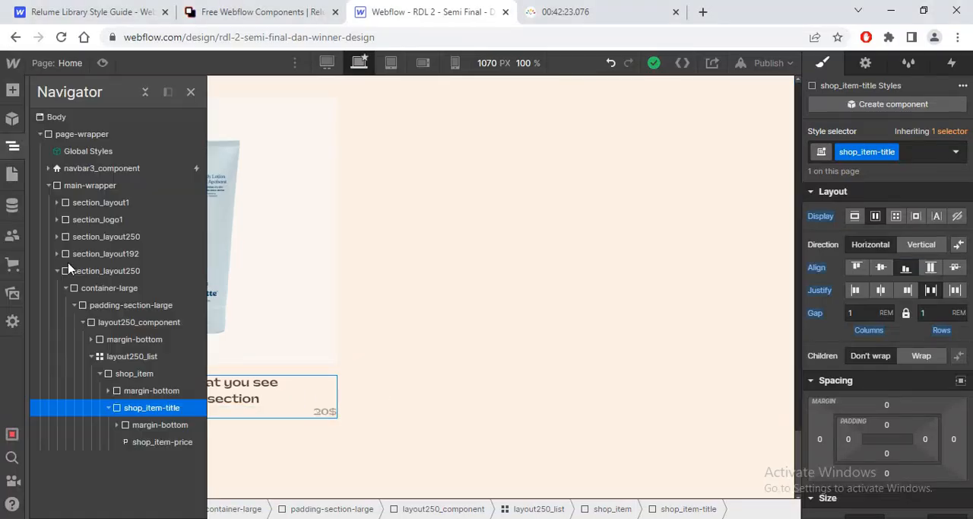
click(110, 408)
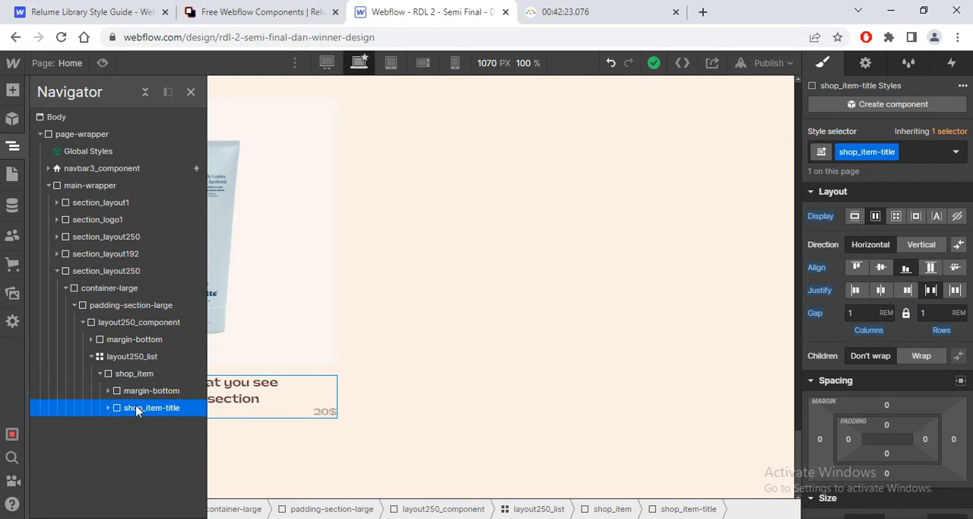
click(127, 373)
key(ctrl+e)
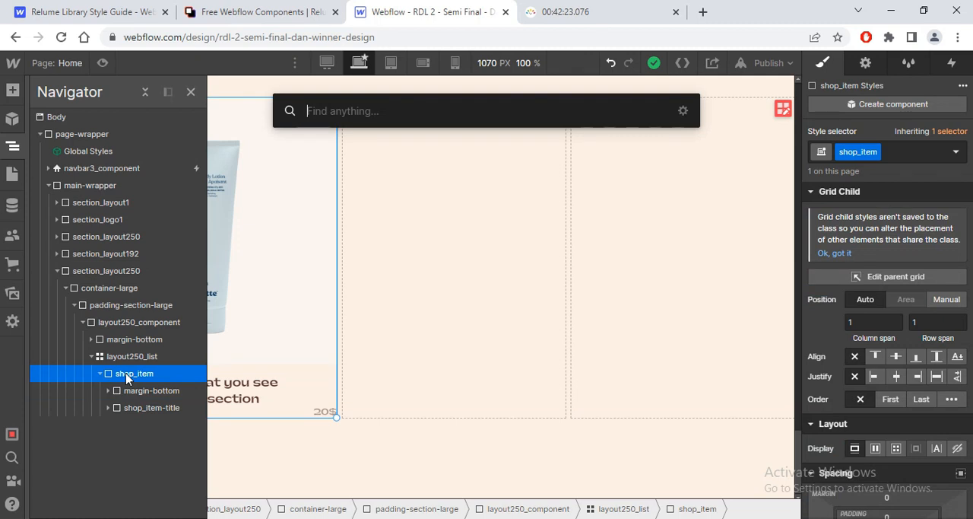
text(text)
click(370, 189)
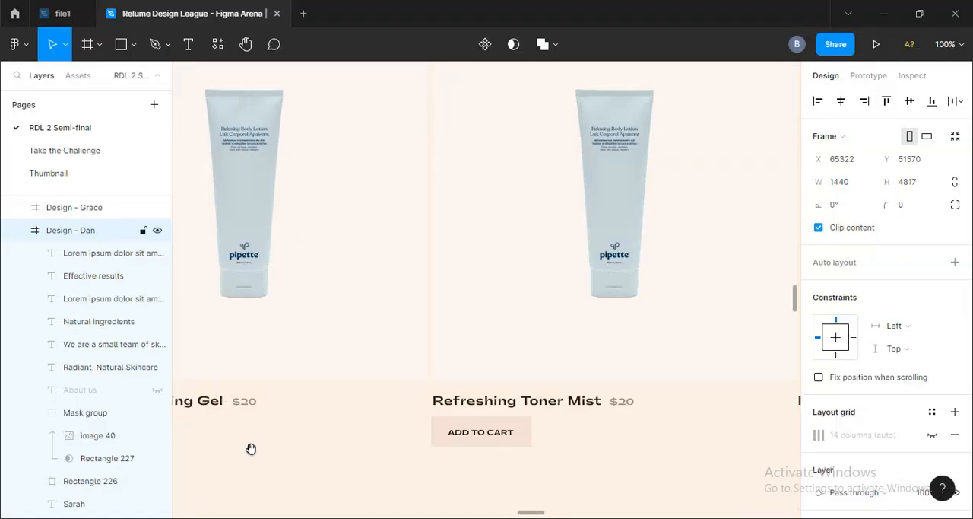
Step: Check the first product's button in the Figma design and set the new link's text to "Add to cart" in Webflow
drag(251, 449, 502, 404)
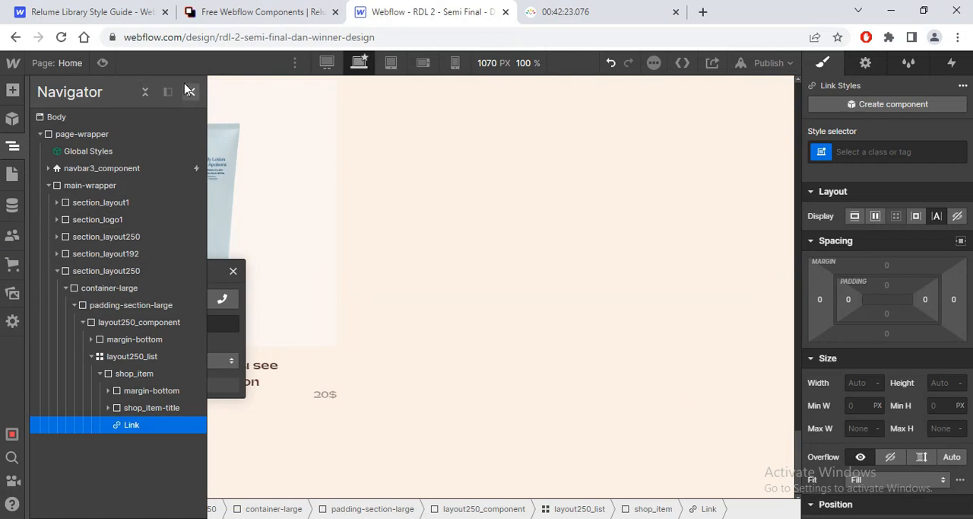
click(190, 90)
click(233, 270)
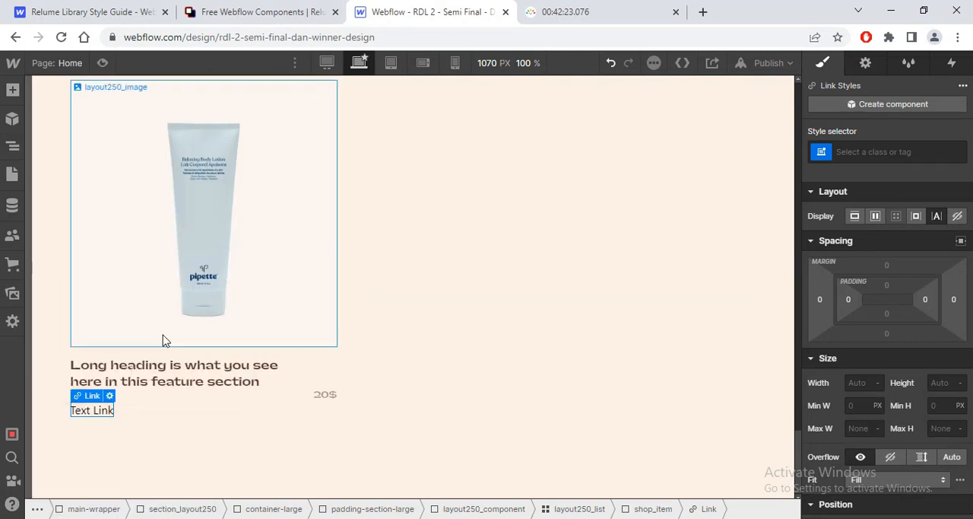
double_click(102, 412)
text(Add to cart)
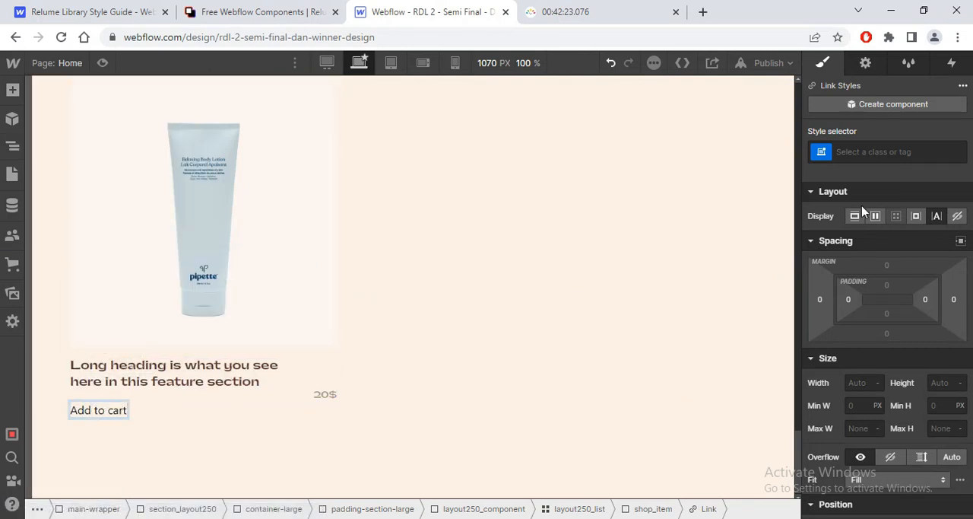
Step: Apply the existing button class to the "Add to cart" link
click(876, 152)
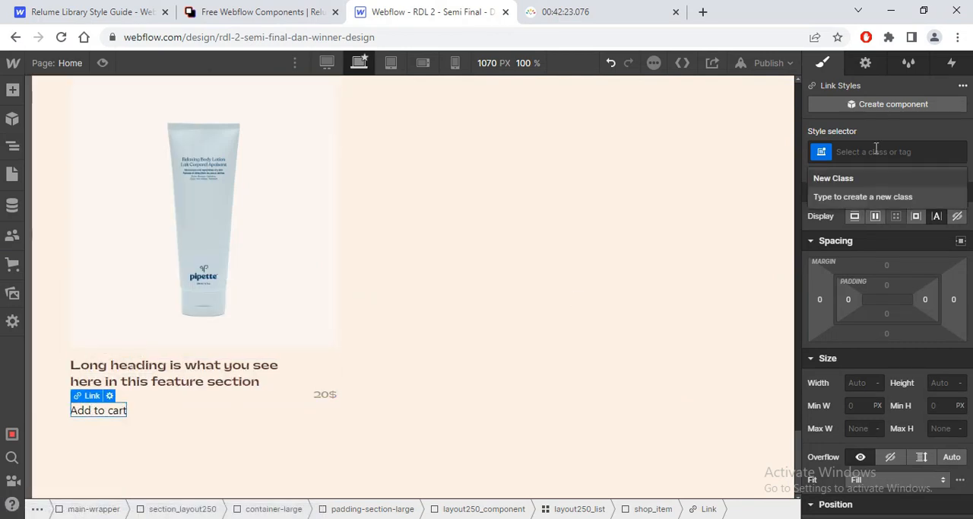
text(butt)
click(850, 233)
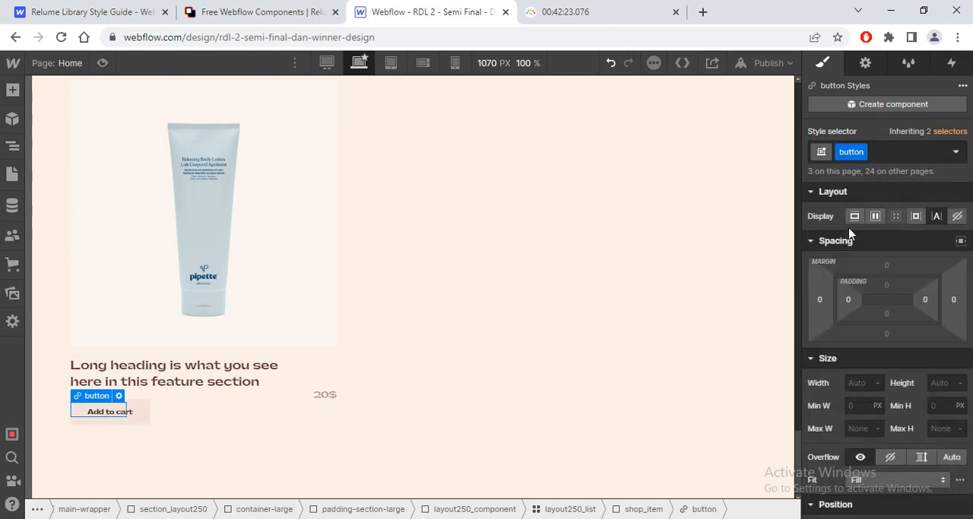
Step: Examine the "Add to cart" button's text style and the product row layout in Figma against the Webflow card
key(alt+Tab)
key(alt+Tab)
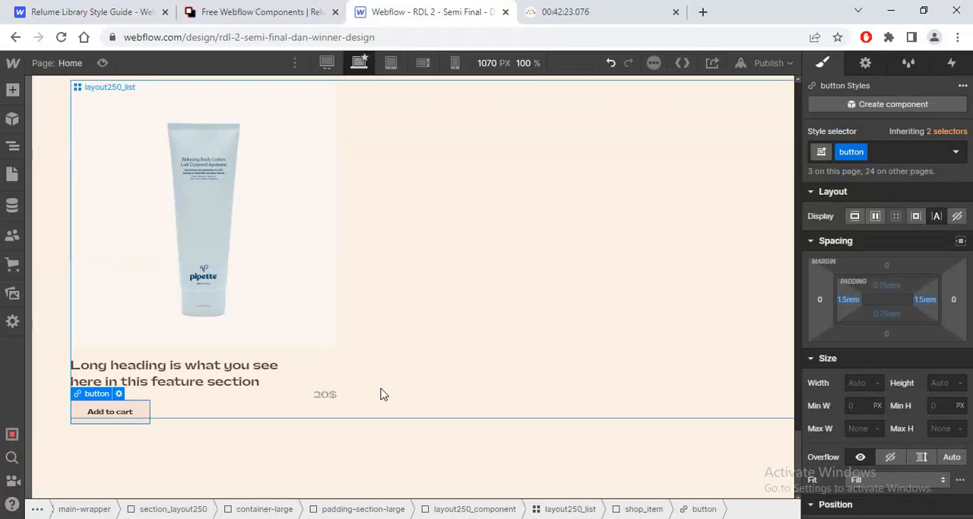
key(alt+Tab)
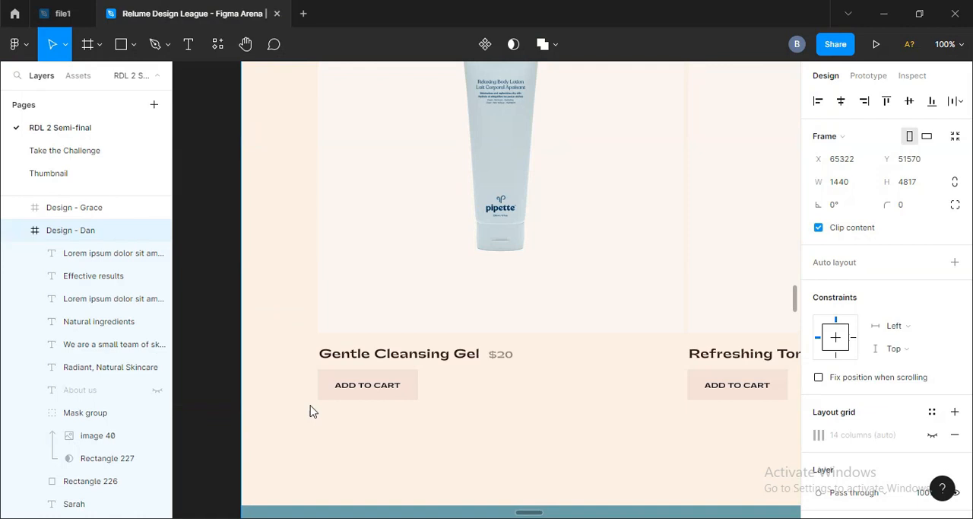
click(365, 390)
double_click(365, 390)
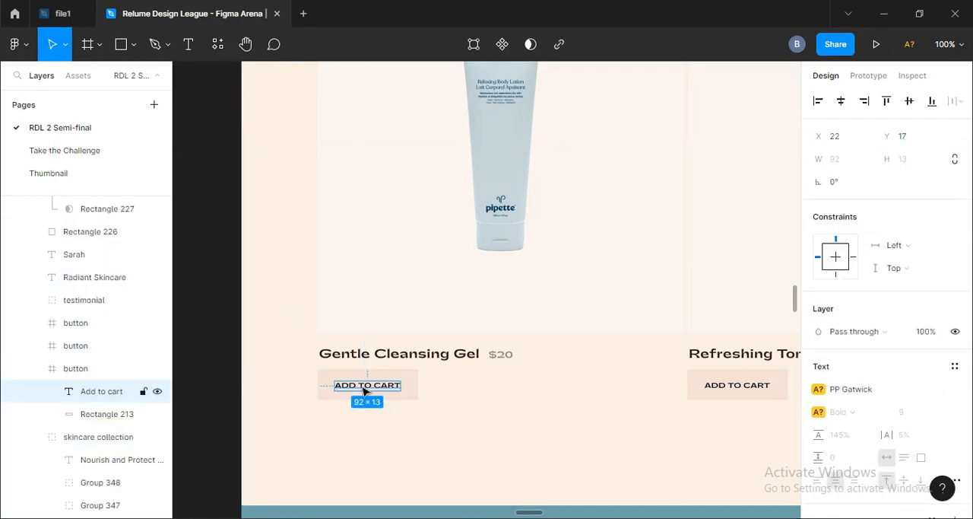
key(alt+Tab)
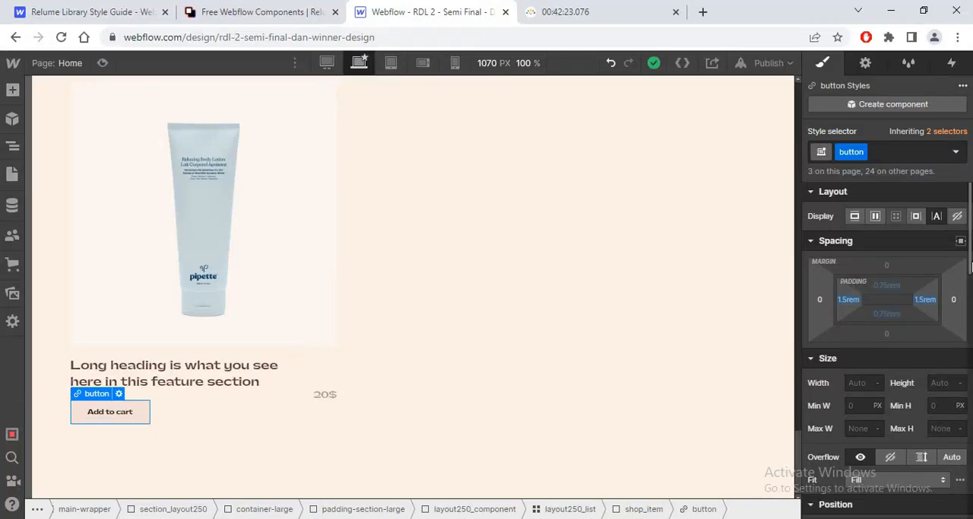
key(alt+Tab)
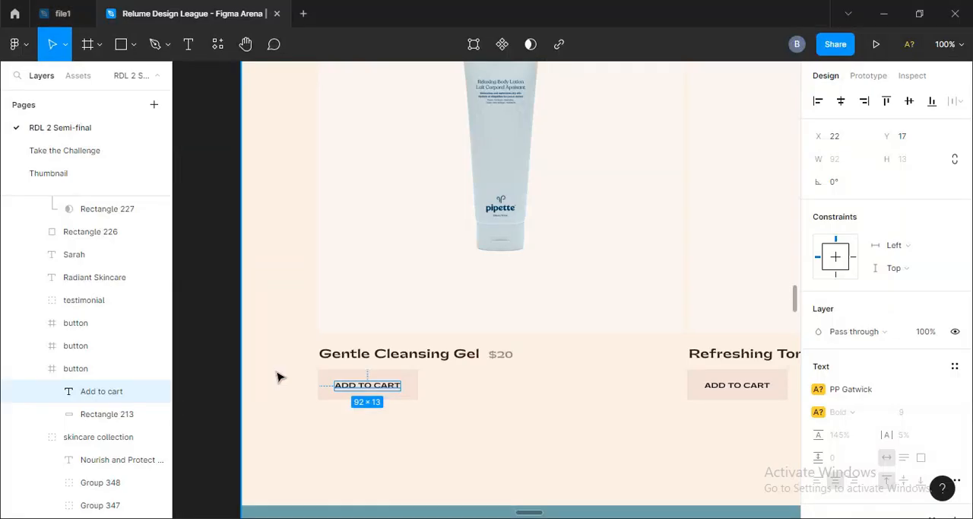
click(200, 351)
key(ctrl+minus)
key(ctrl+minus)
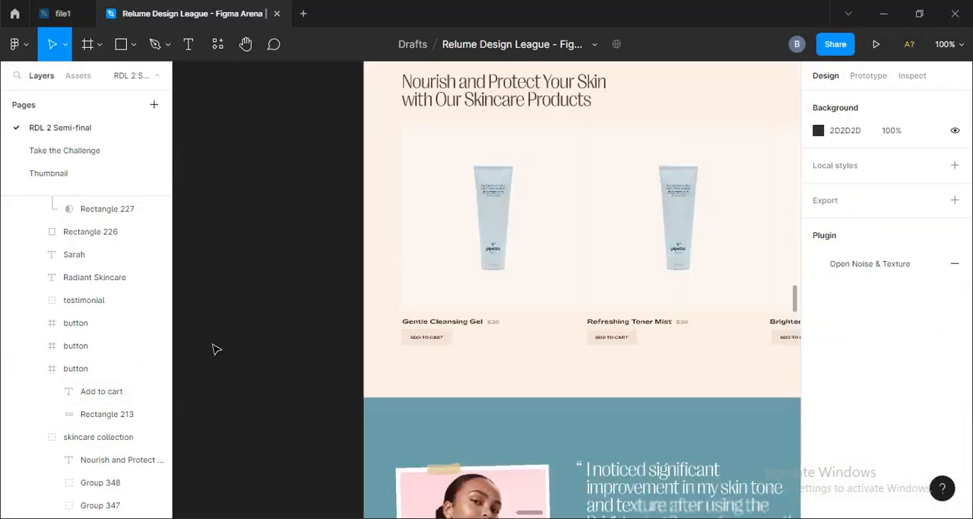
drag(589, 359, 464, 416)
key(alt+Tab)
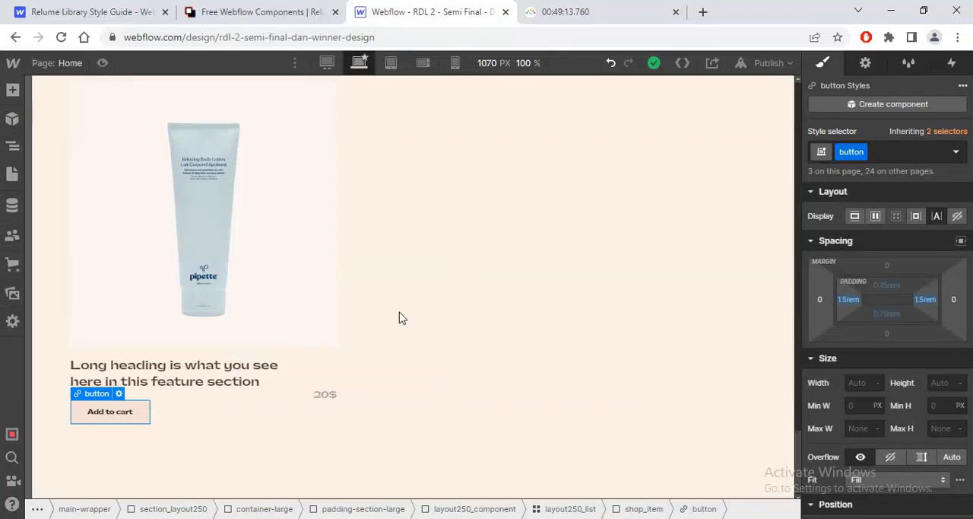
Step: Duplicate the shop_item card twice inside layout250_list to make three product cards
click(12, 150)
click(83, 322)
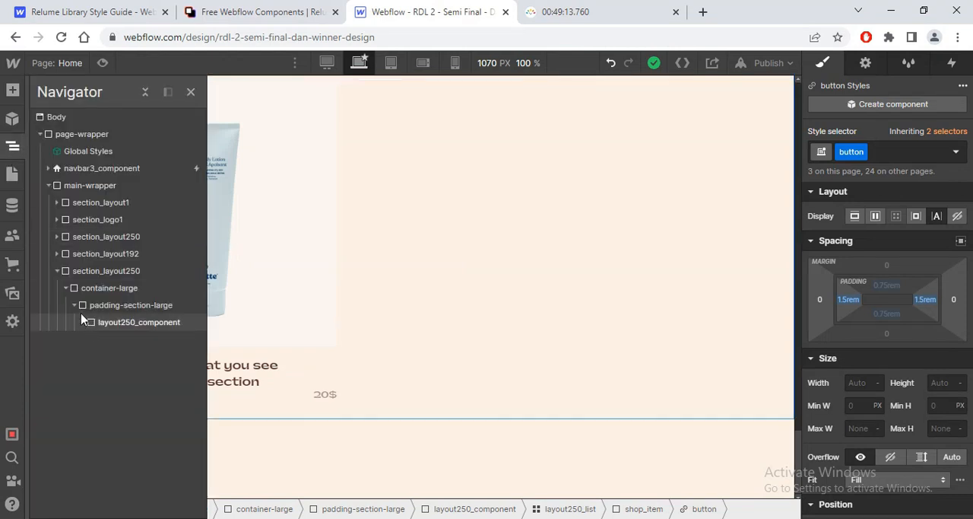
click(75, 305)
click(74, 306)
click(82, 321)
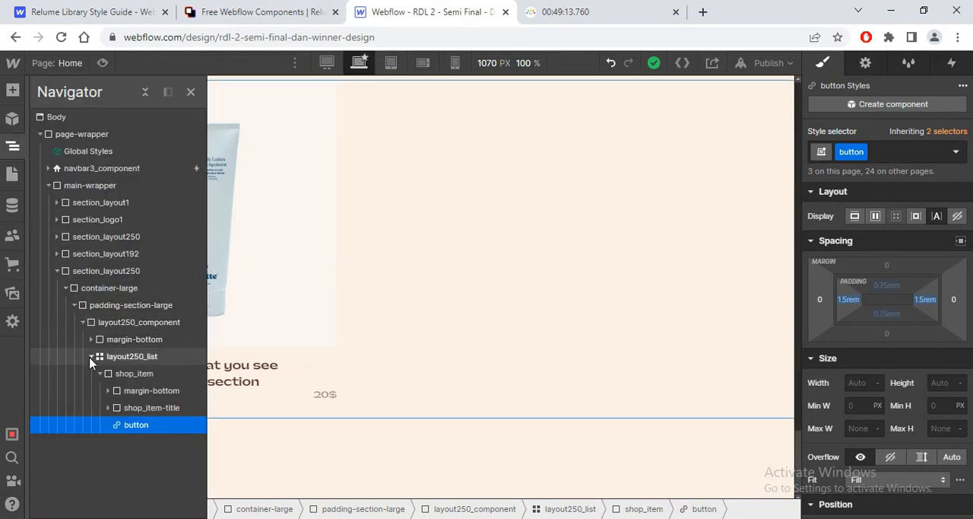
click(91, 356)
click(91, 356)
click(102, 373)
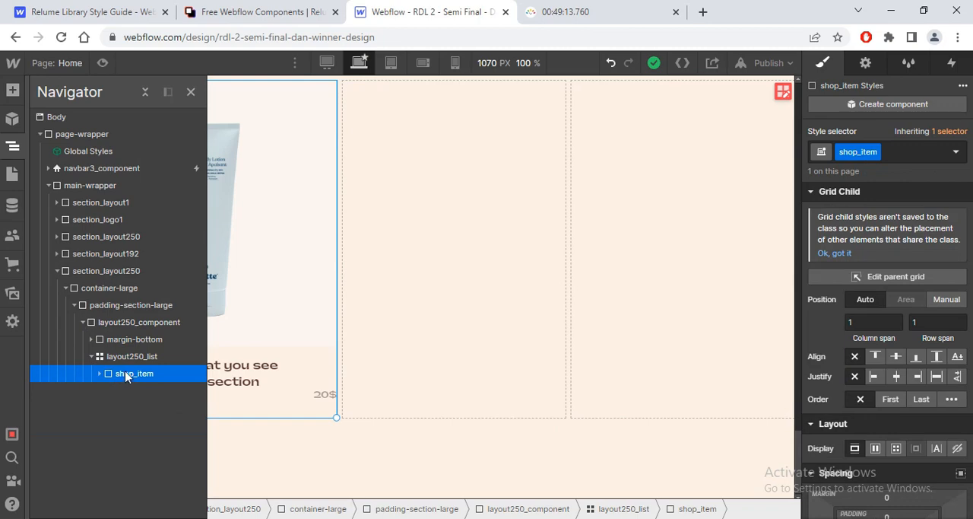
key(ctrl+d)
key(ctrl+d)
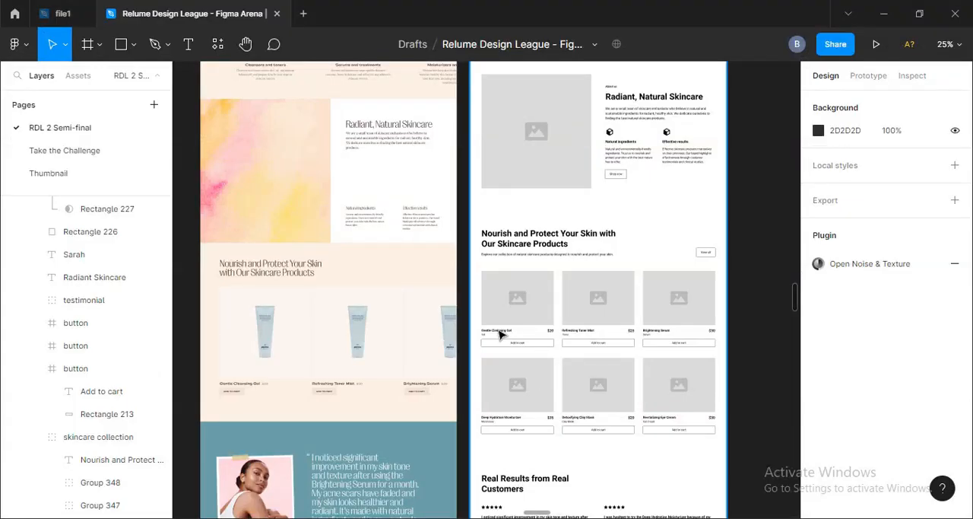
Step: Copy the first product name from the Figma wireframe and replace the first card's heading with "Gentle Cleansing Gel" in Webflow
scroll(501, 336, up, 5)
click(514, 373)
double_click(513, 371)
key(ctrl+c)
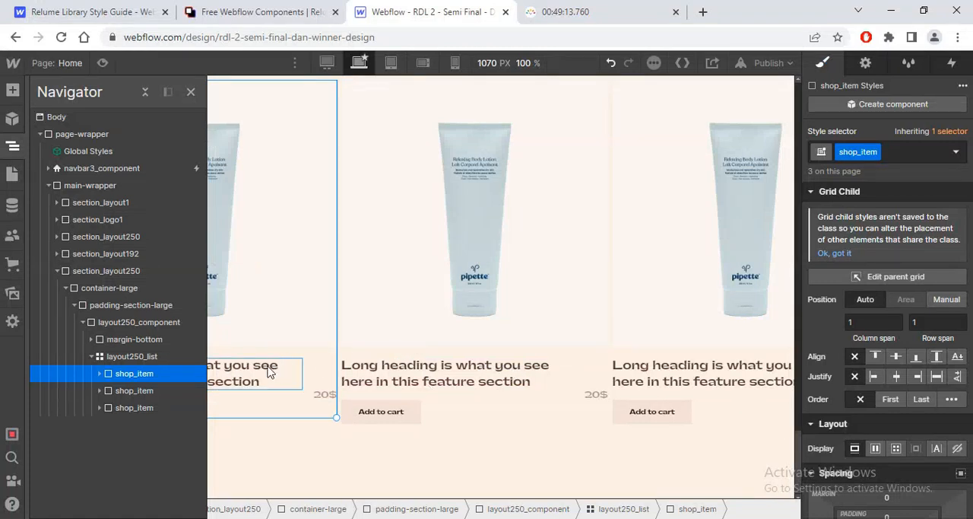
click(267, 366)
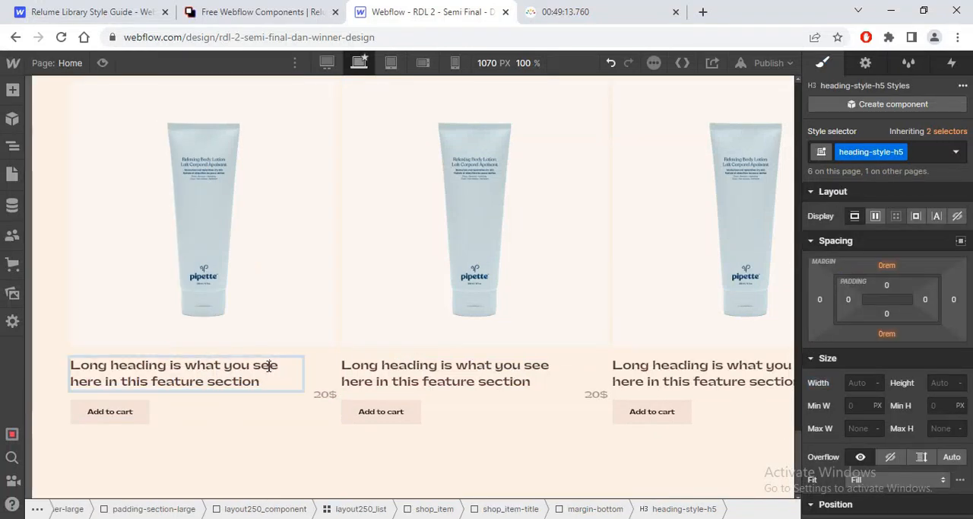
double_click(266, 365)
click(267, 365)
triple_click(266, 365)
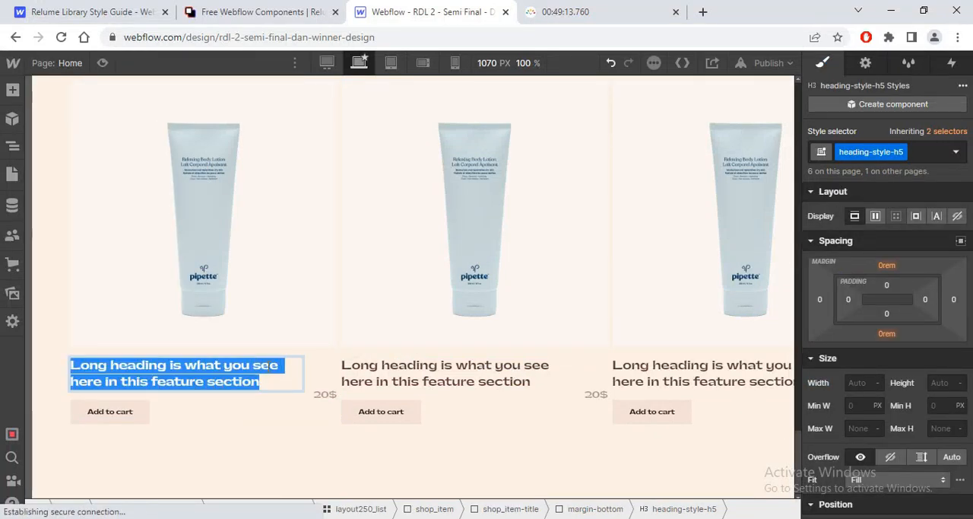
key(ctrl+v)
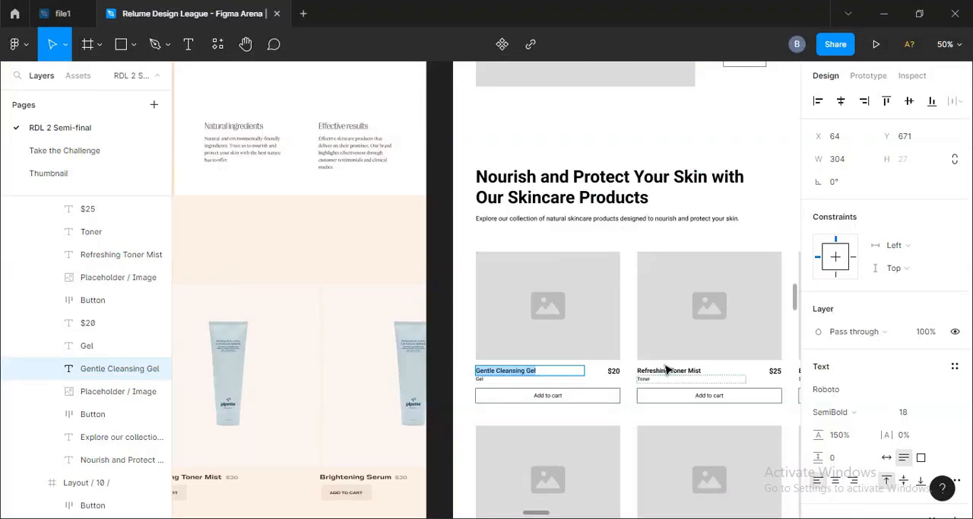
Step: Copy the second product name from Figma and replace the second card's heading with "Refreshing Toner Mist"
double_click(665, 370)
key(ctrl+c)
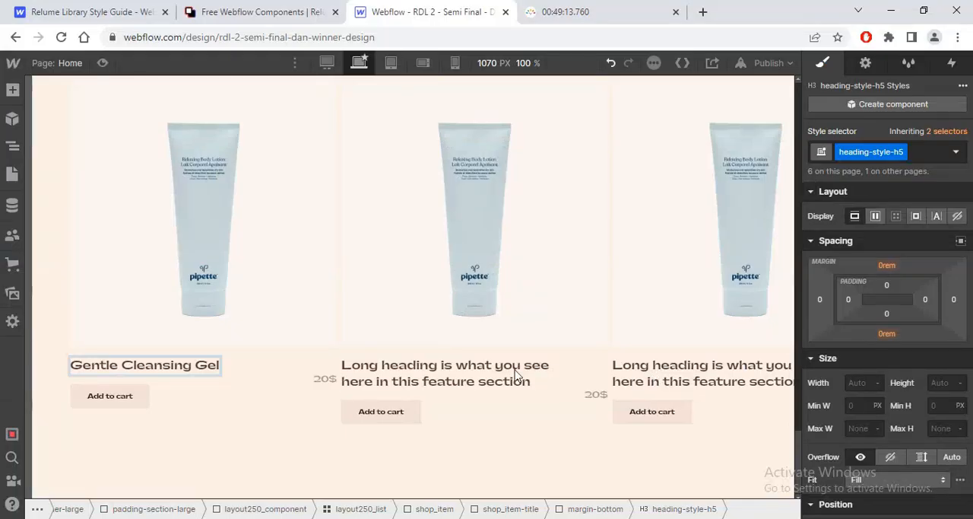
triple_click(512, 371)
key(ctrl+v)
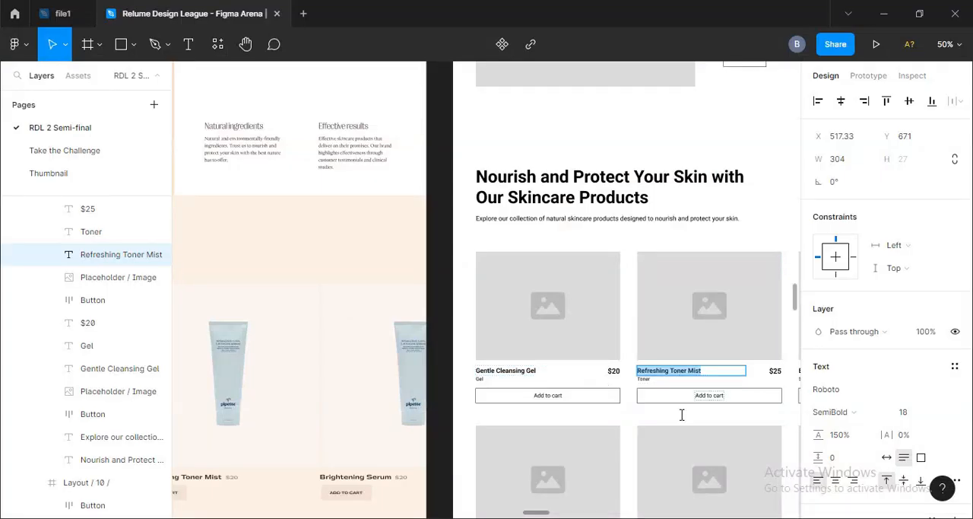
key(Escape)
Step: Copy the third product name from Figma and replace the third card's heading with "Brightening Serum"
drag(662, 390, 495, 413)
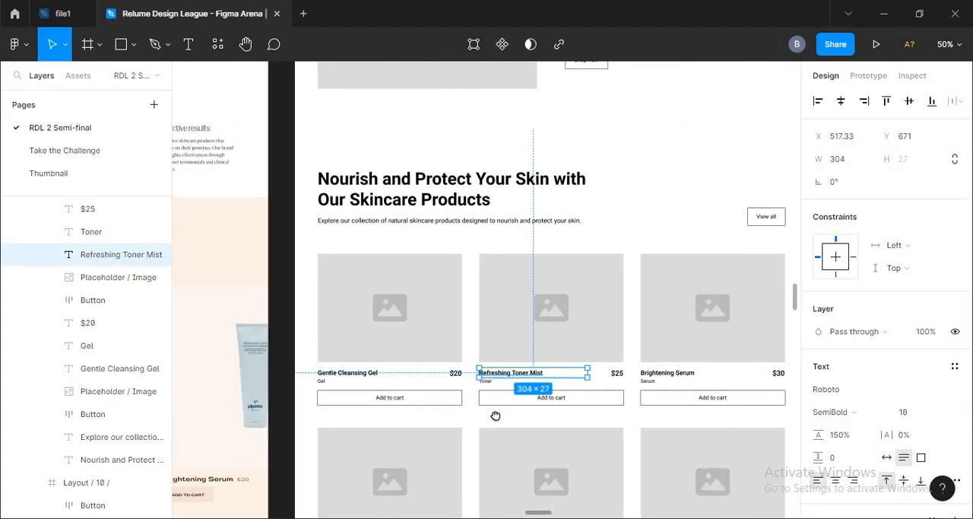
double_click(676, 370)
key(ctrl+c)
double_click(660, 373)
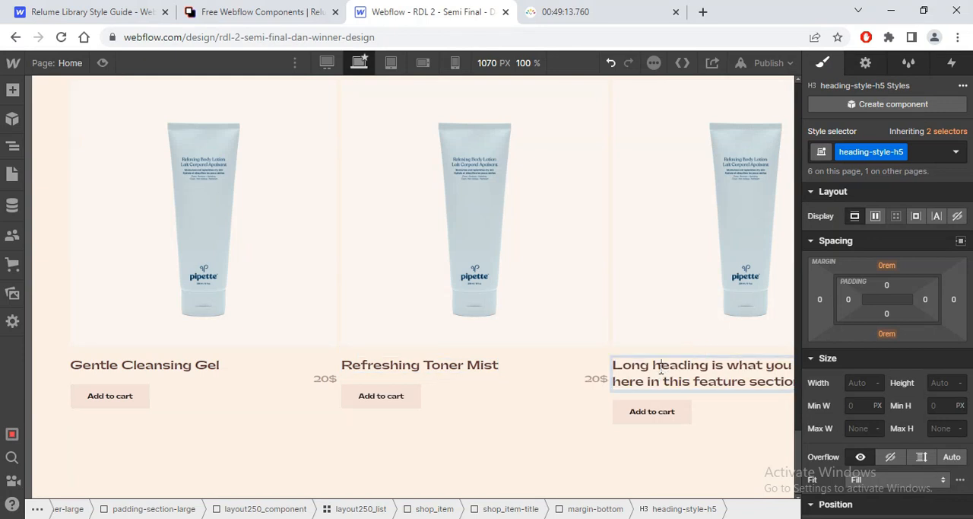
triple_click(660, 372)
key(ctrl+v)
Step: Preview the home page at the 1440 px breakpoint and examine the skincare collection section with its product cards
click(327, 63)
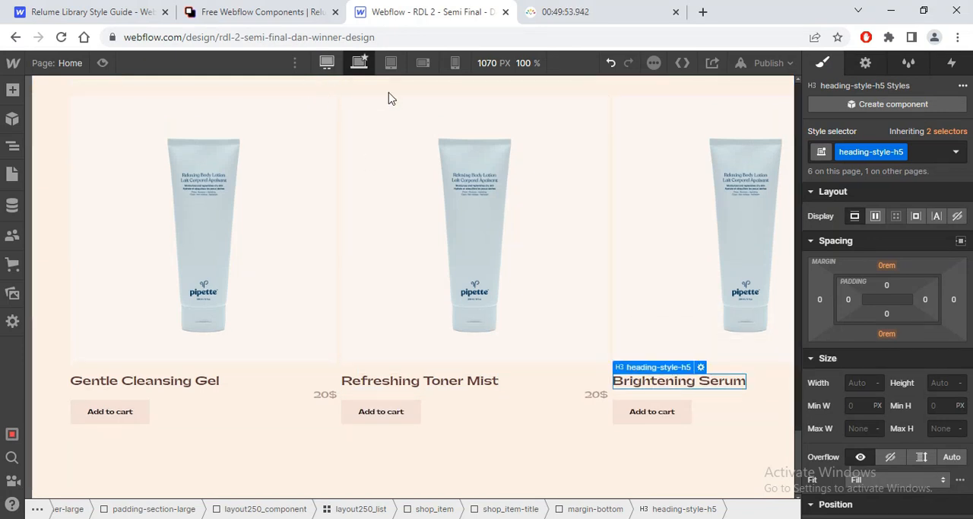
click(359, 64)
click(102, 64)
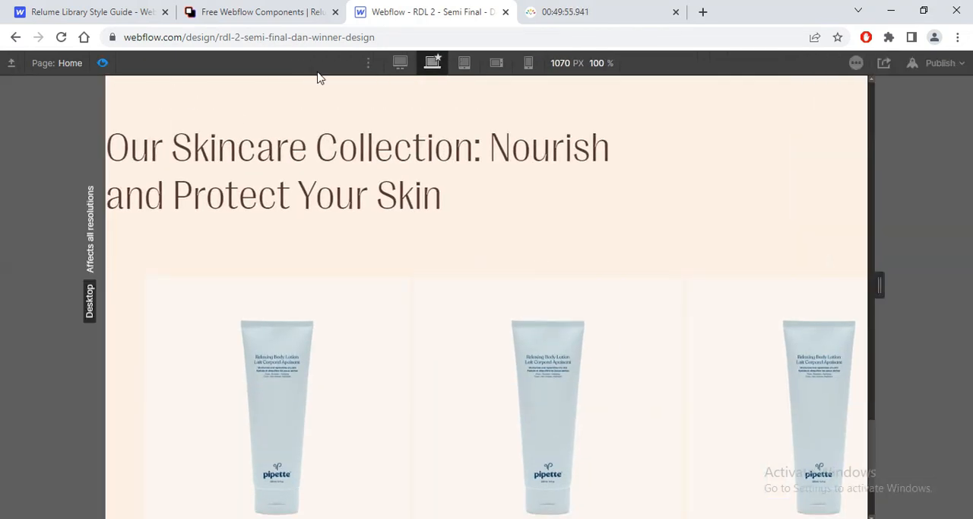
click(399, 63)
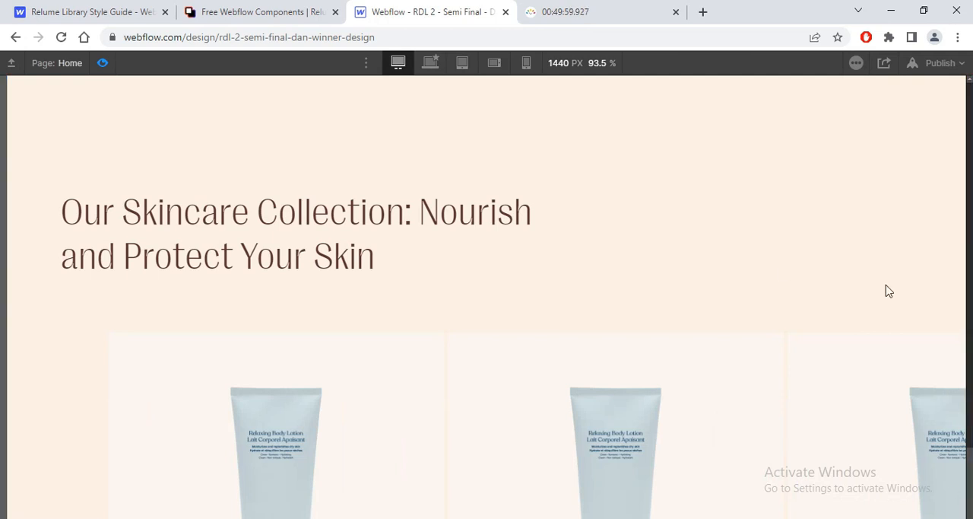
scroll(691, 221, down, 4)
scroll(691, 221, up, 3)
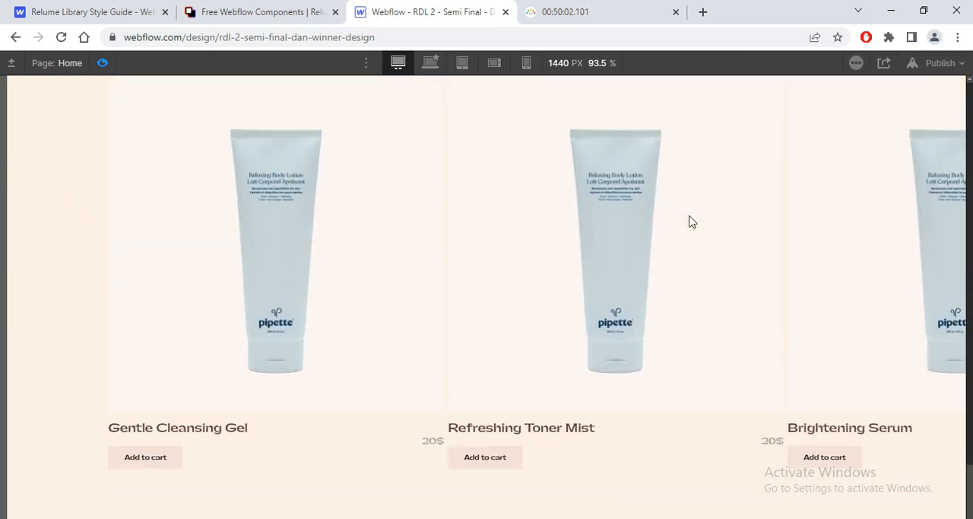
scroll(691, 220, up, 6)
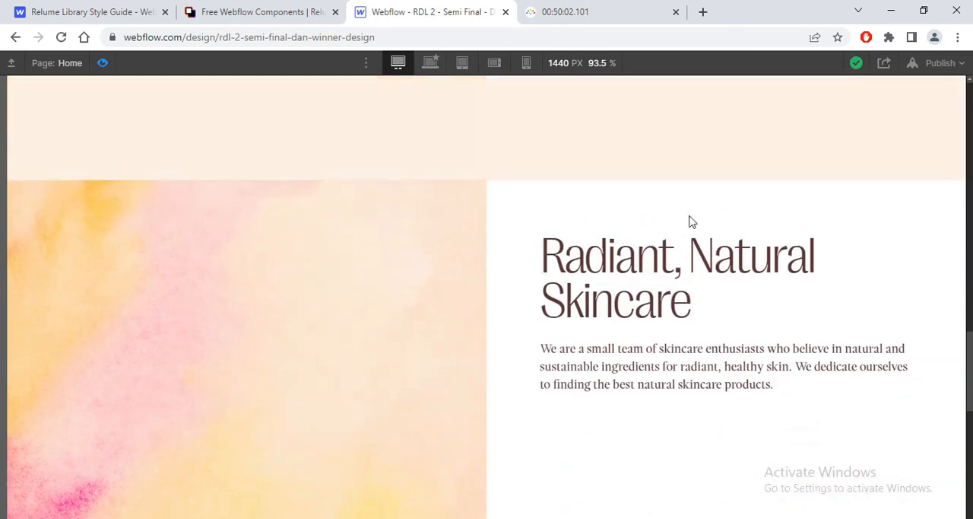
scroll(692, 219, down, 1)
scroll(690, 219, down, 4)
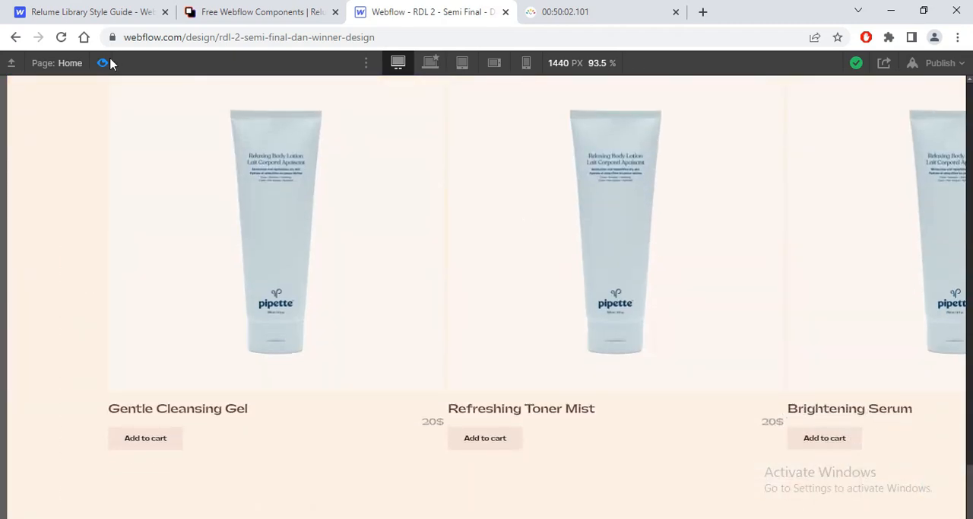
Step: Exit the page preview and examine the customer testimonial section below the product cards in the Figma design
click(110, 62)
key(alt+Tab)
click(292, 282)
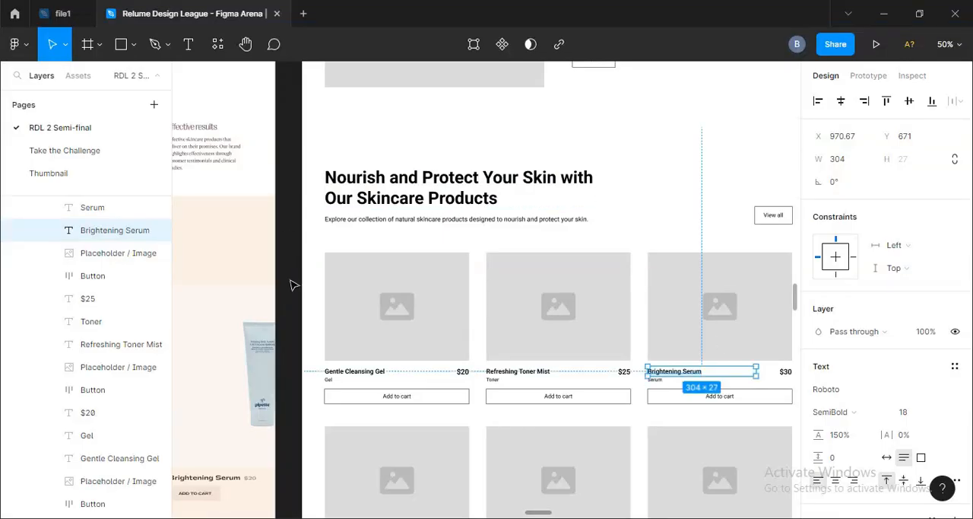
drag(368, 284, 630, 91)
drag(399, 332, 546, 199)
drag(433, 291, 495, 221)
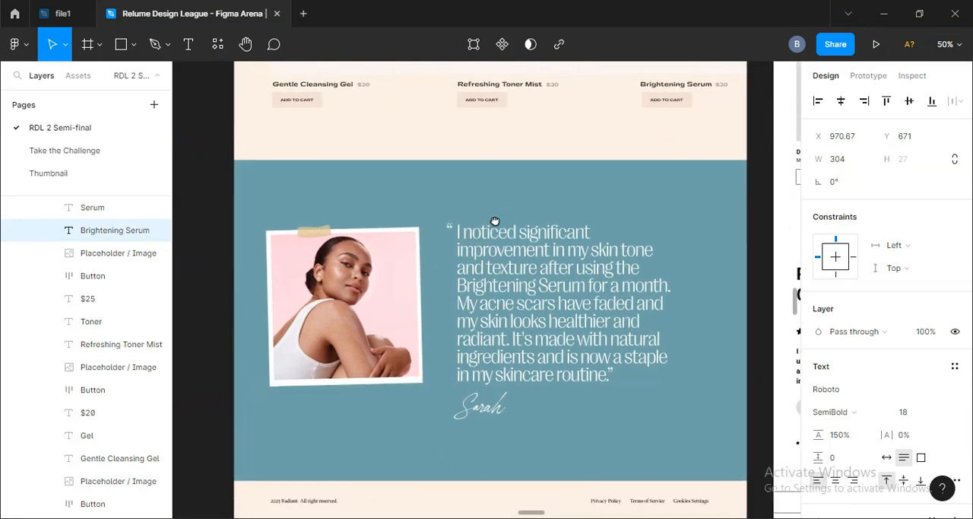
Step: Return to Webflow and collapse the whole Navigator tree, reopening only page-wrapper and main-wrapper to list the page sections
key(alt+Tab)
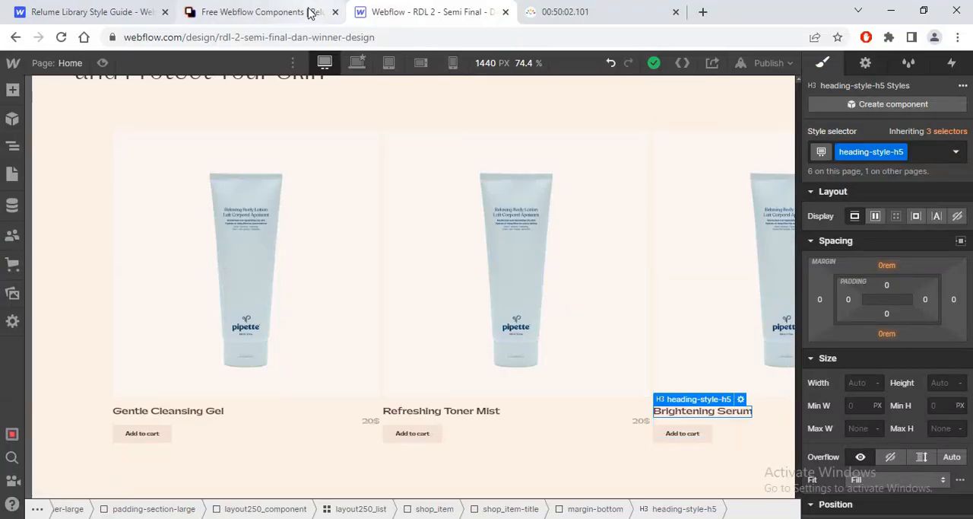
click(609, 12)
key(ctrl+shift+Tab)
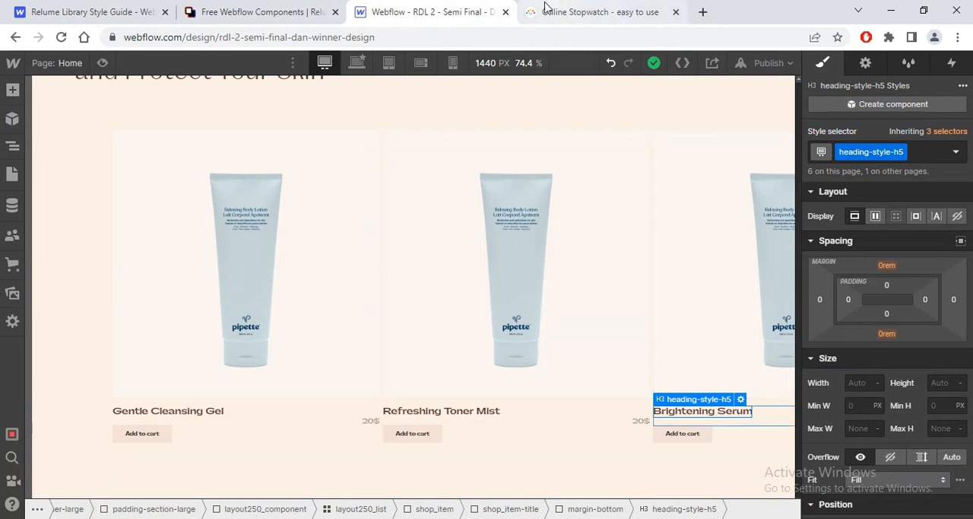
click(12, 145)
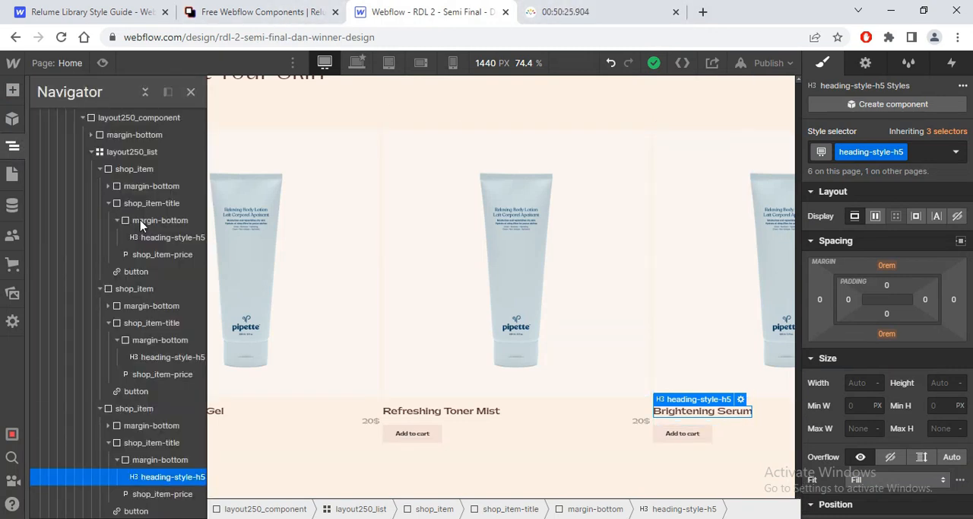
click(117, 459)
click(108, 442)
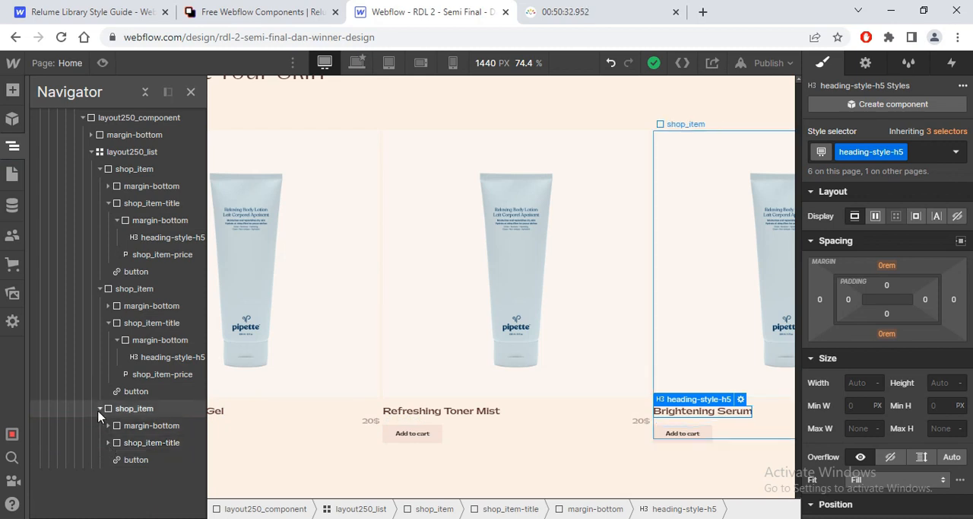
click(145, 91)
click(39, 134)
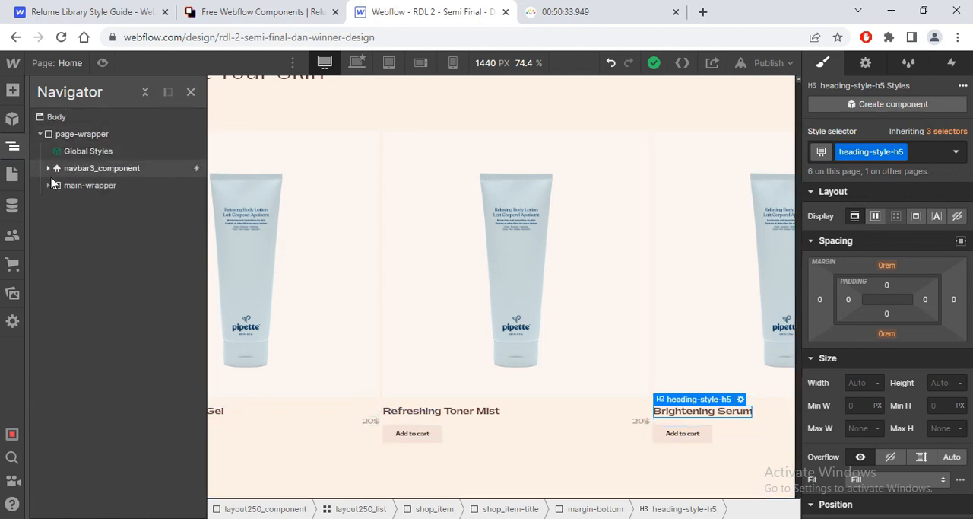
click(49, 186)
Step: Switch to the Relume library and look through the free components for a layout suited to the testimonial section
key(ctrl+shift+Tab)
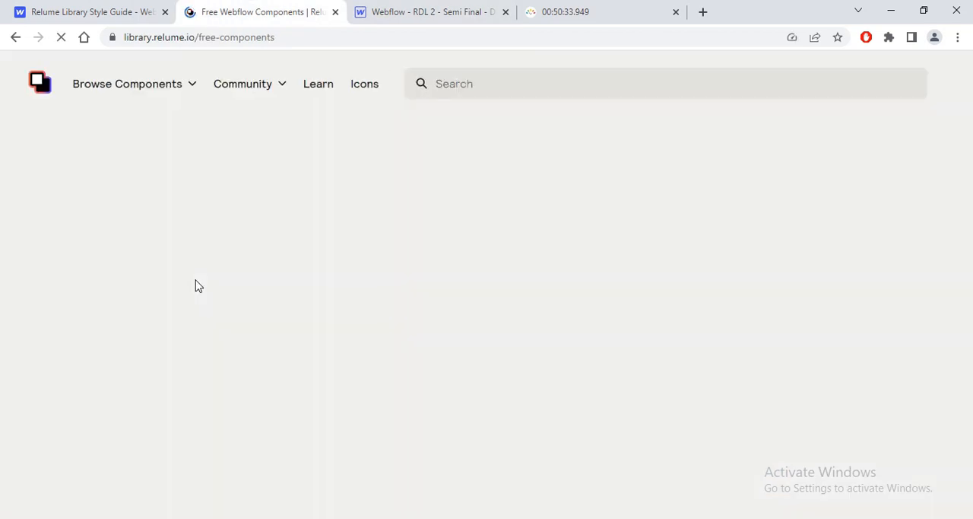
scroll(191, 327, down, 10)
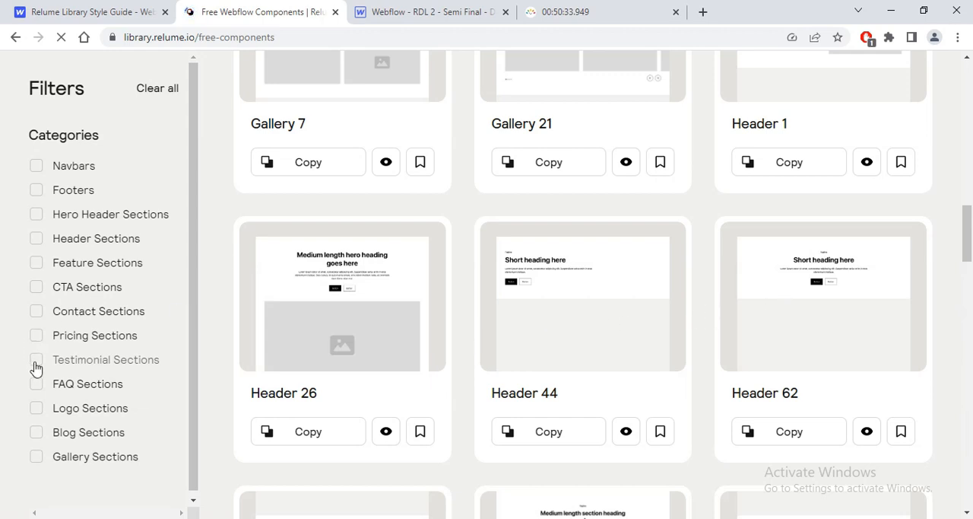
scroll(971, 235, up, 4)
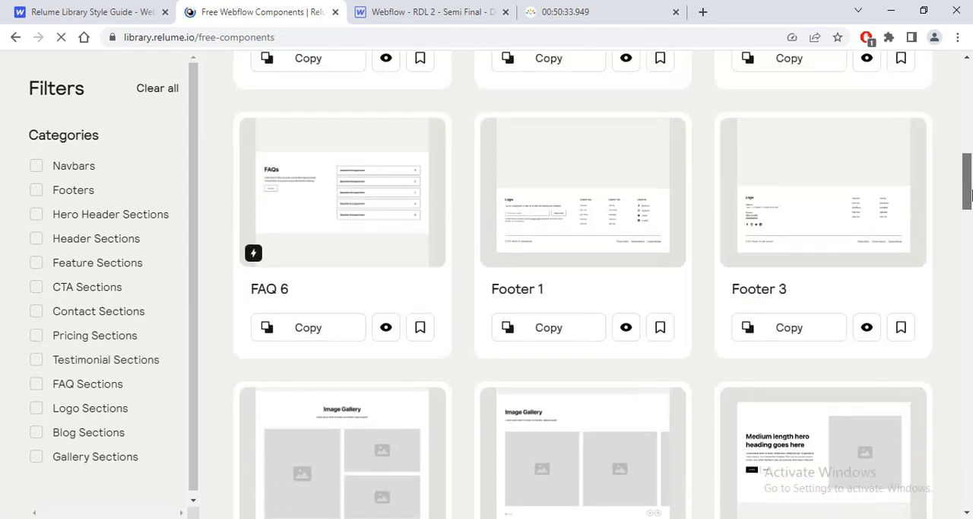
drag(972, 232, 972, 284)
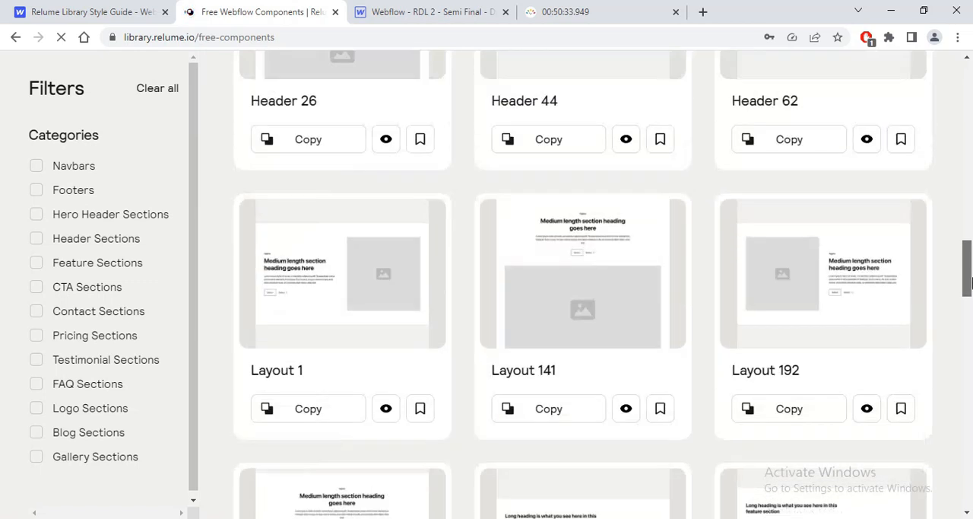
click(919, 389)
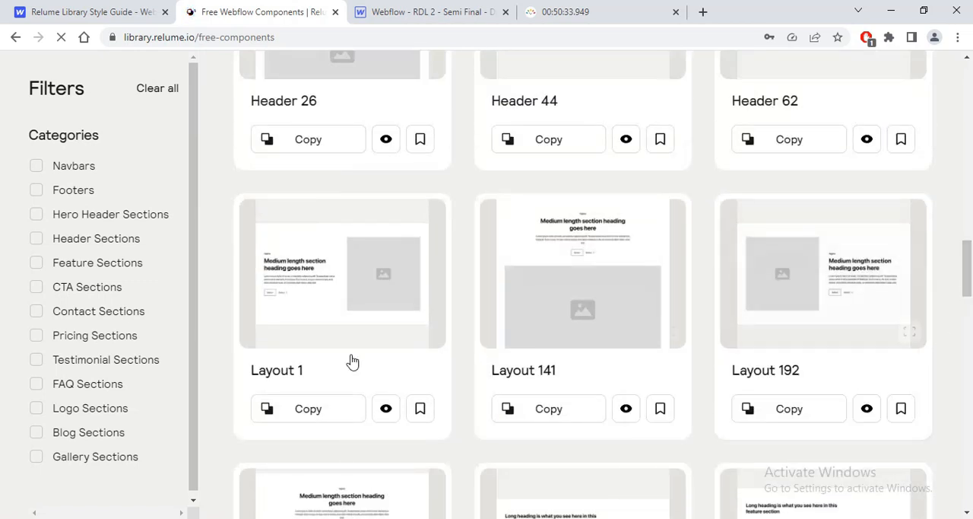
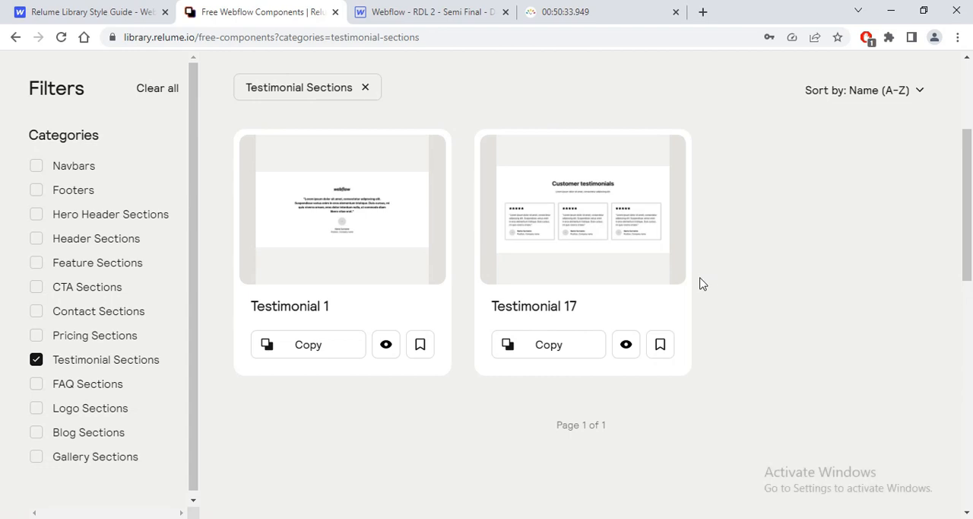
Step: Try to copy the Testimonial 1 component from the Relume library and paste it into main-wrapper in Webflow
click(317, 348)
key(alt+Tab)
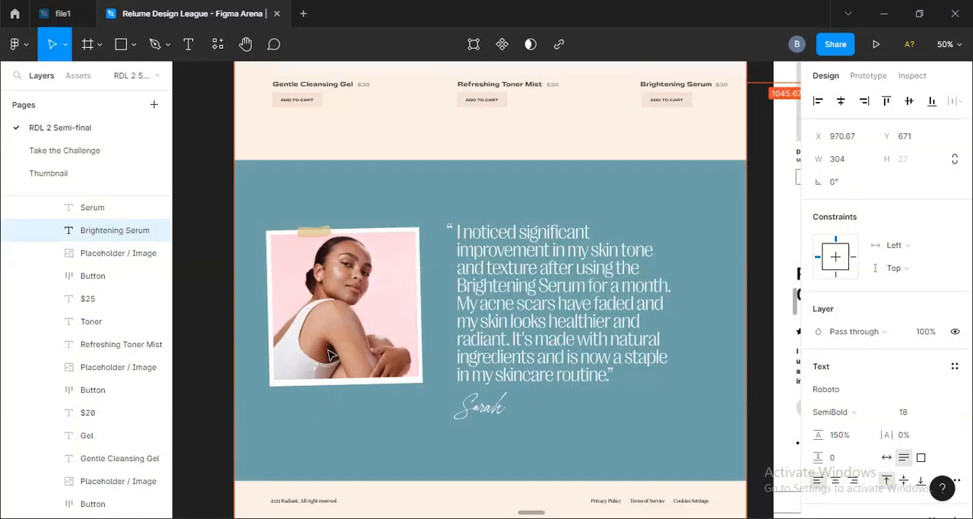
key(alt+Tab)
click(422, 11)
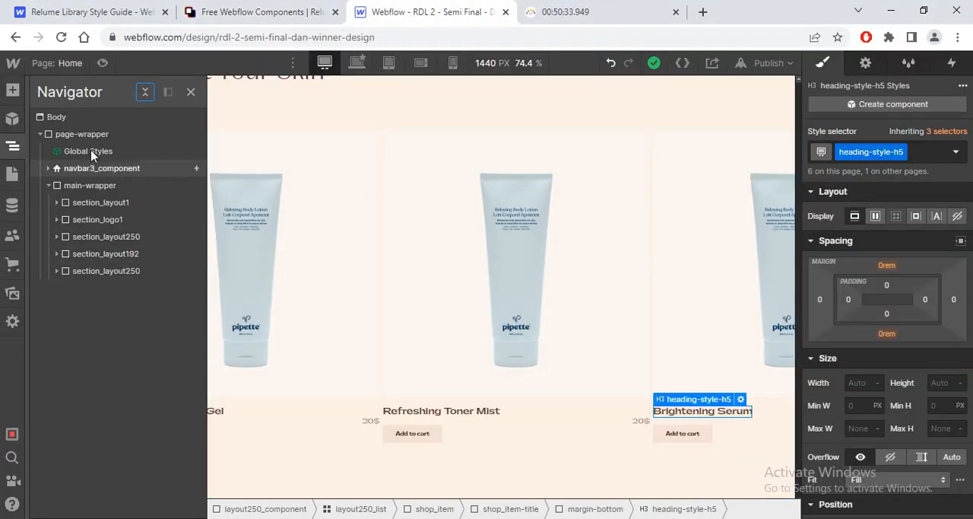
click(84, 188)
key(ctrl+v)
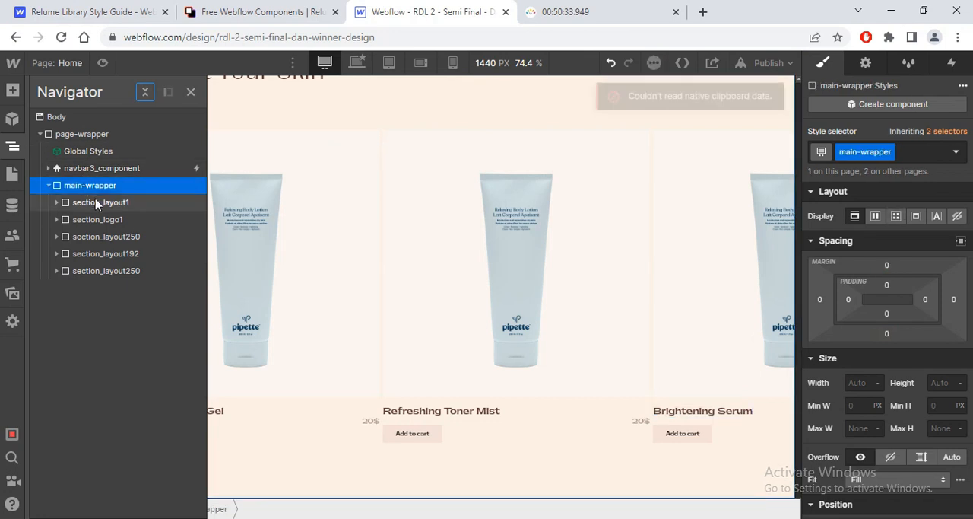
Step: Copy the Testimonial 1 component from the Relume library again, paste it into main-wrapper in Webflow and dismiss the notice
click(279, 12)
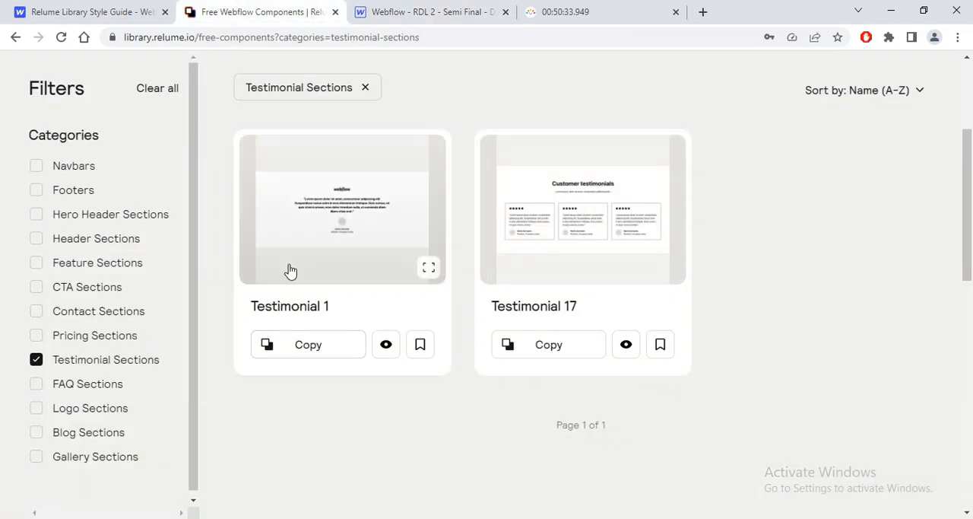
click(308, 344)
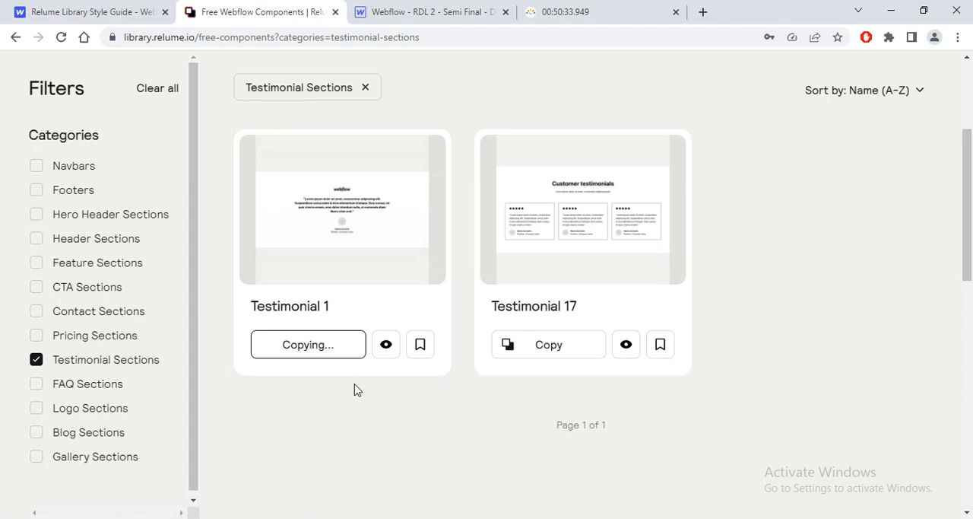
click(414, 13)
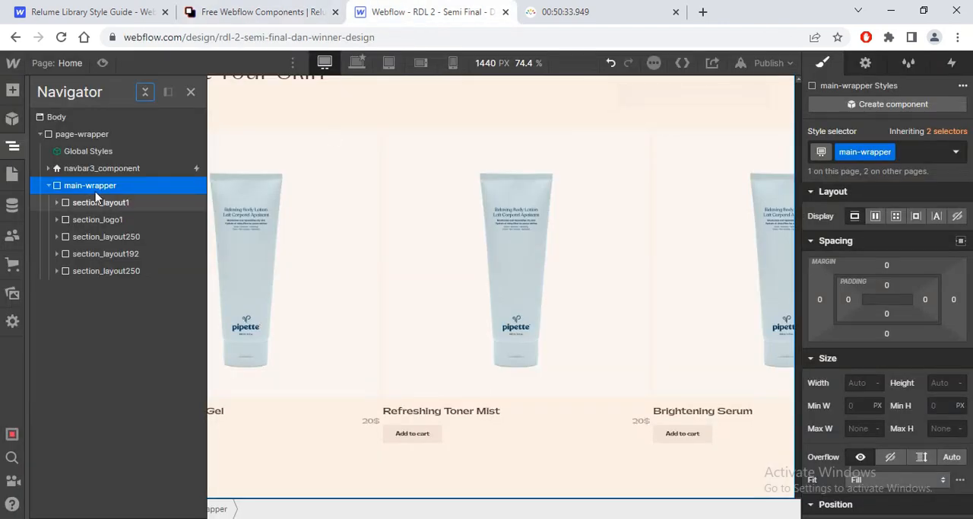
key(ctrl+v)
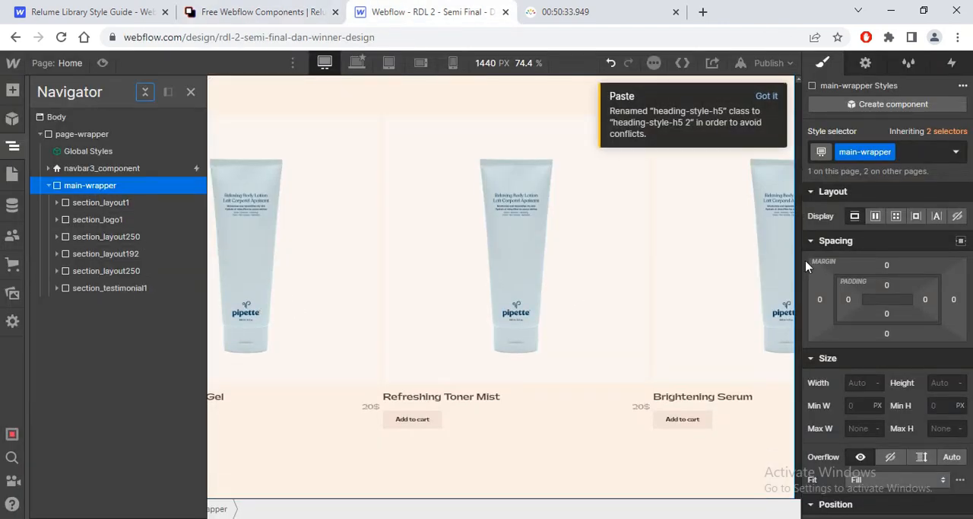
click(765, 96)
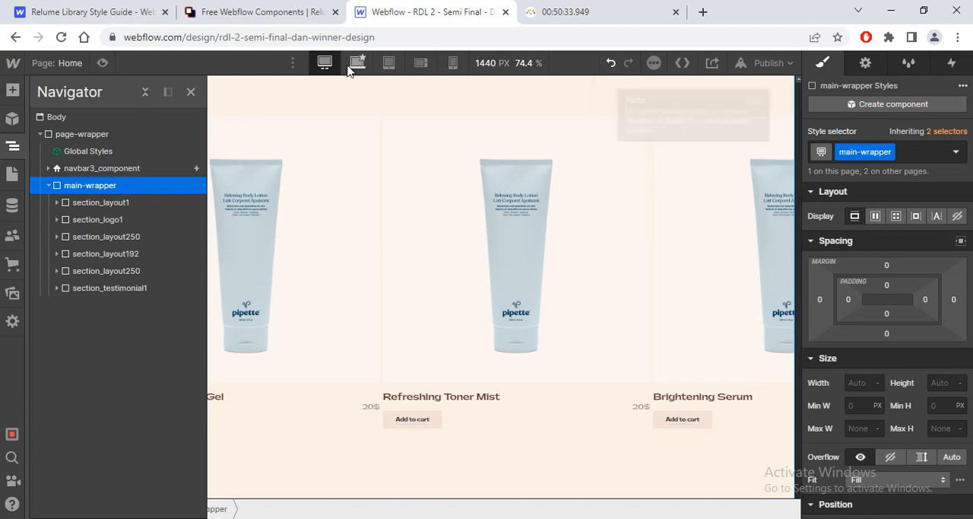
Step: Switch the canvas to the base desktop breakpoint and select the pasted section_testimonial1
click(795, 431)
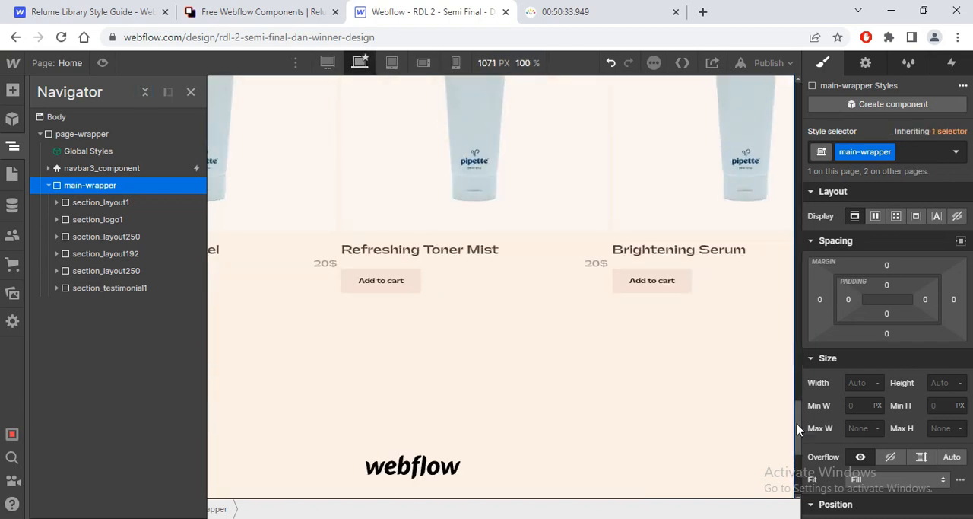
drag(797, 423, 795, 464)
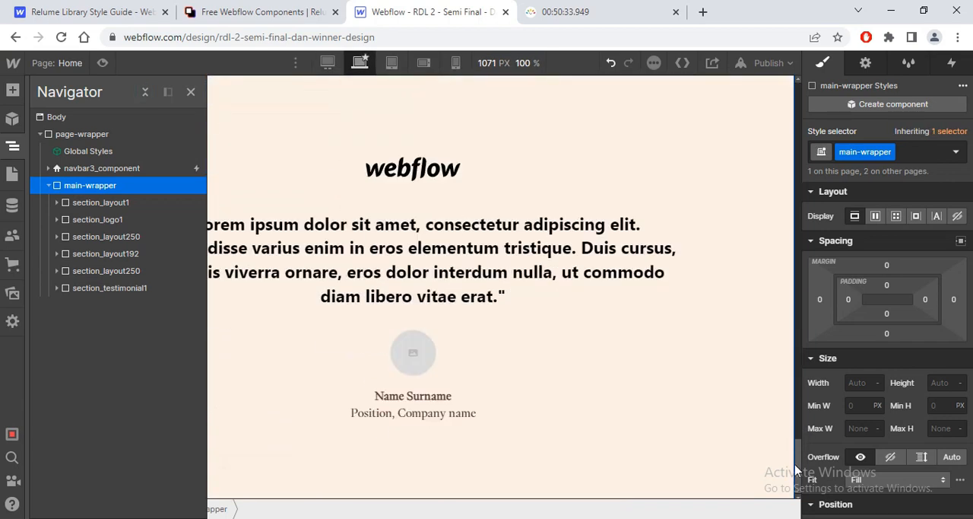
click(119, 288)
Step: Switch to Figma and copy the fill colour 6EA1A8 of the testimonial background rectangle
key(alt+Tab)
click(441, 189)
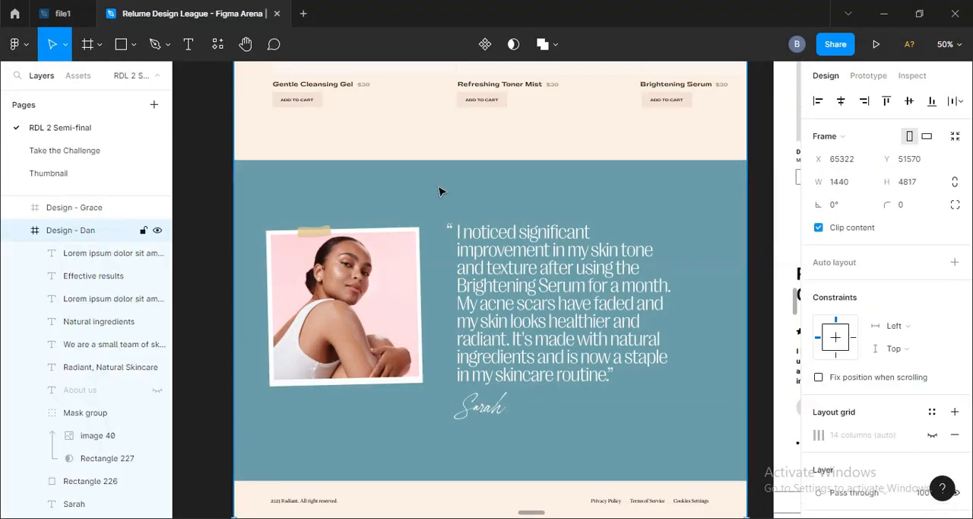
double_click(441, 189)
double_click(441, 190)
click(851, 388)
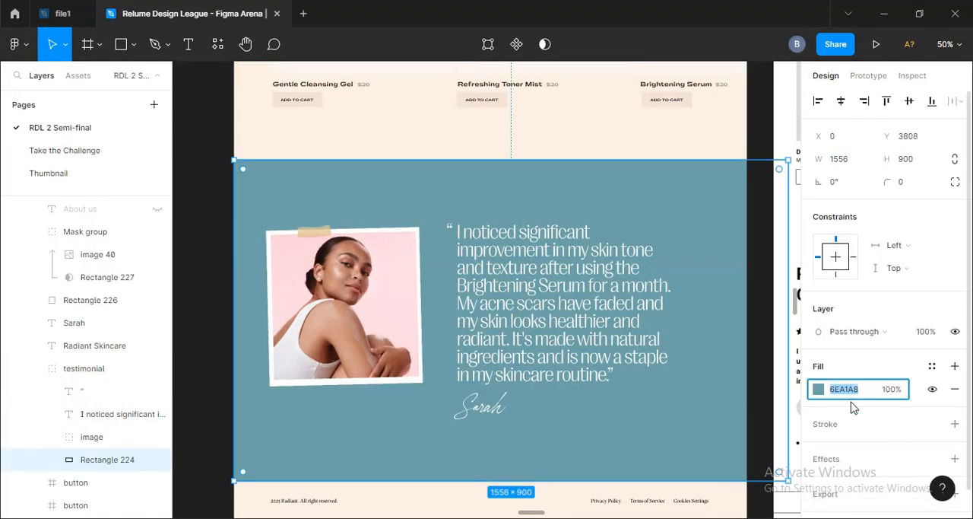
Step: In Webflow, add the background-color-black combo class to section_testimonial1 and duplicate it as background-color-blue
key(alt+Tab)
click(931, 156)
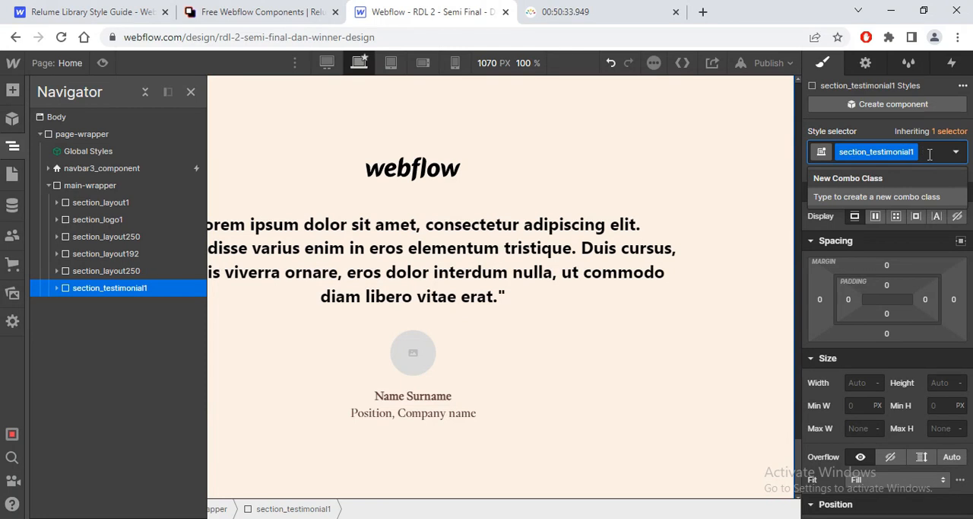
text(bac)
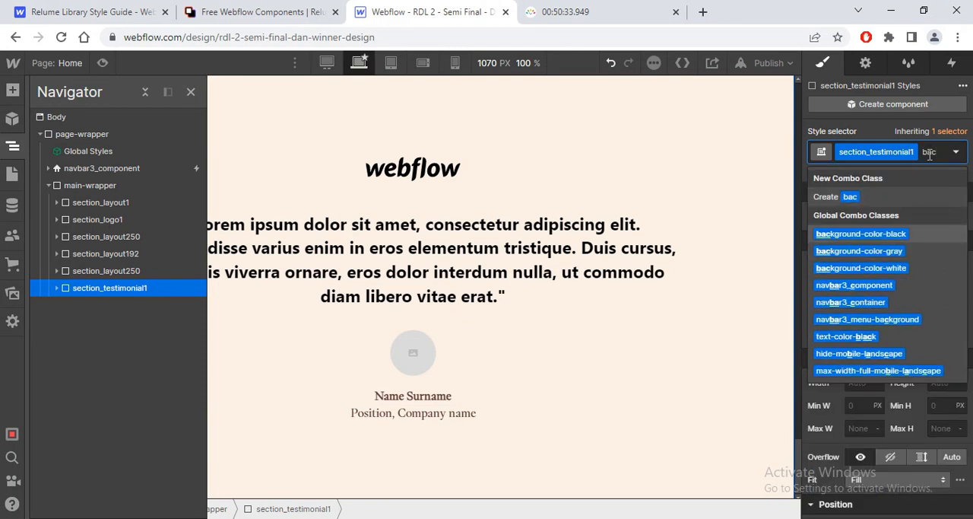
key(Return)
click(903, 172)
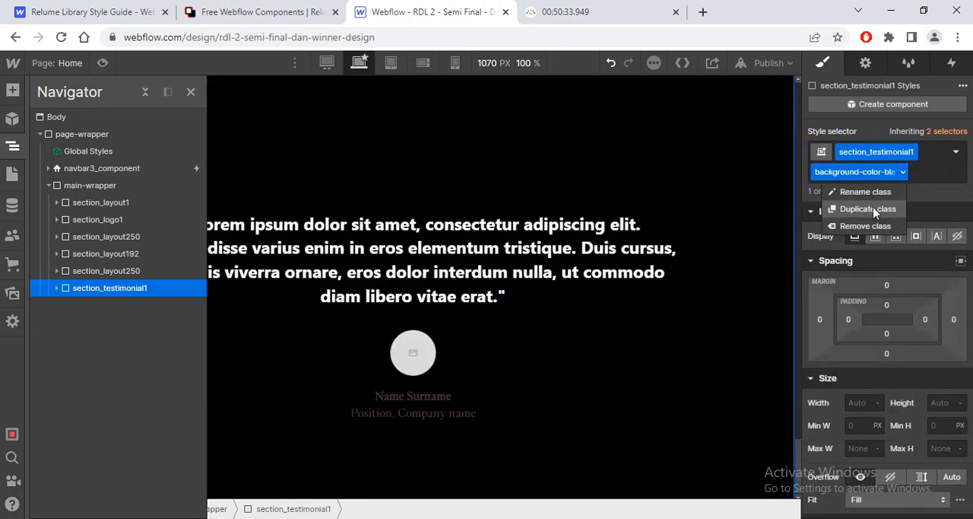
click(875, 210)
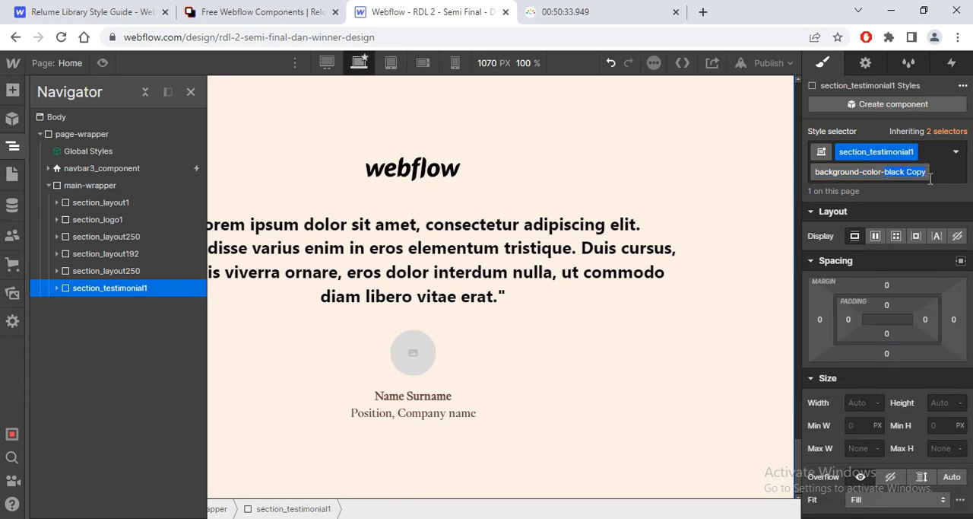
text(b)
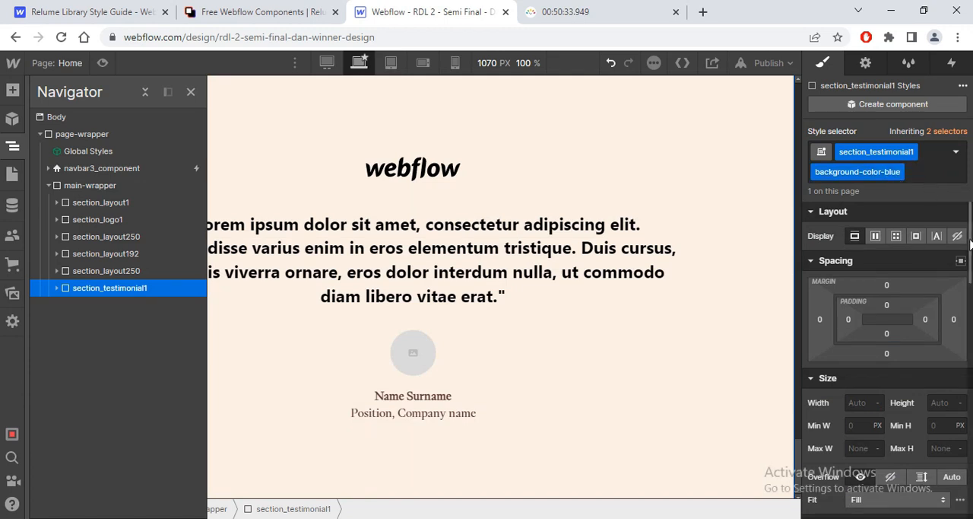
Step: Set the background colour of the background-color-blue class to #6ea1a8
scroll(943, 329, down, 5)
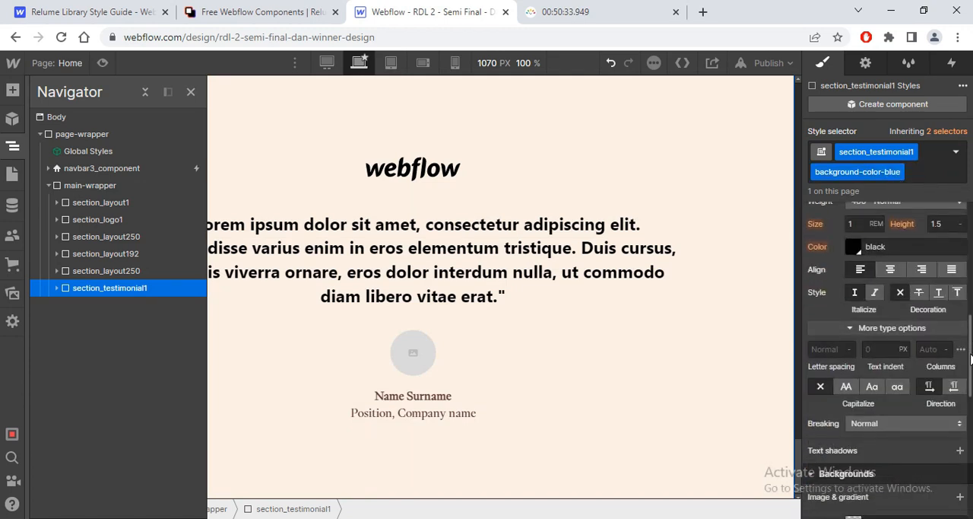
scroll(943, 328, down, 3)
click(853, 318)
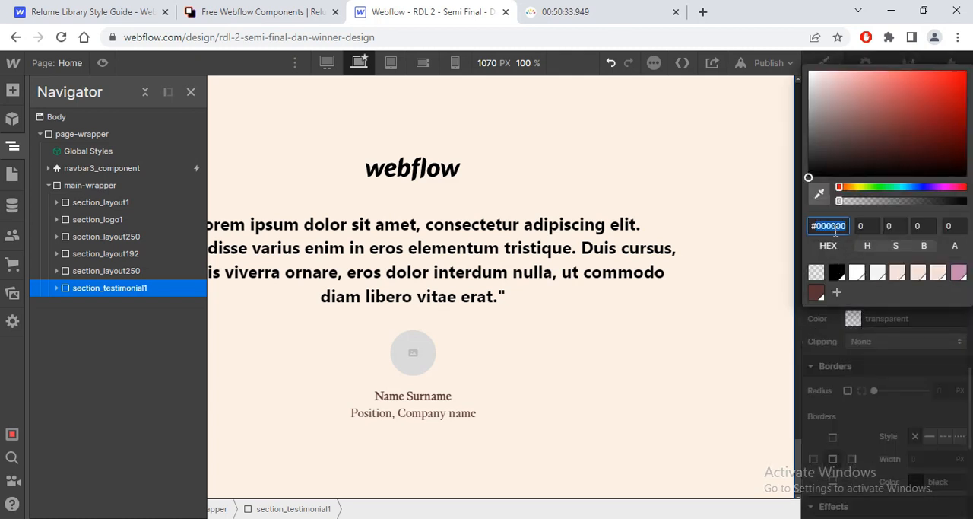
key(Return)
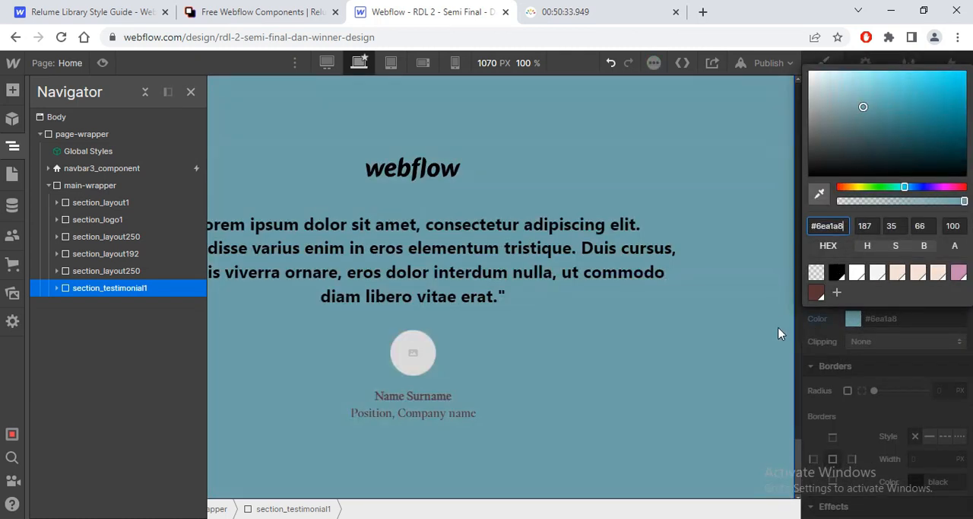
click(770, 335)
Step: Check the Figma design, expand section_testimonial1 down to testimonial1_component and delete its testimonial1_logo-wrapper
key(alt+Tab)
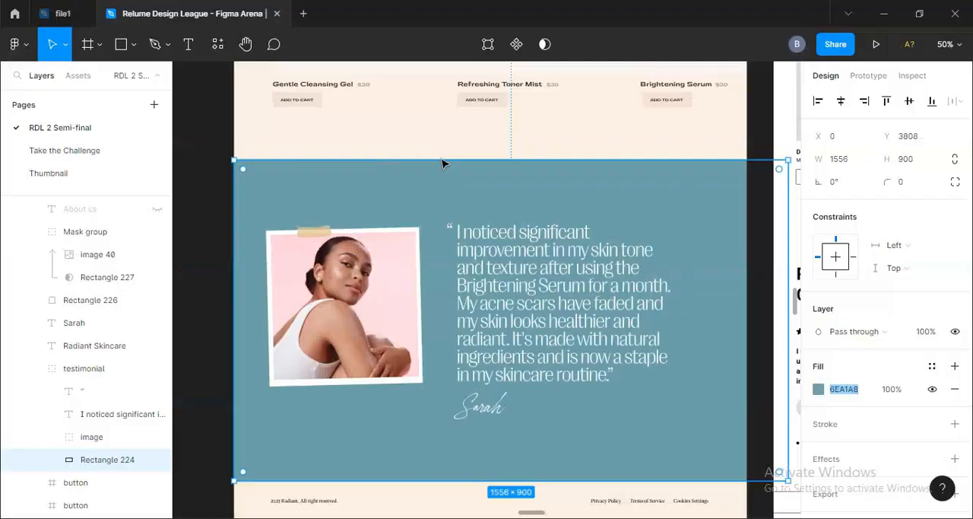
key(alt+Tab)
click(13, 147)
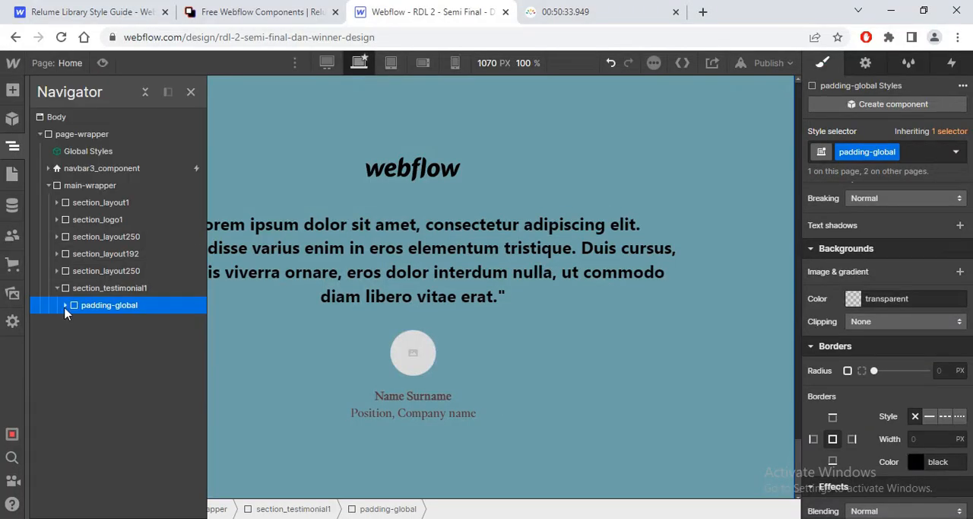
click(65, 305)
click(74, 321)
click(82, 343)
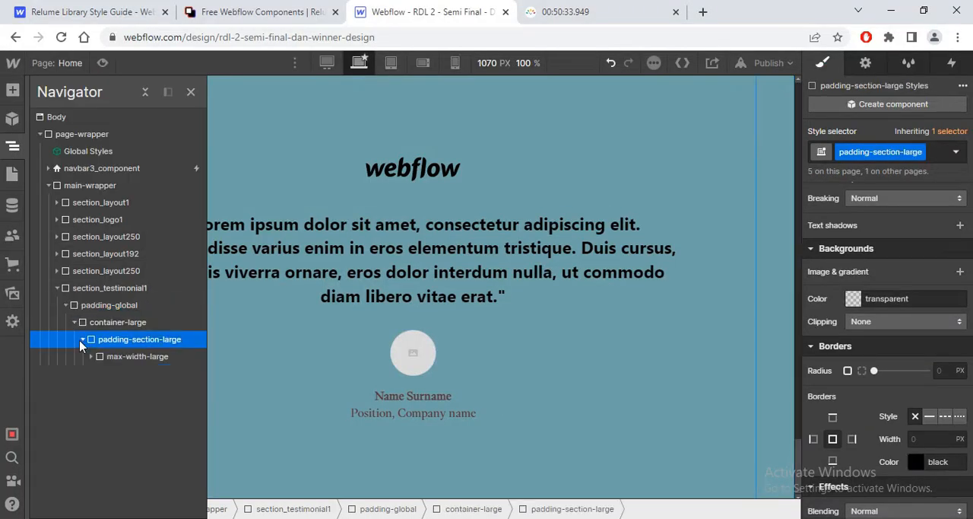
click(108, 357)
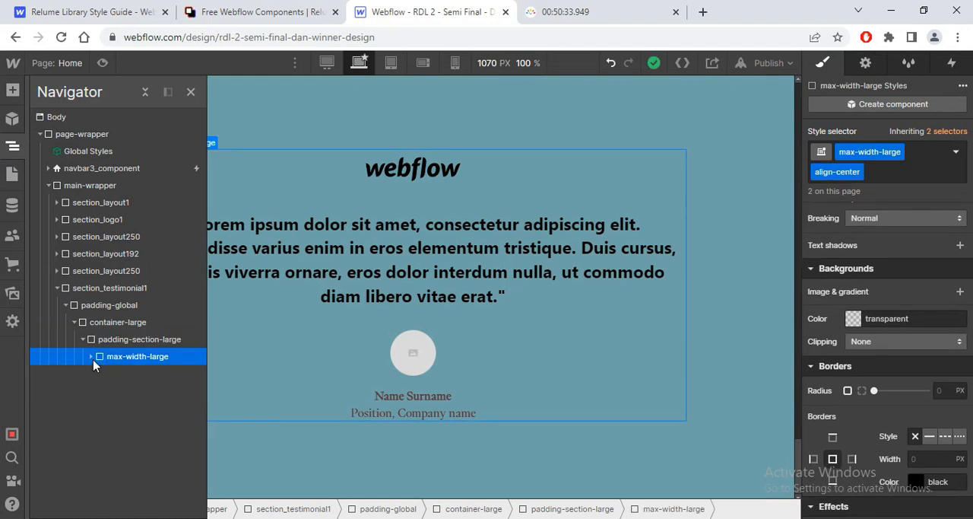
click(91, 357)
click(100, 373)
click(134, 380)
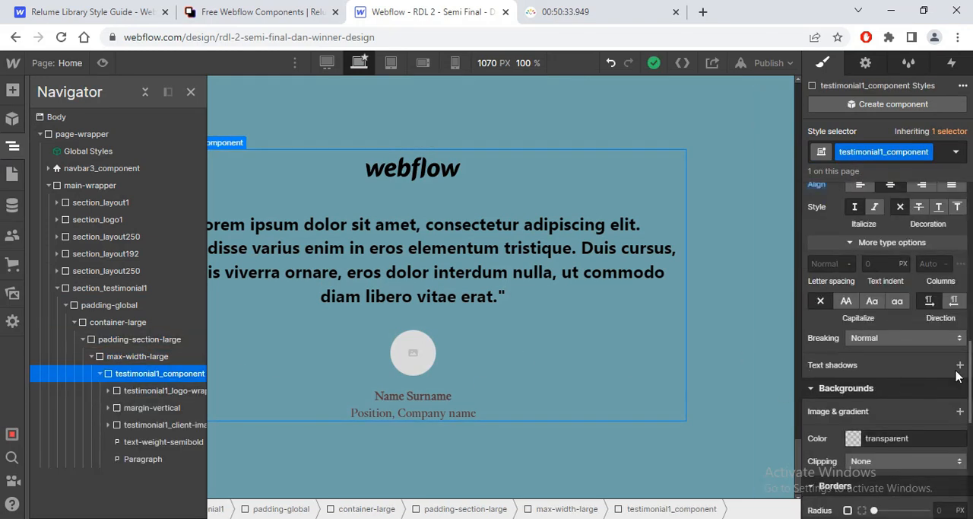
click(148, 392)
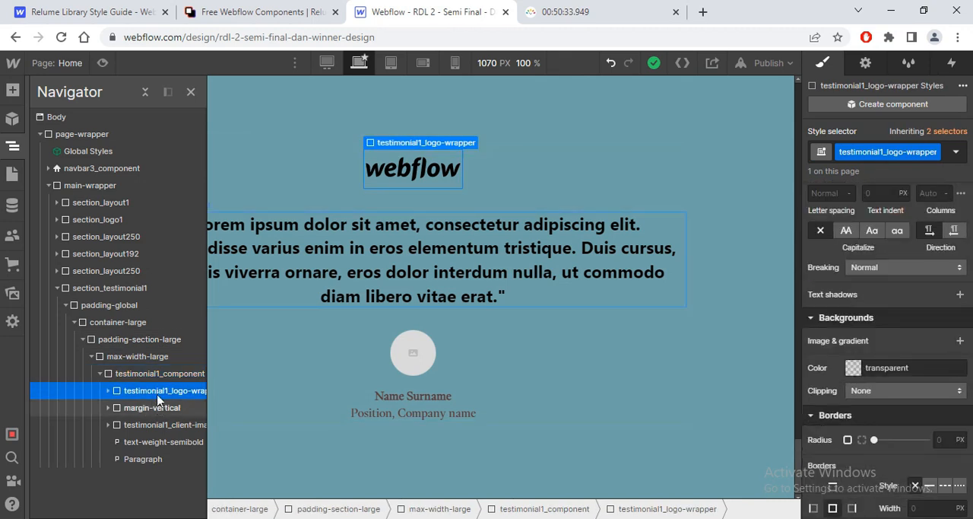
key(Delete)
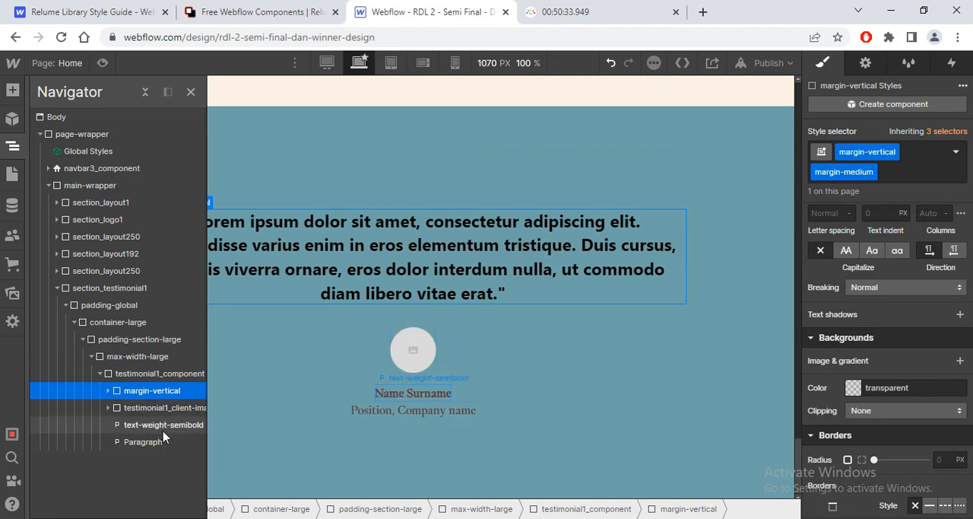
Step: Compare with the Figma design and move the client image wrapper above margin-vertical inside testimonial1_component
key(alt+Tab)
key(alt+Tab)
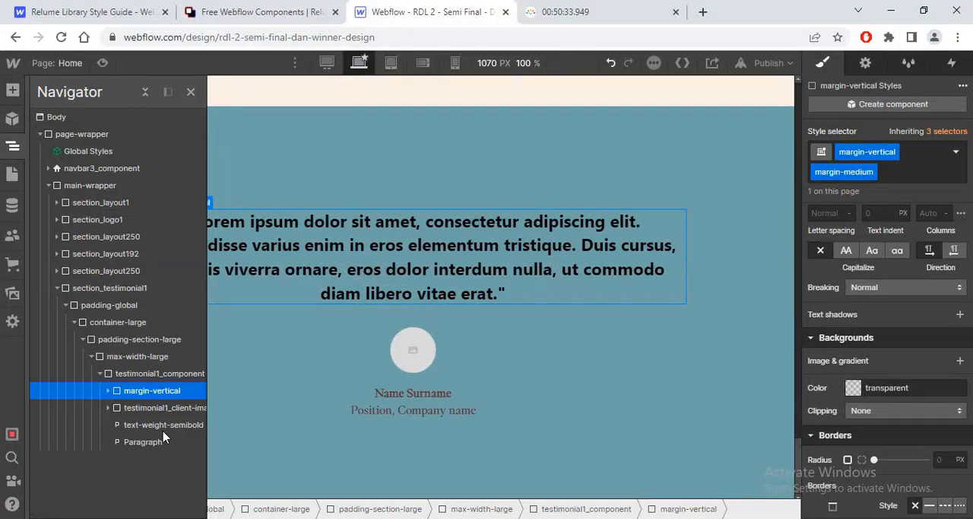
drag(129, 408, 140, 395)
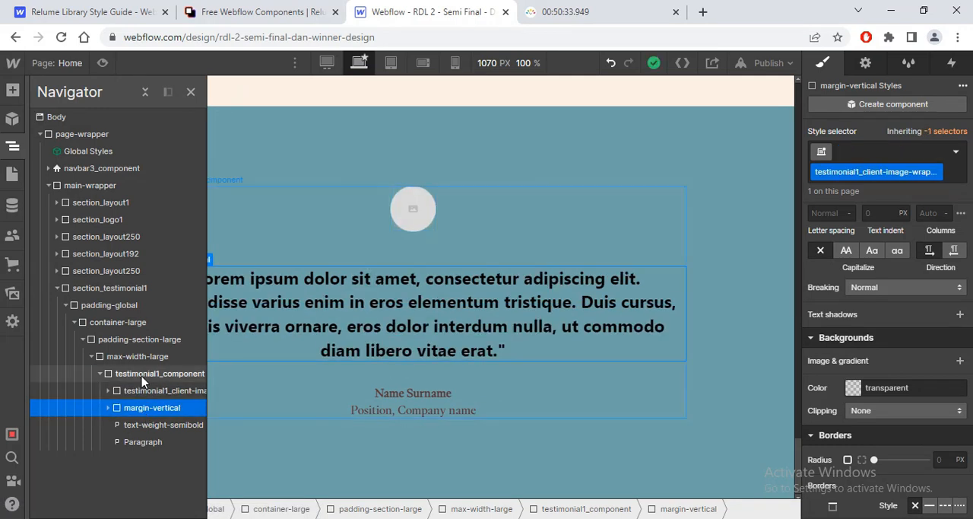
Step: Add a Div Block to testimonial1_component below the client image wrapper and nest margin-vertical and then text-weight-semibold inside it
click(142, 375)
key(ctrl+k)
text(div)
key(Return)
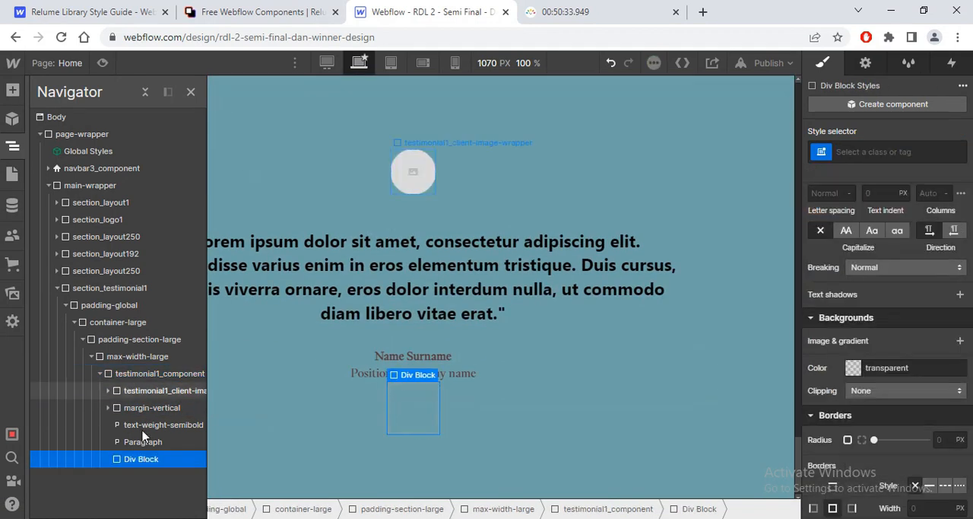
drag(142, 460, 155, 417)
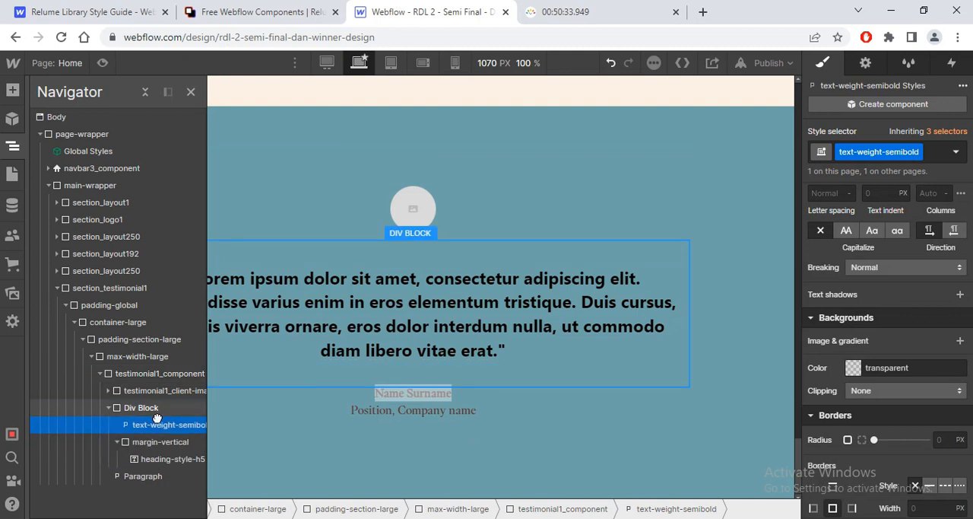
drag(154, 452, 137, 484)
Step: Delete the position and company name paragraph from testimonial1_component and collapse the Div Block
click(135, 484)
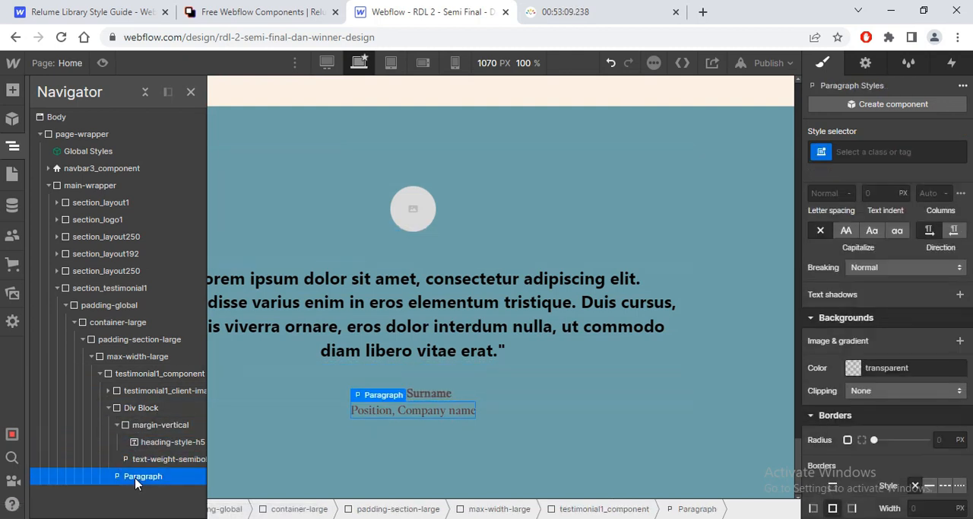
key(Delete)
click(111, 410)
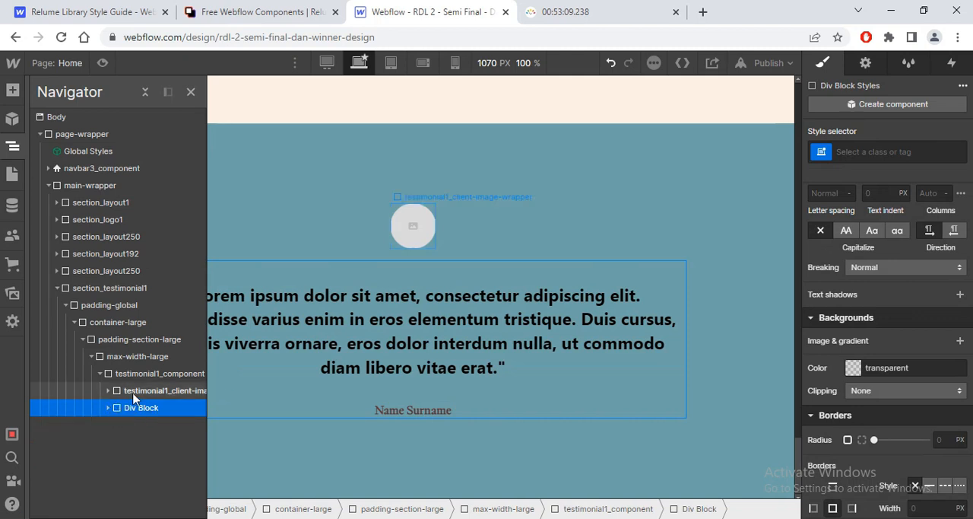
Step: Set the flex direction of testimonial1_component to horizontal and close the Navigator
click(156, 373)
scroll(892, 253, up, 10)
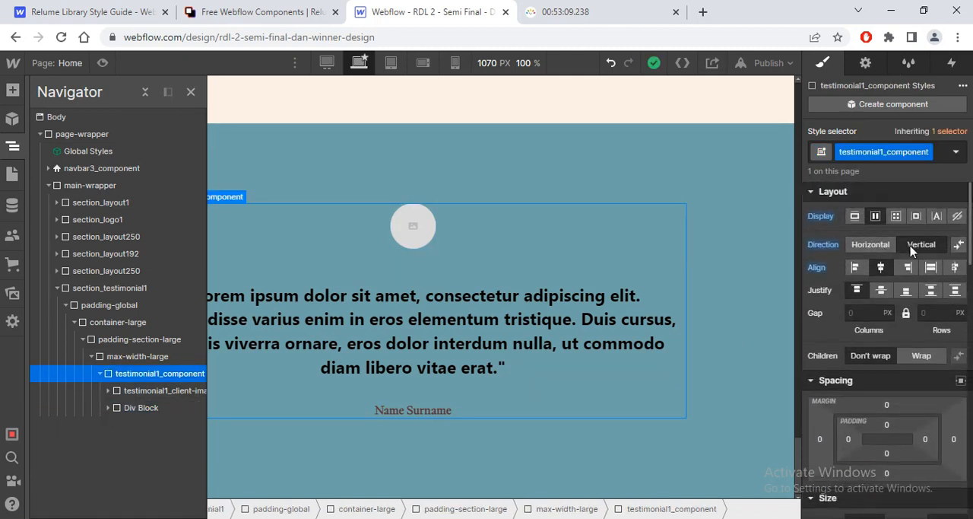
click(870, 250)
click(192, 92)
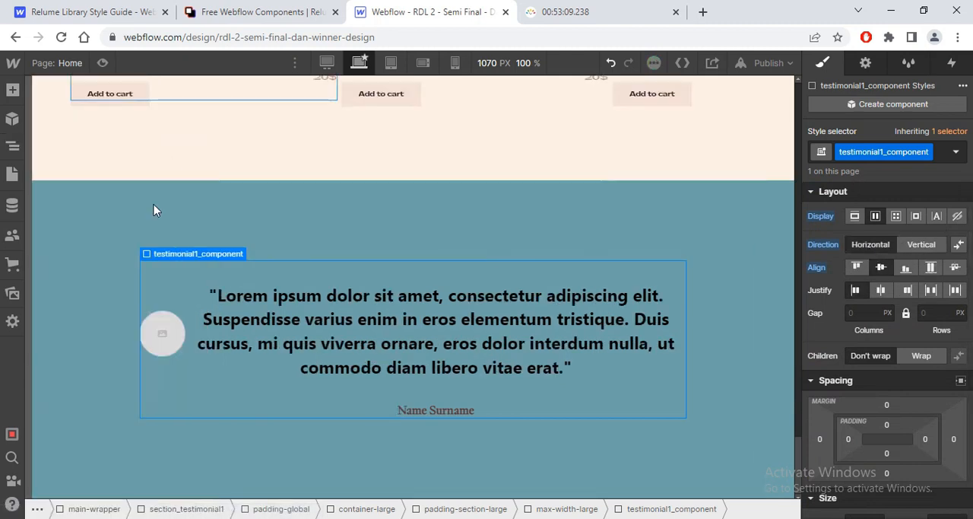
Step: Switch to the Figma design, check the spacing between the testimonial photo and the quote text, and return to Webflow
key(alt+Tab)
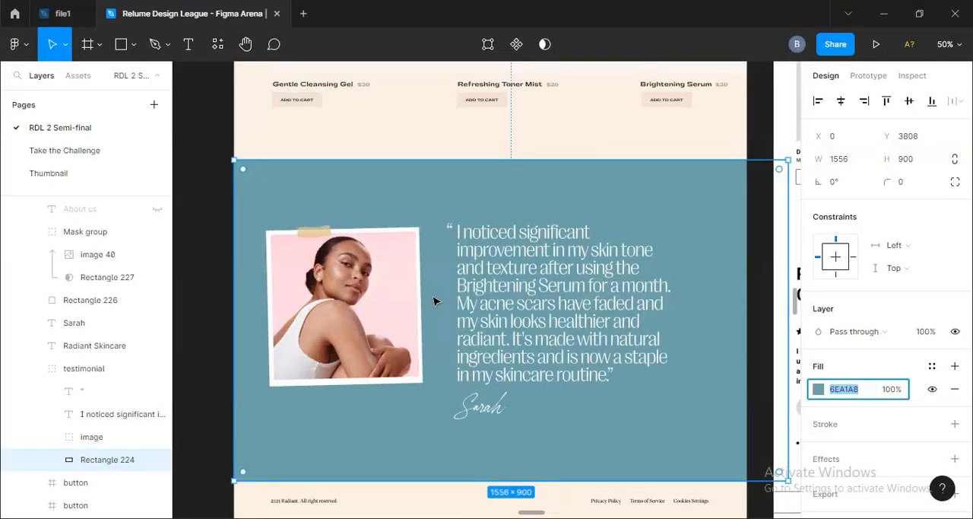
click(420, 302)
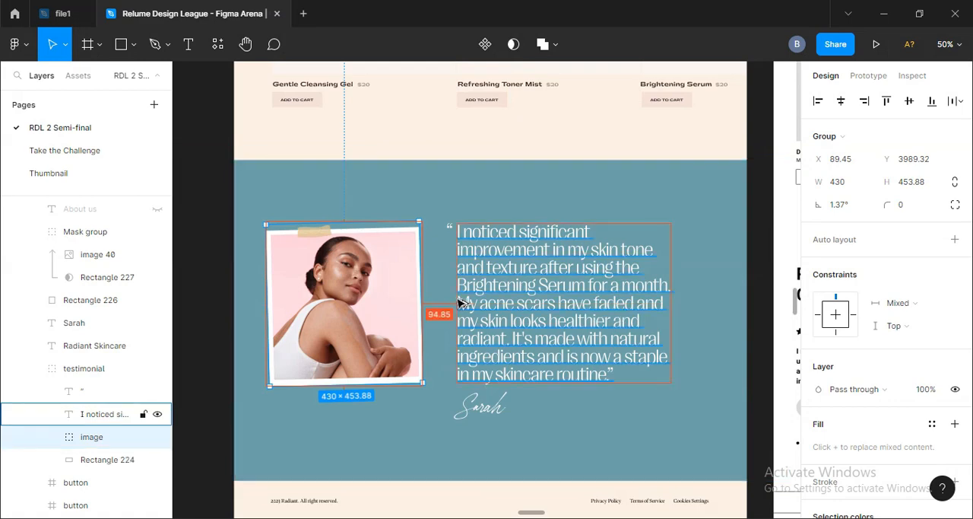
key(alt+Tab)
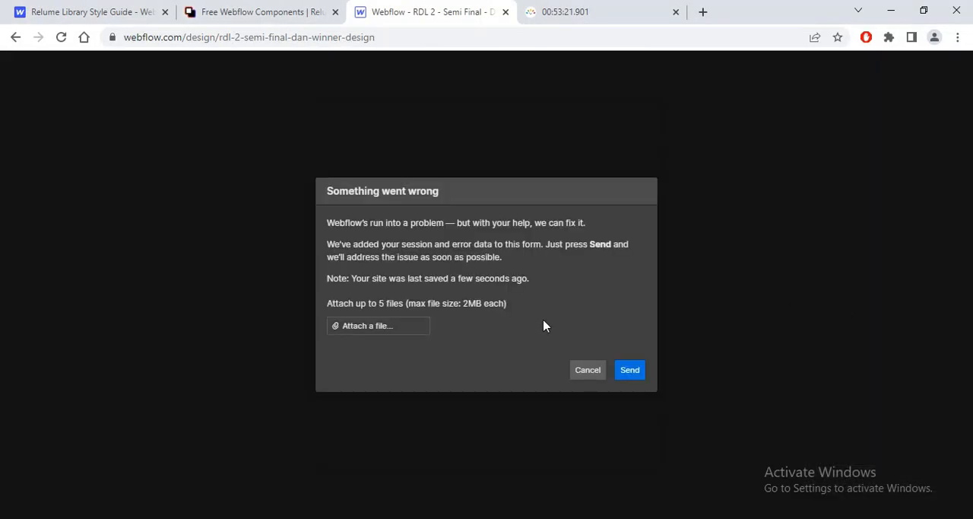
Step: Send the Webflow error report and refresh the Designer
click(630, 370)
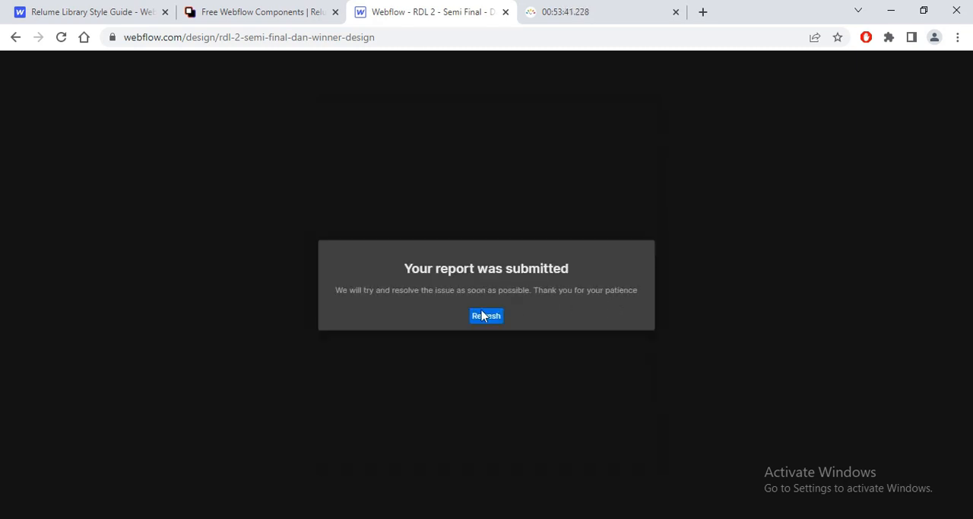
click(484, 316)
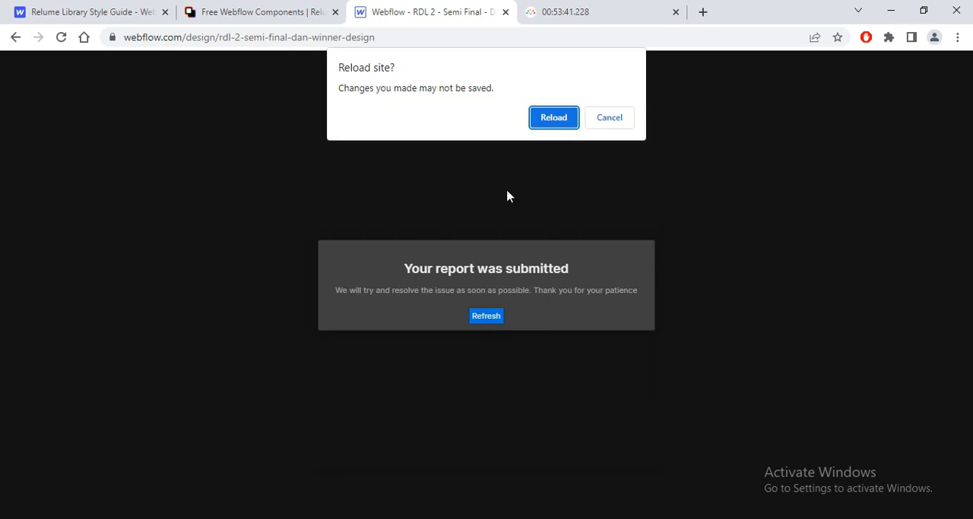
click(601, 121)
click(486, 316)
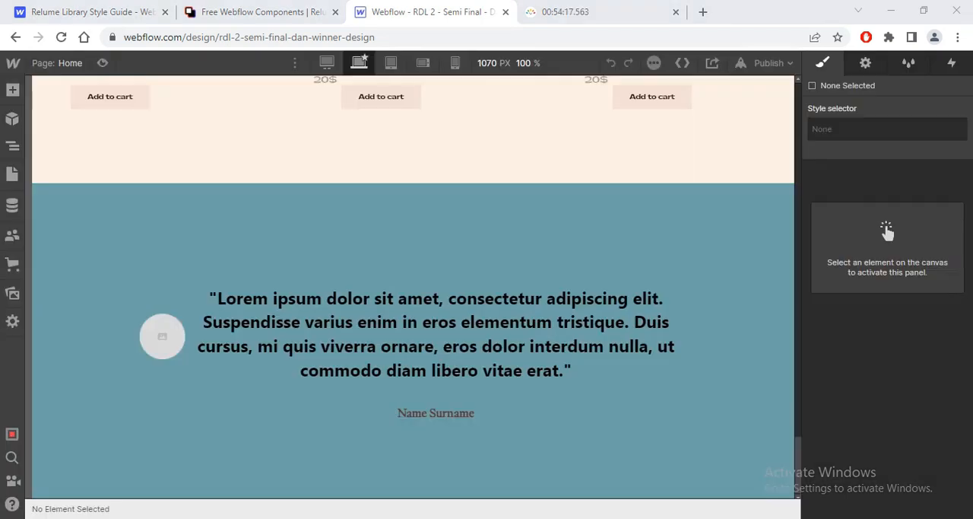
Step: Replace the placeholder image in testimonial1_client-image with testemonial.png after checking the Figma design
click(165, 309)
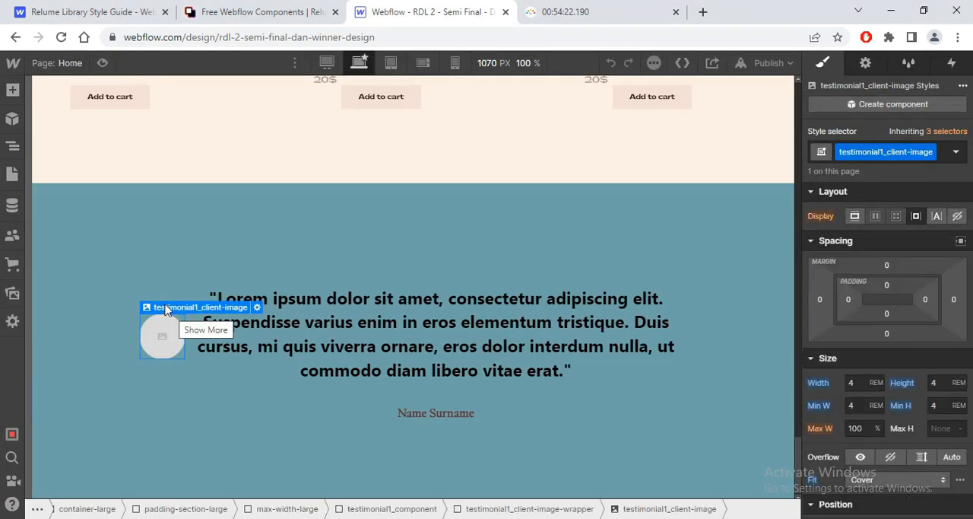
key(alt+Tab)
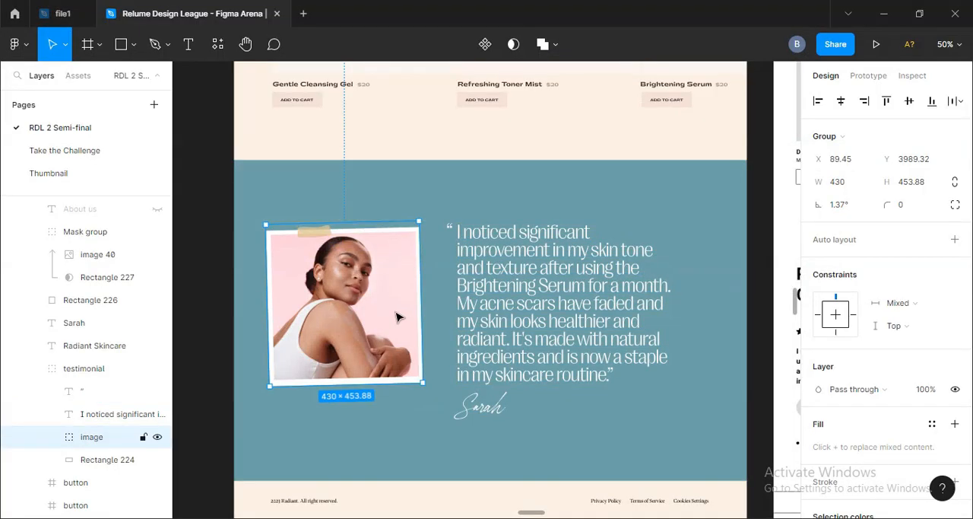
key(alt+Tab)
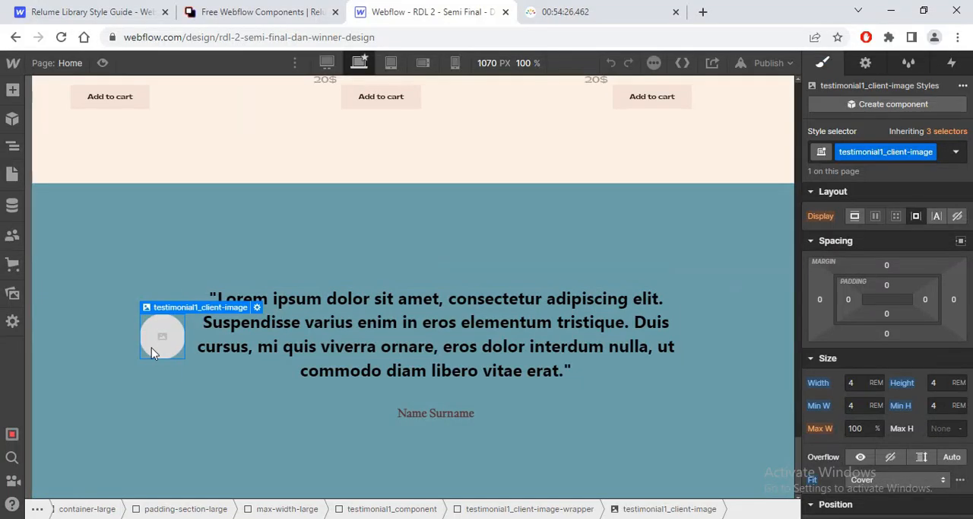
click(258, 307)
click(257, 384)
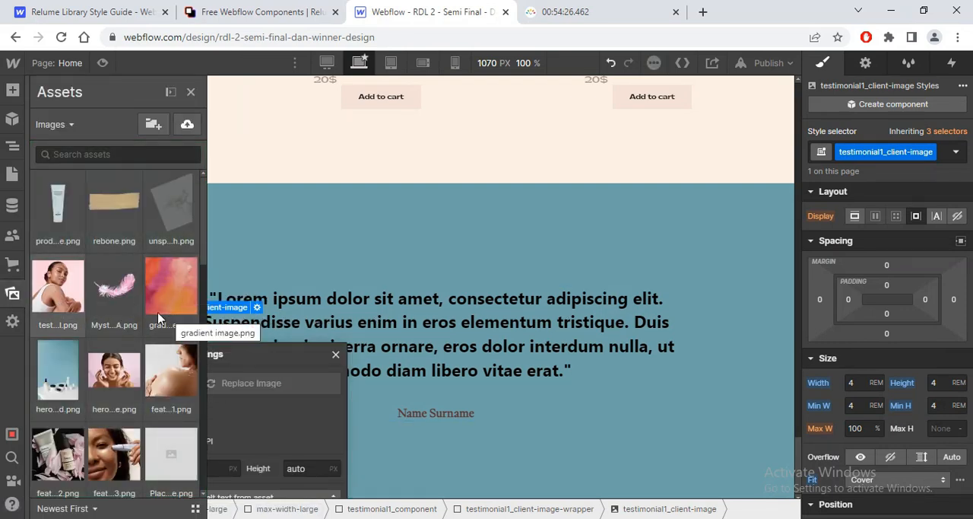
click(58, 293)
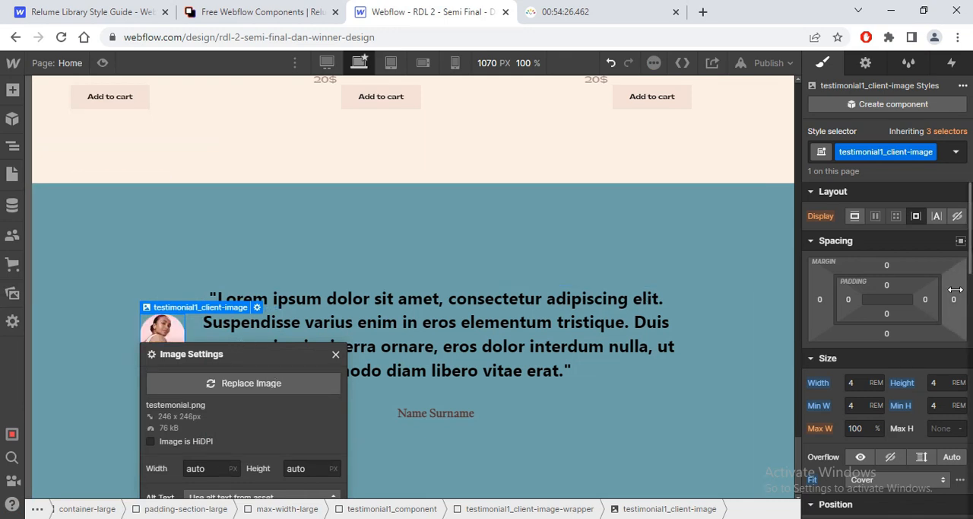
Step: Reset the width, height, minimum width and minimum height of testimonial1_client-image
click(827, 386)
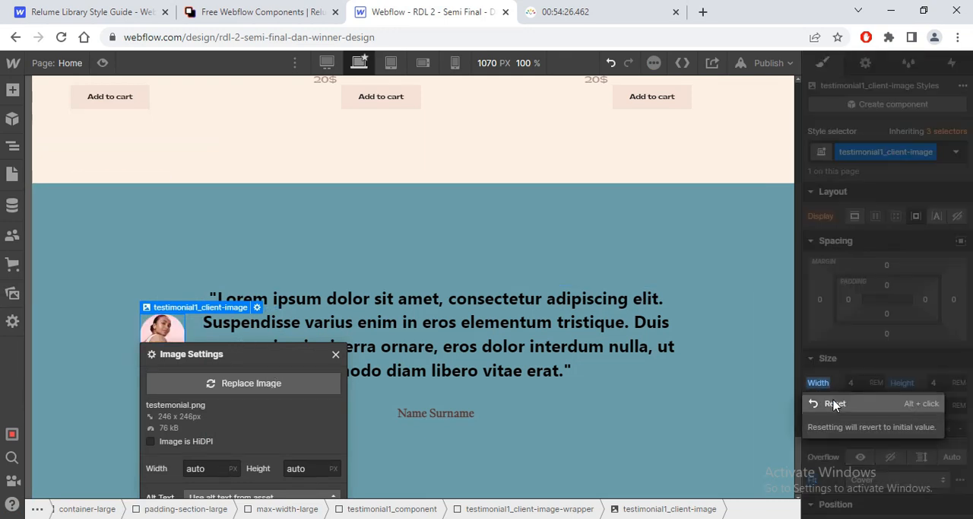
click(906, 382)
click(907, 401)
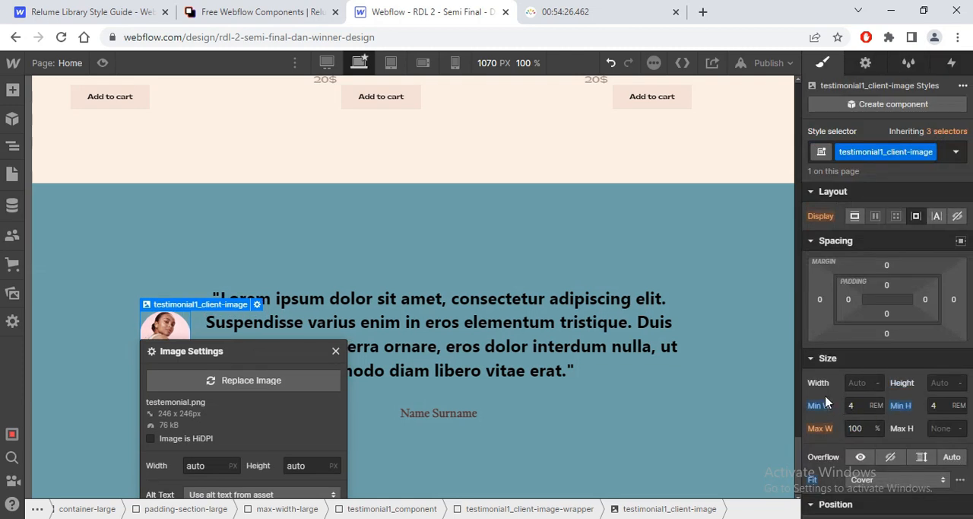
click(826, 403)
click(831, 425)
click(901, 405)
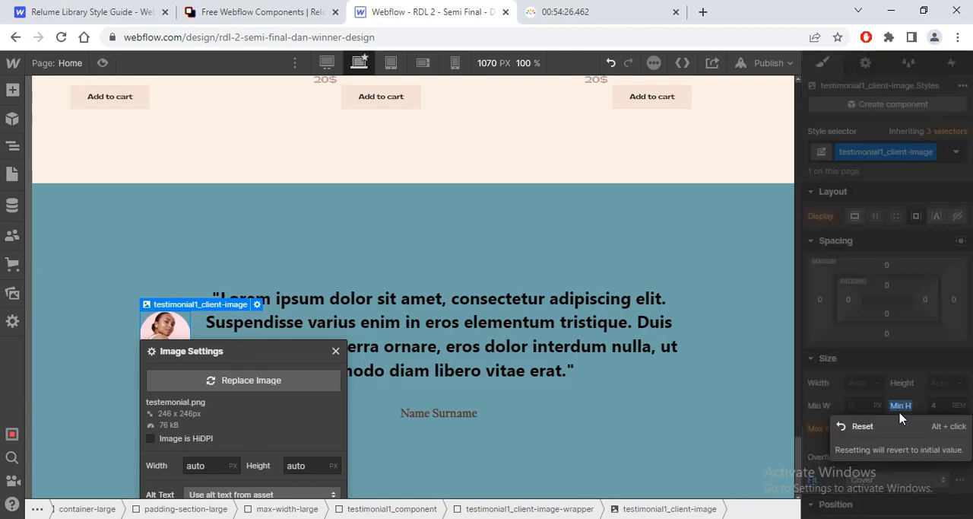
click(862, 426)
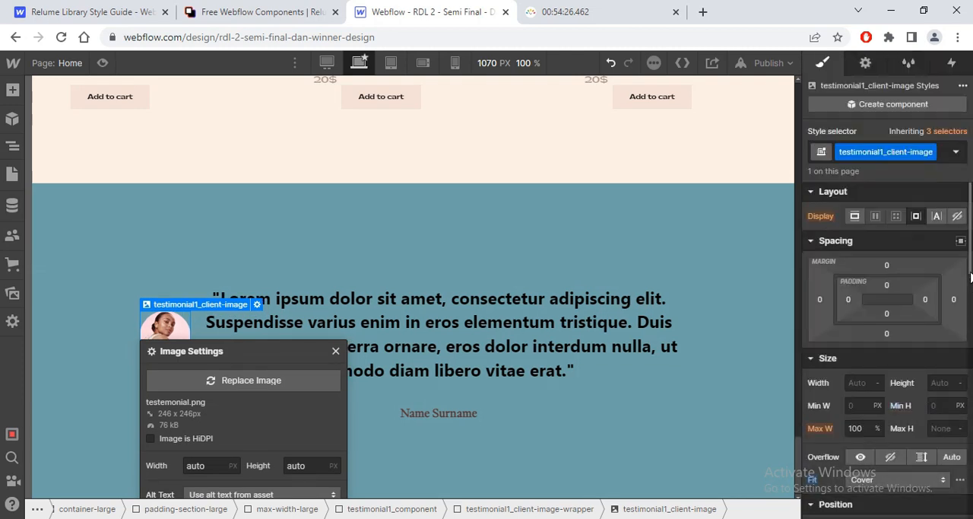
Step: Reset the border radius of testimonial1_client-image
scroll(819, 356, down, 12)
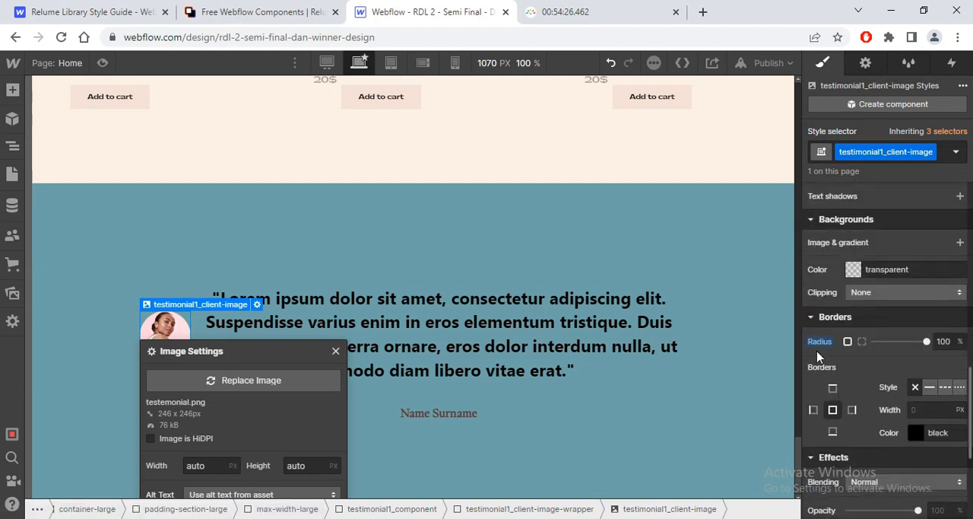
click(820, 341)
click(831, 368)
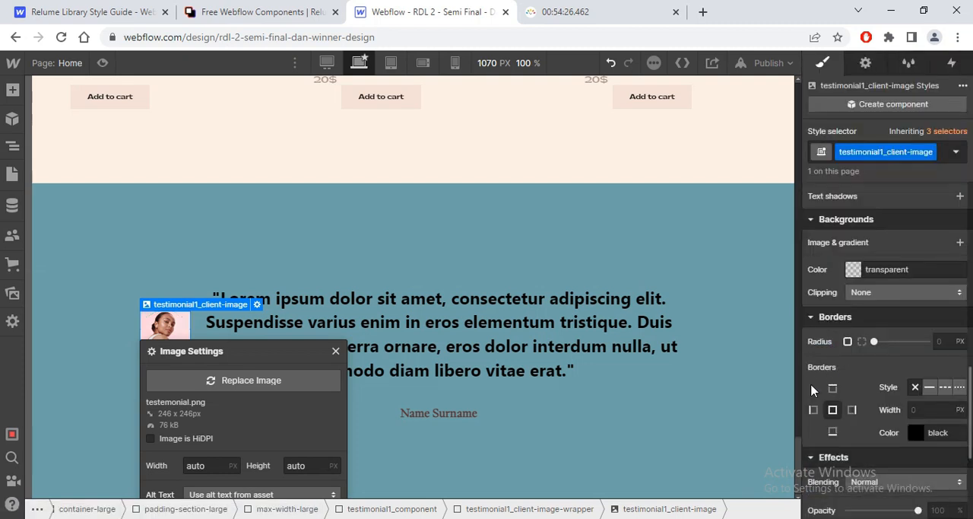
Step: Select testimonial1_client-image-wrapper, review its style settings and compare the image with the testimonial photo in the Figma design
click(217, 290)
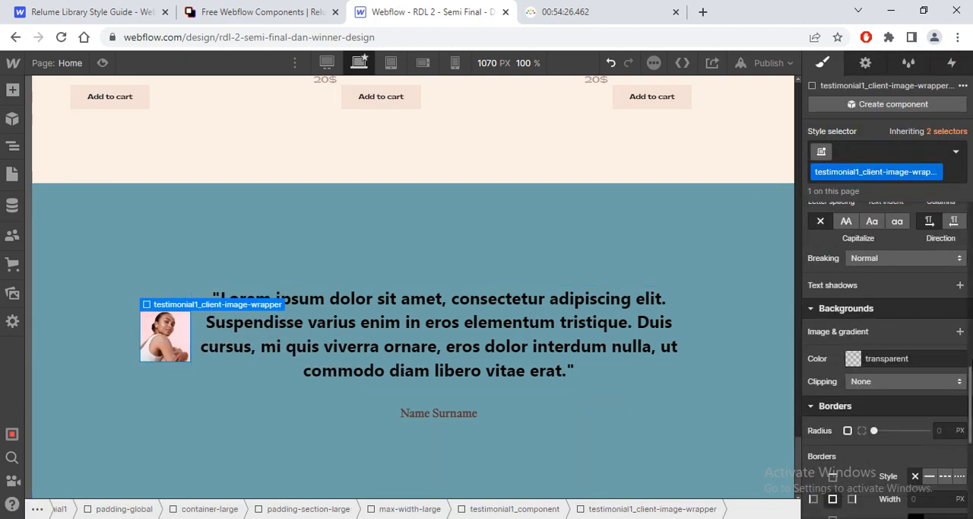
scroll(887, 357, down, 3)
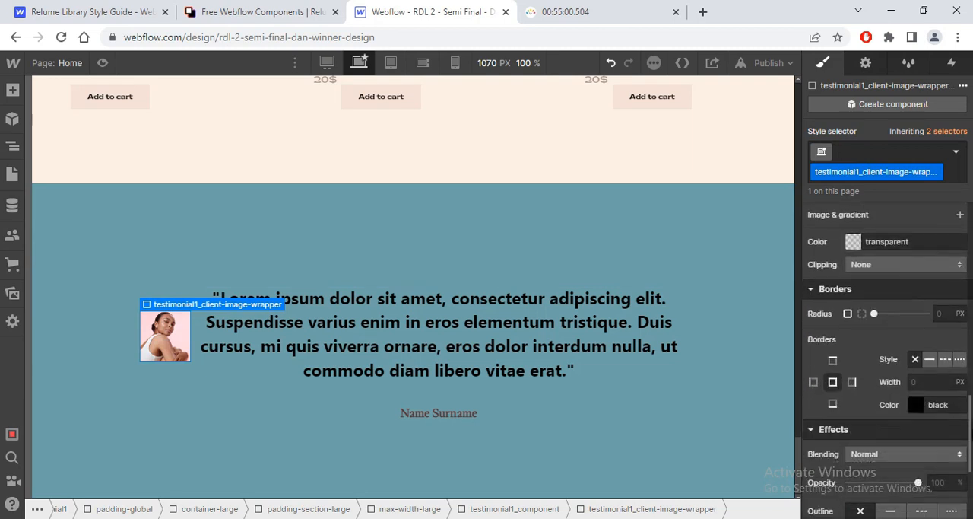
scroll(887, 358, up, 10)
scroll(887, 358, up, 1)
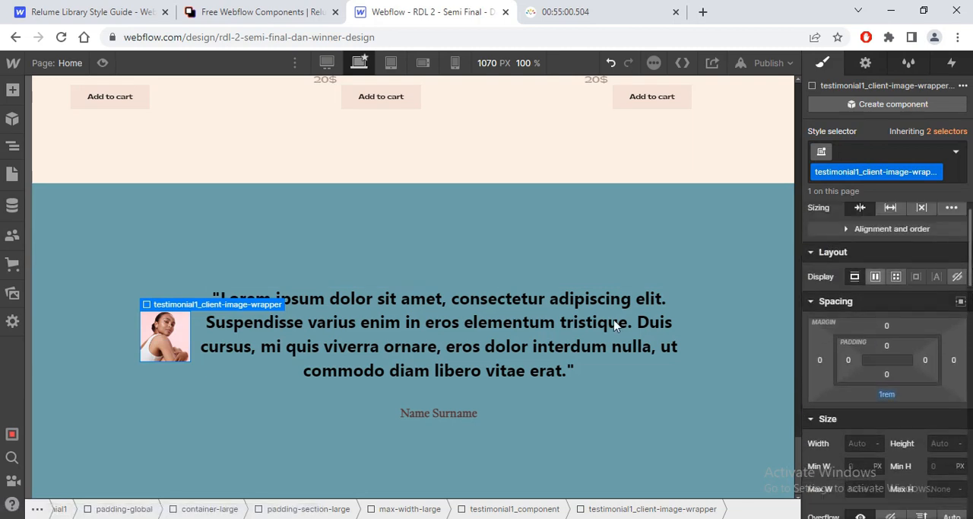
key(alt+Tab)
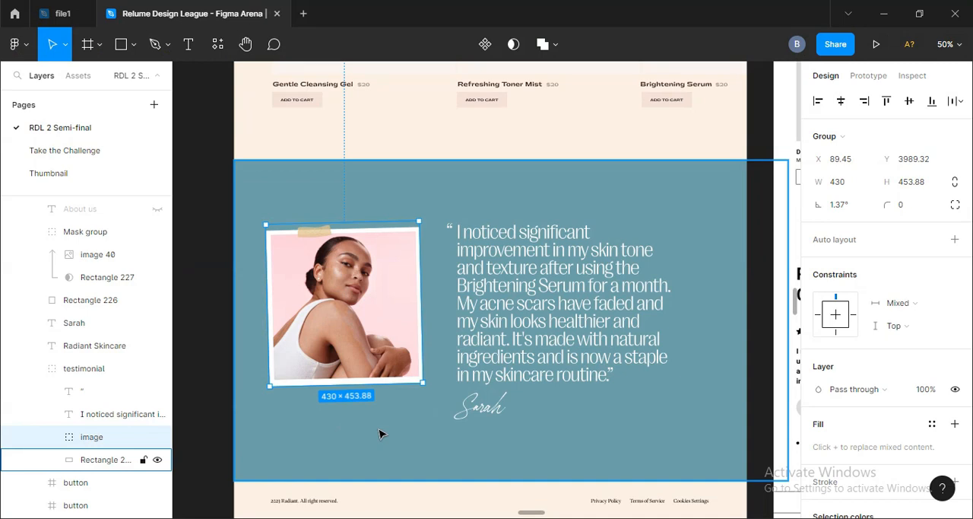
key(alt+Tab)
key(alt+Tab)
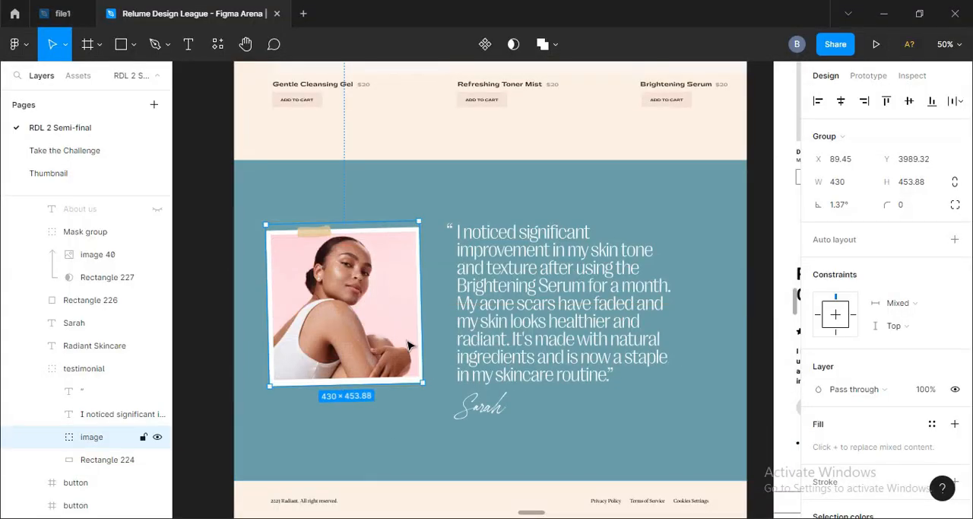
key(alt+Tab)
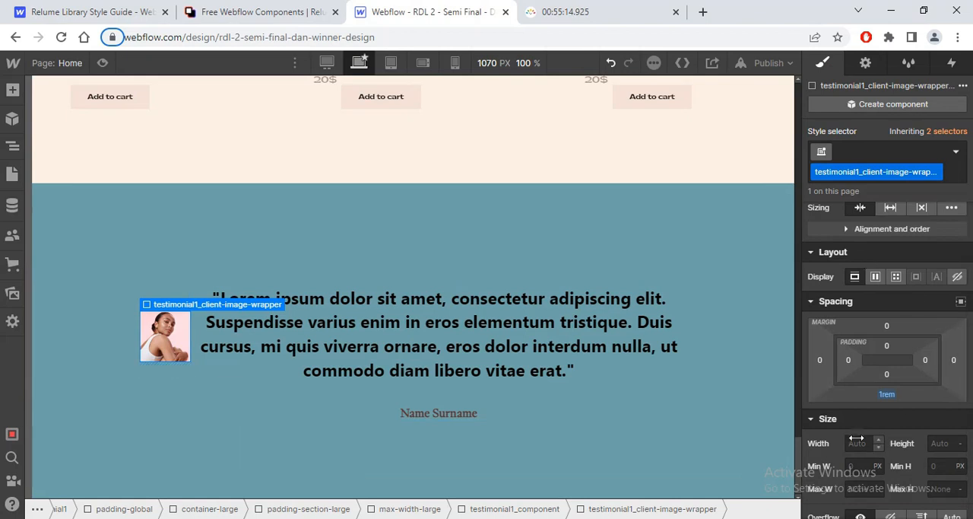
Step: Set the width of testimonial1_client-image-wrapper to 30 VW
drag(856, 439, 854, 449)
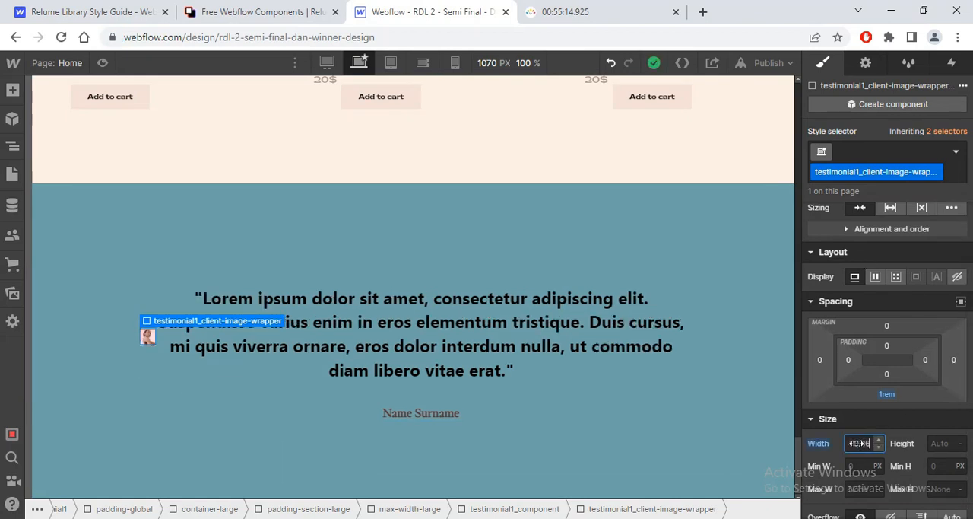
key(Return)
text(25)
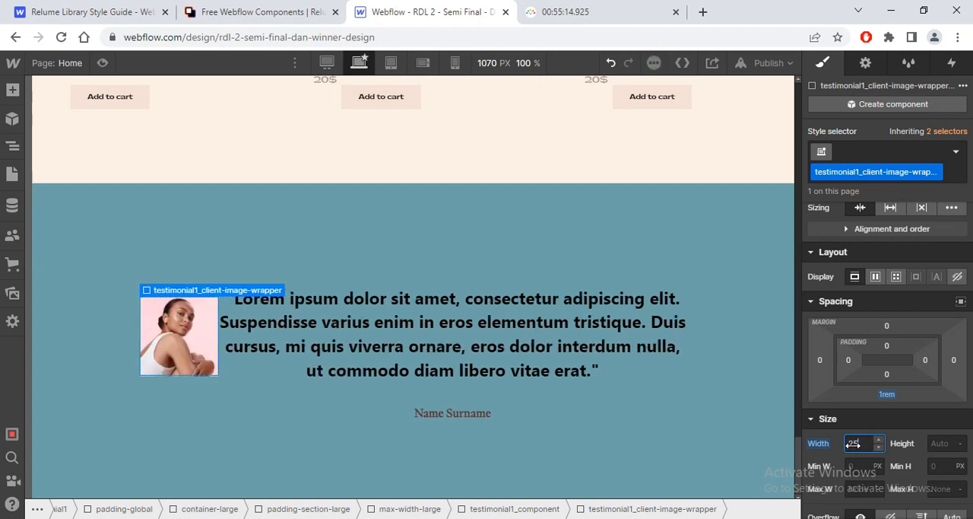
key(alt+Tab)
key(alt+Tab)
text(vw)
key(Return)
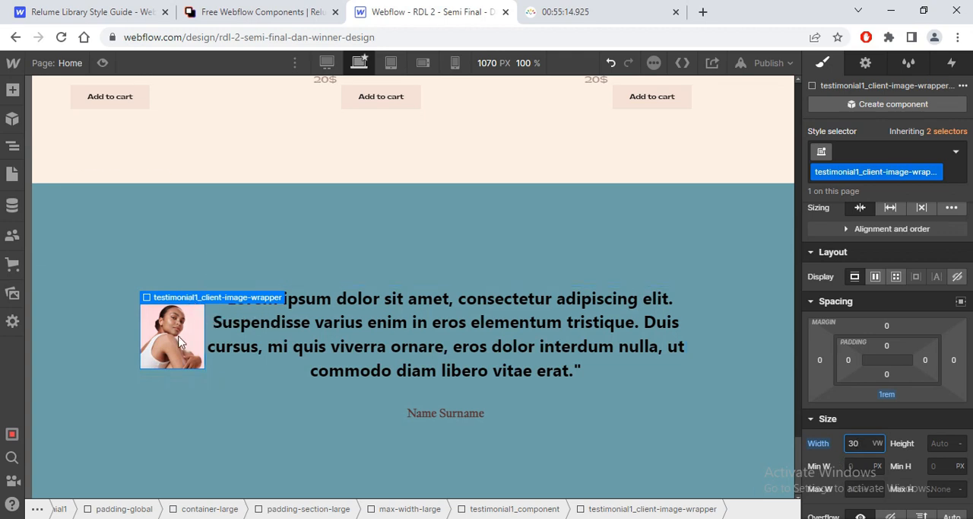
Step: Set the column and row gap of testimonial1_component to 5rem
click(179, 305)
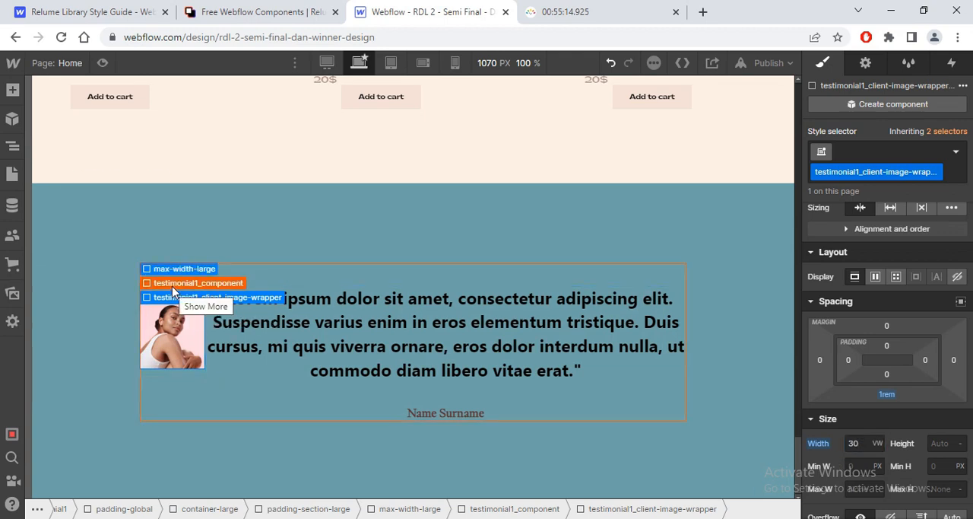
click(172, 285)
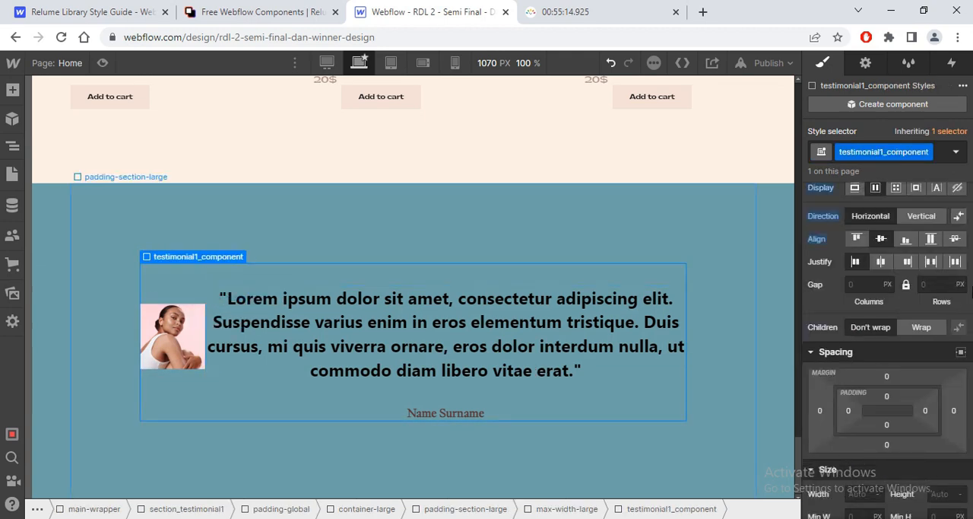
click(192, 305)
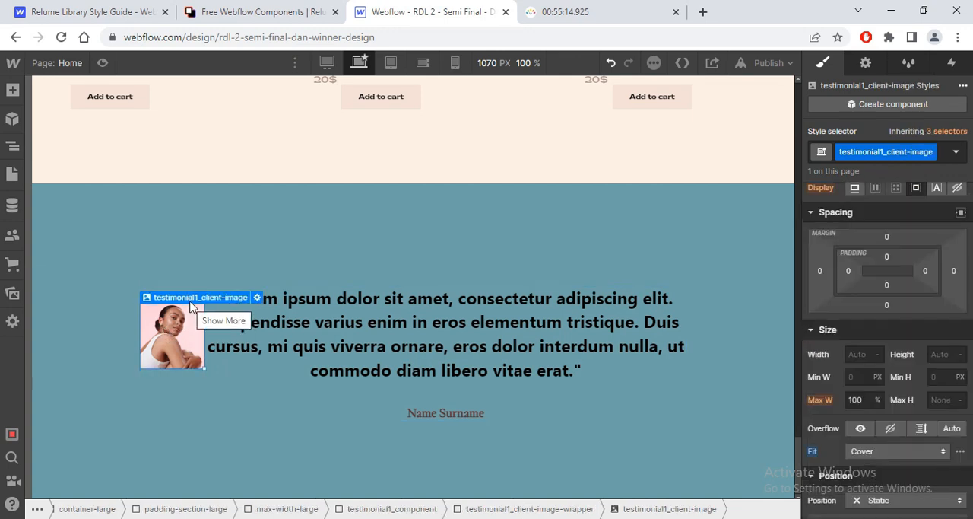
click(182, 269)
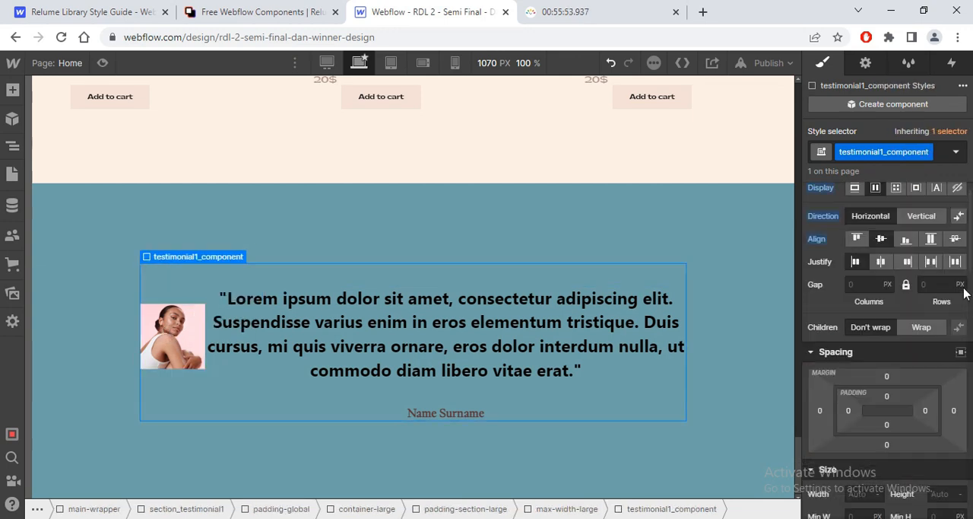
click(855, 287)
text(5rem)
key(Return)
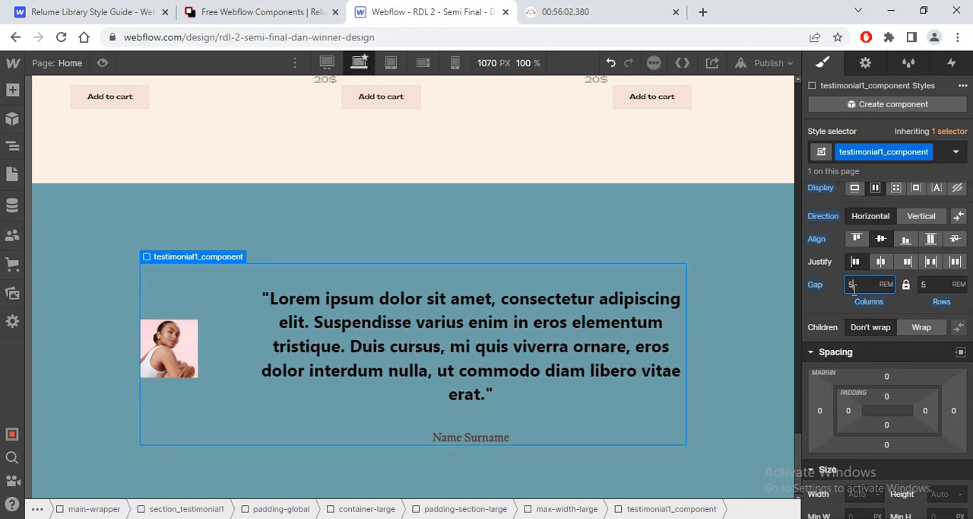
Step: Select testimonial1_client-image-wrapper around the testimonial photo and reset its width
click(197, 353)
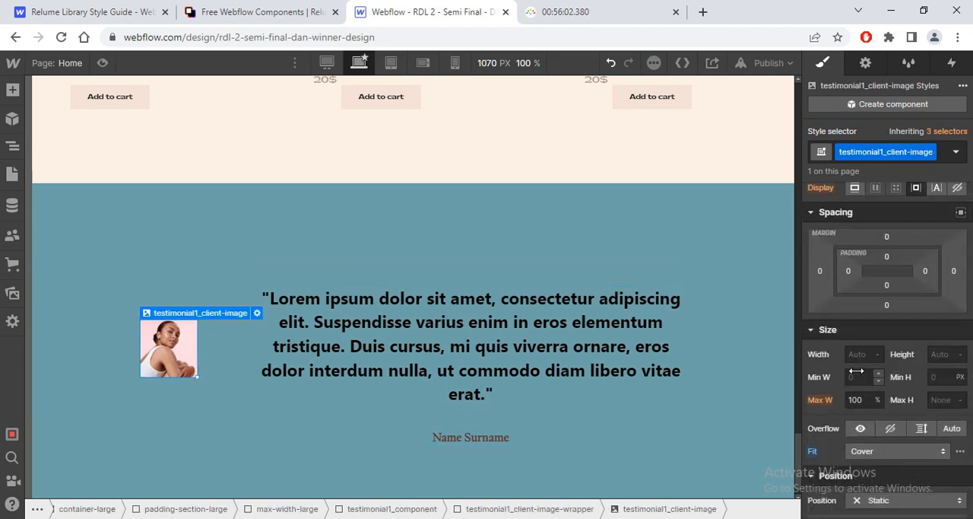
click(212, 318)
click(208, 298)
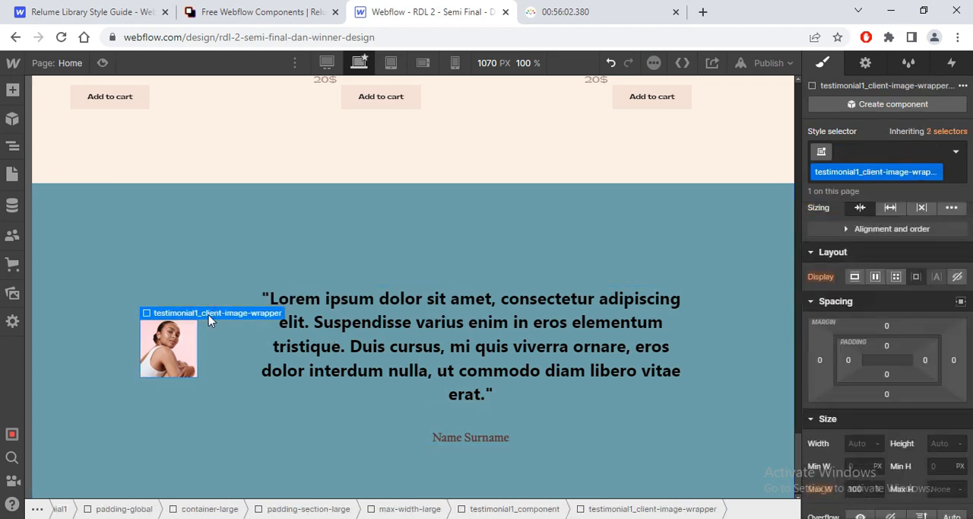
click(824, 449)
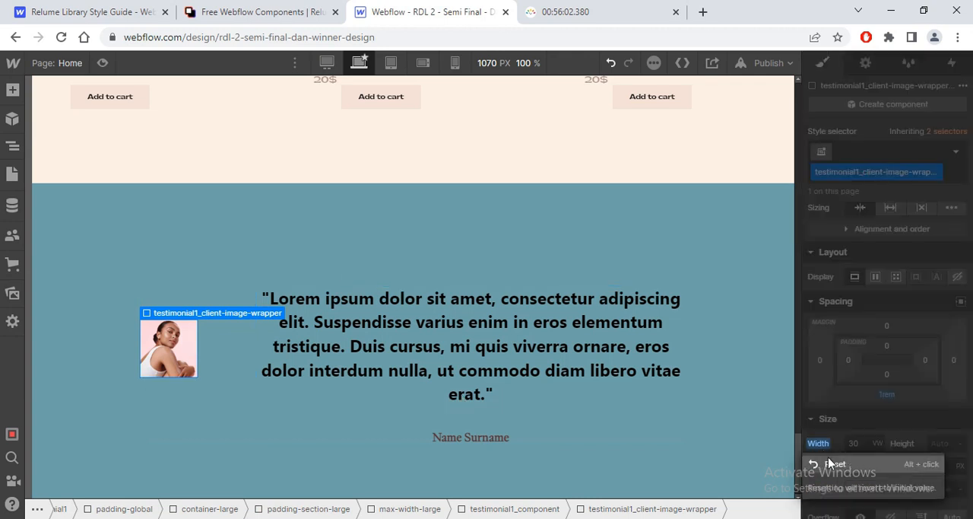
click(830, 460)
Step: Try widths of 100% and 400 on testimonial1_client-image-wrapper
drag(859, 445, 868, 460)
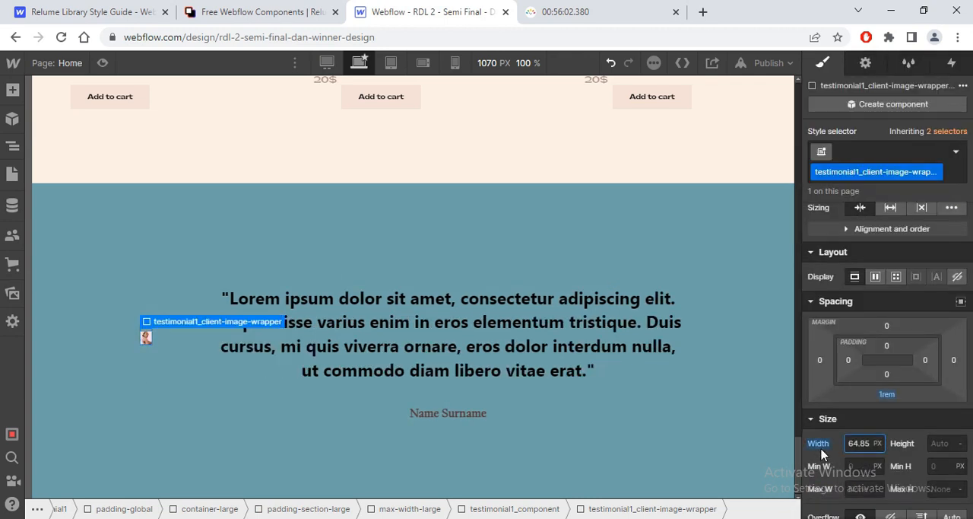
click(851, 447)
text(100%)
key(BackSpace)
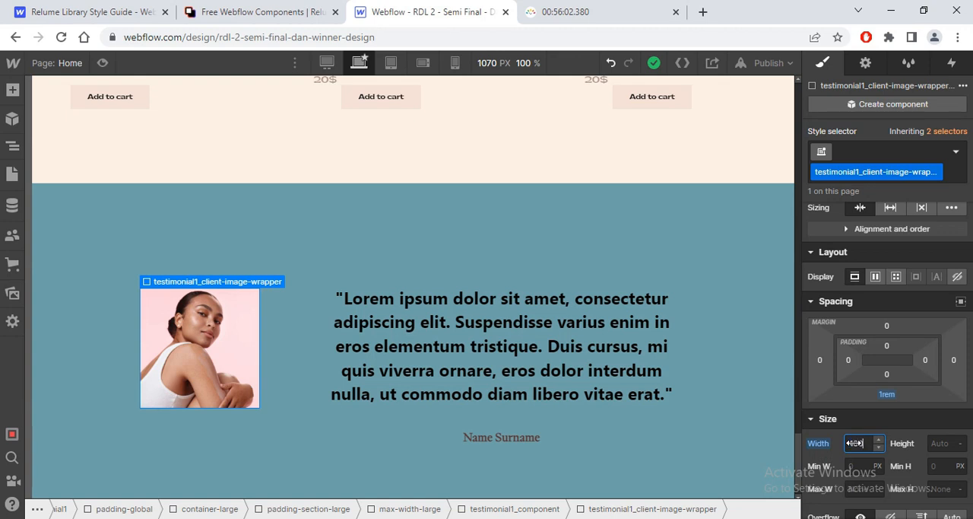
drag(854, 443, 855, 443)
click(855, 445)
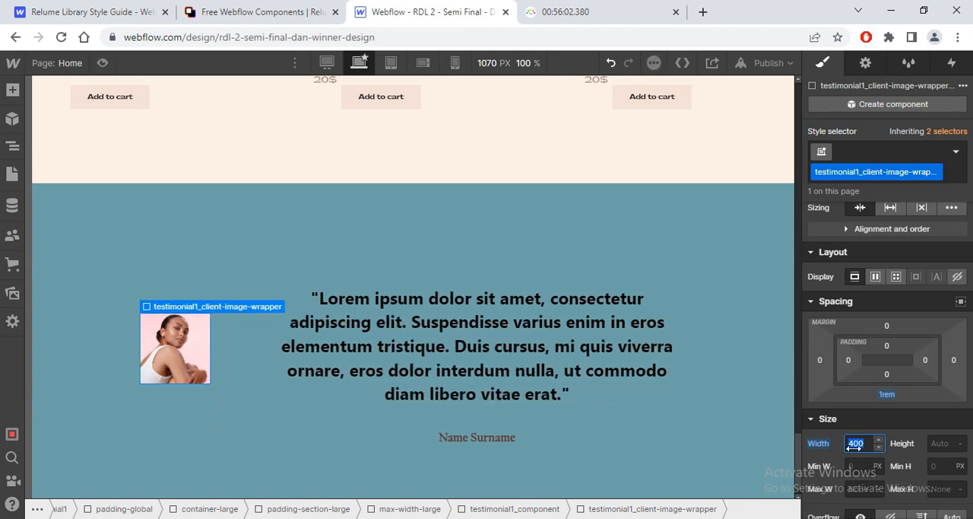
Step: Compare the image with the testimonial photo in the Figma design and set the width of testimonial1_client-image-wrapper to 100%
key(alt+Tab)
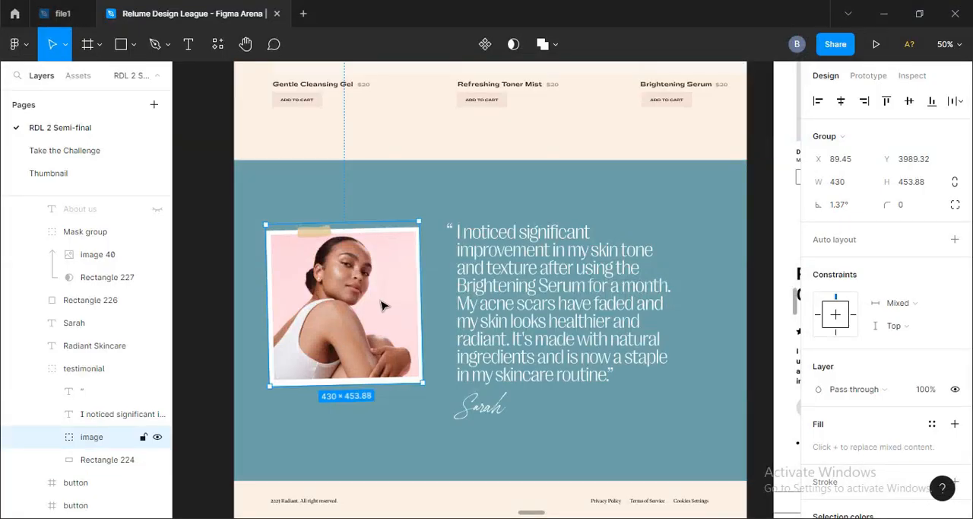
key(alt+Tab)
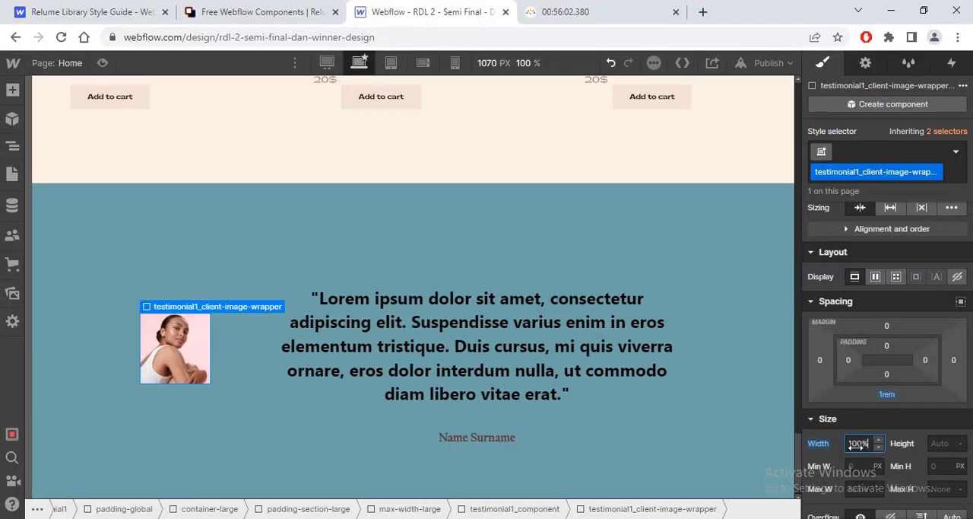
key(Return)
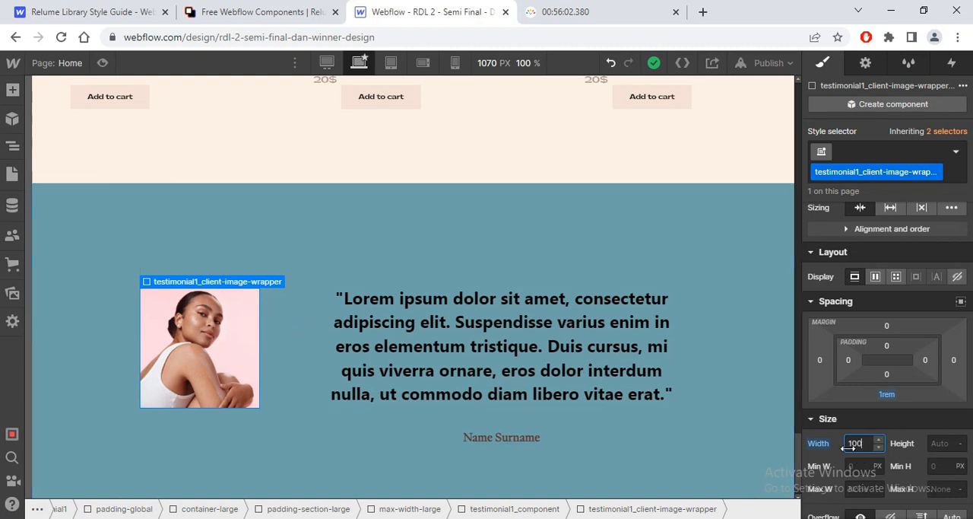
Step: Check the quote's text style in Figma and replace the Webflow quote's class heading-style-h5 2 with heading-style-h5
click(382, 345)
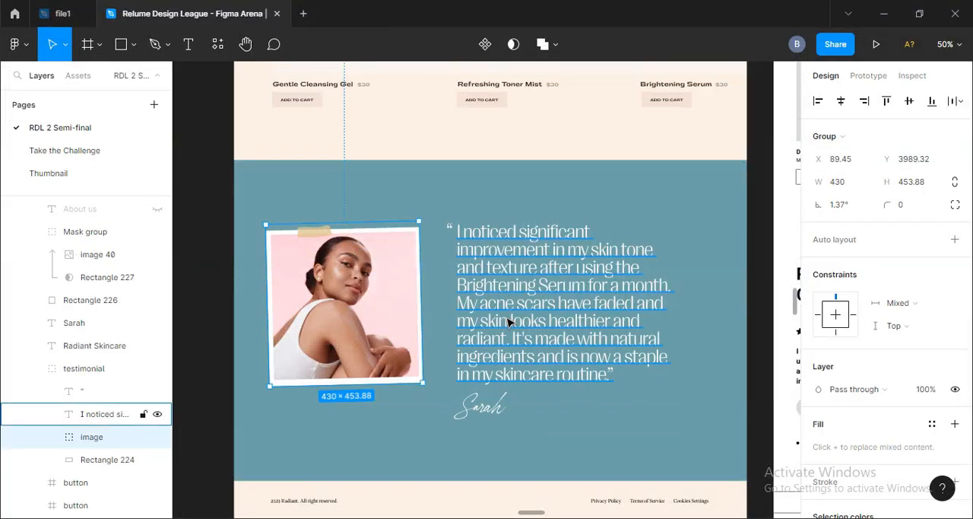
click(513, 320)
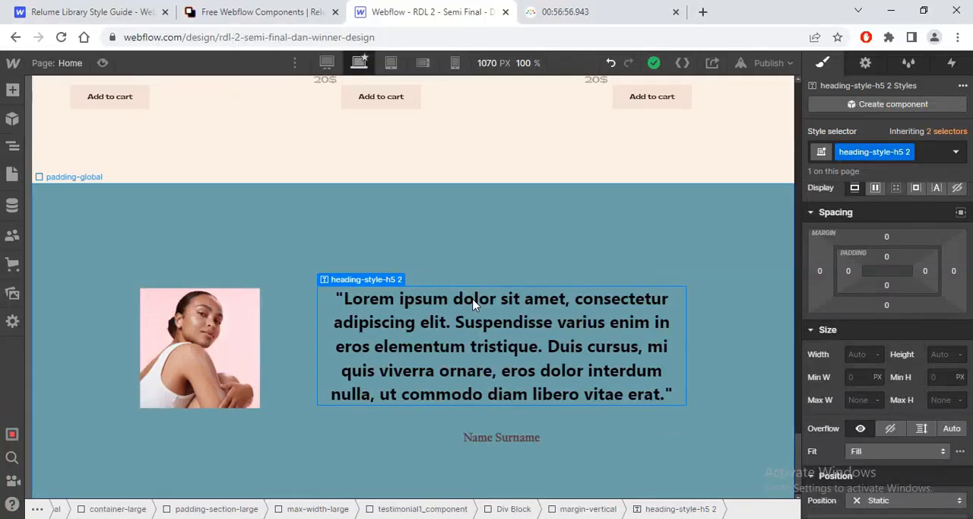
mouse_move(353, 279)
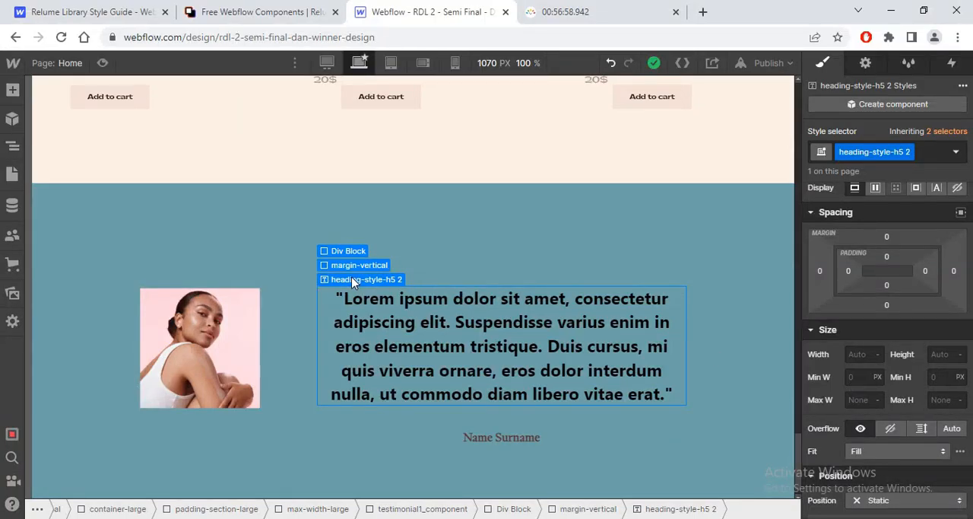
click(909, 152)
click(908, 172)
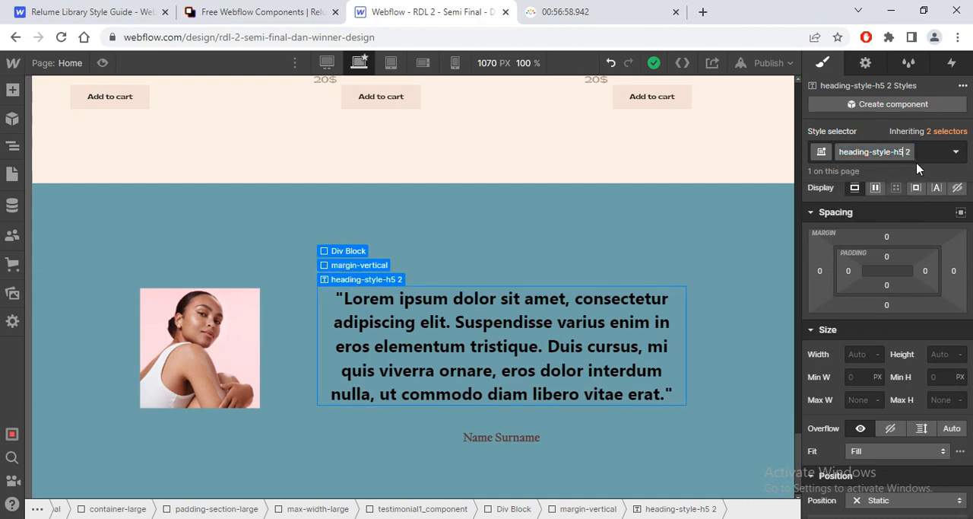
key(Return)
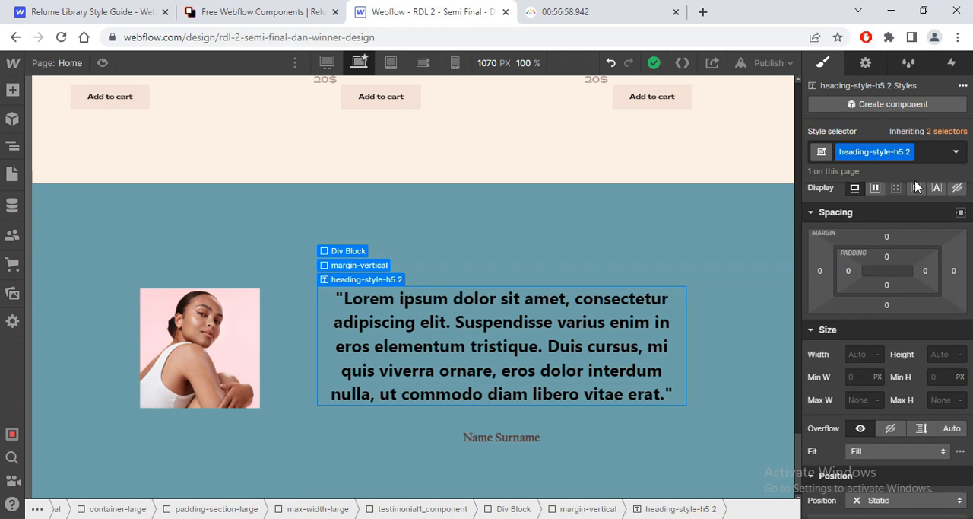
click(925, 155)
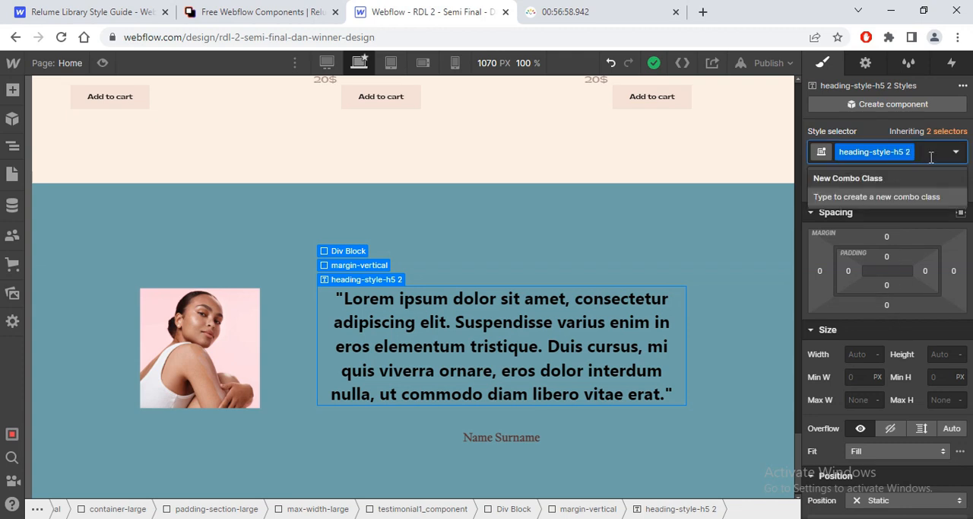
key(BackSpace)
text(headin)
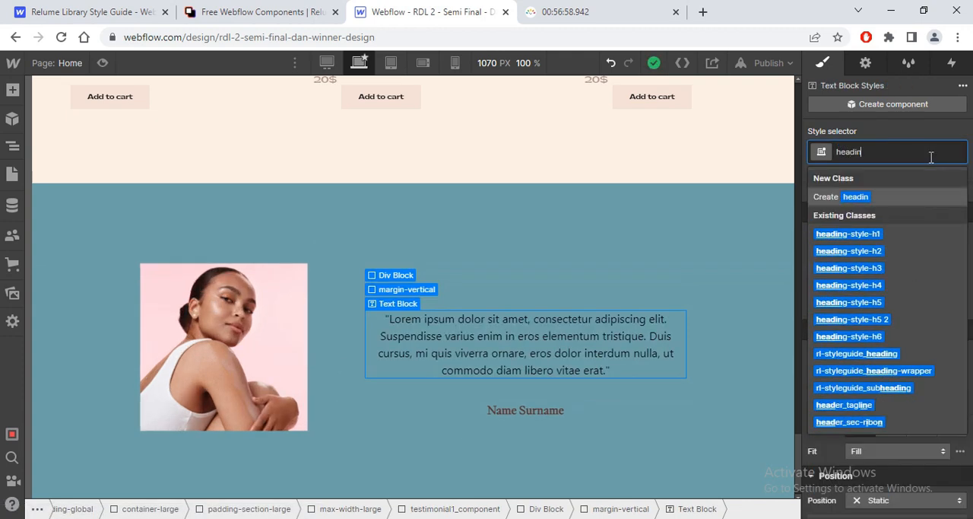
click(899, 301)
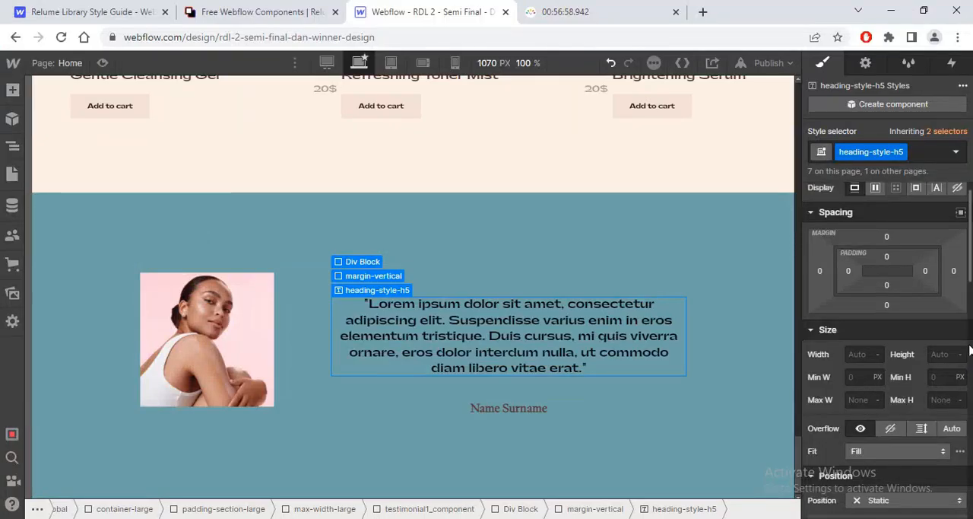
Step: Set the font of heading-style-h5 to Pprightgothic and its text colour to white
scroll(971, 281, down, 4)
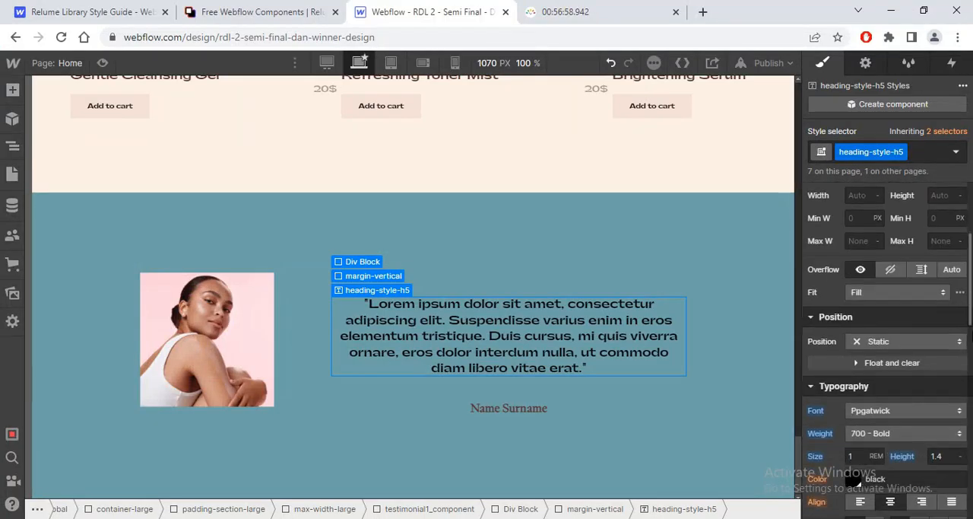
click(890, 293)
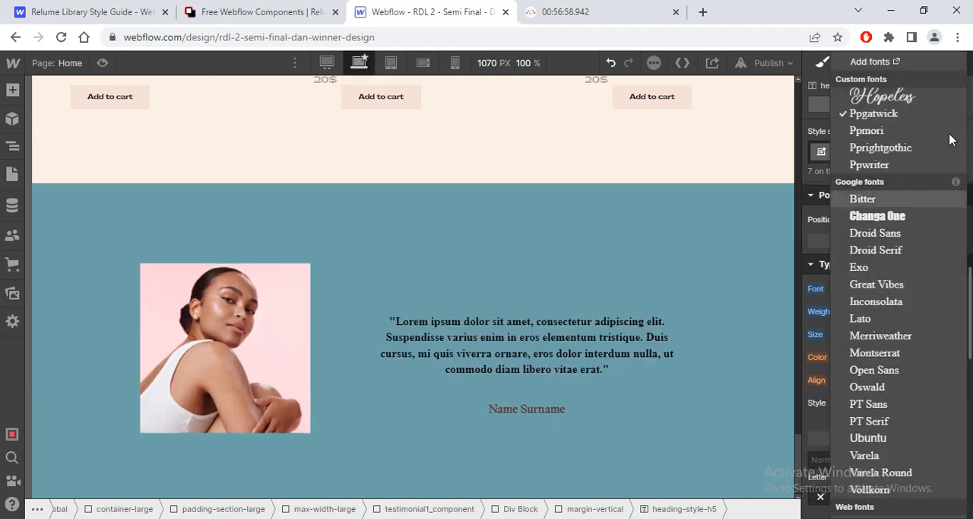
click(915, 152)
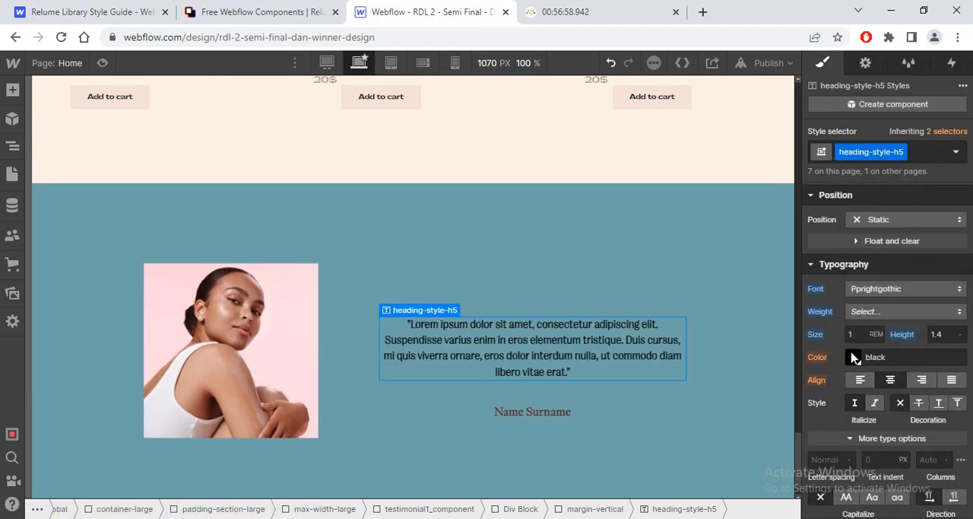
click(853, 358)
click(858, 442)
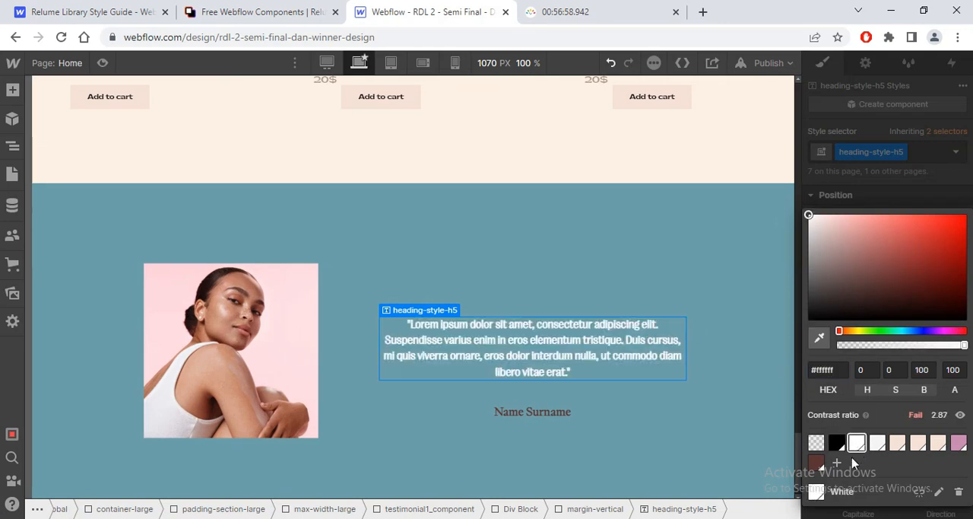
Step: Check the quote's font weight in the Figma design and set the weight of heading-style-h5 to 300 - Light
key(alt+Tab)
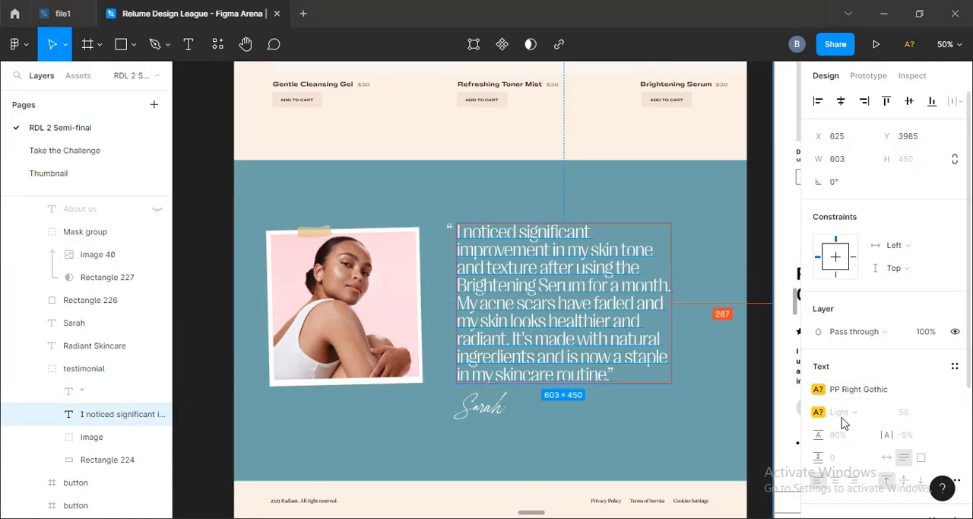
key(alt+Tab)
click(899, 195)
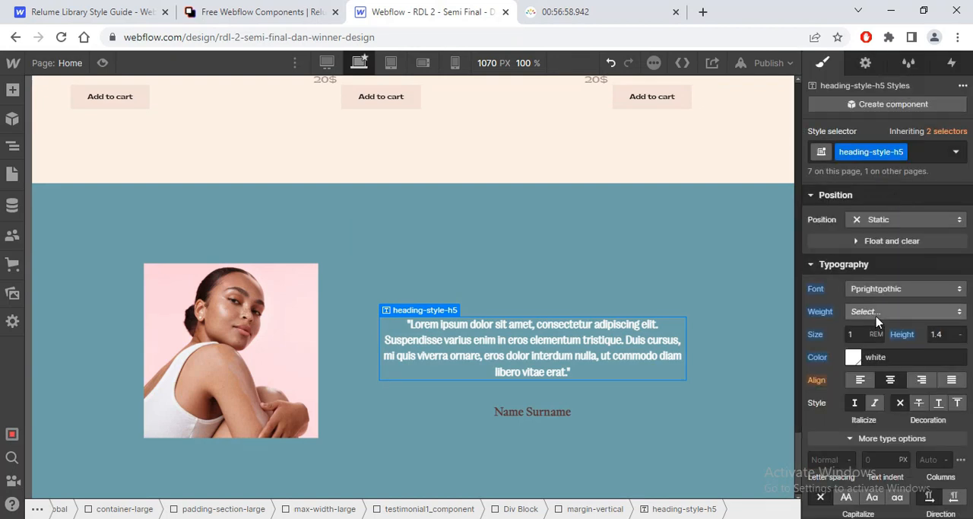
click(880, 317)
click(868, 248)
Step: Check the quote's font size in the Figma design and set the size of heading-style-h5 to 56/16 rem
key(alt+Tab)
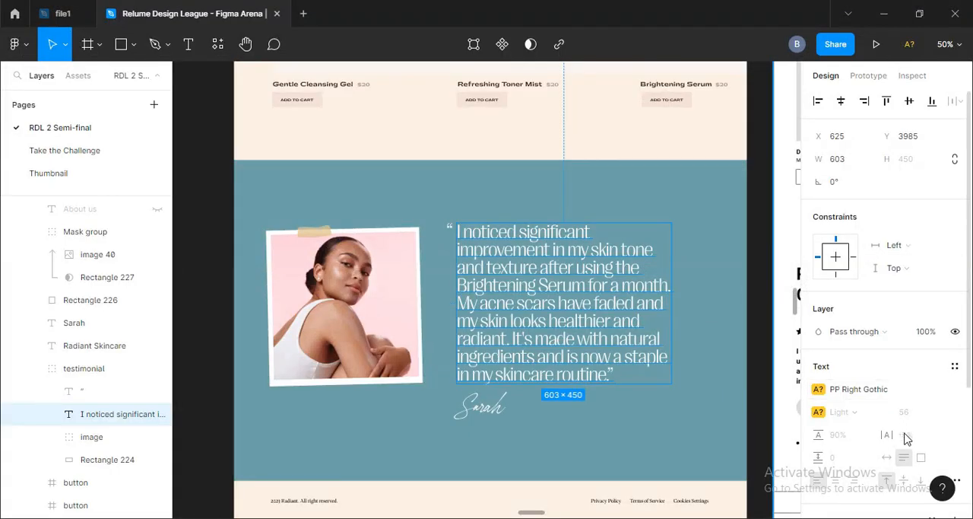
key(alt+Tab)
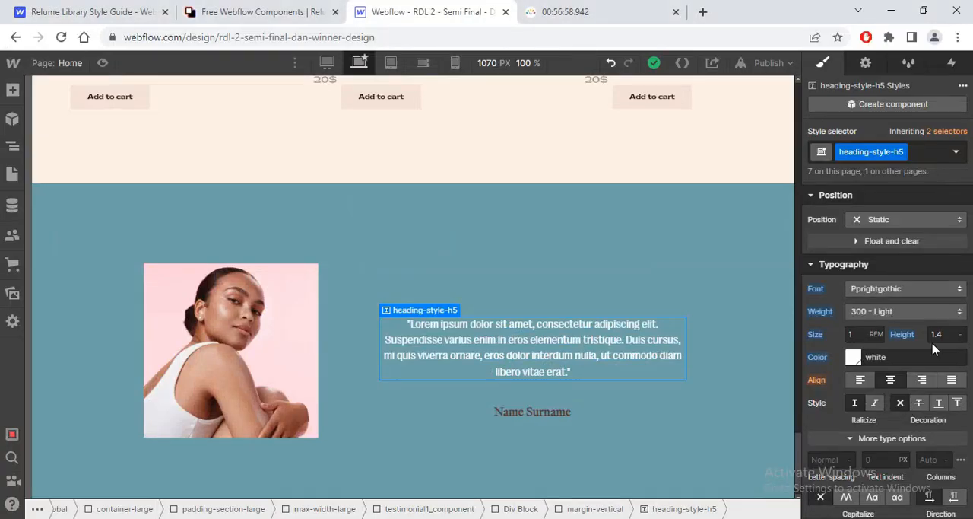
click(858, 334)
text(56/16)
key(Return)
Step: Check the quote's line height in the Figma design and set the line height of heading-style-h5 to 0.9
key(alt+Tab)
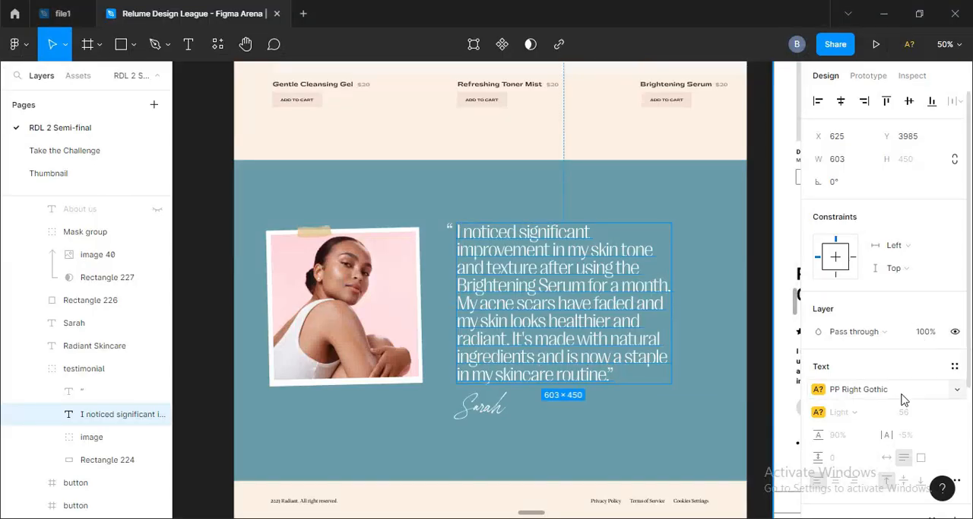
key(alt+Tab)
key(alt+Tab)
key(alt+Tab)
click(938, 335)
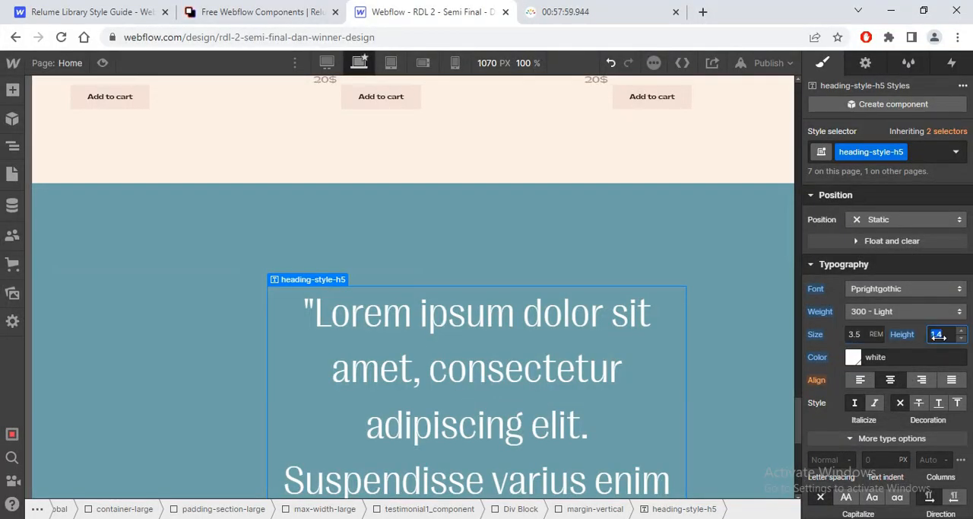
text(0.9)
key(Return)
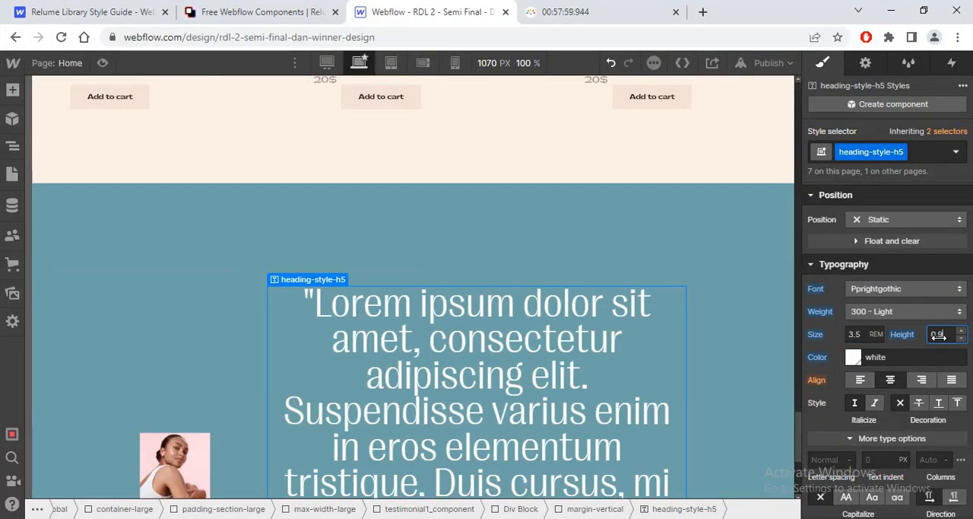
Step: Select testimonial1_client-image-wrapper and set its height to 100%
click(204, 455)
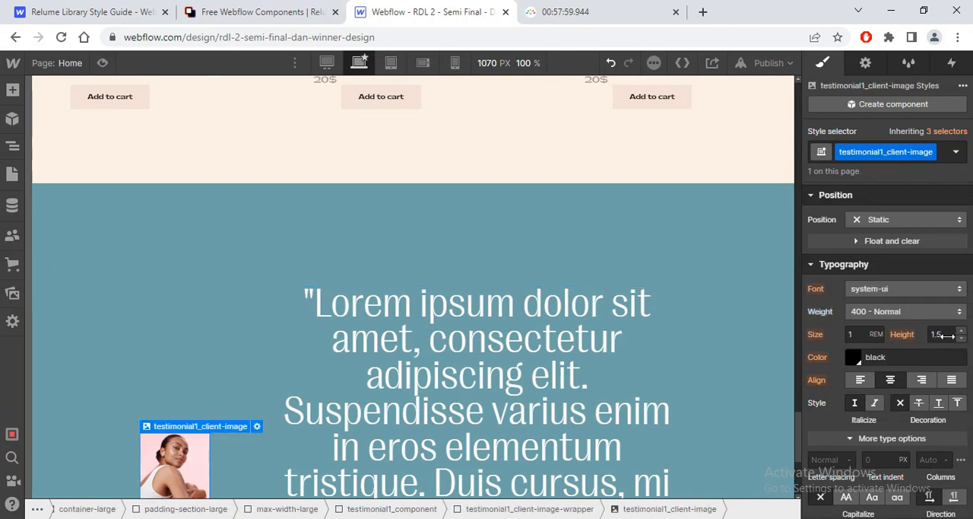
mouse_move(201, 428)
click(201, 411)
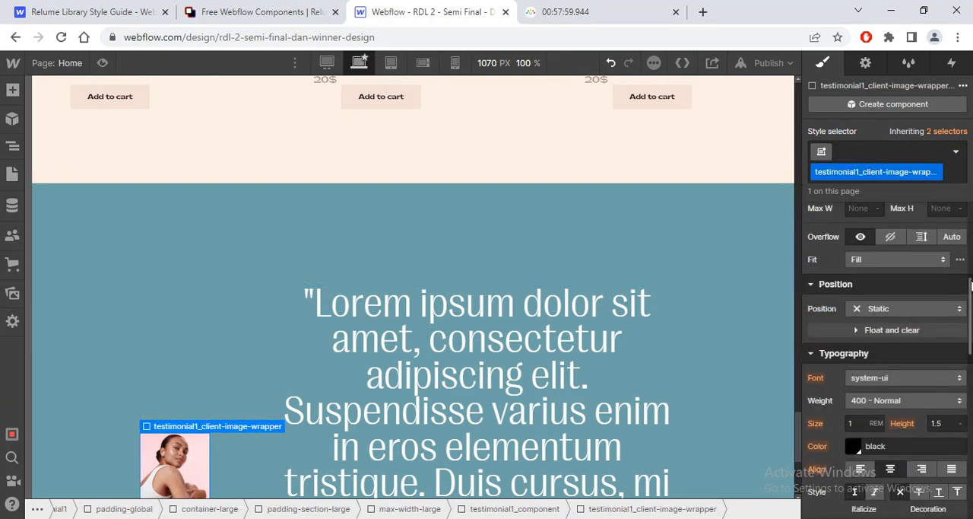
scroll(964, 287, up, 3)
click(961, 282)
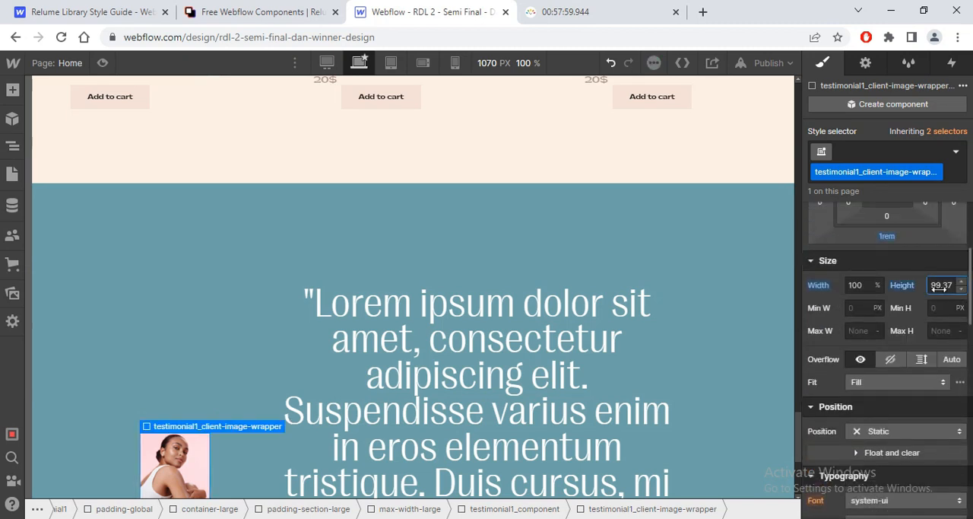
click(913, 286)
click(943, 286)
click(941, 285)
text(80)
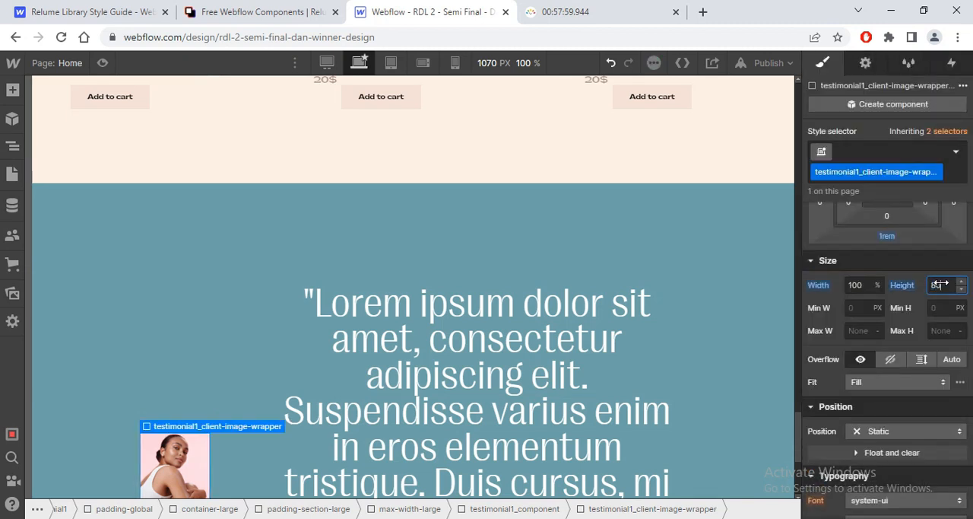
click(911, 302)
click(904, 288)
click(933, 286)
click(935, 285)
text(100%)
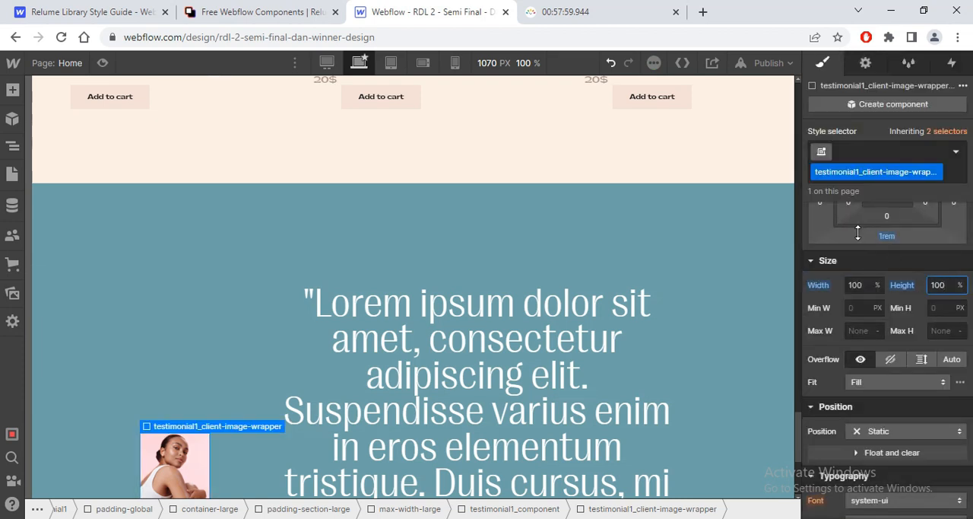
scroll(800, 456, down, 3)
scroll(806, 453, up, 1)
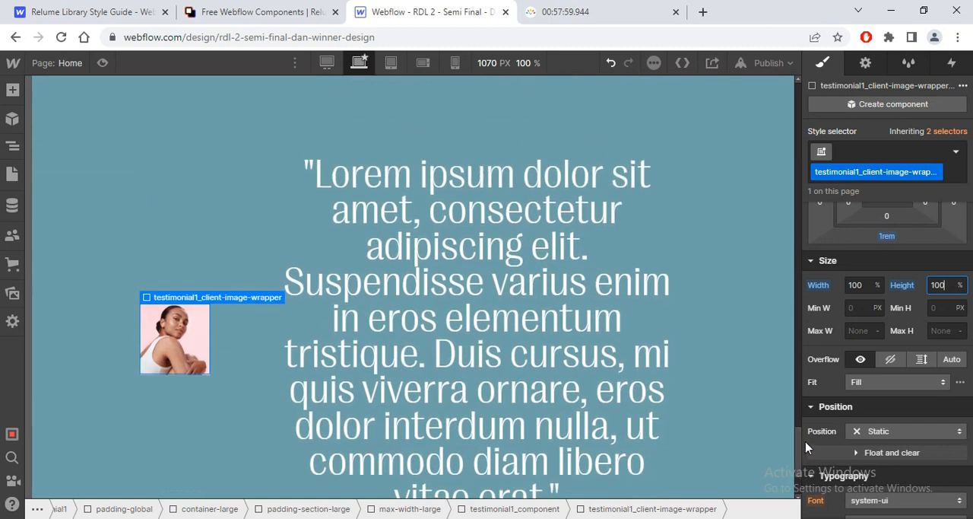
Step: Set both the width and height of testimonial1_client-image to 100%
click(188, 329)
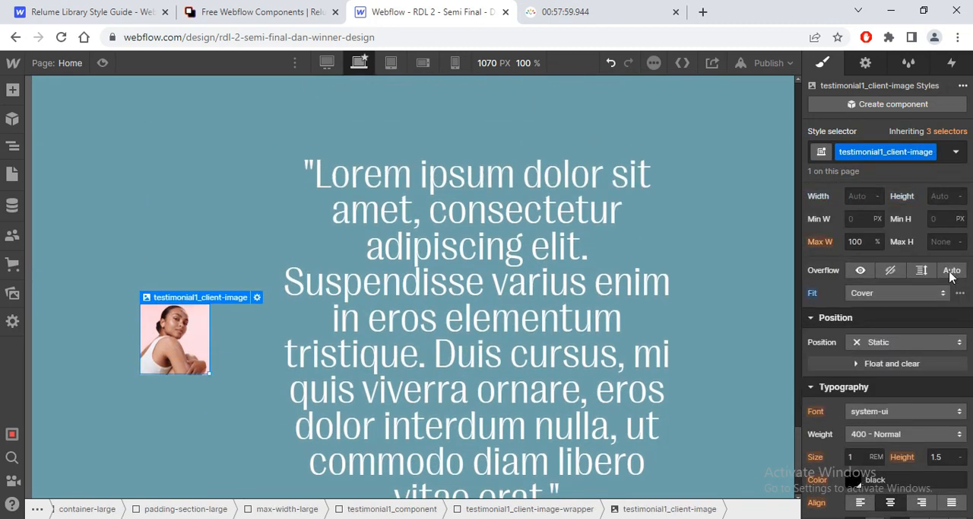
click(863, 196)
text(10)
key(Return)
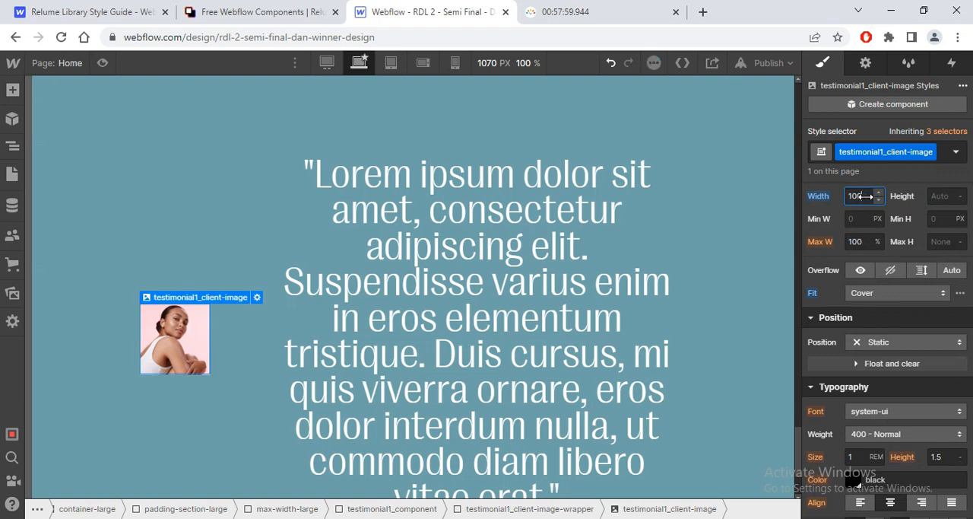
click(942, 197)
click(940, 196)
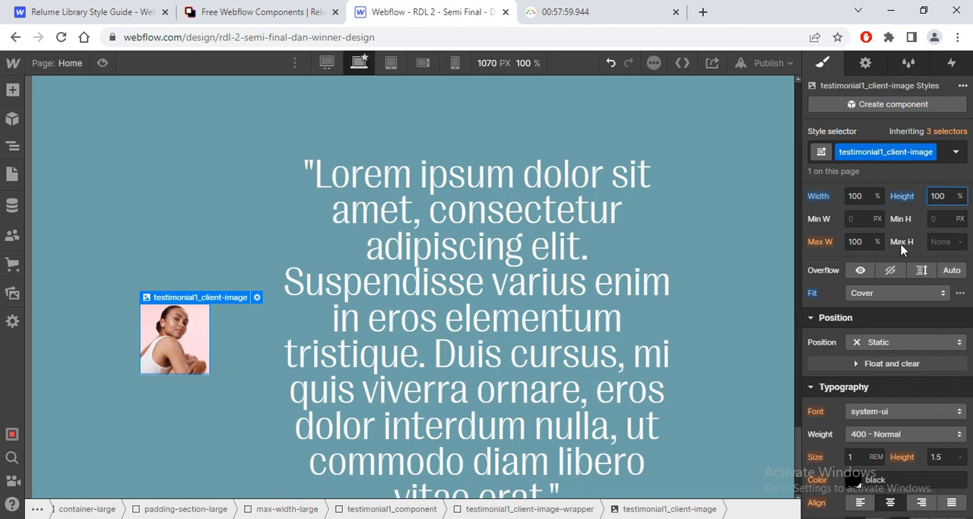
Step: Left-align the testimonial quote styled with heading-style-h5 and compare its alignment with the Figma design
click(597, 343)
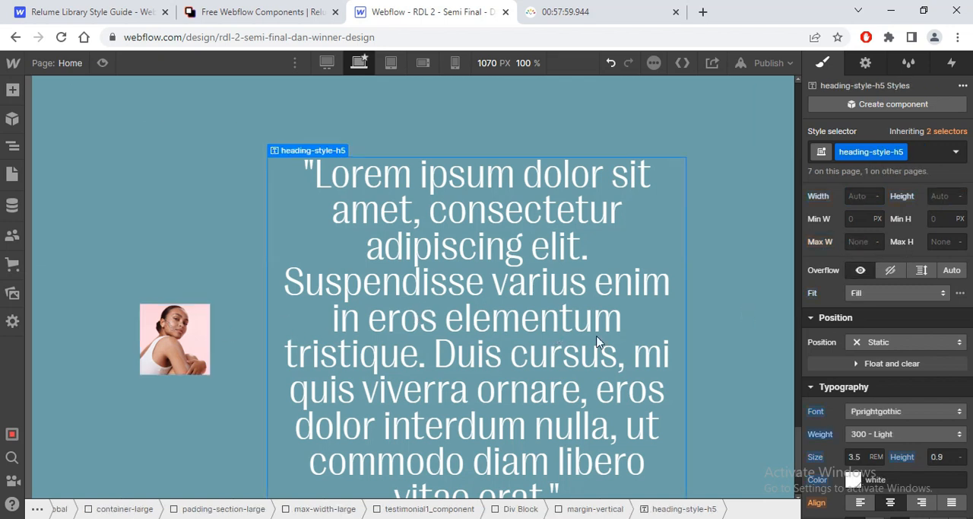
scroll(888, 350, down, 1)
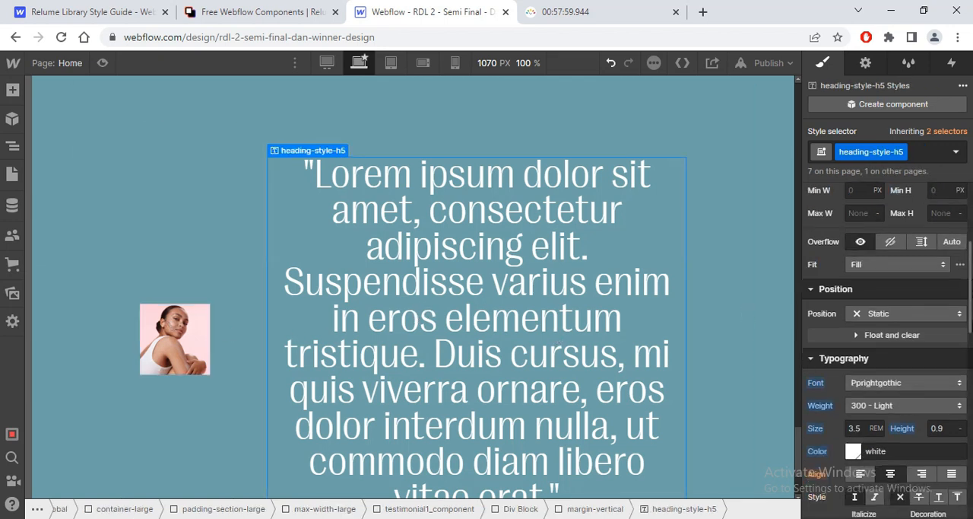
scroll(888, 349, down, 3)
click(865, 311)
key(alt+Tab)
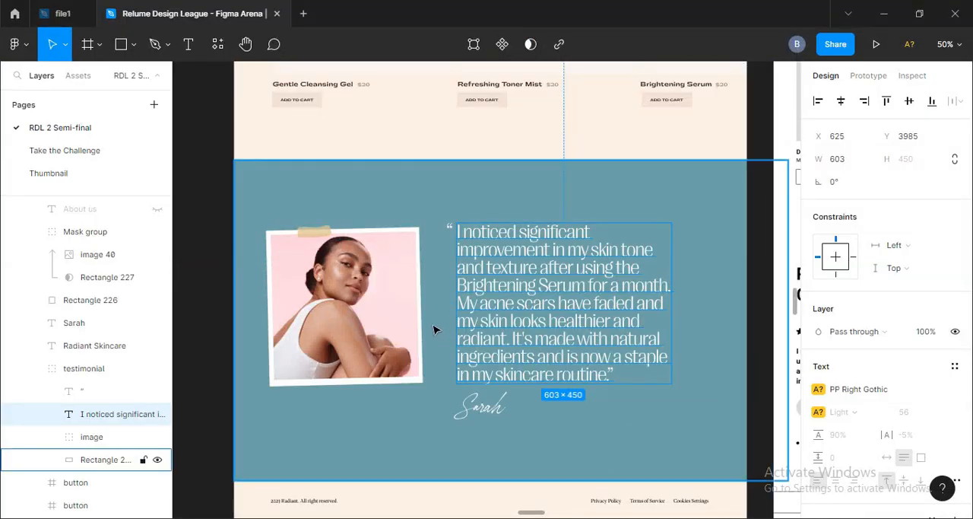
key(alt+Tab)
Step: Try removing the heading-style-h5 class from the Gentle Cleansing Gel and Refreshing Toner Mist product headings
click(197, 347)
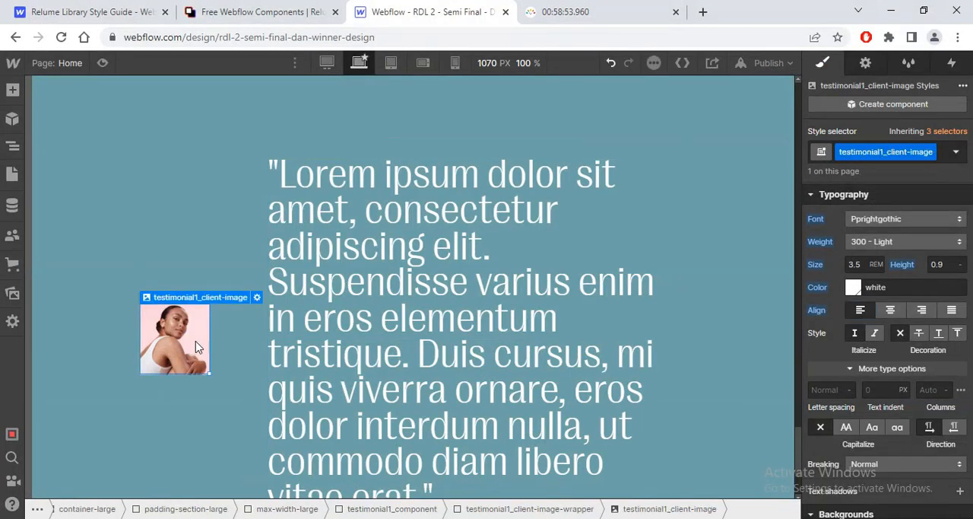
click(201, 283)
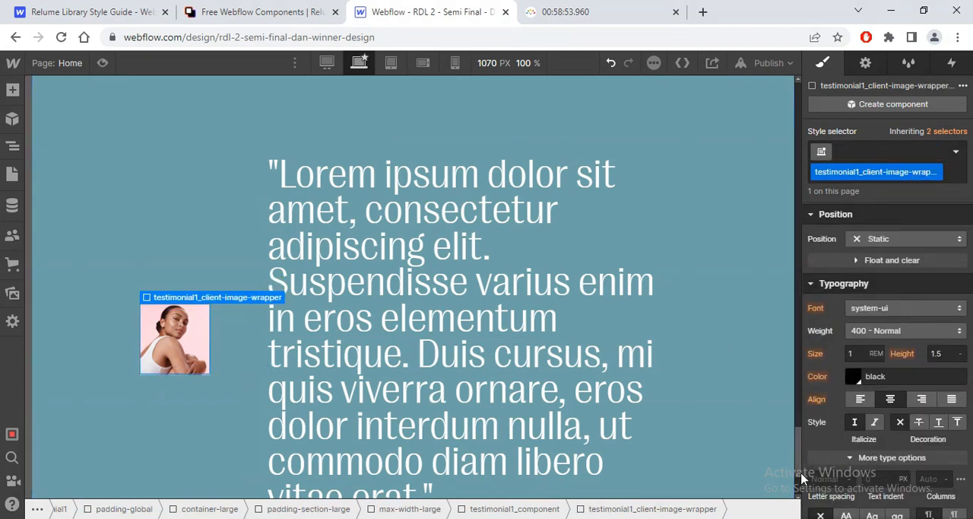
drag(802, 474, 811, 405)
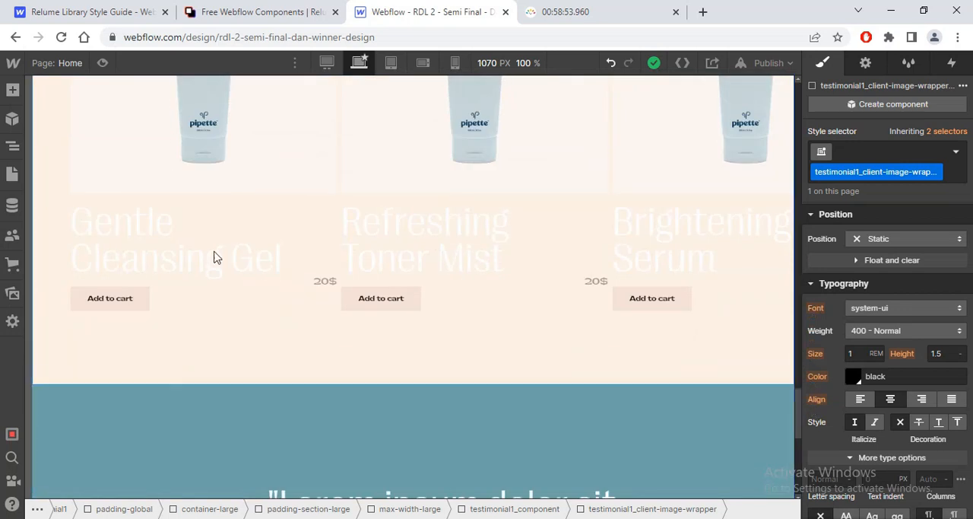
click(214, 257)
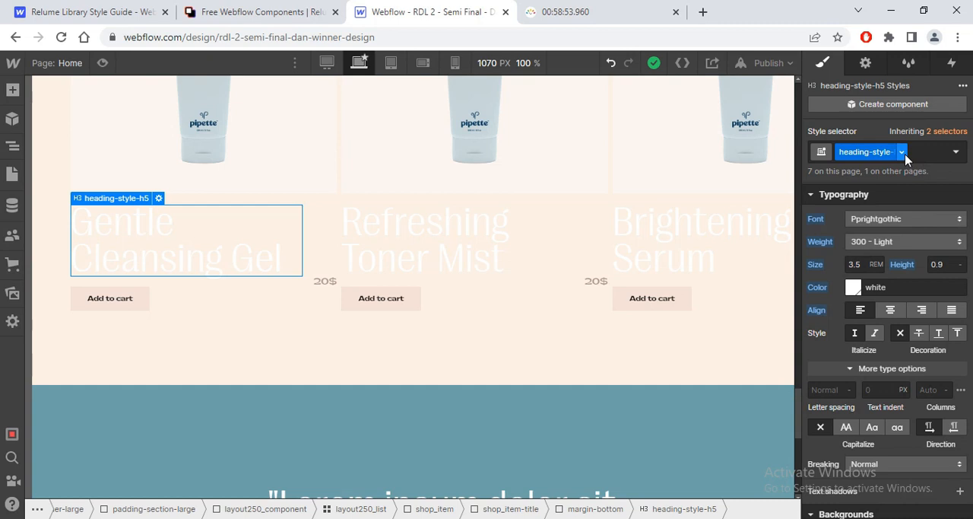
click(903, 152)
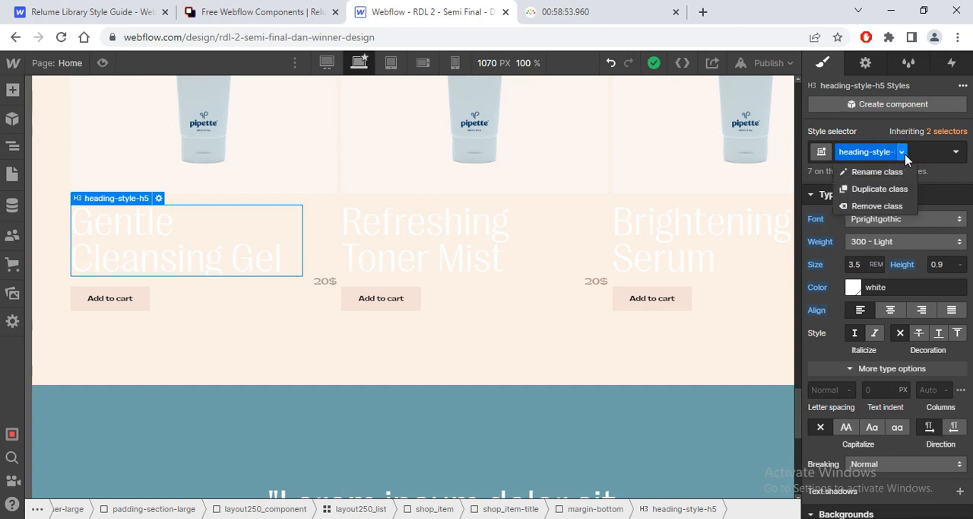
click(896, 274)
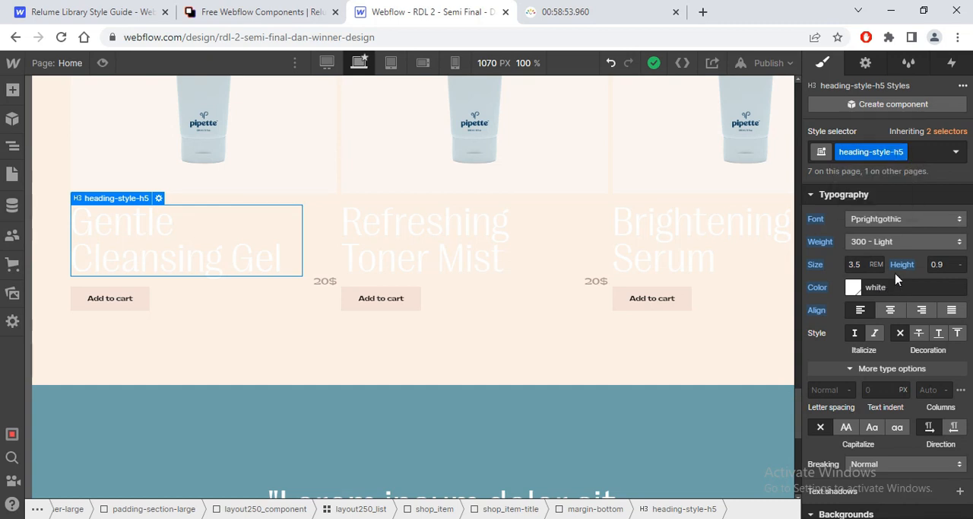
click(919, 152)
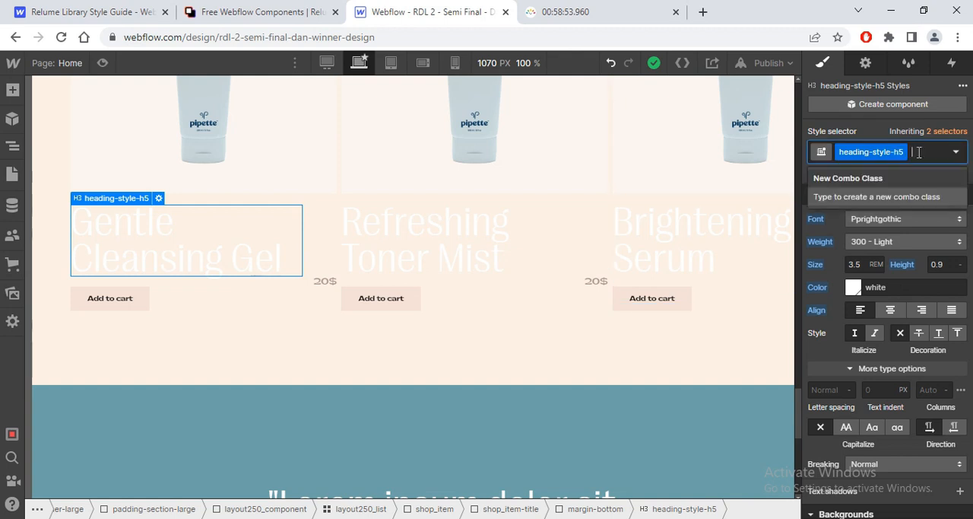
key(BackSpace)
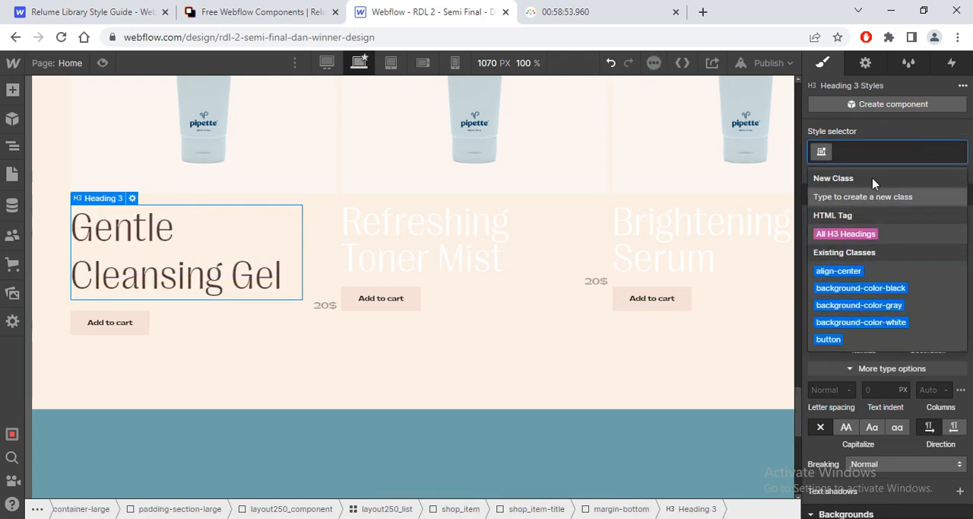
click(873, 234)
click(467, 247)
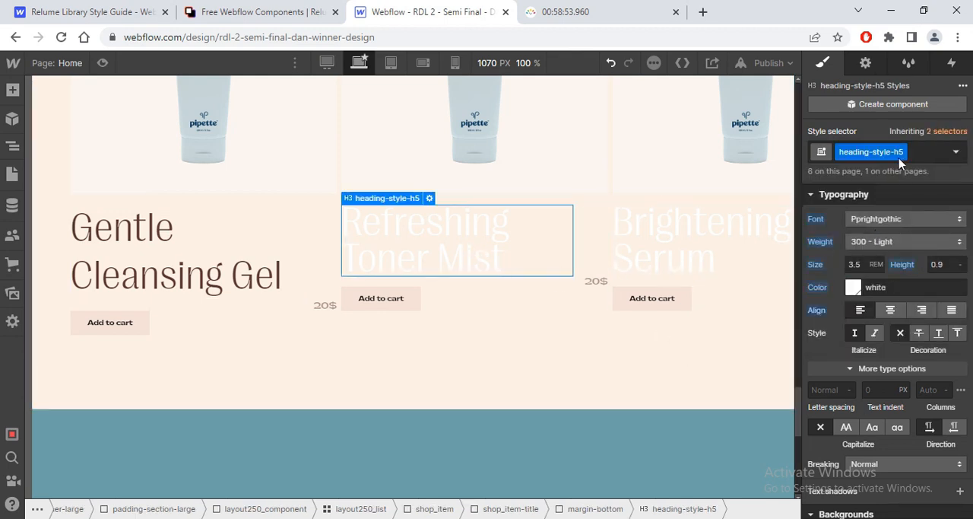
click(918, 152)
key(BackSpace)
Step: Check which other section headings share heading-style-h5, and undo the class removals and the quote's left alignment
drag(799, 409, 797, 232)
click(530, 238)
click(669, 446)
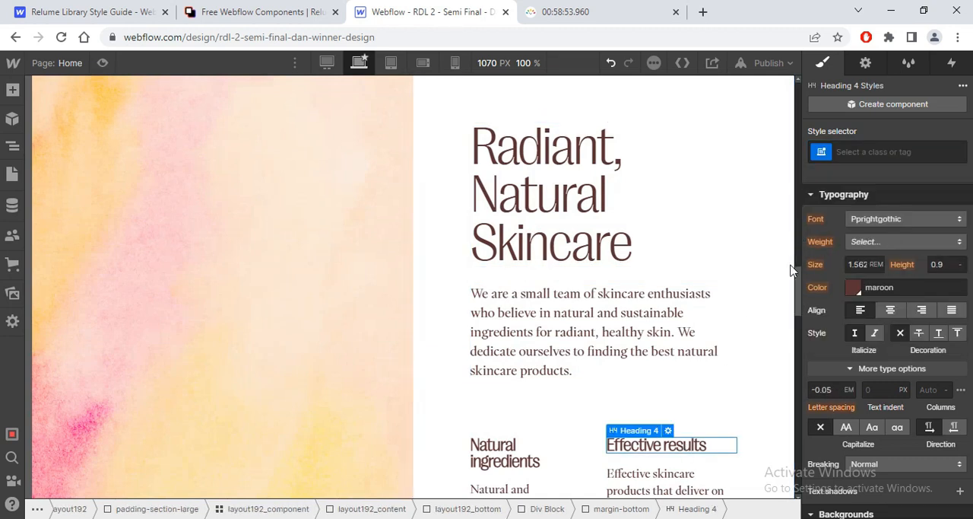
click(731, 287)
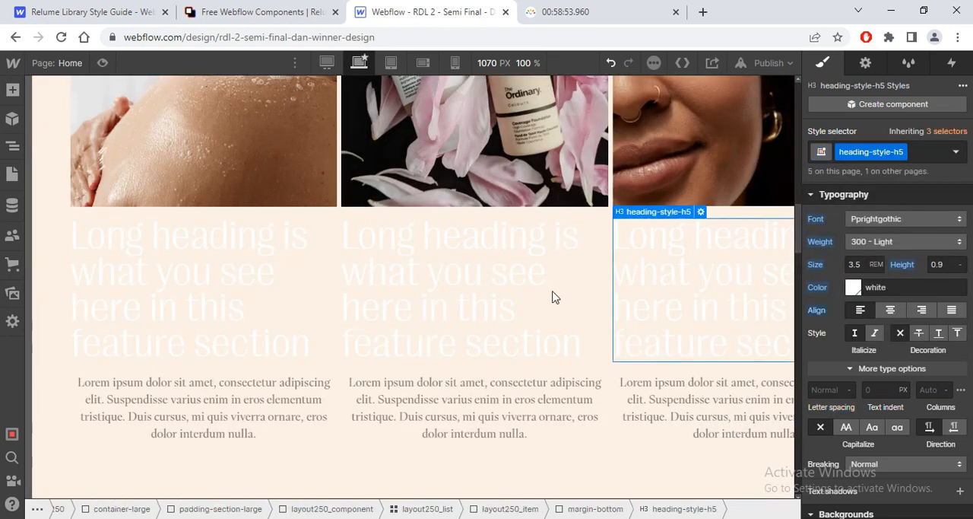
click(312, 274)
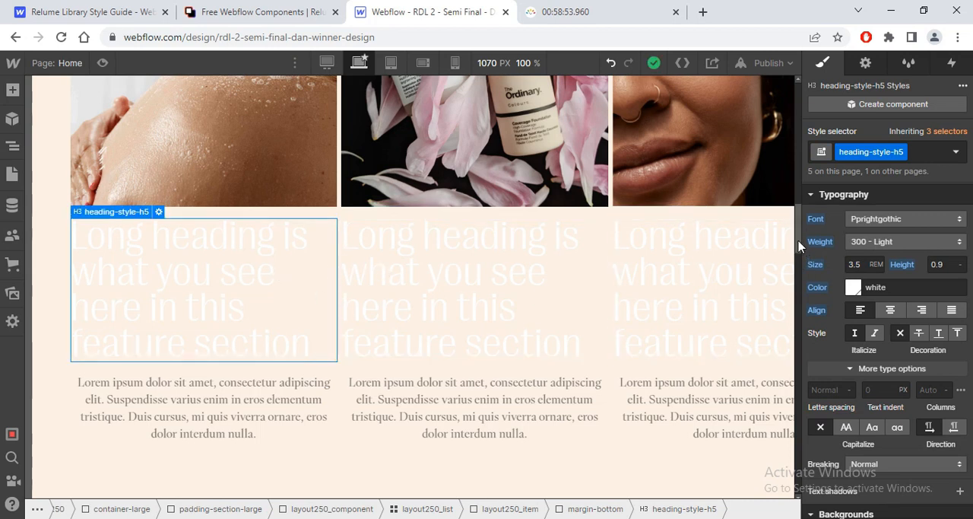
key(ctrl+z)
key(ctrl+z)
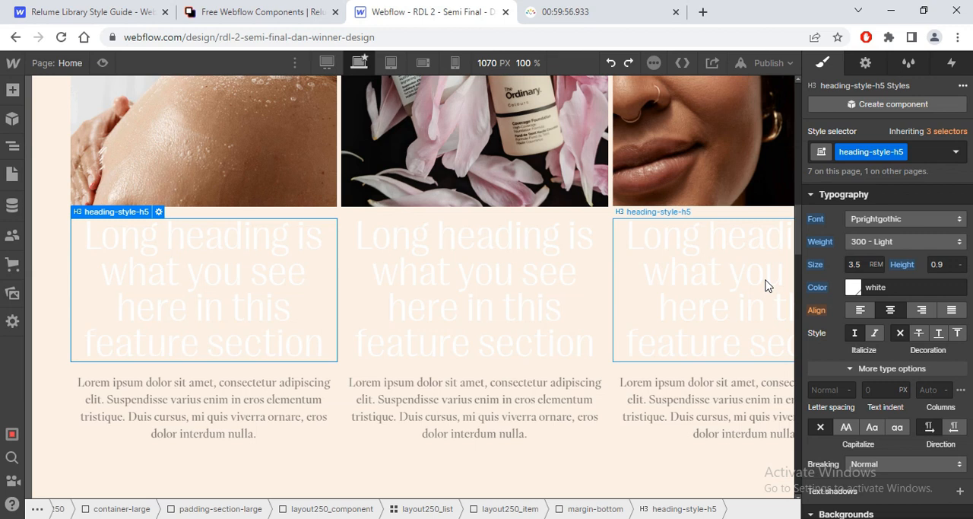
Step: Undo the earlier testimonial image sizing and the font size, line height, weight and color changes made to heading-style-h5
drag(798, 250, 825, 472)
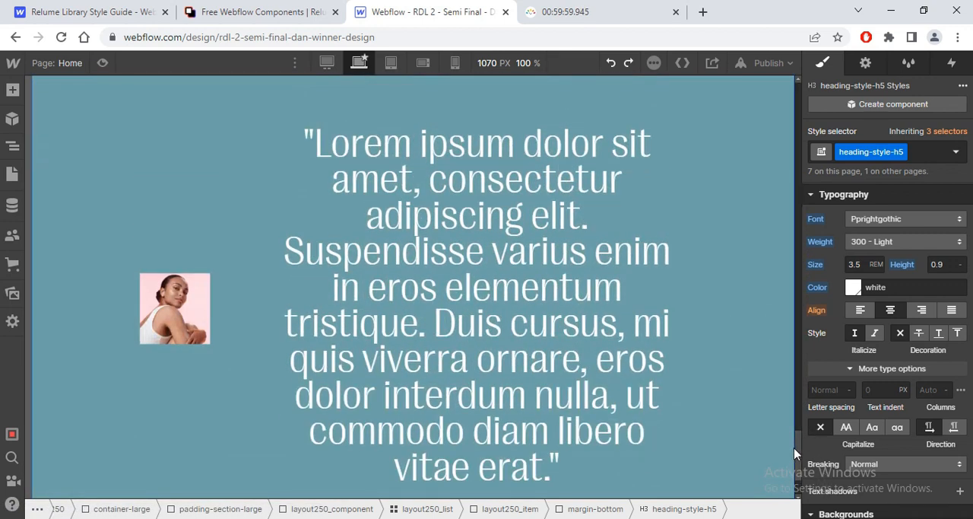
key(ctrl+z)
key(ctrl+z)
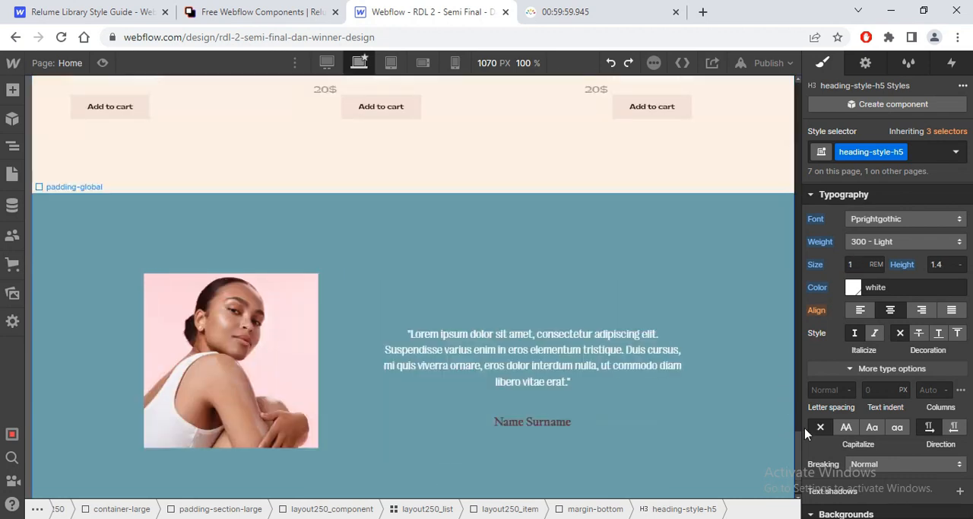
drag(800, 447, 799, 418)
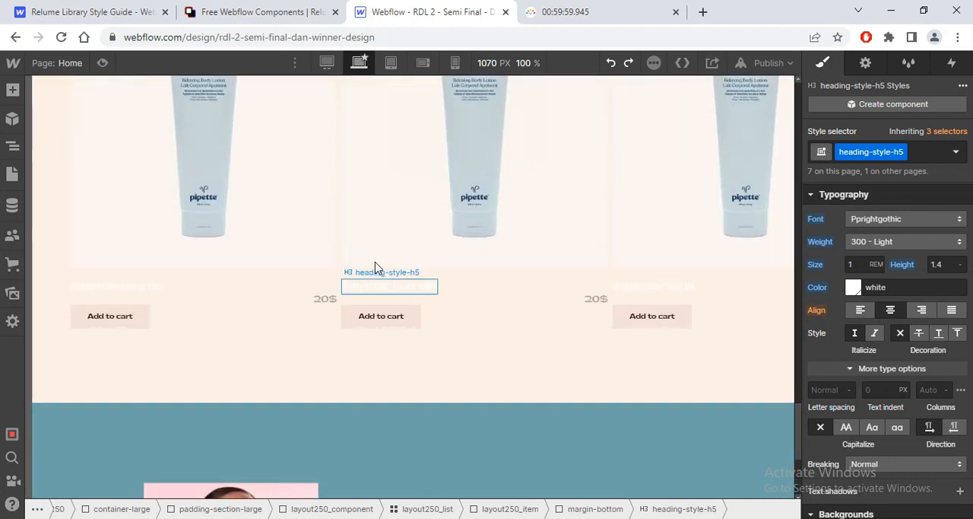
key(ctrl+z)
key(ctrl+z)
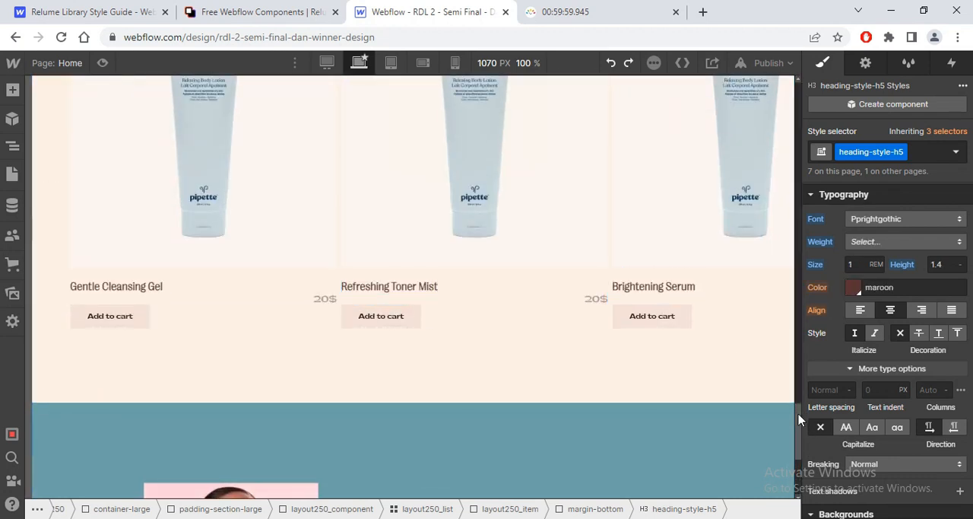
Step: Remove the heading-style-h5 class from the quote text block in the blue testimonial section
scroll(794, 440, down, 3)
scroll(794, 445, down, 1)
click(561, 308)
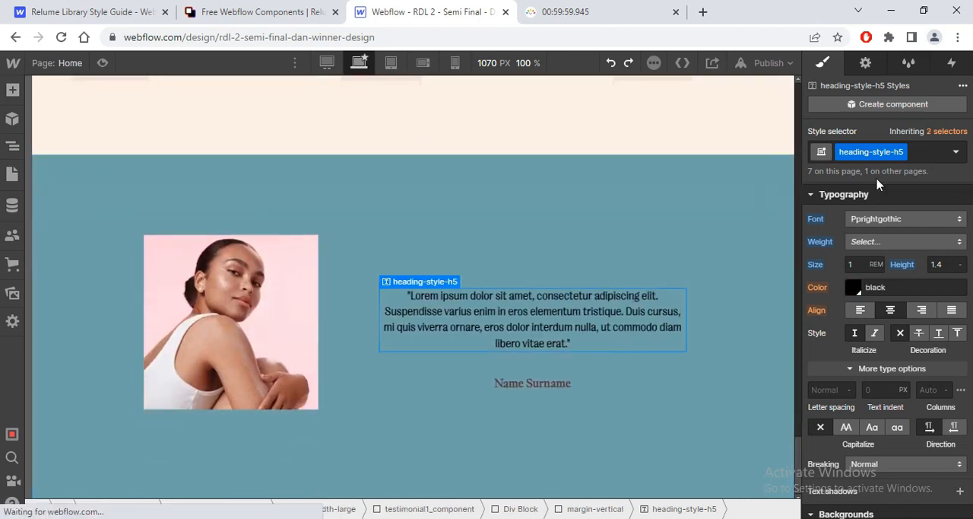
click(907, 155)
key(BackSpace)
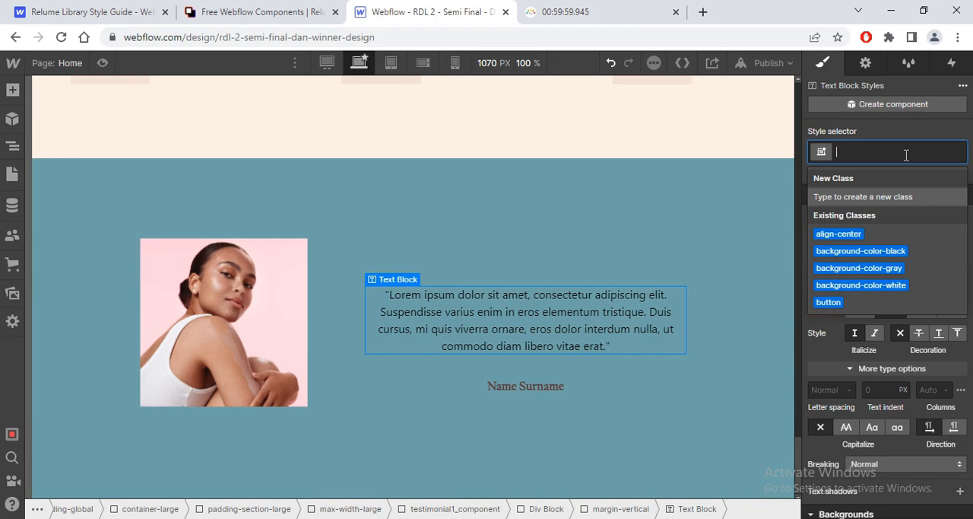
Step: Create a new class named testimonial1_text on the quote text block
text(teste)
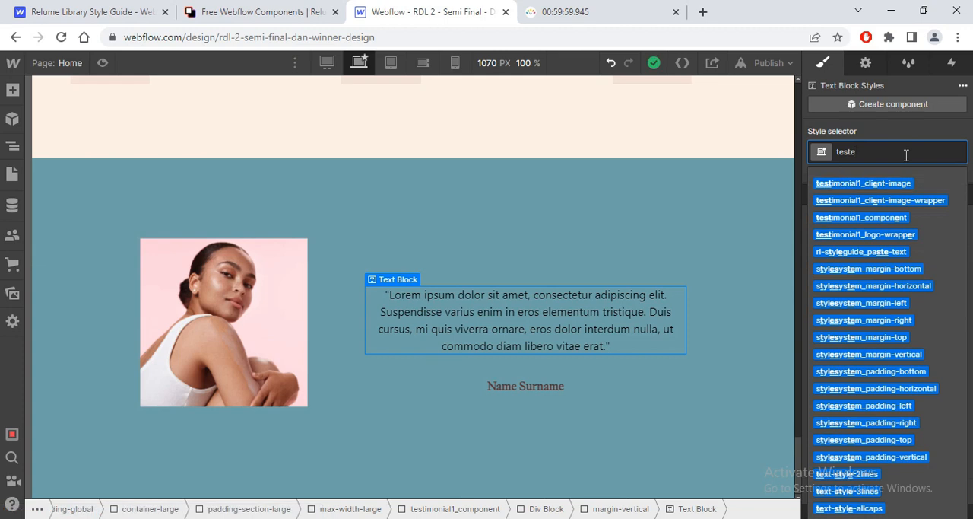
text(imo)
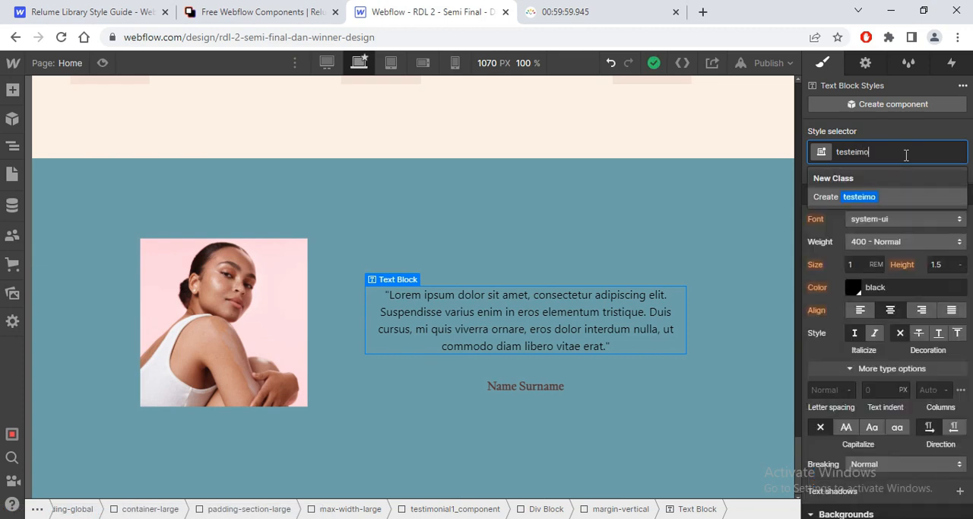
key(BackSpace)
key(BackSpace)
key(BackSpace)
key(BackSpace)
key(BackSpace)
key(BackSpace)
key(BackSpace)
key(BackSpace)
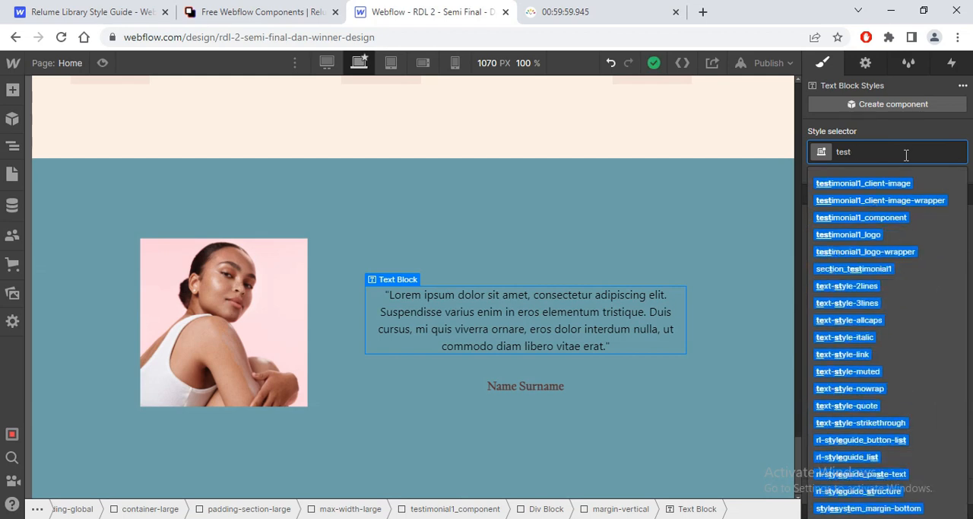
text(imonia)
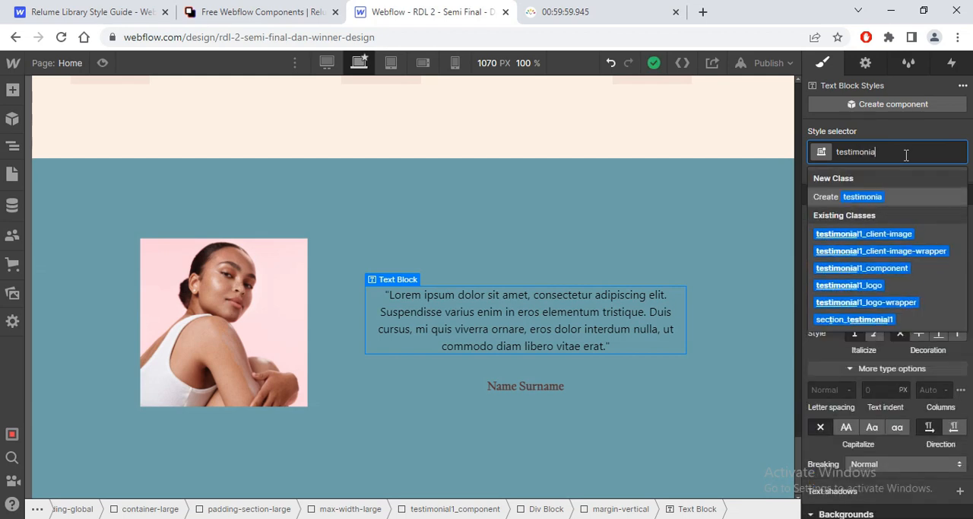
text(l1_)
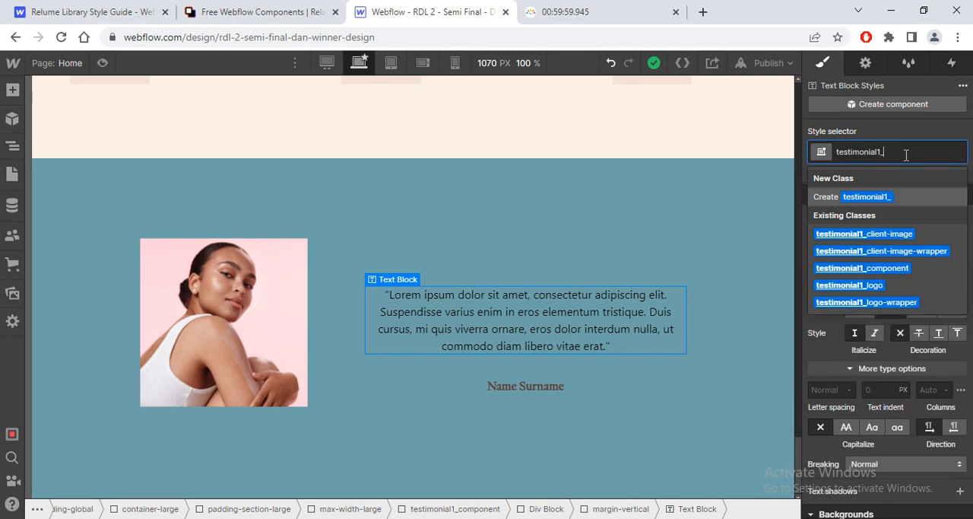
text(text)
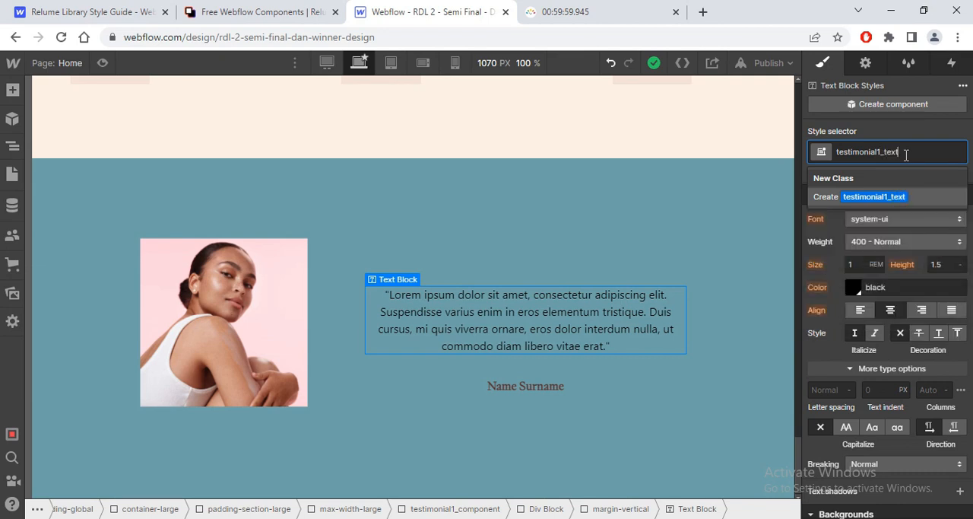
key(Return)
Step: Set the font of testimonial1_text to Pprightgothic and its text color to white
click(914, 221)
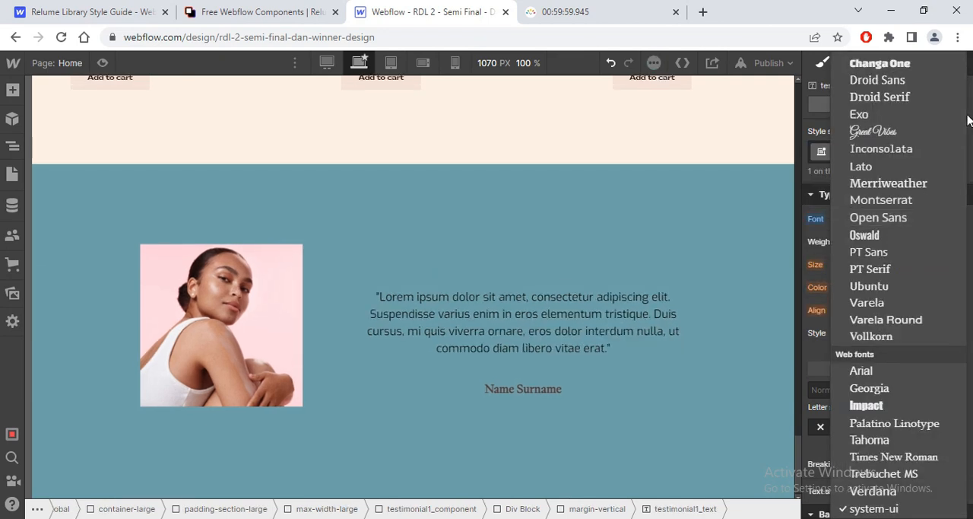
scroll(966, 139, up, 3)
click(967, 139)
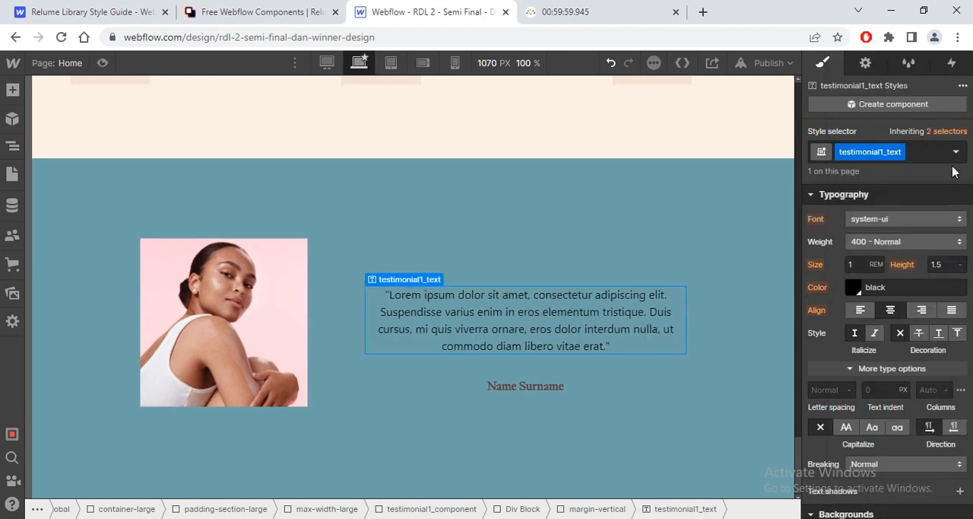
click(920, 221)
scroll(967, 167, up, 3)
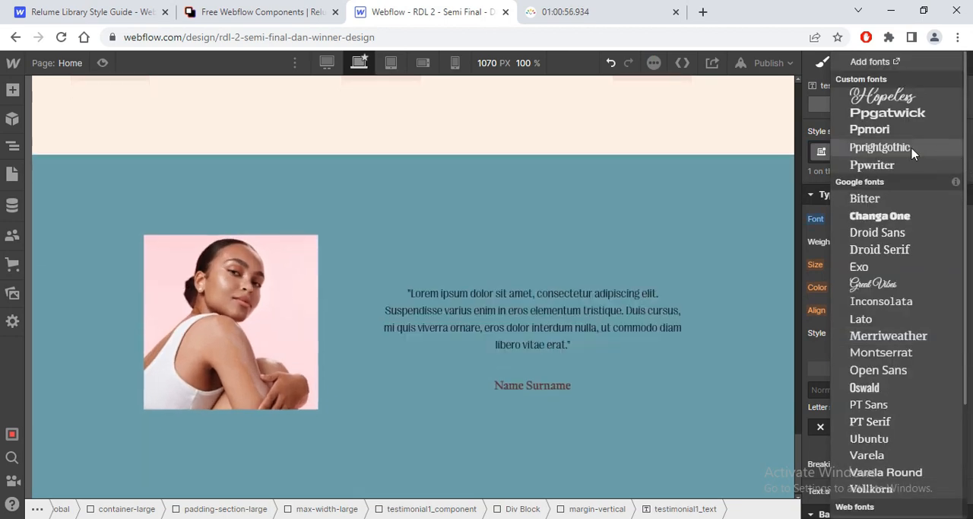
click(913, 152)
click(854, 289)
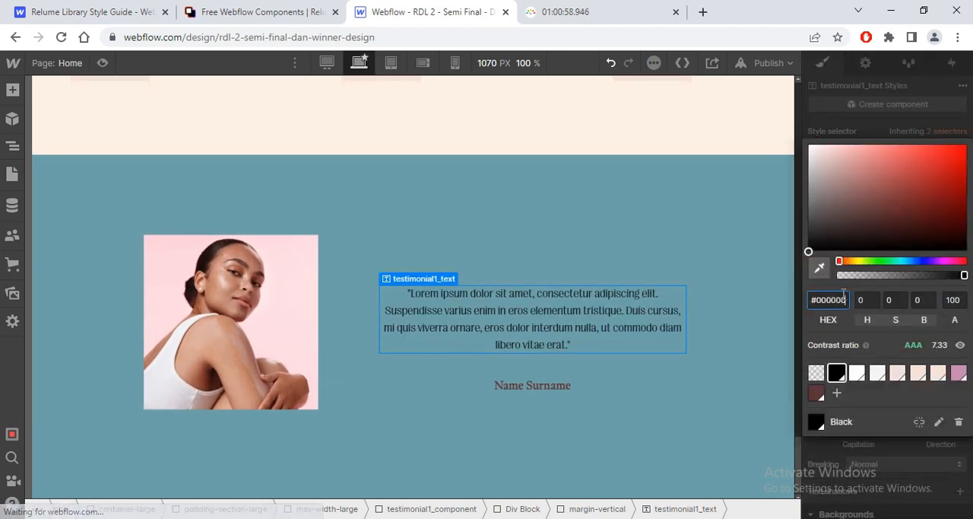
click(858, 373)
Step: Set the line height of testimonial1_text to 0.9 and its weight to 300 - Light
click(939, 264)
text(0)
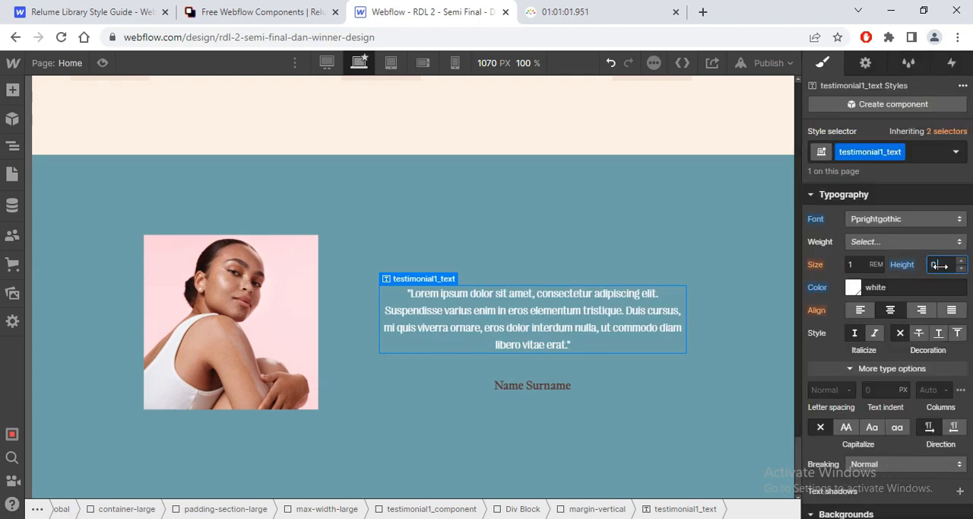
text(.9)
click(905, 241)
click(869, 221)
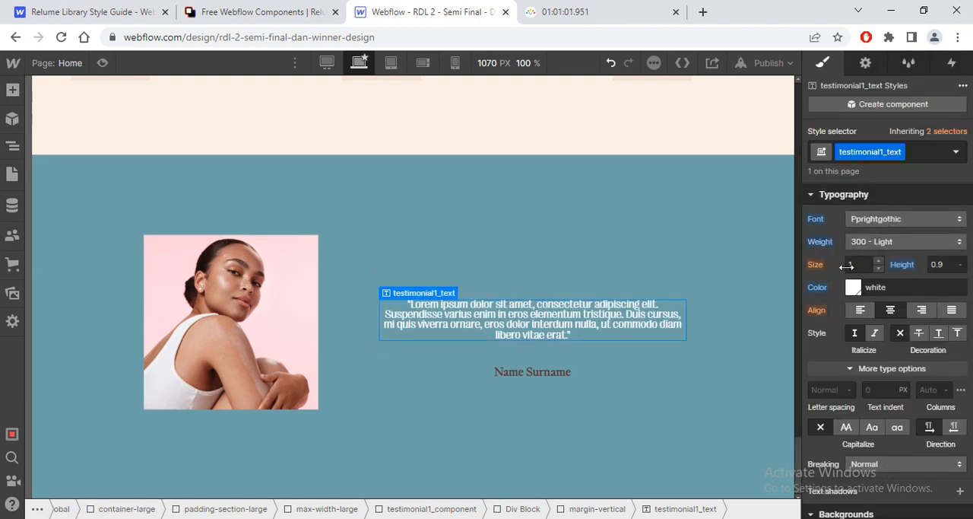
Step: Left-align the testimonial1_text quote and set its font size to 3.5 rem
click(860, 310)
click(851, 265)
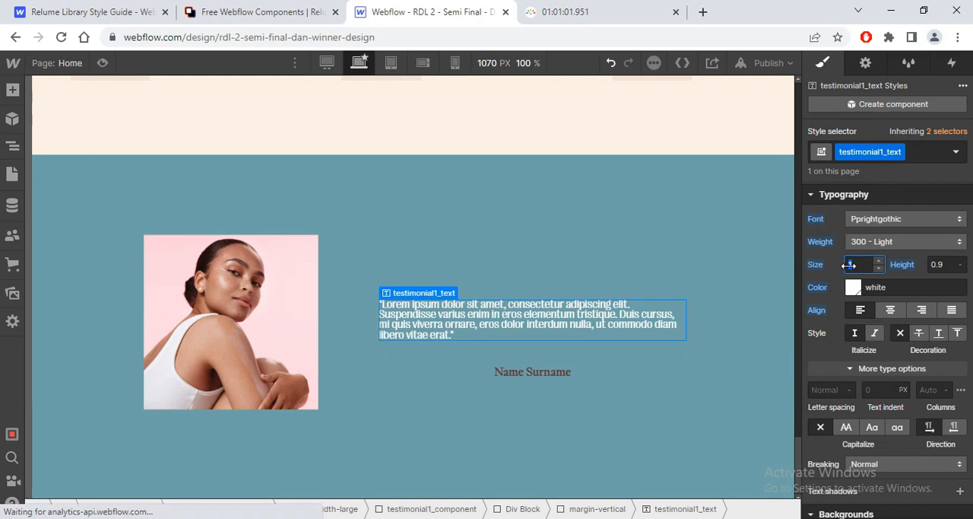
text(56/)
key(Return)
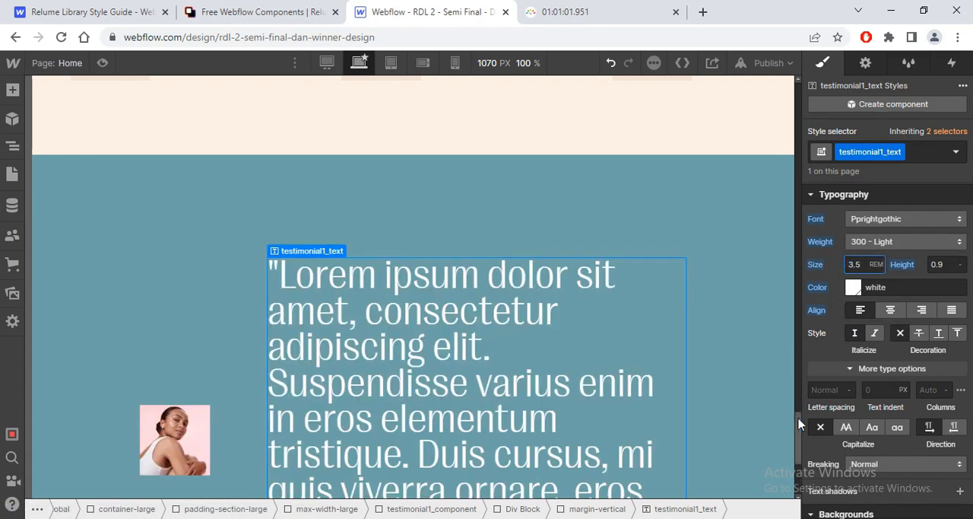
Step: Add a Div Block inside the Div Block holding the quote and nest the Name Surname paragraph in it
mouse_move(798, 419)
mouse_down()
mouse_move(797, 450)
mouse_move(806, 426)
mouse_up()
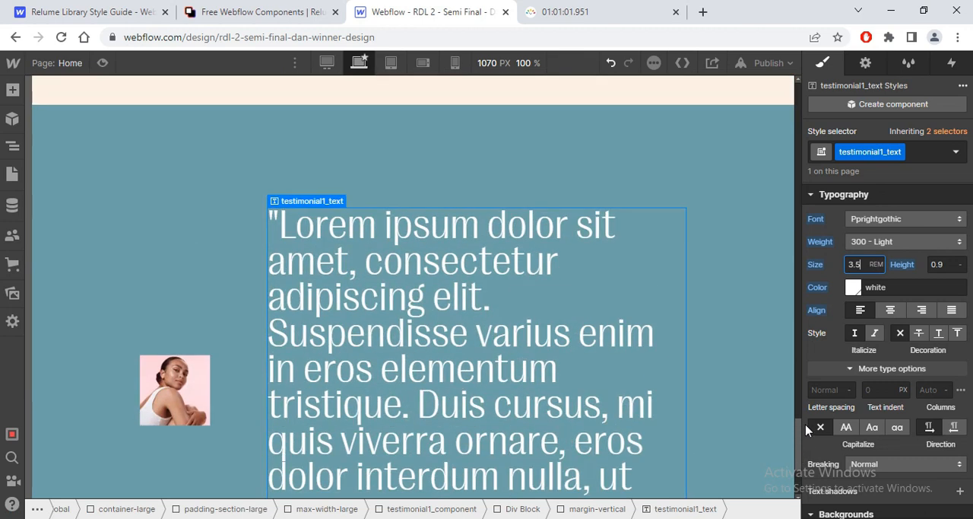
scroll(674, 446, down, 3)
click(339, 411)
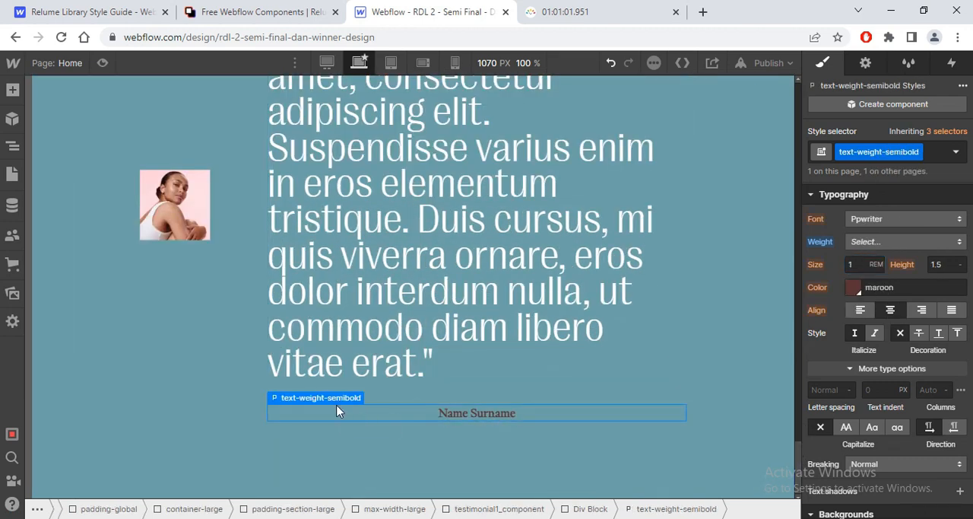
click(297, 383)
click(411, 412)
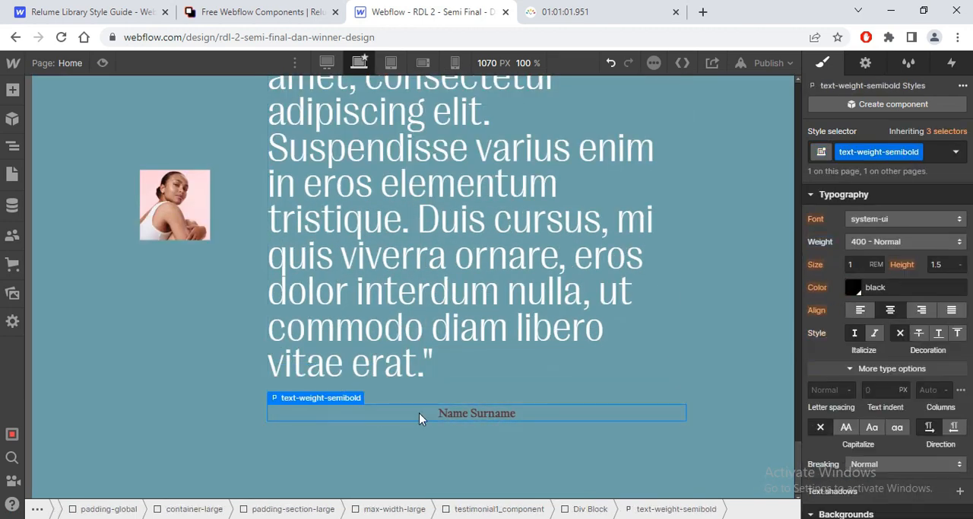
click(12, 145)
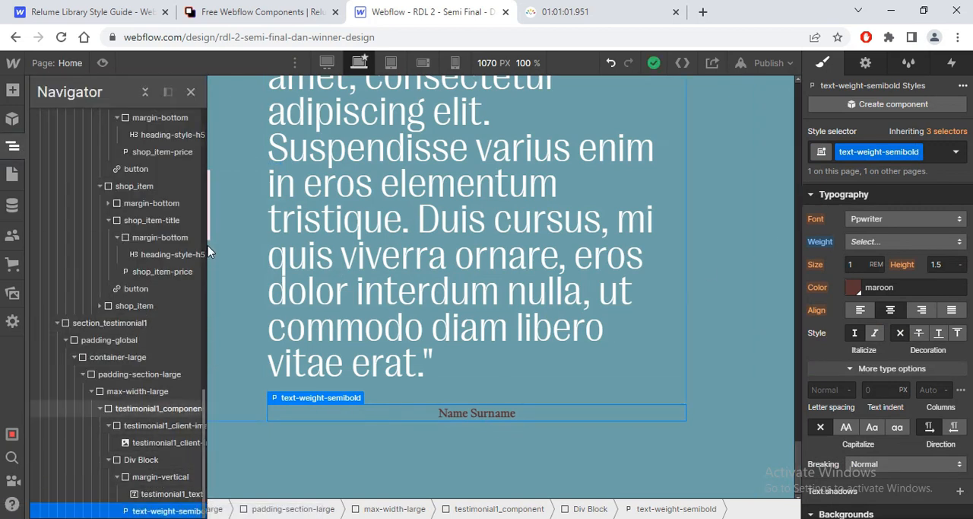
click(118, 476)
click(135, 460)
key(ctrl+e)
text(d)
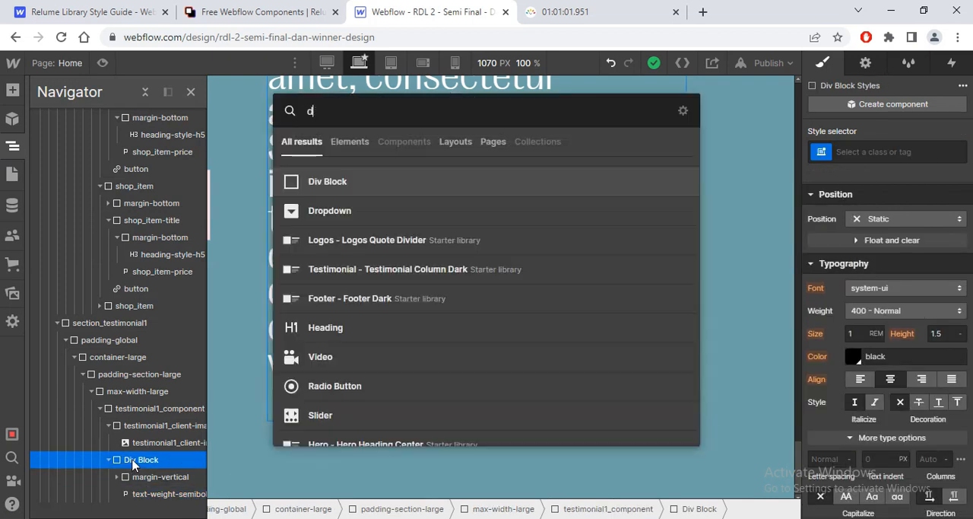
text(iv)
key(Return)
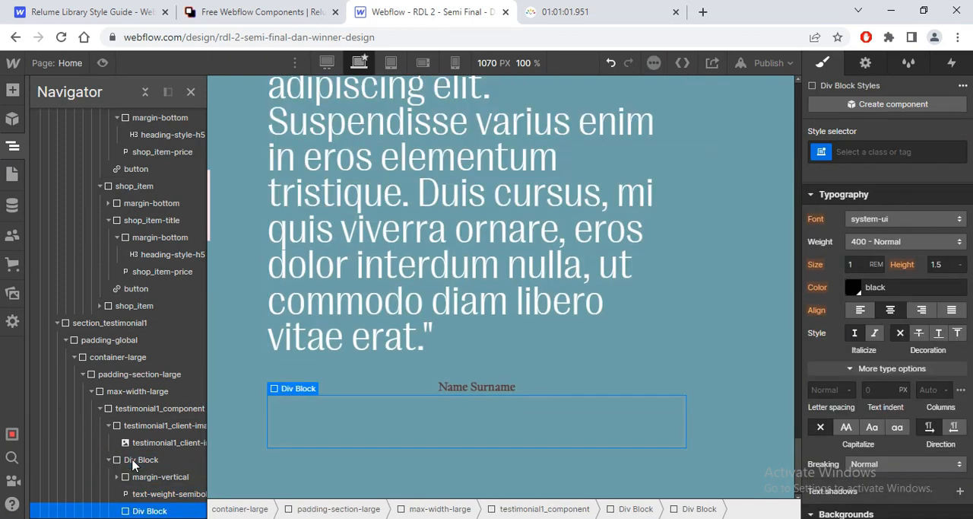
mouse_move(172, 498)
mouse_down()
mouse_move(167, 509)
mouse_move(160, 495)
mouse_up()
click(159, 494)
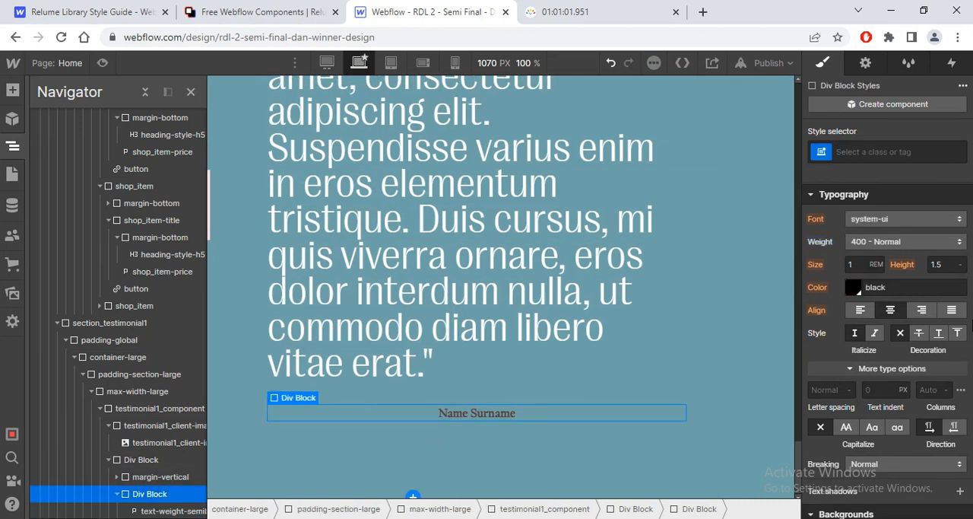
click(874, 152)
text(test)
key(Down)
key(Down)
key(Down)
key(Down)
key(Down)
key(Down)
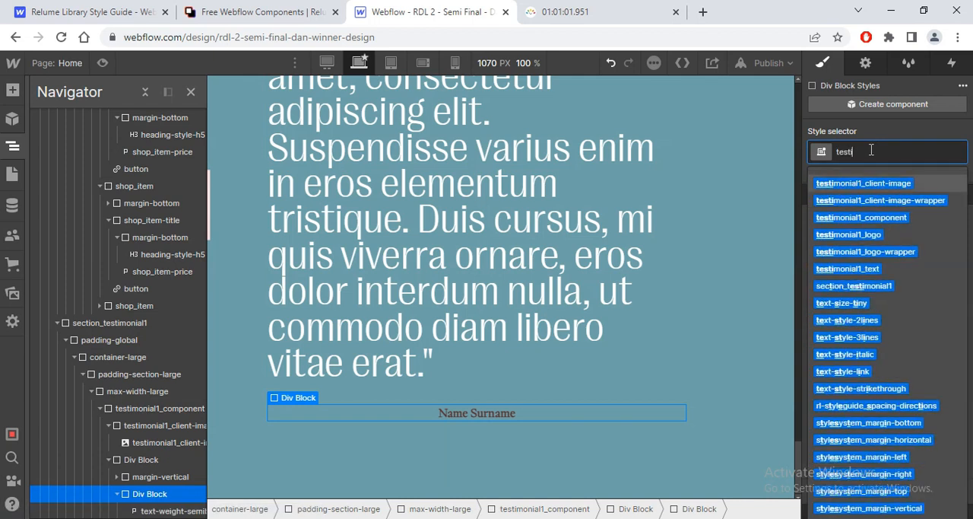
key(Return)
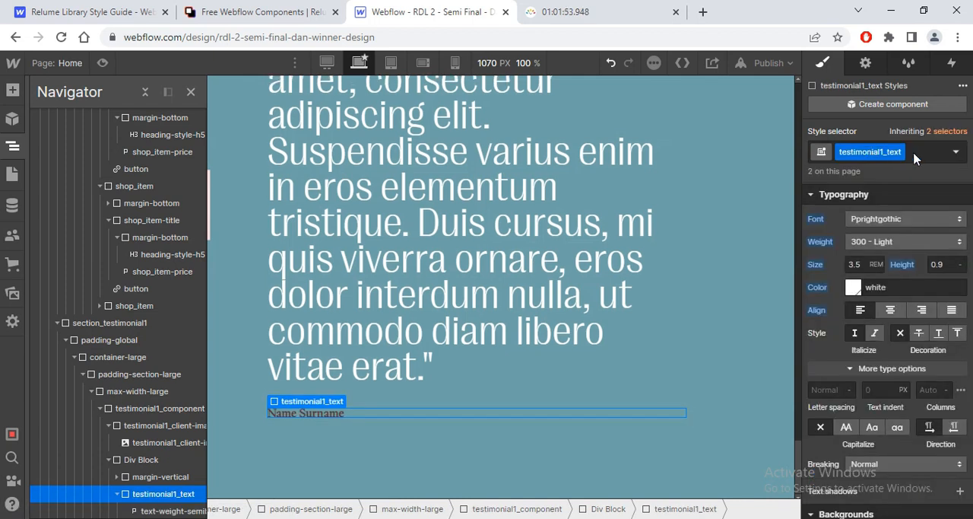
key(BackSpace)
Step: Create a class named testimonial1_name on the new div block around the Name Surname paragraph and left-align its text
text(t)
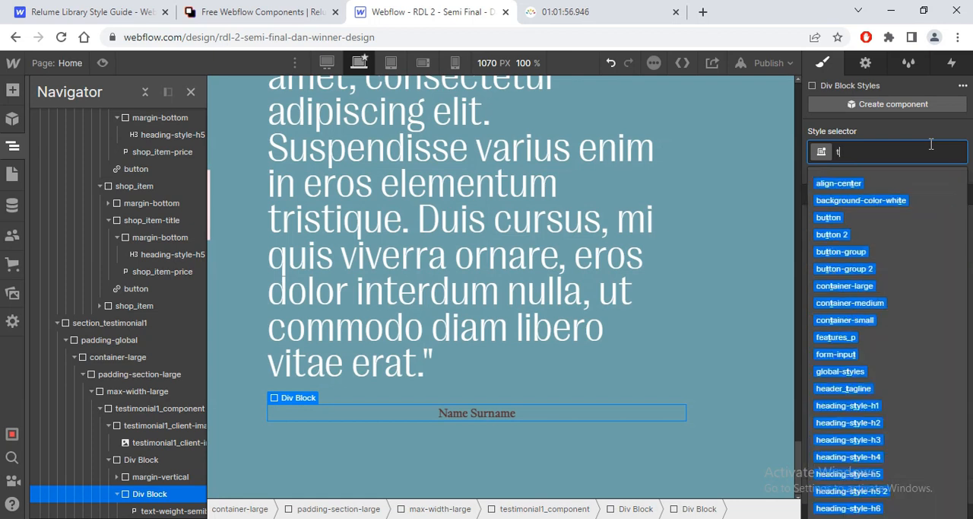
text(estimoni)
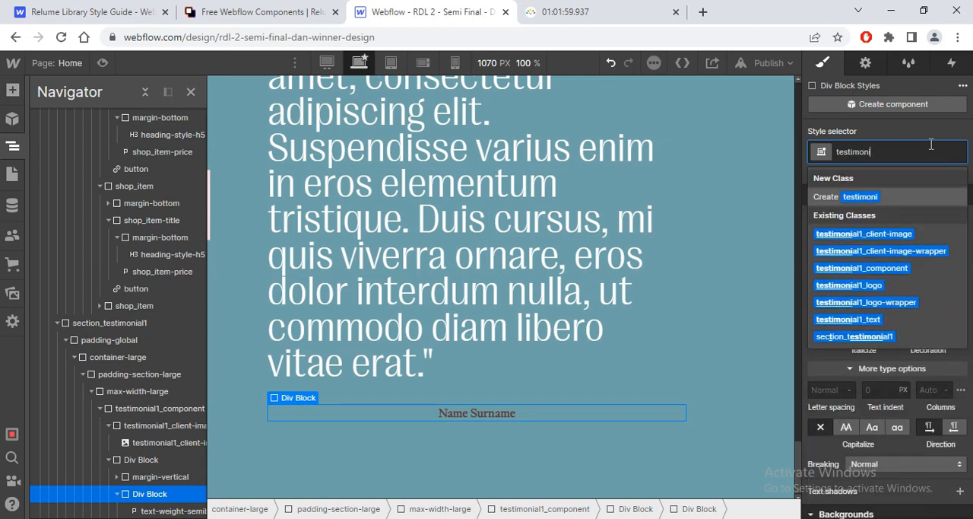
text(al1_)
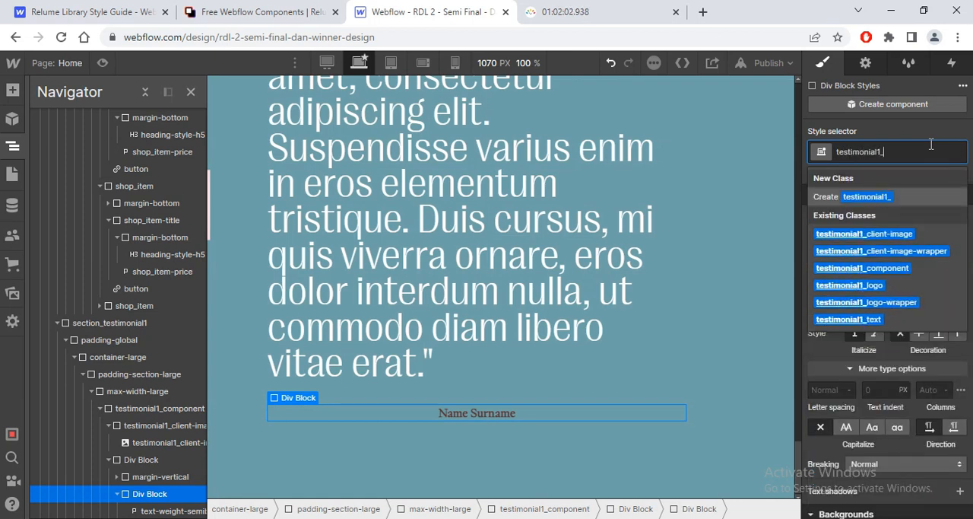
text(righ)
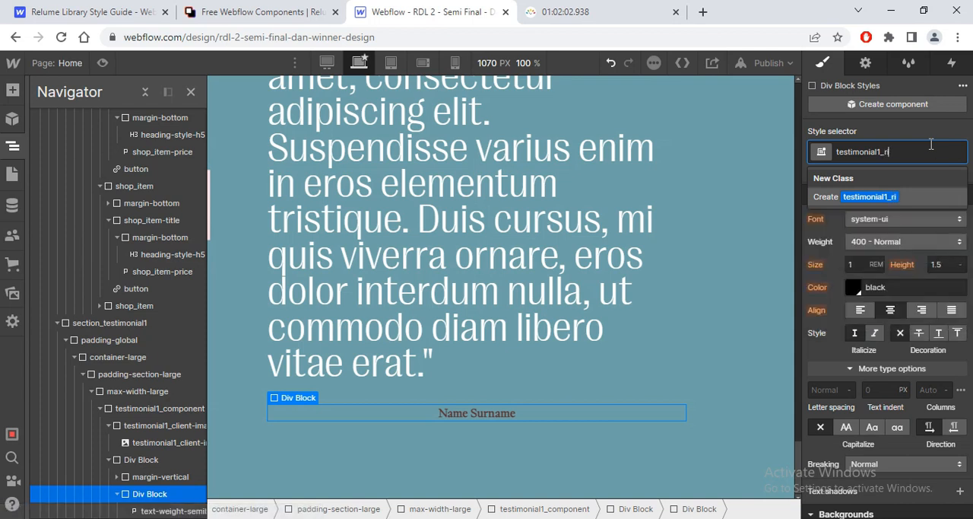
key(BackSpace)
key(BackSpace)
key(BackSpace)
key(BackSpace)
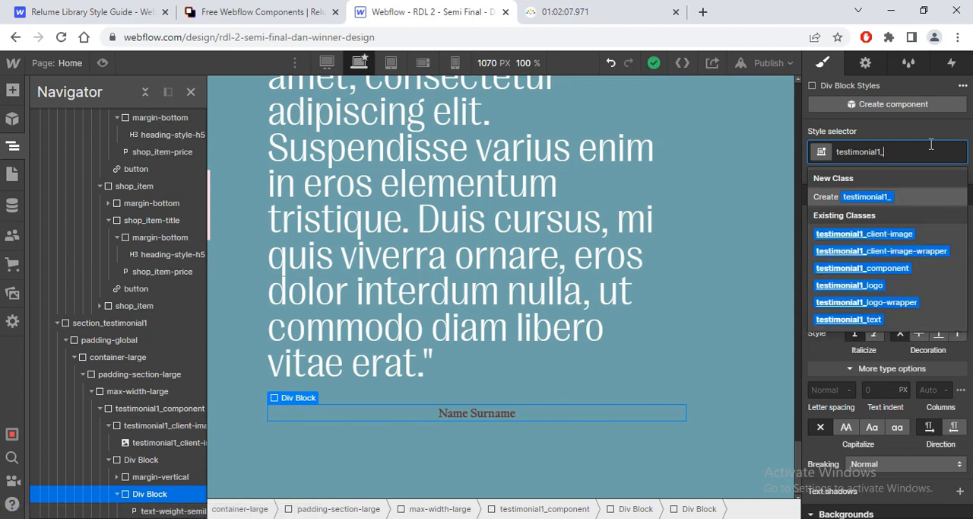
text(name)
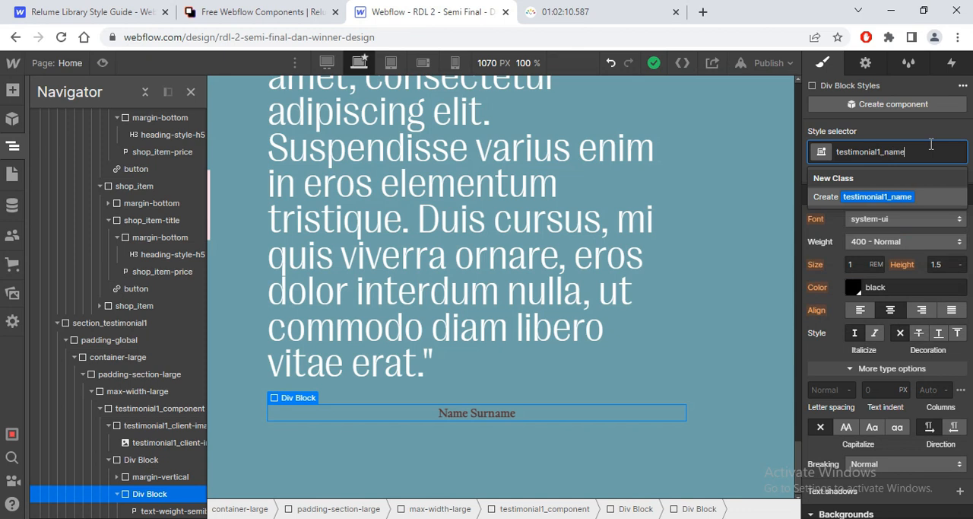
key(Return)
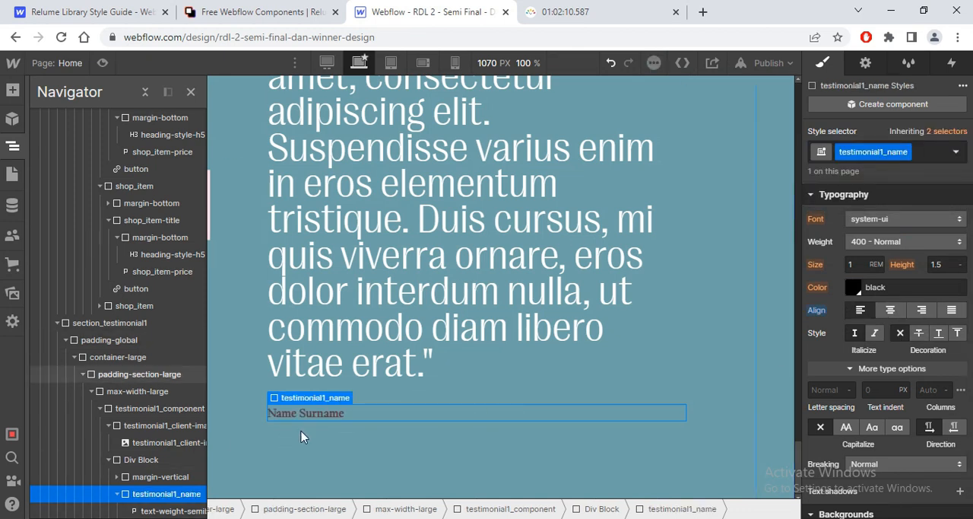
Step: Set the text color of the testimonial1_name div block to the White swatch
key(alt+Tab)
key(alt+Tab)
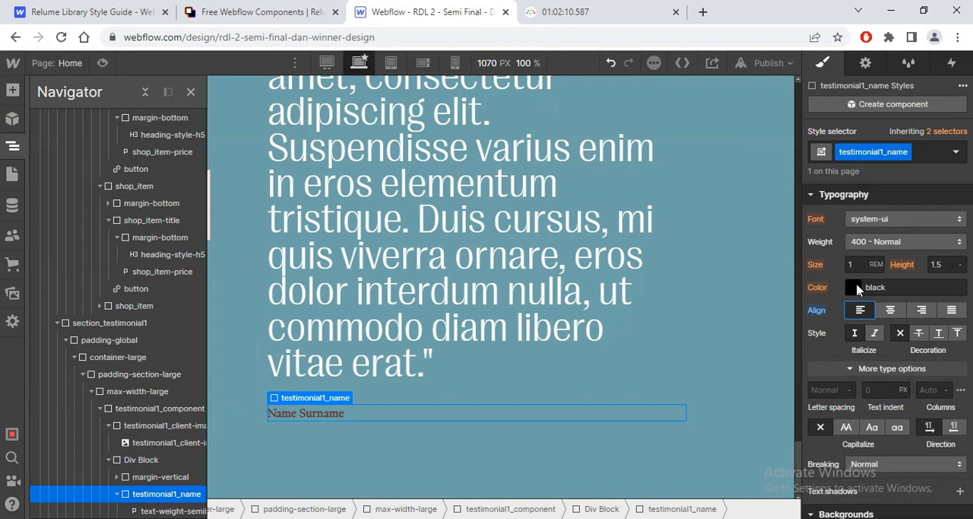
click(857, 283)
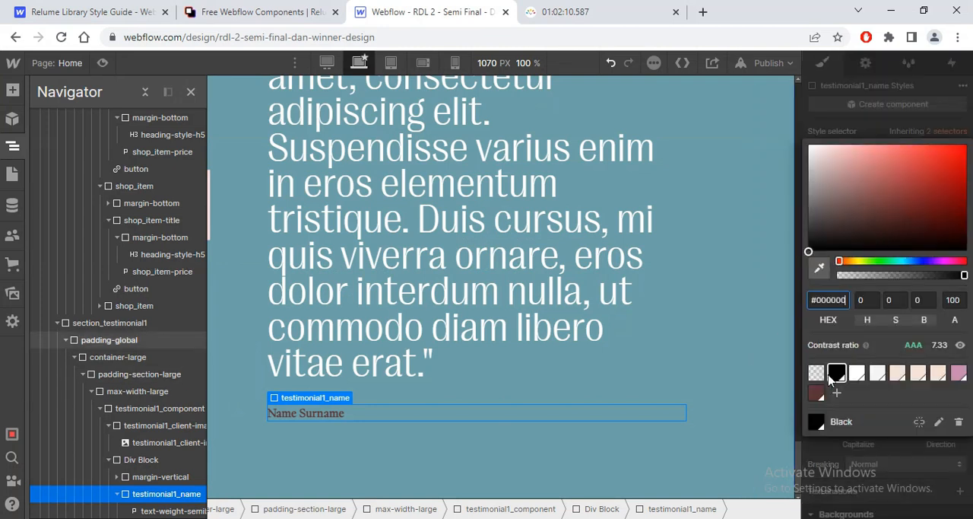
Step: Remove the text-weight-semibold class from the Name Surname paragraph
click(176, 510)
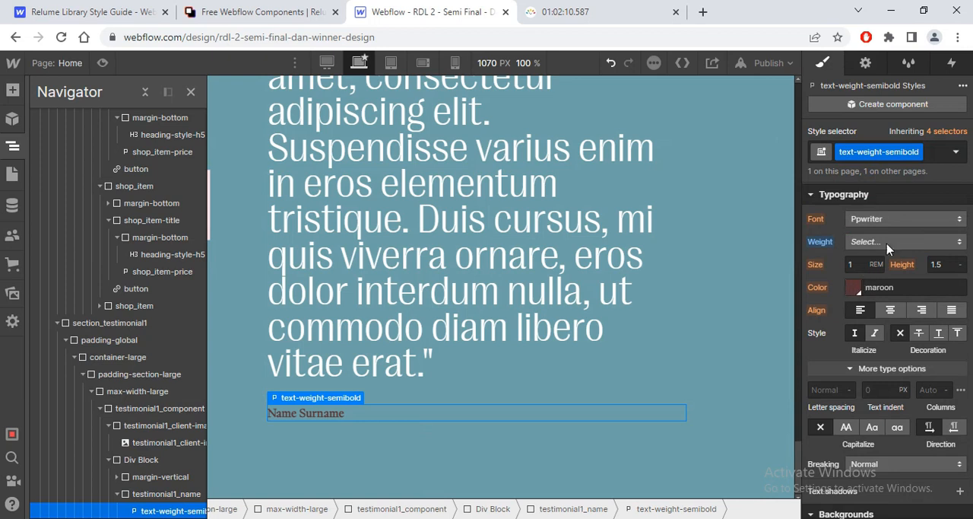
click(931, 159)
key(BackSpace)
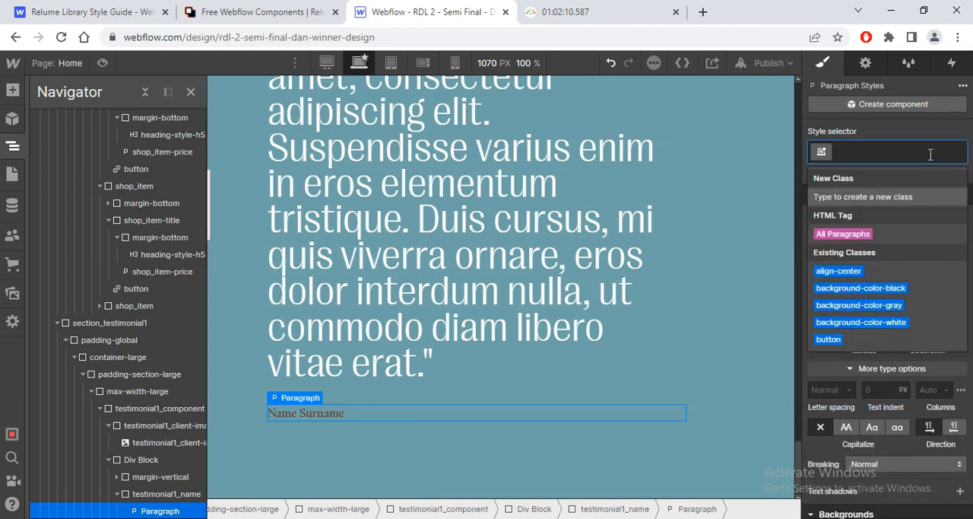
Step: Apply the testimonial1_name class to the Name Surname paragraph inside the div block
click(160, 497)
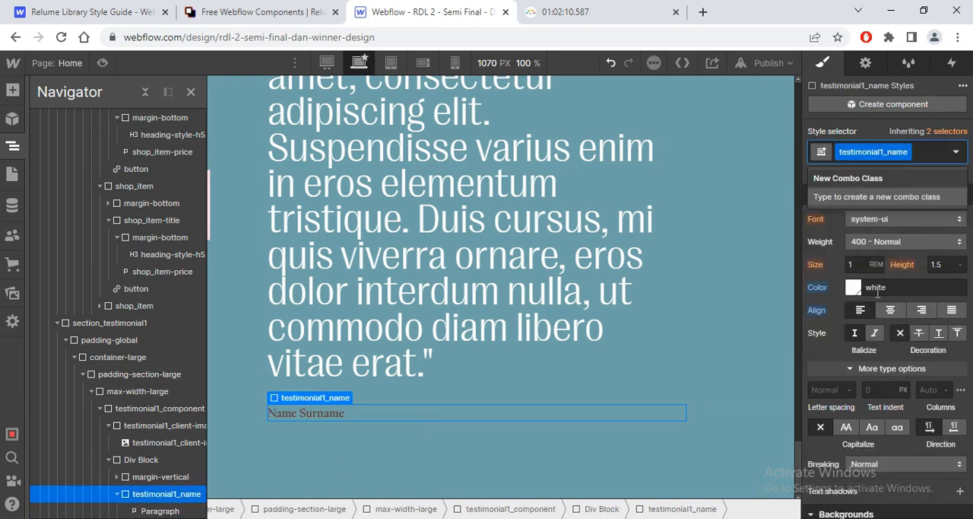
click(163, 510)
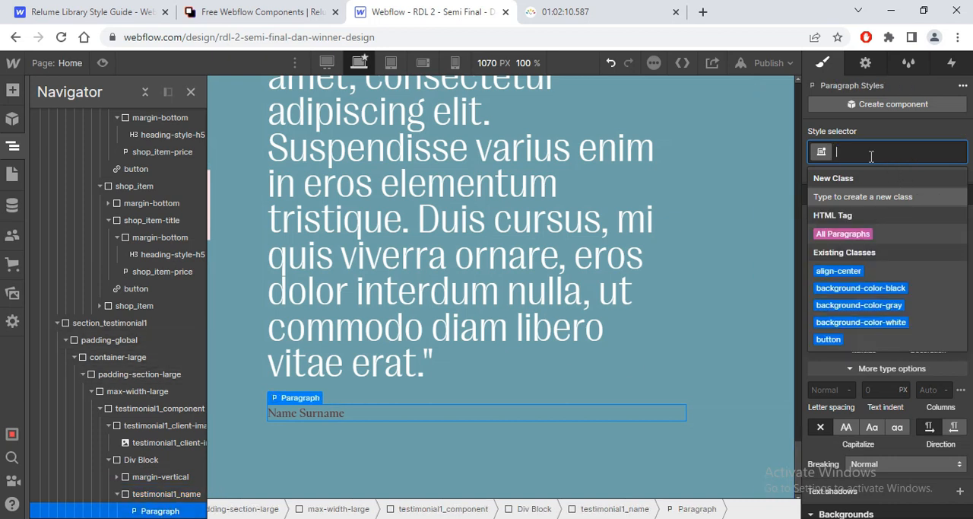
text(testiù)
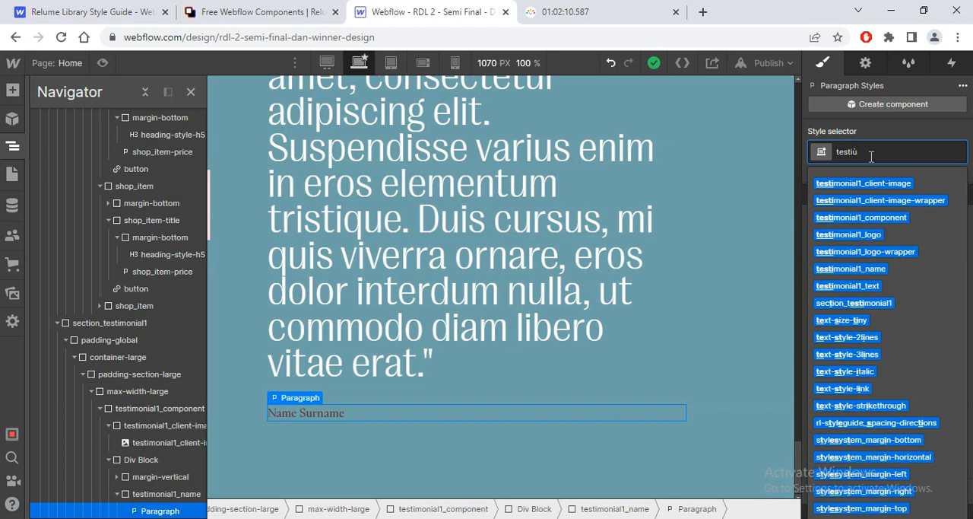
text(onial)
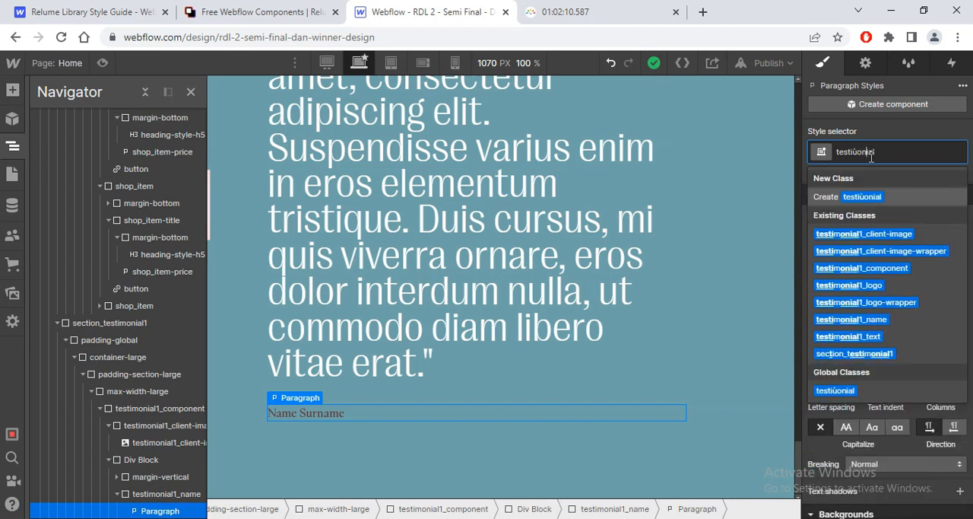
key(Left)
key(Left)
key(BackSpace)
text(monial1_)
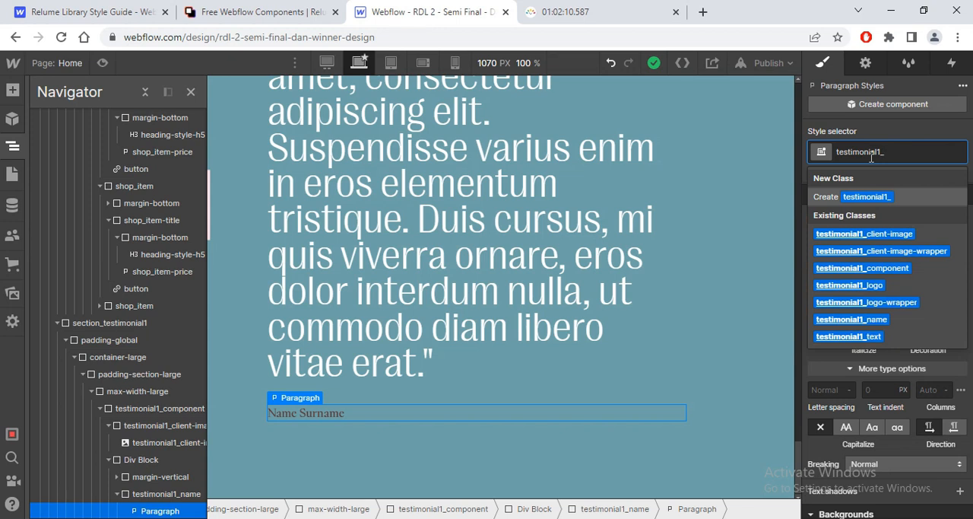
text(name)
key(Return)
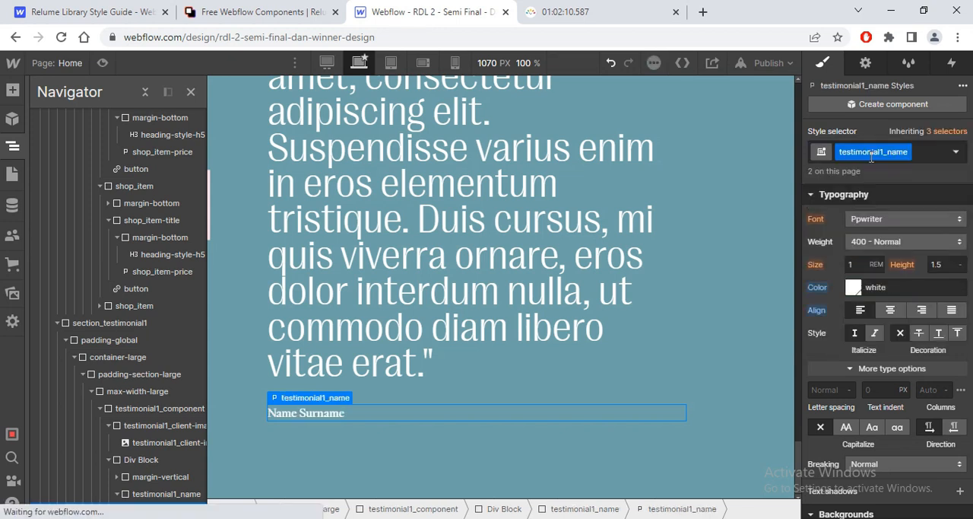
Step: Duplicate the testimonial1_name class on the surrounding div block and name the copy testimonial1_name-wrapper
click(166, 494)
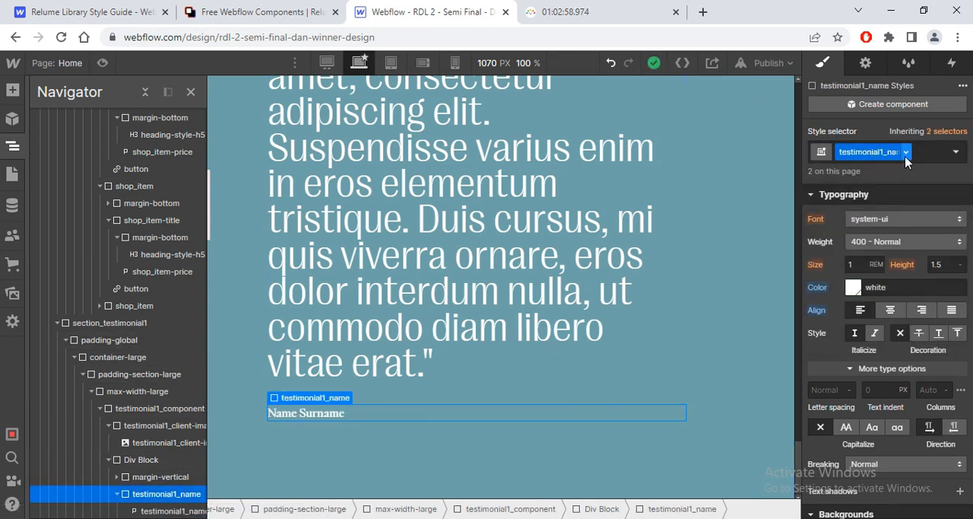
click(906, 151)
click(887, 190)
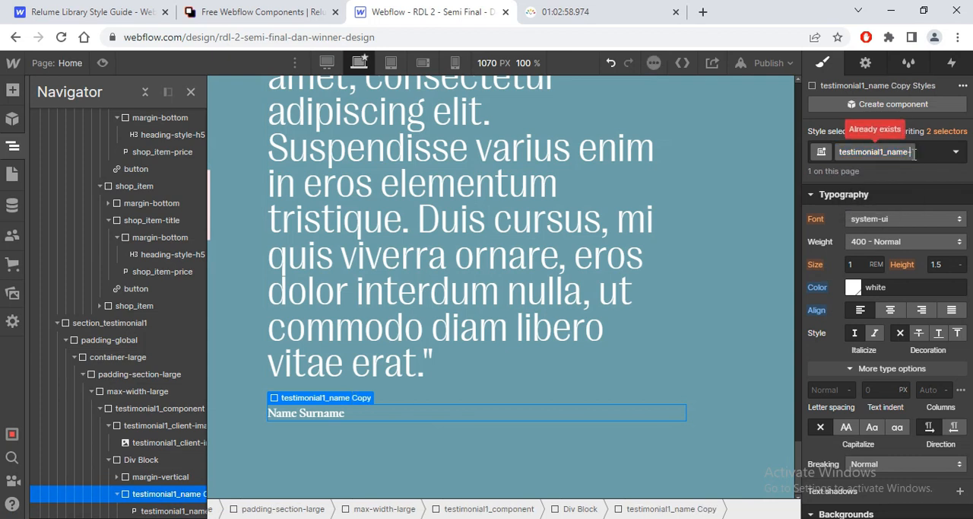
text(-wrapper)
key(Return)
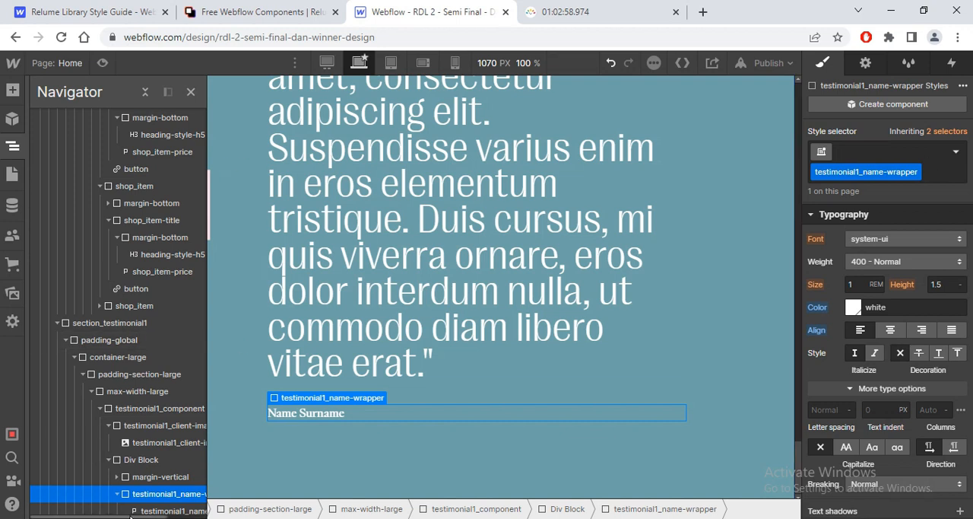
Step: Set the Name Surname paragraph's font to Hopeless and its size to about 2.56 rem
click(172, 511)
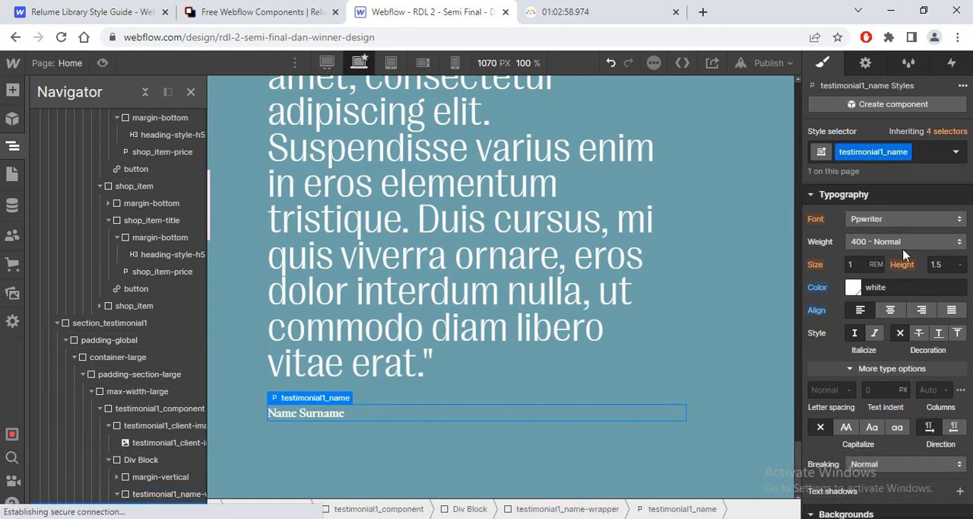
click(923, 219)
click(881, 97)
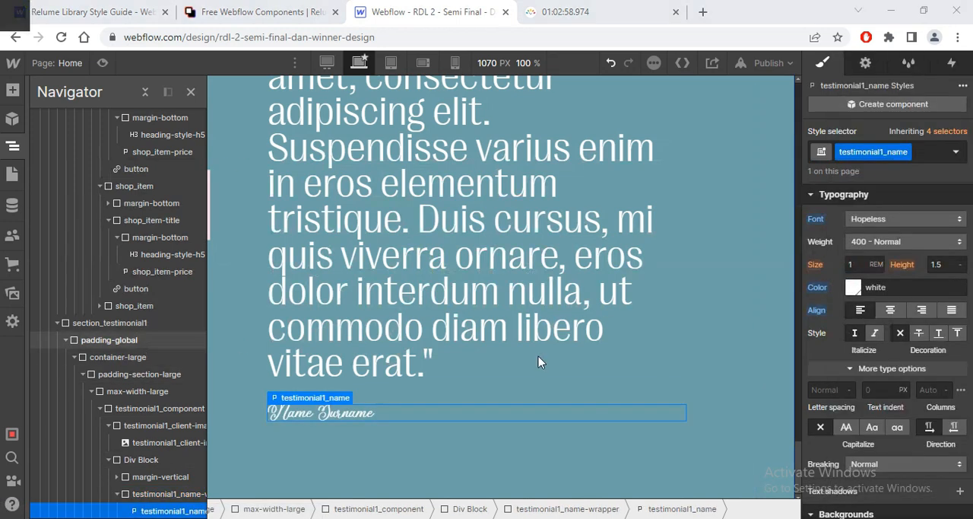
key(alt+Tab)
key(alt+Tab)
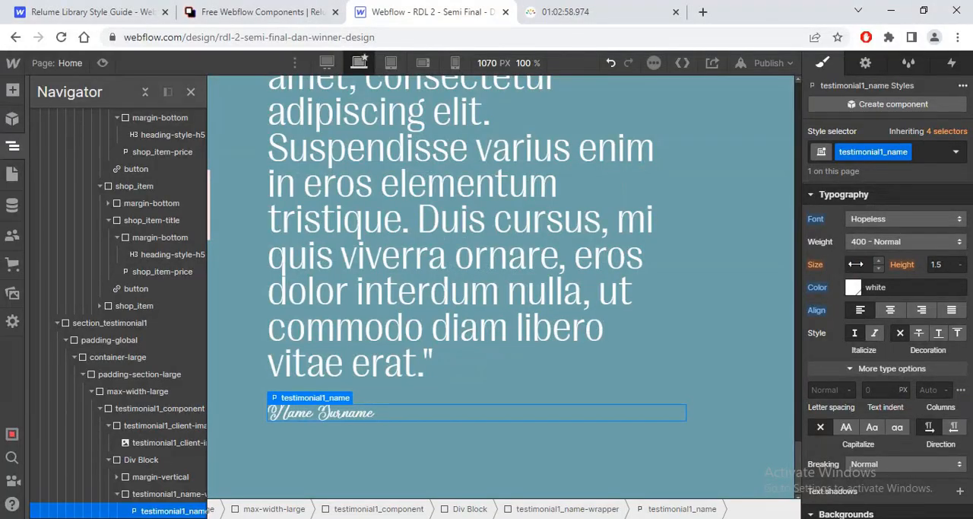
key(Return)
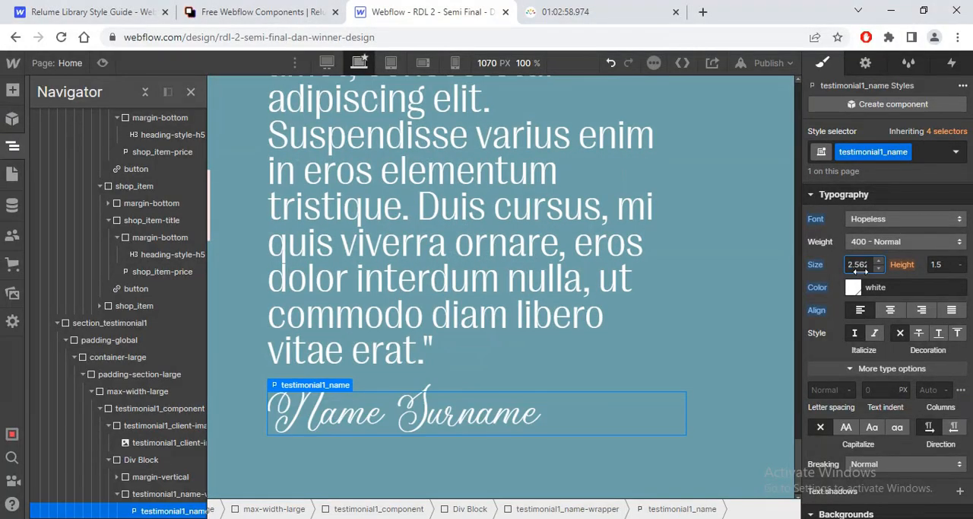
Step: Set the testimonial1_name text's line height to 0.9 and letter spacing to -0.05 em, following the Figma text values
key(alt+Tab)
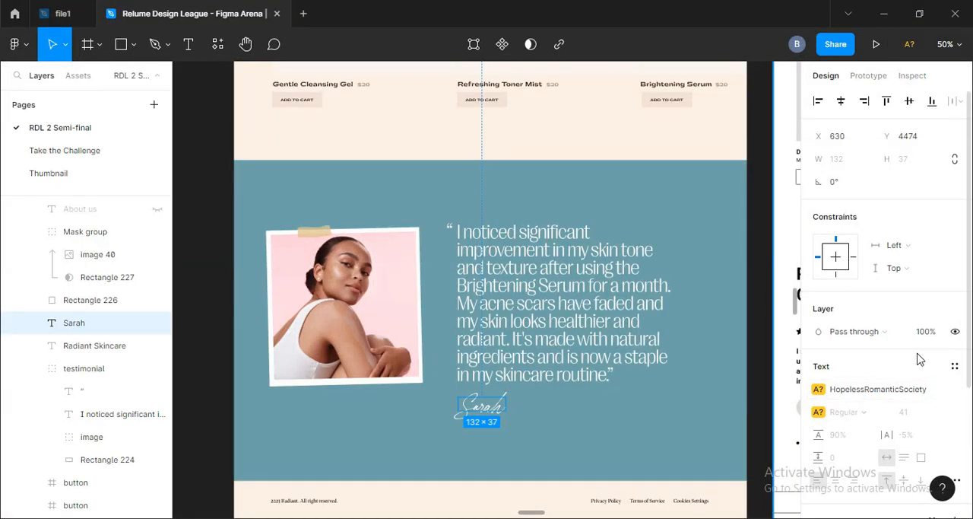
key(alt+Tab)
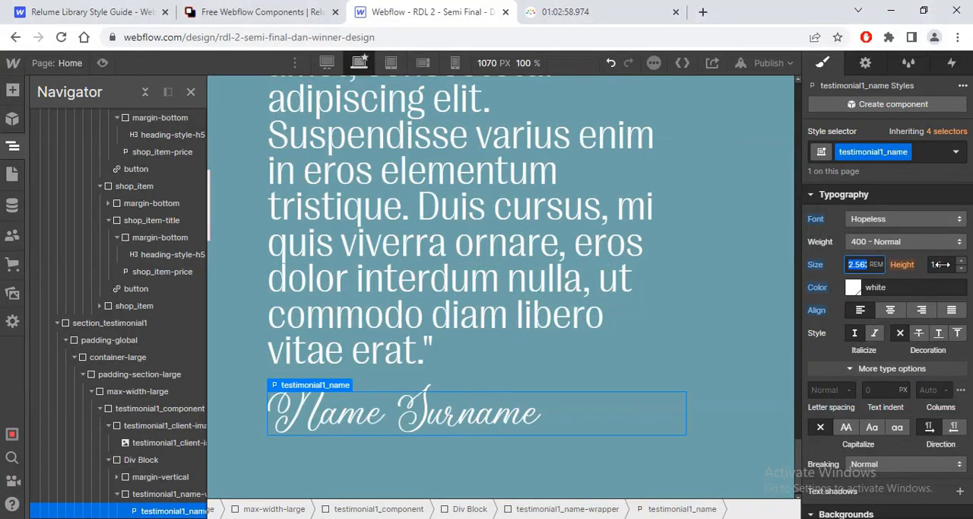
click(942, 264)
text(0.9)
key(alt+Tab)
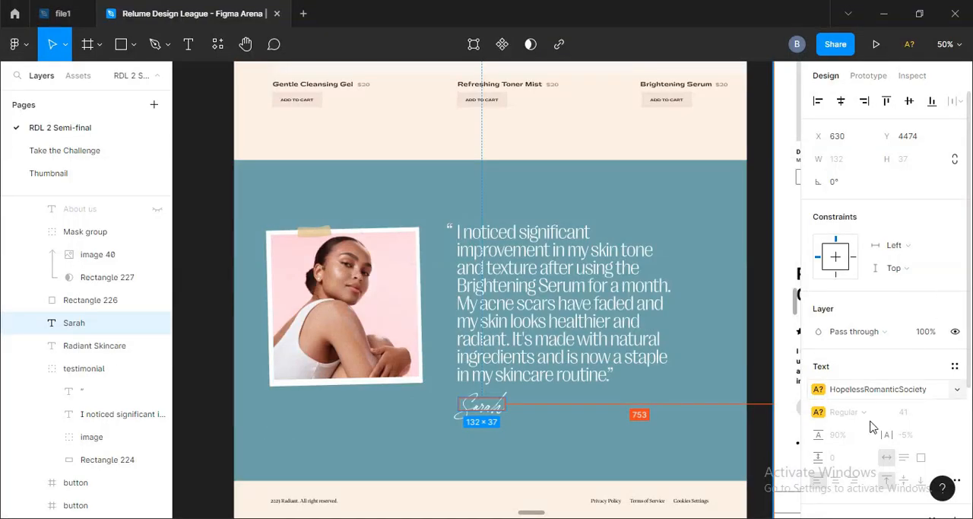
key(alt+Tab)
click(827, 391)
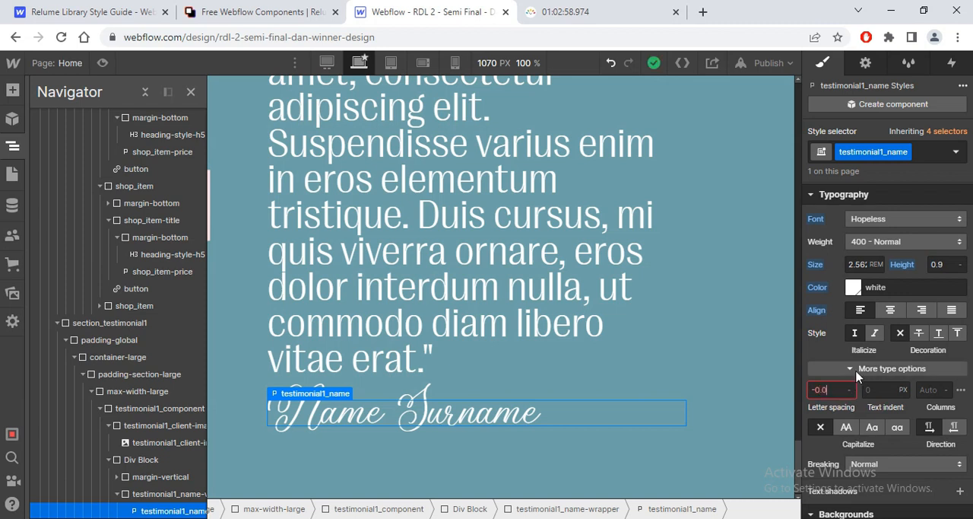
text(-0.05em)
key(Return)
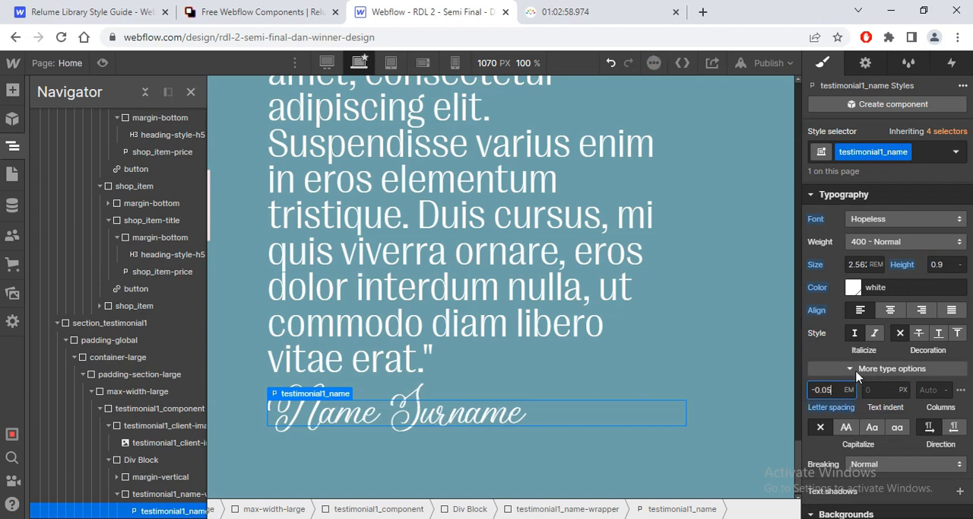
Step: Replace the Name Surname placeholder with the client's first name shown in the Figma design
double_click(442, 408)
key(ctrl+a)
text(Sarah)
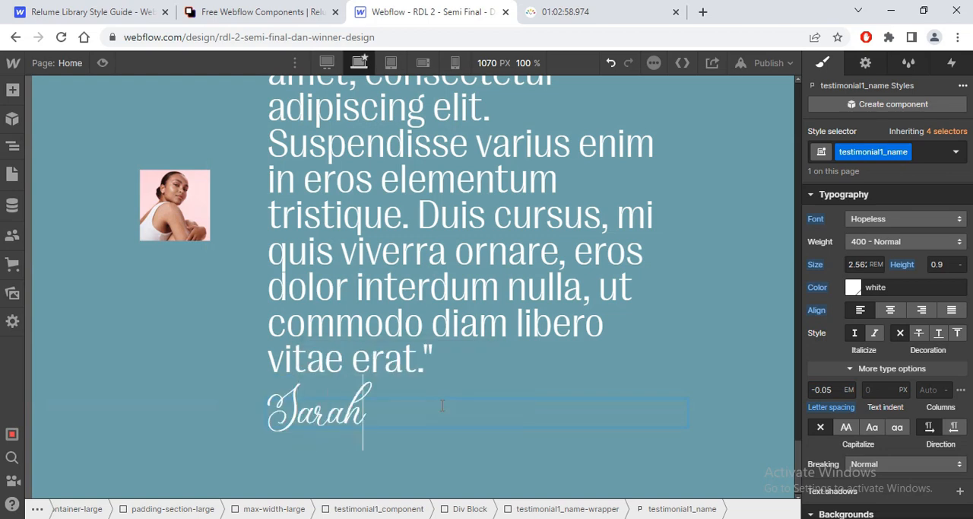
Step: Reset the 1 rem bottom margin on the testimonial1_client-image-wrapper around the client portrait
key(alt+Tab)
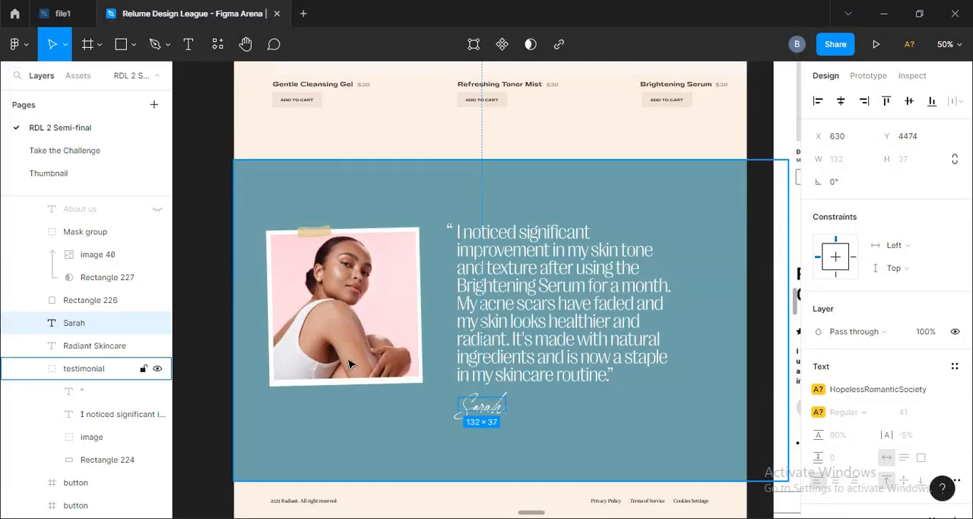
key(alt+Tab)
click(186, 217)
drag(799, 458, 801, 444)
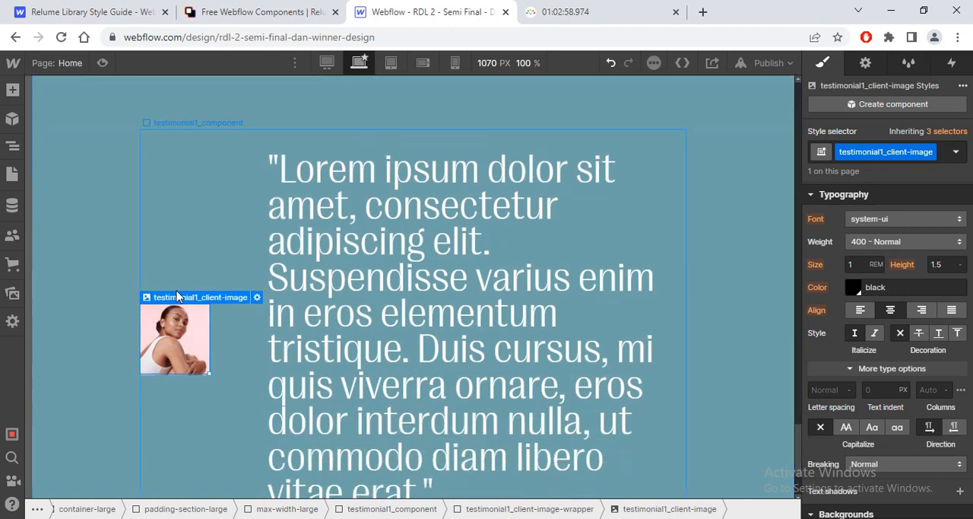
mouse_move(179, 295)
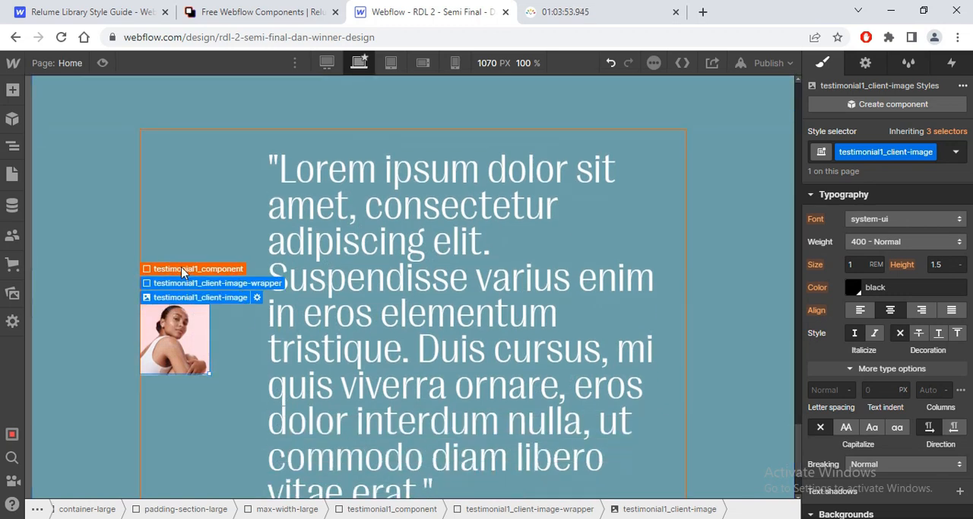
click(182, 270)
scroll(971, 346, up, 5)
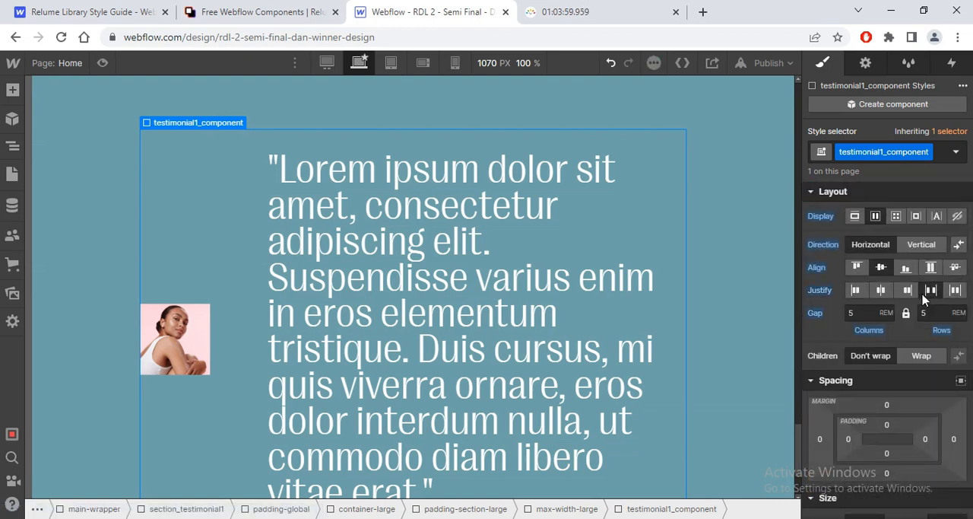
click(181, 331)
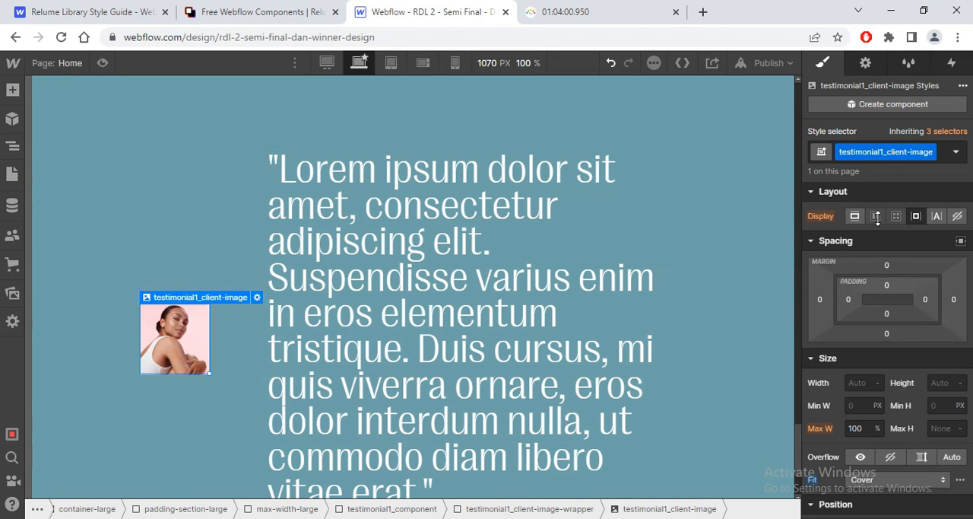
click(205, 282)
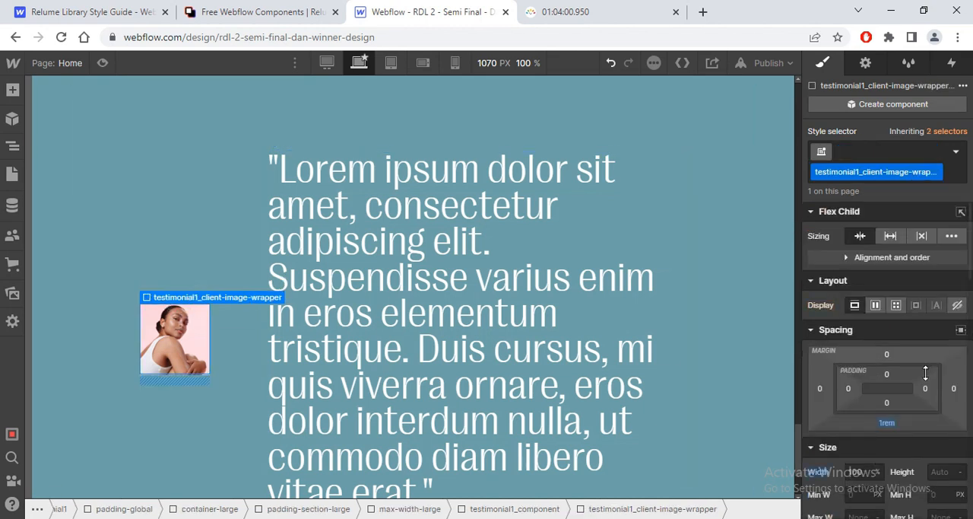
click(886, 423)
click(835, 379)
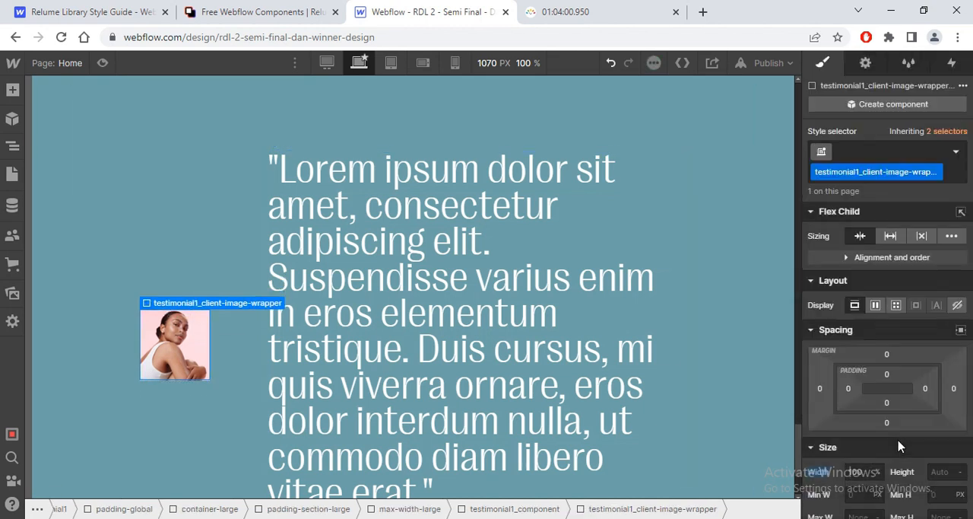
Step: Reset the 100% width on the testimonial1_client-image-wrapper
scroll(820, 473, down, 2)
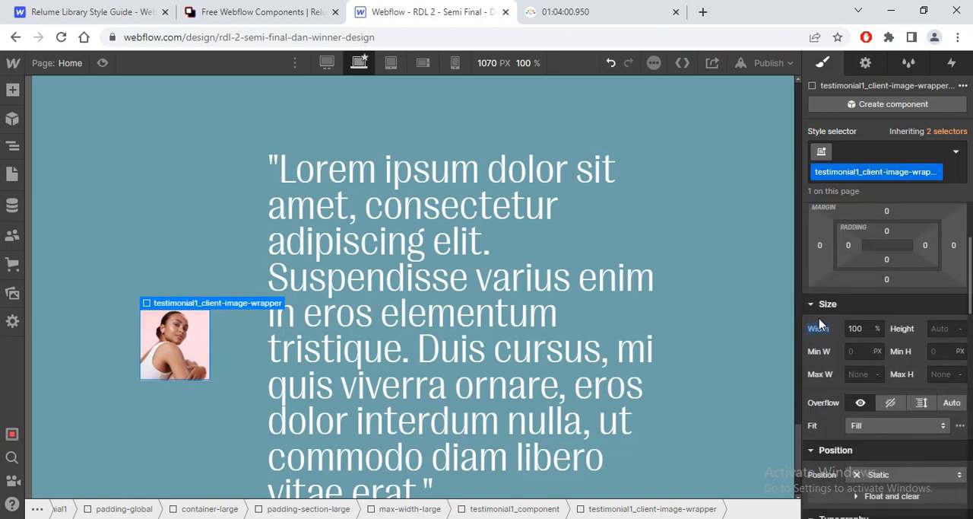
click(819, 329)
click(829, 349)
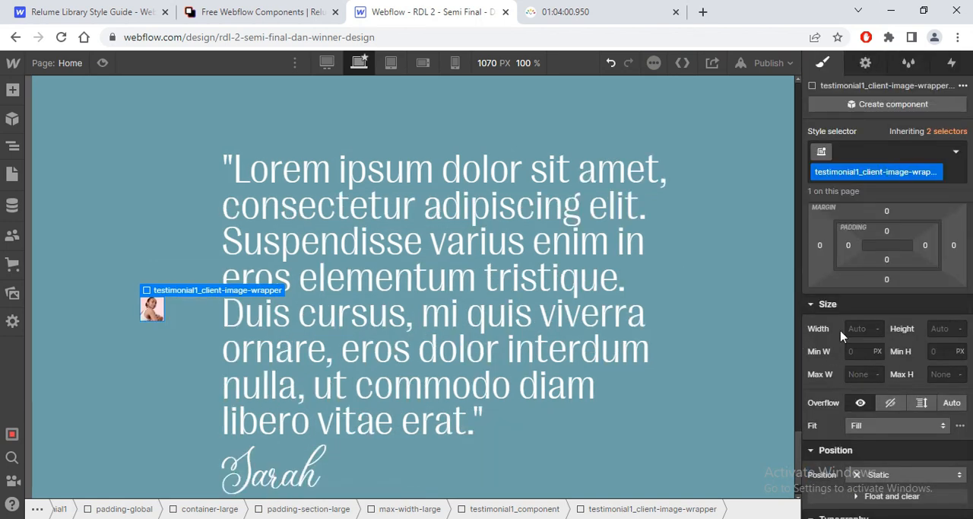
Step: Try a width of 35 on the client image wrapper, then reset the width
drag(853, 332, 856, 335)
click(858, 331)
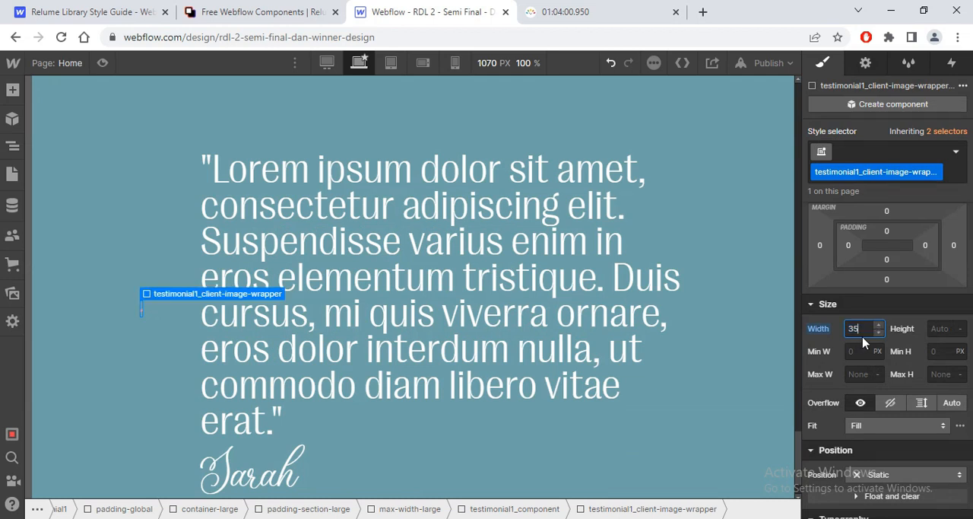
key(Return)
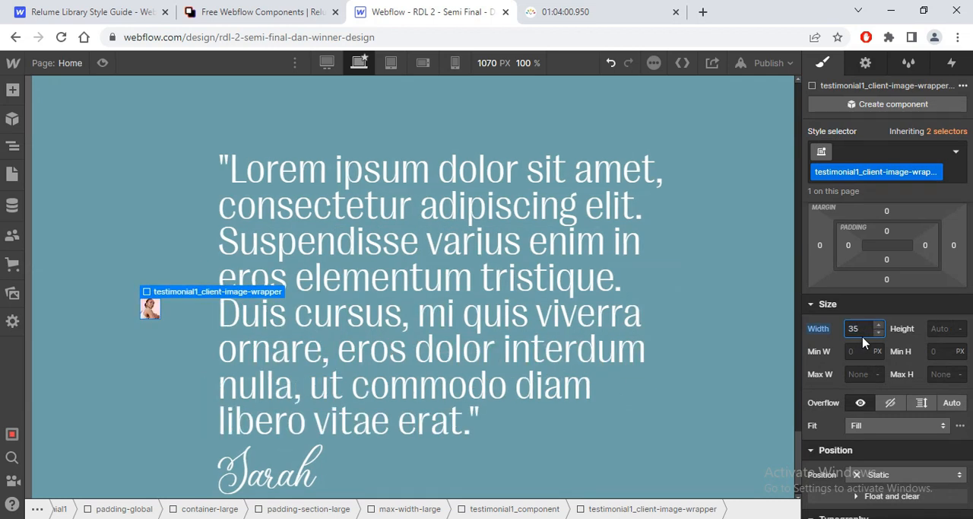
click(819, 329)
click(829, 349)
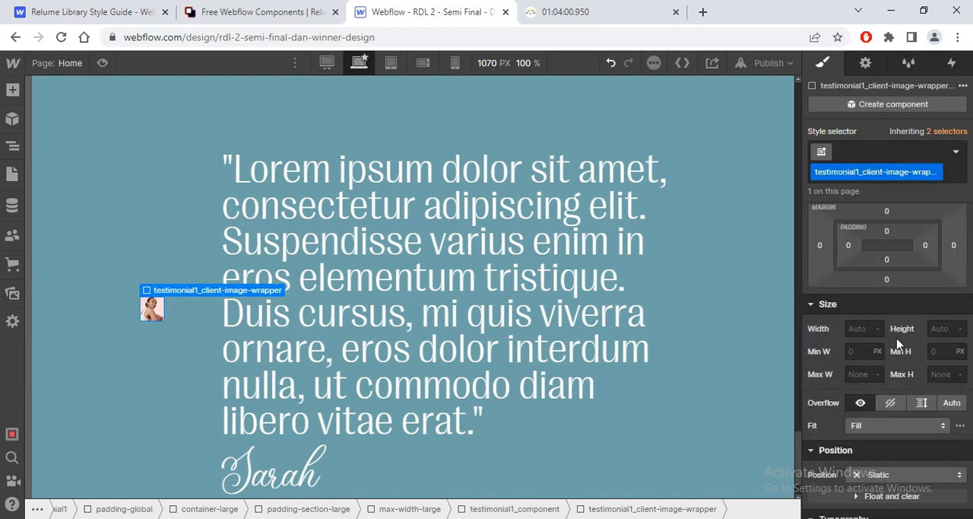
Step: Examine the layout, size and inherited styles of the client image and its wrapper in the element hierarchy
click(153, 309)
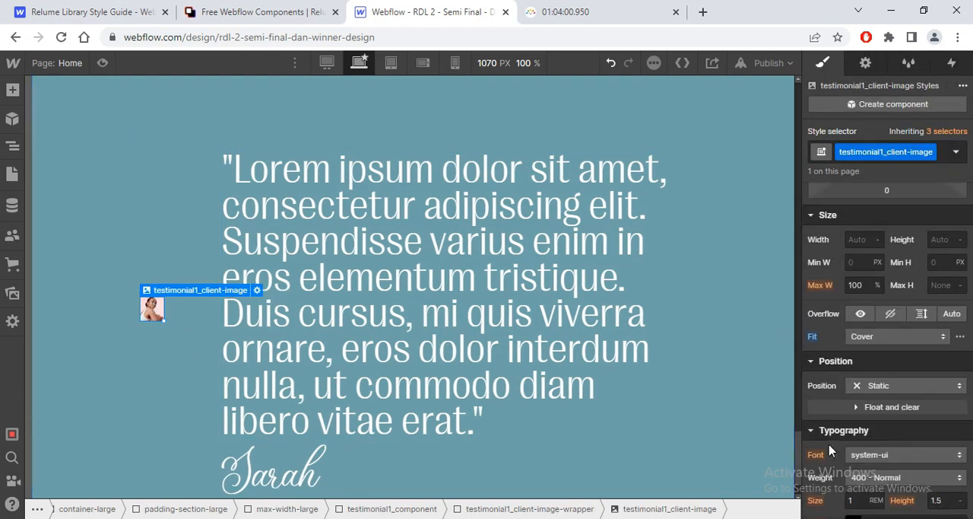
click(12, 145)
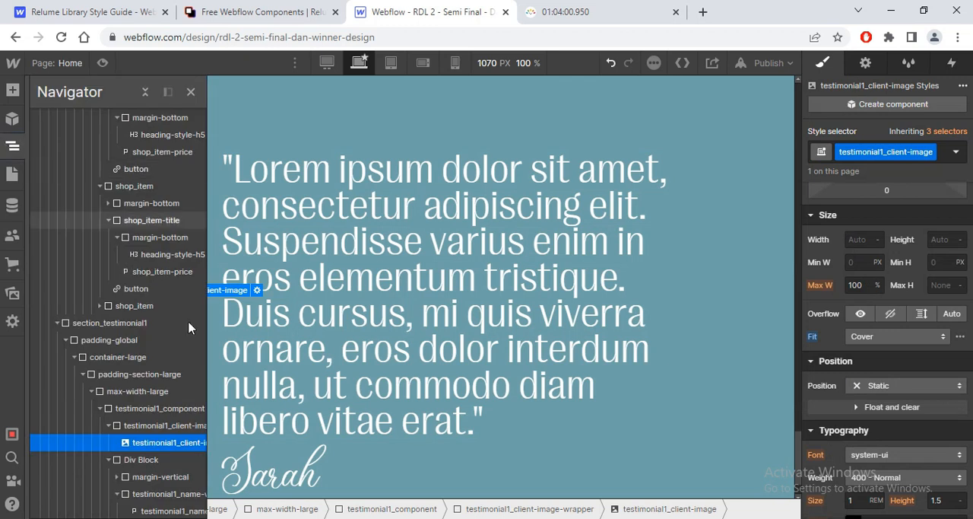
click(99, 408)
click(100, 408)
click(128, 425)
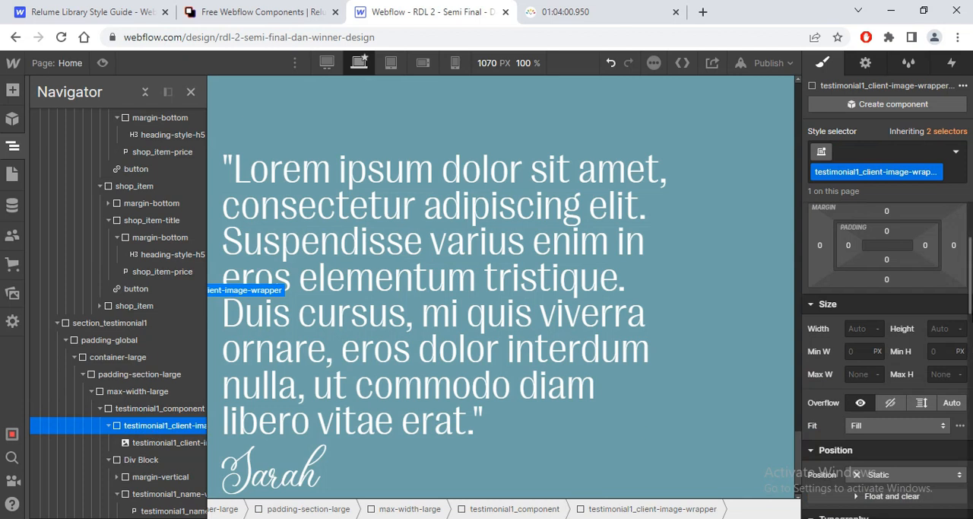
scroll(970, 290, up, 2)
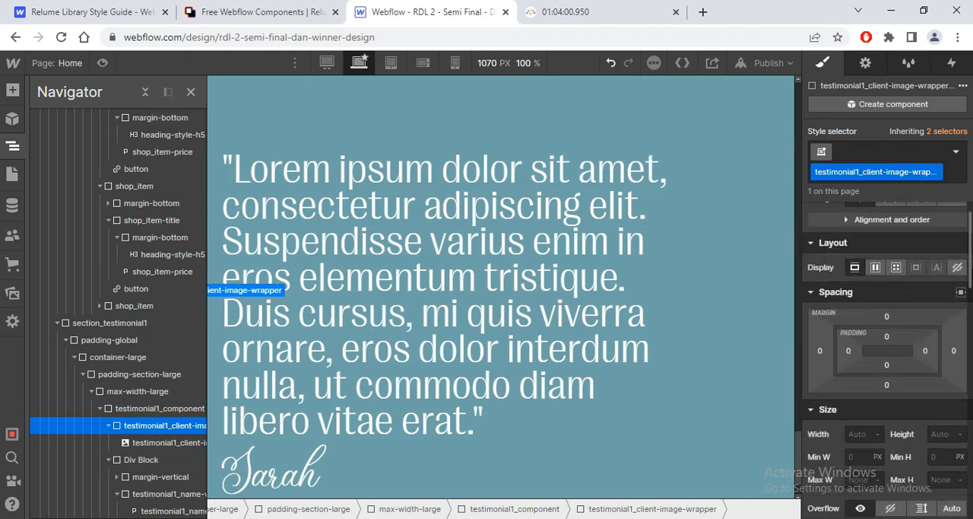
click(940, 135)
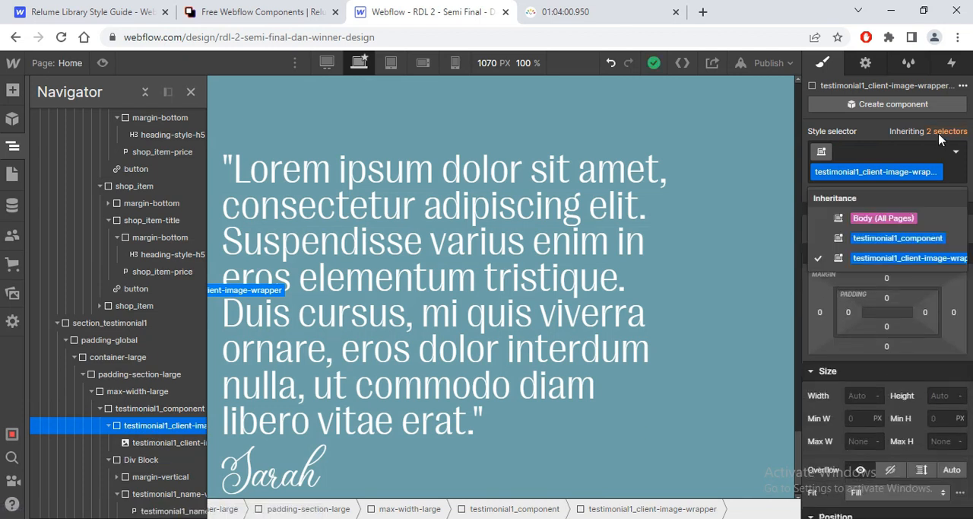
scroll(970, 367, down, 5)
drag(971, 368, 966, 237)
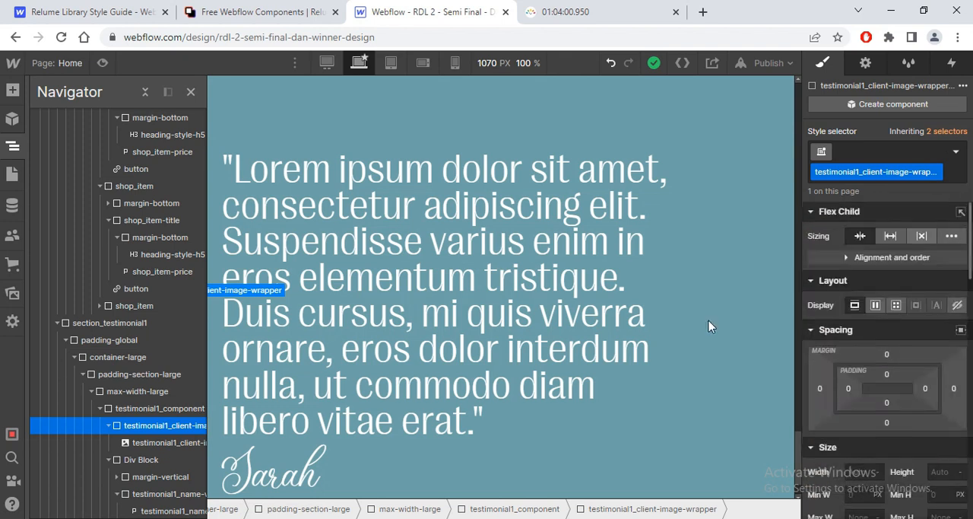
click(144, 442)
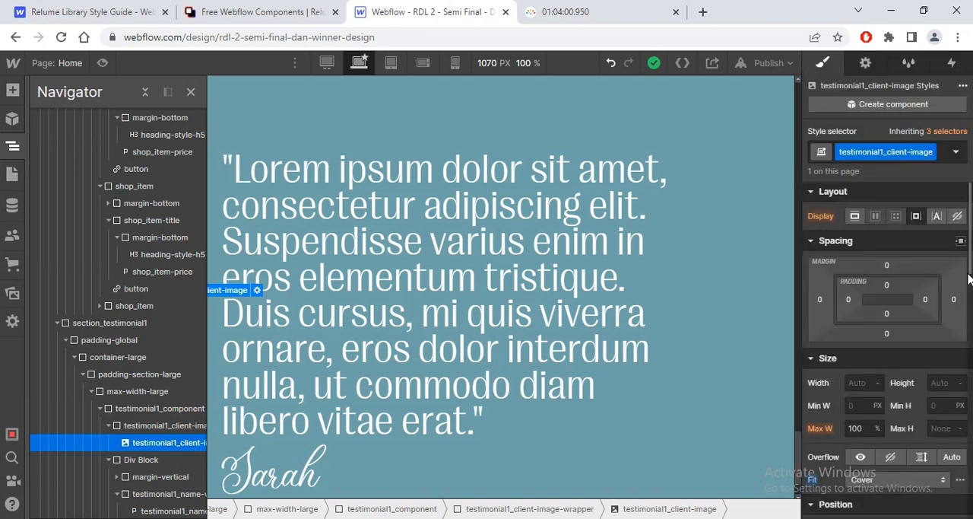
mouse_move(970, 228)
mouse_down()
mouse_move(970, 467)
mouse_move(971, 228)
mouse_up()
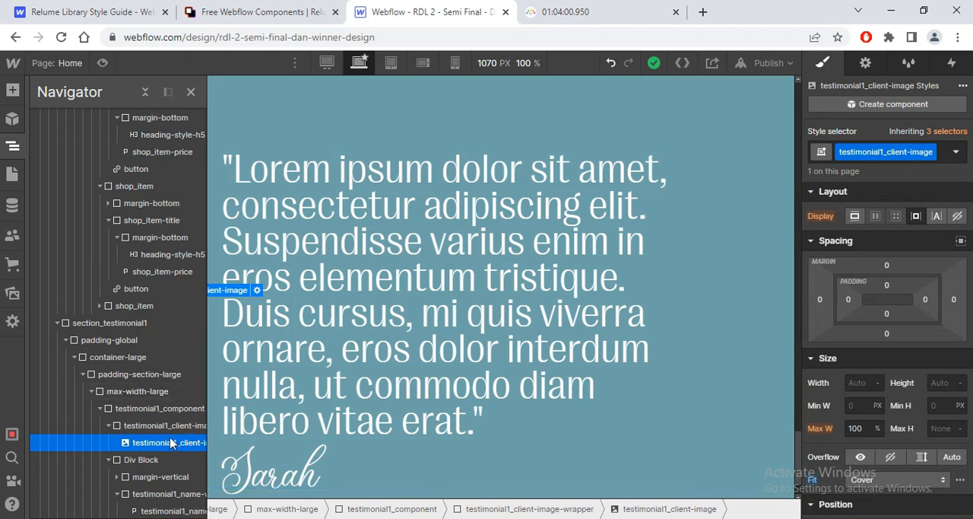
click(191, 91)
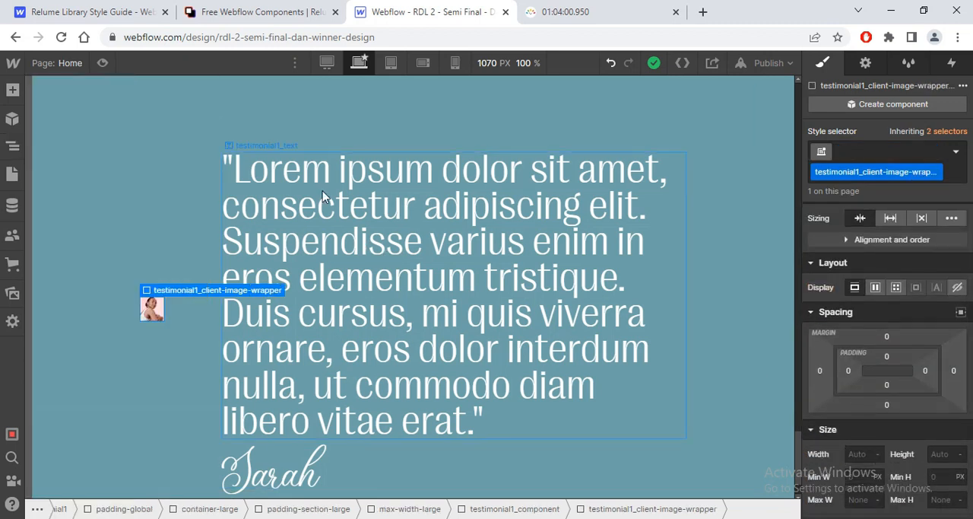
Step: Switch the testimonial1_component layout from flex to a grid with two 1fr columns and two auto rows
click(278, 158)
click(264, 139)
mouse_move(259, 119)
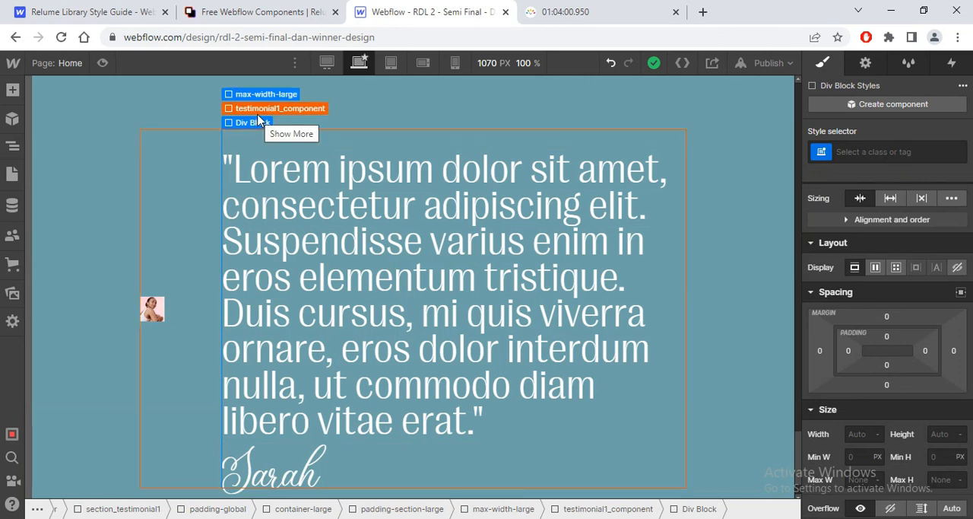
click(280, 108)
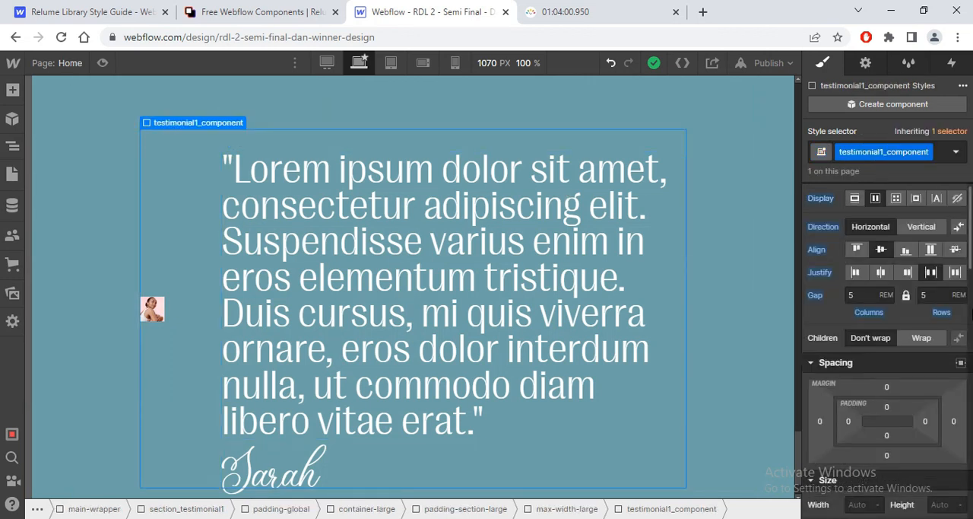
click(895, 199)
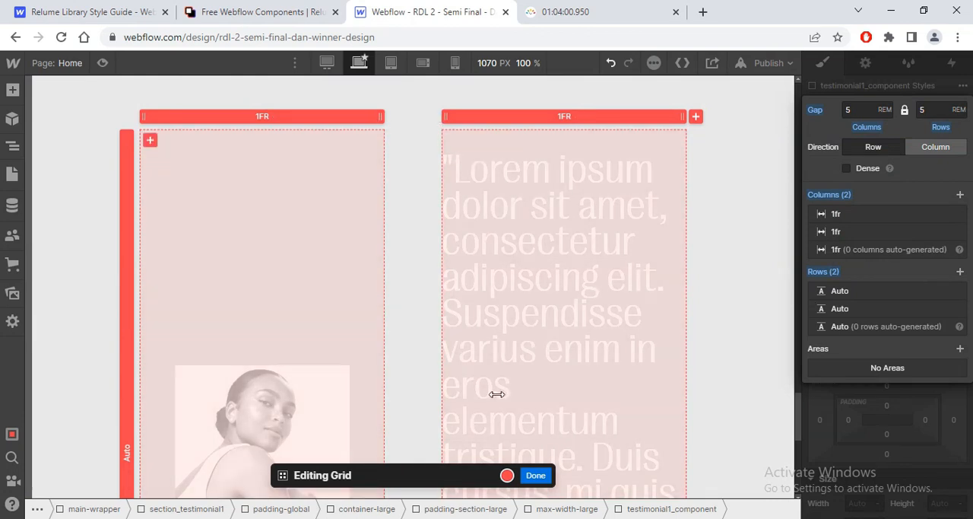
click(536, 477)
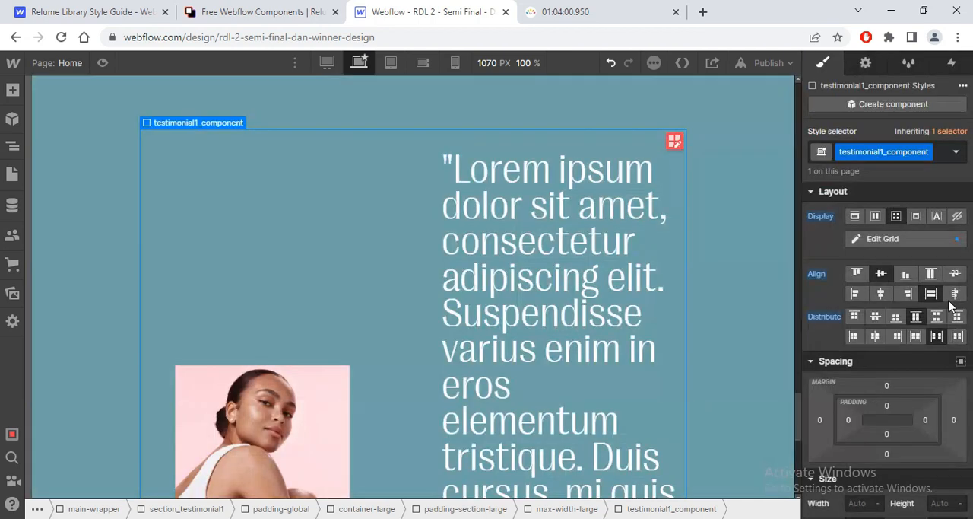
click(857, 274)
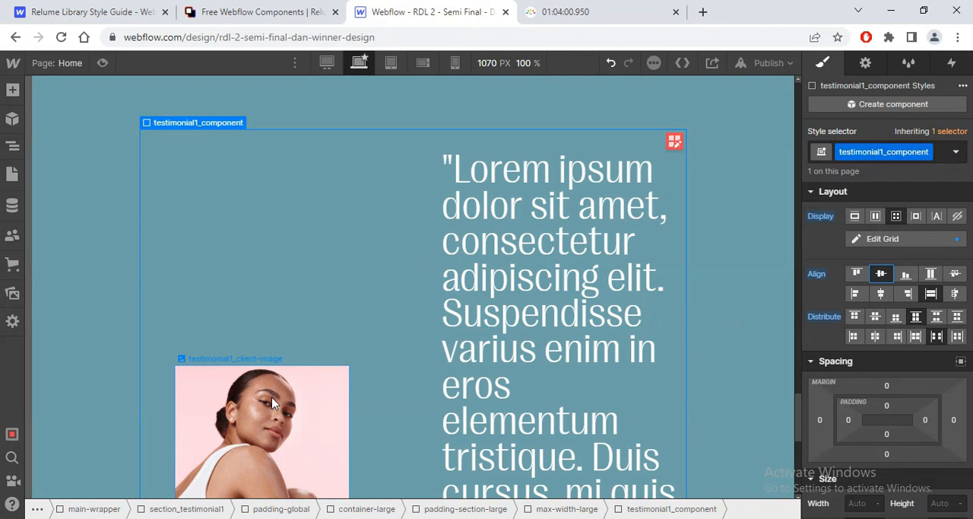
Step: Set the width of the testimonial1_client-image-wrapper to 100%
click(272, 403)
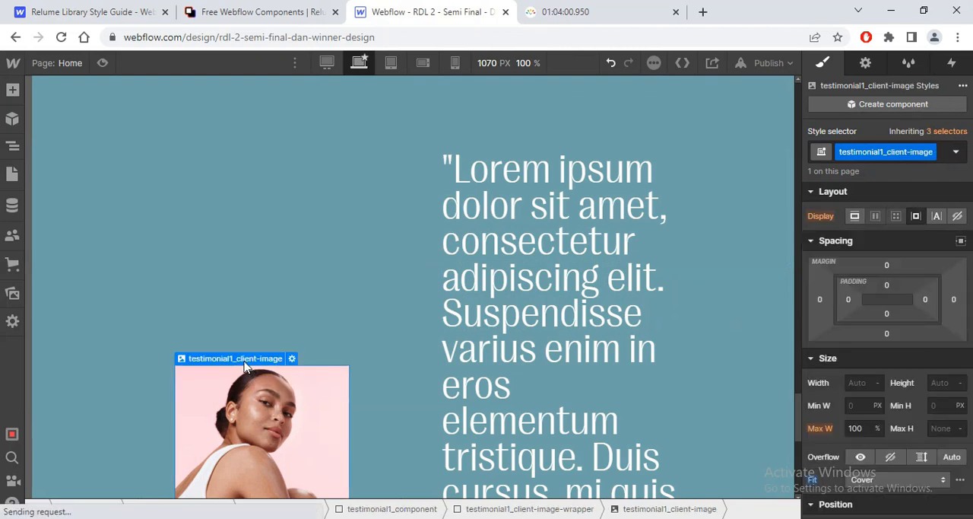
click(252, 344)
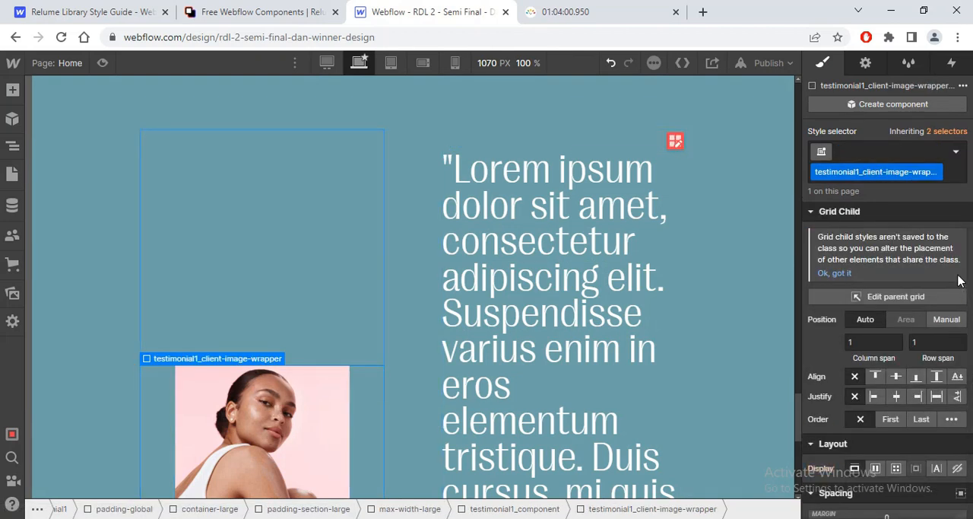
scroll(912, 304, down, 10)
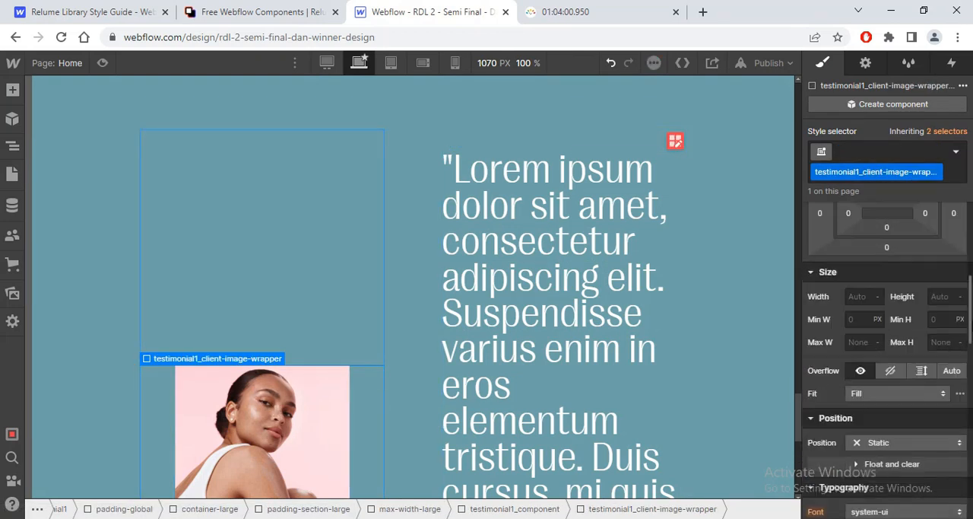
scroll(935, 322, up, 1)
click(859, 277)
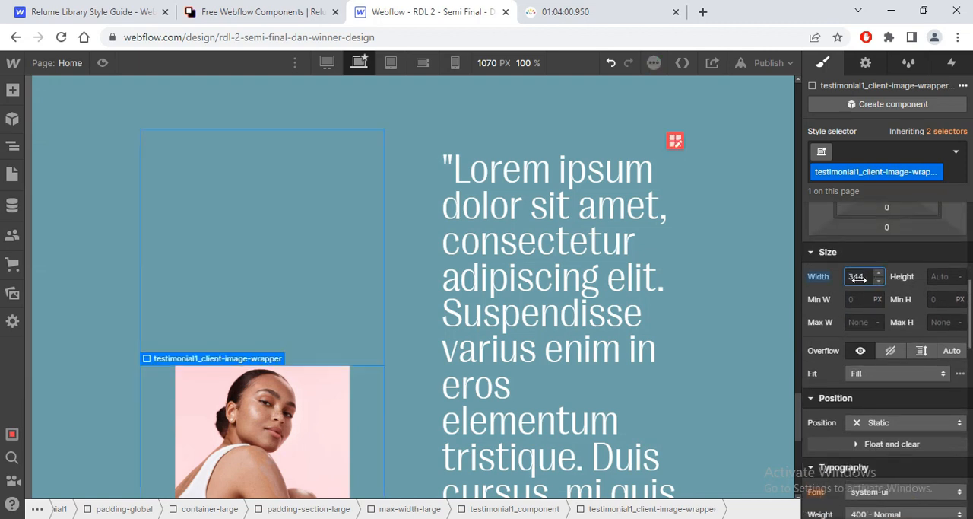
double_click(857, 277)
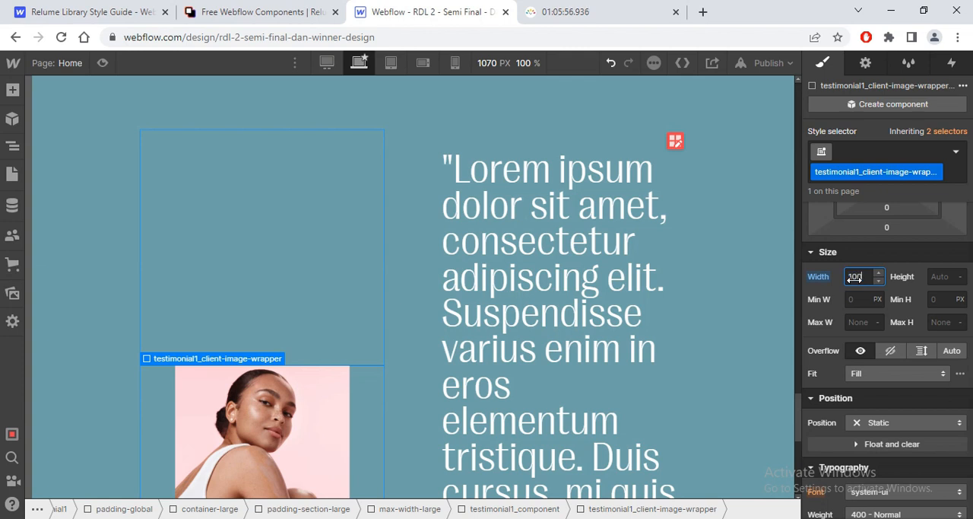
key(Return)
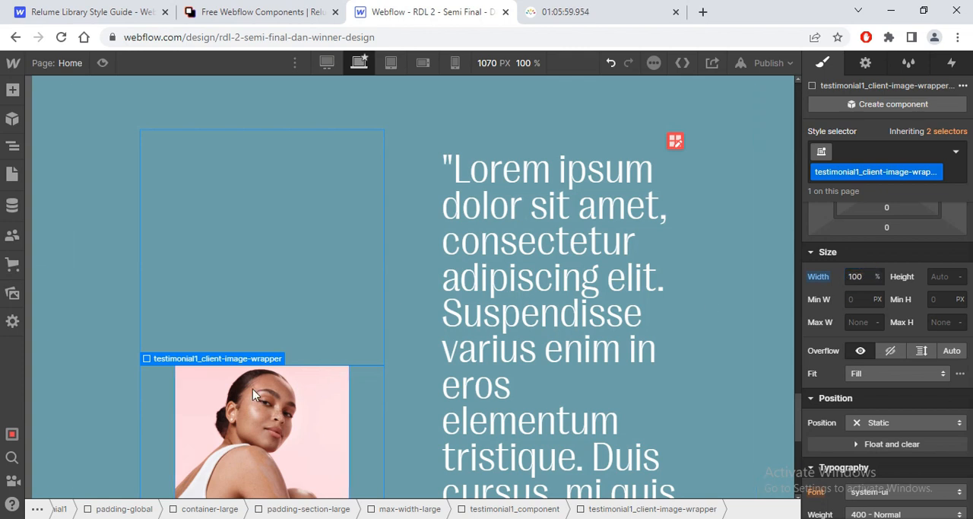
Step: Try a height of 100% on the client image wrapper, then reset the height
click(252, 388)
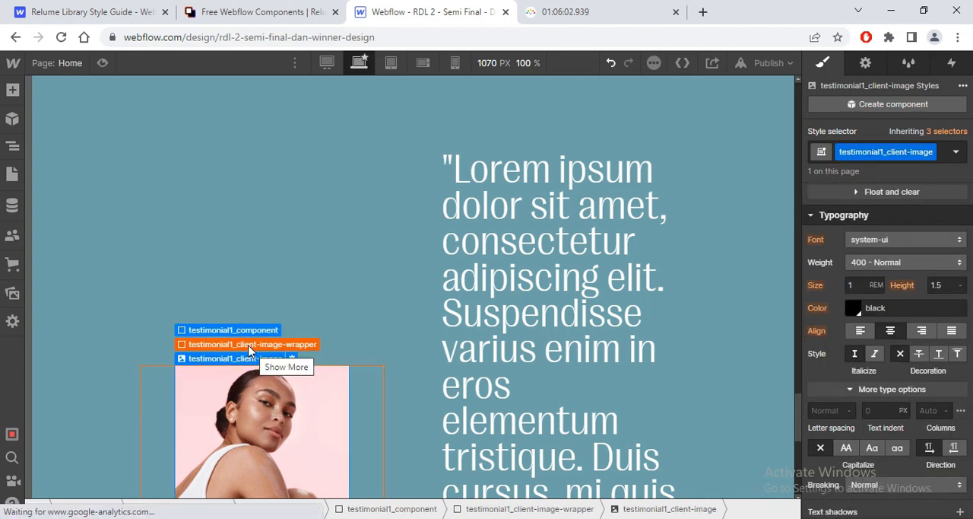
click(243, 343)
click(939, 276)
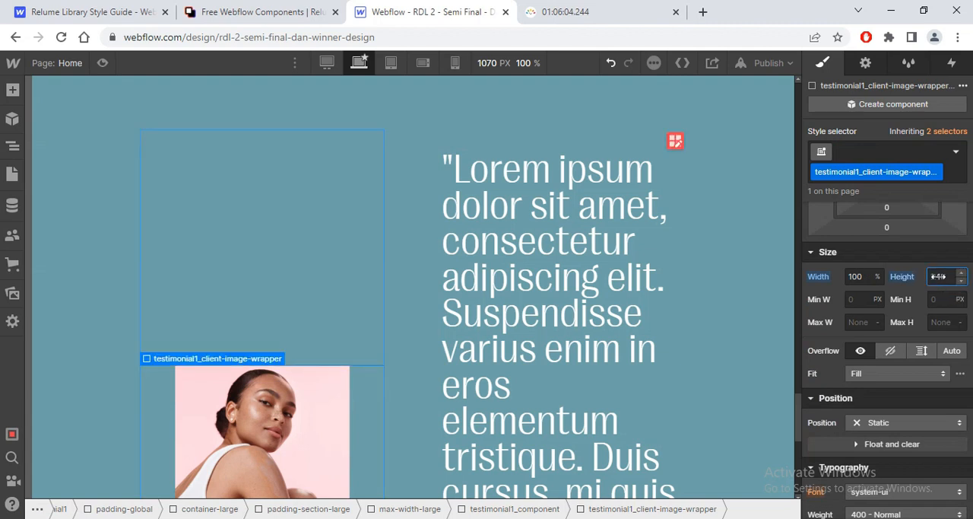
key(Return)
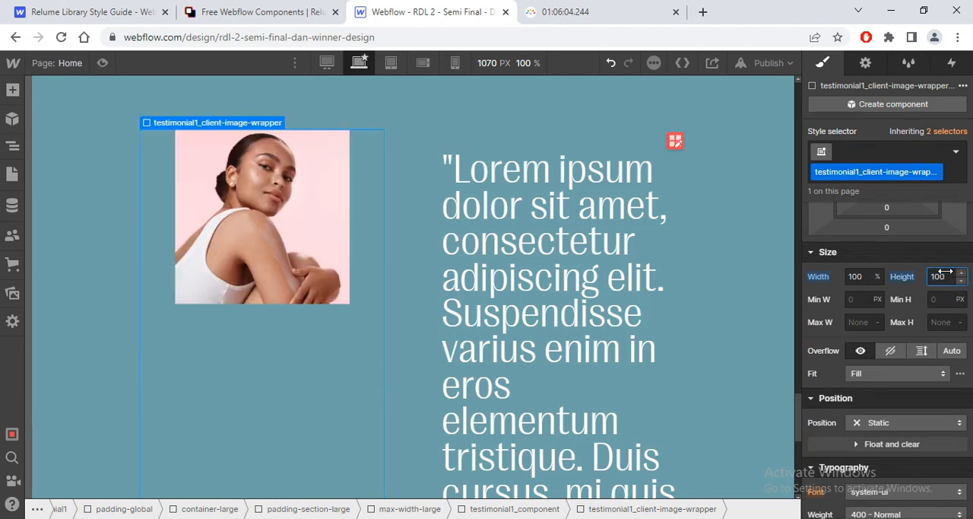
click(907, 281)
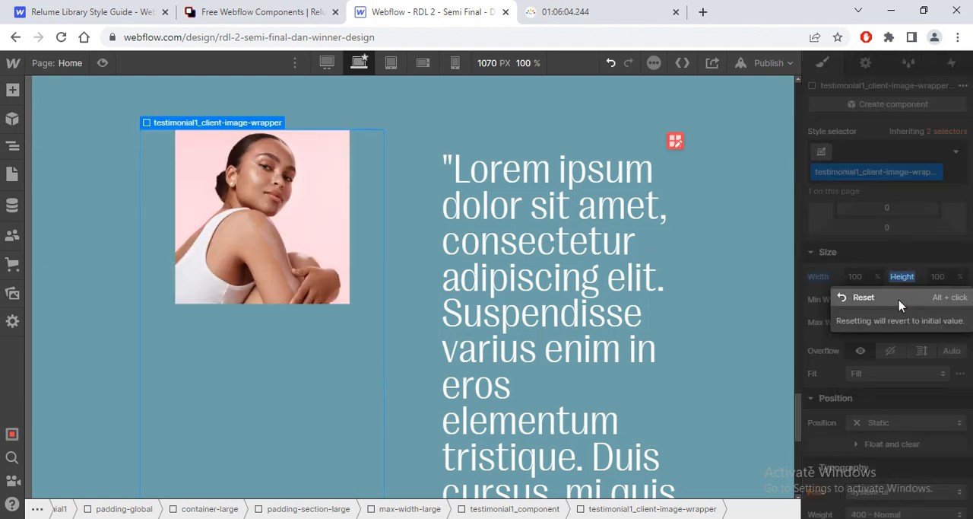
click(867, 298)
Step: Preview the testimonial section, switch to the 1440 px breakpoint to check the portrait and quote layout, and return to editing
mouse_move(798, 428)
mouse_down()
mouse_move(792, 473)
mouse_move(805, 439)
mouse_up()
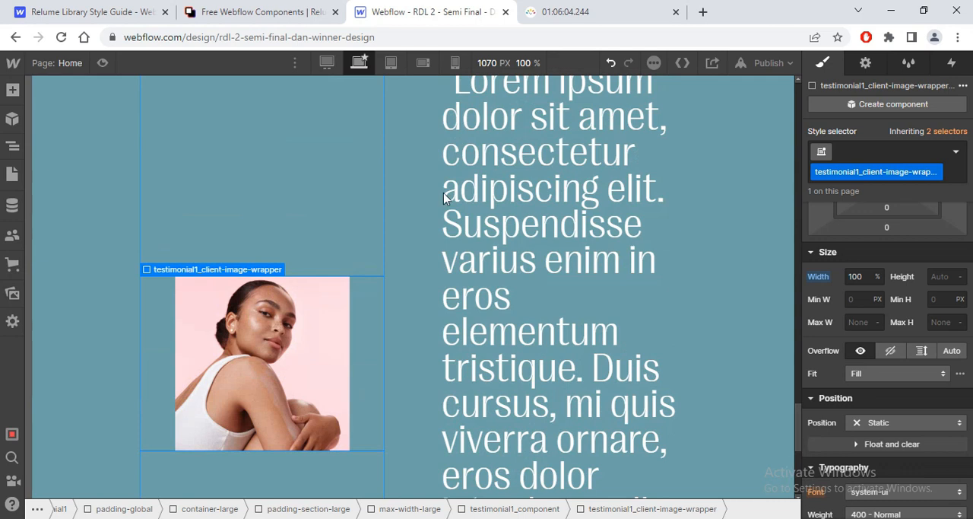
click(104, 63)
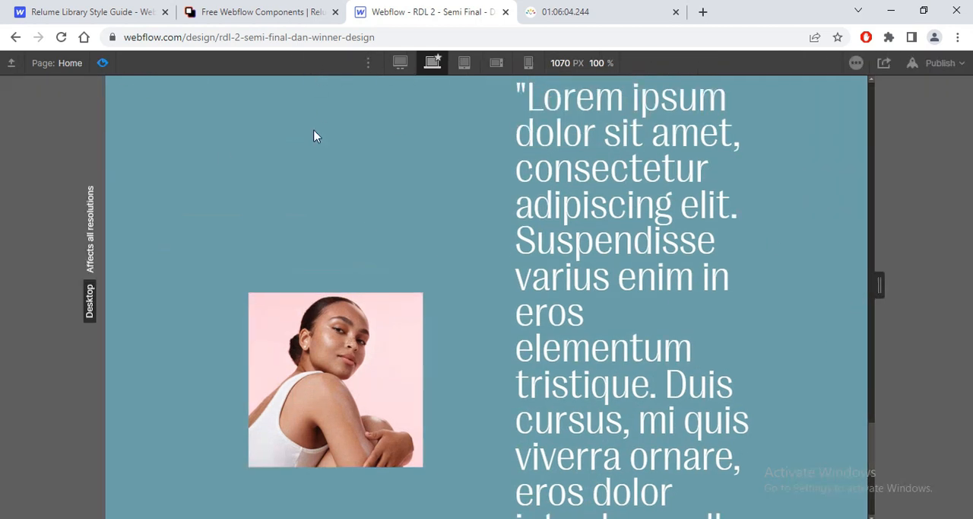
click(399, 63)
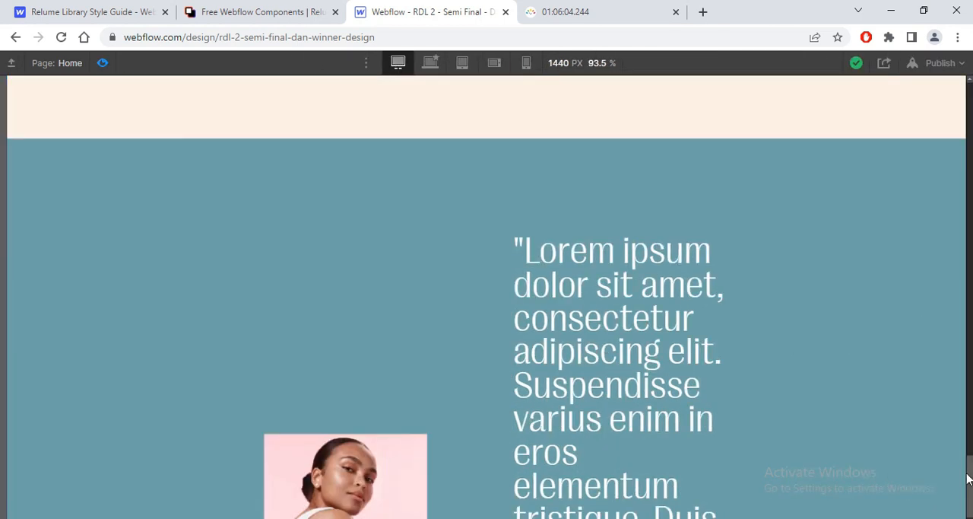
scroll(969, 474, down, 3)
drag(970, 502, 970, 484)
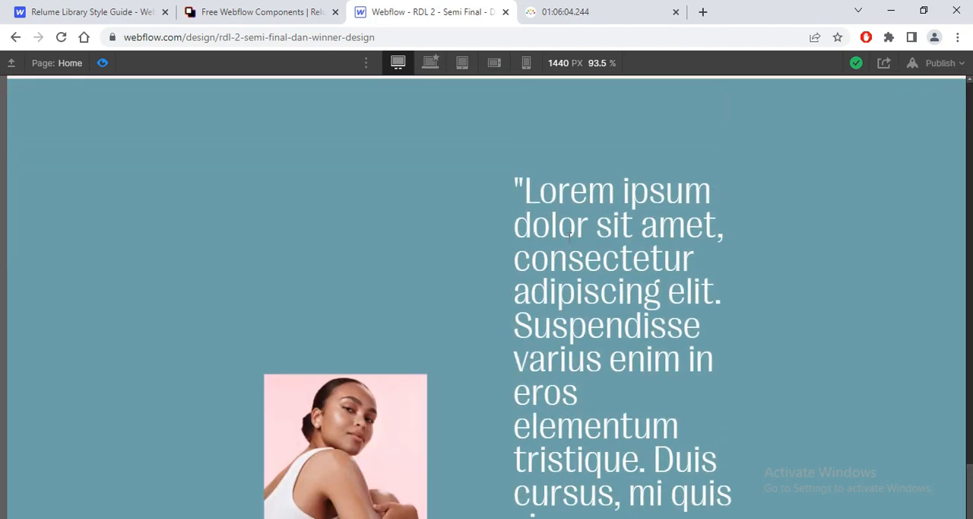
click(102, 64)
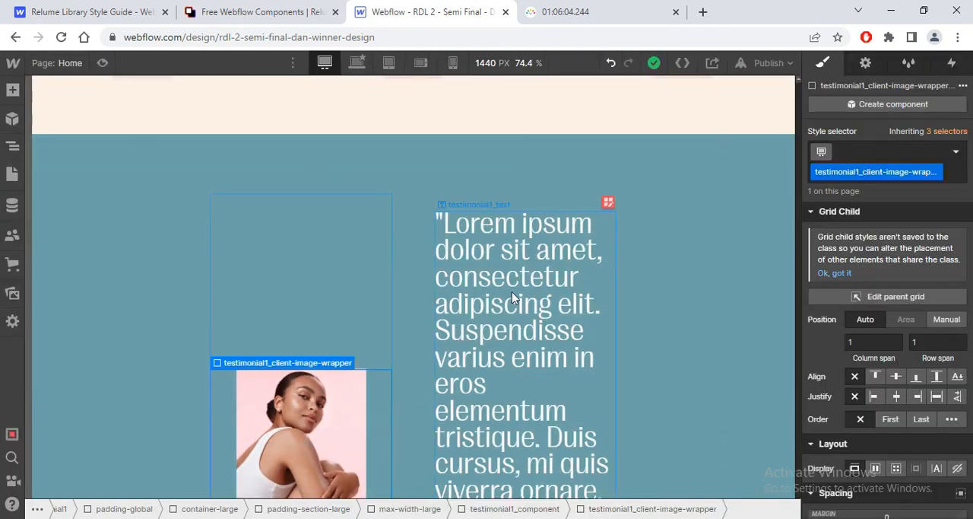
Step: Select the testimonial1_text quote and examine its typography settings
click(511, 291)
scroll(886, 251, down, 4)
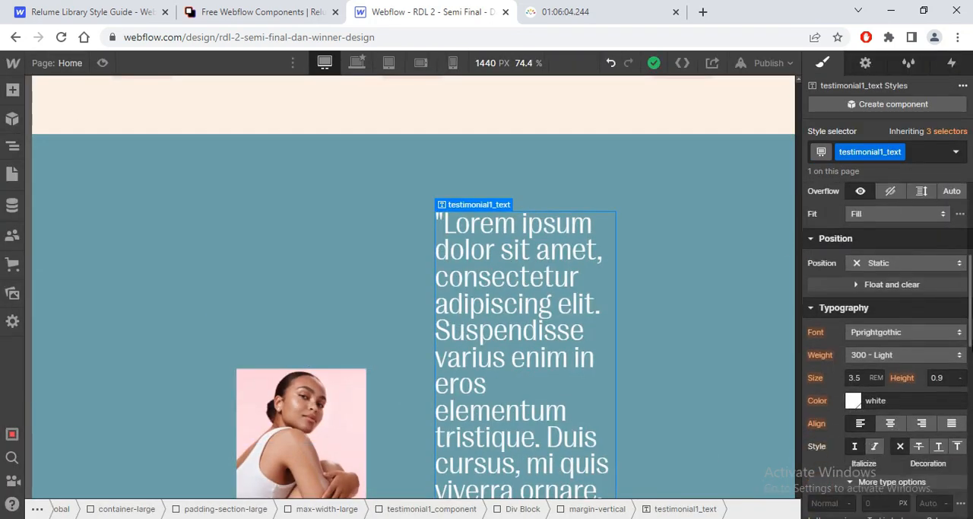
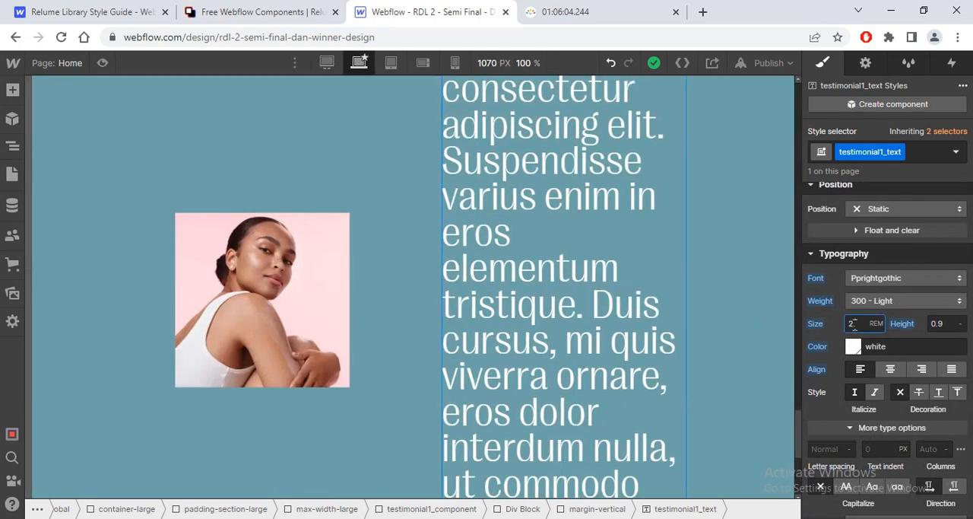
Step: Set the font size of the testimonial1_text quote to 2.5 rem
text(.5)
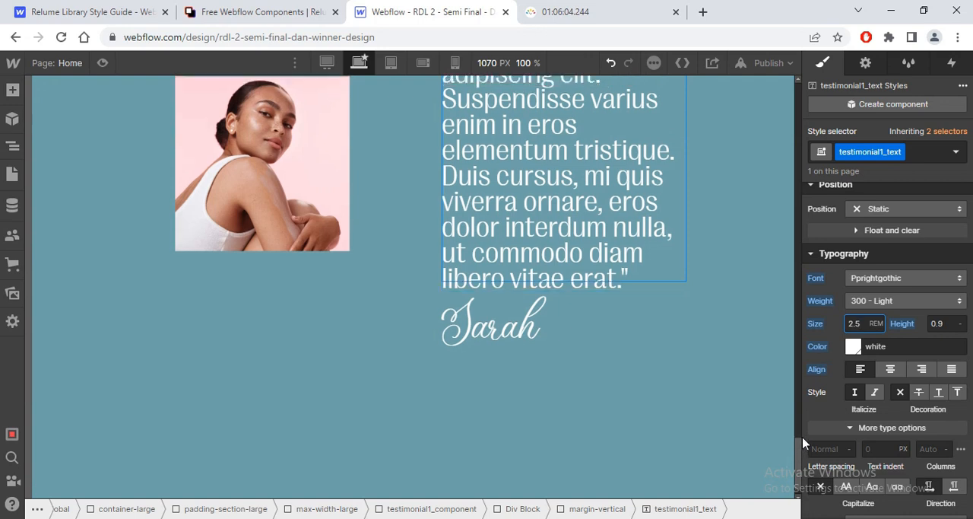
scroll(279, 370, up, 5)
Step: Add a rotate transform of -0.85 degrees about the Z axis to the testimonial1_client-image-wrapper
click(279, 370)
mouse_move(274, 269)
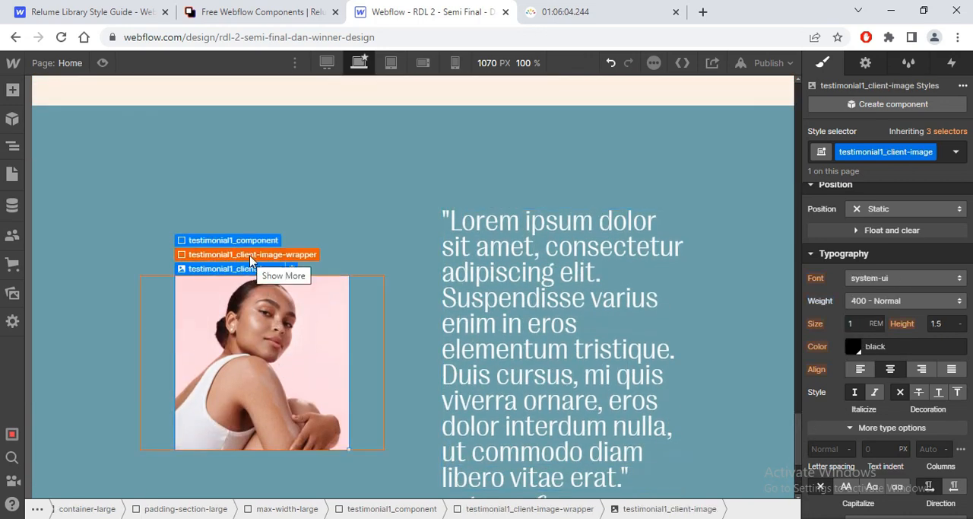
click(220, 253)
drag(971, 306, 965, 449)
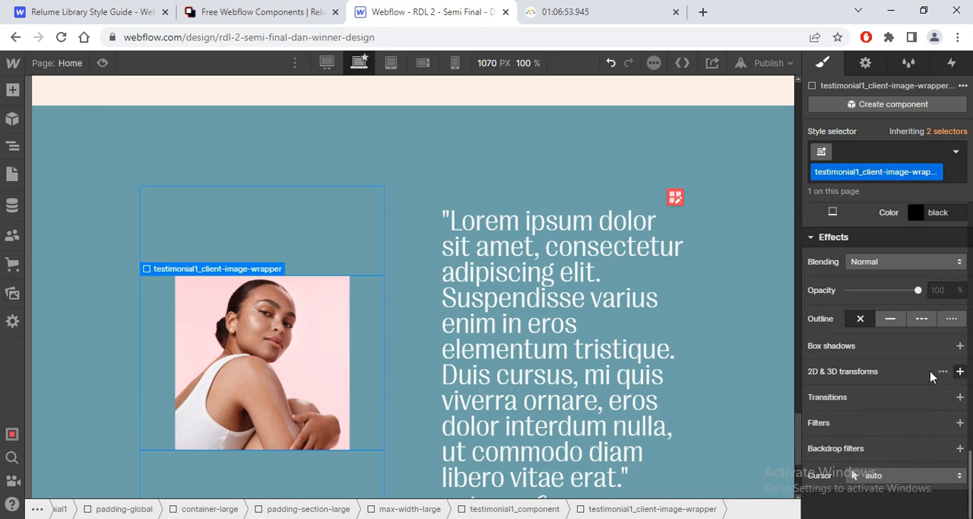
click(960, 371)
click(917, 416)
click(935, 490)
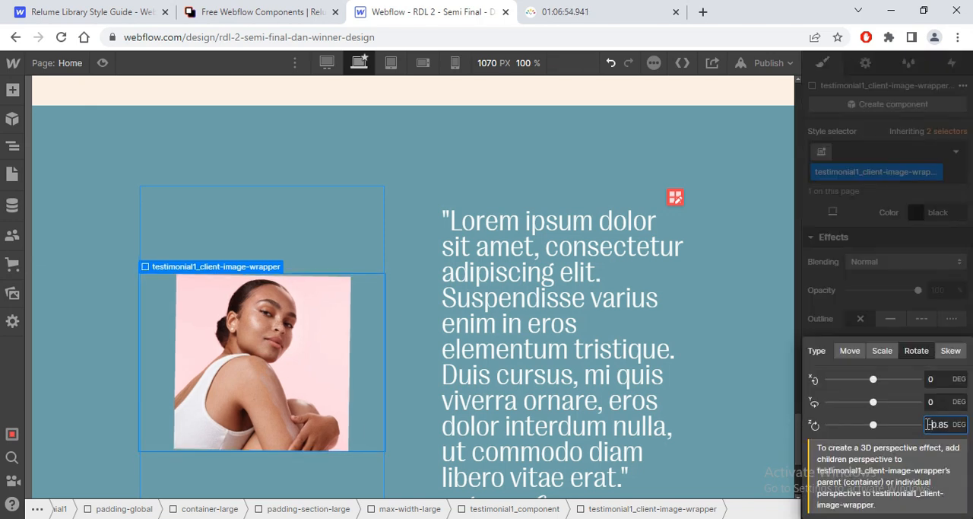
text(-)
click(907, 320)
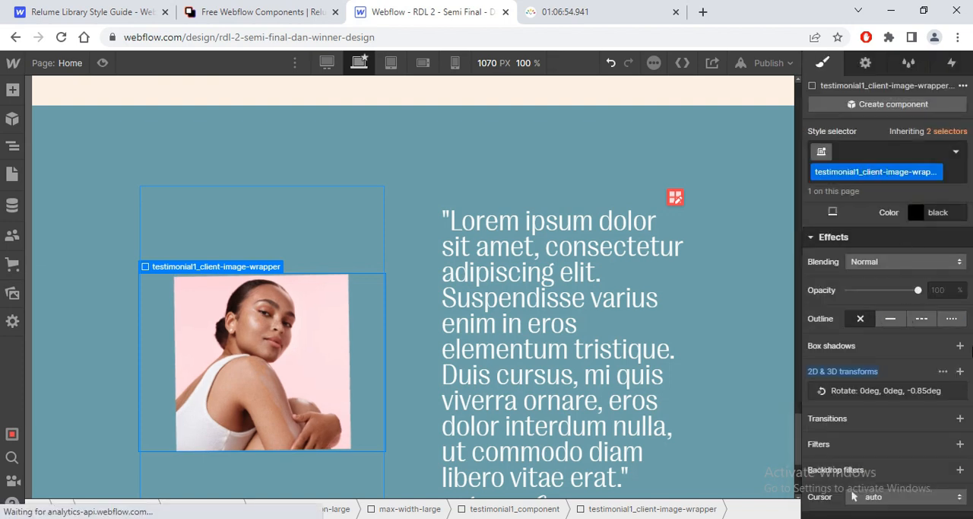
Step: Give the testimonial1_client-image-wrapper a solid white border 0.5 rem wide on all sides
drag(971, 456, 971, 416)
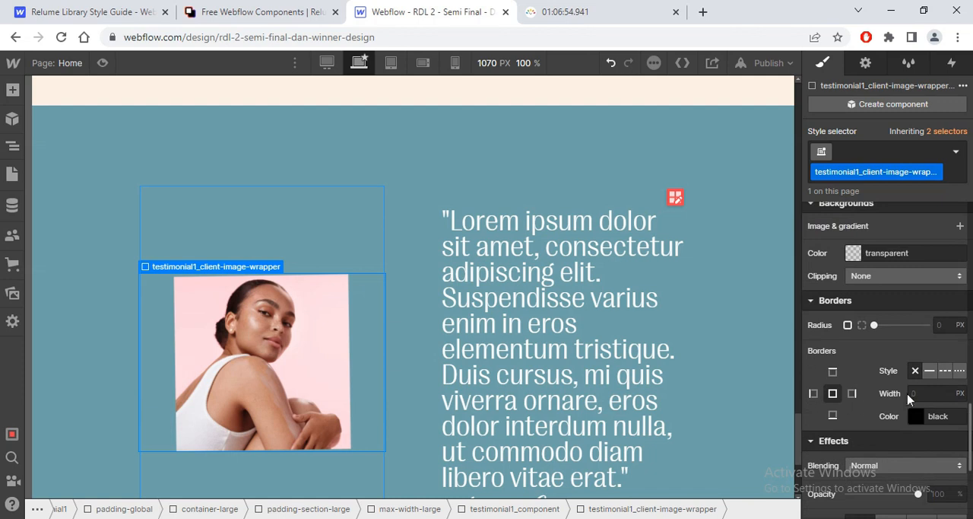
click(915, 417)
click(858, 371)
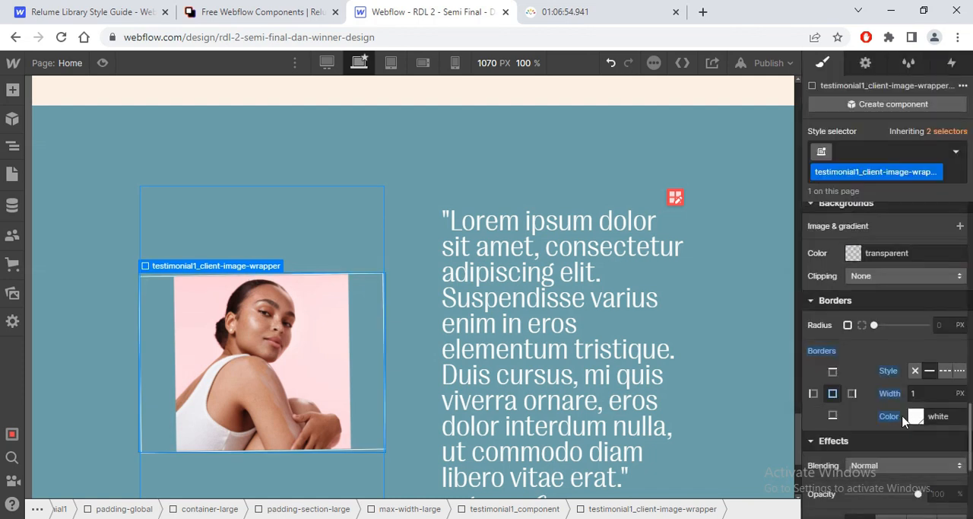
text(0.5rem)
key(Return)
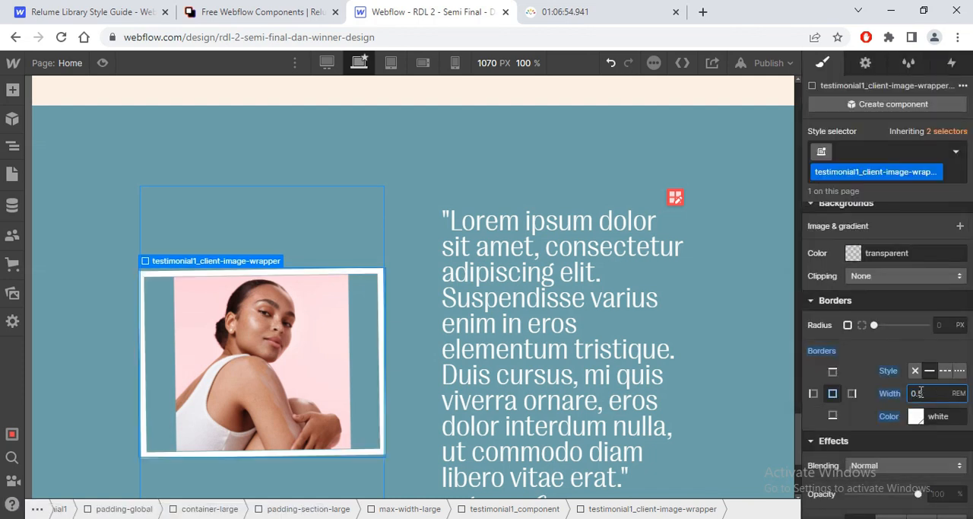
Step: Try the Contain and Fill fit options on the testimonial1_client-image portrait
click(322, 349)
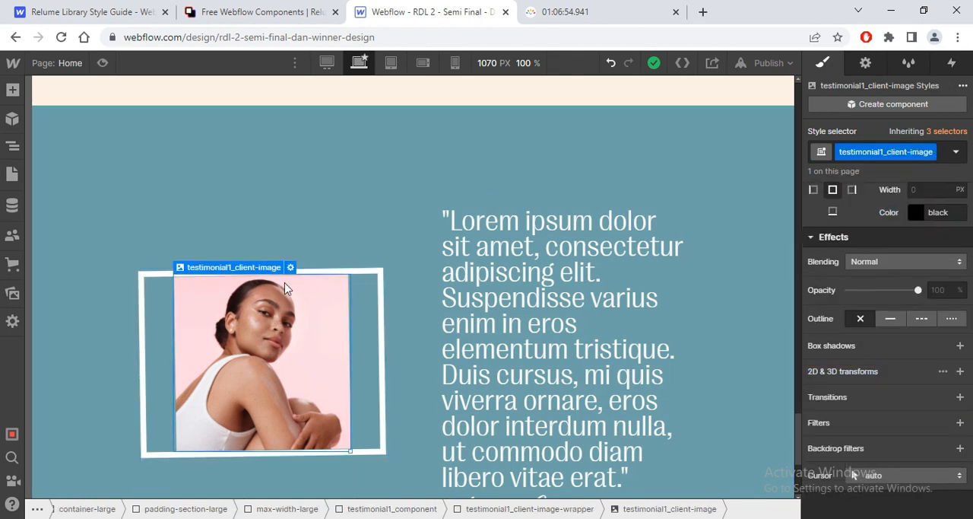
scroll(854, 475, up, 10)
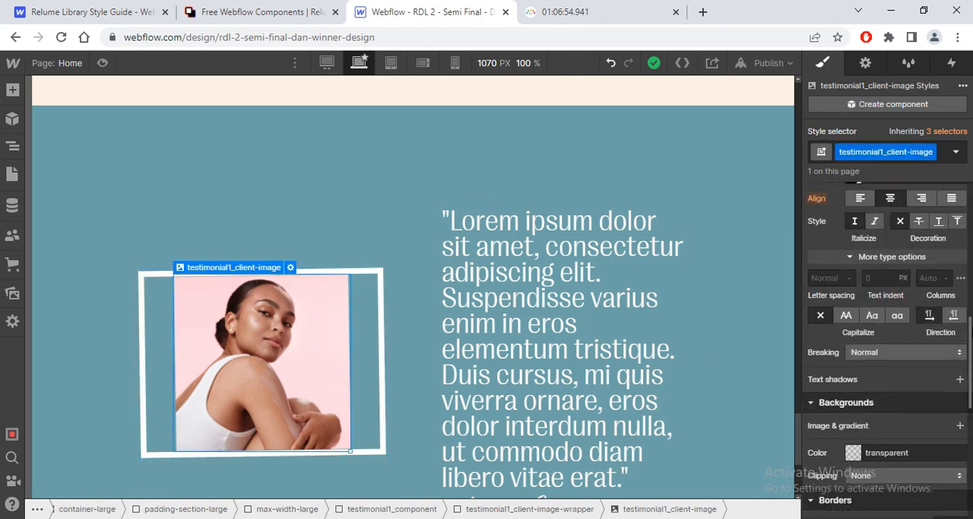
click(891, 282)
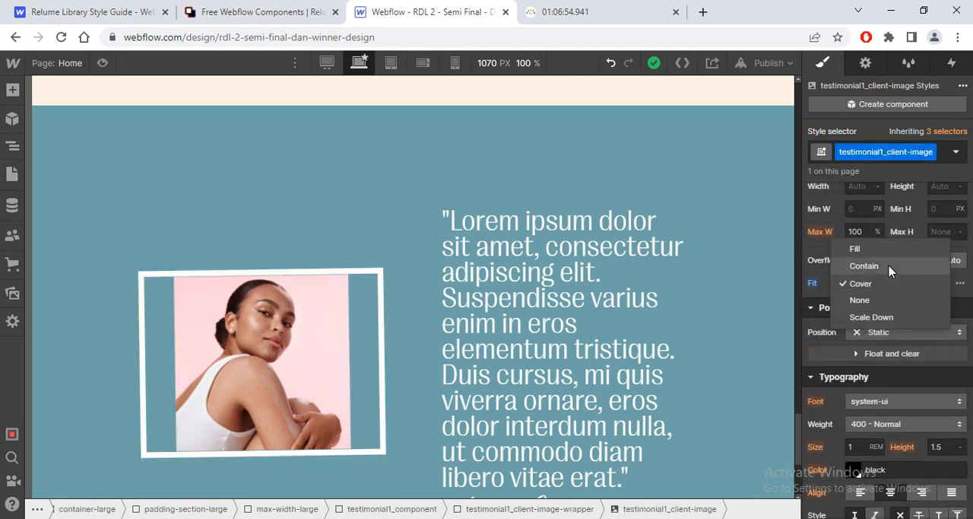
click(891, 268)
click(876, 287)
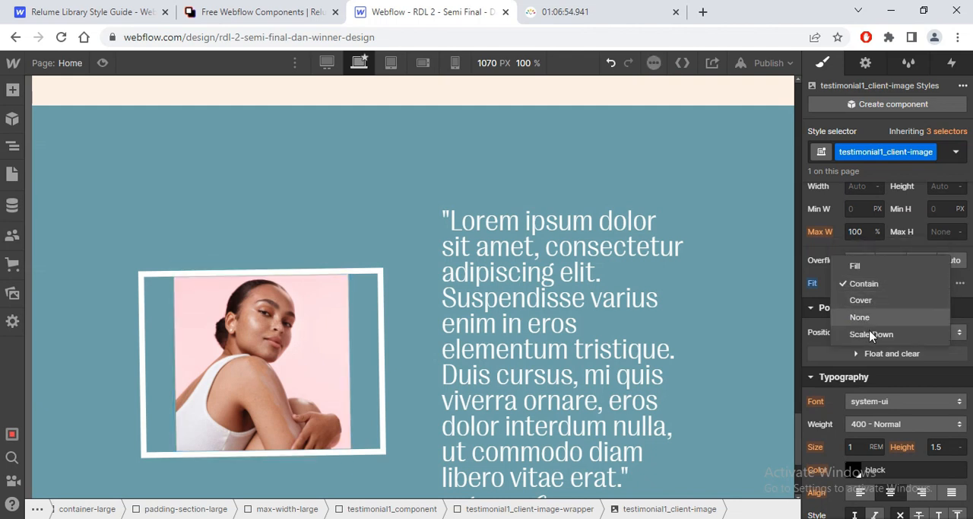
click(856, 266)
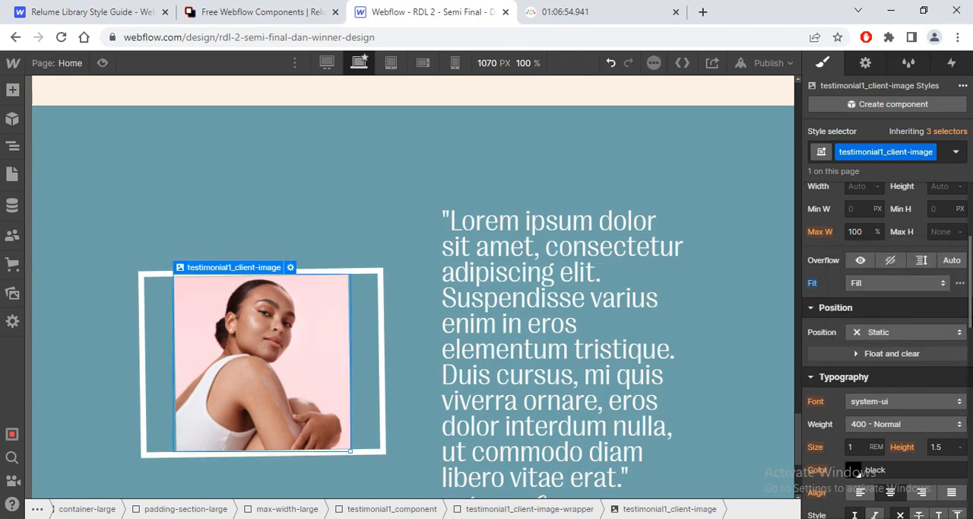
Step: Set the testimonial1_client-image portrait to 100% width and 100% height with the Cover fit
scroll(898, 274, up, 1)
text(100)
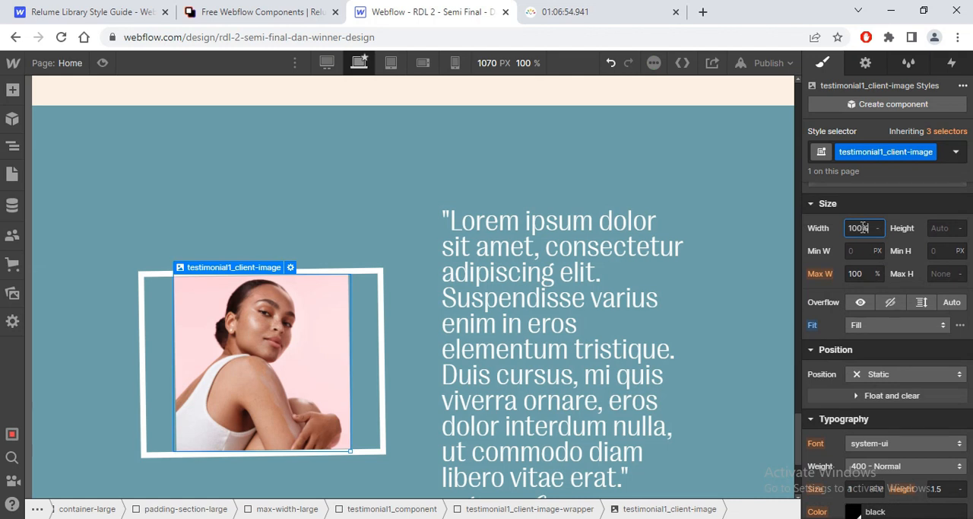
text(%)
key(Return)
click(876, 325)
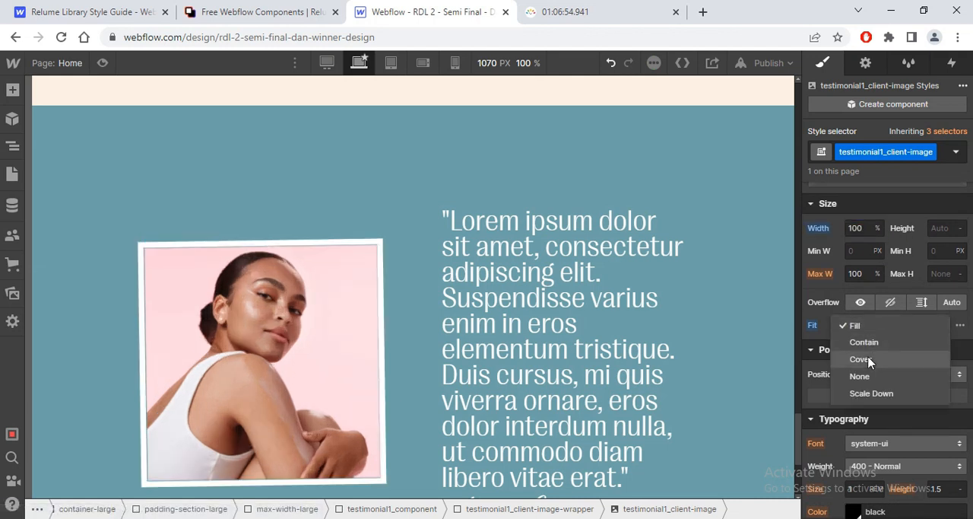
click(870, 359)
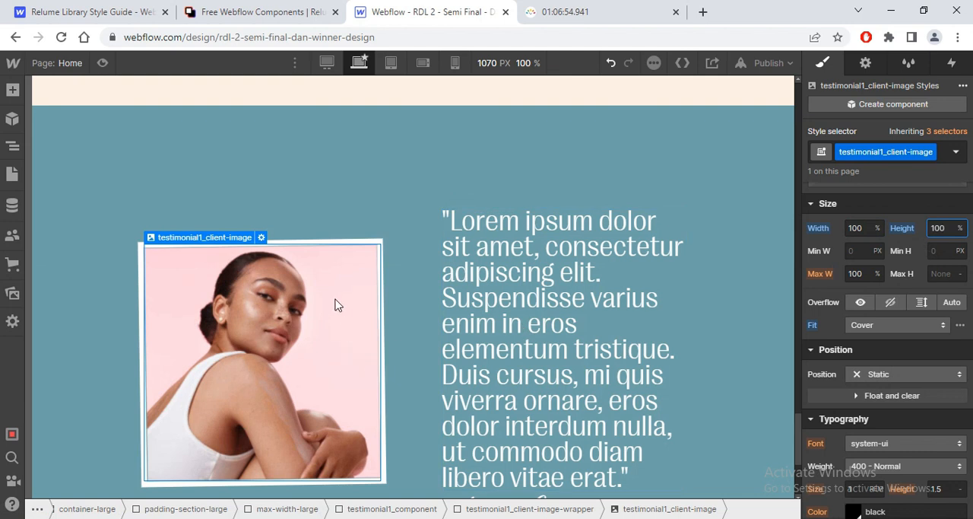
Step: Set the bottom border of the testimonial1_client-image-wrapper to 0.75 rem wide
click(368, 262)
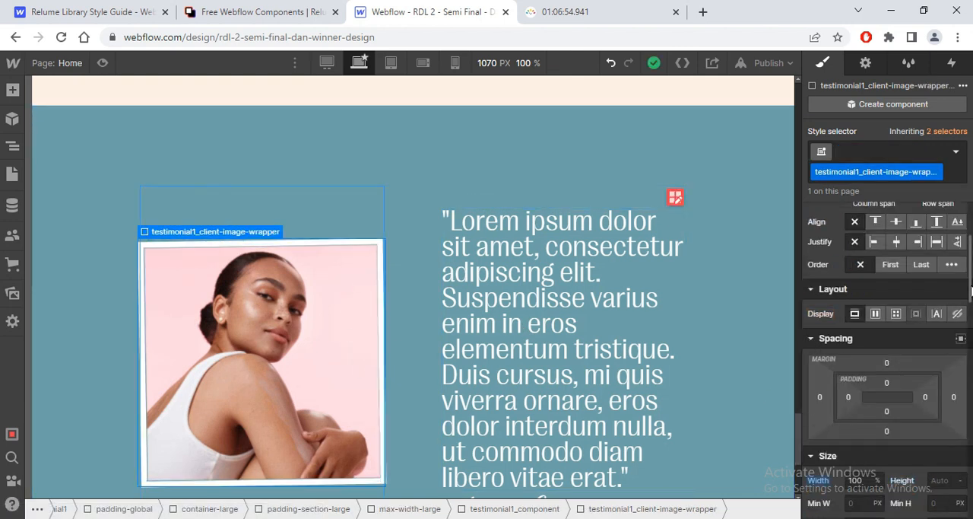
scroll(886, 365, down, 10)
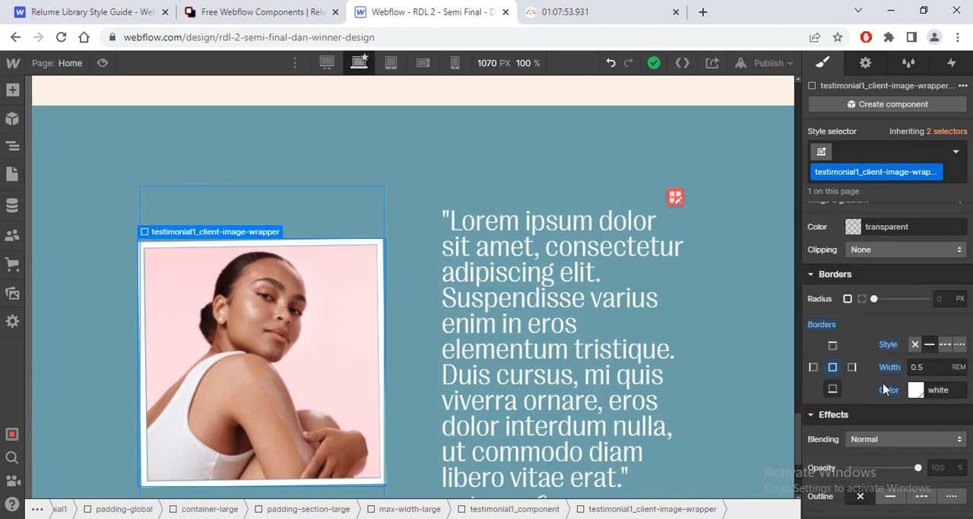
click(924, 366)
text(0.75)
key(Return)
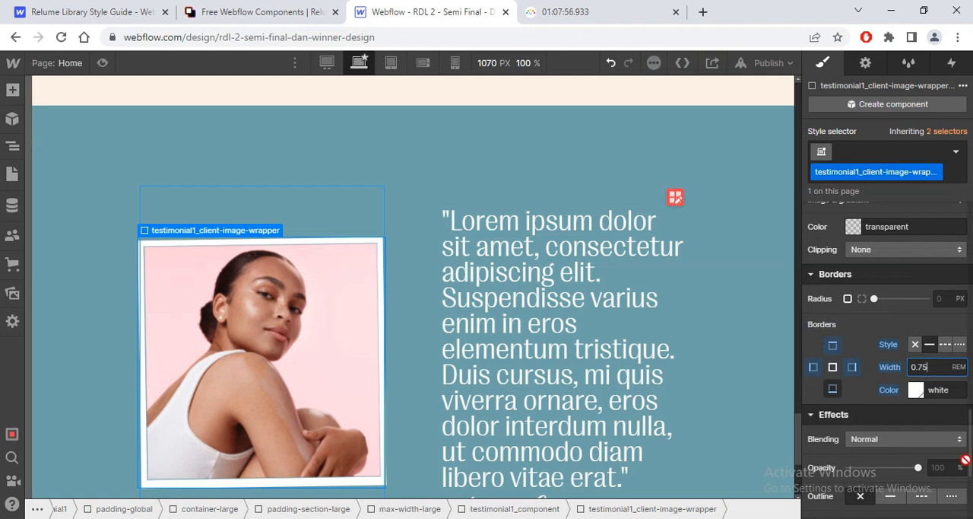
Step: Set the position of the testimonial1_client-image-wrapper to Relative
drag(971, 460, 972, 329)
scroll(898, 342, down, 1)
click(905, 342)
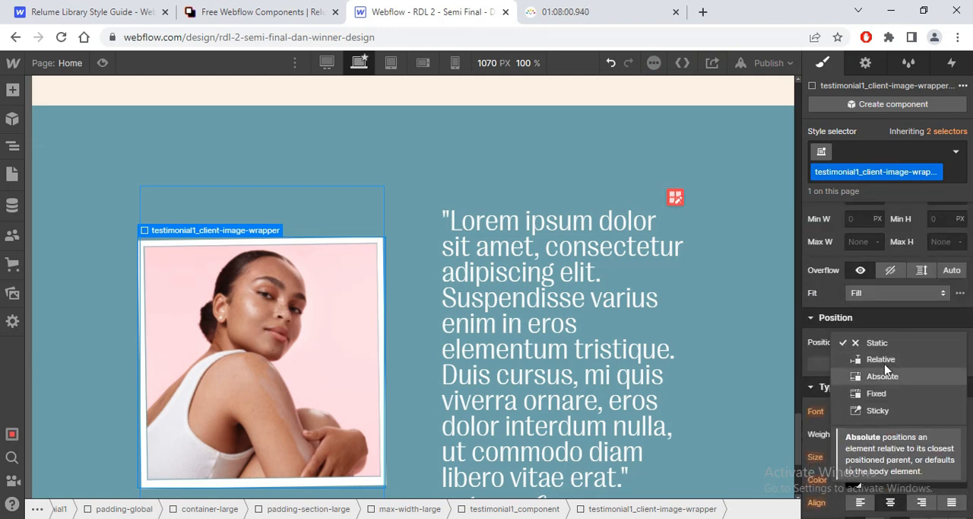
click(882, 359)
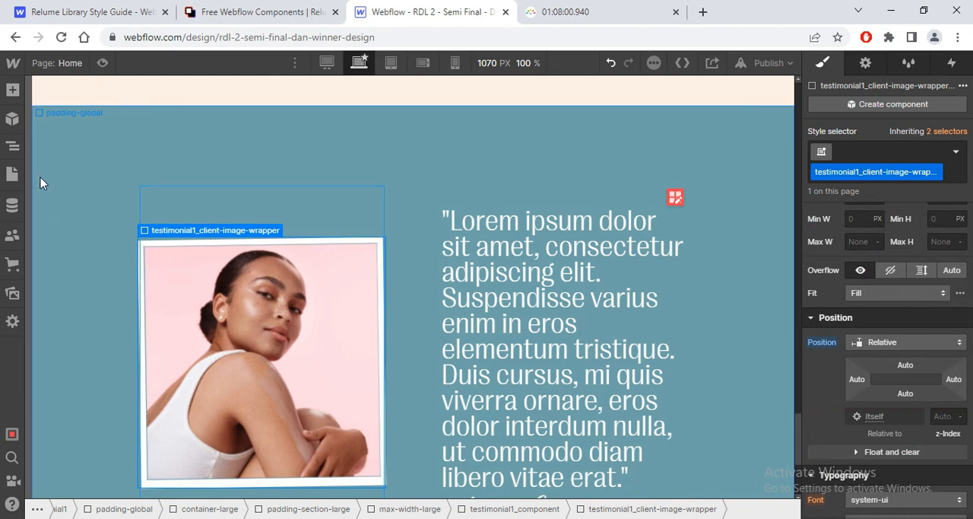
Step: Add an image element inside the testimonial1_client-image-wrapper and give it the new class testimonial1_ribon
click(13, 146)
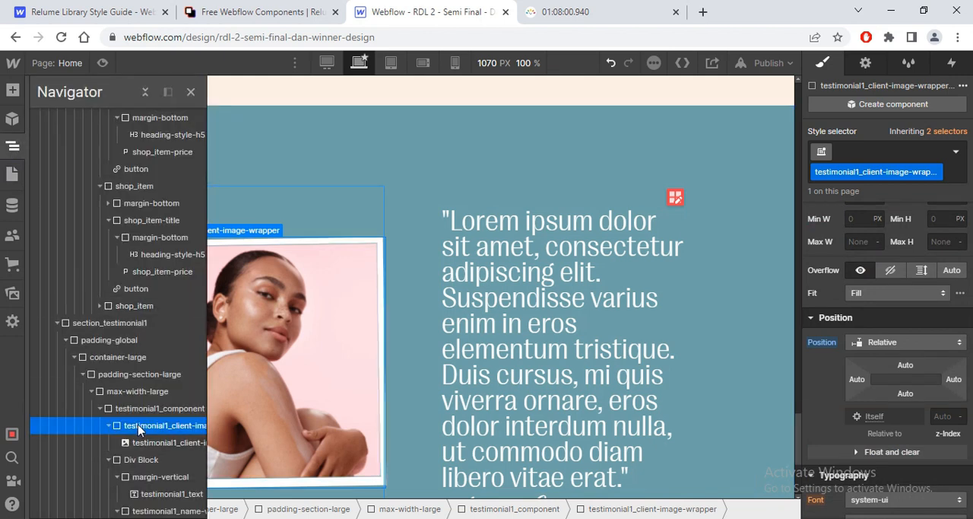
key(ctrl+e)
text(ima)
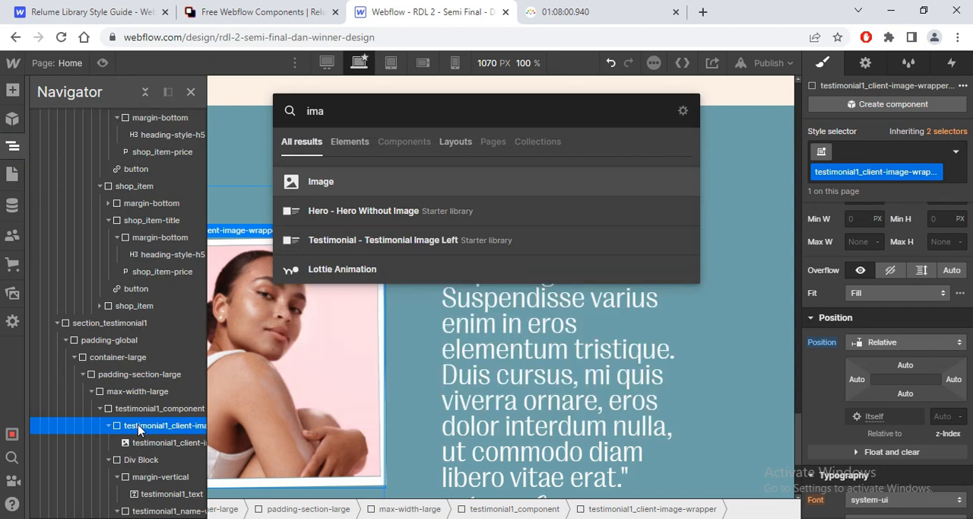
key(Return)
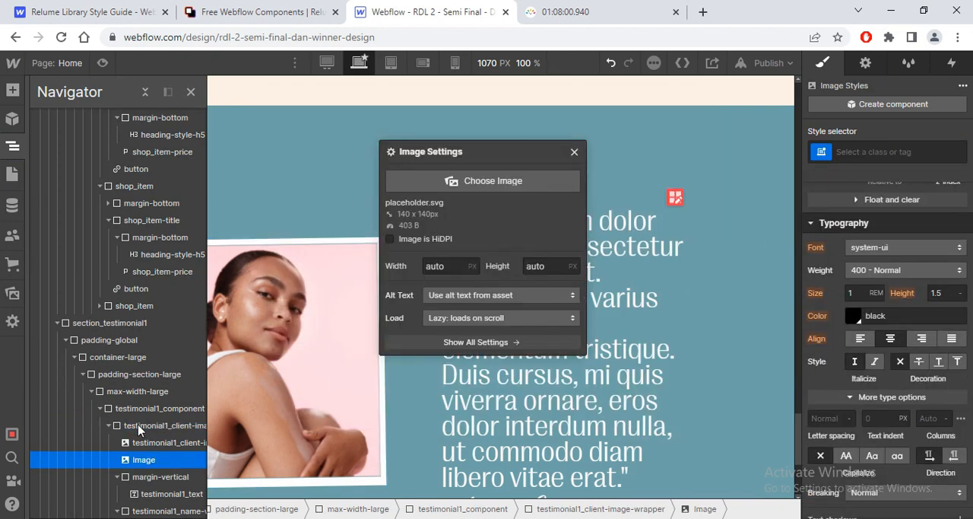
text(testimon)
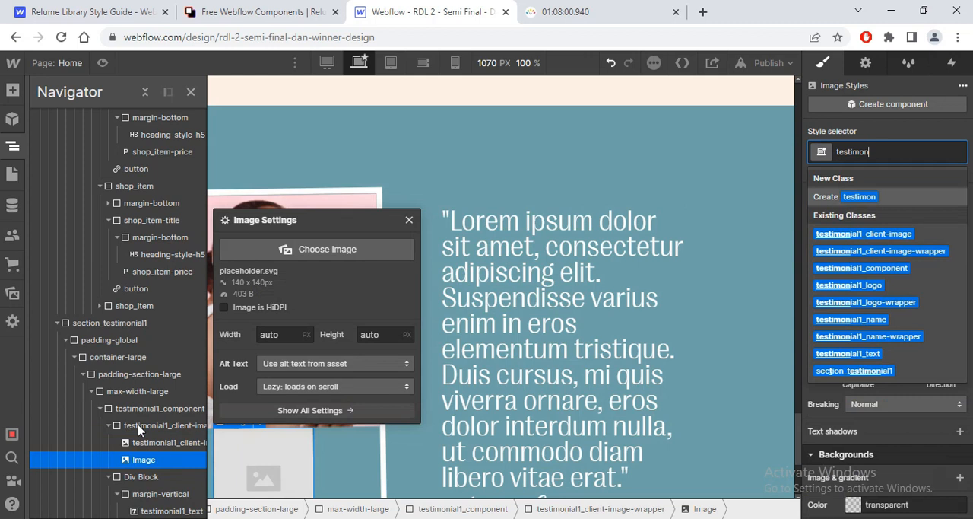
text(ial1_ribon)
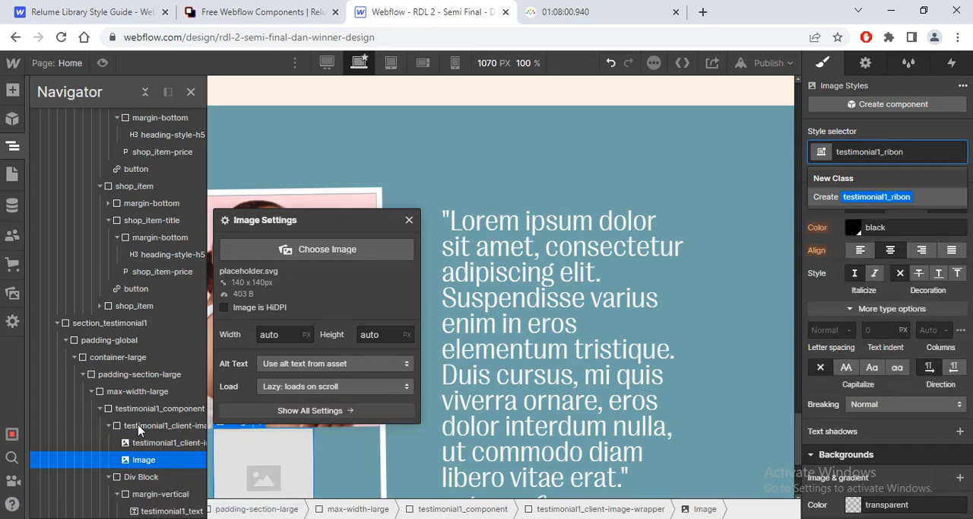
key(Return)
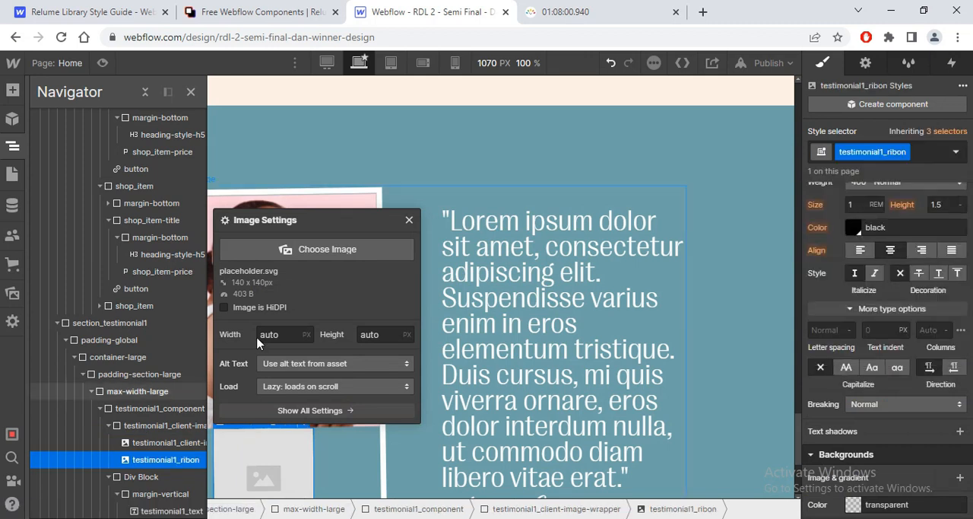
Step: Use the rebone.png asset as the source of the testimonial1_ribon image and close its settings
click(308, 249)
click(118, 209)
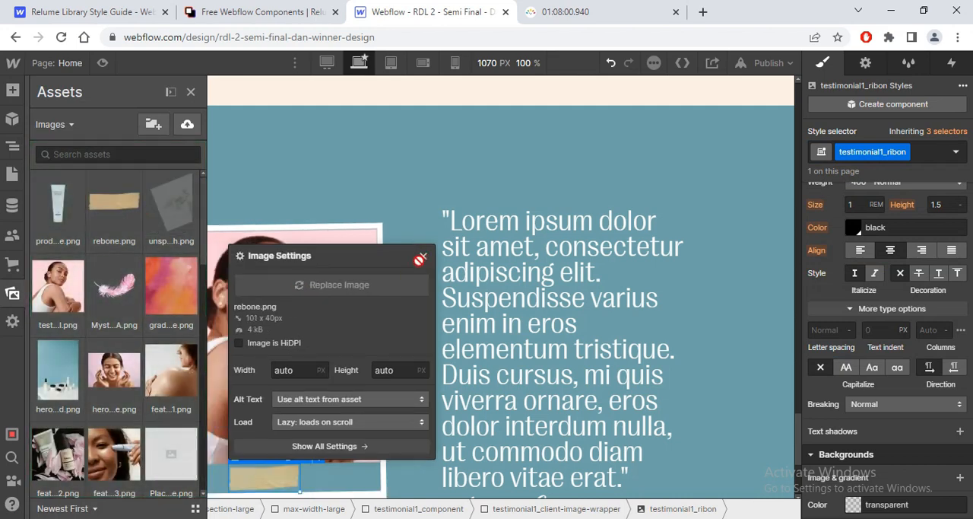
click(427, 261)
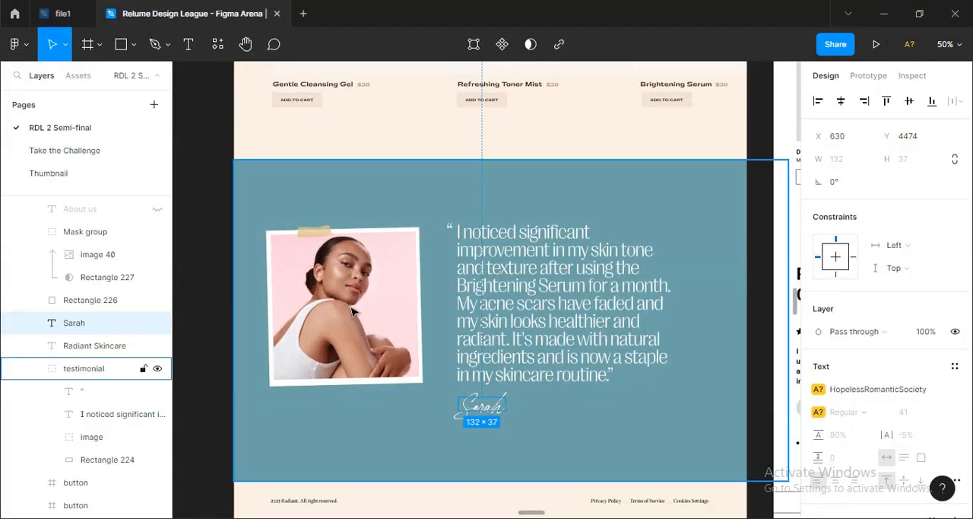
Step: After checking the tape in Figma, position testimonial1_ribon absolutely from the upper-left corner, with a left offset of 10% and top offset of -8%
key(alt+Tab)
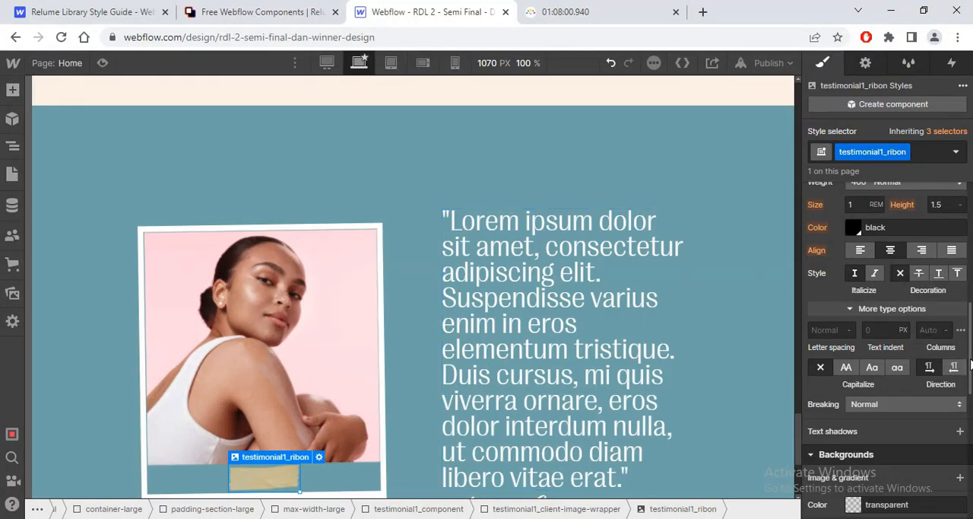
scroll(972, 342, up, 3)
click(908, 293)
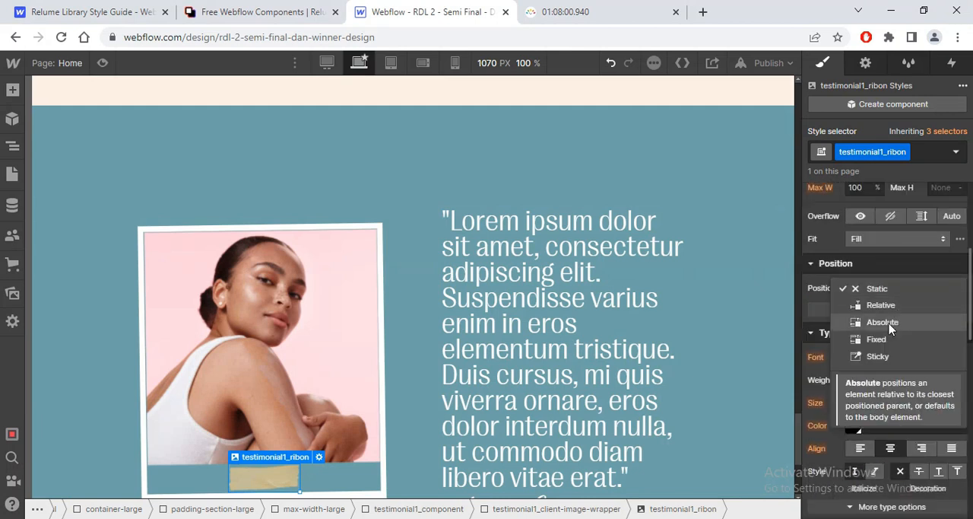
click(882, 322)
click(852, 309)
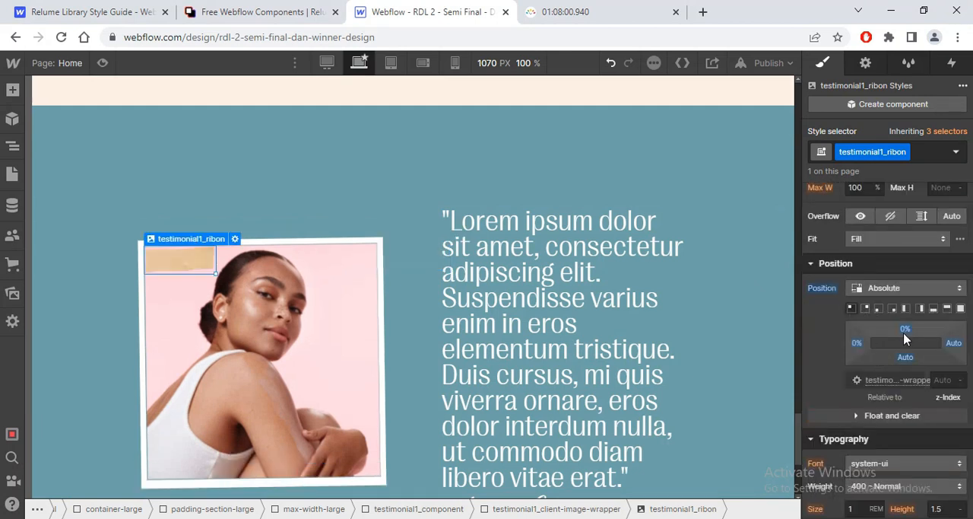
drag(855, 344, 903, 321)
Step: Review the testimonial section with its ribbon, and switch to Figma to compare it with the original design
scroll(791, 451, down, 3)
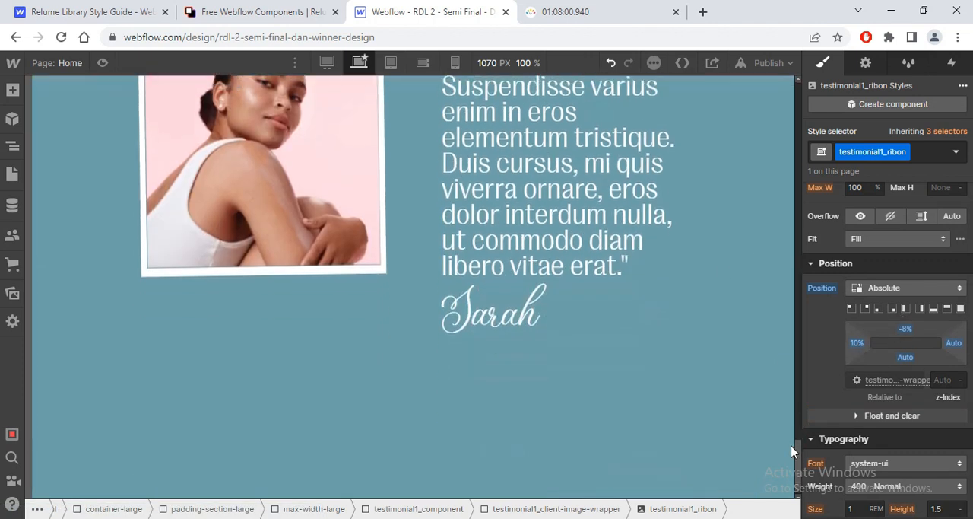
mouse_move(791, 451)
mouse_down()
mouse_move(813, 297)
mouse_move(801, 130)
mouse_move(804, 441)
mouse_up()
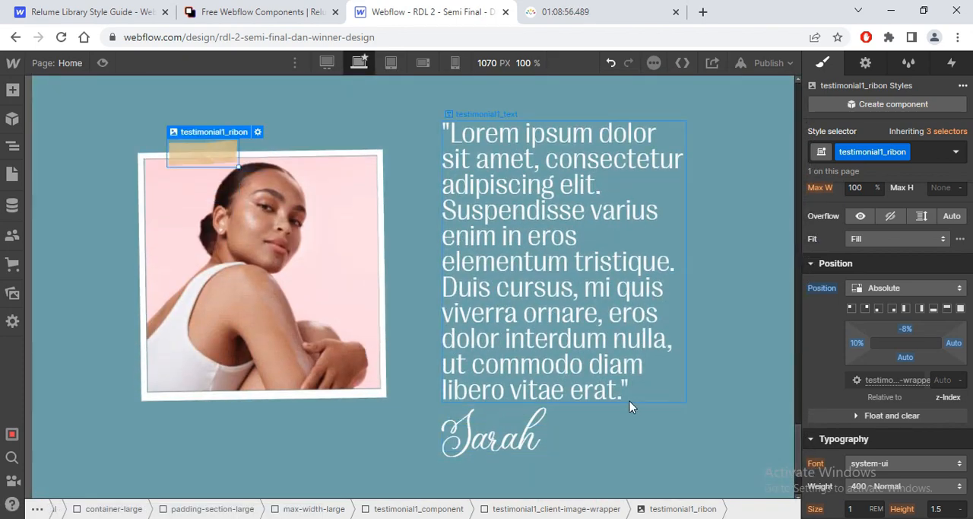
key(alt+Tab)
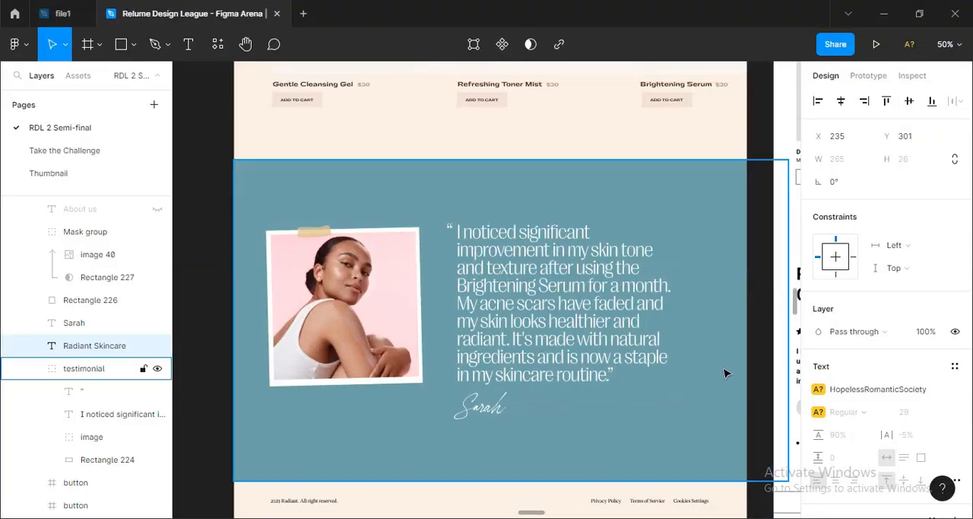
Step: Switch to the Relume component library, add the Footers category to the filters, and copy the Footer 1 component
key(alt+Tab)
click(254, 12)
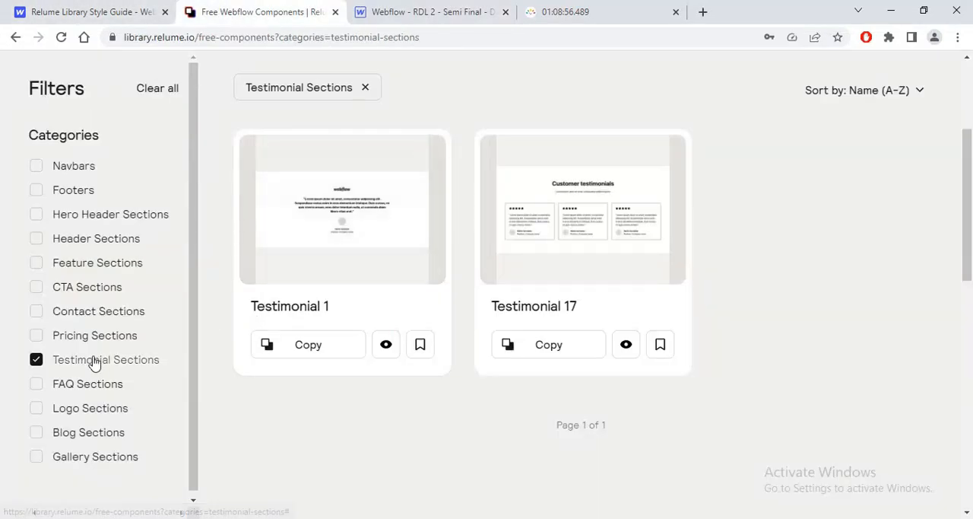
click(46, 190)
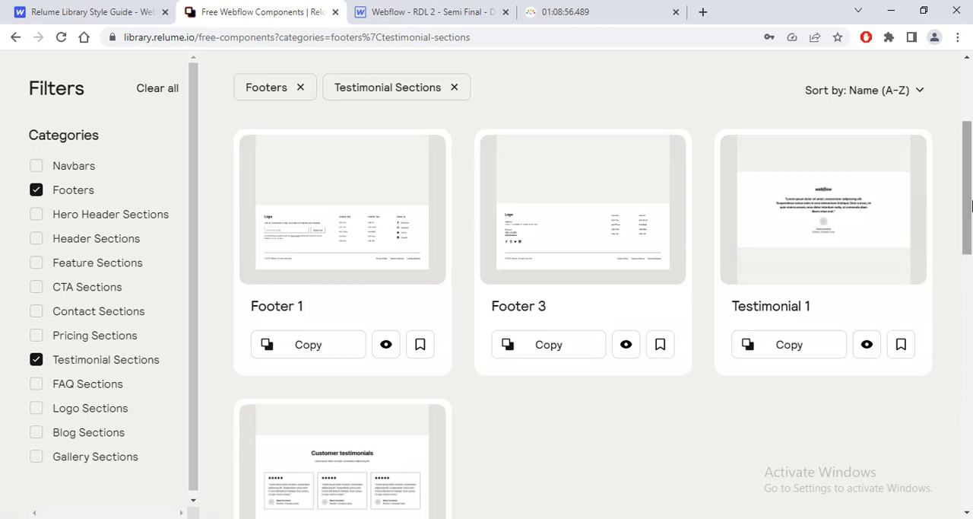
mouse_move(969, 202)
mouse_down()
mouse_move(969, 253)
mouse_move(969, 218)
mouse_up()
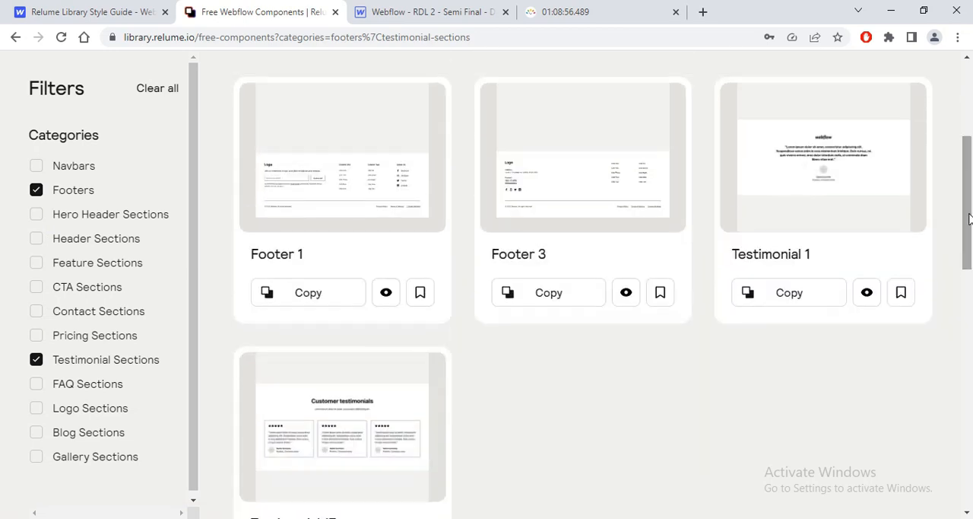
click(323, 292)
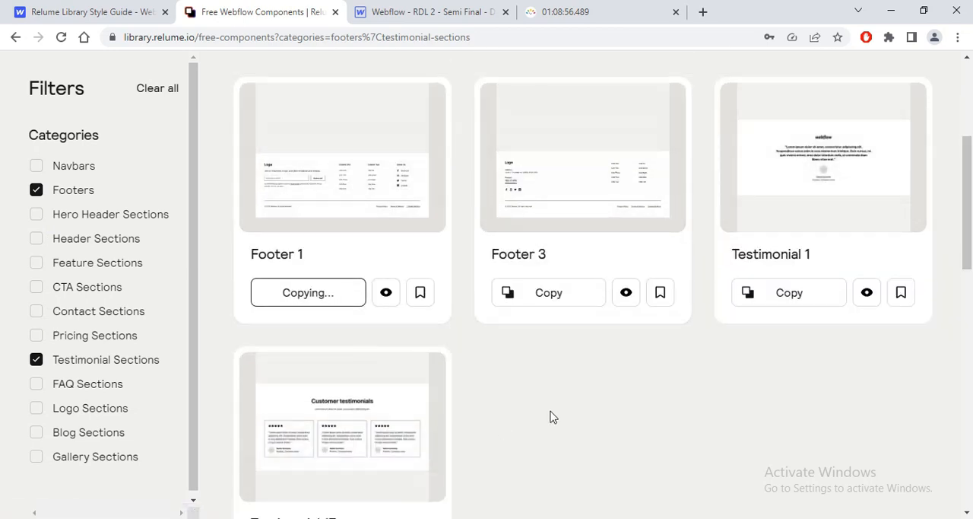
Step: Return to the Webflow project, collapse the element tree to its top level, and paste the copied footer inside page-wrapper
key(alt+Tab)
key(alt+Tab)
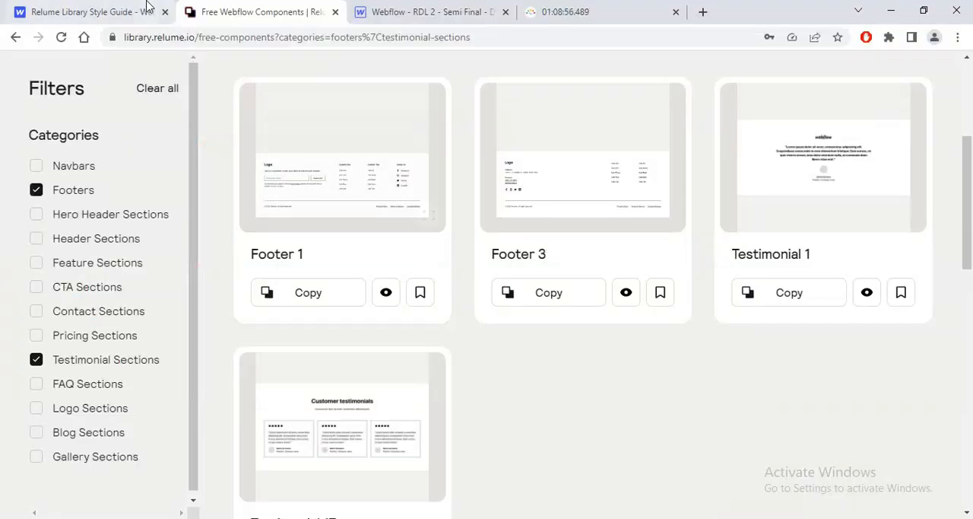
click(147, 8)
click(449, 15)
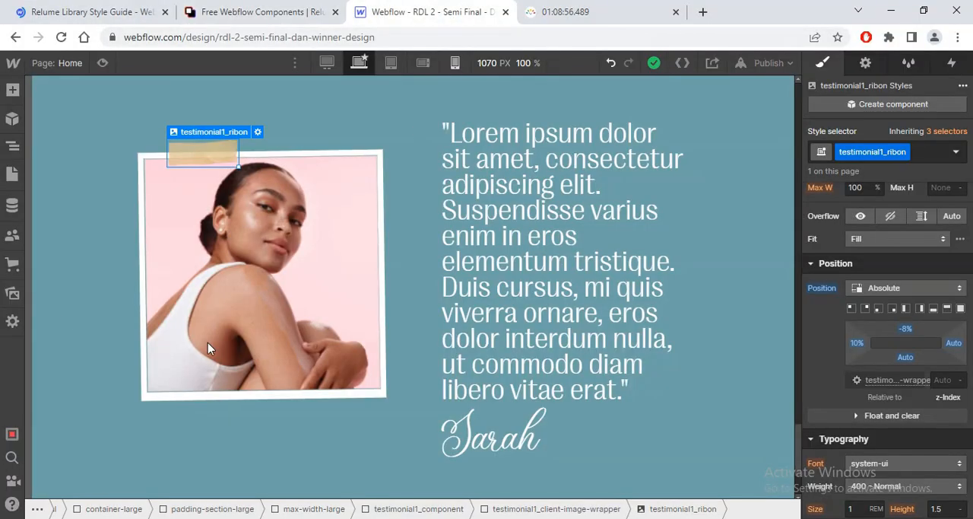
click(13, 150)
click(12, 152)
click(12, 152)
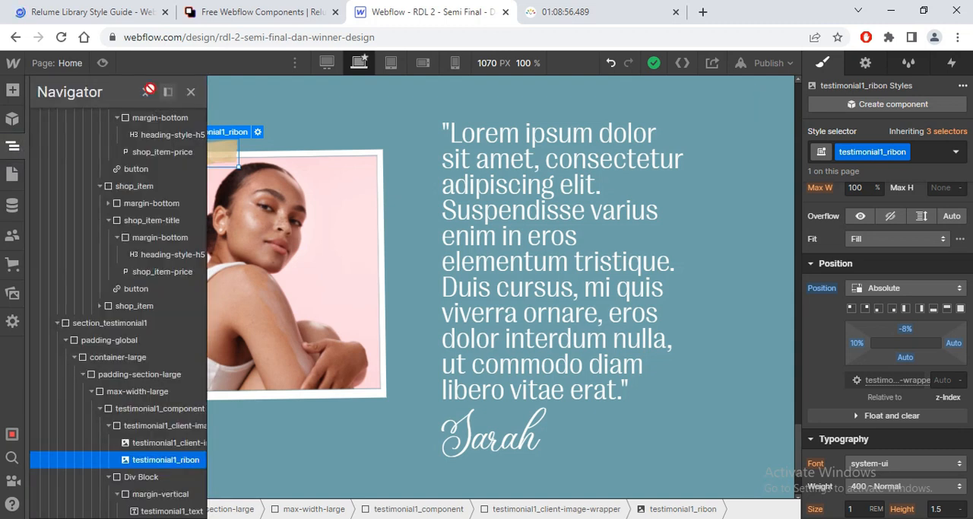
click(145, 91)
click(40, 134)
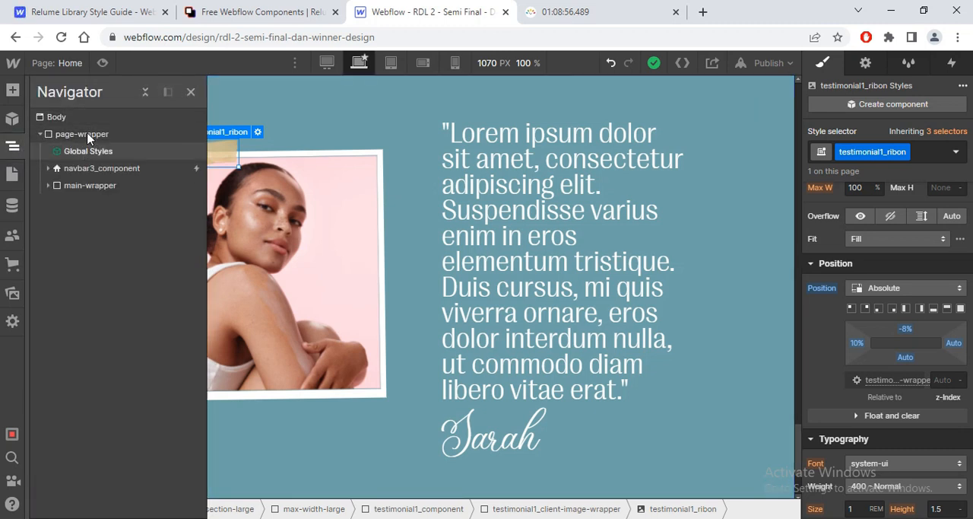
click(87, 136)
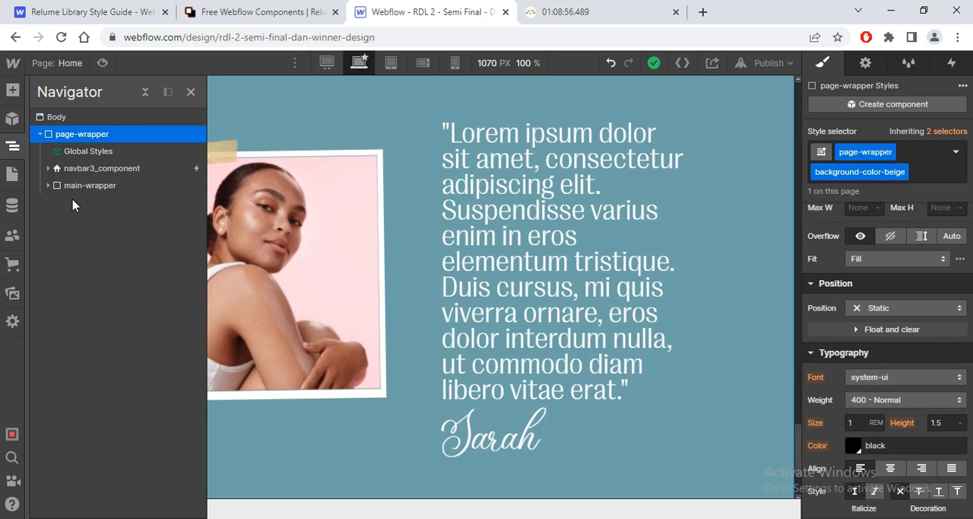
key(ctrl+v)
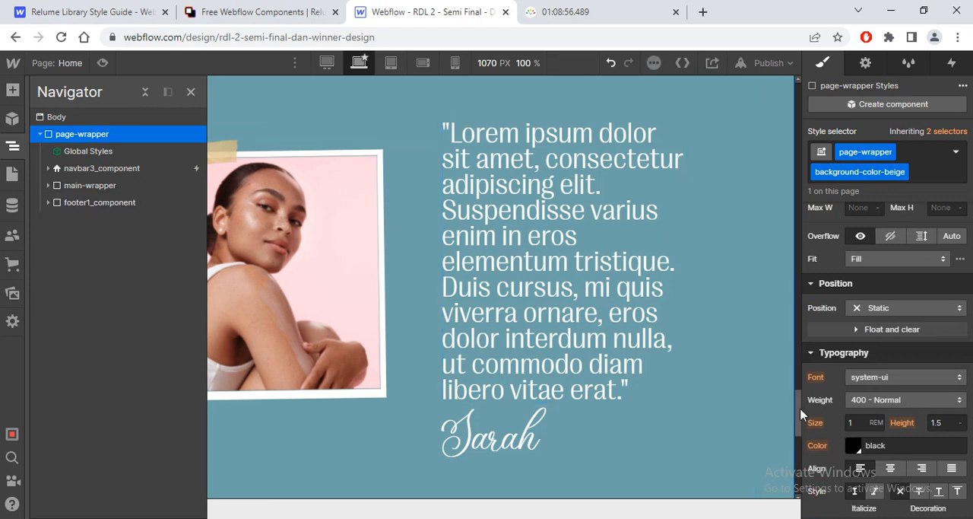
drag(801, 414, 799, 479)
Step: Delete the padding-bottom block and the line-divider from the padding-vertical wrapper of footer1_component, checking the Figma design
click(48, 203)
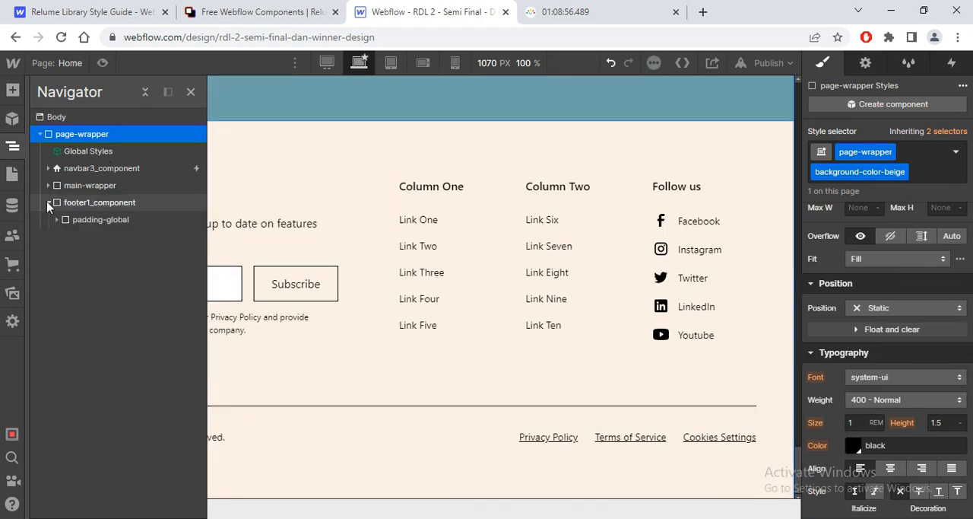
click(56, 219)
click(65, 237)
click(74, 253)
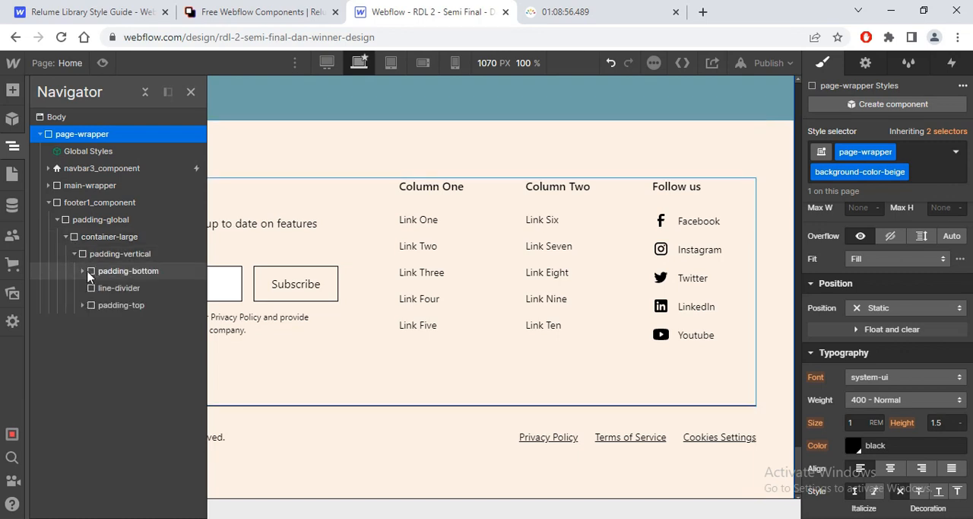
click(87, 276)
key(Delete)
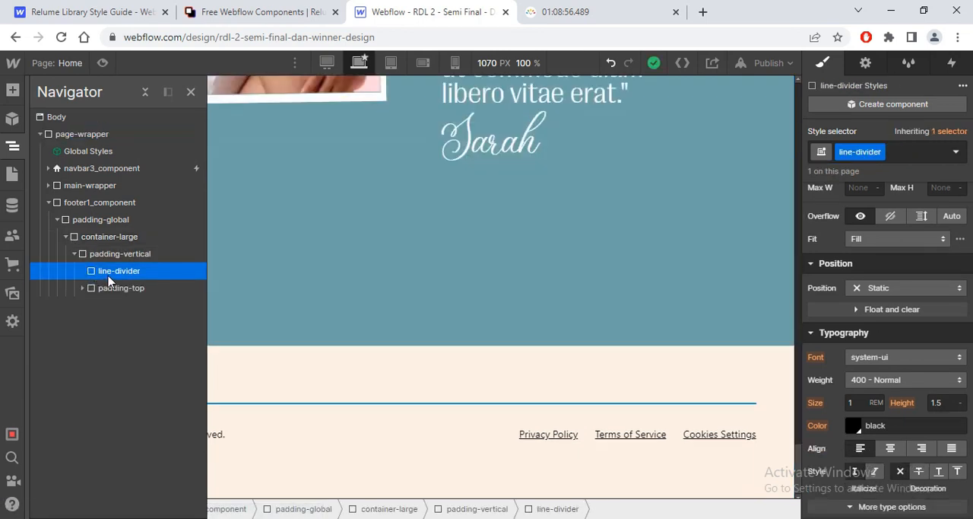
key(alt+Tab)
key(alt+Tab)
key(Delete)
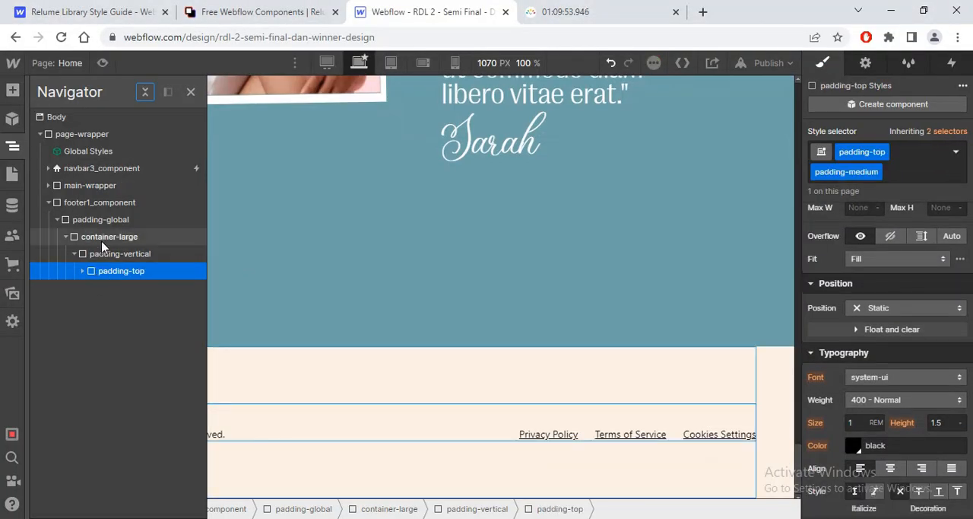
Step: Replace the classes on the footer's padding-vertical wrapper with padding-vertical and the combo class padding-small
click(103, 238)
click(117, 256)
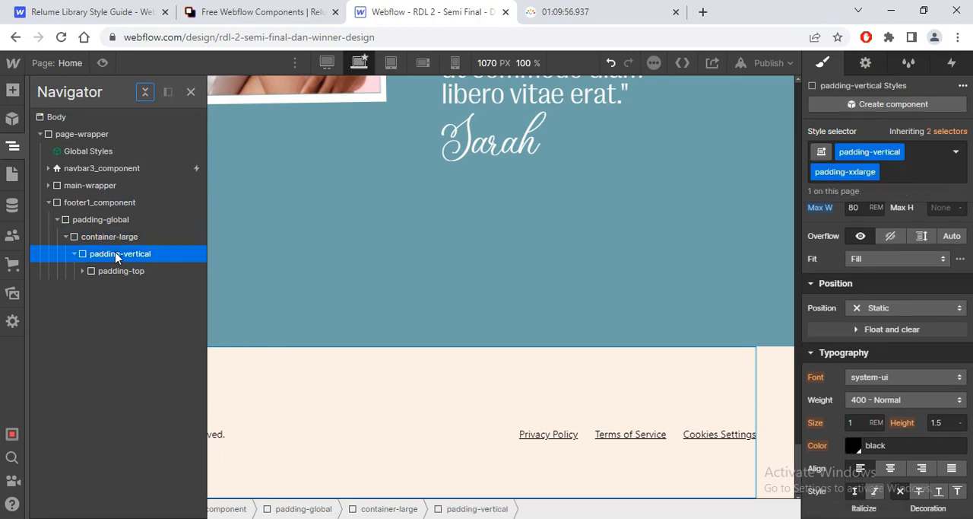
click(894, 174)
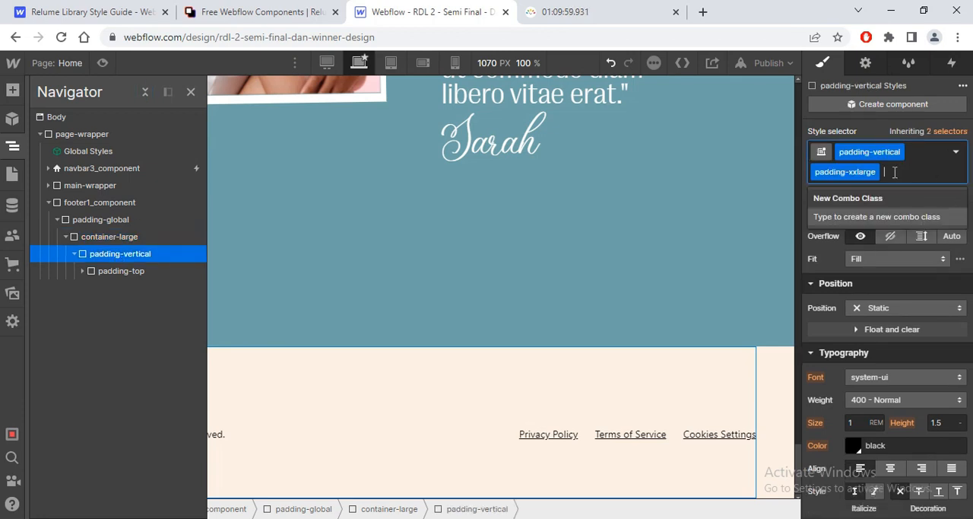
key(BackSpace)
key(BackSpace)
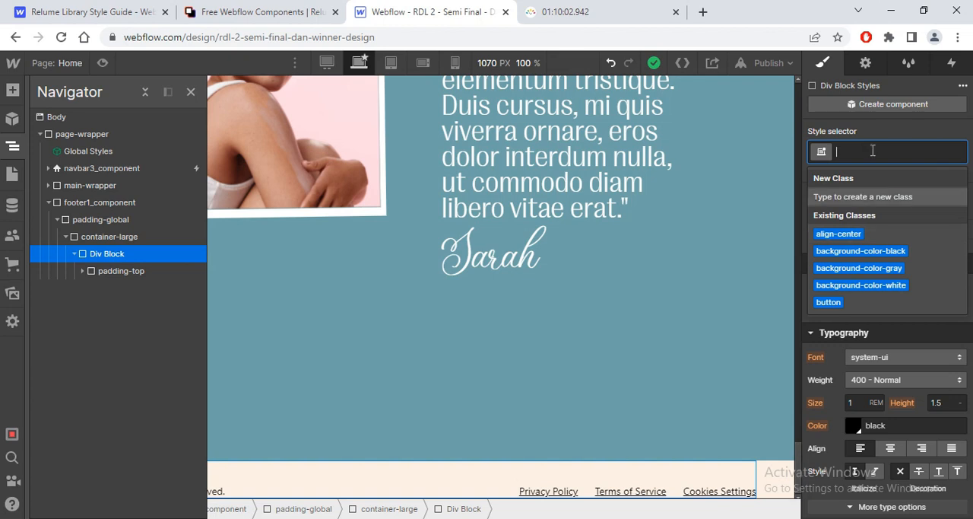
text(pad)
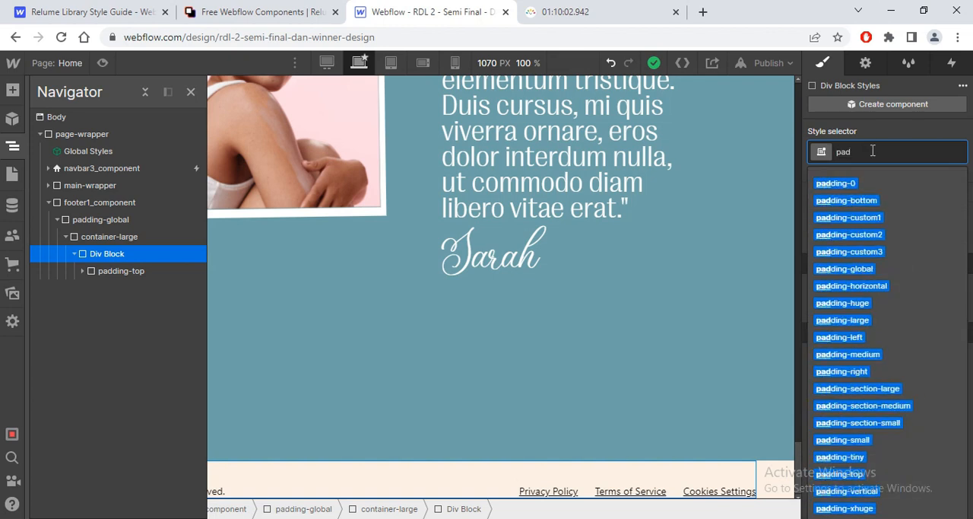
text(ding-ver)
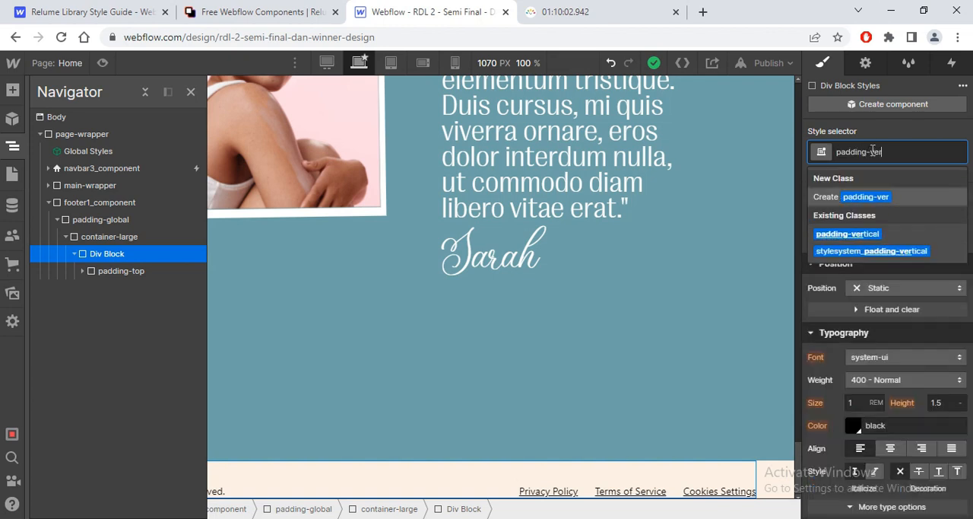
click(845, 234)
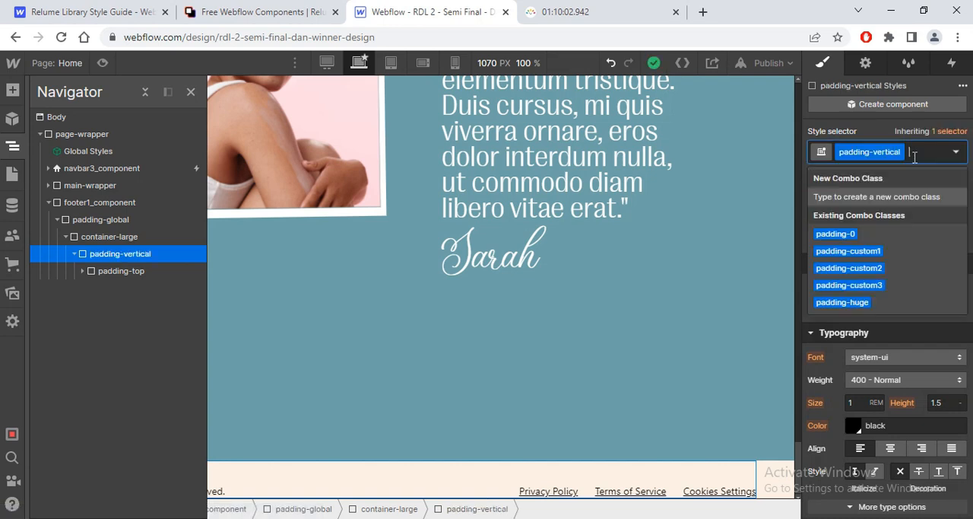
text(pa)
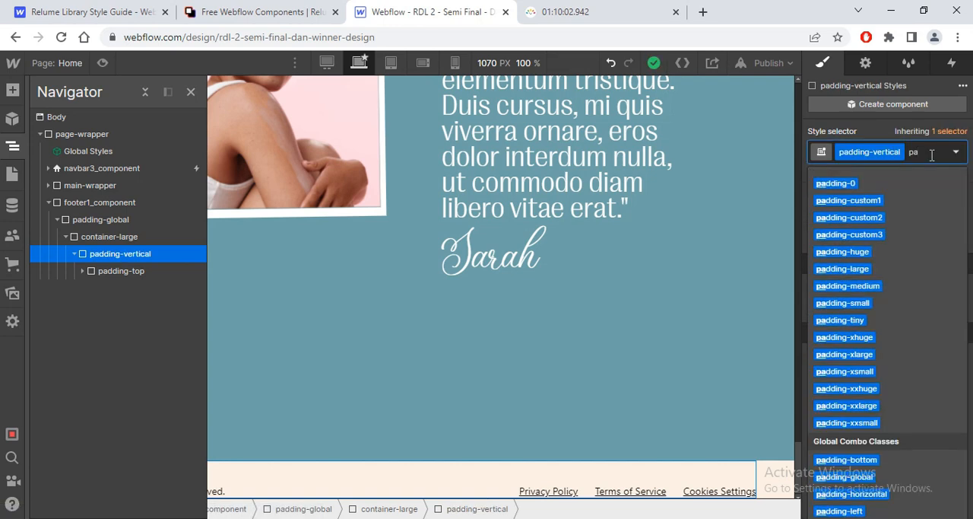
text(dding-)
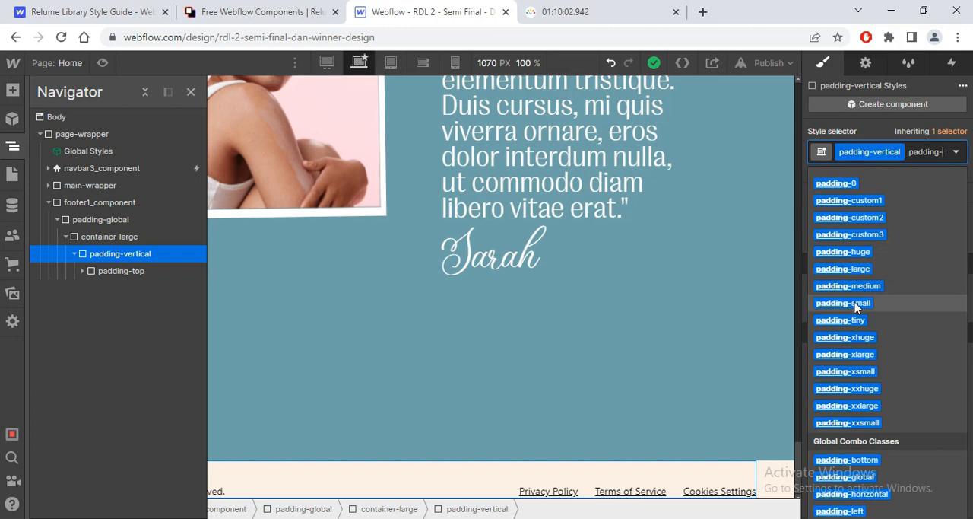
click(856, 304)
Step: Compare the footer with the Figma design and inspect its legal links and padding wrappers
key(alt+Tab)
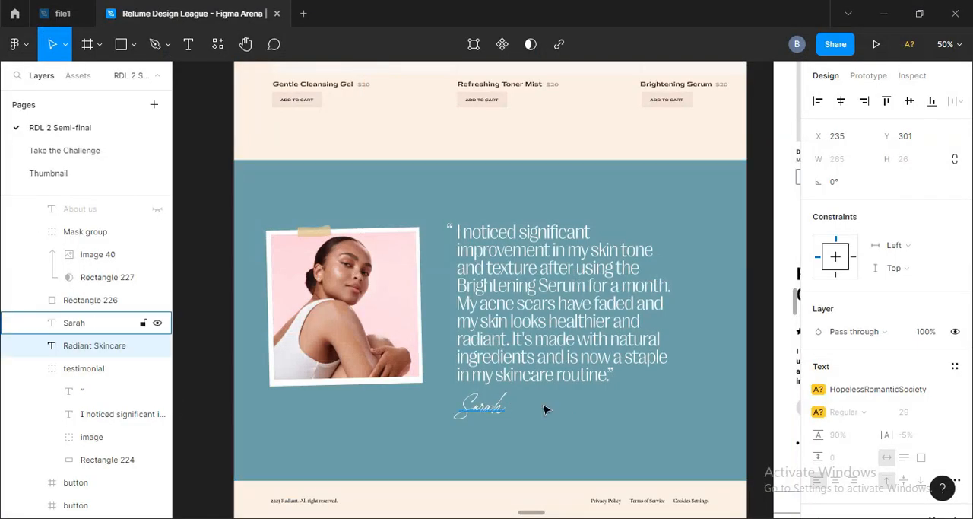
key(alt+Tab)
click(521, 477)
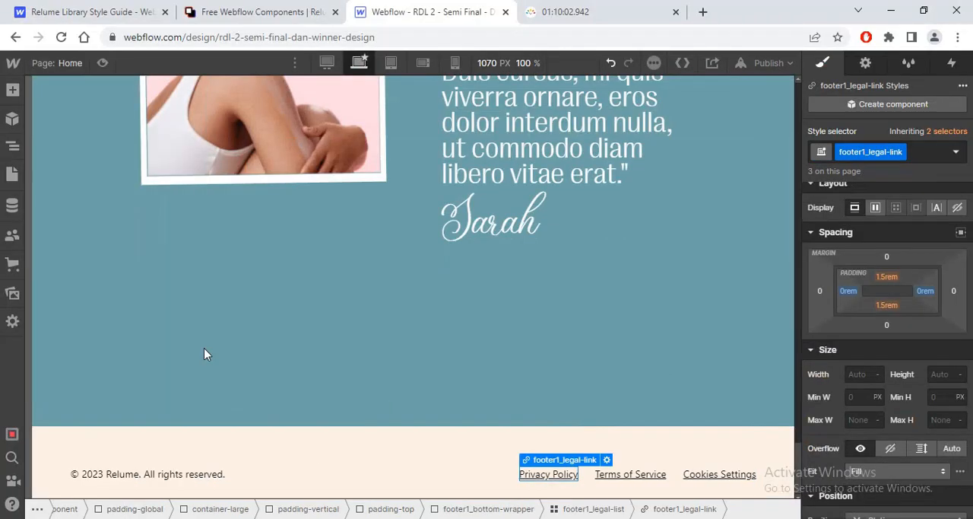
click(193, 461)
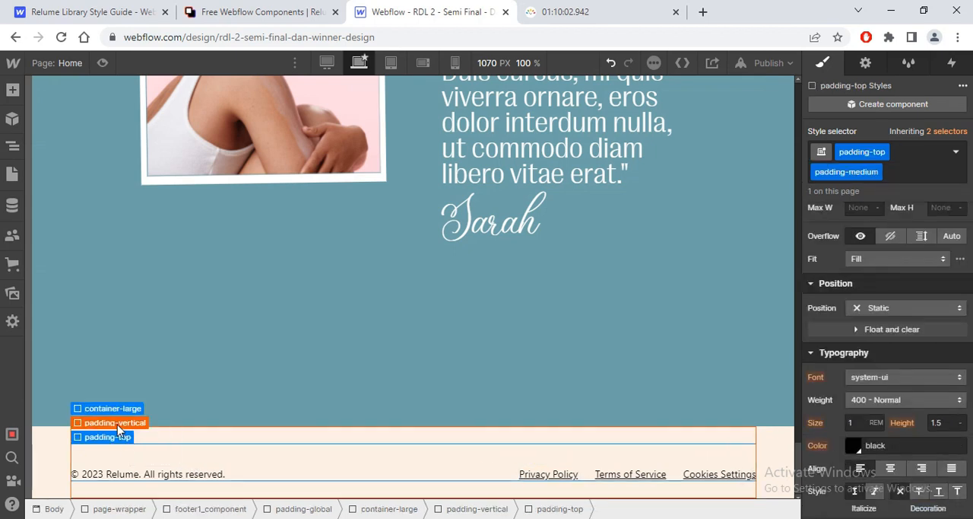
click(118, 424)
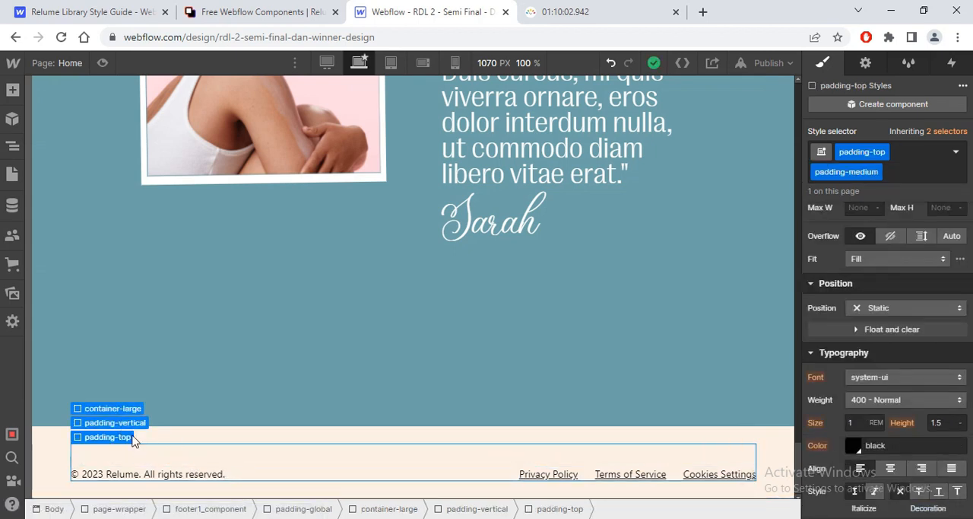
Step: Check the copyright line's style in the Figma footer and set the font of footer1_credit-text to Ppwriter
click(169, 479)
key(alt+Tab)
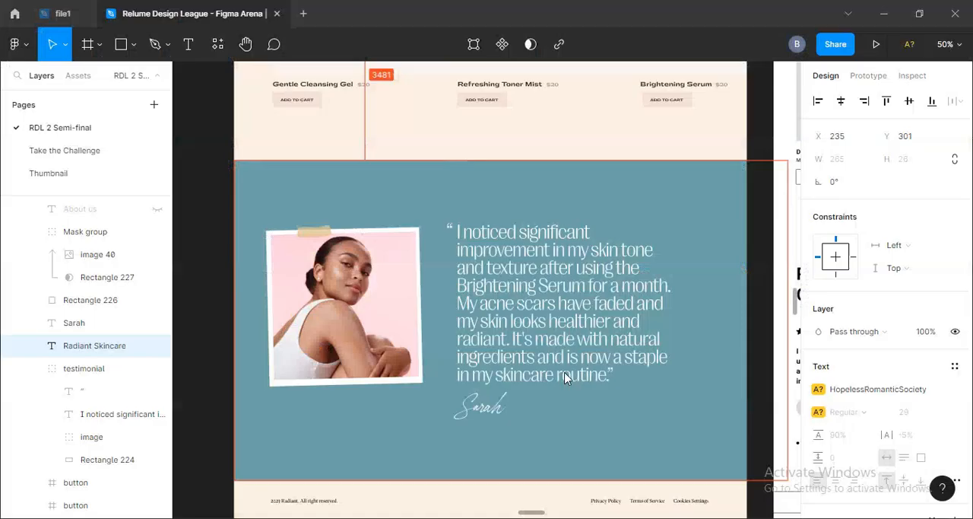
click(291, 502)
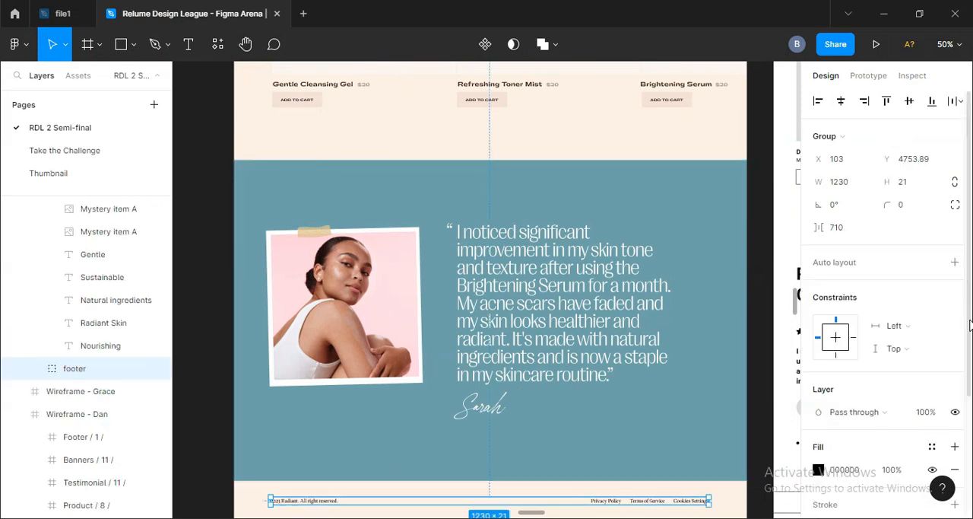
scroll(970, 325, down, 3)
scroll(970, 325, up, 3)
scroll(970, 326, down, 4)
key(alt+Tab)
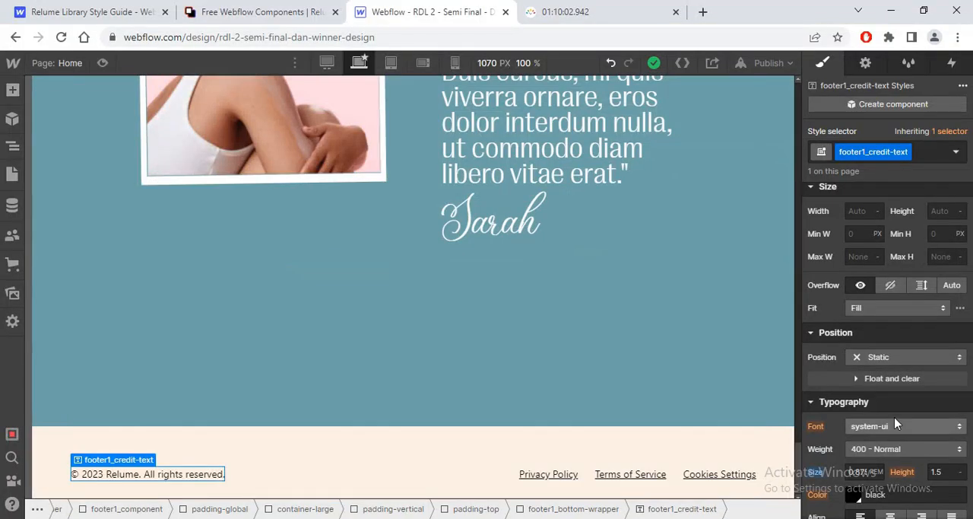
key(alt+Tab)
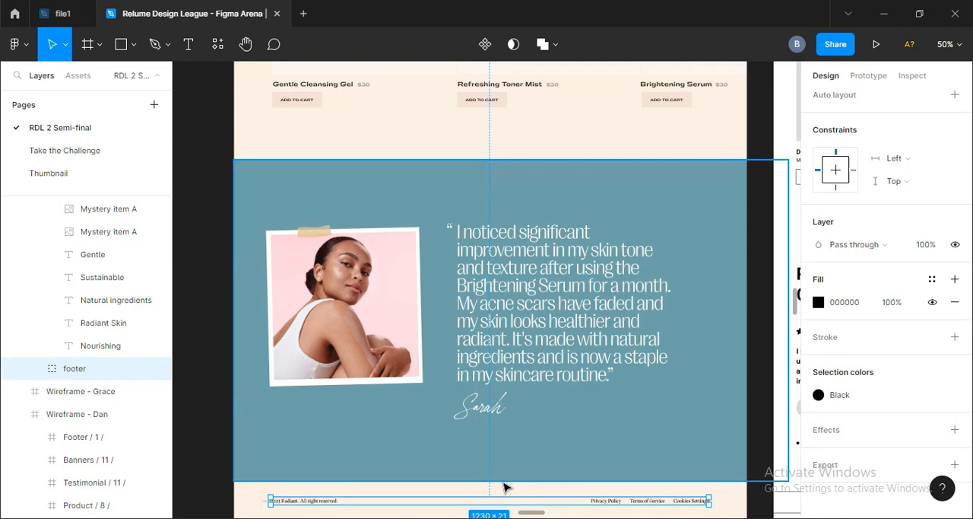
double_click(297, 504)
key(alt+Tab)
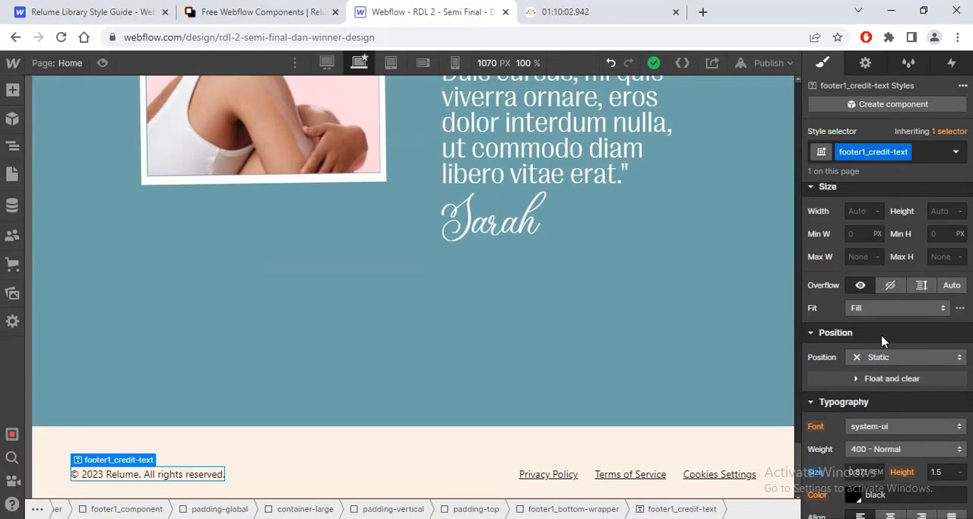
click(927, 426)
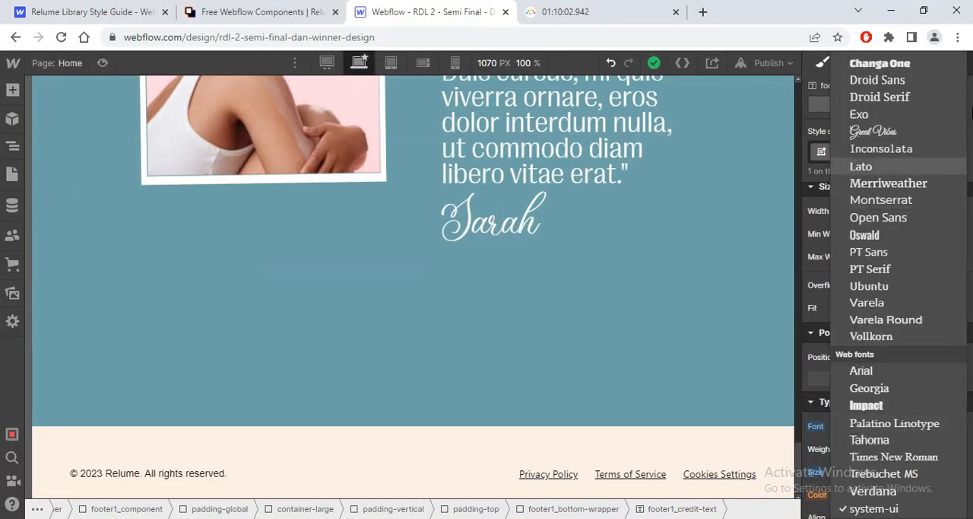
scroll(950, 152, up, 3)
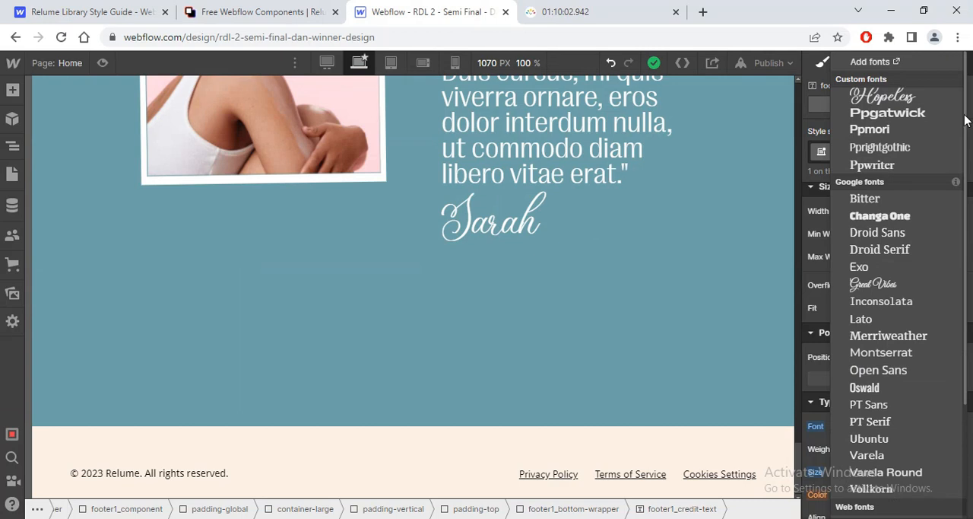
click(917, 165)
Step: Set the font of footer1_legal-link to Ppwriter and remove its underline decoration, checking the Figma design
click(567, 474)
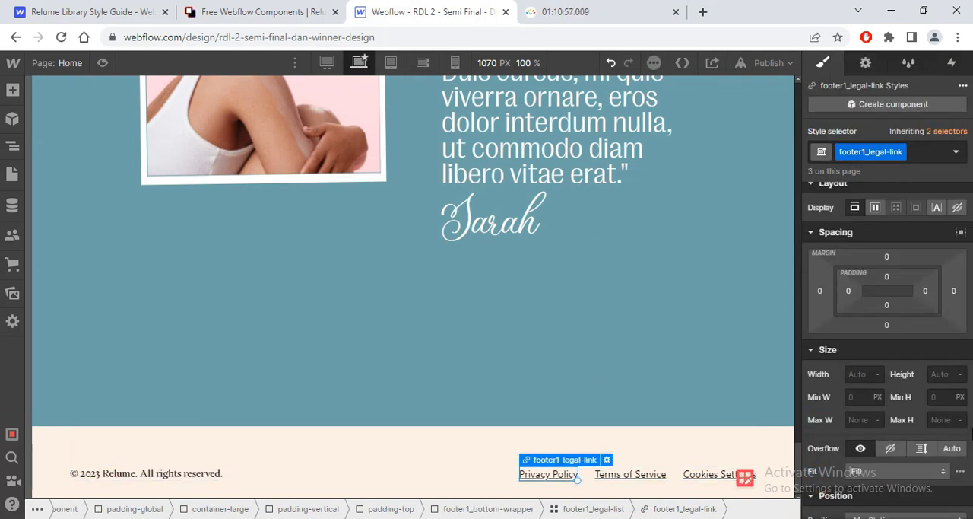
scroll(882, 343, down, 5)
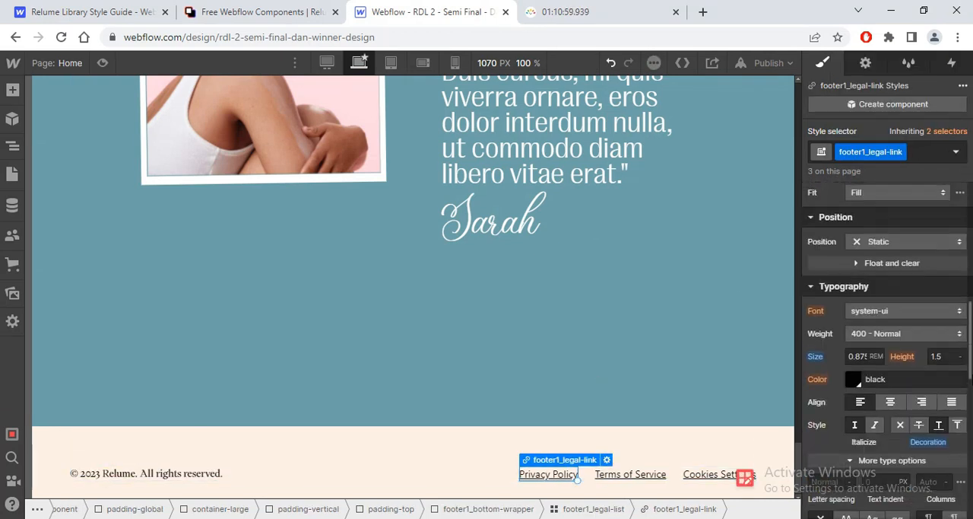
click(920, 306)
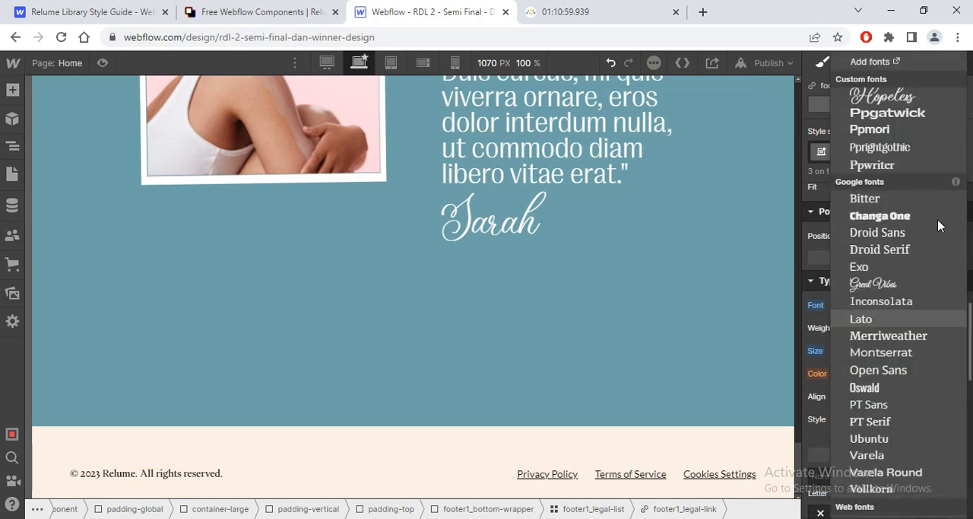
click(901, 164)
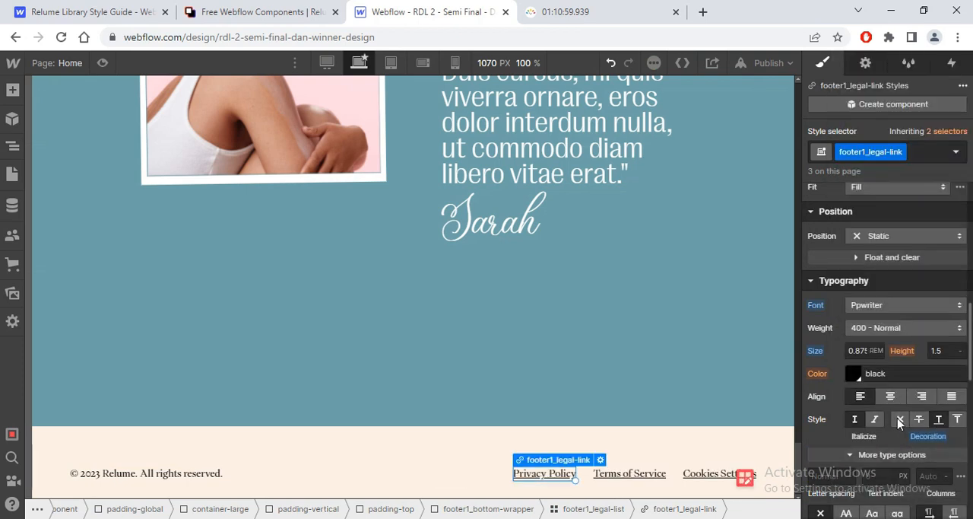
key(alt+Tab)
key(alt+Tab)
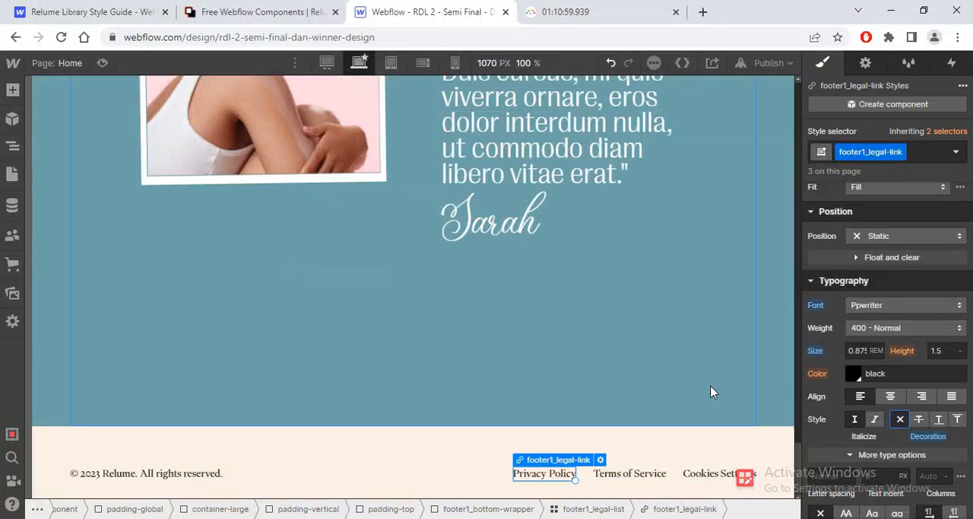
Step: Preview the home page at the 1440 px desktop breakpoint and review its layout from the hero to the testimonial
drag(798, 460, 817, 85)
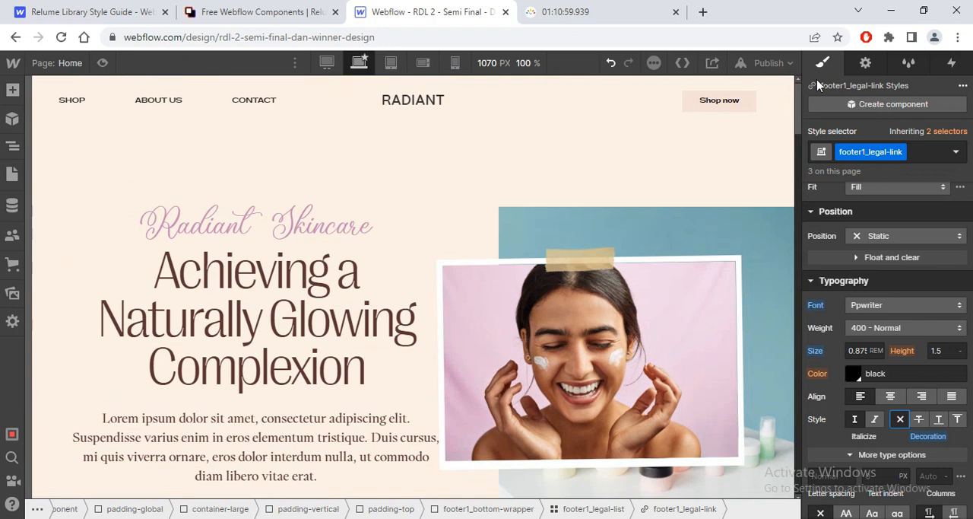
click(103, 63)
click(401, 62)
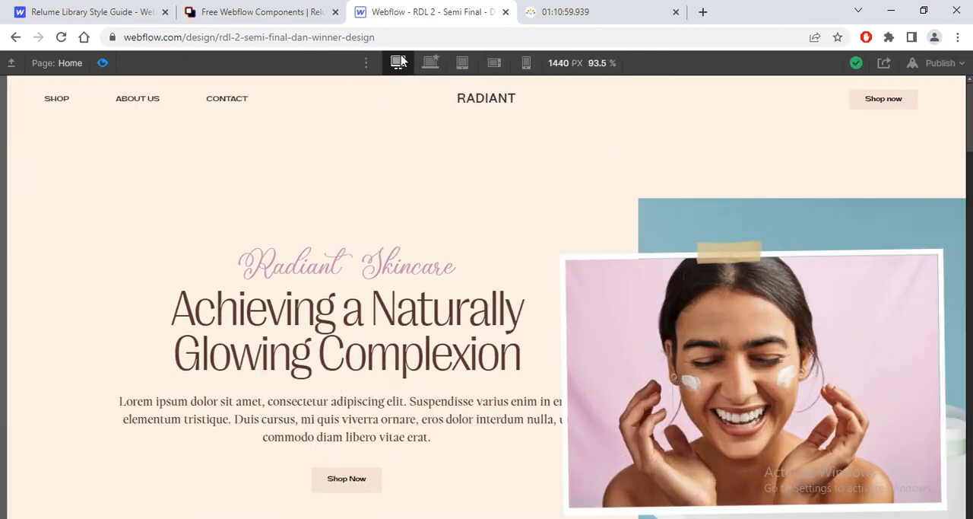
drag(968, 129, 949, 517)
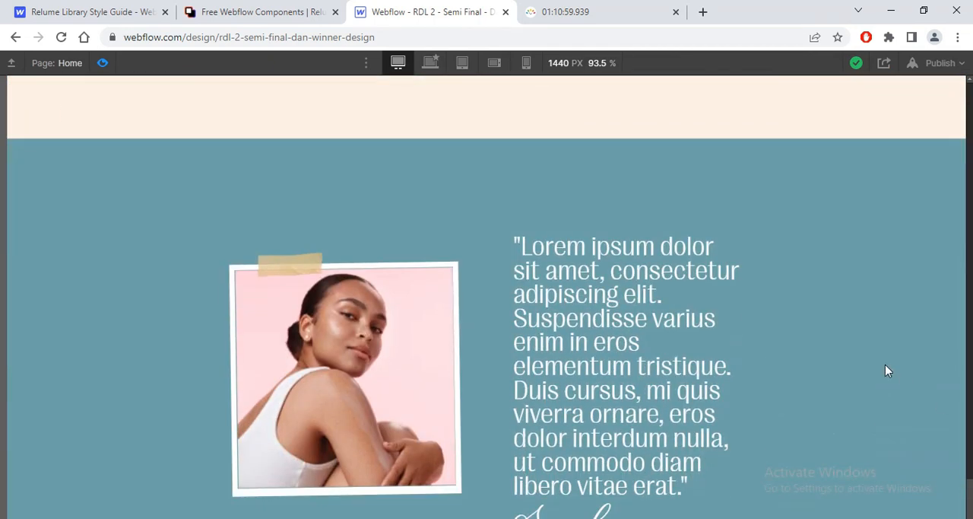
scroll(887, 371, down, 3)
scroll(887, 371, up, 1)
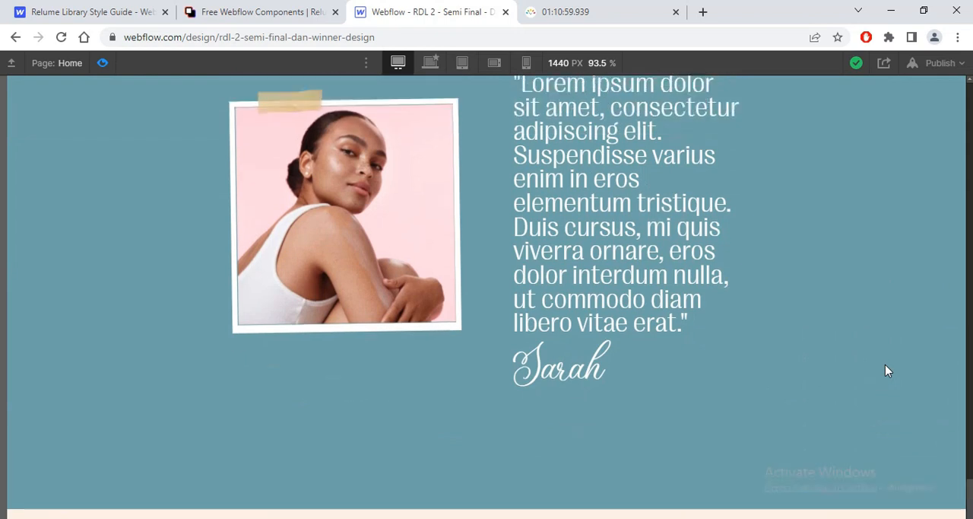
scroll(885, 365, up, 15)
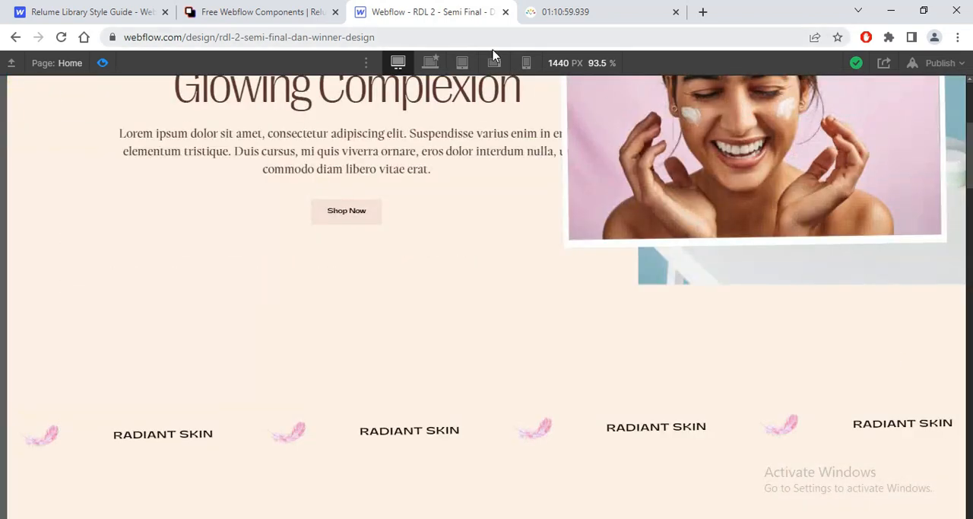
Step: Review the hero, features and product collection sections in the preview at the 768 px tablet breakpoint
click(462, 63)
scroll(765, 170, up, 4)
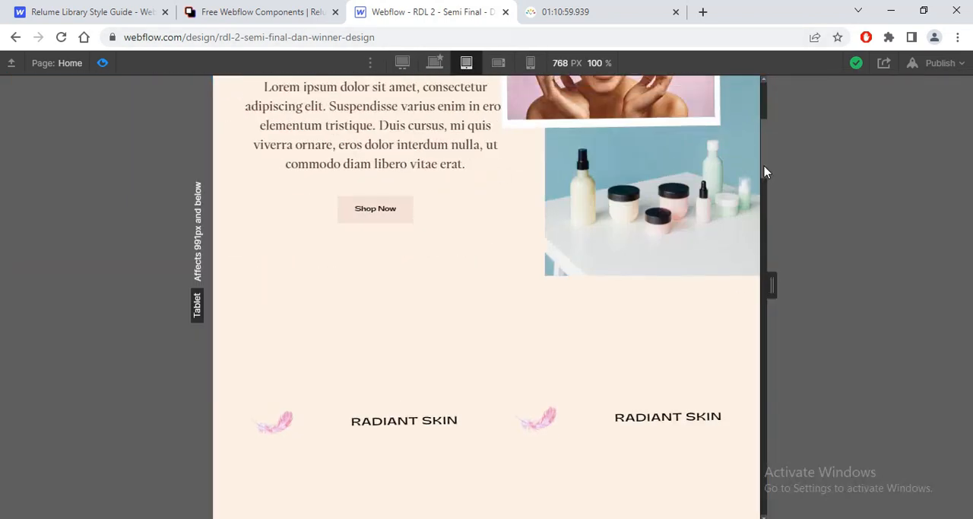
scroll(758, 150, down, 10)
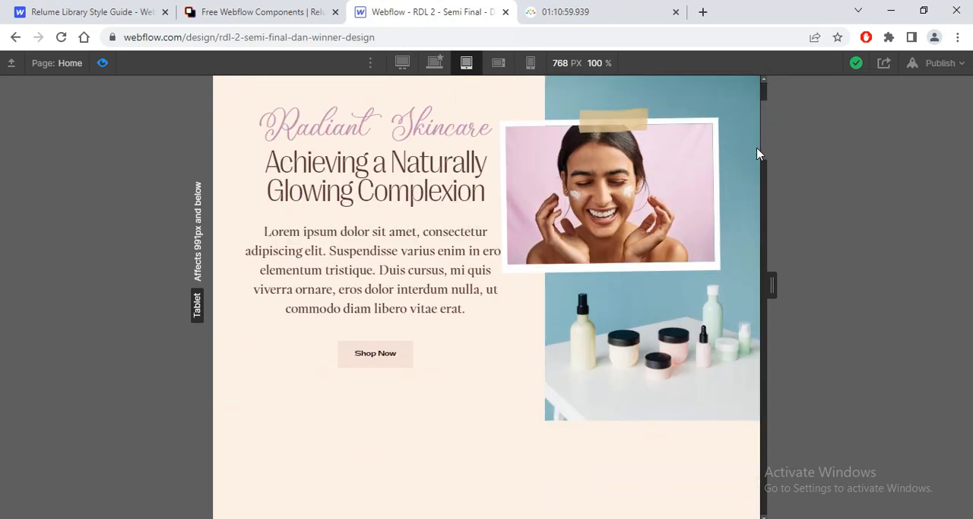
scroll(749, 281, down, 10)
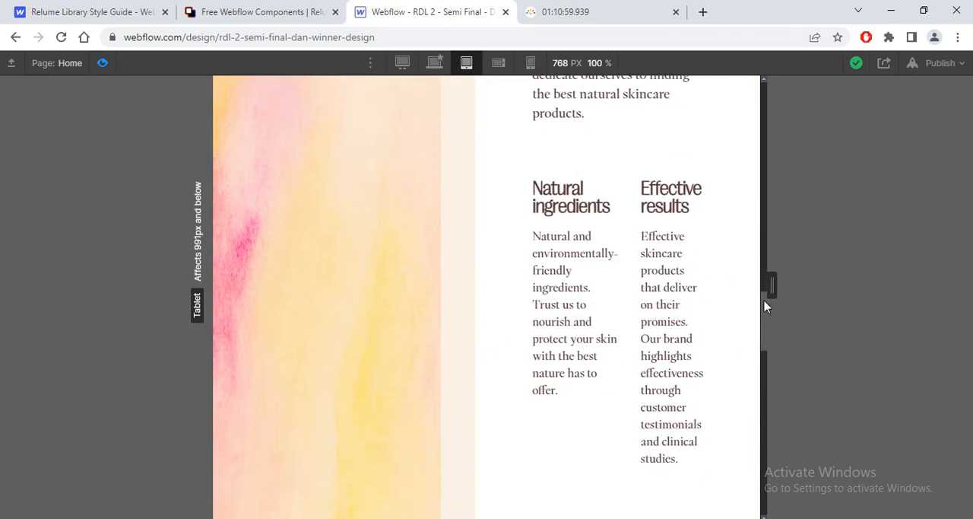
drag(767, 306, 749, 384)
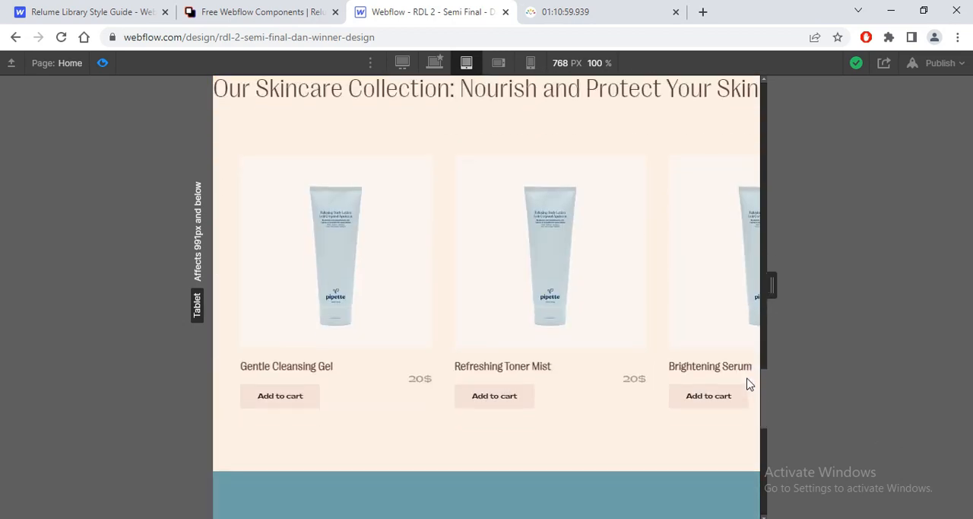
scroll(749, 384, down, 8)
Step: Preview the page at the mobile landscape and portrait breakpoints and inspect the footer in the portrait view
click(498, 63)
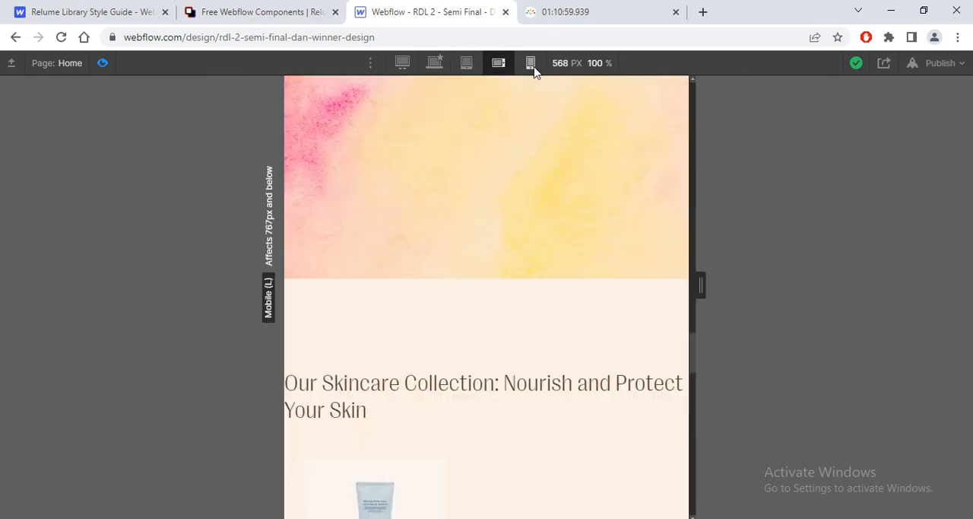
click(531, 64)
drag(604, 340, 614, 495)
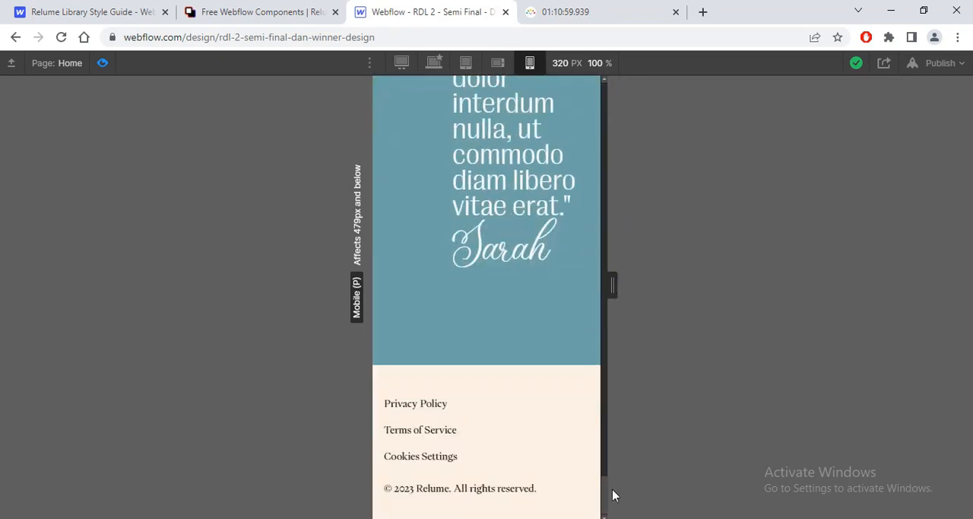